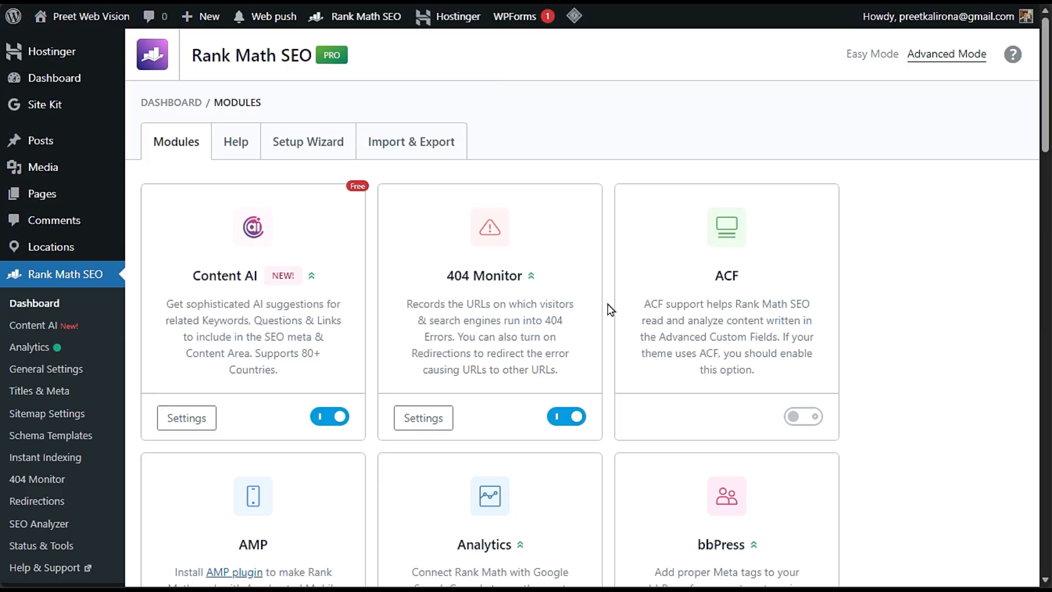
# - Open the page for adding new plugins, search the plugin directory for "seo" and look over the results
pyautogui.scroll(-3, 623, 328)
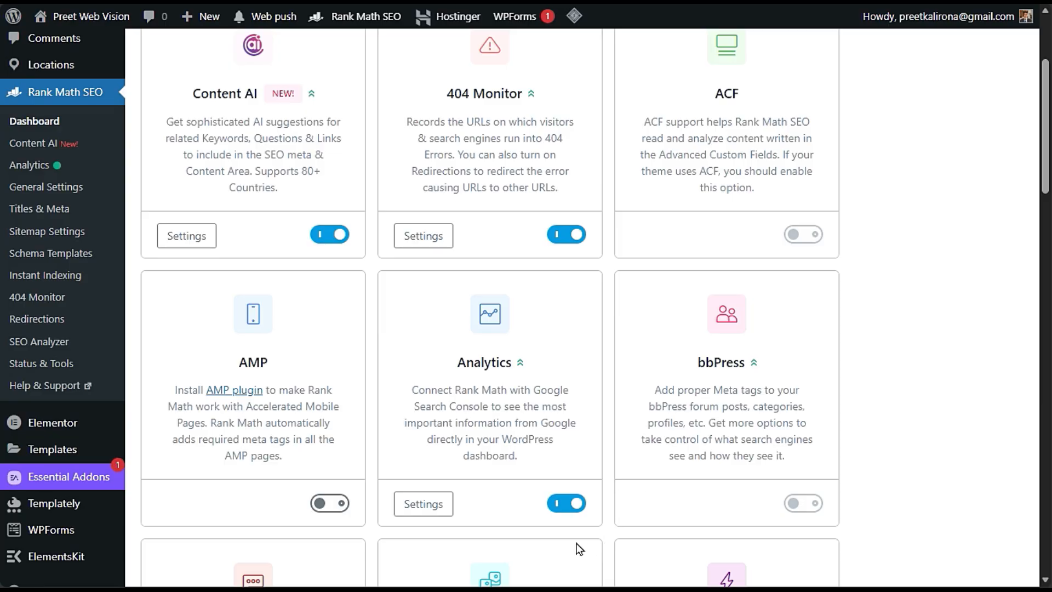
pyautogui.scroll(-3, 577, 543)
pyautogui.moveTo(46, 463)
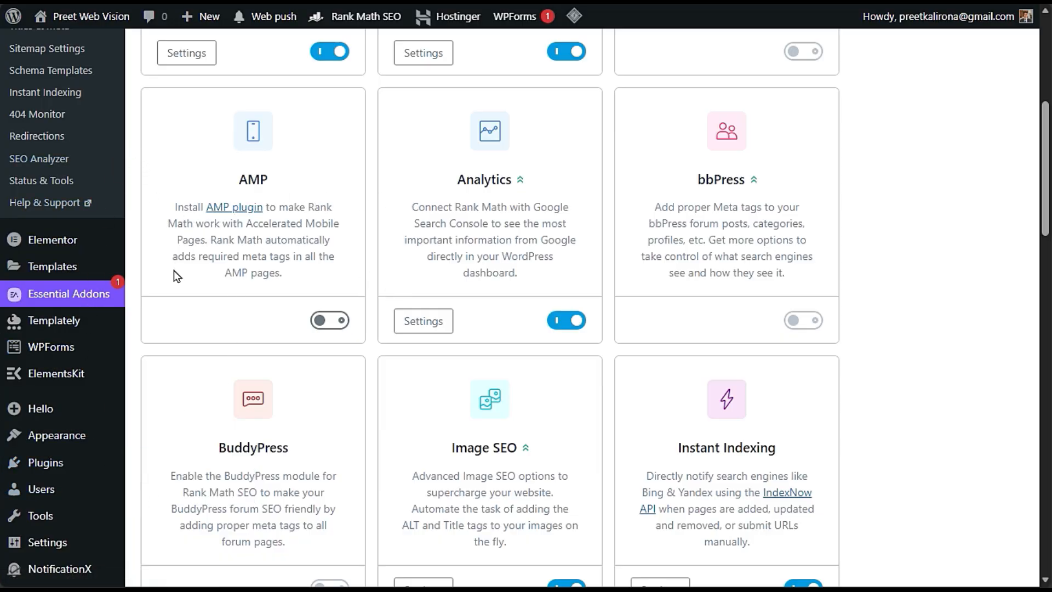
pyautogui.scroll(-3, 142, 343)
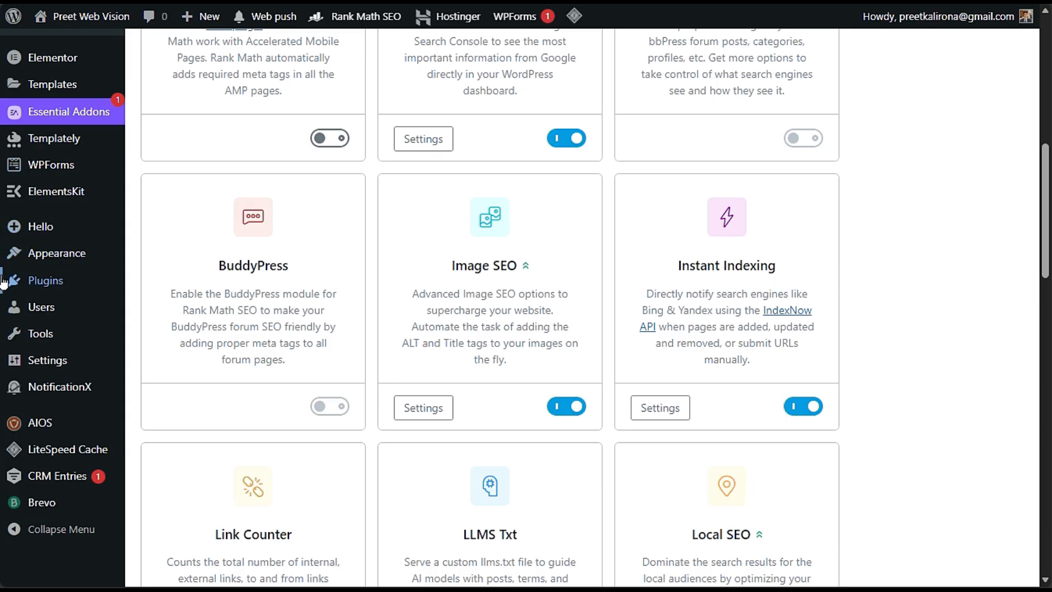
pyautogui.moveTo(63, 286)
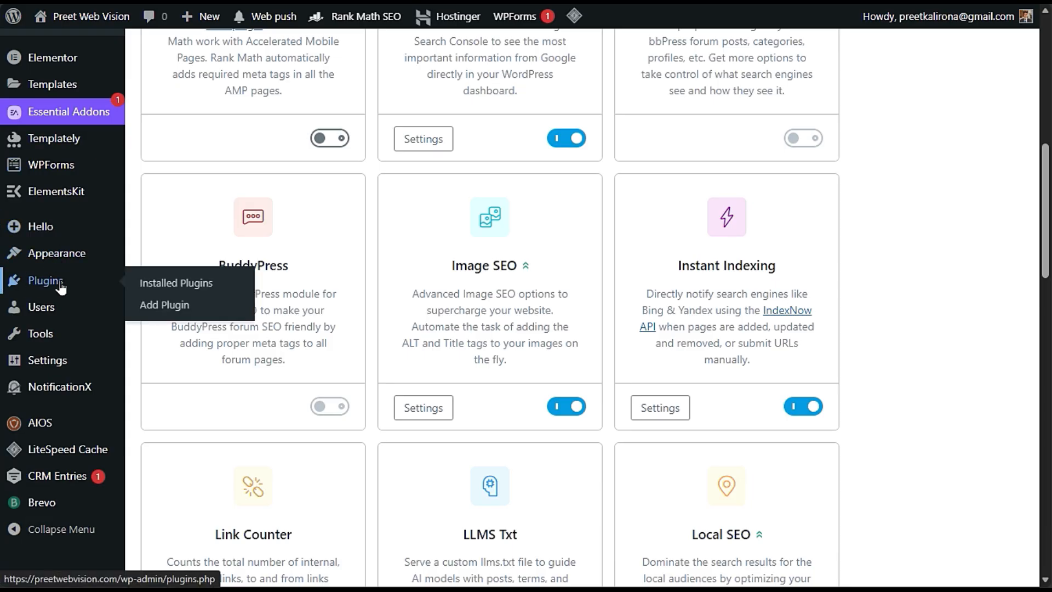
pyautogui.click(174, 307)
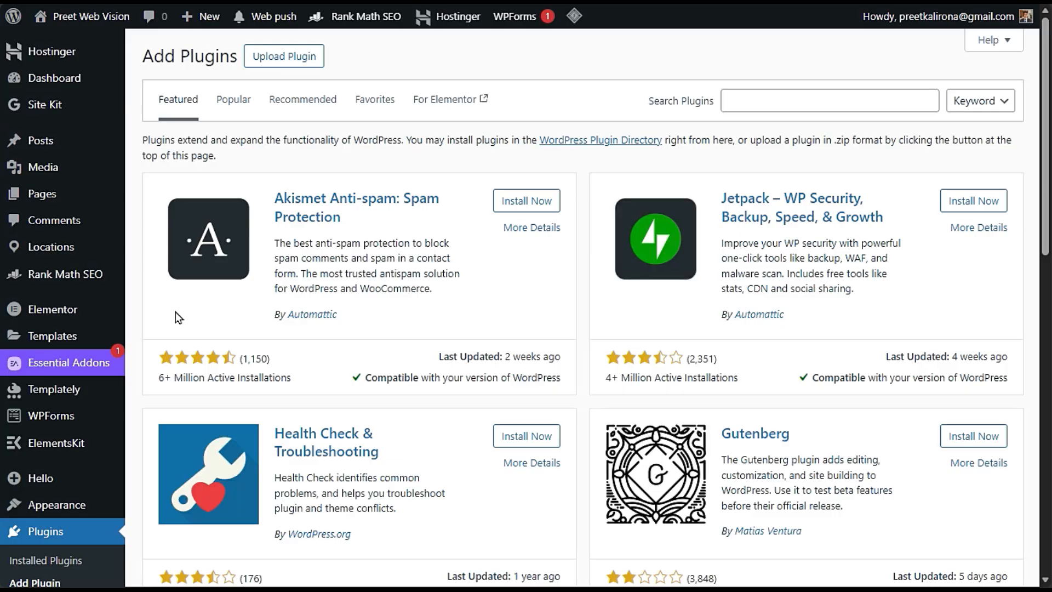
pyautogui.click(751, 97)
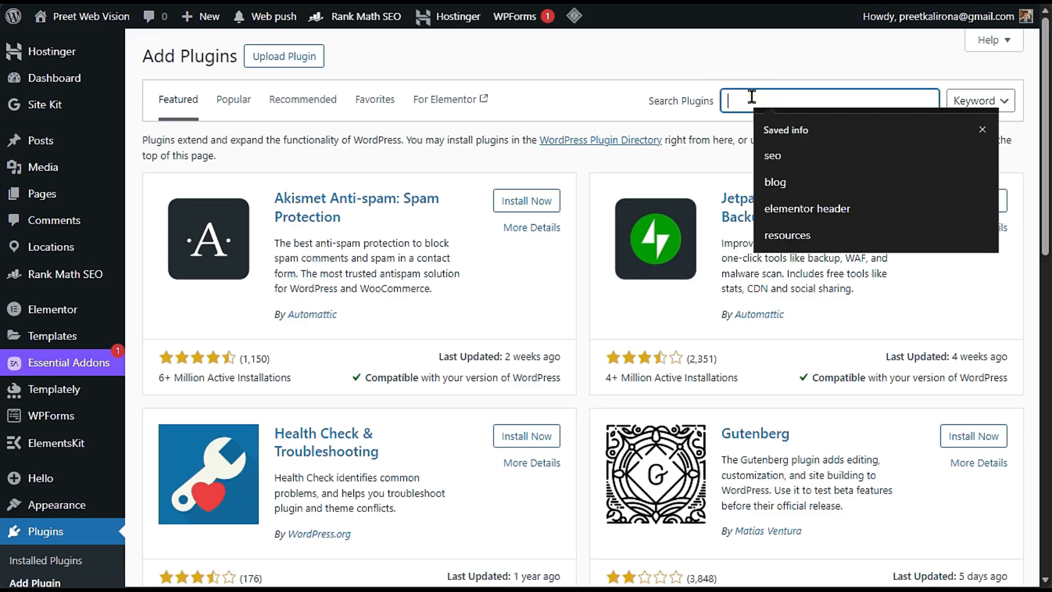
pyautogui.write('seo')
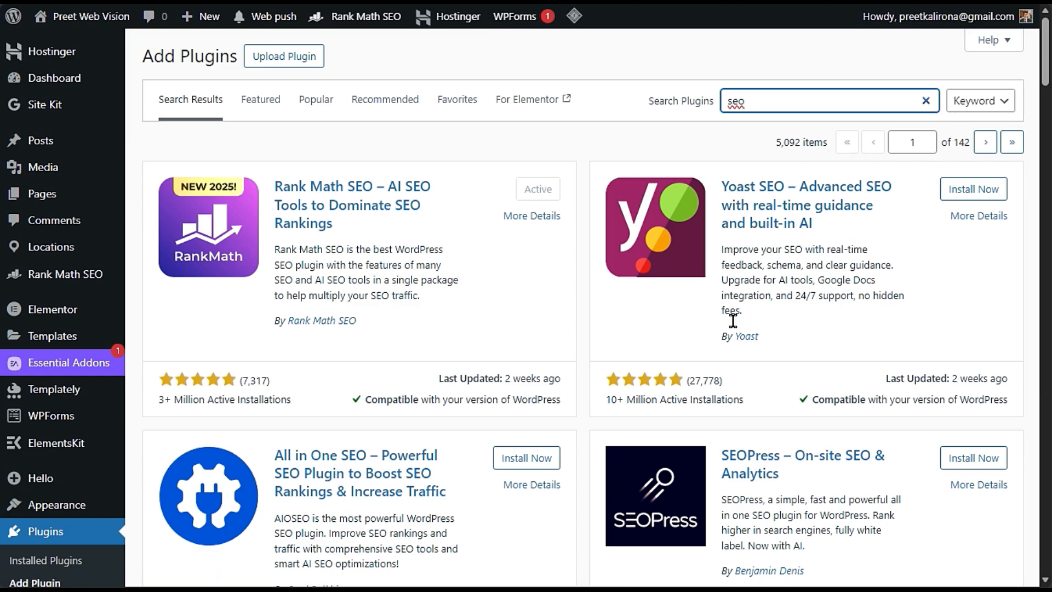
pyautogui.scroll(-3, 591, 525)
pyautogui.scroll(3, 591, 525)
# - Open the Rank Math SEO setup wizard, choose the Easy mode and start the wizard
pyautogui.moveTo(99, 273)
pyautogui.click(161, 276)
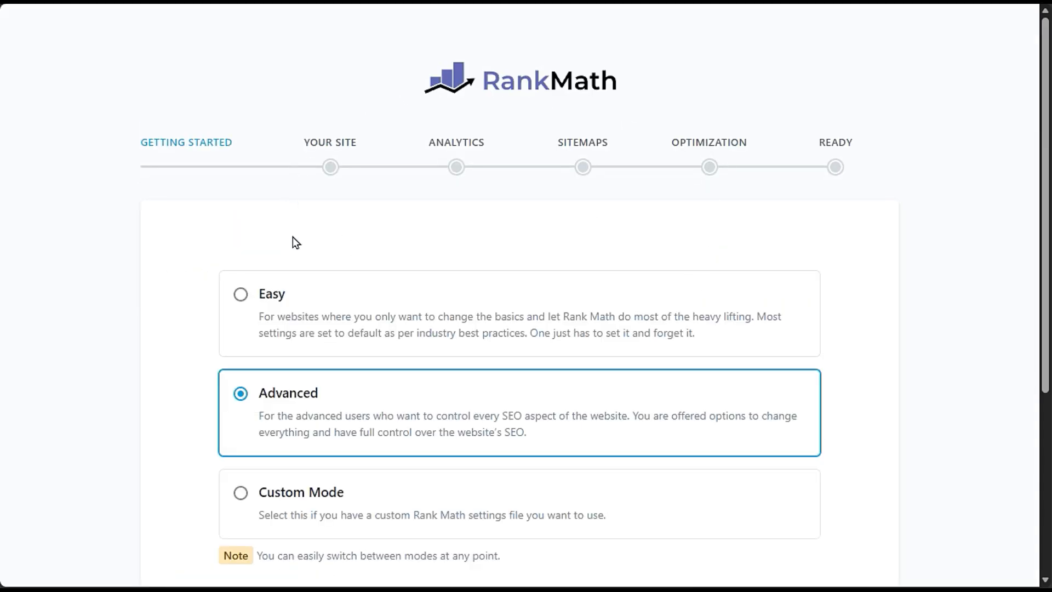
pyautogui.click(293, 294)
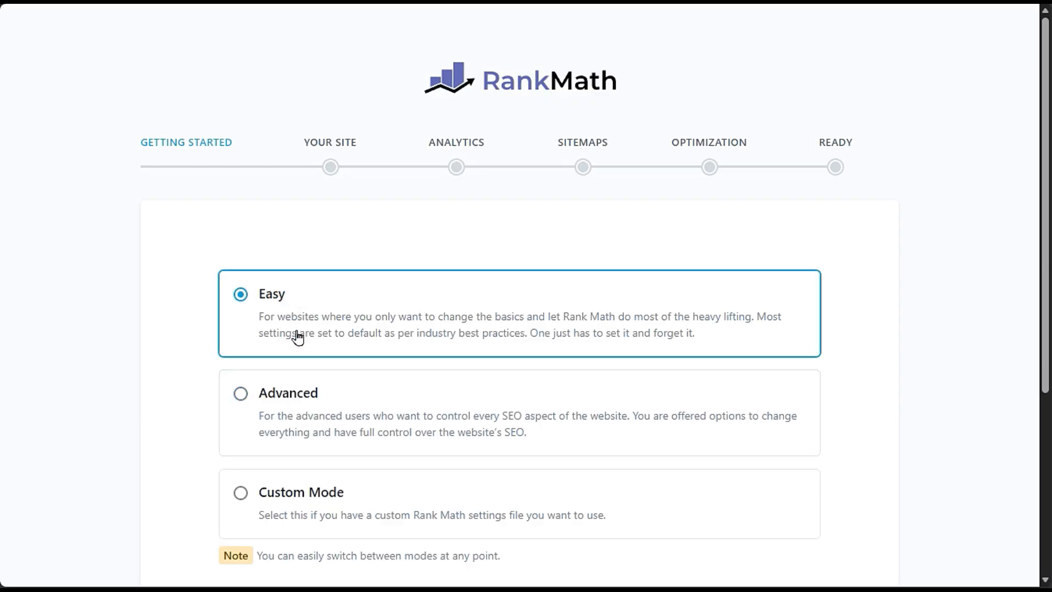
pyautogui.click(311, 392)
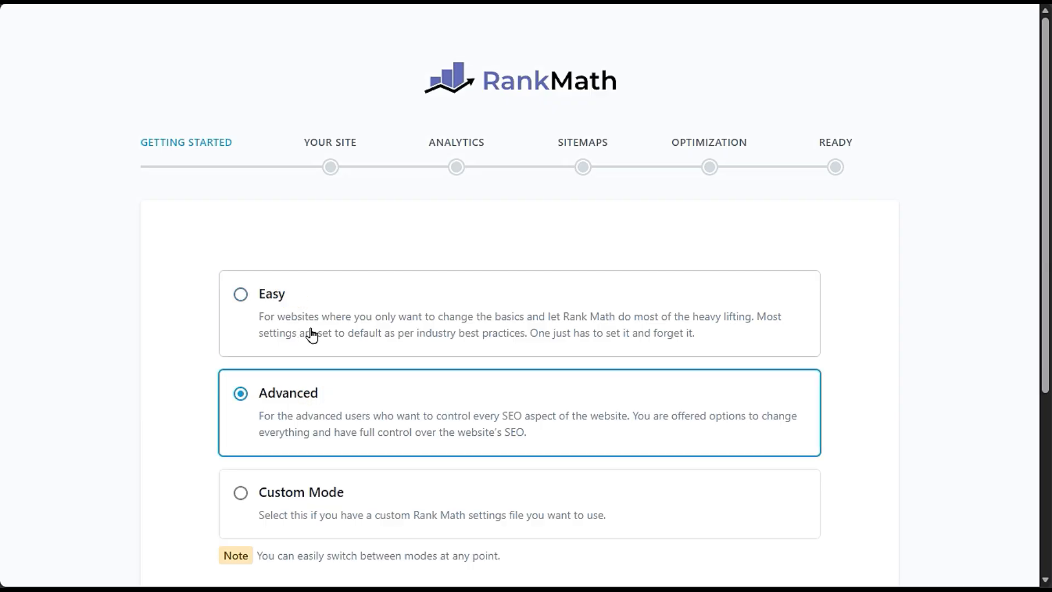
pyautogui.click(311, 334)
pyautogui.click(320, 414)
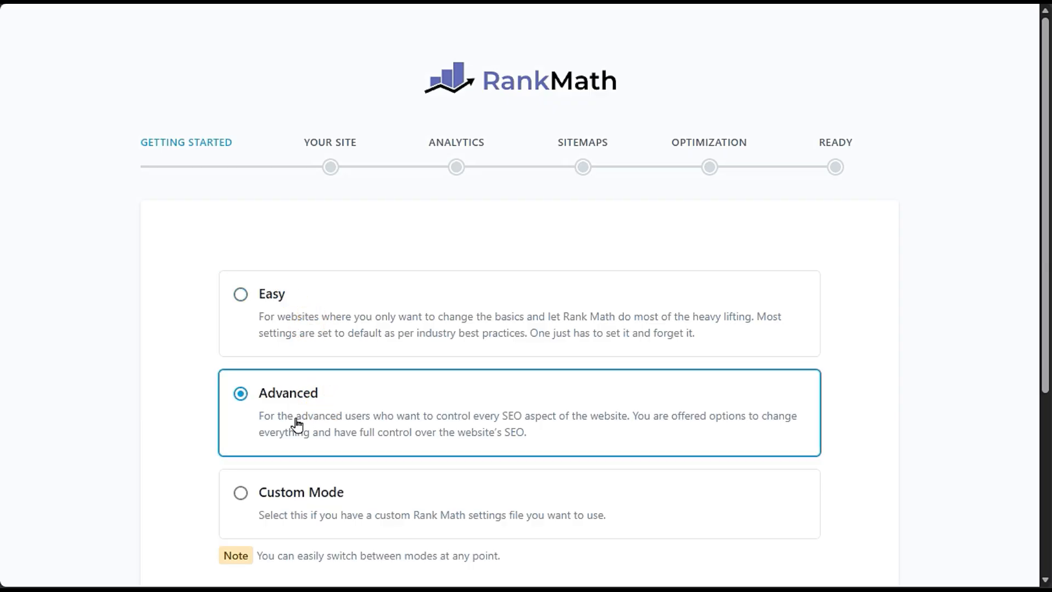
pyautogui.click(305, 335)
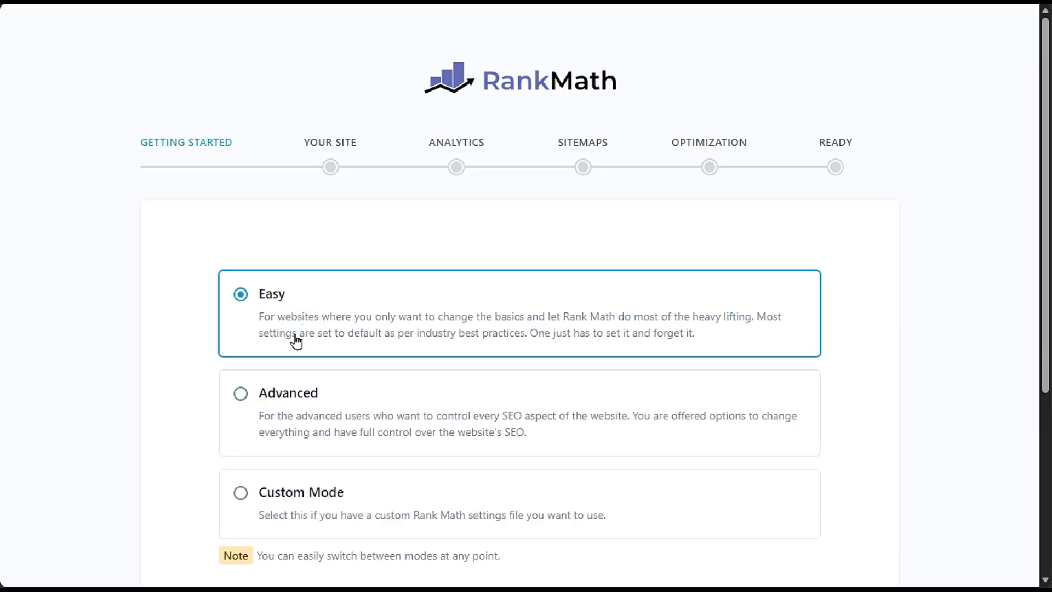
pyautogui.scroll(-3, 299, 338)
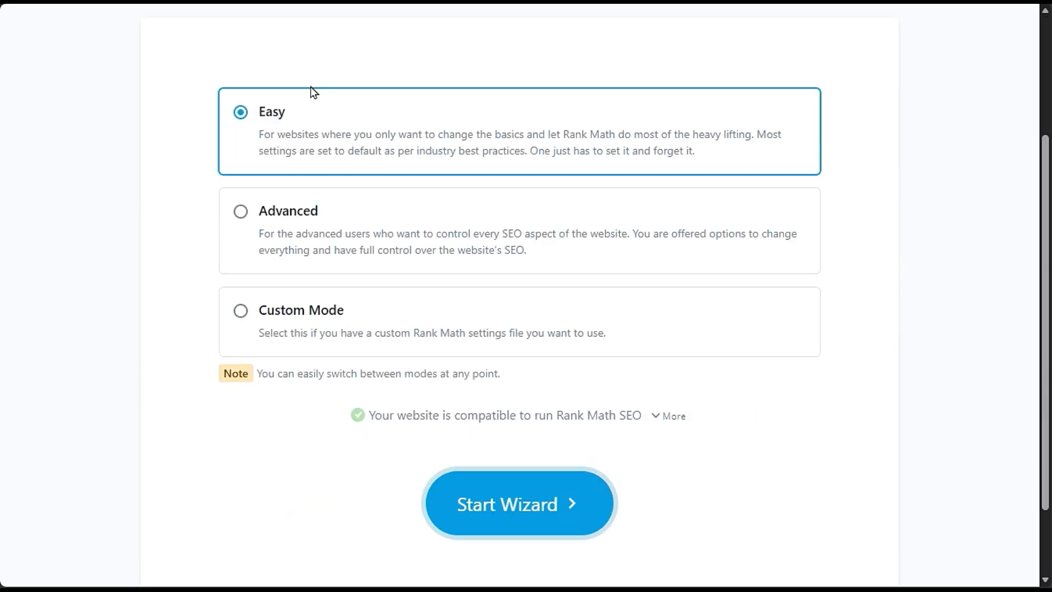
pyautogui.click(530, 475)
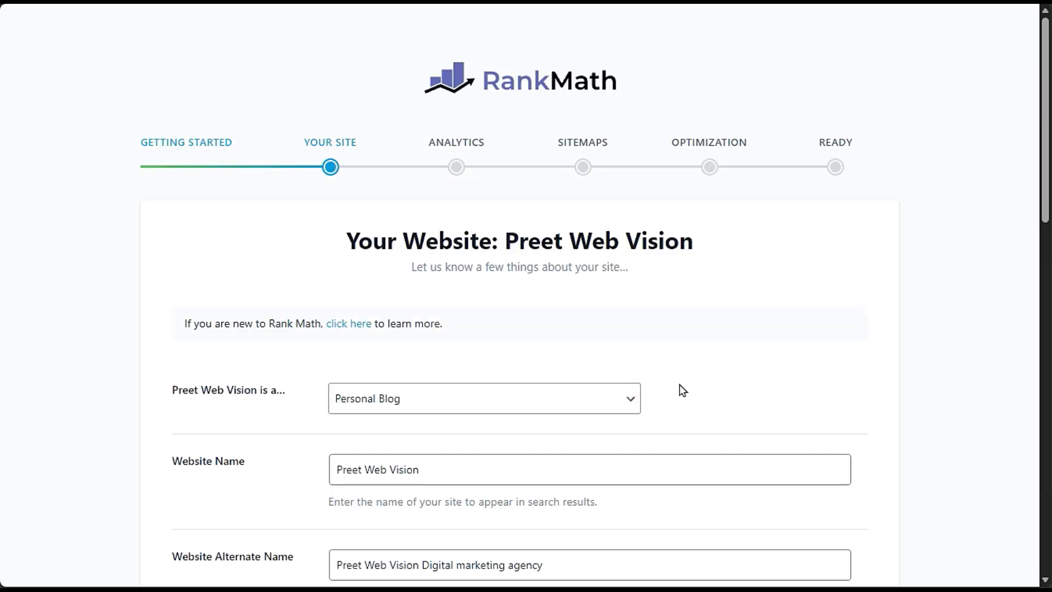
# - Set the website type to Other Business Website in the Your Site step
pyautogui.scroll(-3, 766, 351)
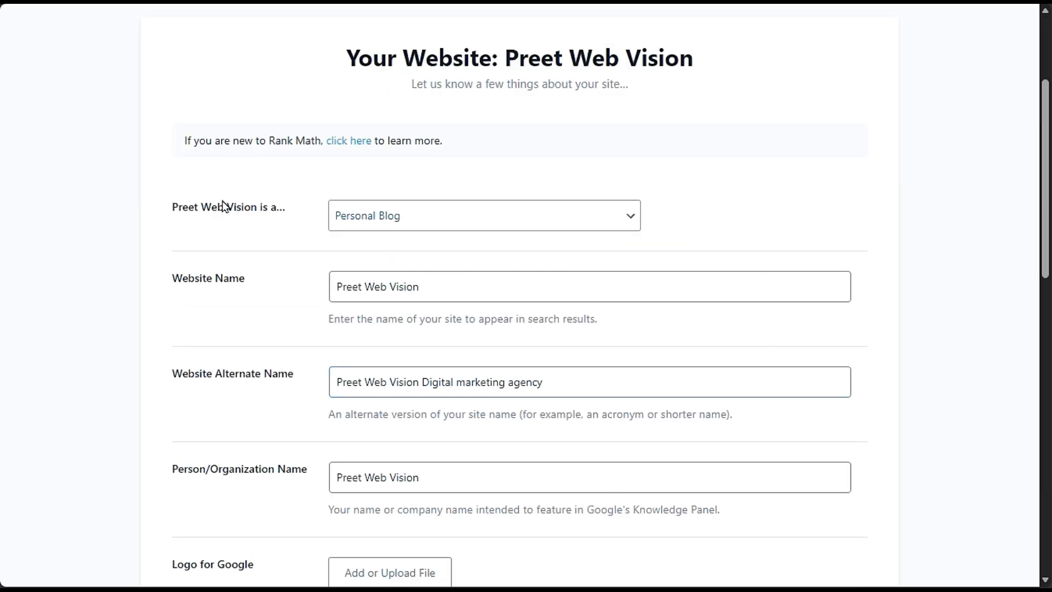
pyautogui.click(384, 217)
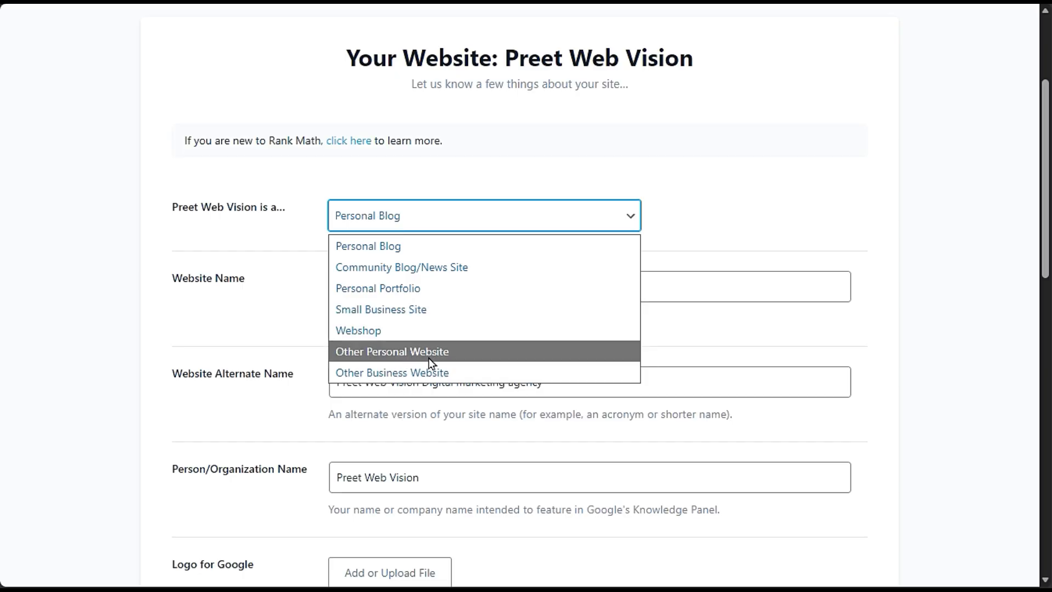
pyautogui.click(294, 285)
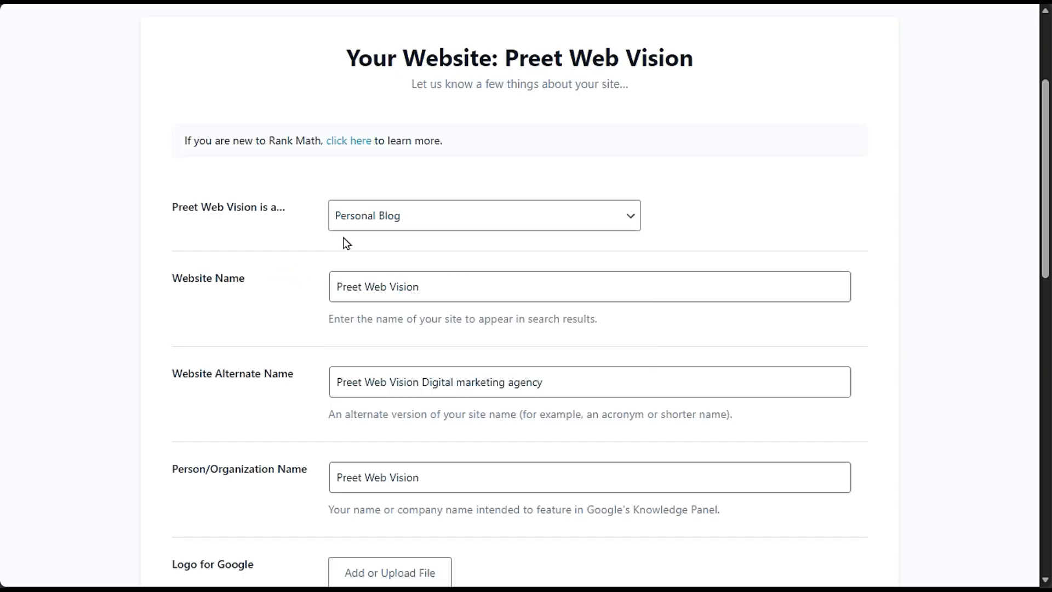
pyautogui.click(375, 222)
pyautogui.click(379, 309)
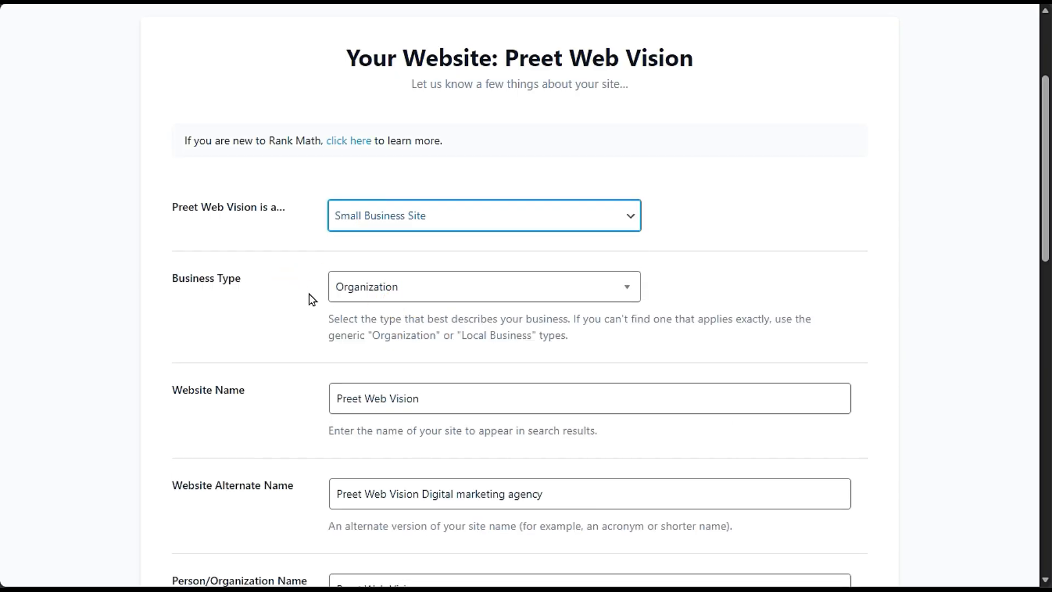
pyautogui.click(377, 222)
pyautogui.click(392, 373)
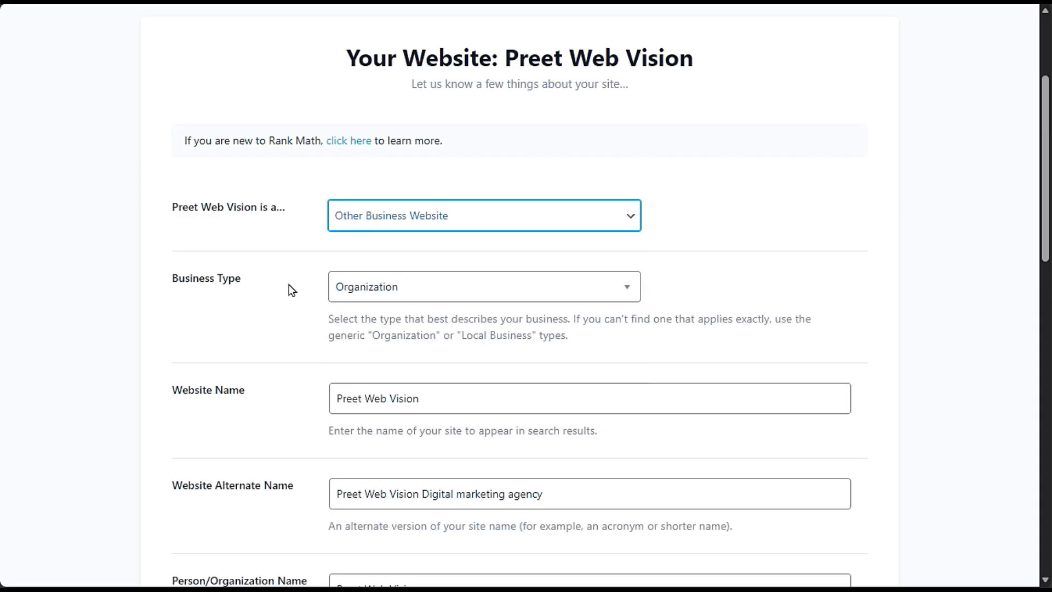
# - Review the website name, website alternate name and person/organization name entries, including the note about Google's Knowledge Panel
pyautogui.scroll(-3, 289, 284)
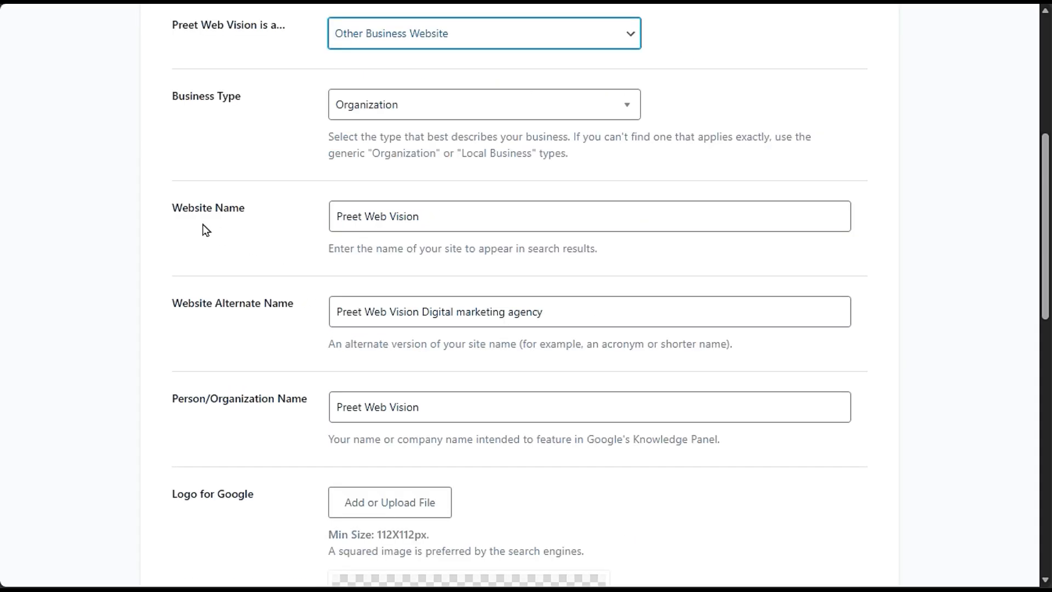
pyautogui.click(438, 213)
pyautogui.hotkey('ctrl', 'a')
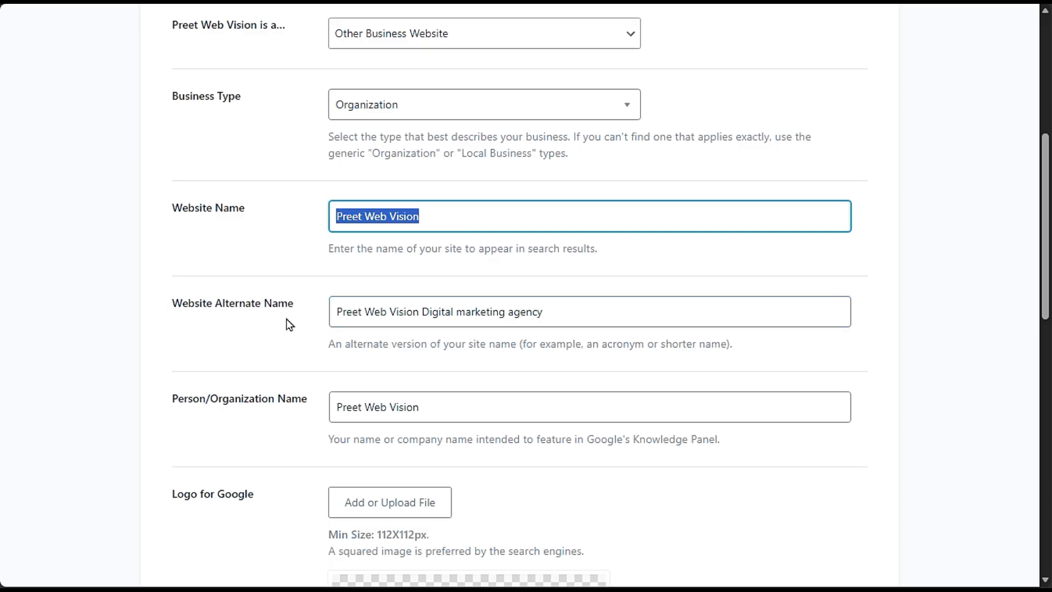
pyautogui.moveTo(551, 311); pyautogui.dragTo(397, 314)
pyautogui.click(266, 356)
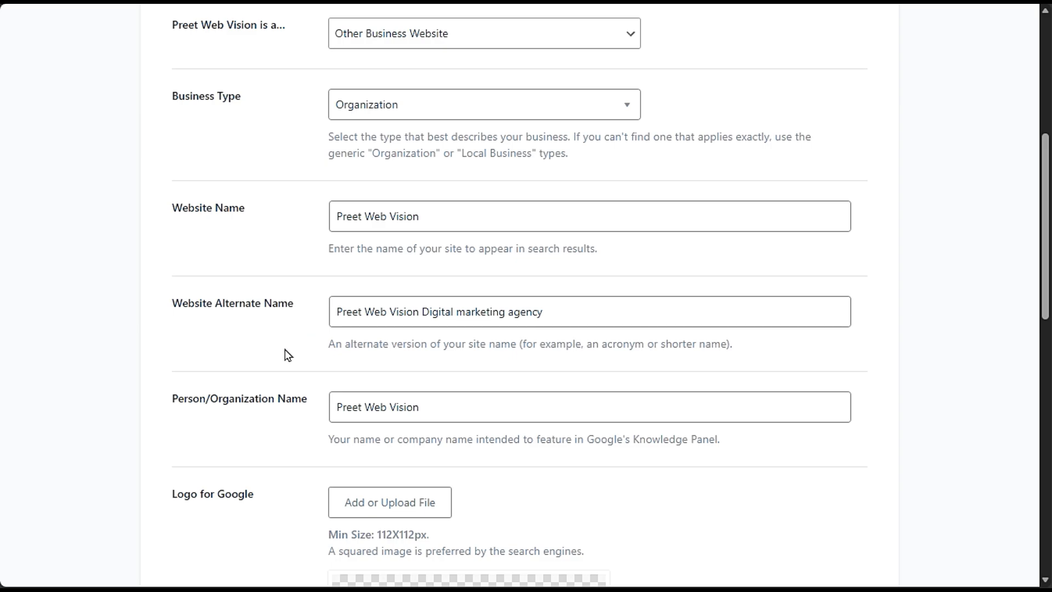
pyautogui.scroll(-3, 285, 393)
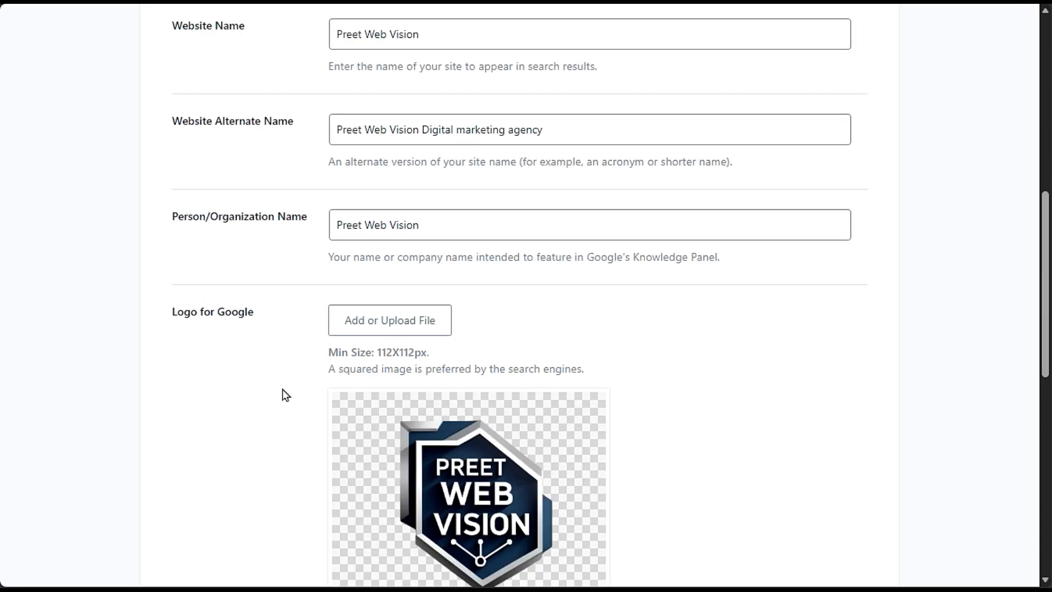
pyautogui.click(239, 227)
pyautogui.moveTo(501, 228); pyautogui.dragTo(218, 252)
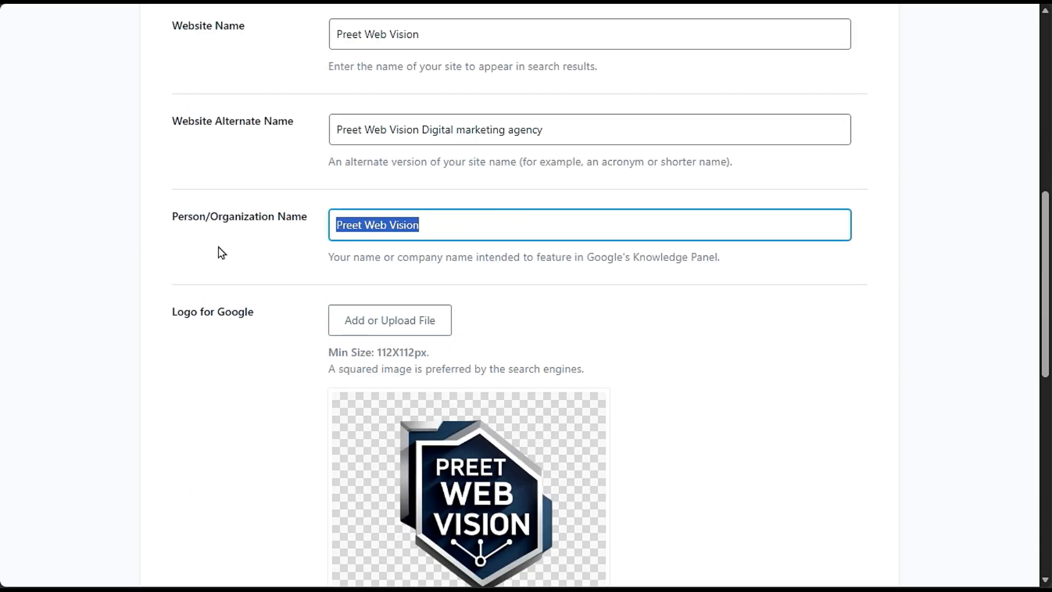
pyautogui.click(260, 324)
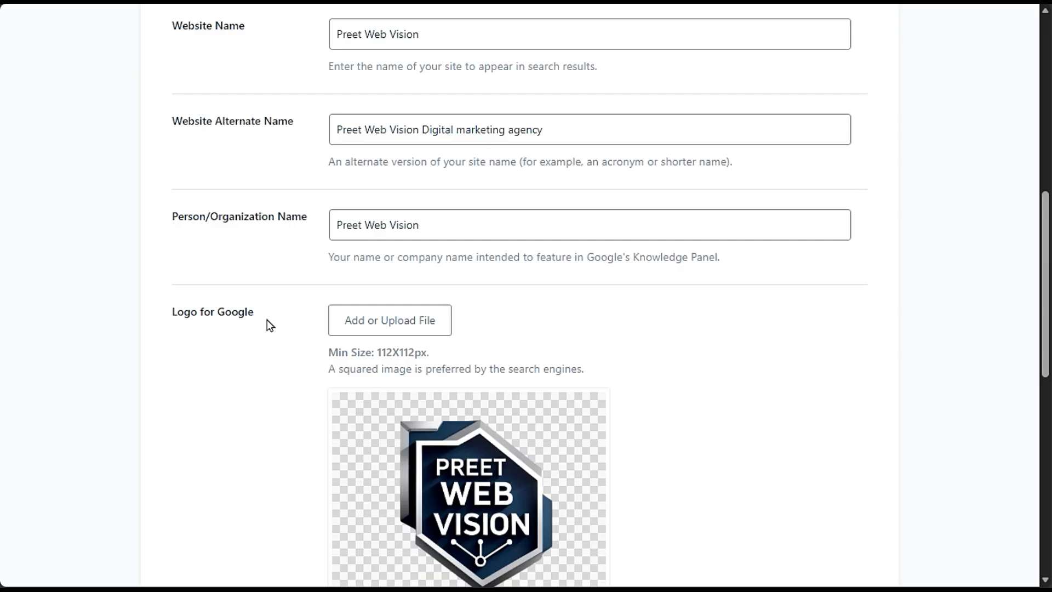
pyautogui.moveTo(724, 258); pyautogui.dragTo(562, 258)
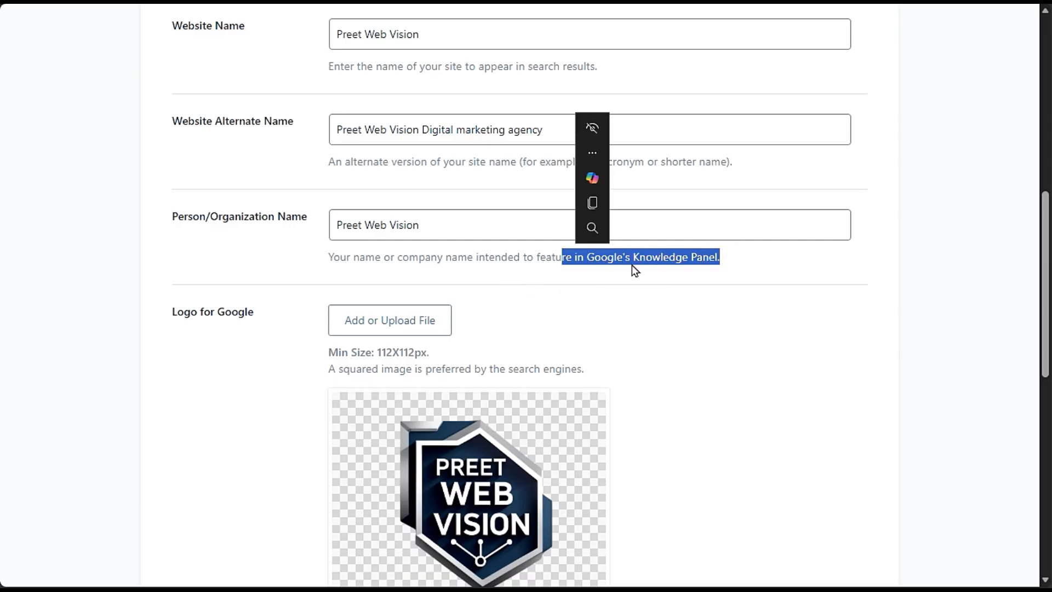
pyautogui.click(646, 263)
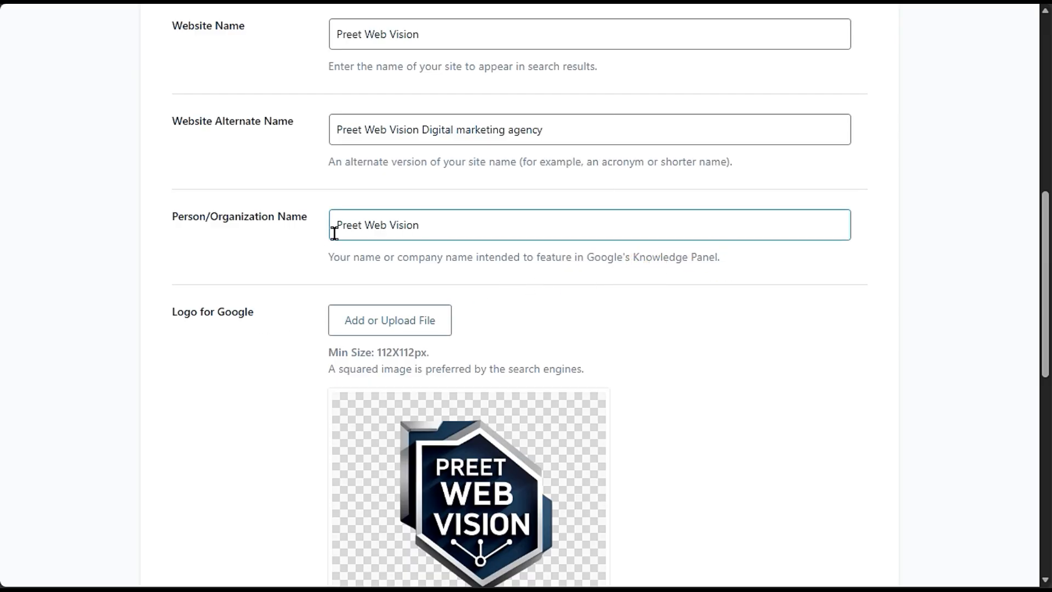
# - Check the Google logo and the default social share image with its guidance, and save the Your Site step to continue
pyautogui.scroll(-3, 194, 153)
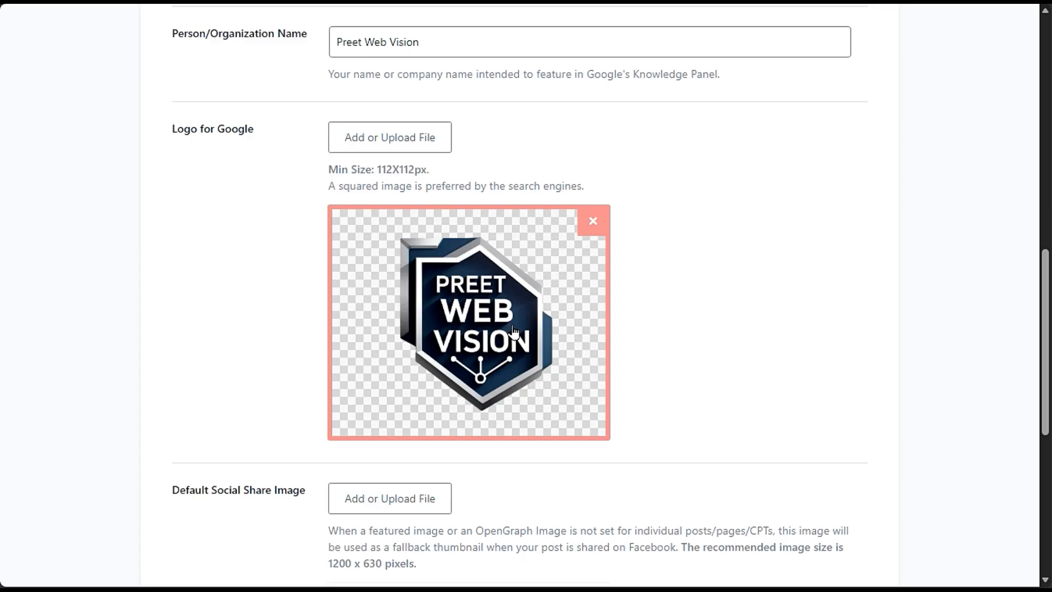
pyautogui.scroll(-3, 468, 352)
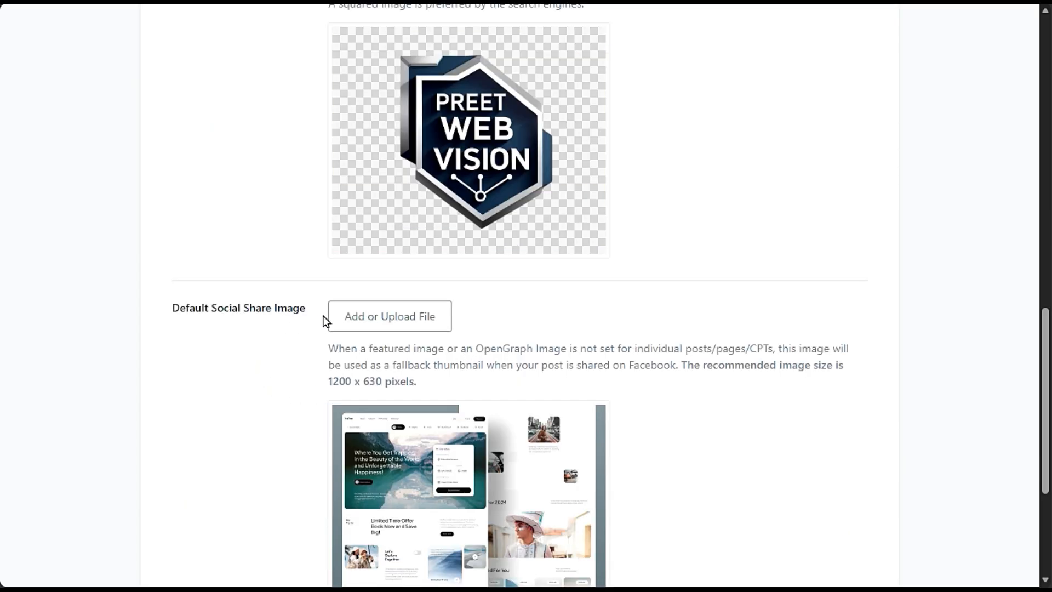
pyautogui.scroll(-3, 327, 317)
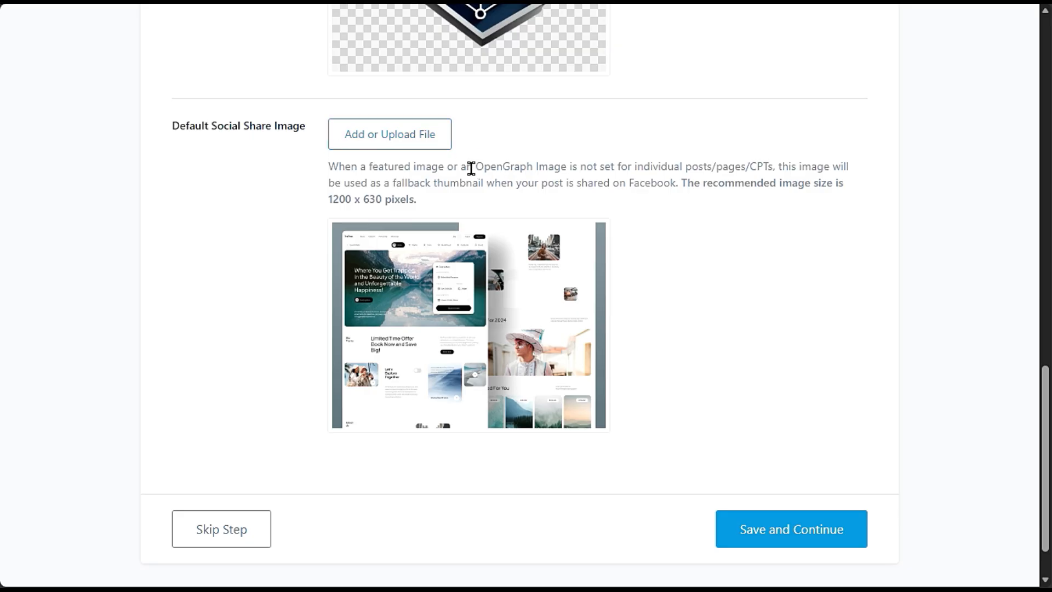
pyautogui.moveTo(472, 167); pyautogui.dragTo(567, 171)
pyautogui.click(662, 348)
pyautogui.click(794, 531)
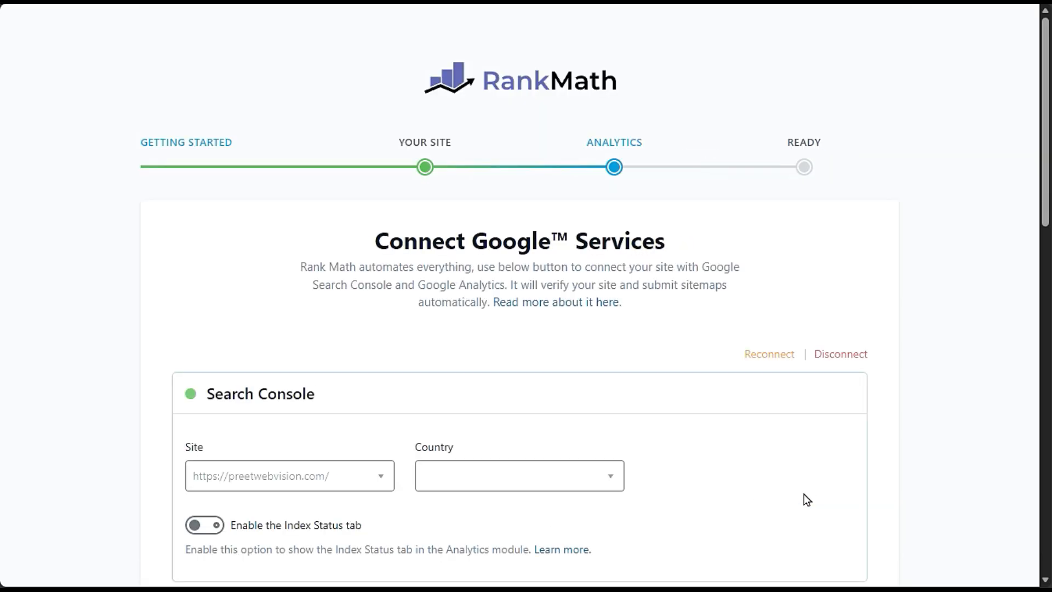
# - Examine the Search Console and Analytics connection settings on the Connect Google Services page, including the Search Console country
pyautogui.scroll(-3, 804, 494)
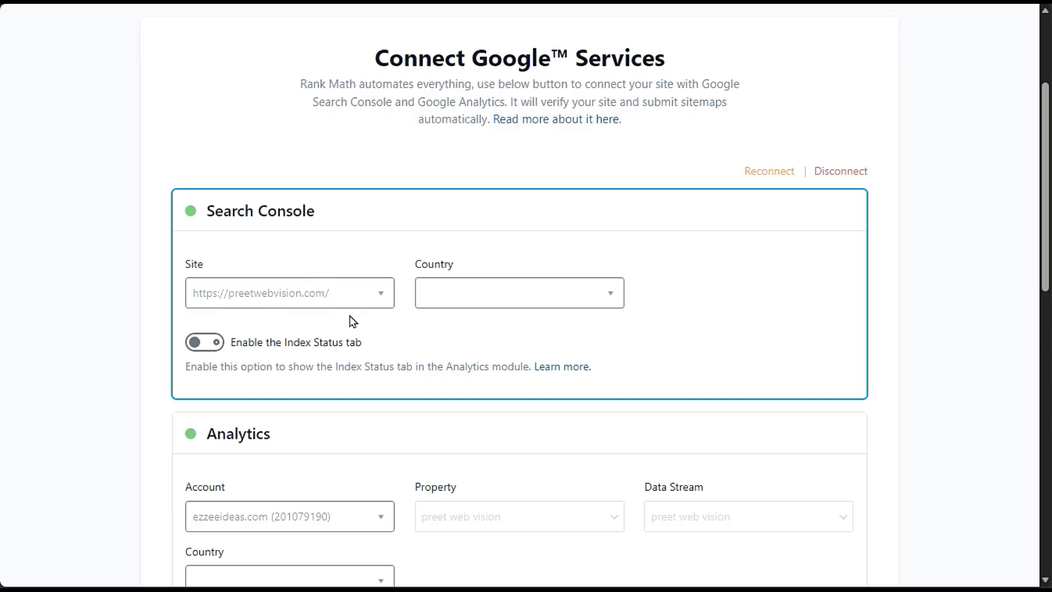
pyautogui.scroll(-3, 349, 334)
pyautogui.scroll(3, 229, 292)
pyautogui.click(470, 291)
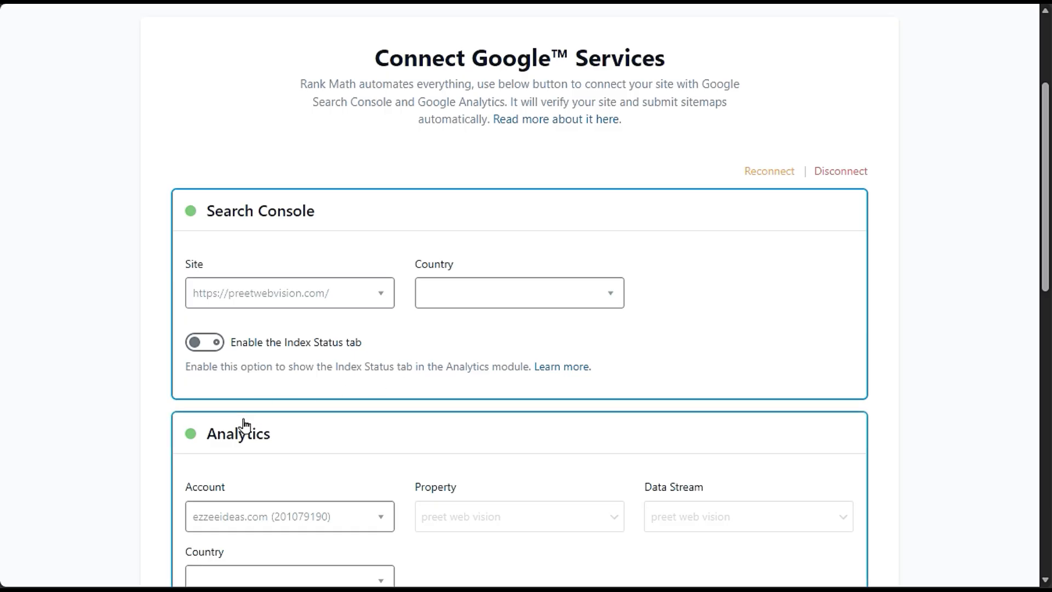
# - Search the web for "google search console" in a new browser tab and open Google Search Console from its official page
pyautogui.click(131, 137)
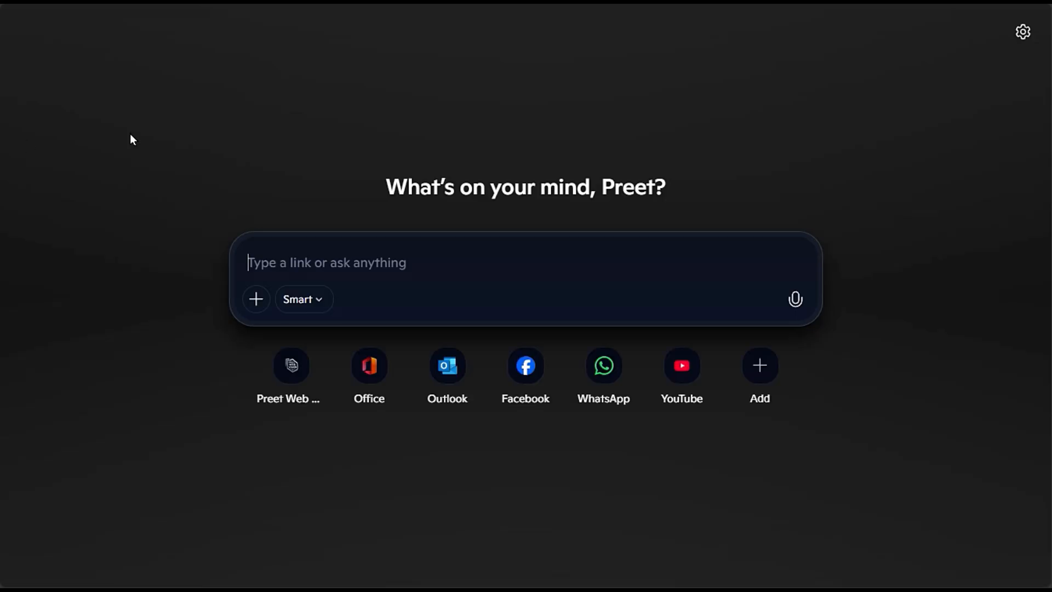
pyautogui.write('g')
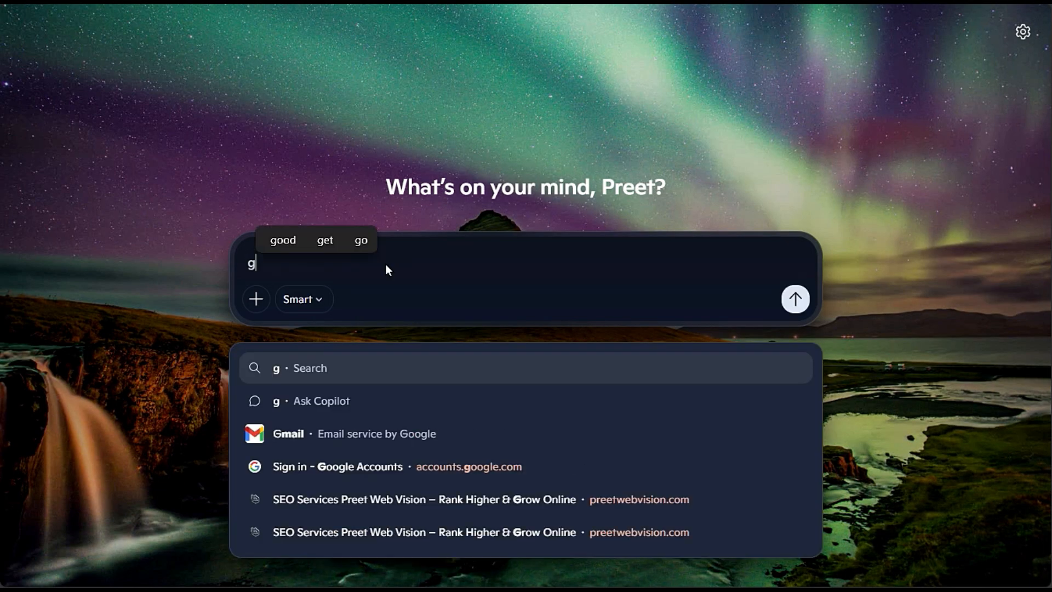
pyautogui.write('oogle search console')
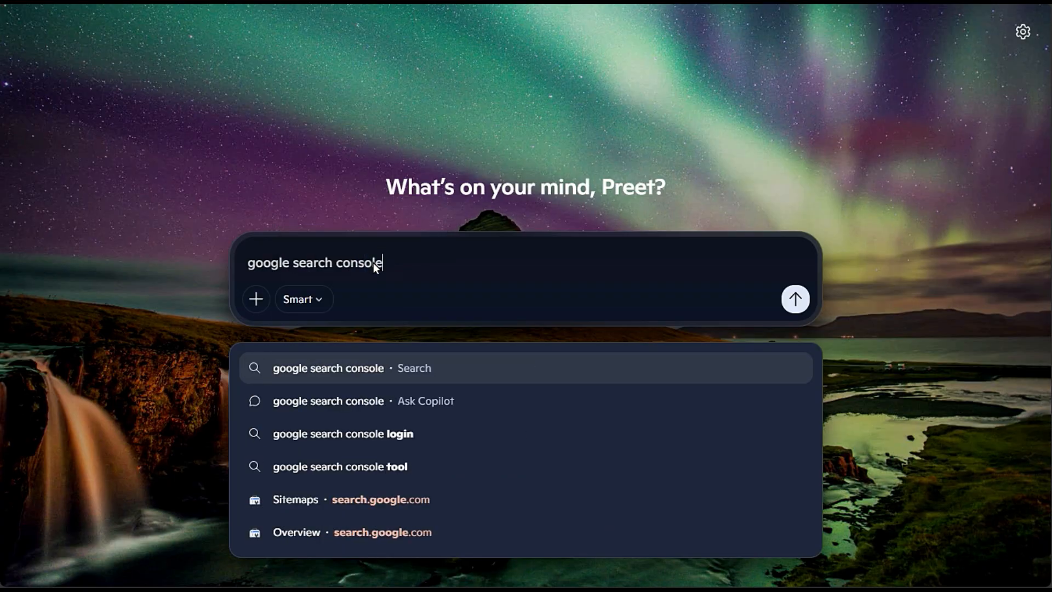
pyautogui.press('Return')
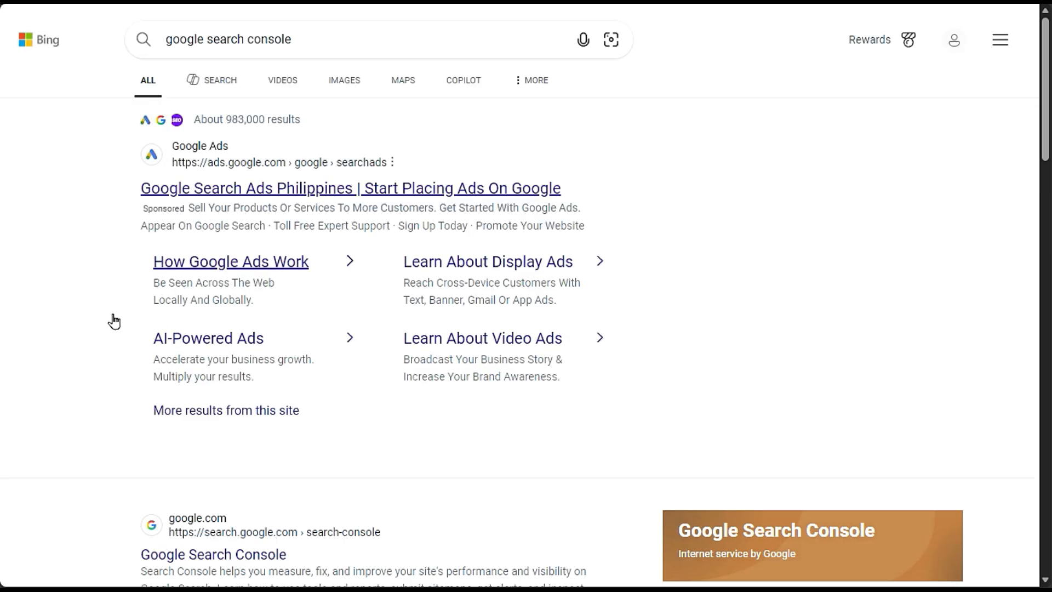
pyautogui.scroll(-5, 101, 313)
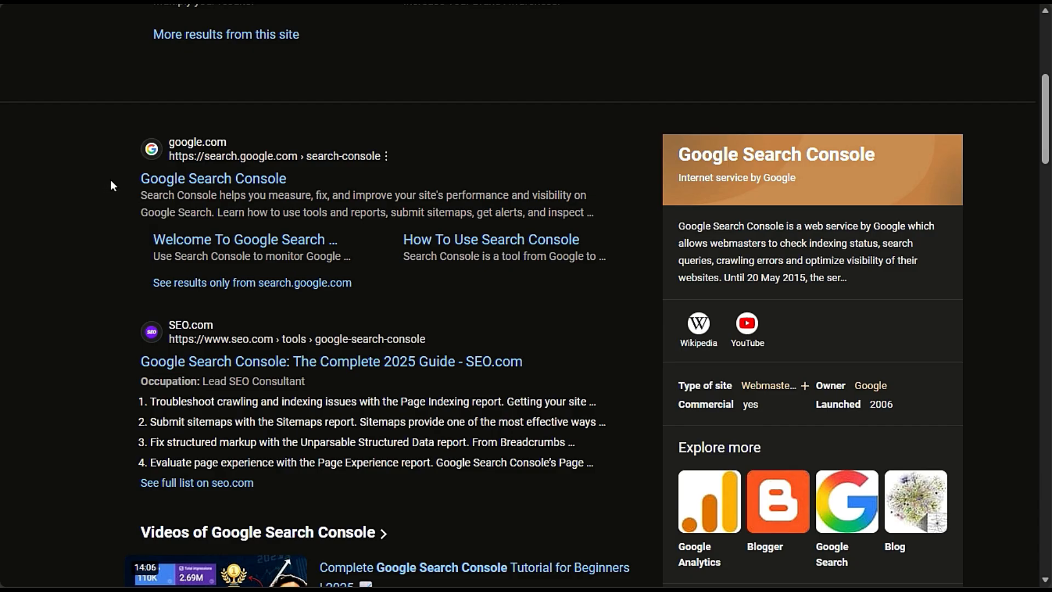
pyautogui.click(243, 179)
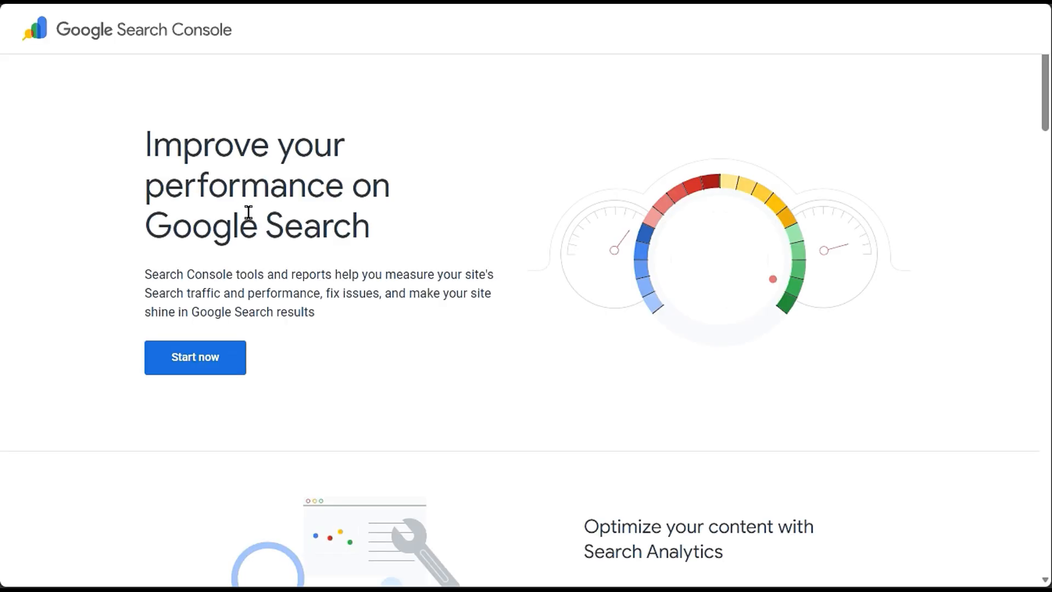
pyautogui.click(194, 365)
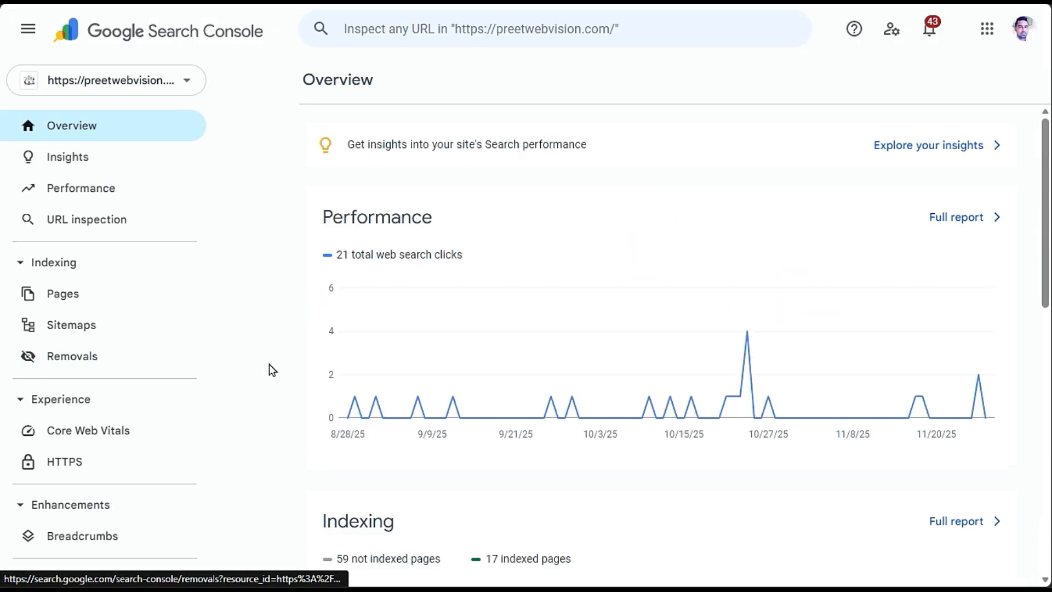
# - Look through the Search Console property list and the Domain and URL prefix options for adding a property, without adding one
pyautogui.click(1021, 42)
pyautogui.click(1020, 40)
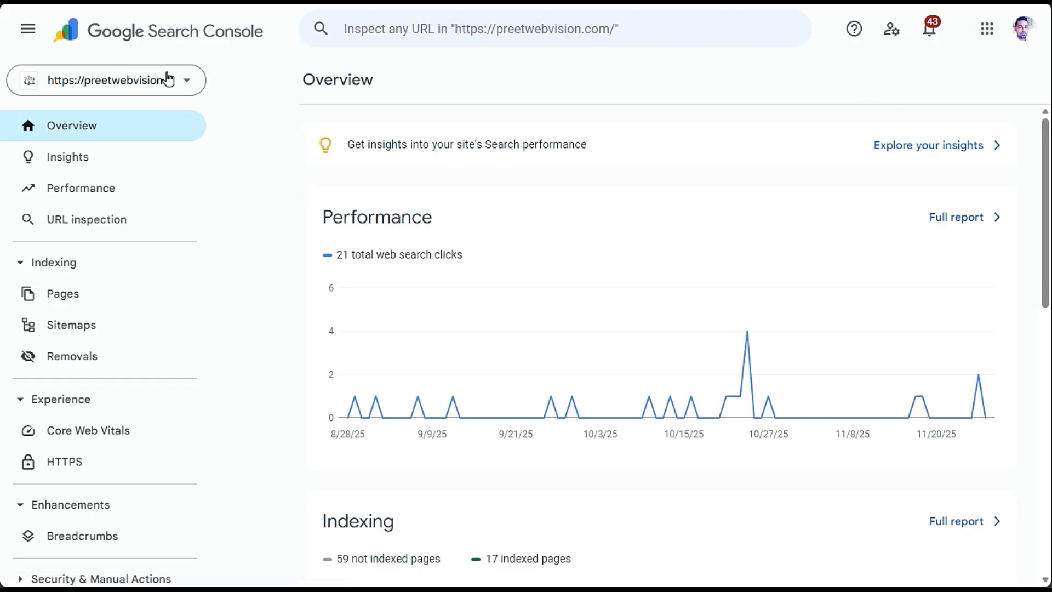
pyautogui.click(117, 80)
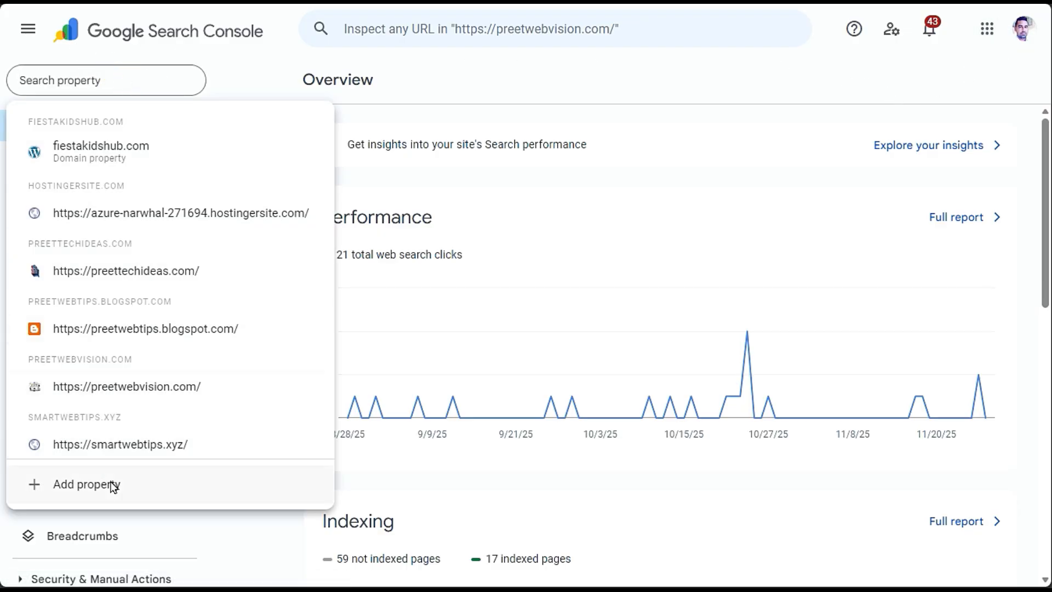
pyautogui.click(112, 486)
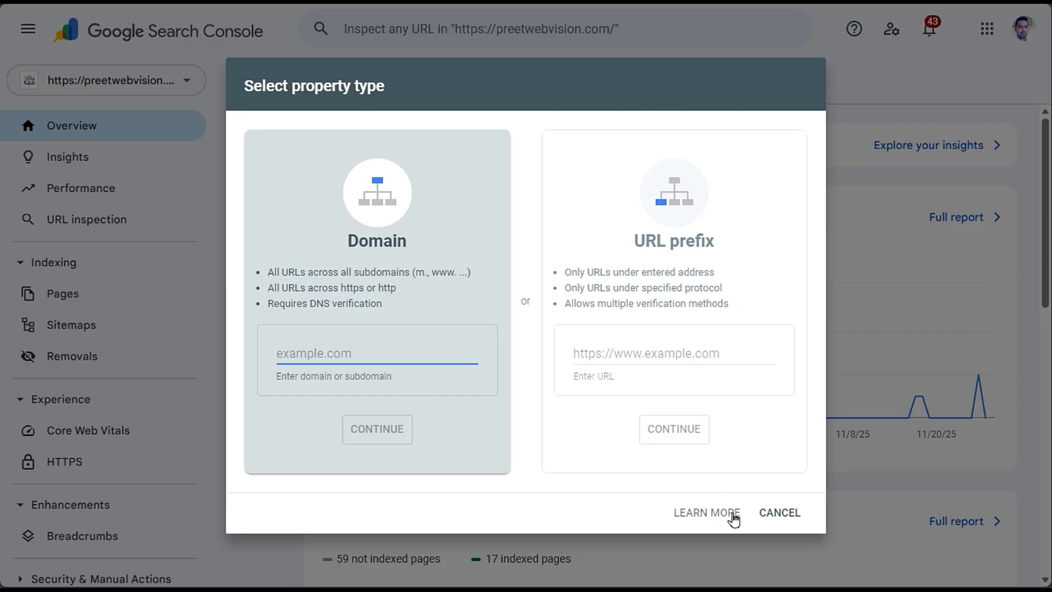
pyautogui.click(778, 512)
pyautogui.click(138, 81)
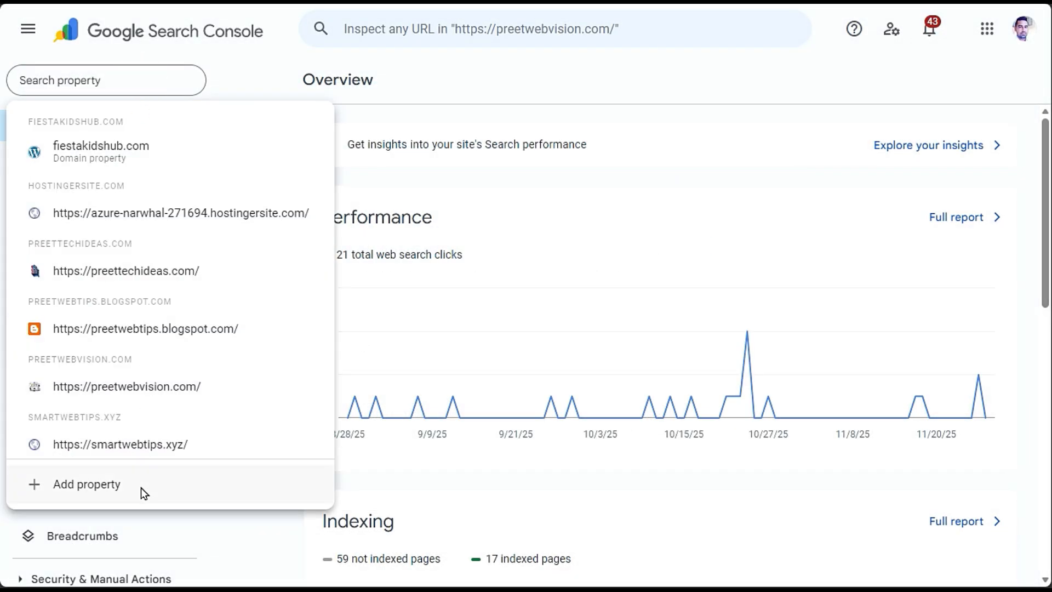
pyautogui.click(117, 488)
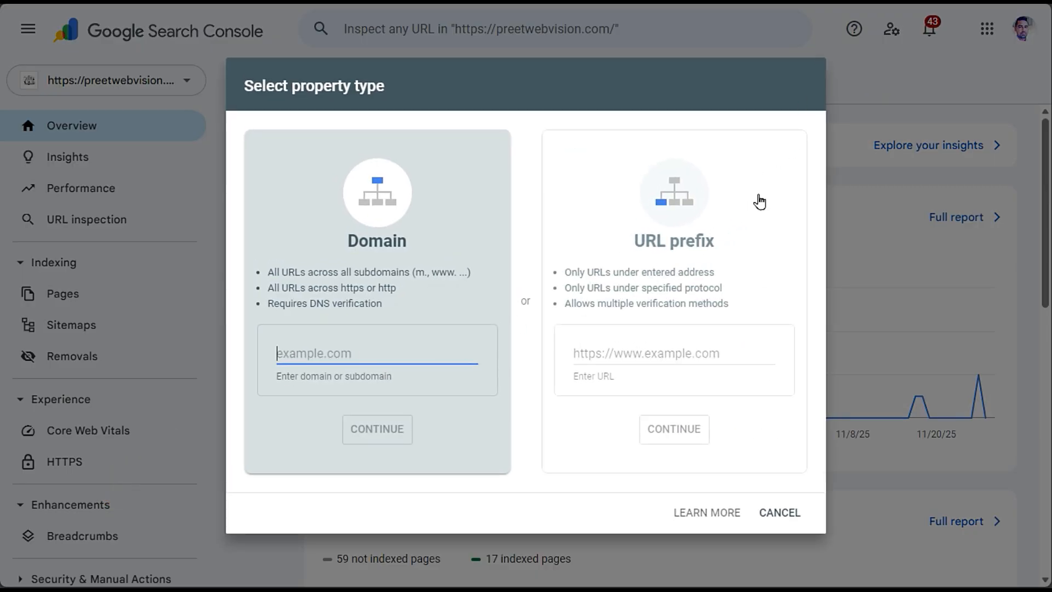
pyautogui.click(778, 515)
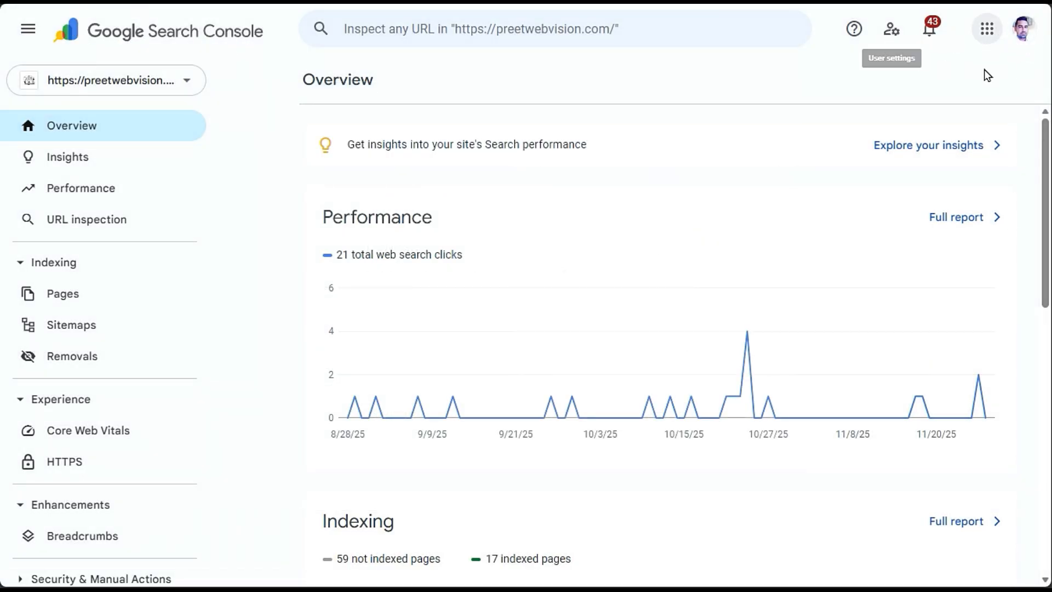
# - Switch back to the Rank Math setup wizard and reconnect its Google services
pyautogui.moveTo(2, 55)
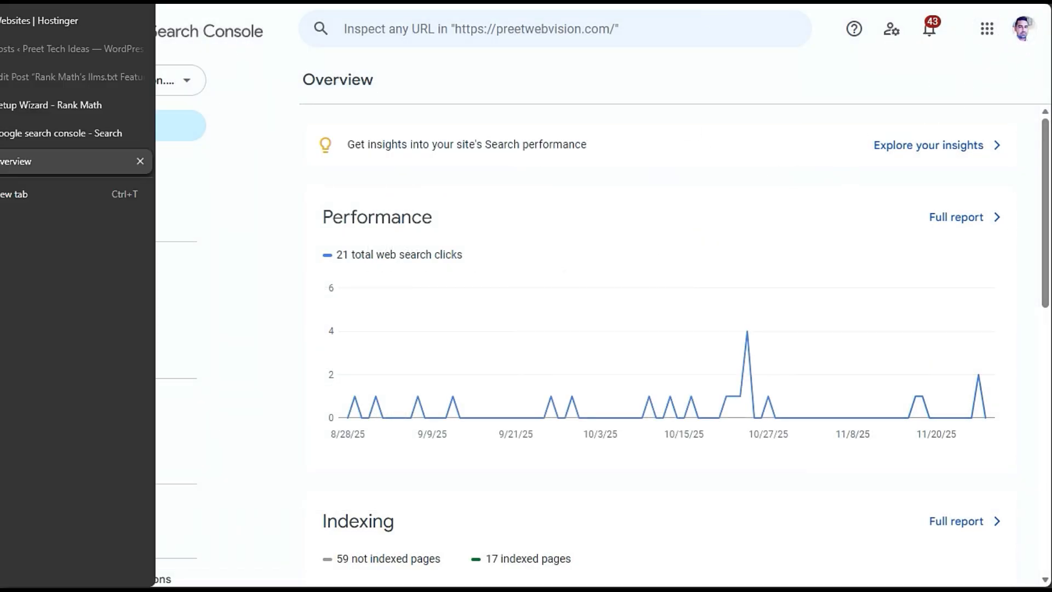
pyautogui.click(78, 88)
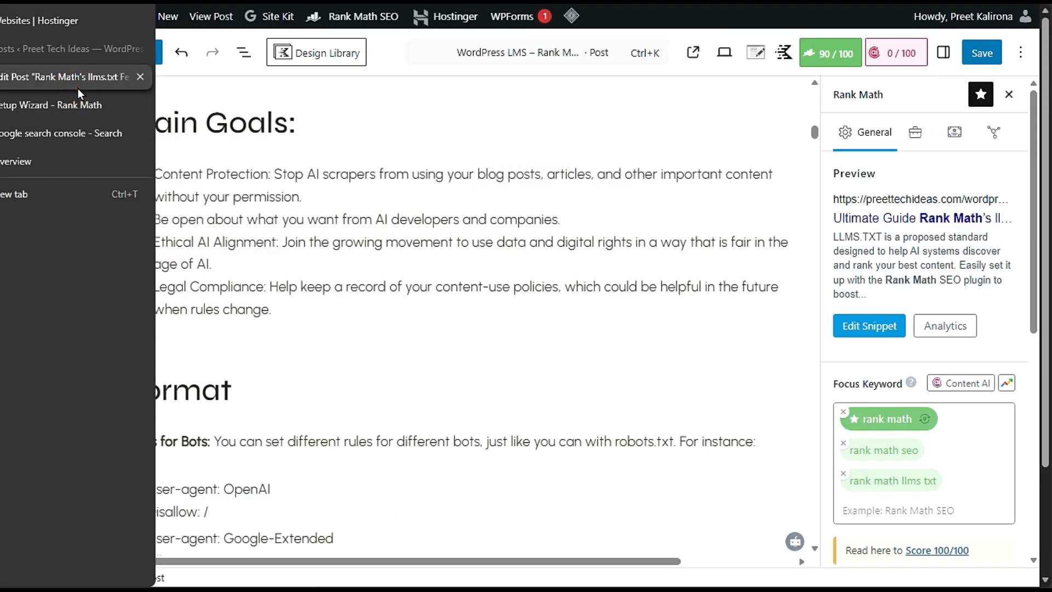
pyautogui.click(67, 106)
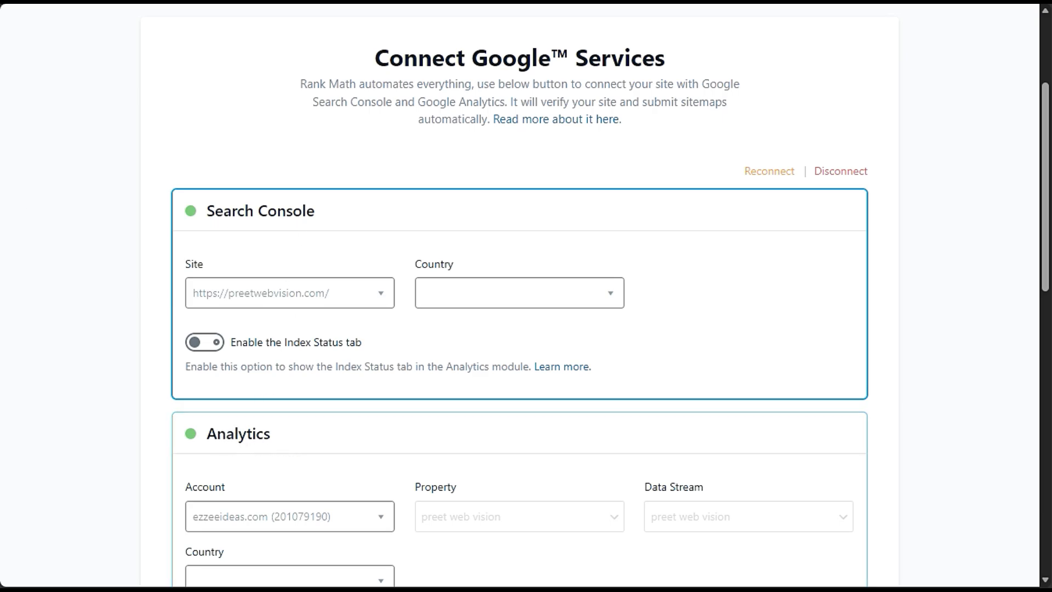
pyautogui.moveTo(6, 197)
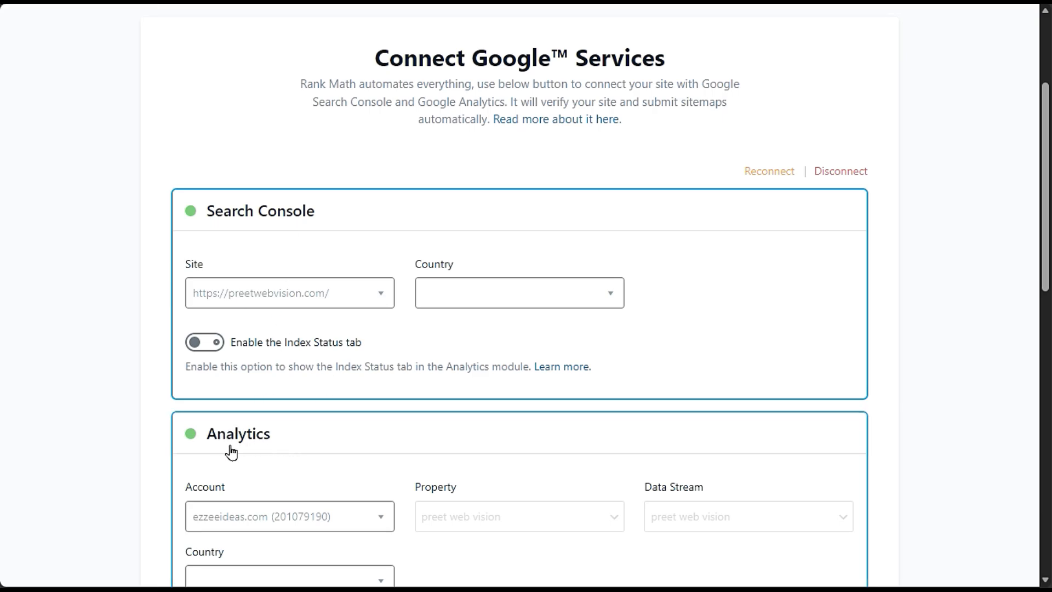
pyautogui.click(769, 172)
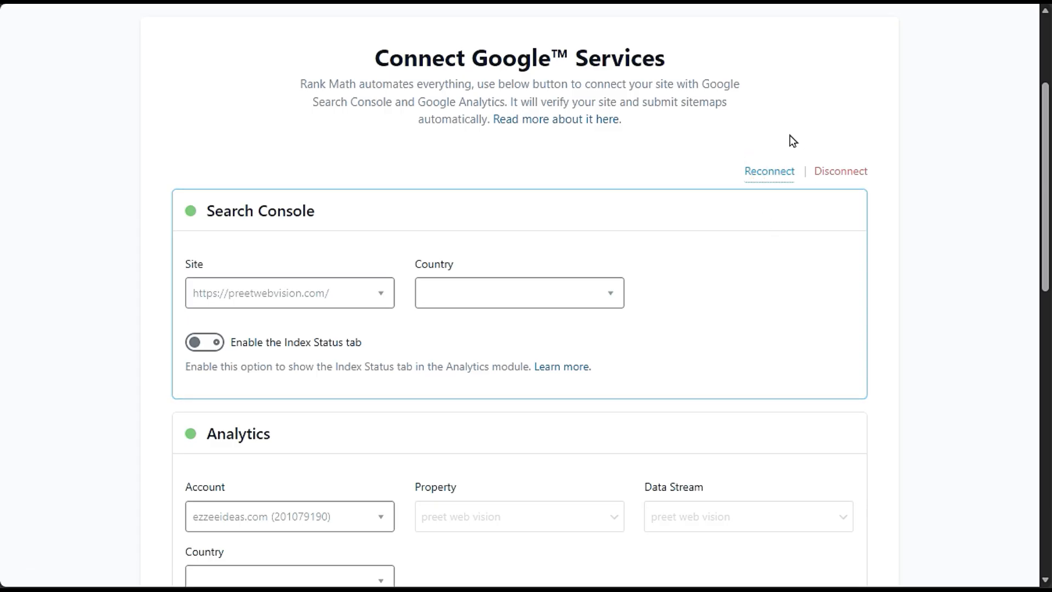
pyautogui.click(774, 177)
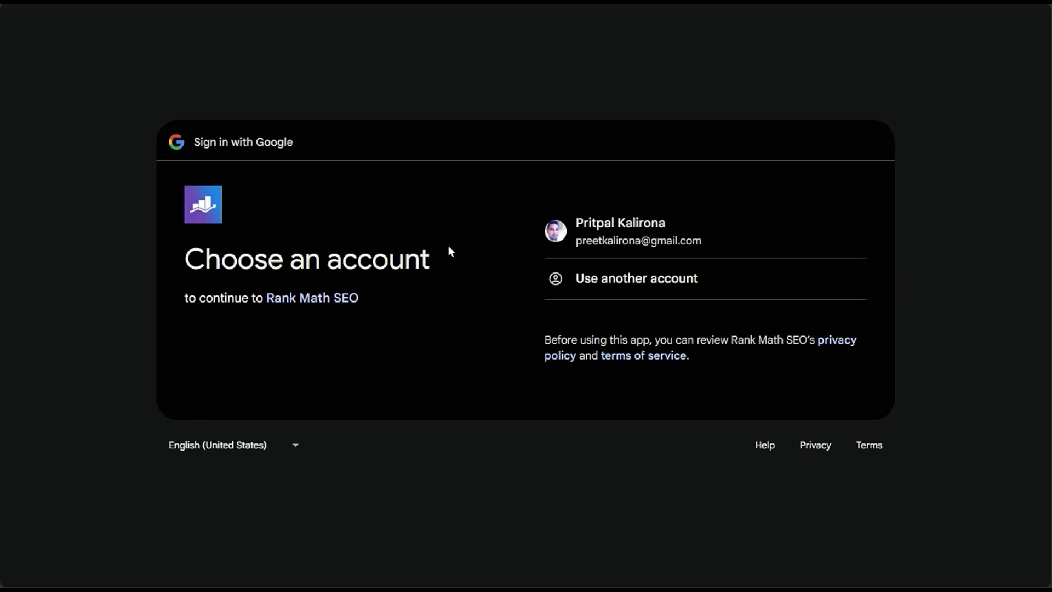
# - Sign in with the listed Google account and grant Rank Math SEO all requested access, including creating Analytics accounts and viewing AdSense data
pyautogui.click(658, 235)
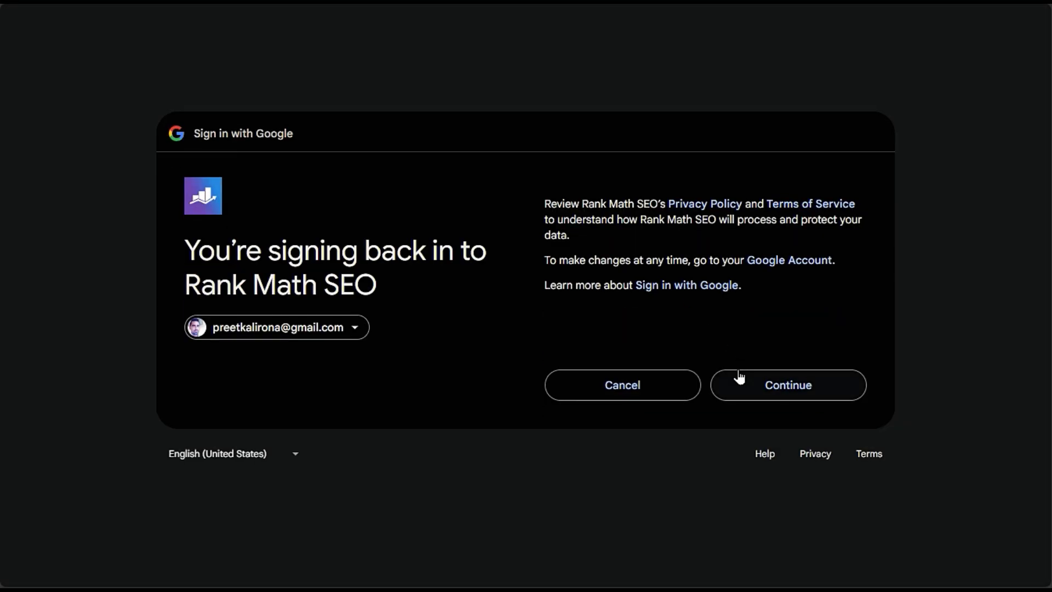
pyautogui.click(738, 373)
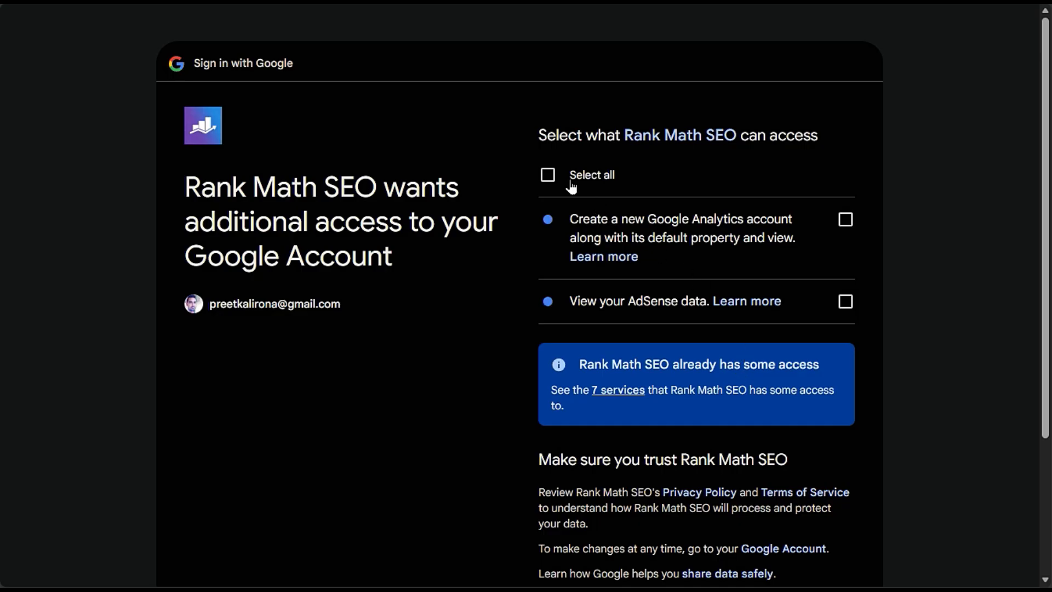
pyautogui.click(548, 175)
pyautogui.scroll(-3, 517, 199)
pyautogui.click(744, 445)
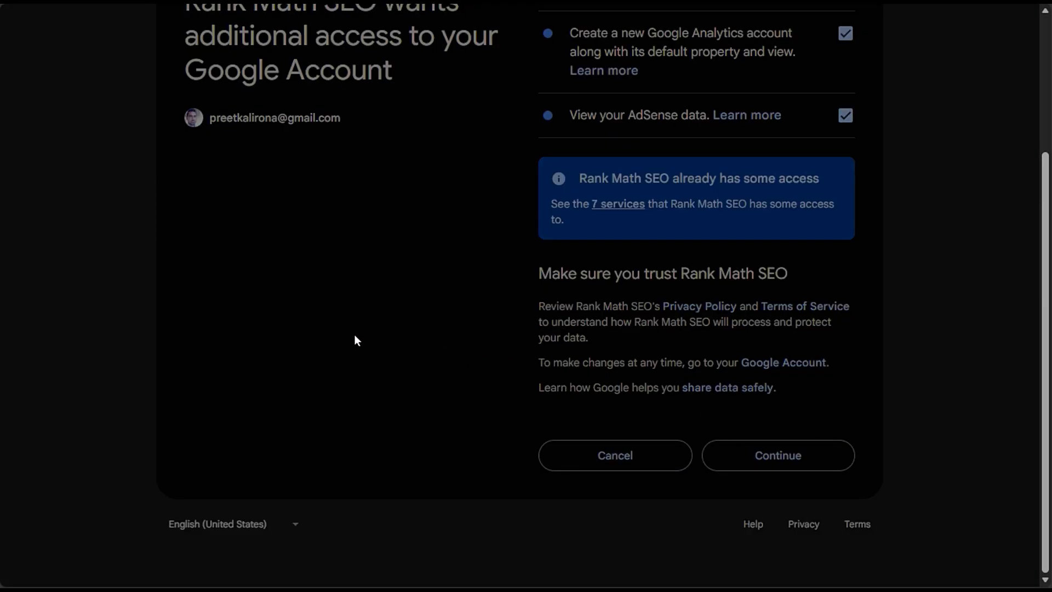
pyautogui.scroll(-3, 331, 329)
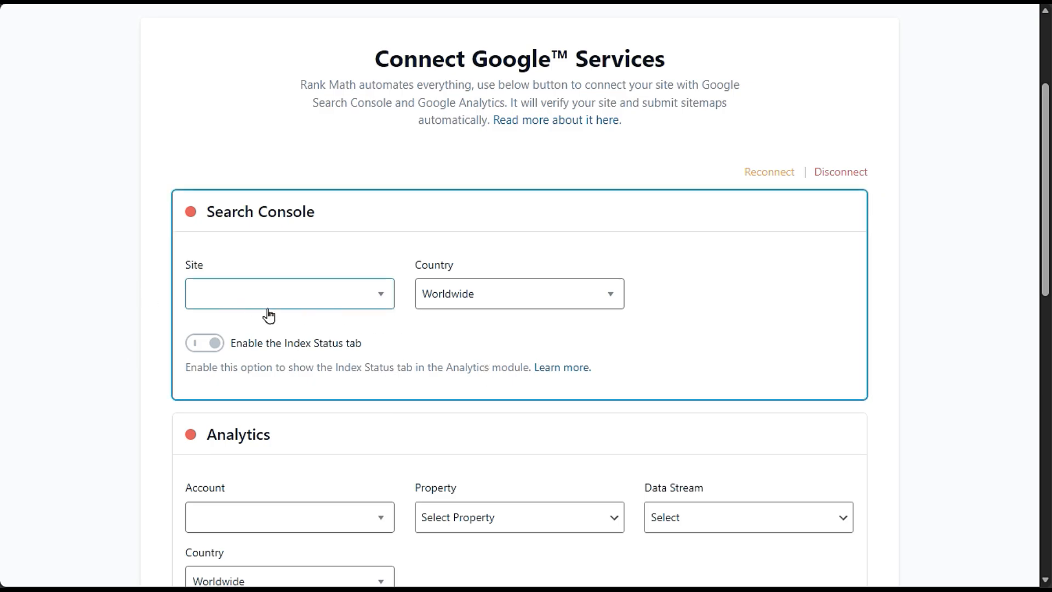
pyautogui.click(337, 305)
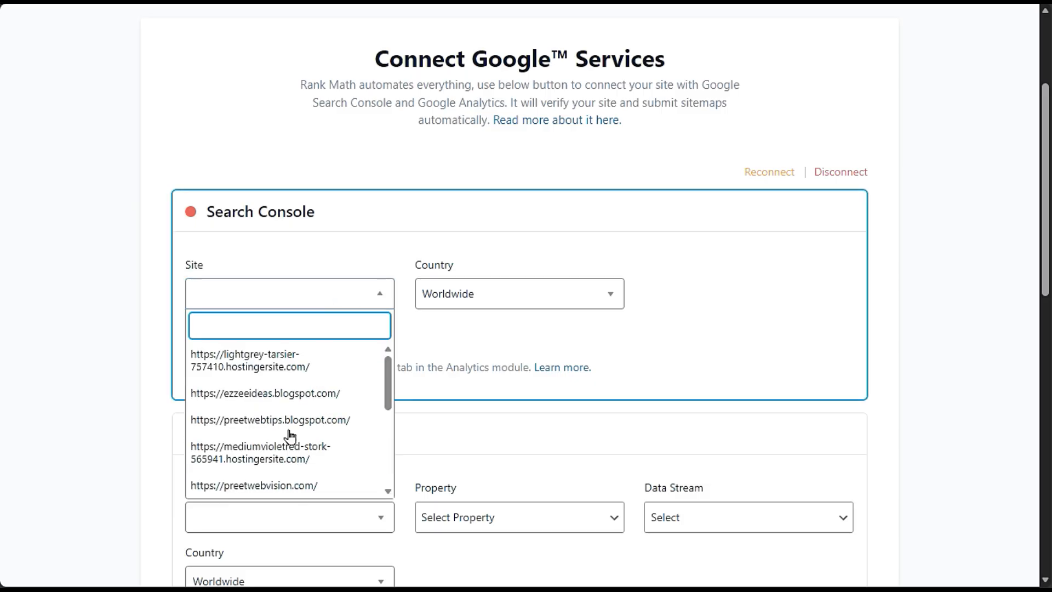
pyautogui.scroll(-3, 292, 408)
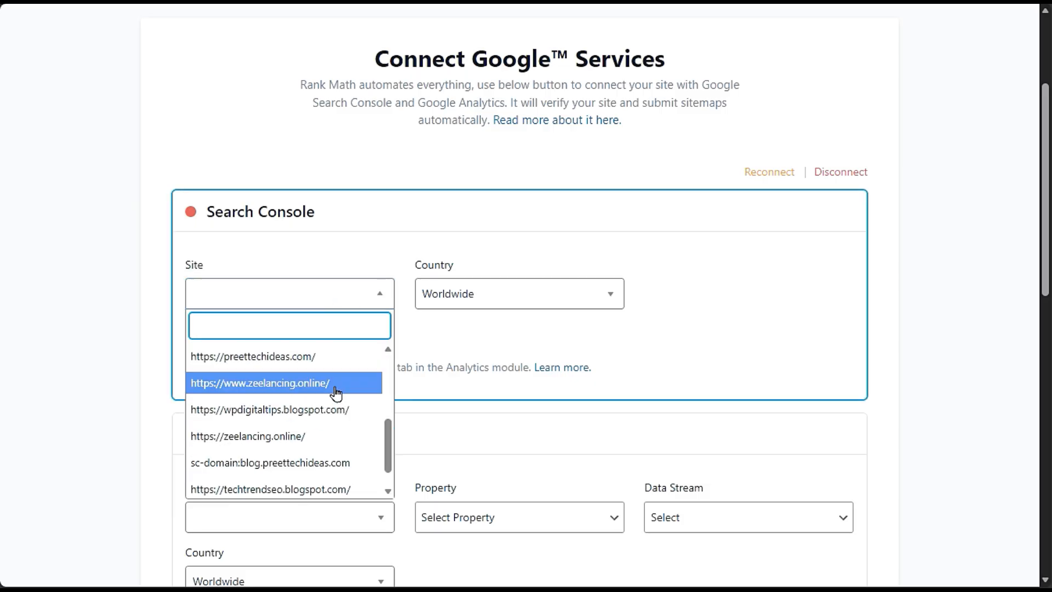
pyautogui.scroll(3, 326, 437)
pyautogui.click(306, 486)
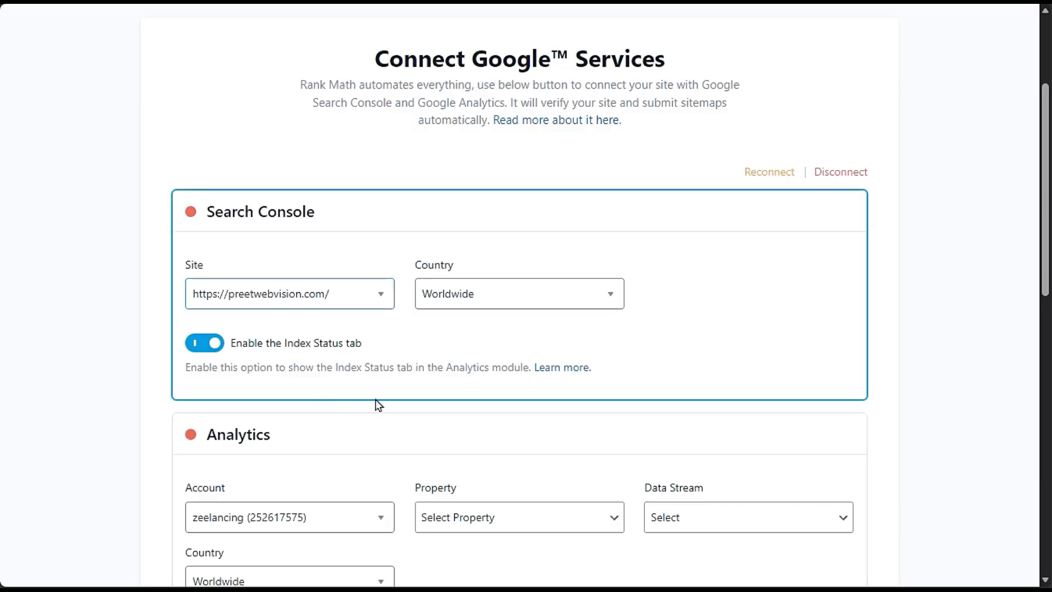
# - Check the properties offered for the zeelancing Analytics account and change the account to EZZEE BUY ONLINE
pyautogui.scroll(-3, 330, 321)
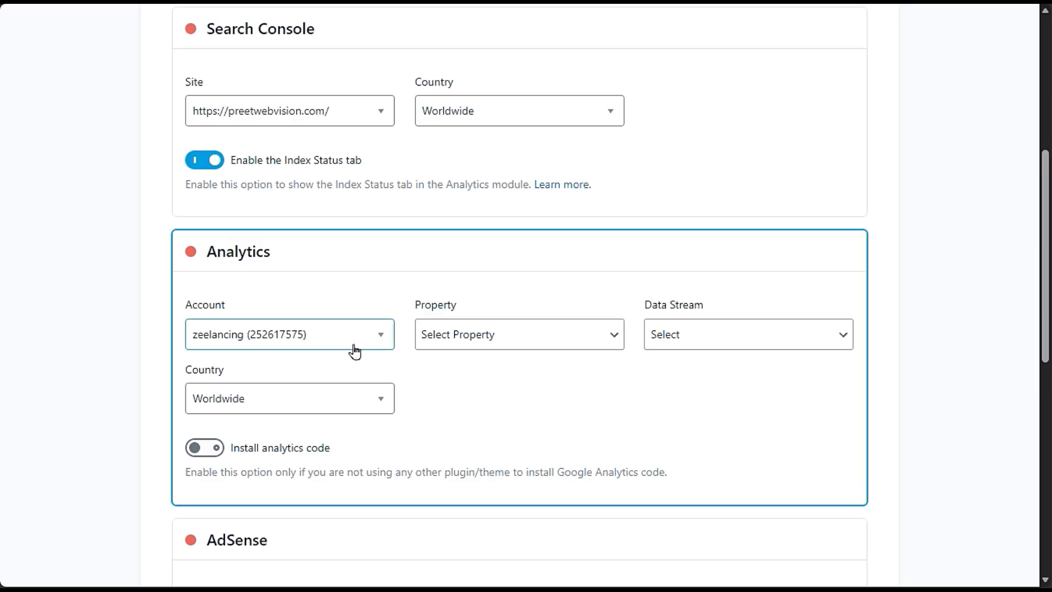
pyautogui.click(470, 336)
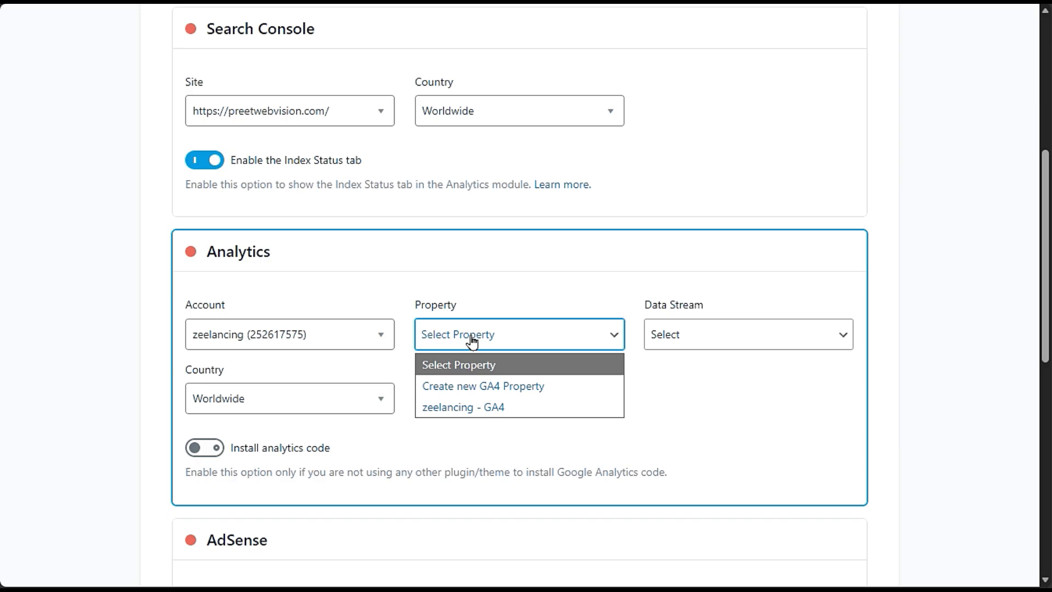
pyautogui.click(318, 339)
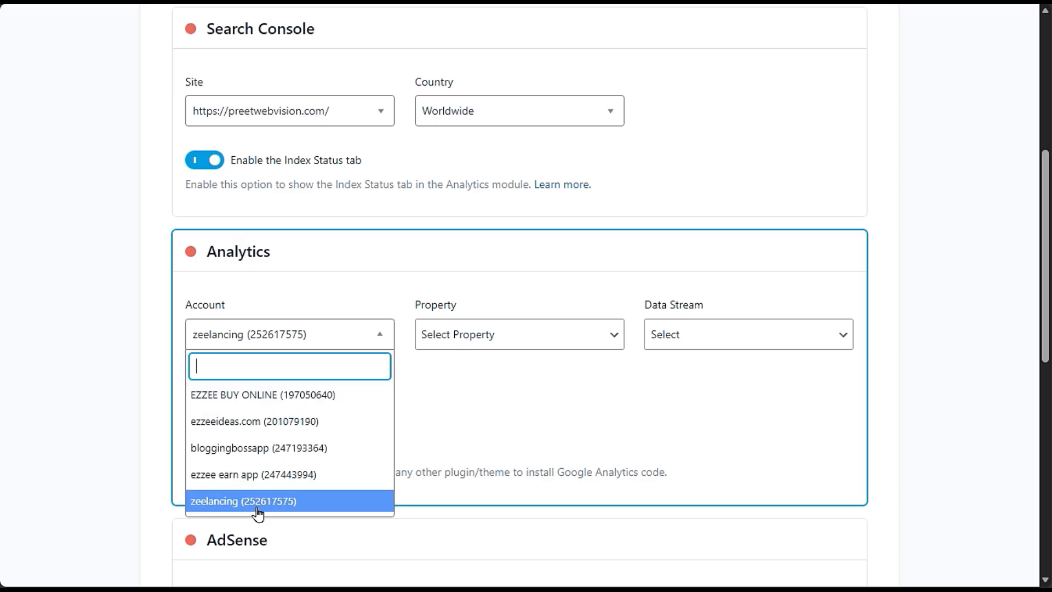
pyautogui.click(295, 404)
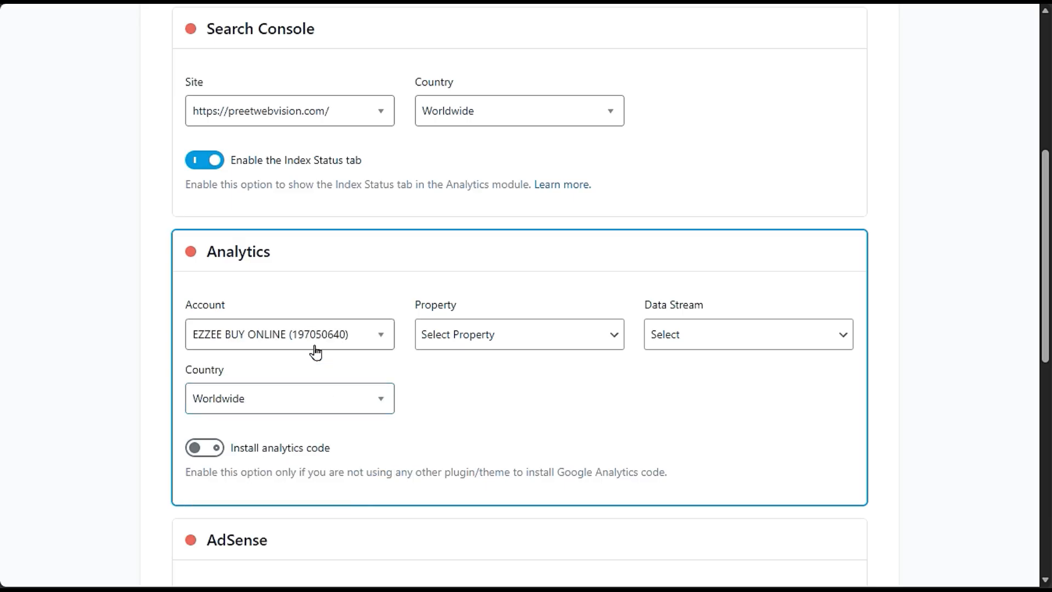
pyautogui.click(504, 332)
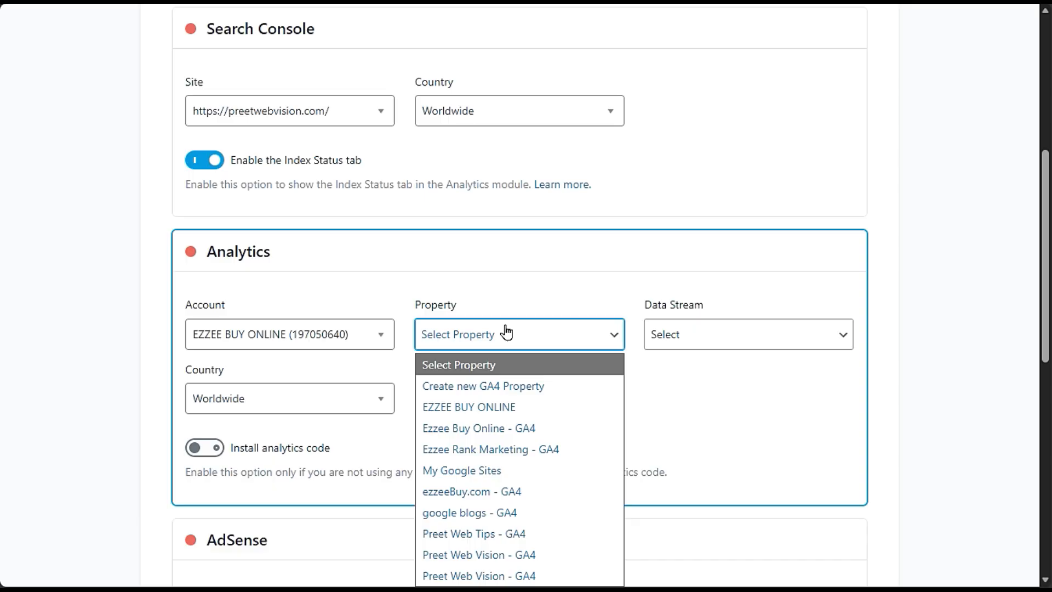
pyautogui.click(447, 386)
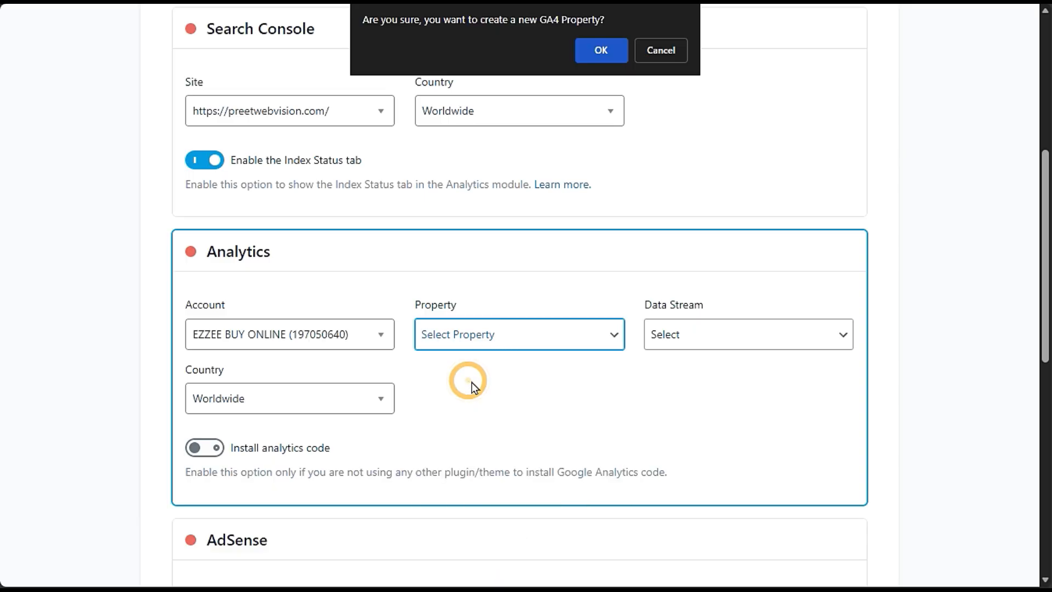
pyautogui.click(659, 51)
# - Set the Analytics property to the first Preet Web Vision - GA4 entry
pyautogui.click(469, 336)
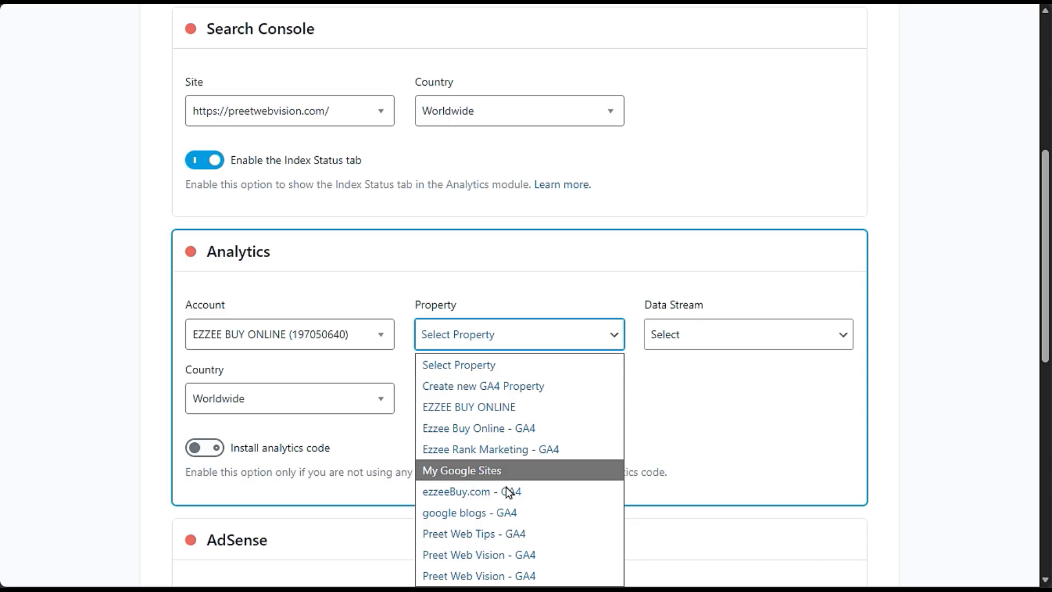
pyautogui.click(496, 554)
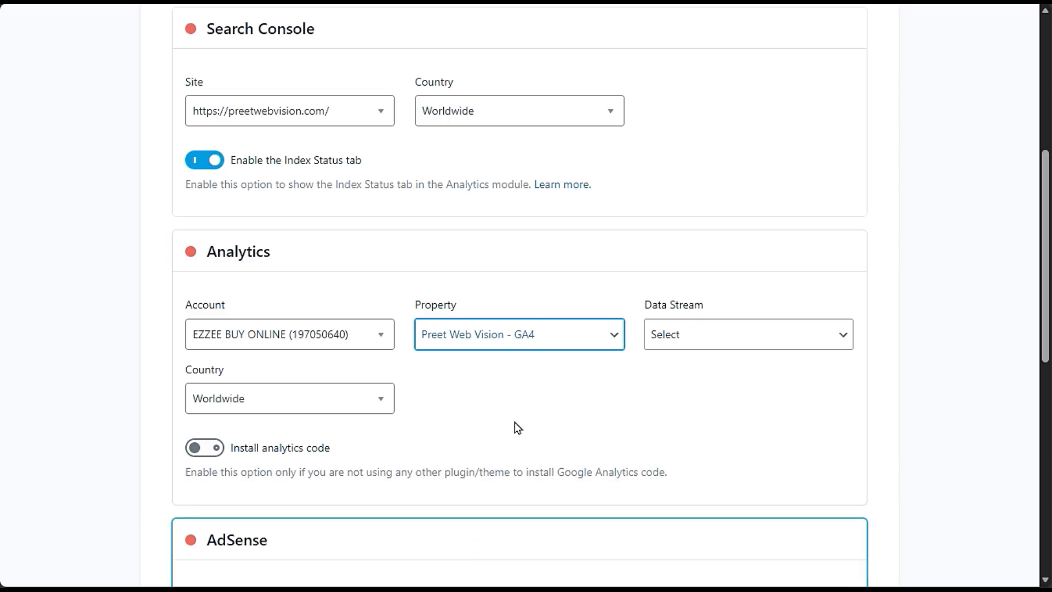
pyautogui.click(272, 333)
pyautogui.click(470, 335)
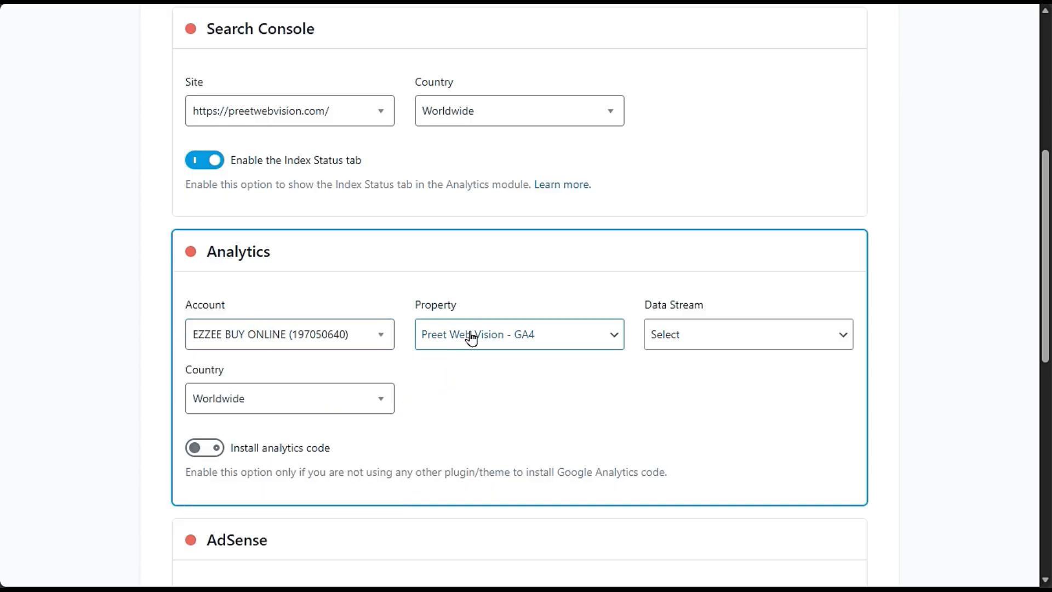
# - Set the Analytics data stream to Website
pyautogui.click(672, 402)
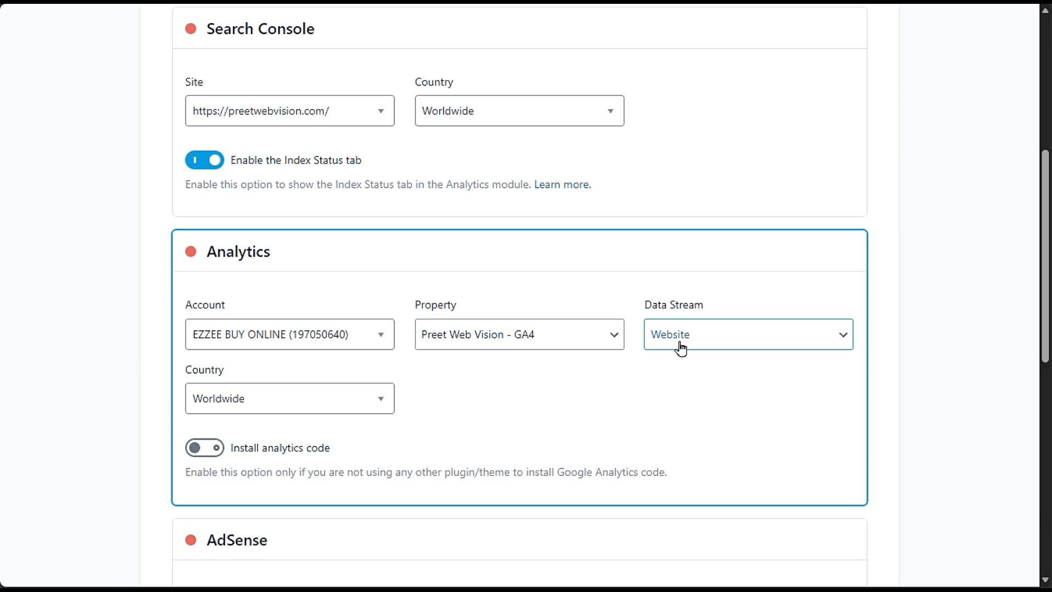
pyautogui.click(674, 325)
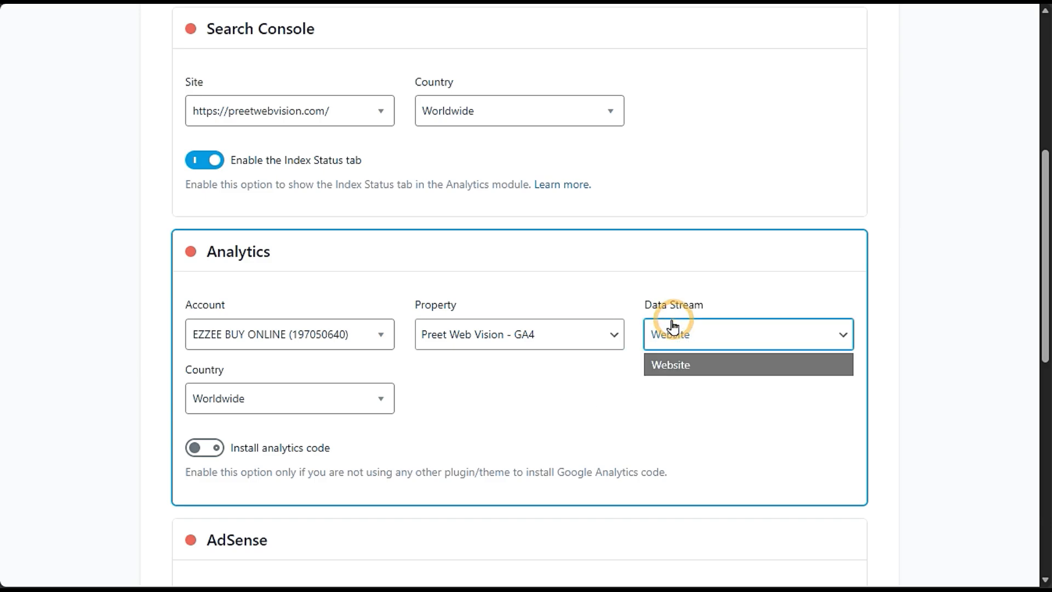
pyautogui.click(673, 327)
# - Check the country selection in the Analytics section and enable the Install analytics code option
pyautogui.scroll(-3, 326, 351)
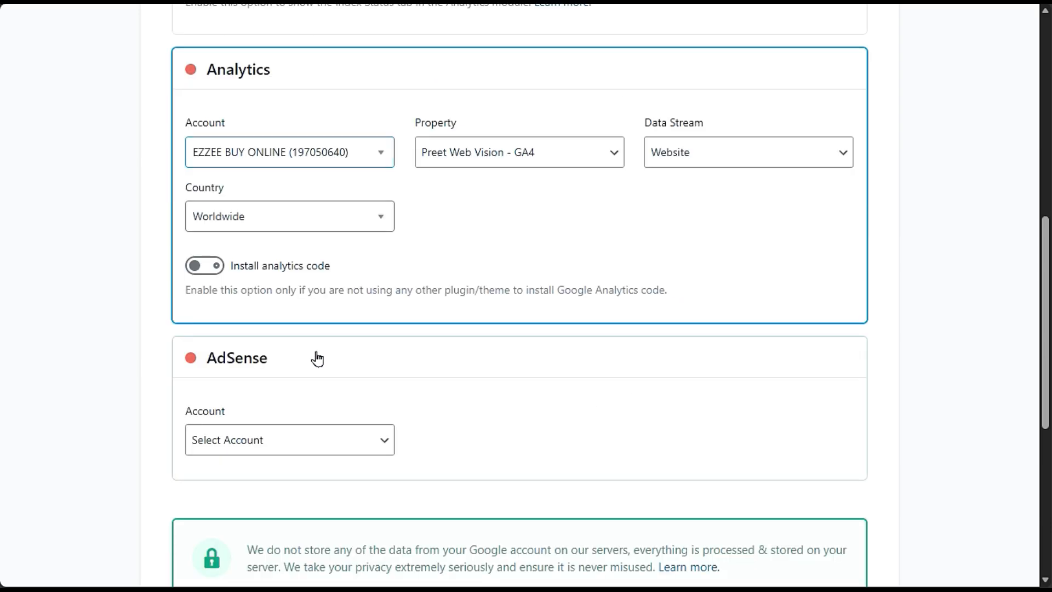
pyautogui.click(332, 231)
pyautogui.click(482, 228)
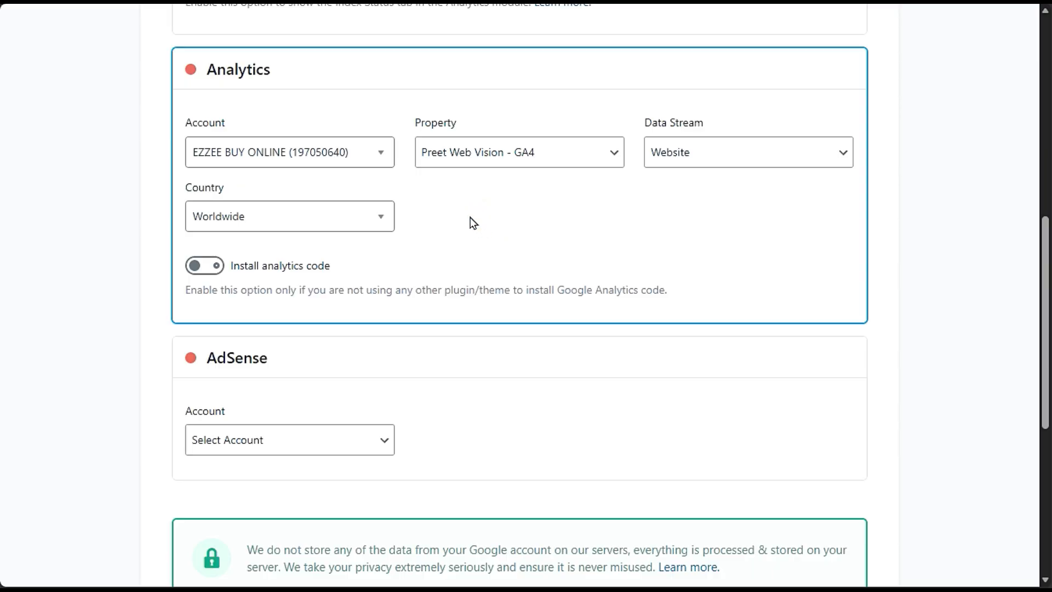
pyautogui.click(307, 220)
pyautogui.click(574, 248)
pyautogui.click(207, 268)
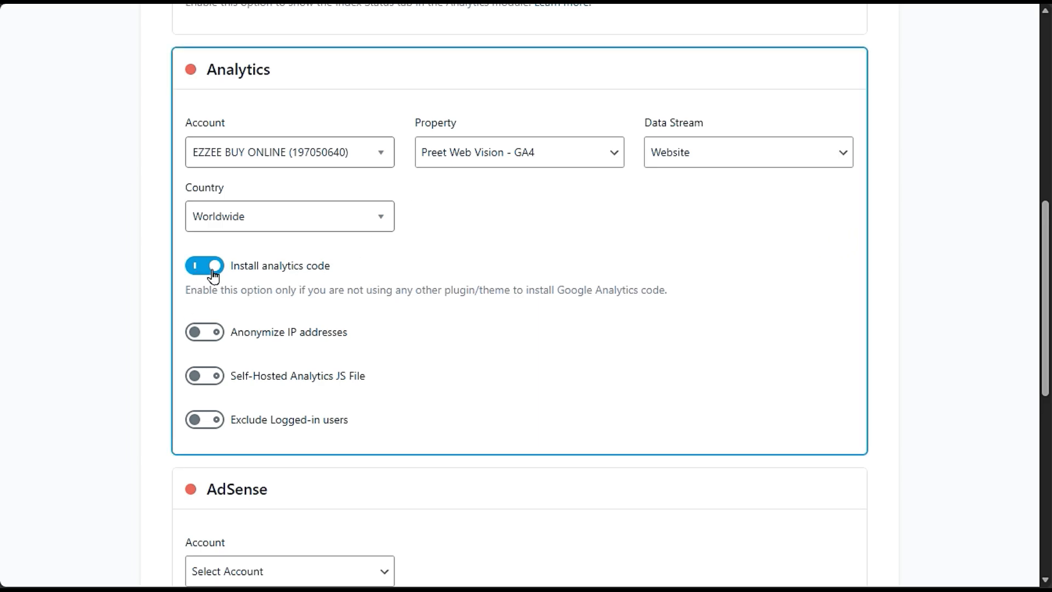
# - Switch Anonymize IP addresses on and back off, and check which accounts are offered for AdSense
pyautogui.scroll(-3, 416, 282)
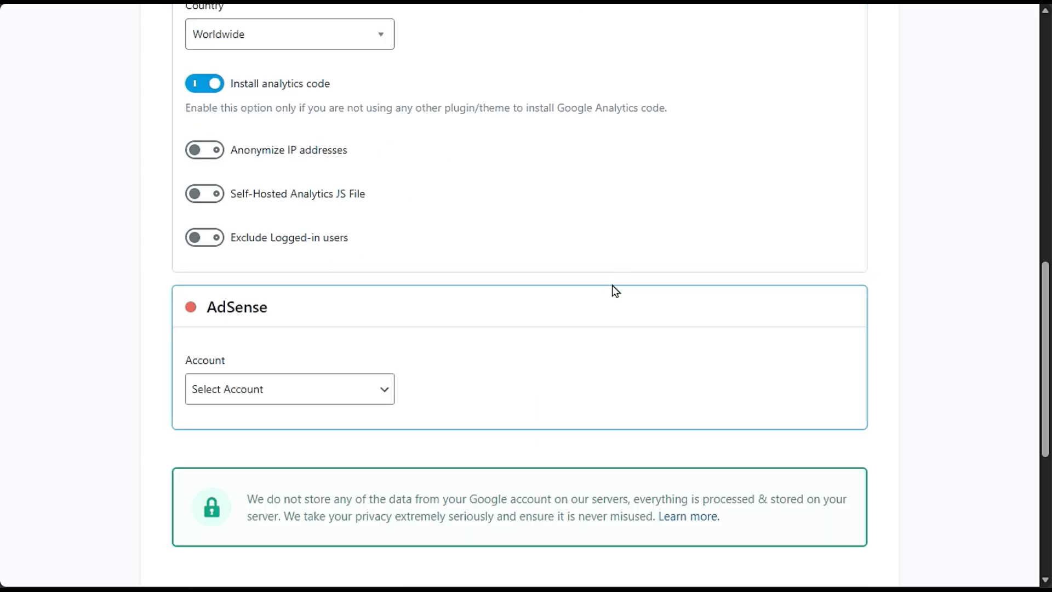
pyautogui.click(216, 153)
pyautogui.click(216, 153)
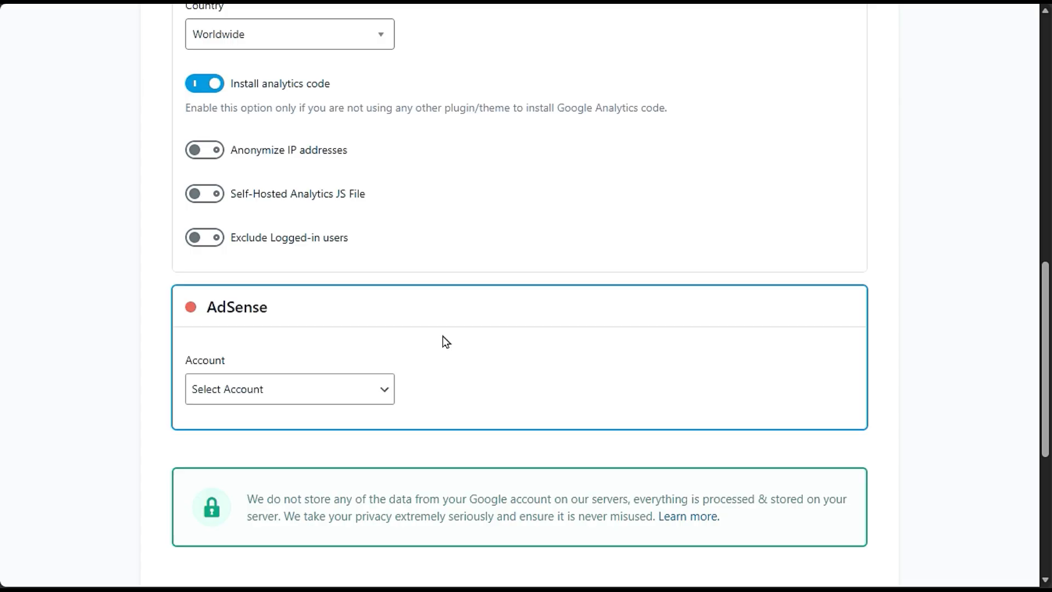
pyautogui.click(205, 391)
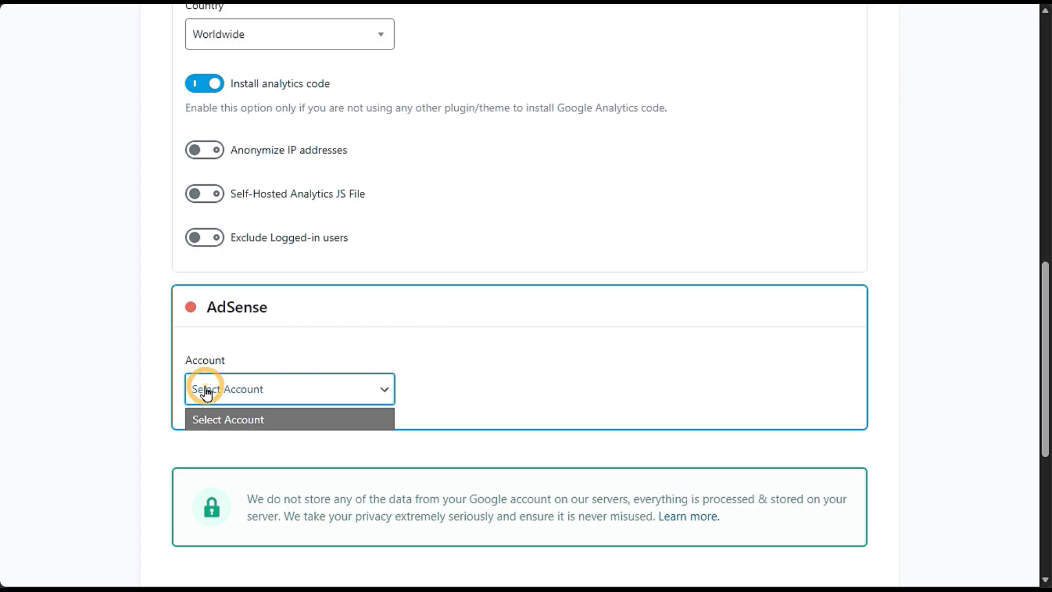
pyautogui.click(206, 391)
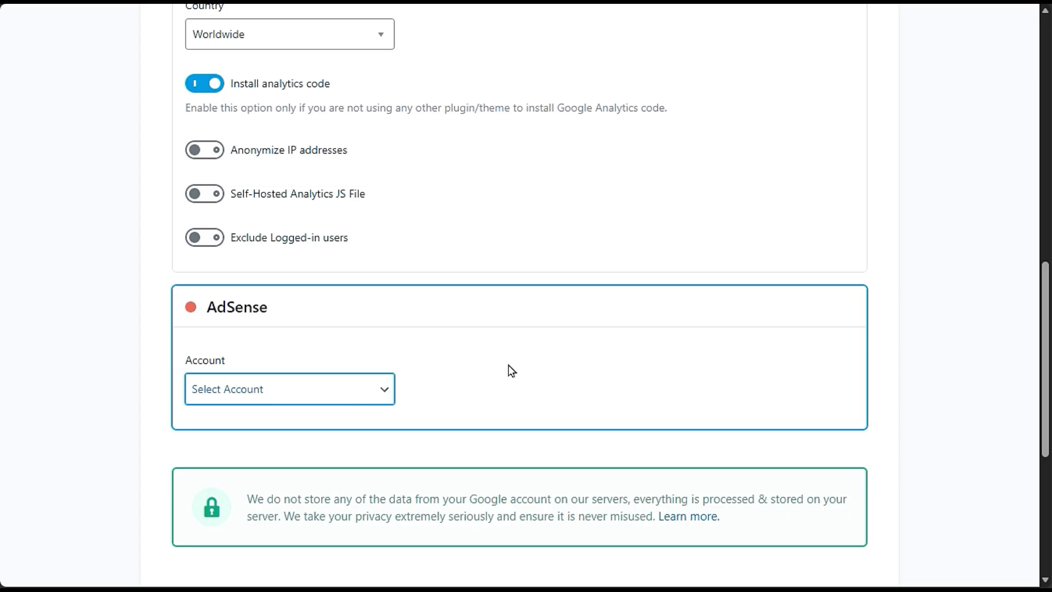
# - Save the Google services settings with Email Reports enabled and continue the setup wizard
pyautogui.scroll(-5, 362, 422)
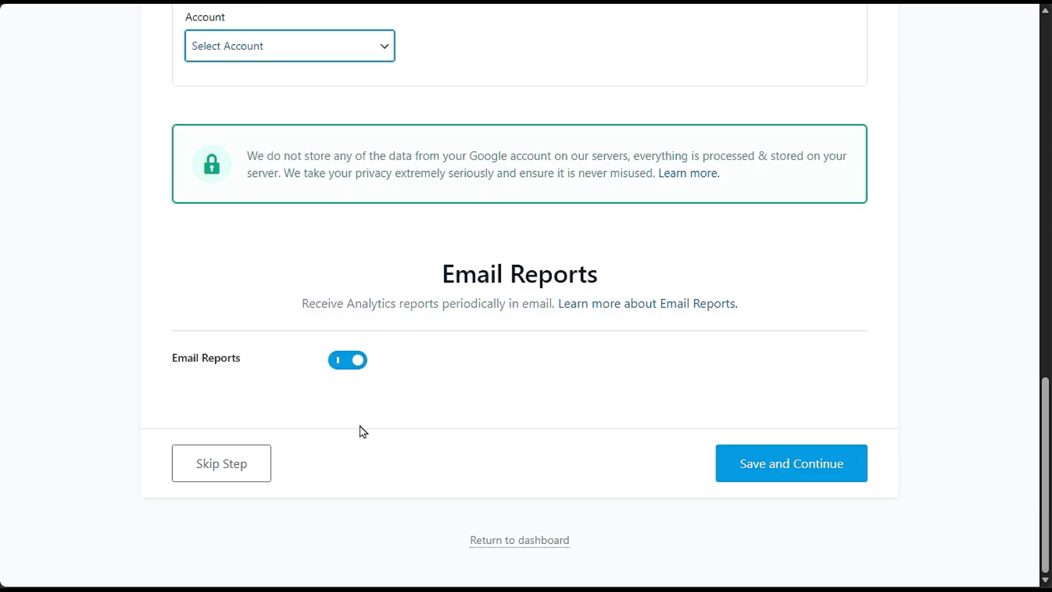
pyautogui.click(796, 471)
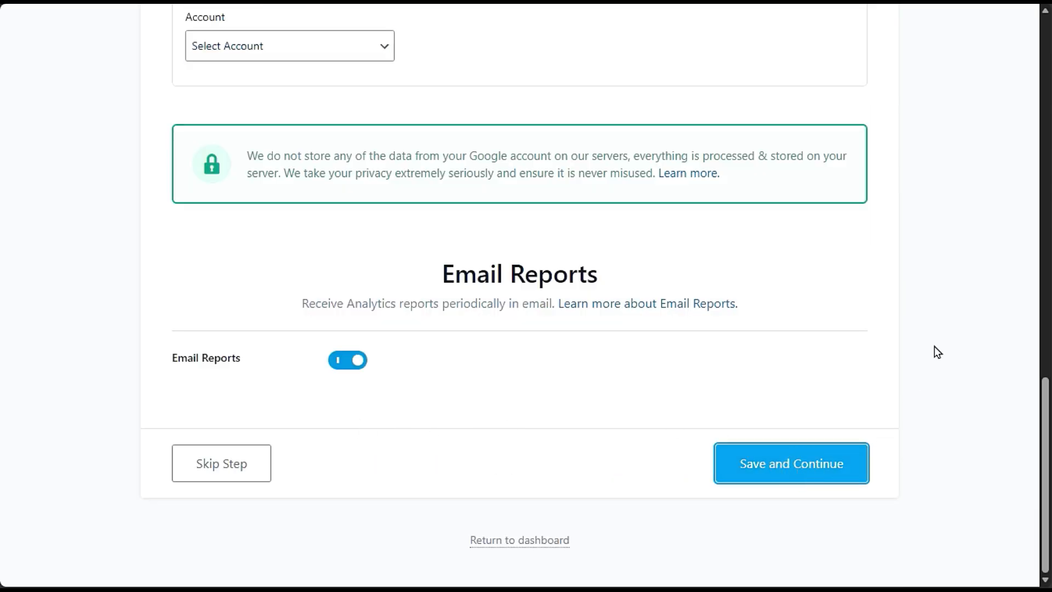
# - Leave the setup wizard's Ready page for the dashboard and open the Rank Math modules overview
pyautogui.scroll(-1, 468, 360)
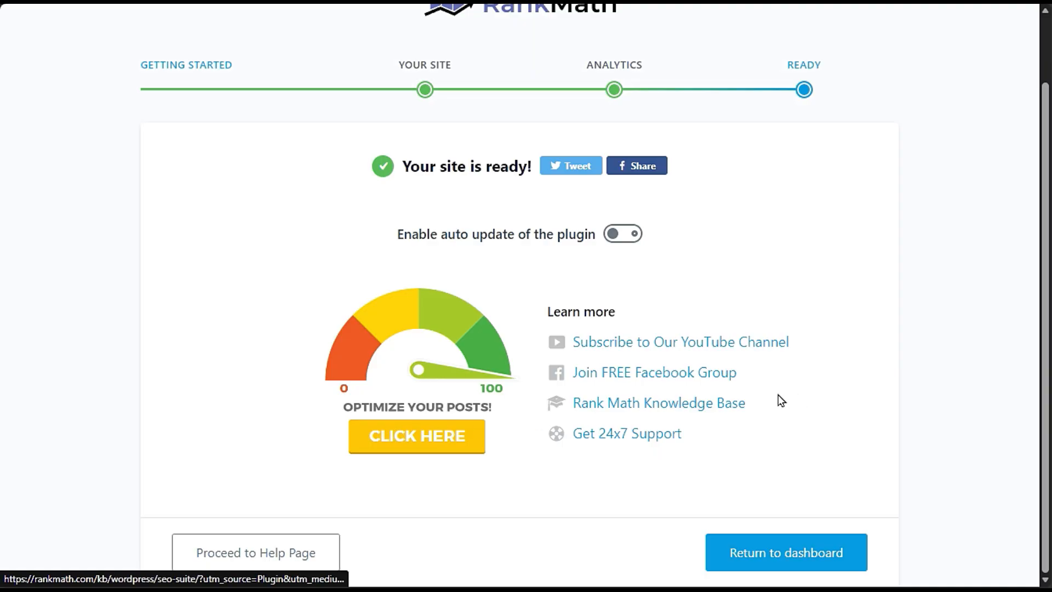
pyautogui.click(804, 565)
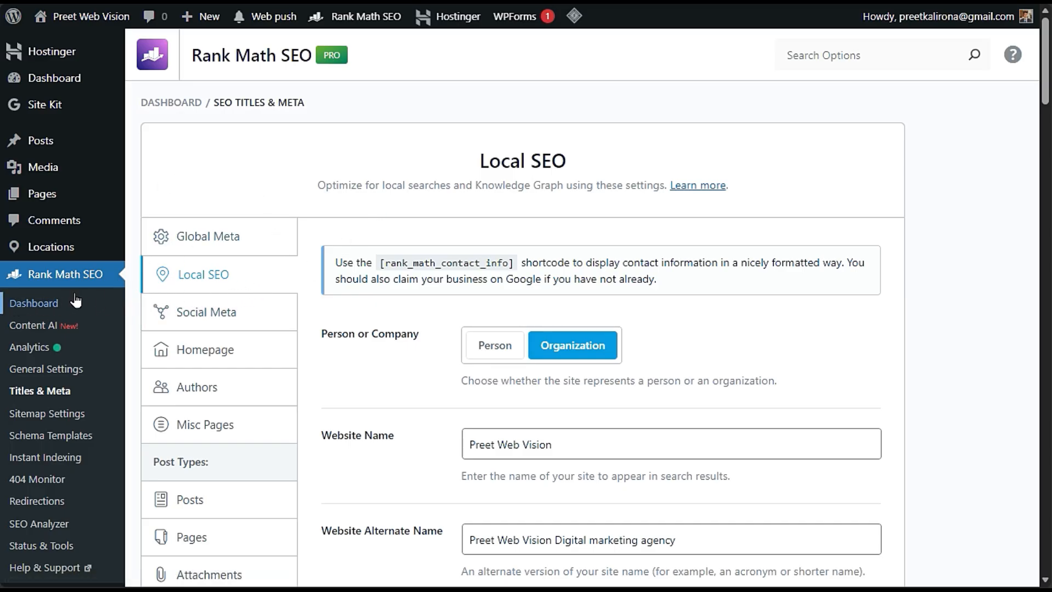
pyautogui.click(41, 307)
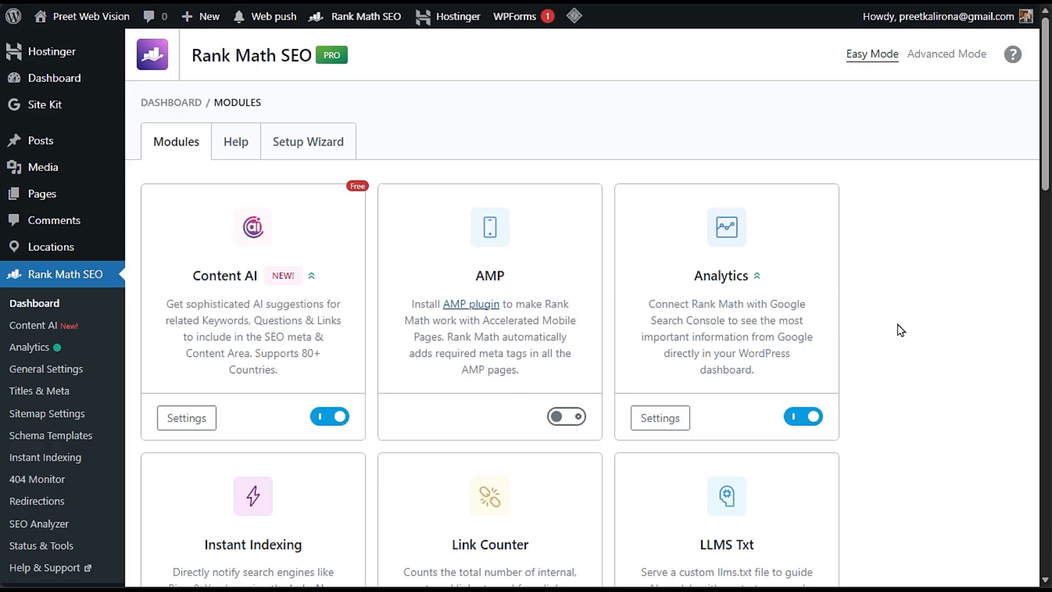
# - Review the Rank Math modules overview, examining the descriptions of Content AI, AMP, Analytics, Instant Indexing and Link Counter
pyautogui.scroll(-3, 899, 328)
pyautogui.scroll(-12, 899, 326)
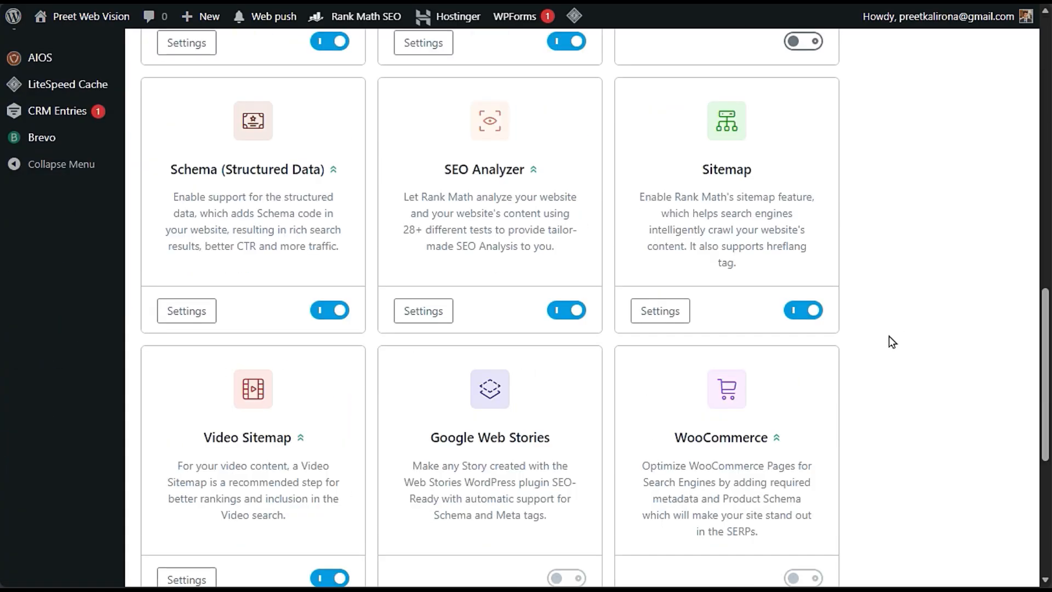
pyautogui.scroll(-6, 889, 337)
pyautogui.scroll(16, 887, 336)
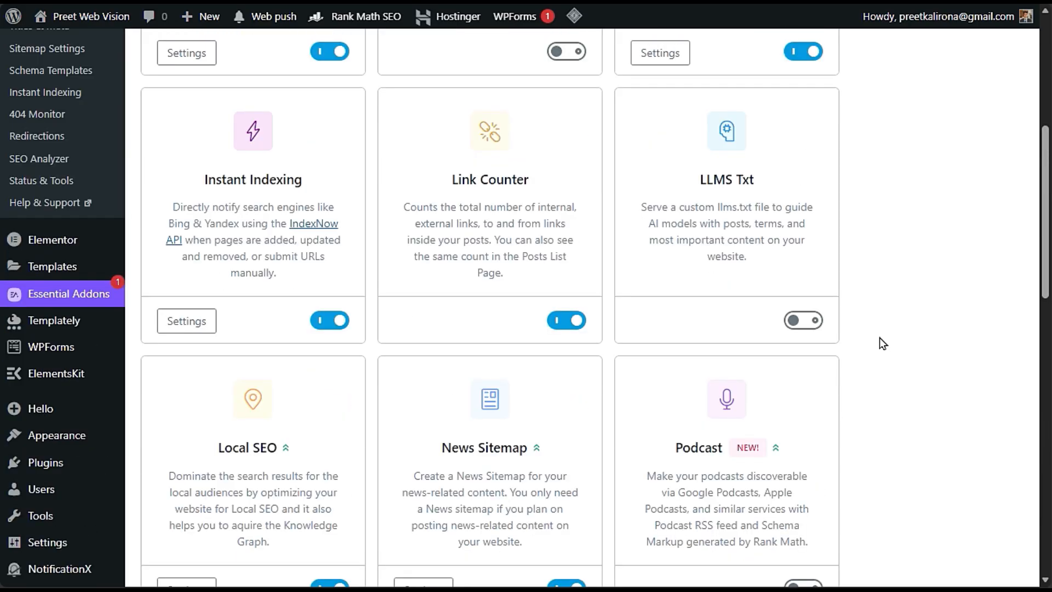
pyautogui.scroll(3, 883, 343)
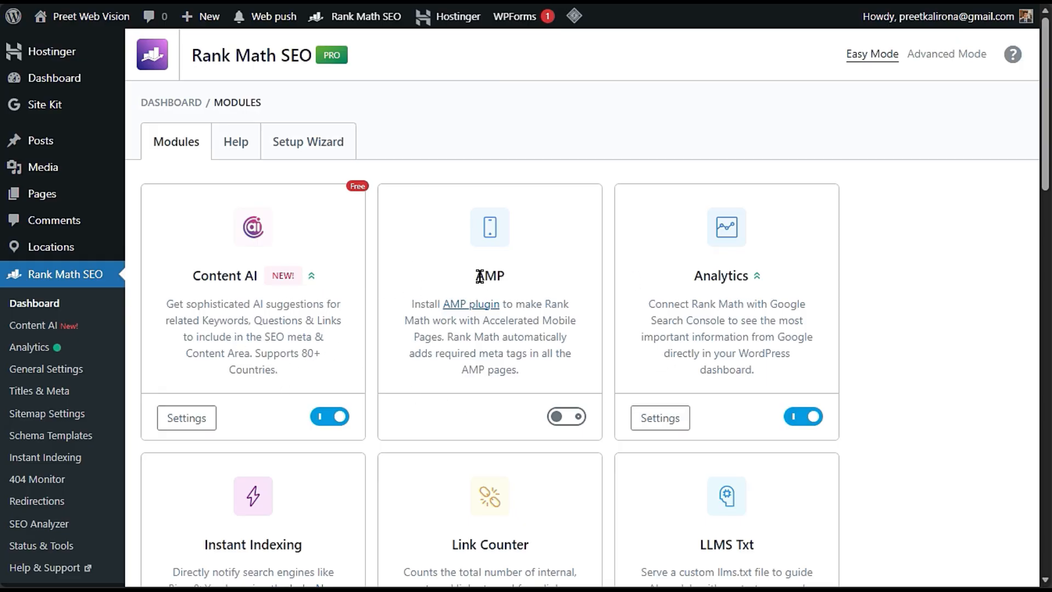
pyautogui.moveTo(475, 276); pyautogui.dragTo(518, 285)
pyautogui.click(574, 338)
pyautogui.scroll(-3, 863, 411)
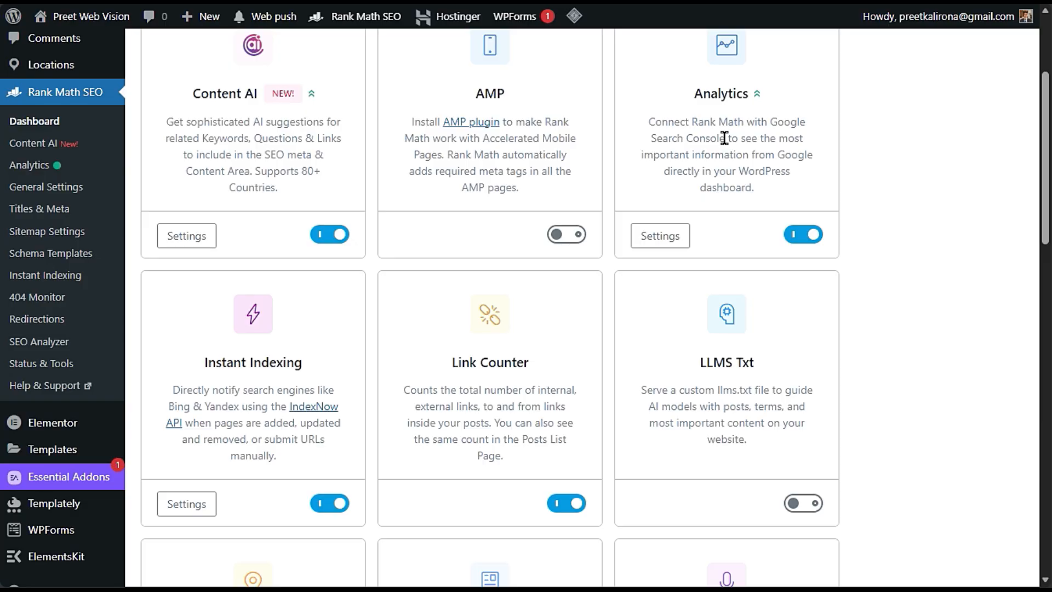
pyautogui.scroll(-3, 370, 383)
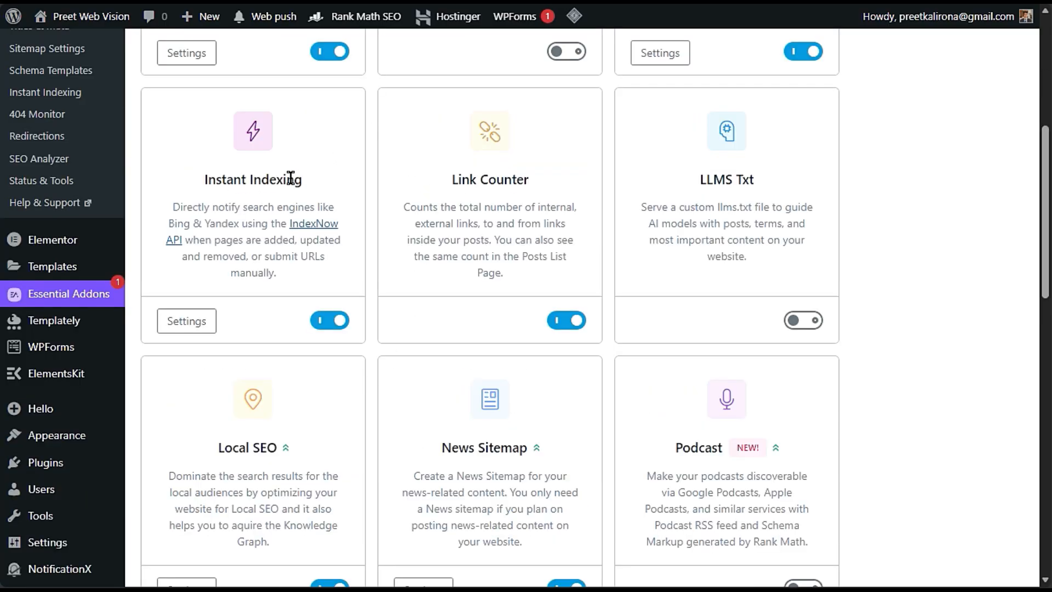
pyautogui.scroll(3, 282, 320)
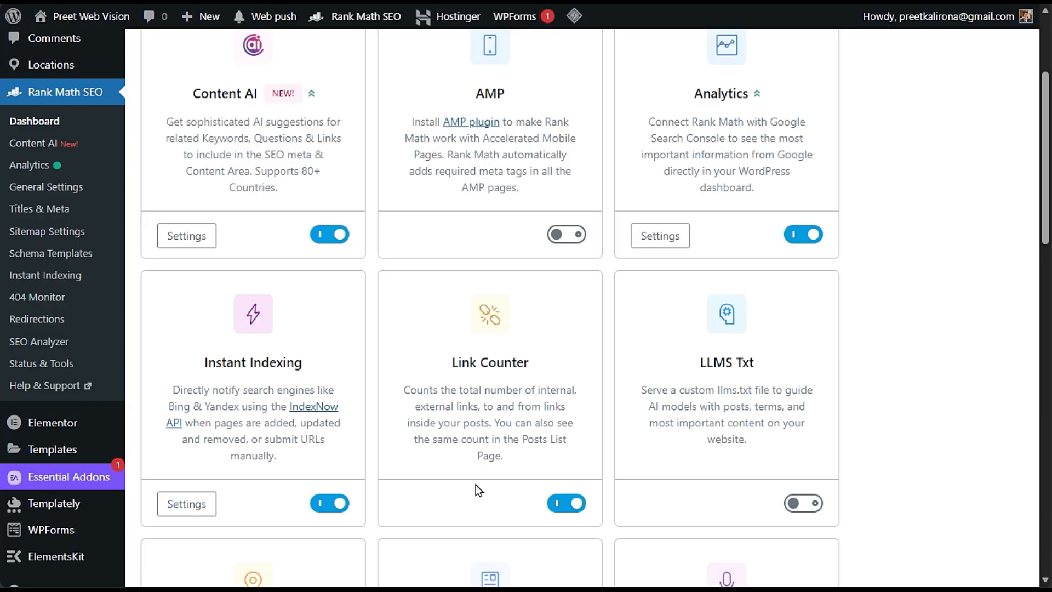
# - Enable the LLMS Txt module and disable the News Sitemap module
pyautogui.scroll(-3, 476, 484)
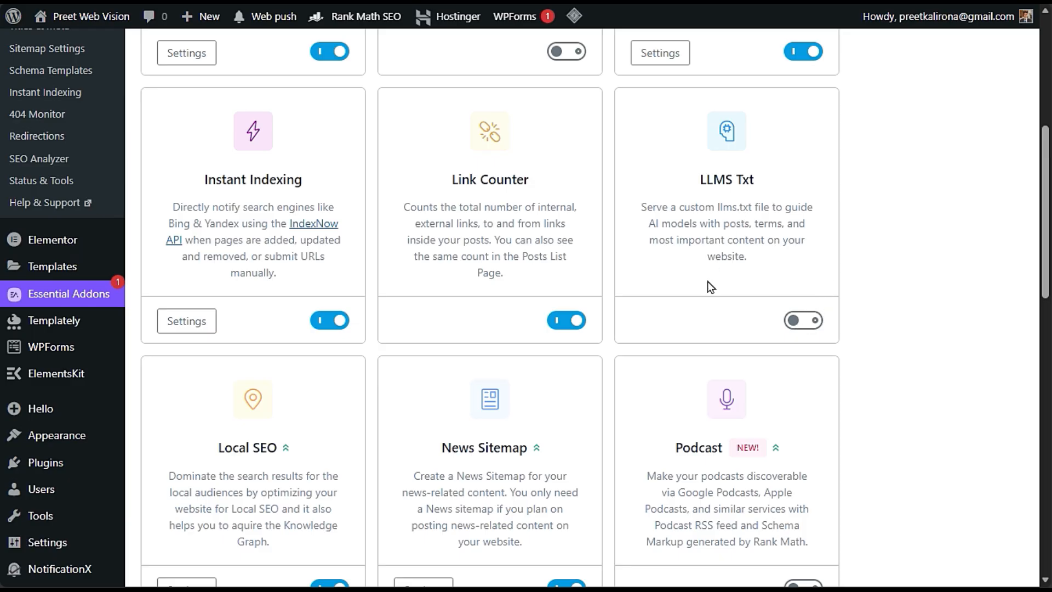
pyautogui.click(789, 320)
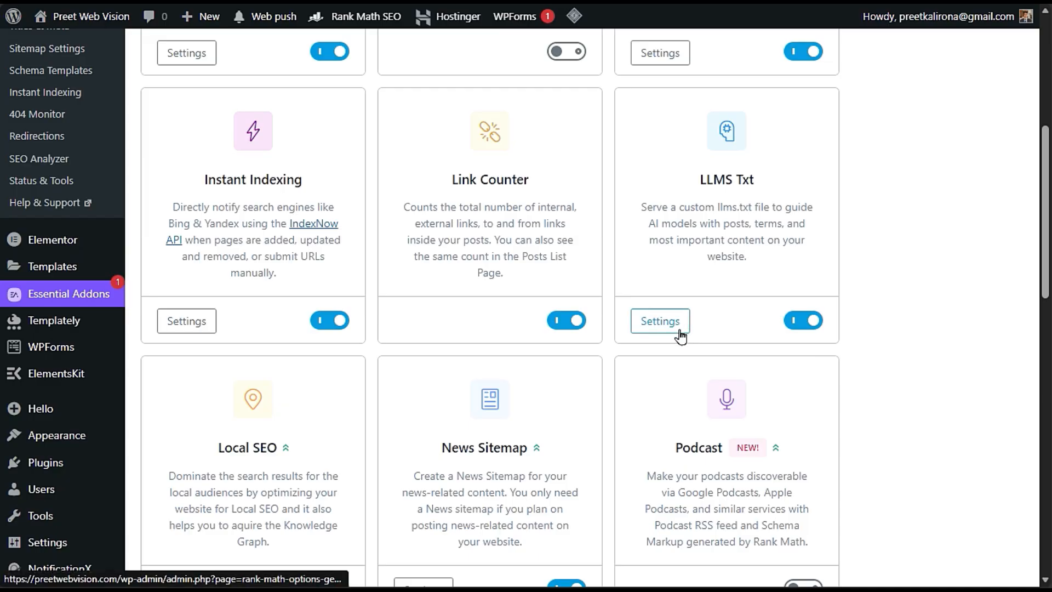
pyautogui.scroll(-3, 680, 332)
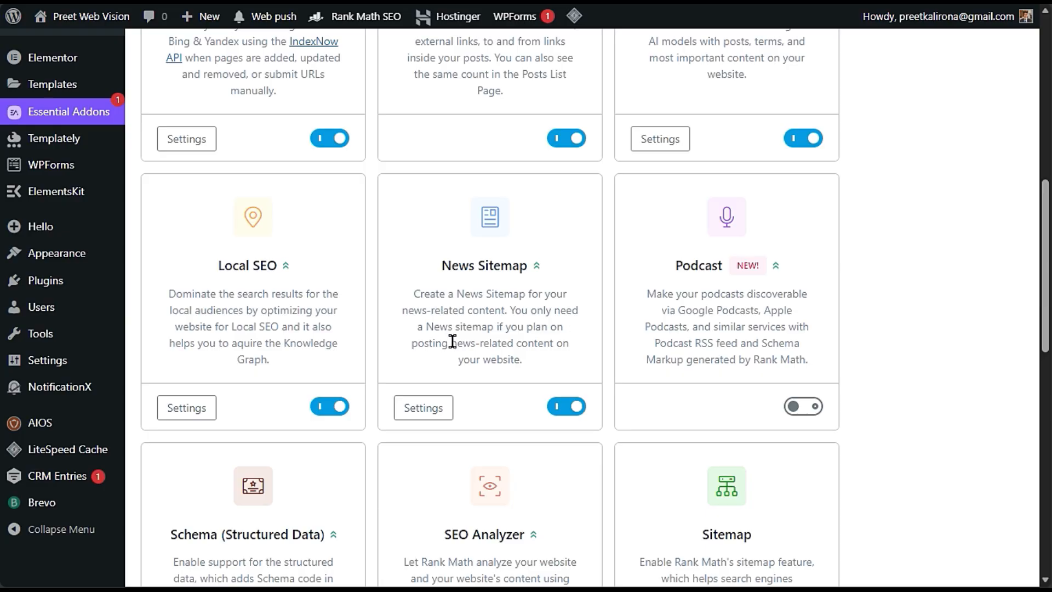
pyautogui.click(567, 411)
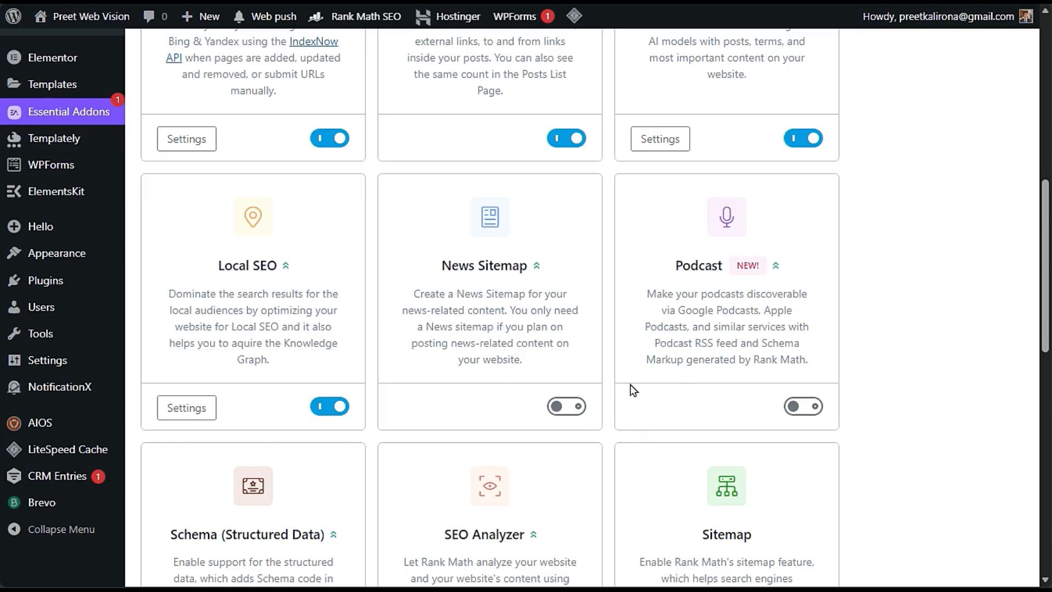
# - Search the web for "digital marketing" in a new tab, examine the result listings and return to the Rank Math modules page
pyautogui.scroll(-3, 706, 360)
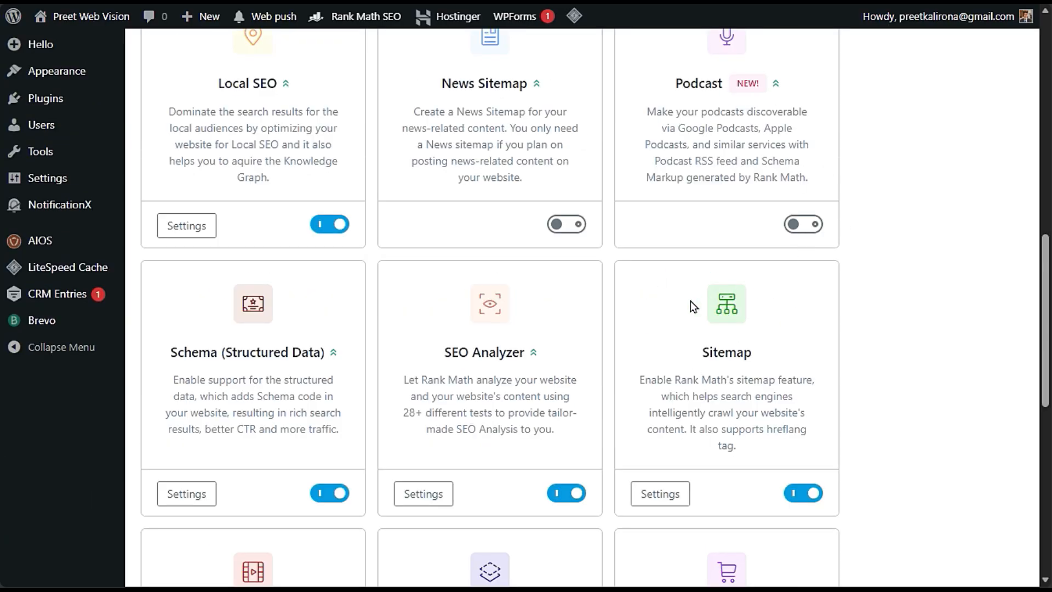
pyautogui.scroll(-3, 476, 373)
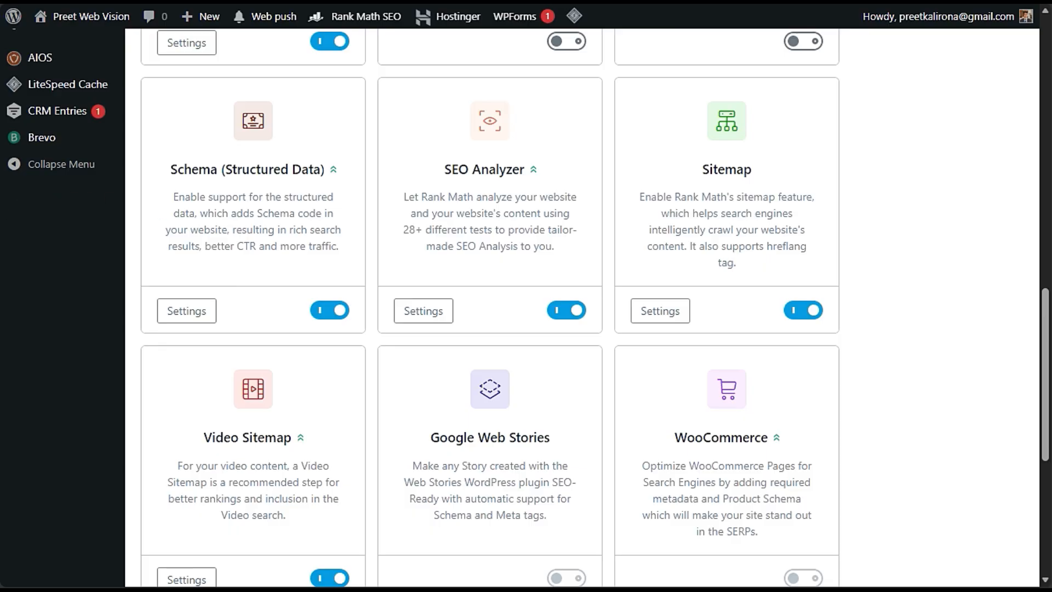
pyautogui.click(13, 195)
pyautogui.click(478, 238)
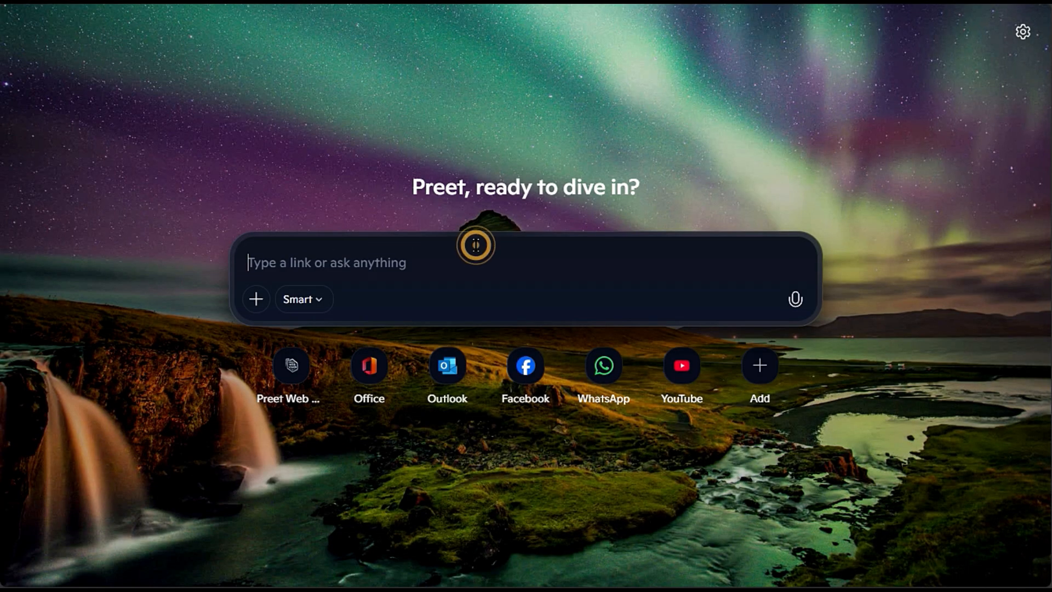
pyautogui.write('digital marketing')
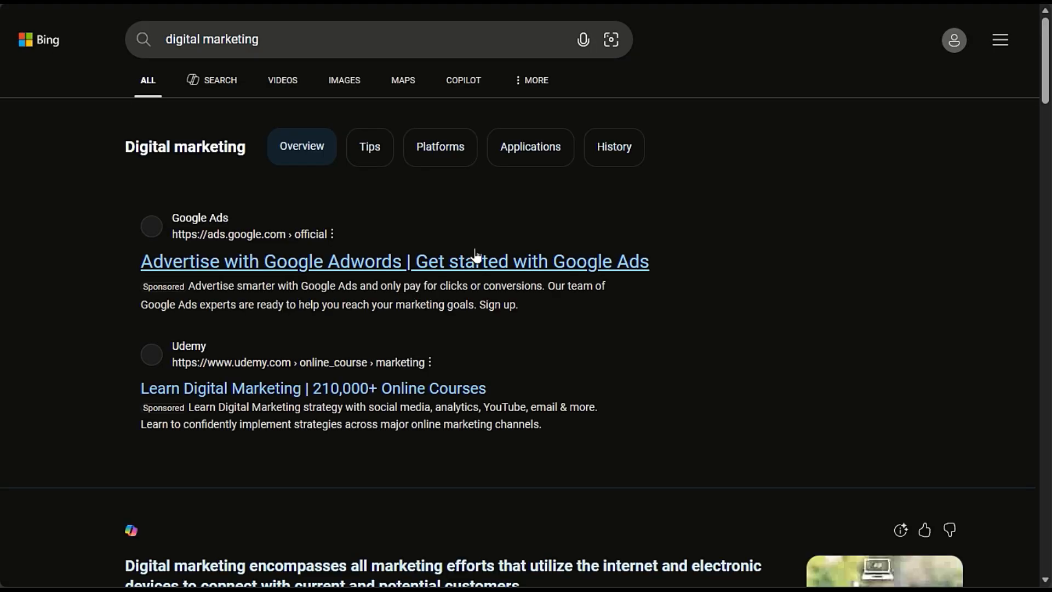
pyautogui.scroll(-15, 476, 263)
pyautogui.scroll(-10, 478, 325)
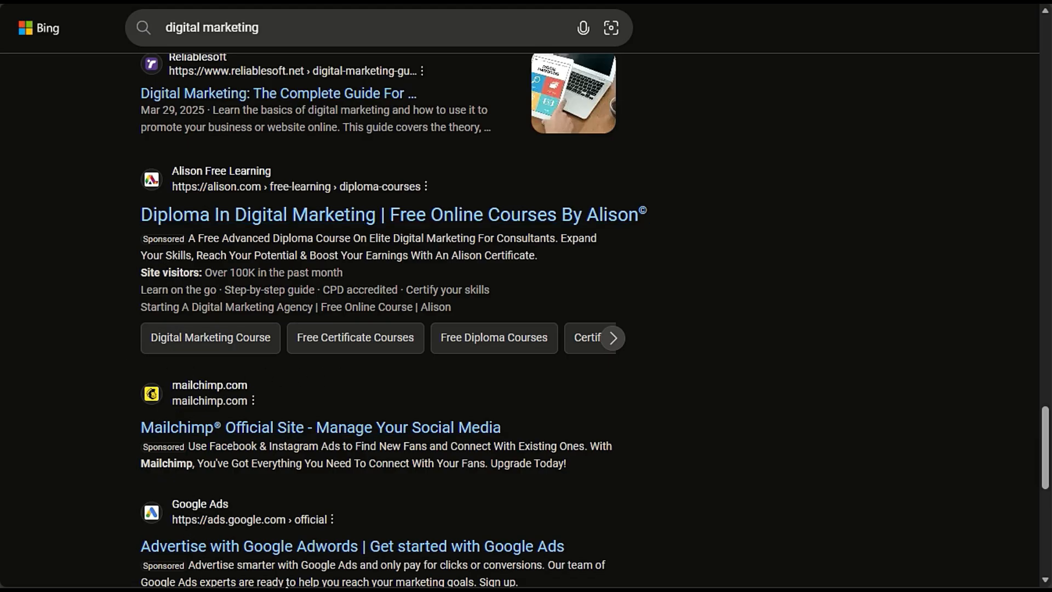
pyautogui.click(25, 132)
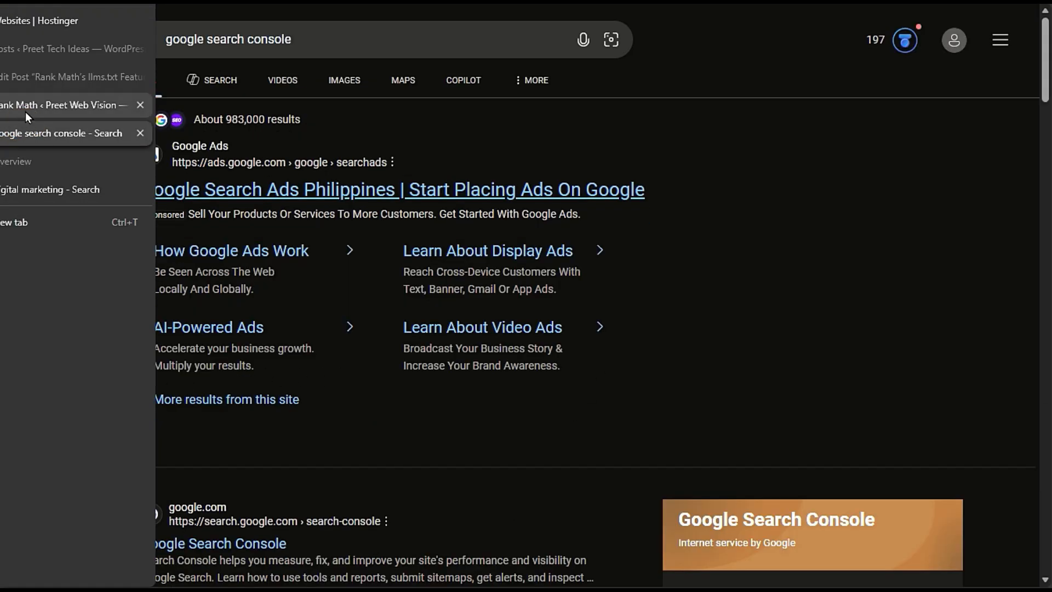
pyautogui.click(25, 110)
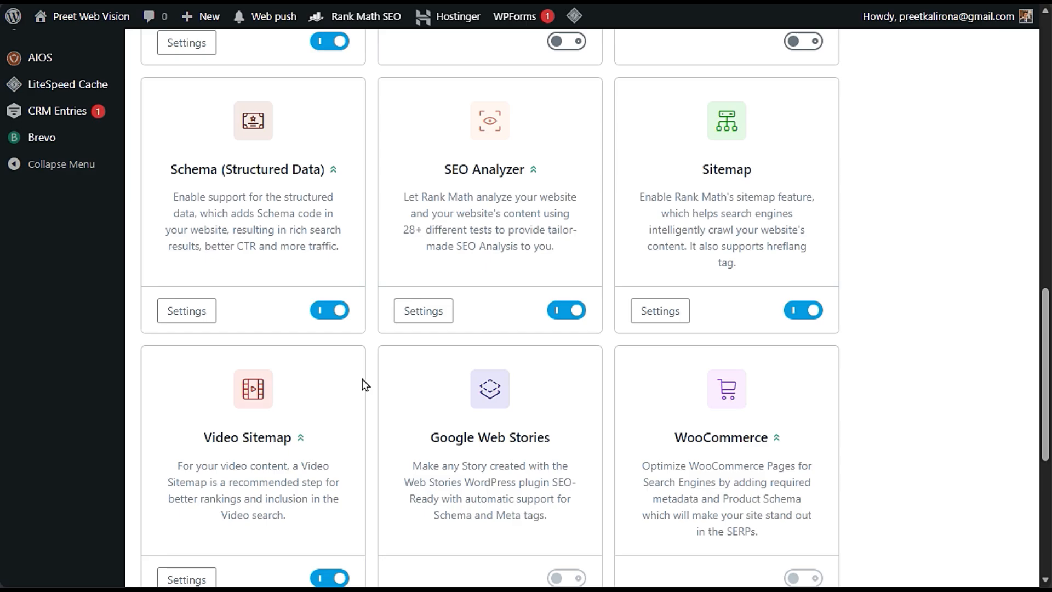
# - Review the remaining modules, including Video Sitemap, Google Web Stories, WooCommerce and React Settings UI, and return to the start of the overview
pyautogui.scroll(-3, 362, 379)
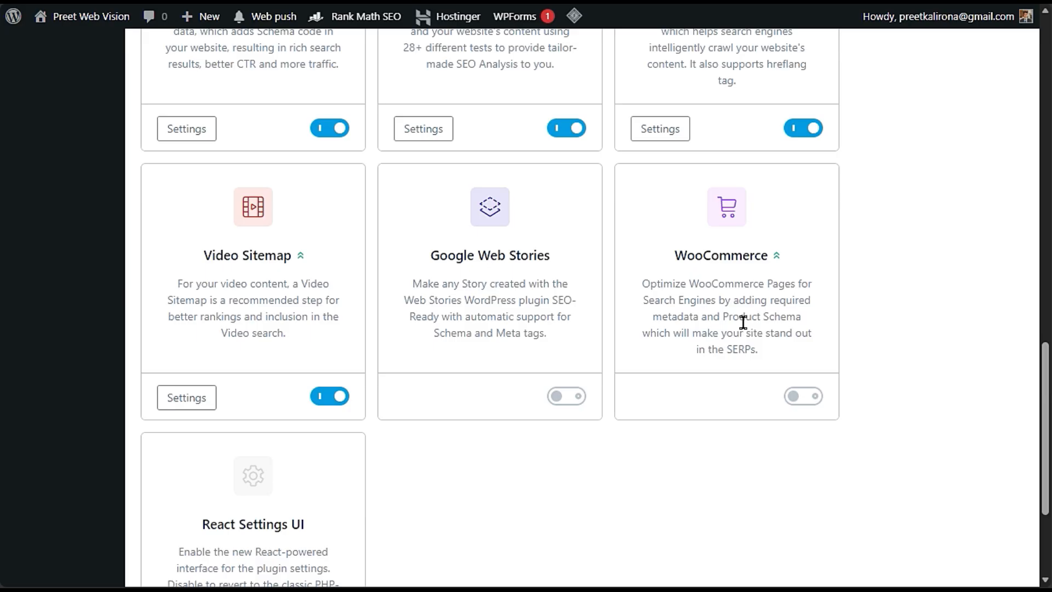
pyautogui.moveTo(803, 396)
pyautogui.scroll(-3, 308, 346)
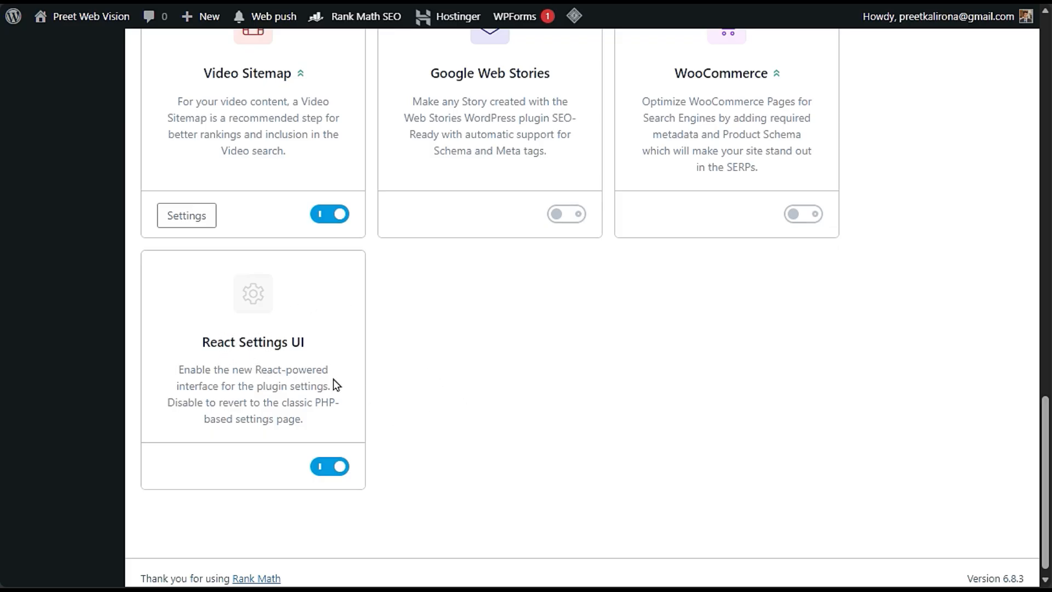
pyautogui.scroll(15, 515, 464)
pyautogui.scroll(3, 523, 465)
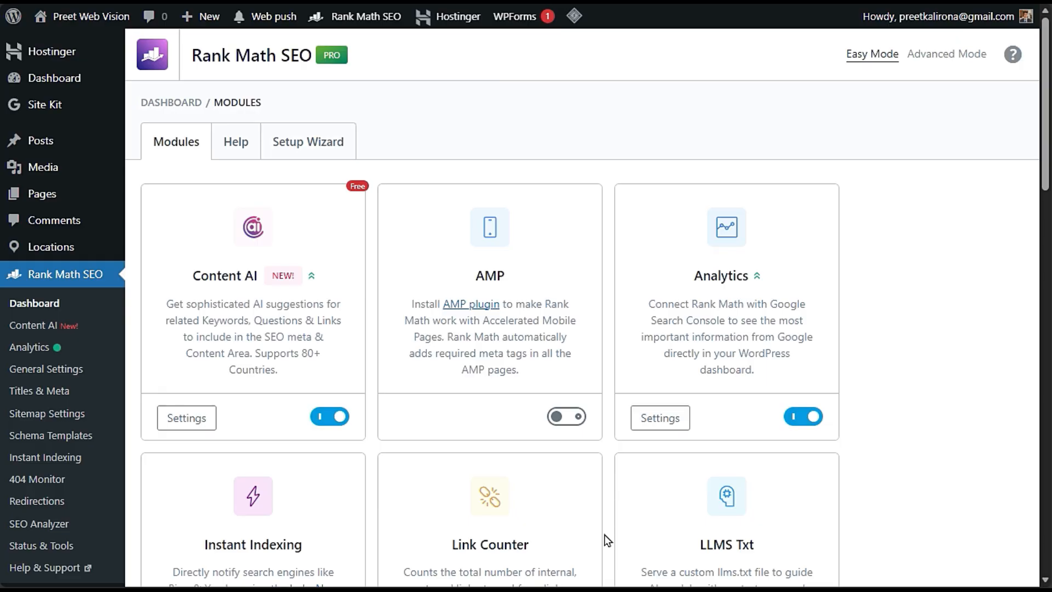
pyautogui.scroll(-3, 601, 539)
pyautogui.scroll(3, 601, 541)
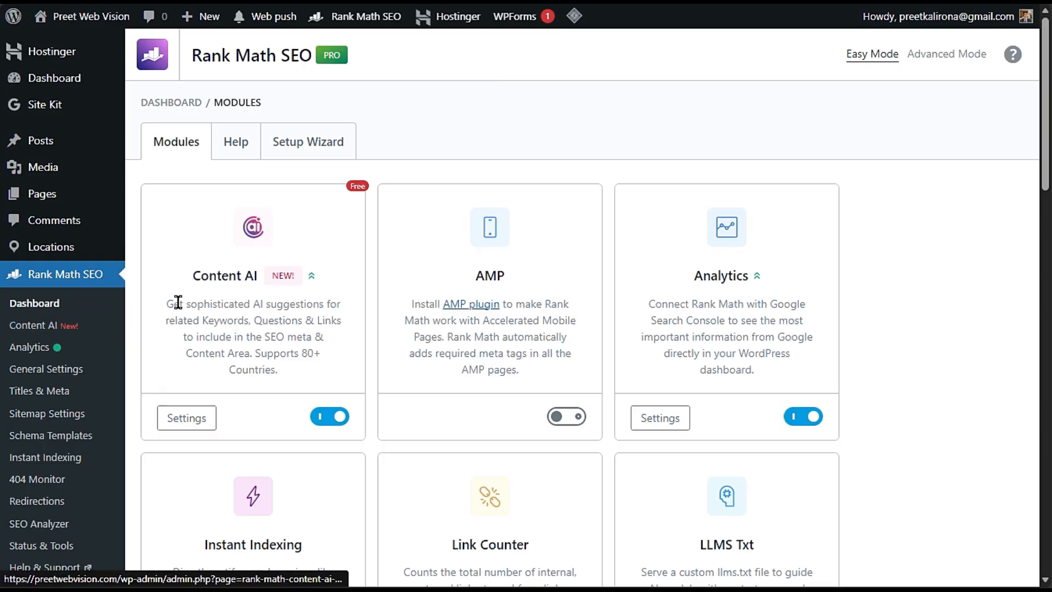
# - Open Rank Math's Content AI tools page and examine the remaining credits and the blog and SEO writing tools
pyautogui.click(36, 326)
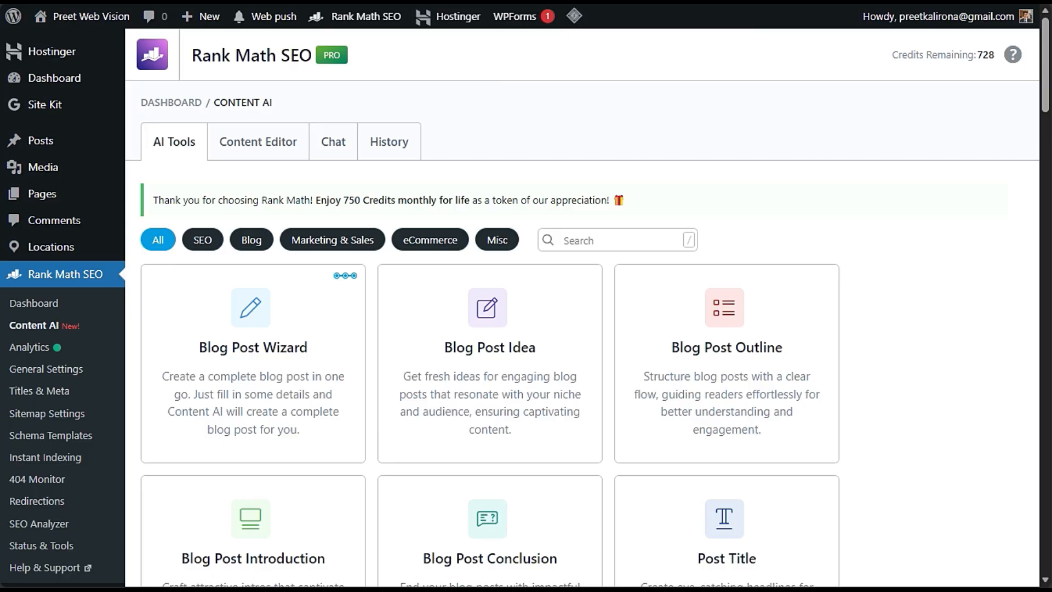
pyautogui.moveTo(877, 57); pyautogui.dragTo(995, 58)
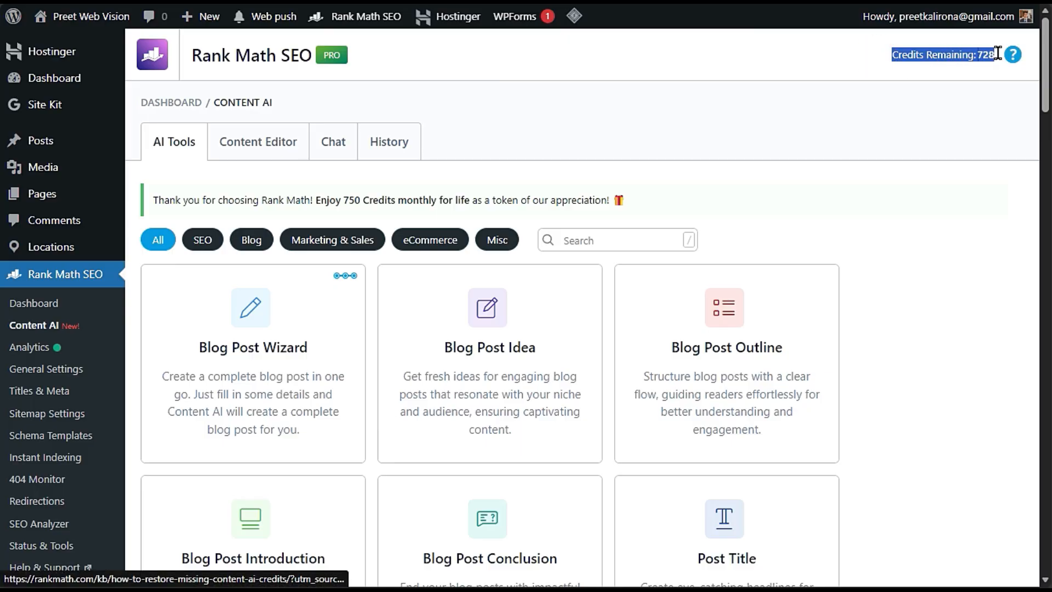
pyautogui.click(966, 142)
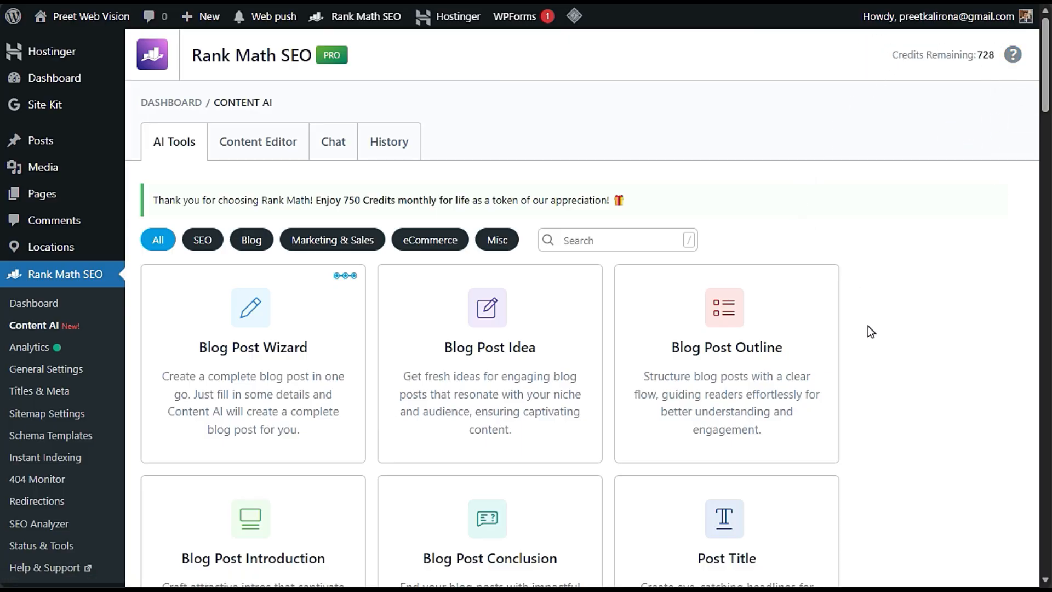
pyautogui.scroll(-3, 871, 329)
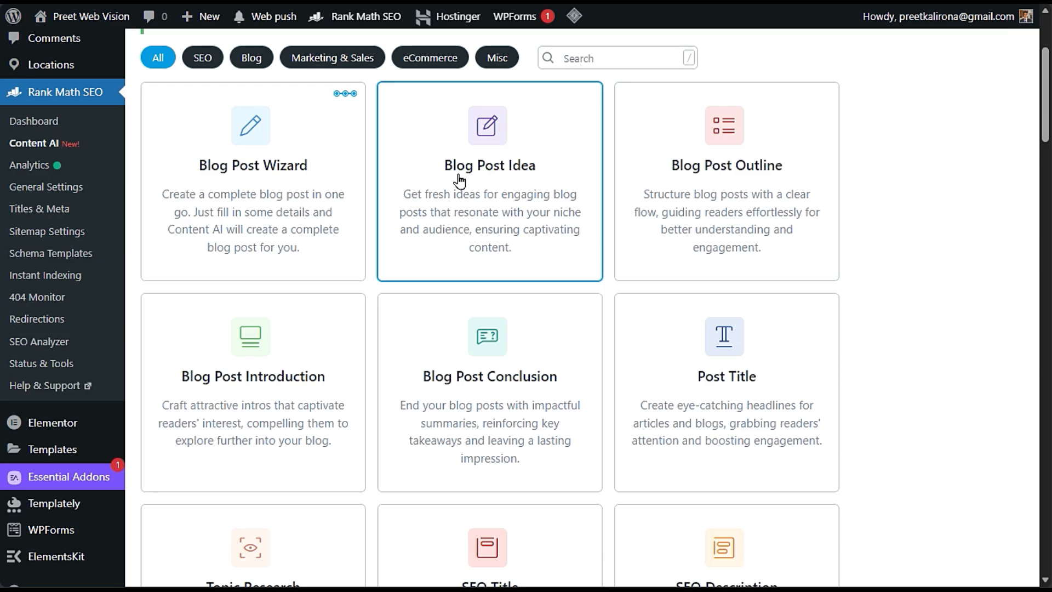
pyautogui.scroll(-6, 459, 180)
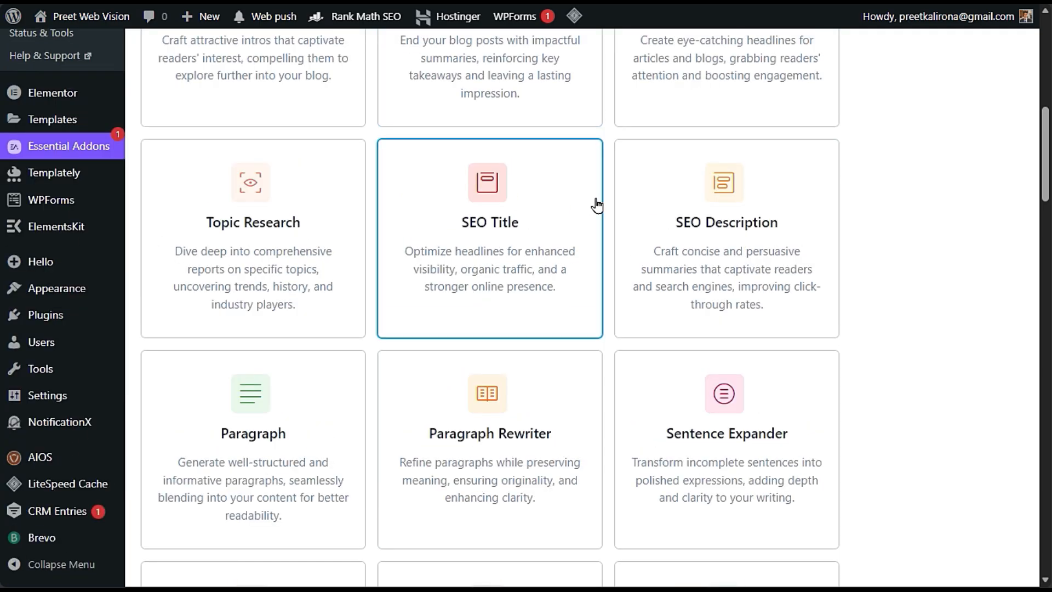
# - Inspect the SEO Title tool's Post Title, Focus Keyword and Post Brief fields, and close it without generating anything
pyautogui.click(564, 238)
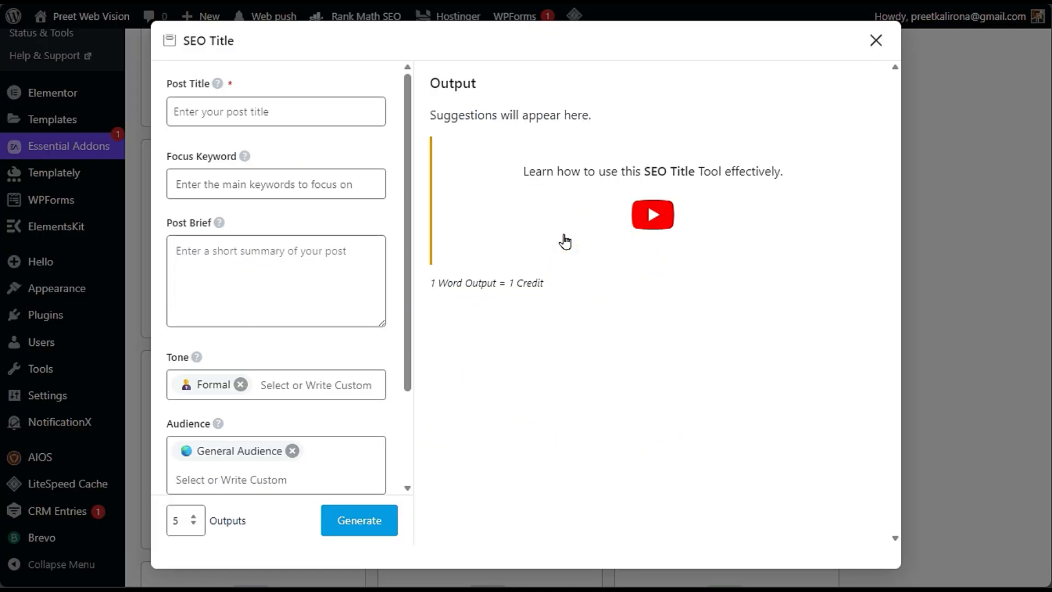
pyautogui.click(228, 111)
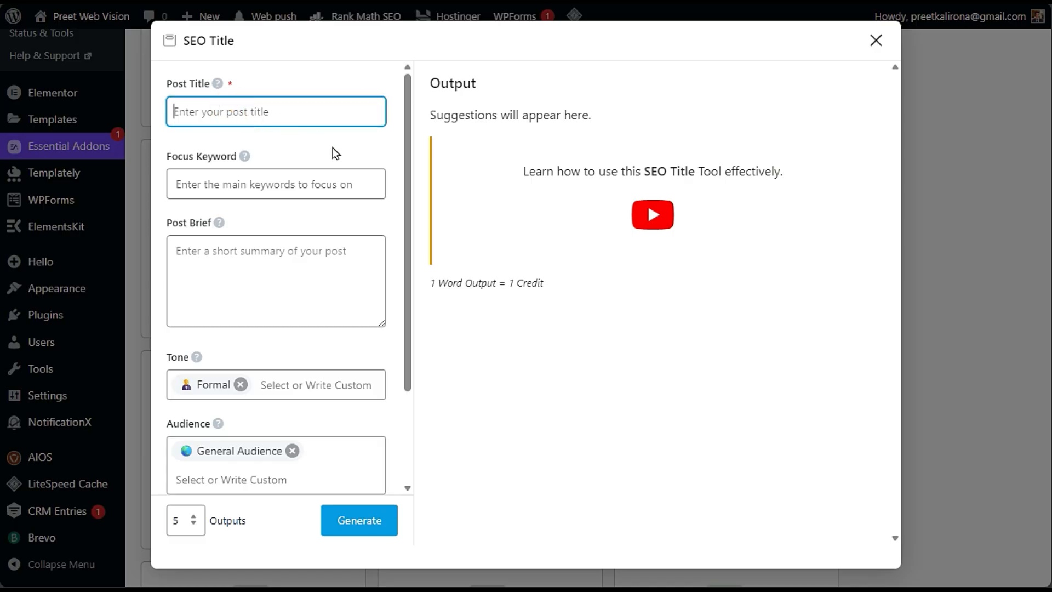
pyautogui.click(310, 188)
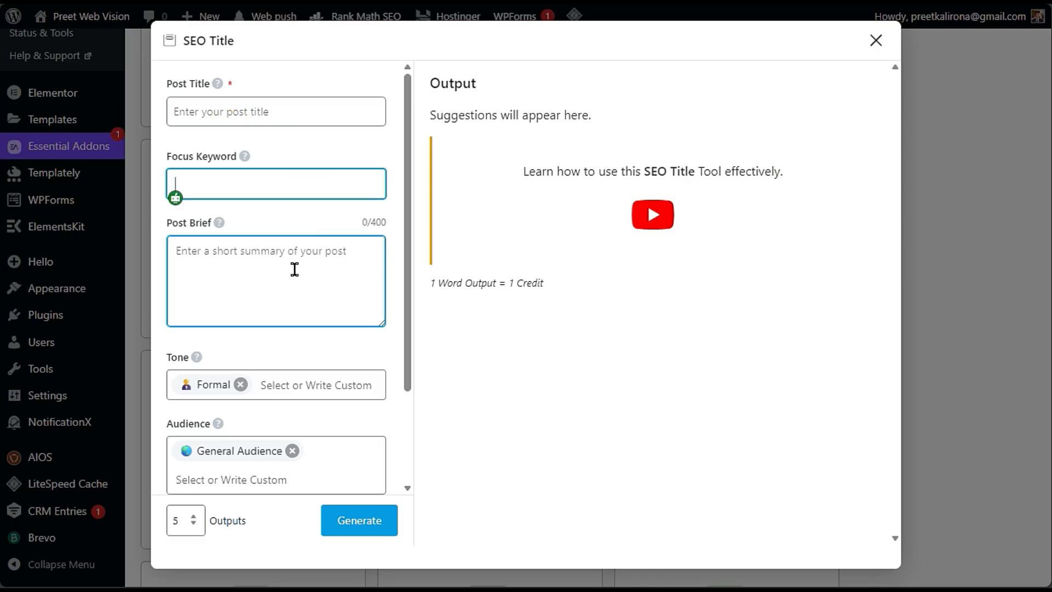
pyautogui.click(294, 269)
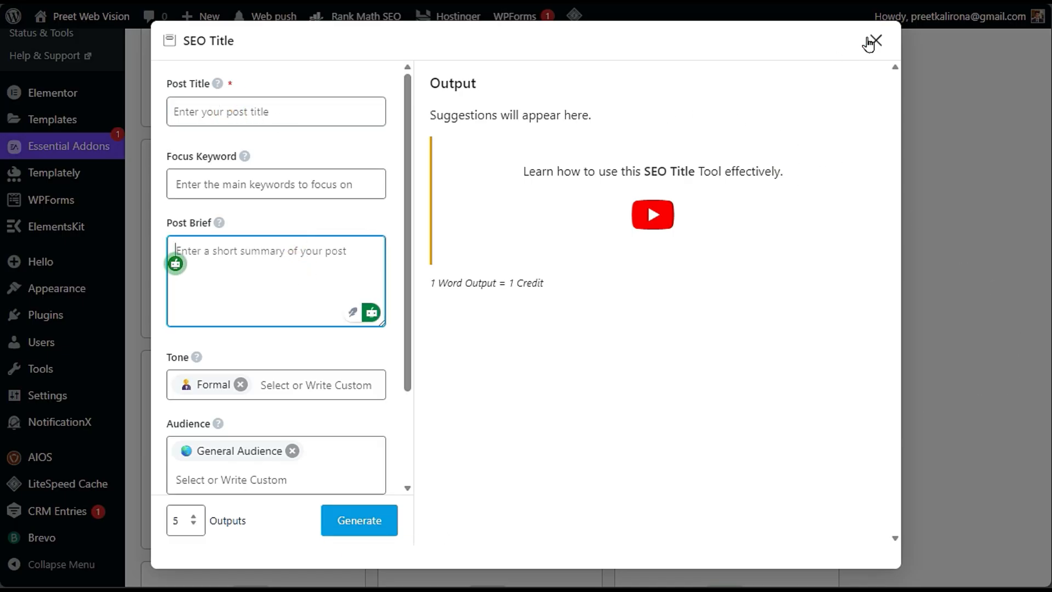
pyautogui.click(871, 41)
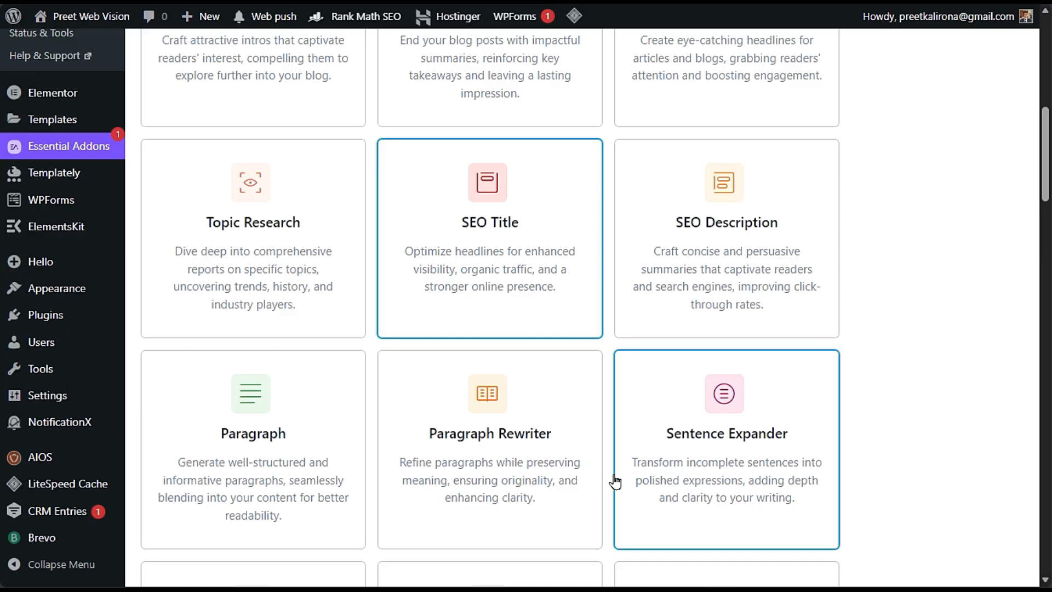
# - Review the rest of the Content AI tools, including the text, product, social media and email generators, and return to the first ones
pyautogui.scroll(-6, 613, 482)
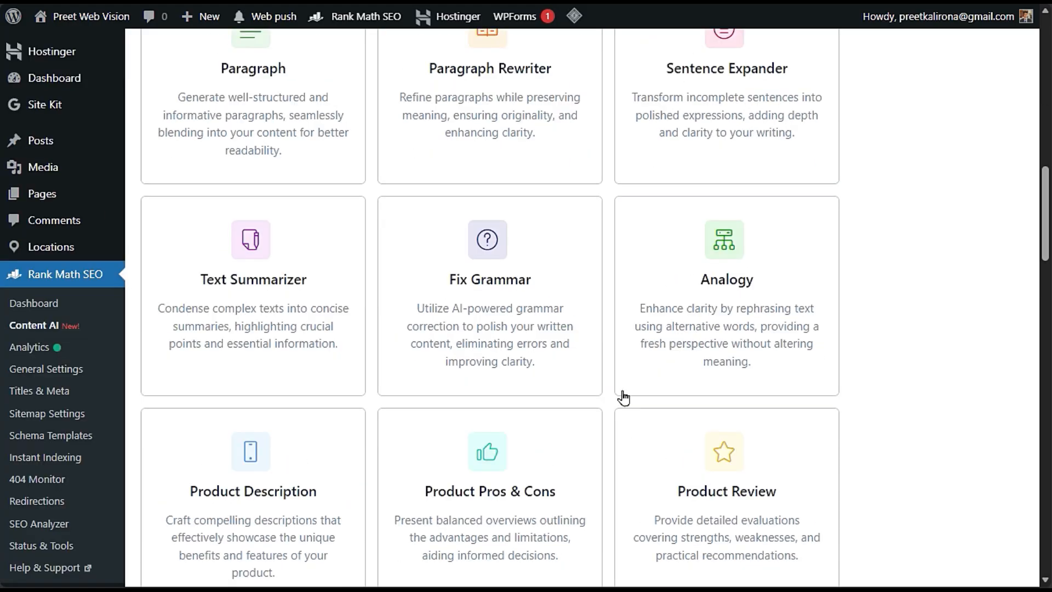
pyautogui.scroll(-18, 485, 335)
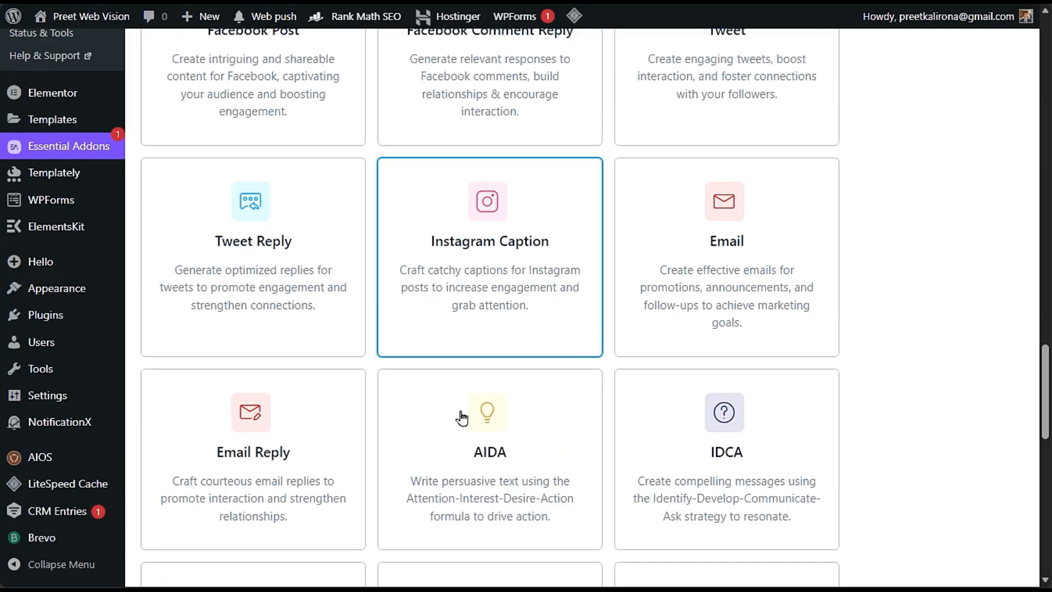
pyautogui.scroll(18, 463, 417)
pyautogui.scroll(6, 461, 418)
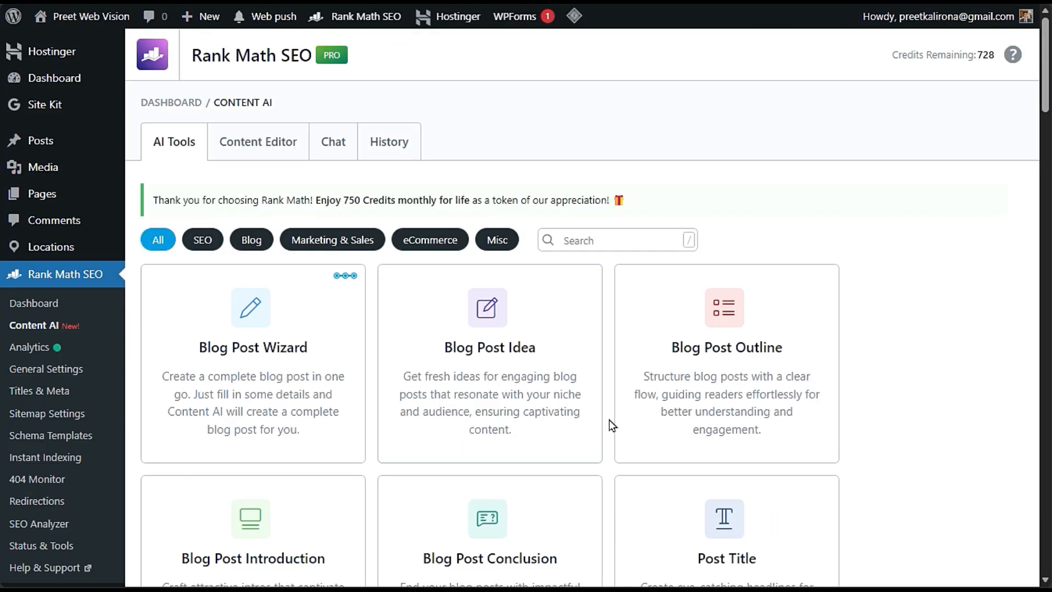
pyautogui.scroll(-3, 612, 426)
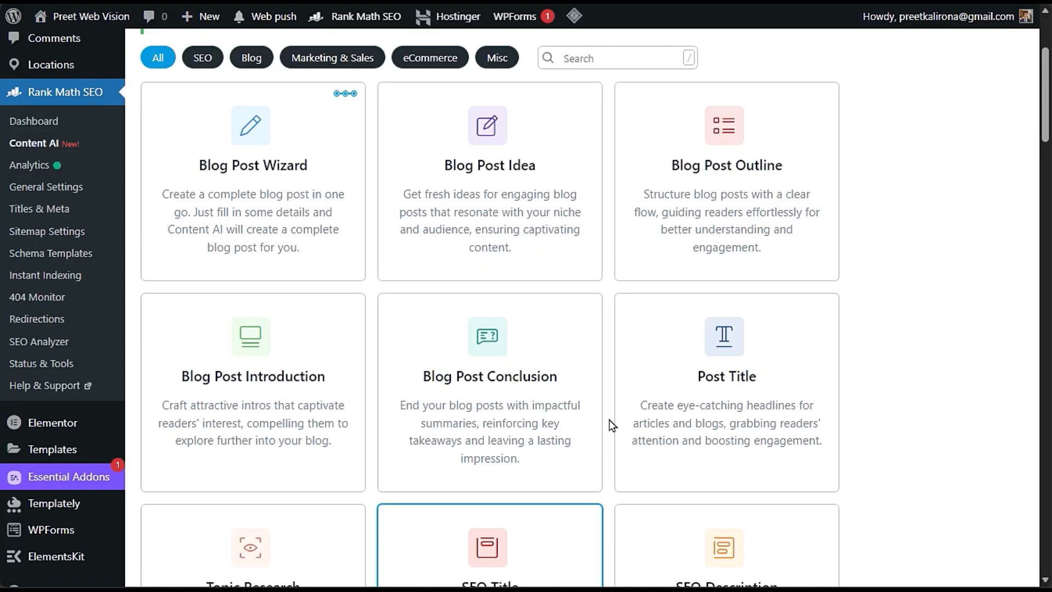
# - Open the Analytics dashboard and examine its overall optimization, search traffic, keyword positions and top winning posts
pyautogui.click(51, 174)
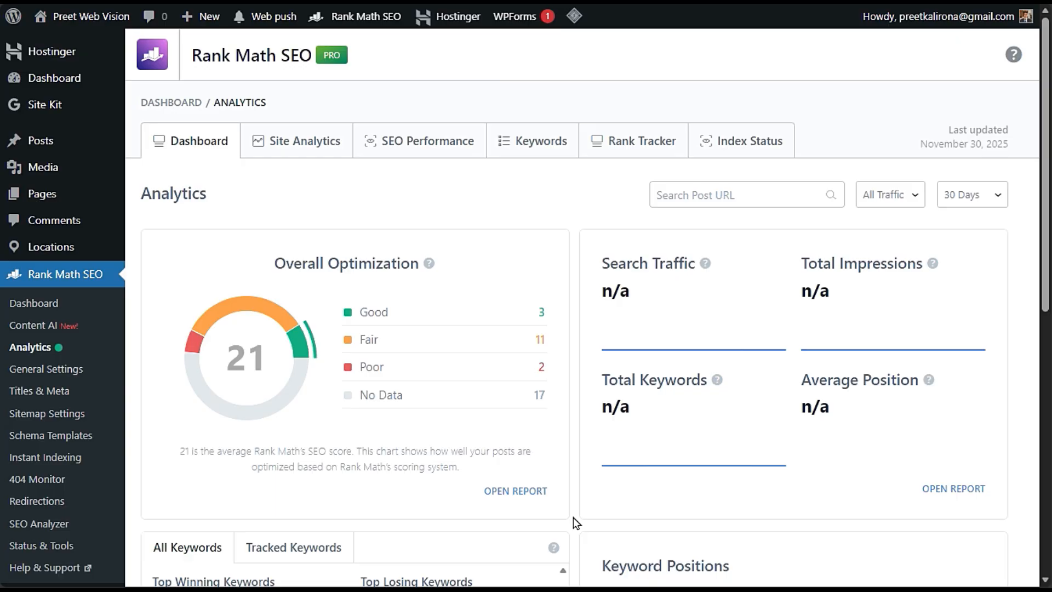
pyautogui.scroll(-5, 580, 450)
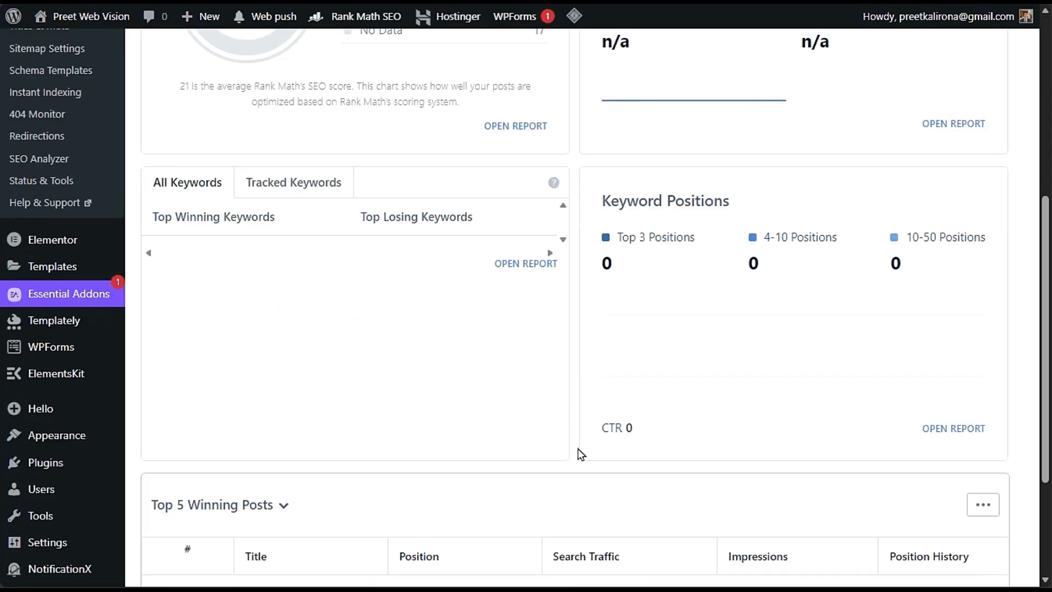
pyautogui.scroll(3, 580, 453)
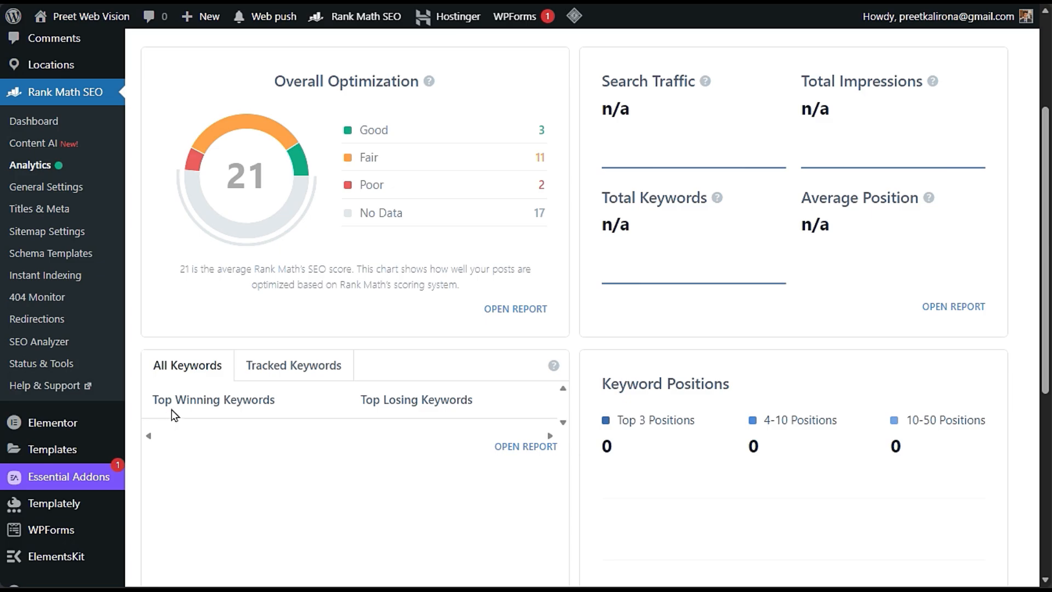
pyautogui.scroll(-5, 311, 411)
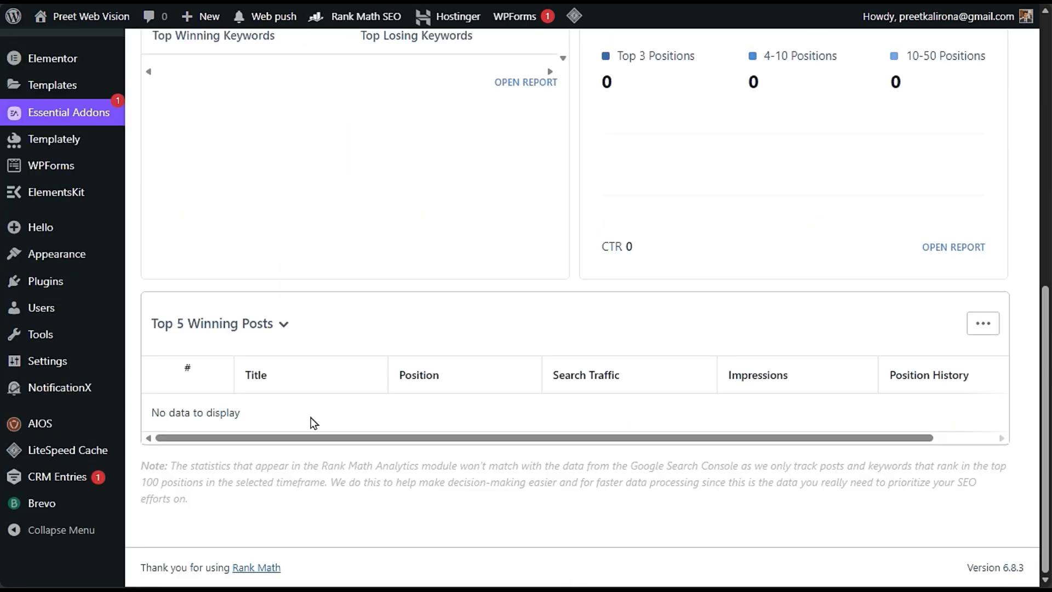
pyautogui.scroll(8, 313, 423)
pyautogui.scroll(-5, 312, 423)
pyautogui.scroll(5, 356, 364)
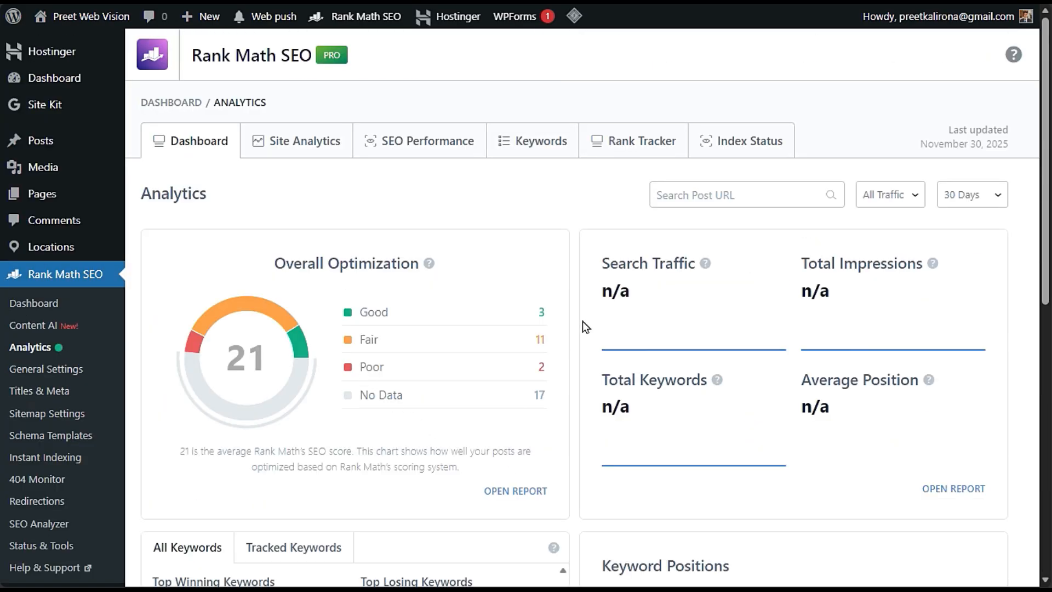
# - Open the Site Analytics report and exclude the Poor Score pages from its content list
pyautogui.click(317, 147)
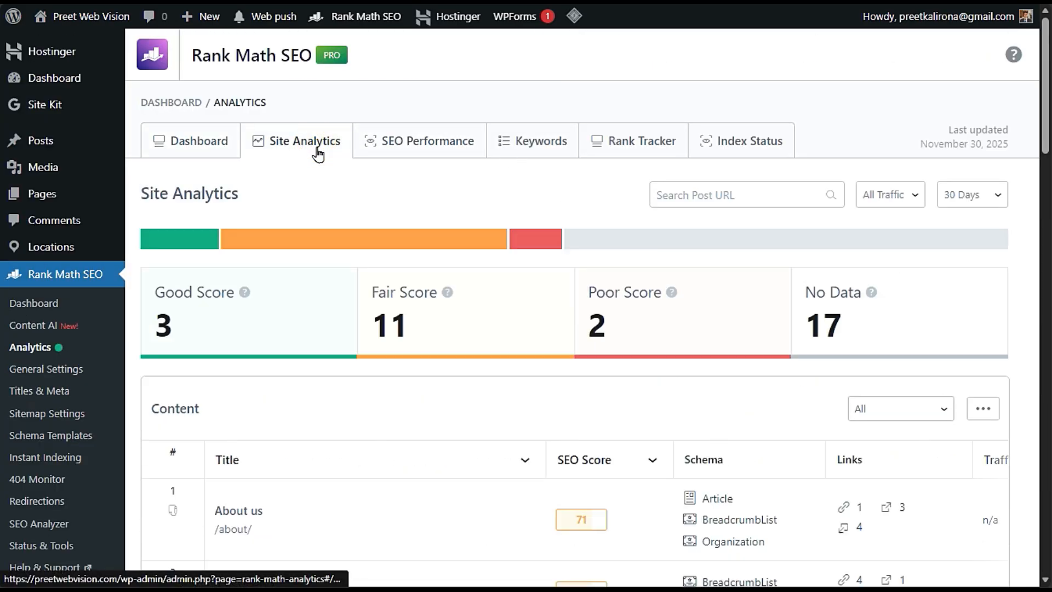
pyautogui.rightClick(291, 238)
pyautogui.click(267, 260)
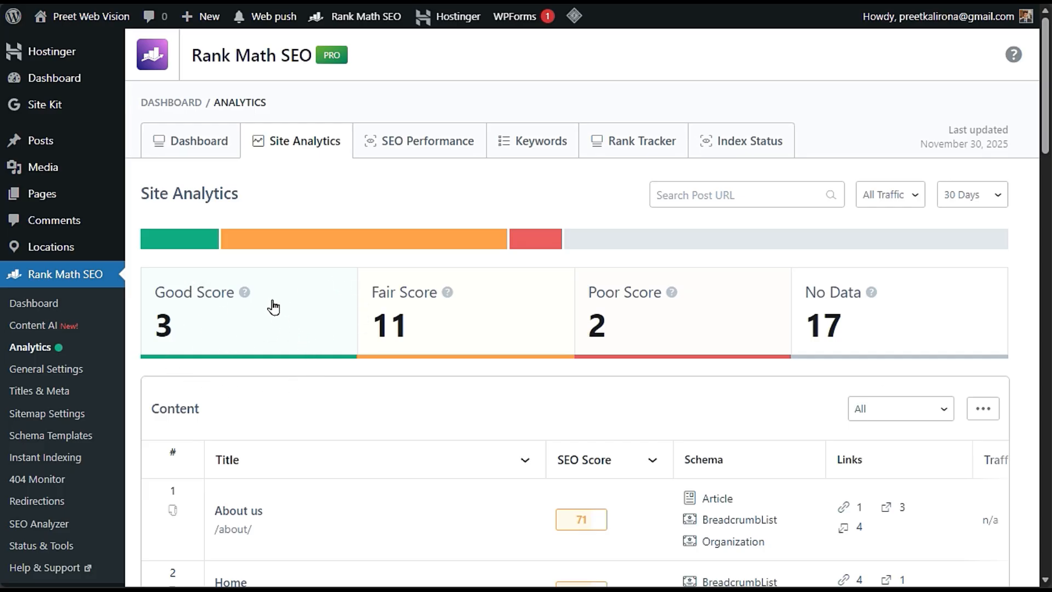
pyautogui.click(701, 317)
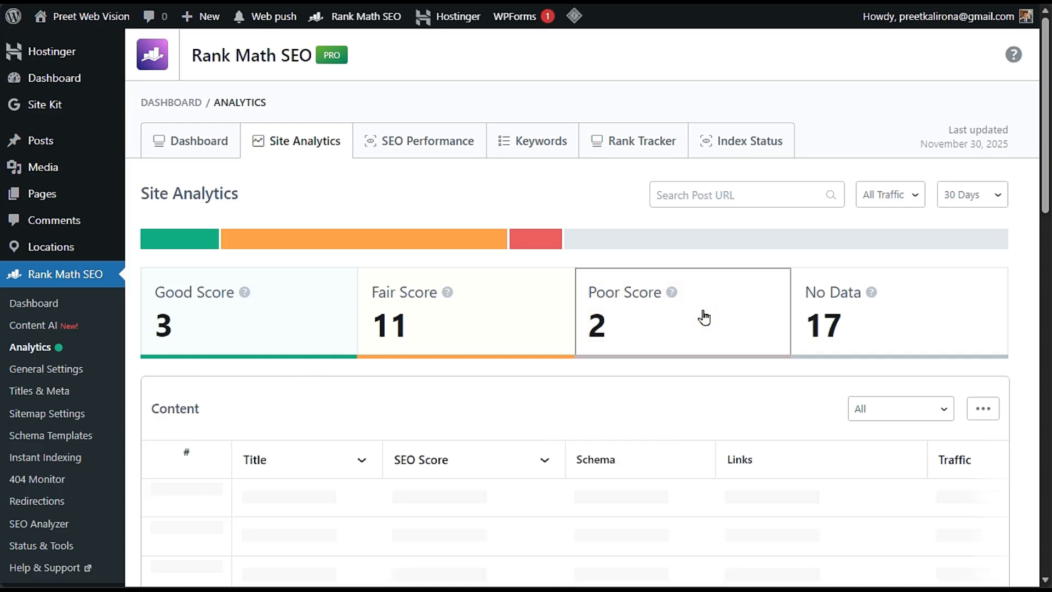
# - Examine the SEO scores, schema types and links of the listed pages, also excluding the No Data pages from the list
pyautogui.scroll(-3, 705, 321)
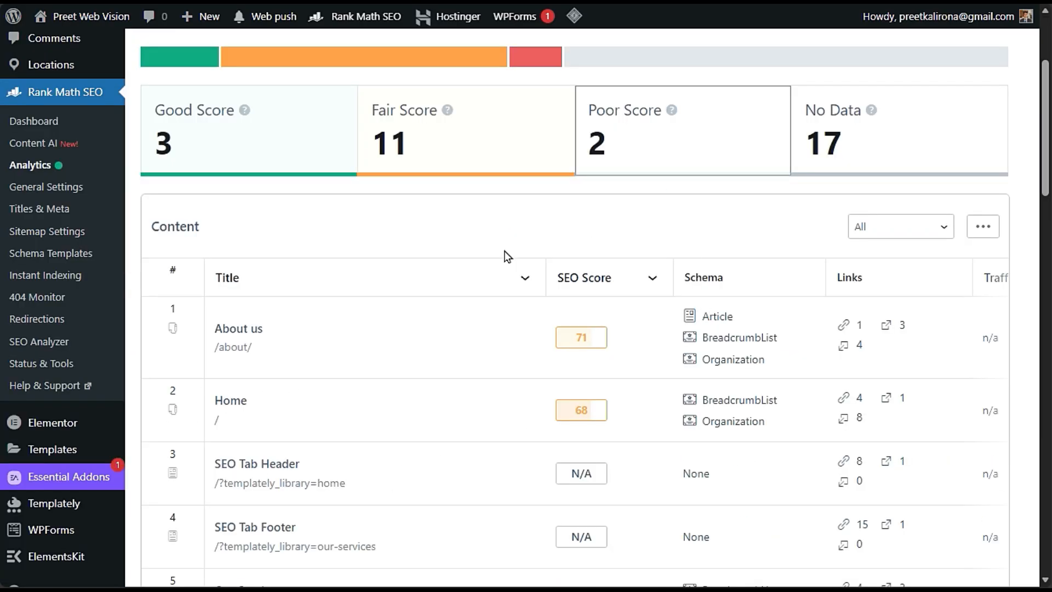
pyautogui.scroll(-3, 425, 446)
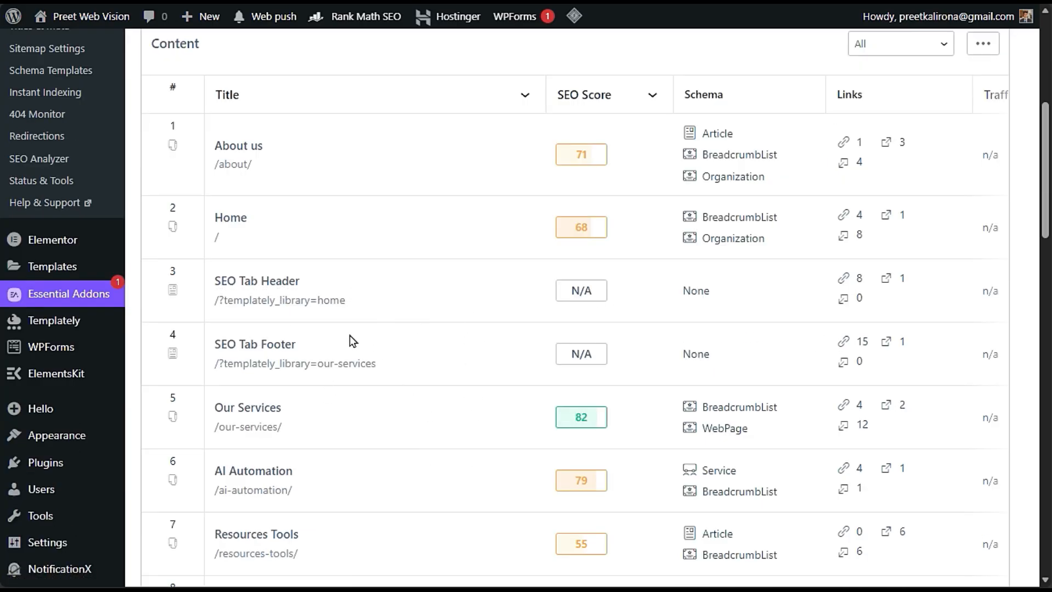
pyautogui.scroll(-3, 411, 371)
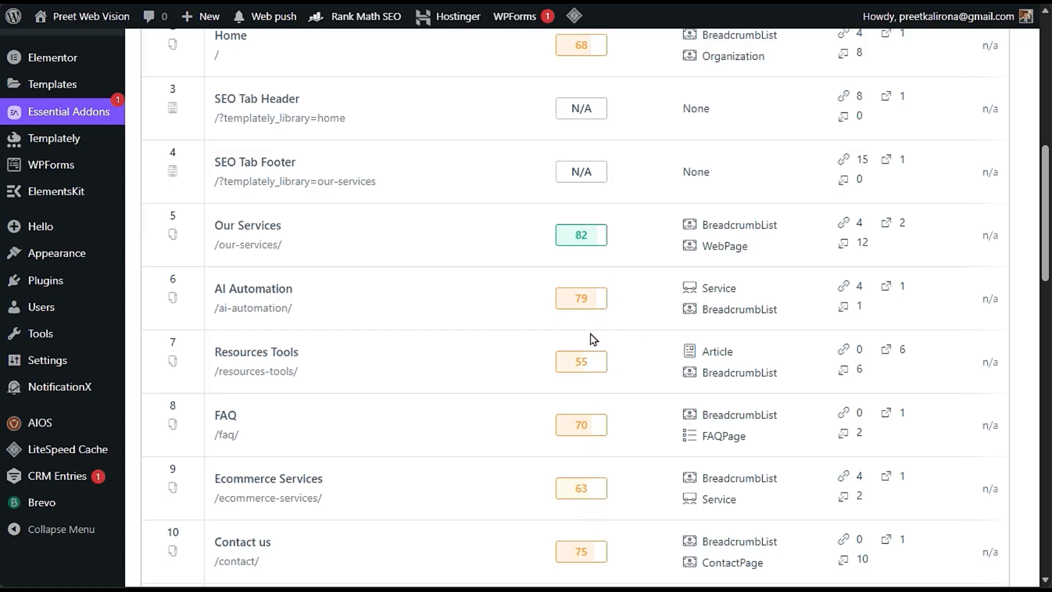
pyautogui.scroll(8, 592, 340)
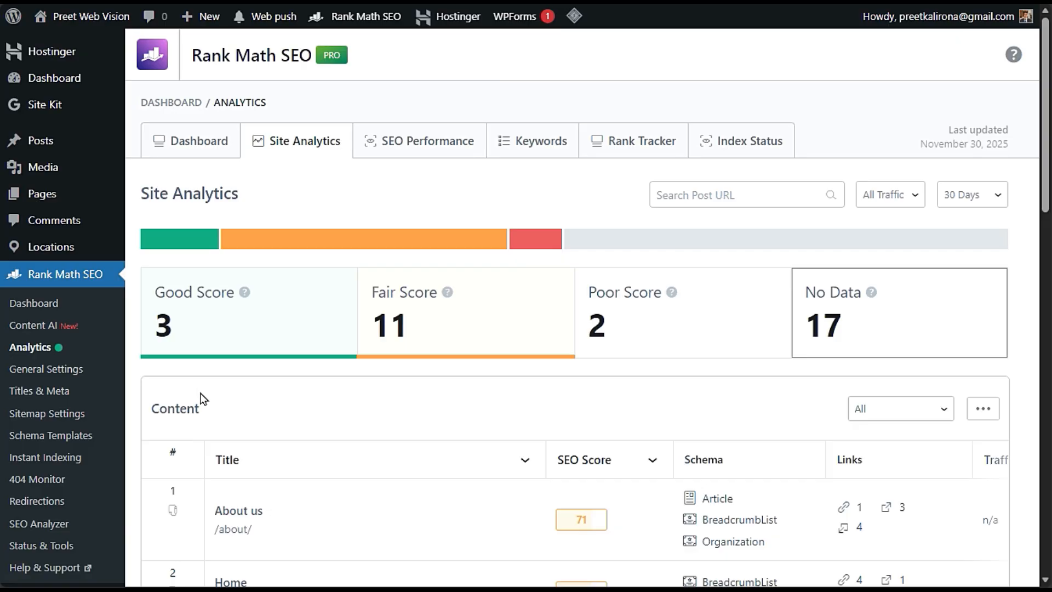
pyautogui.scroll(-10, 186, 472)
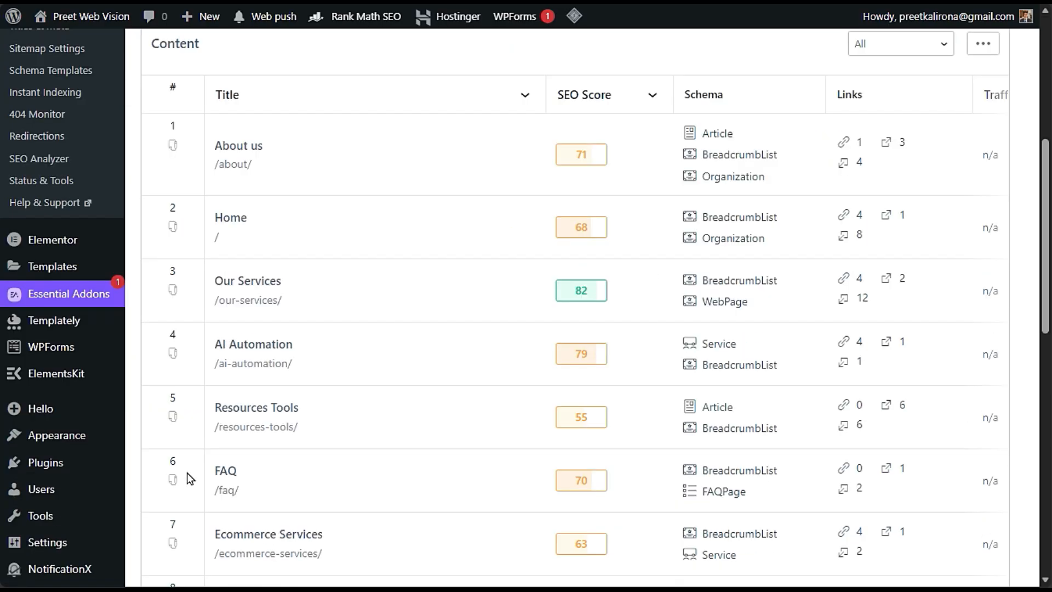
pyautogui.scroll(7, 187, 472)
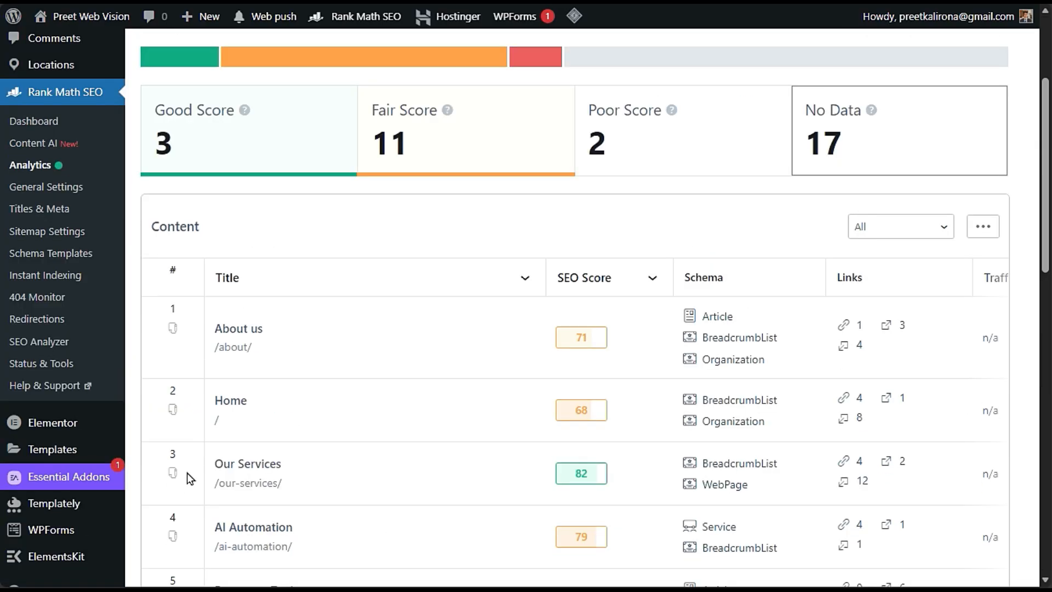
# - In the general settings, switch opening external links in a new tab off and back on, and review the Breadcrumbs options
pyautogui.click(51, 188)
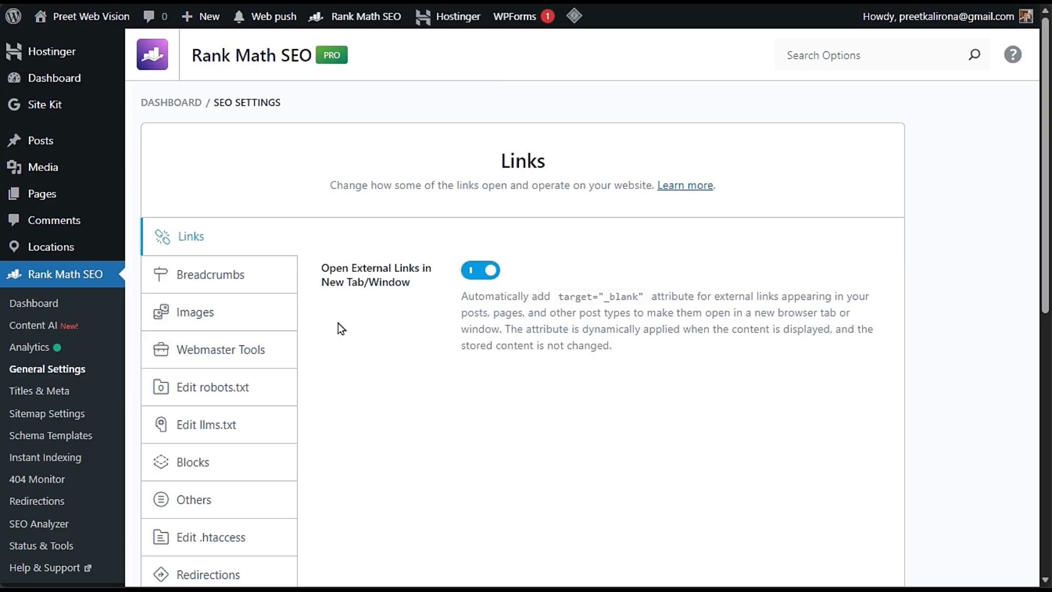
pyautogui.click(235, 274)
pyautogui.click(227, 238)
pyautogui.click(486, 273)
pyautogui.click(485, 272)
pyautogui.click(277, 282)
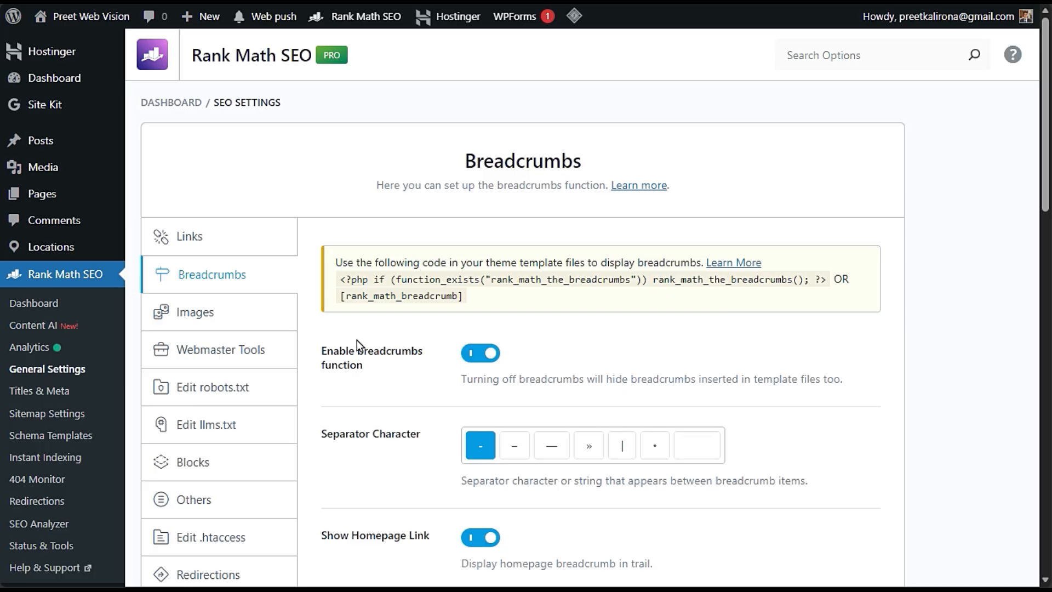
pyautogui.scroll(-3, 357, 340)
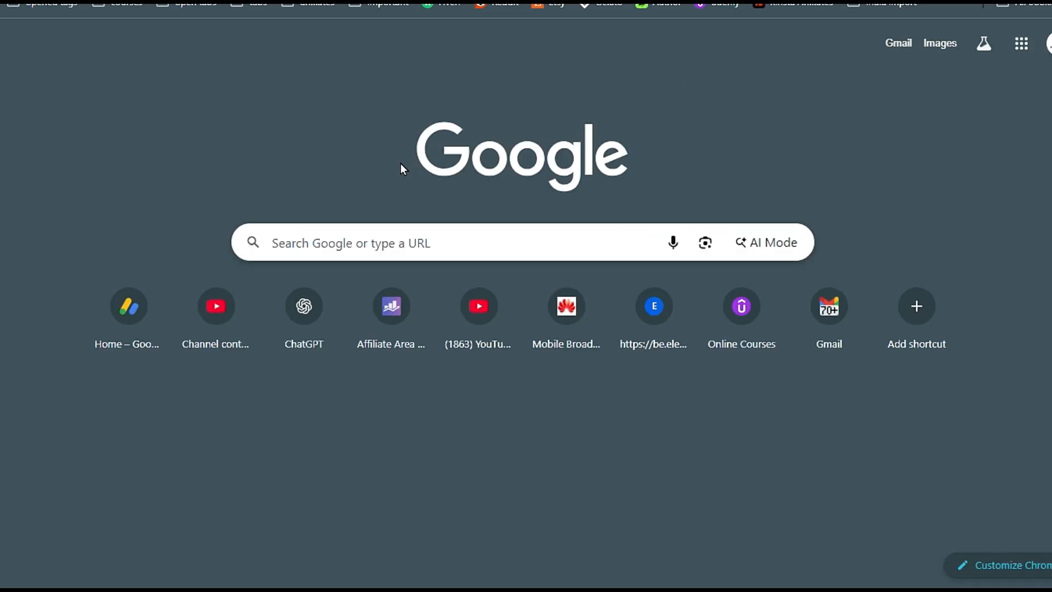
# - Search the web for "alibaba" in a new tab and examine how the site's result and its sublinks are listed
pyautogui.click(384, 242)
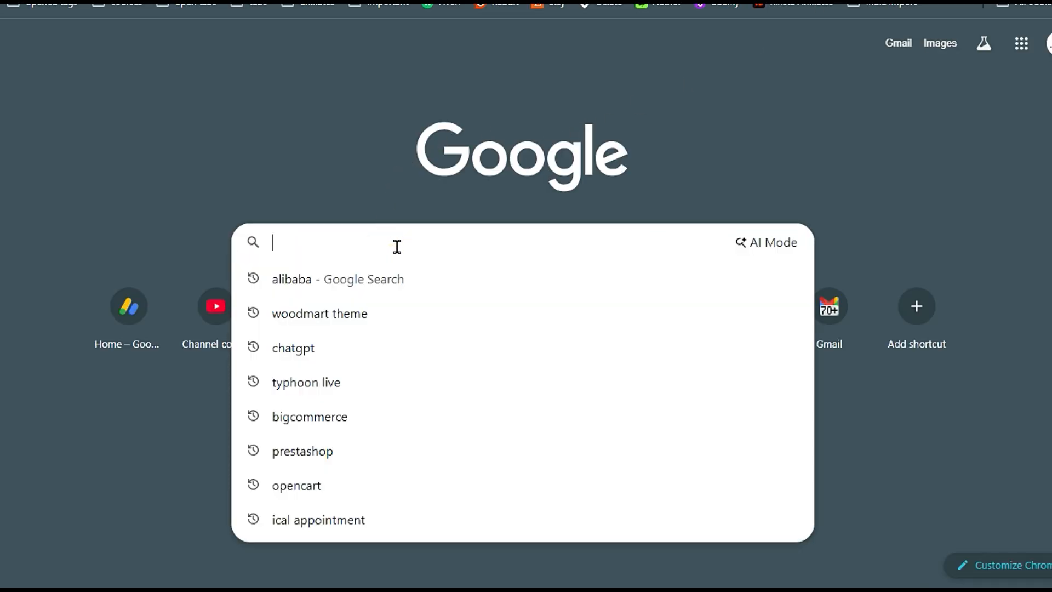
pyautogui.write('alibaba')
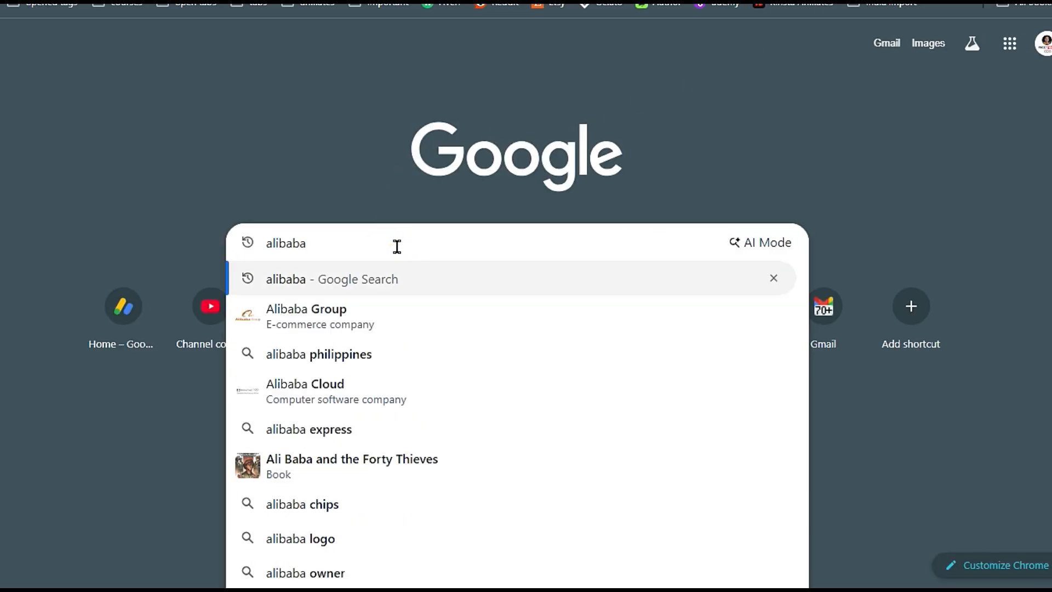
pyautogui.press('Return')
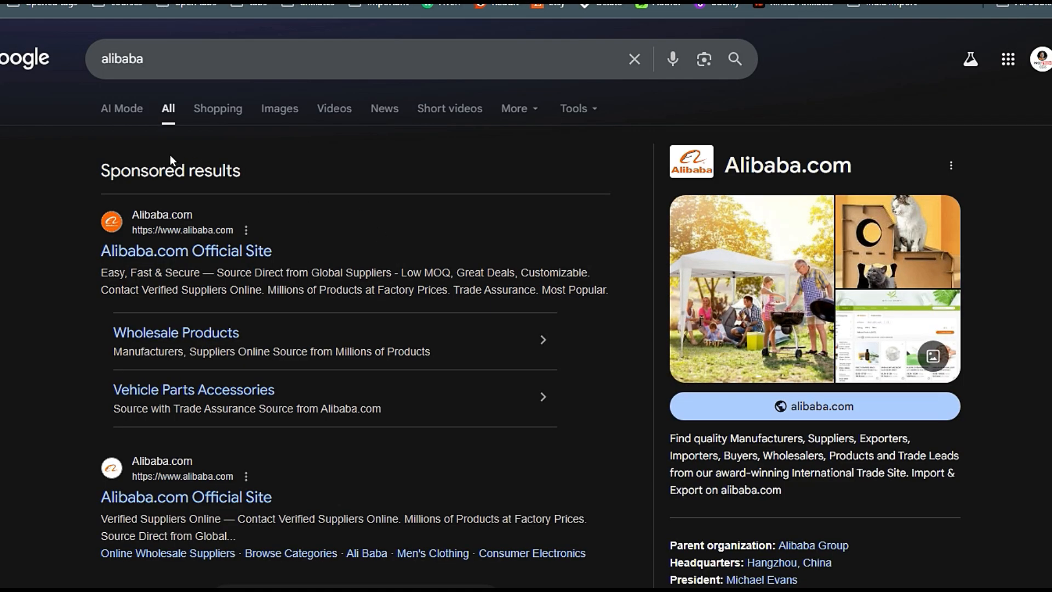
pyautogui.scroll(-10, 47, 236)
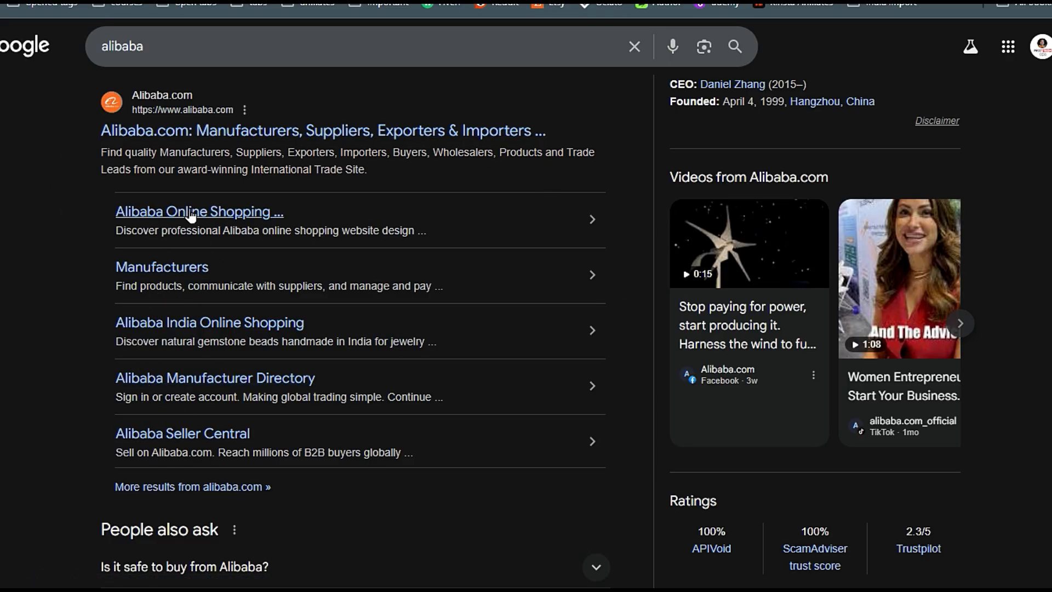
# - Examine the remaining "alibaba" search results, from the site's sublinks through the sponsored results to the page numbers
pyautogui.scroll(-10, 190, 215)
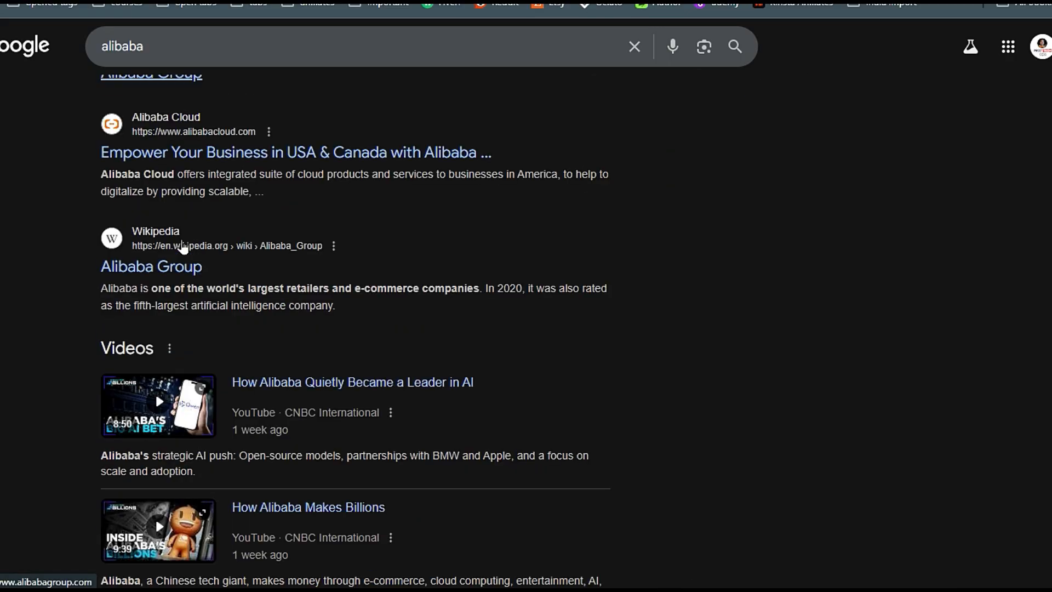
pyautogui.scroll(-15, 183, 248)
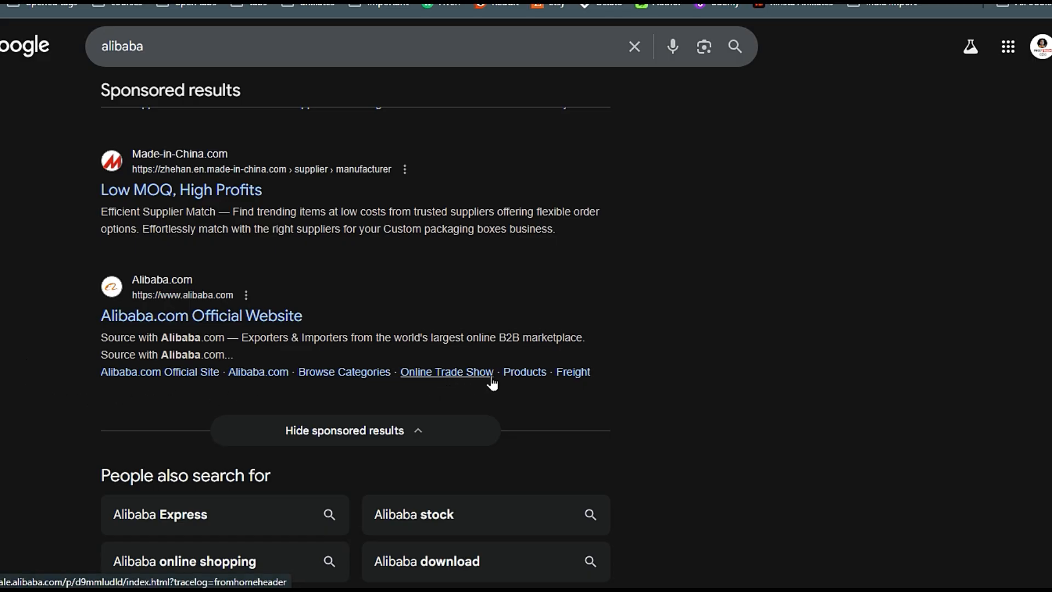
pyautogui.scroll(7, 486, 331)
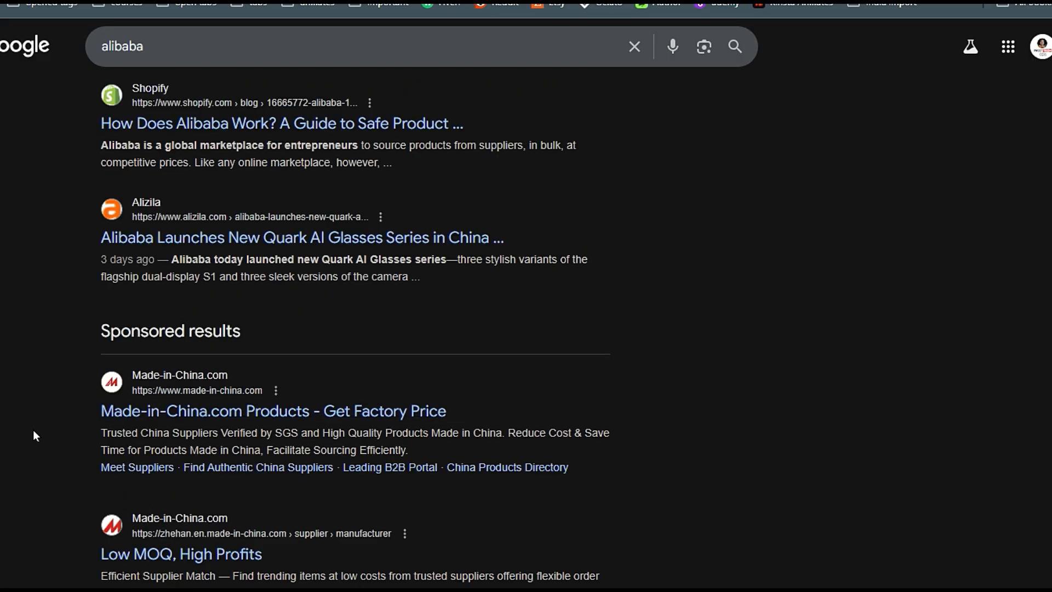
pyautogui.scroll(6, 298, 312)
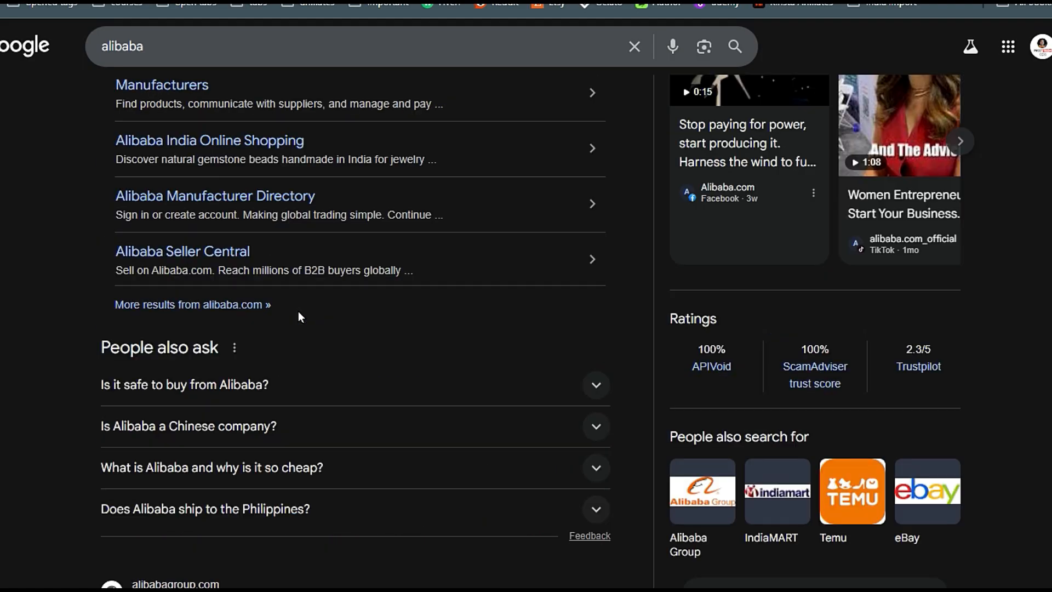
pyautogui.scroll(-8, 298, 311)
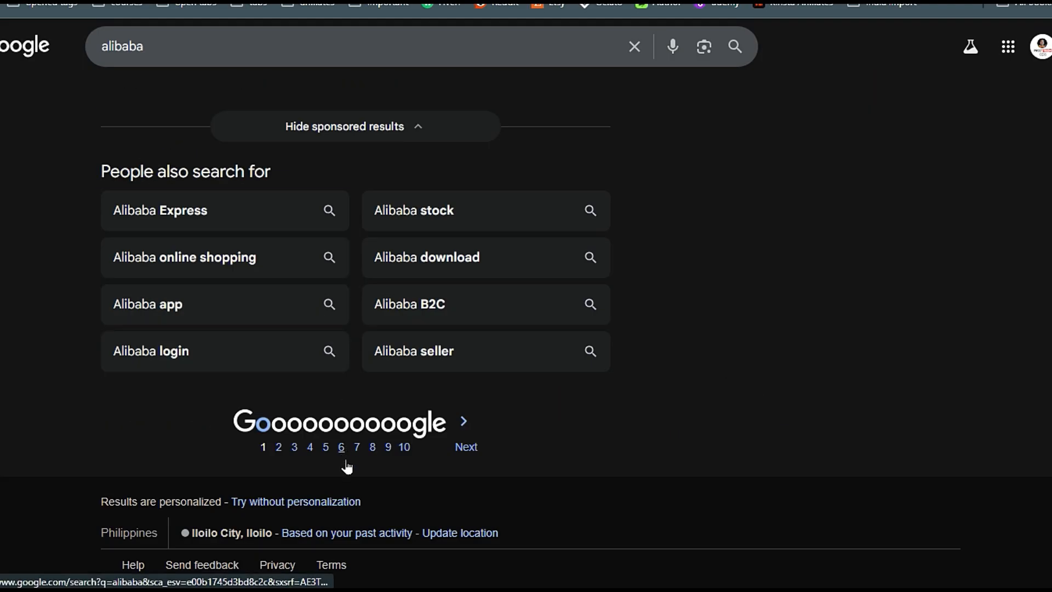
pyautogui.click(277, 450)
# - Return to the Breadcrumbs settings and review the separator, homepage label and link, prefix, archive format, search results format and 404 label
pyautogui.scroll(-3, 219, 153)
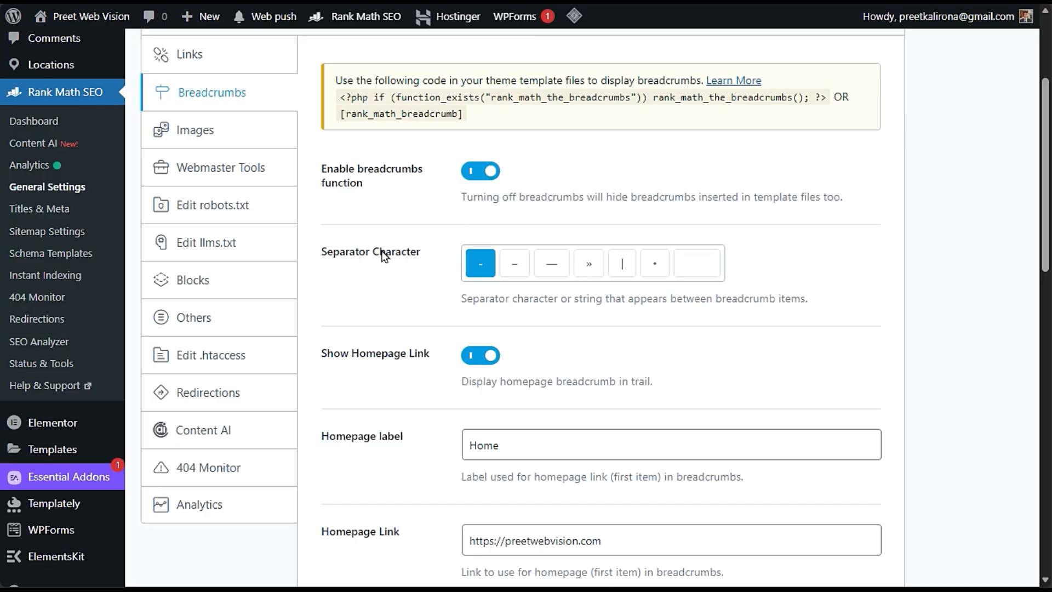
pyautogui.scroll(-3, 379, 322)
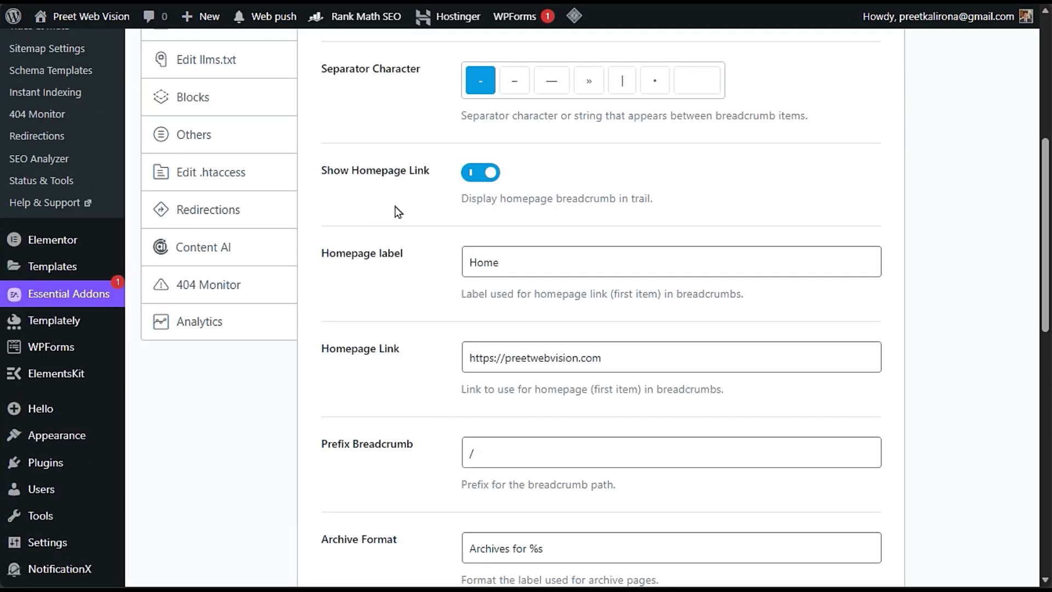
pyautogui.moveTo(537, 256); pyautogui.dragTo(367, 298)
pyautogui.click(380, 312)
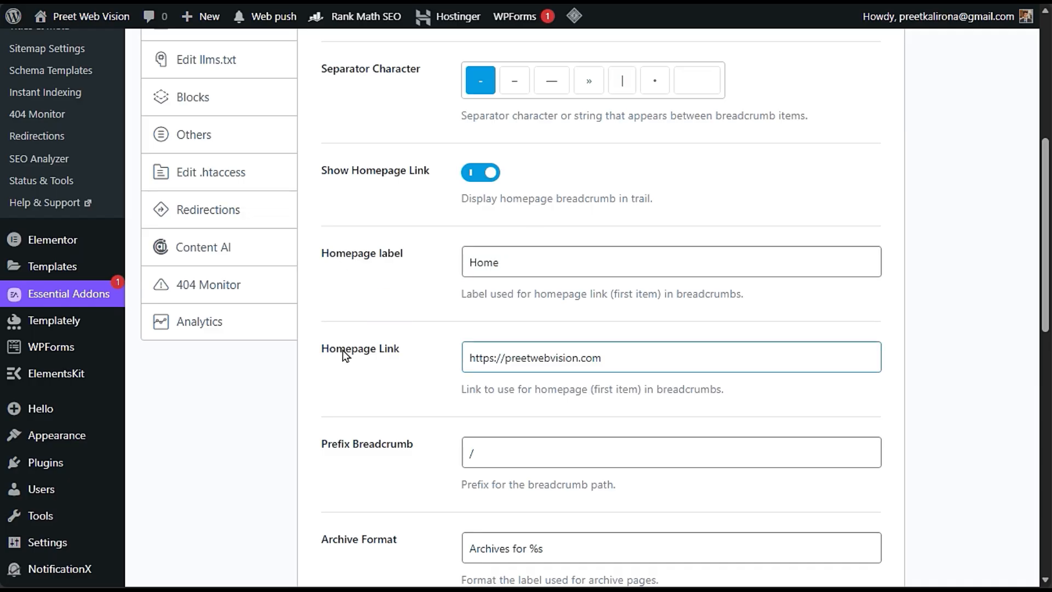
pyautogui.click(675, 356)
pyautogui.moveTo(661, 357); pyautogui.dragTo(463, 433)
pyautogui.click(465, 422)
pyautogui.scroll(-3, 412, 410)
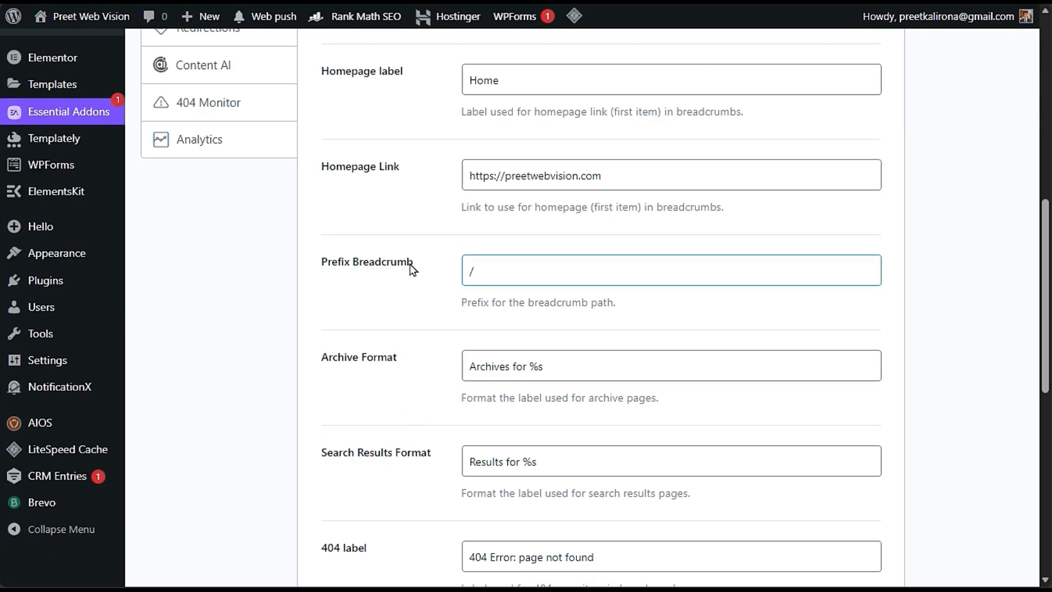
pyautogui.scroll(-3, 434, 368)
pyautogui.scroll(-3, 431, 329)
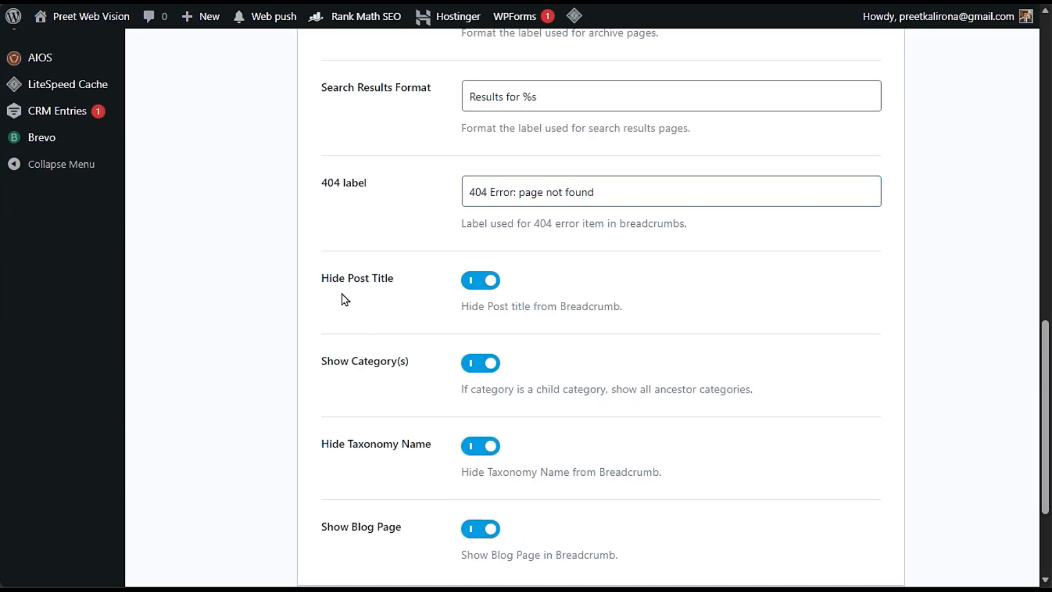
# - Switch off Hide Post Title and Show Blog Page in the Breadcrumbs settings and save the changes
pyautogui.click(482, 280)
pyautogui.scroll(-3, 446, 335)
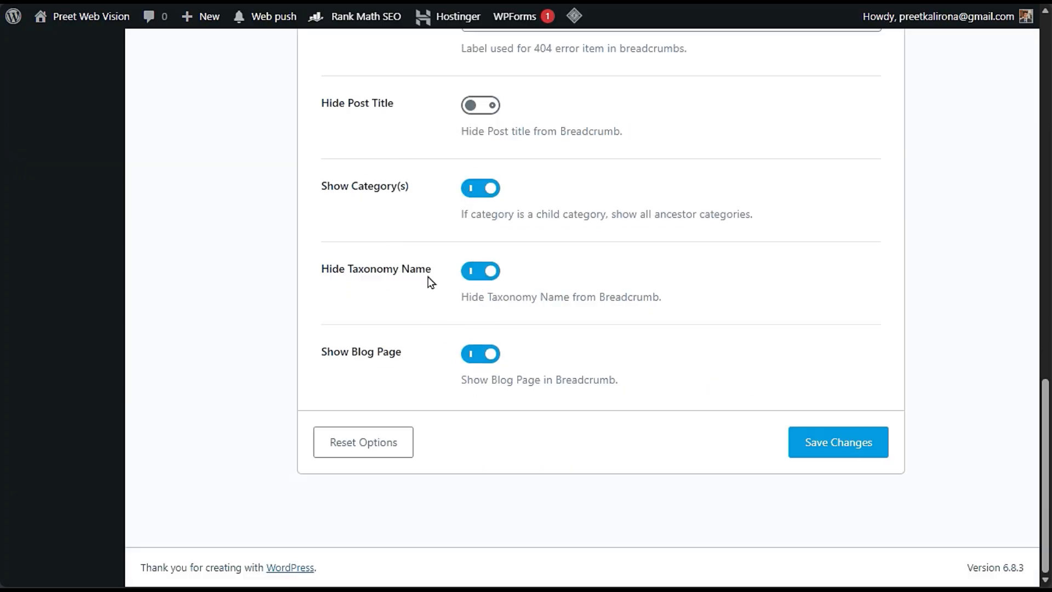
pyautogui.click(471, 354)
pyautogui.scroll(3, 441, 352)
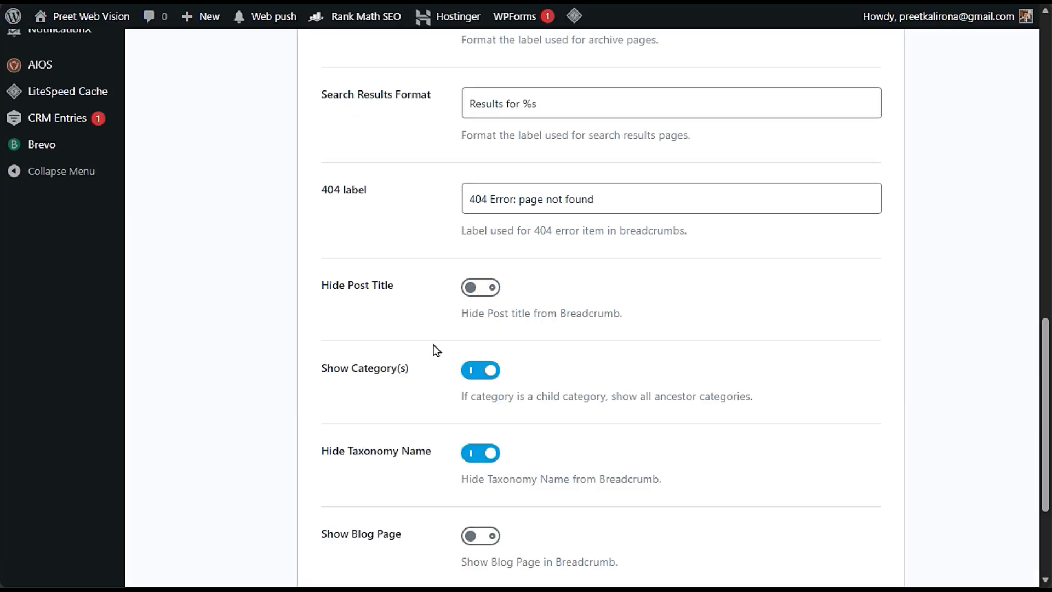
pyautogui.scroll(-3, 409, 352)
pyautogui.scroll(3, 363, 296)
pyautogui.scroll(-3, 437, 327)
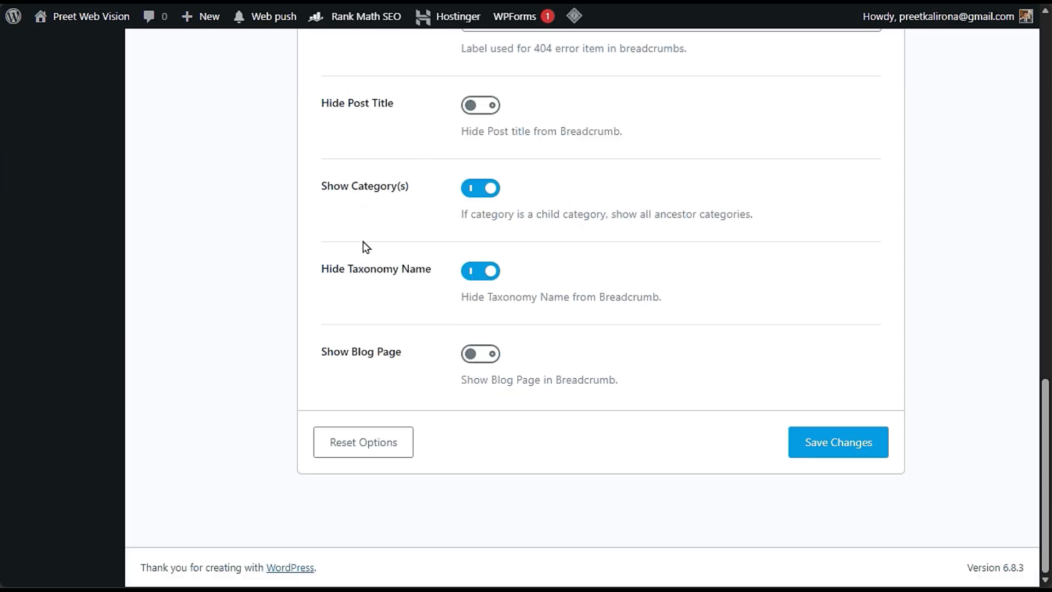
pyautogui.click(812, 454)
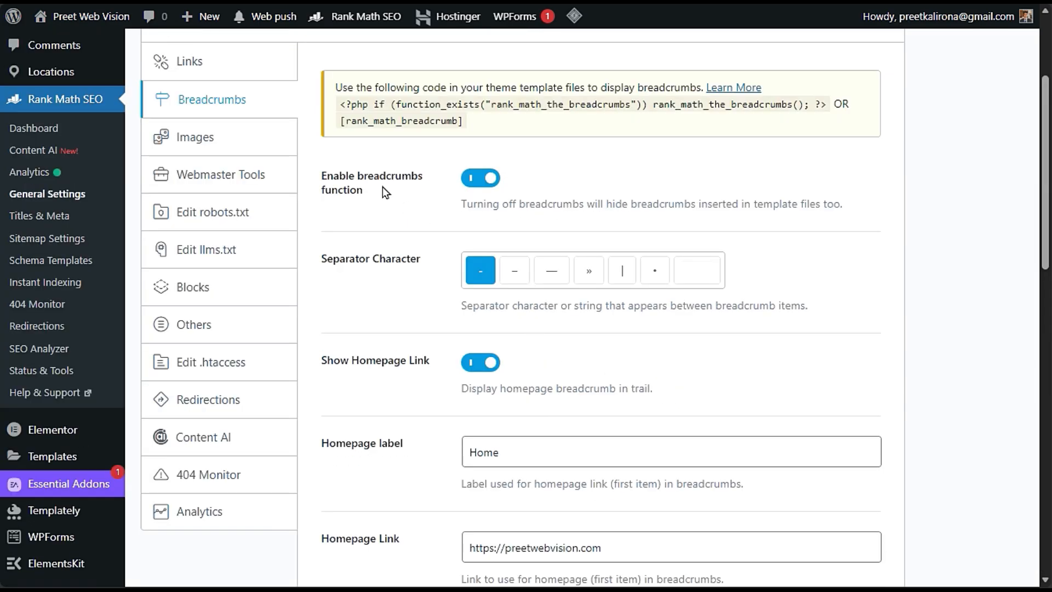
# - Open the Images settings and review the Add missing ALT attributes option and the Alt attribute format
pyautogui.click(270, 135)
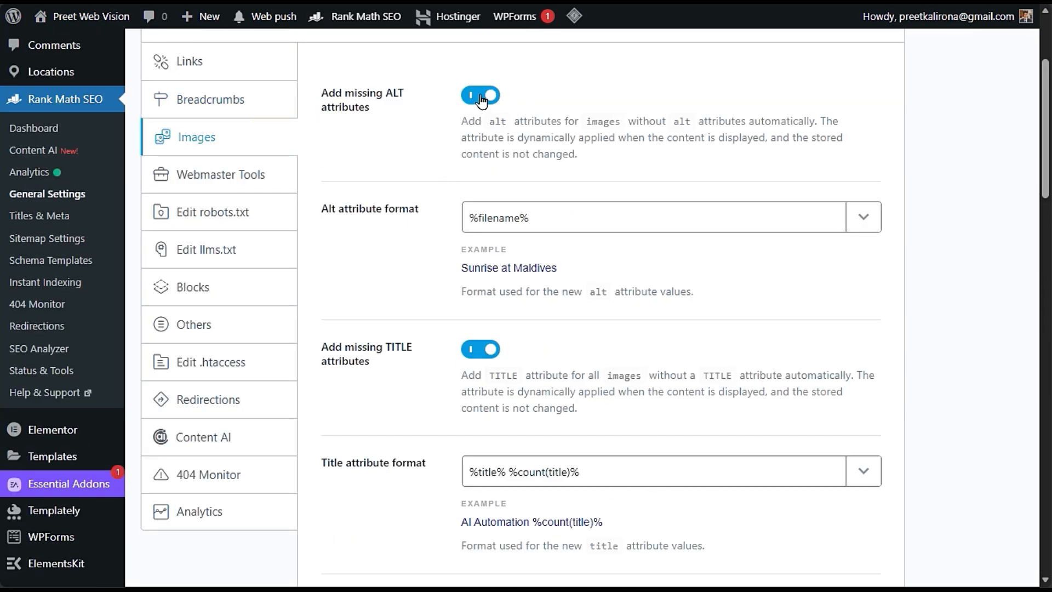
pyautogui.scroll(3, 423, 202)
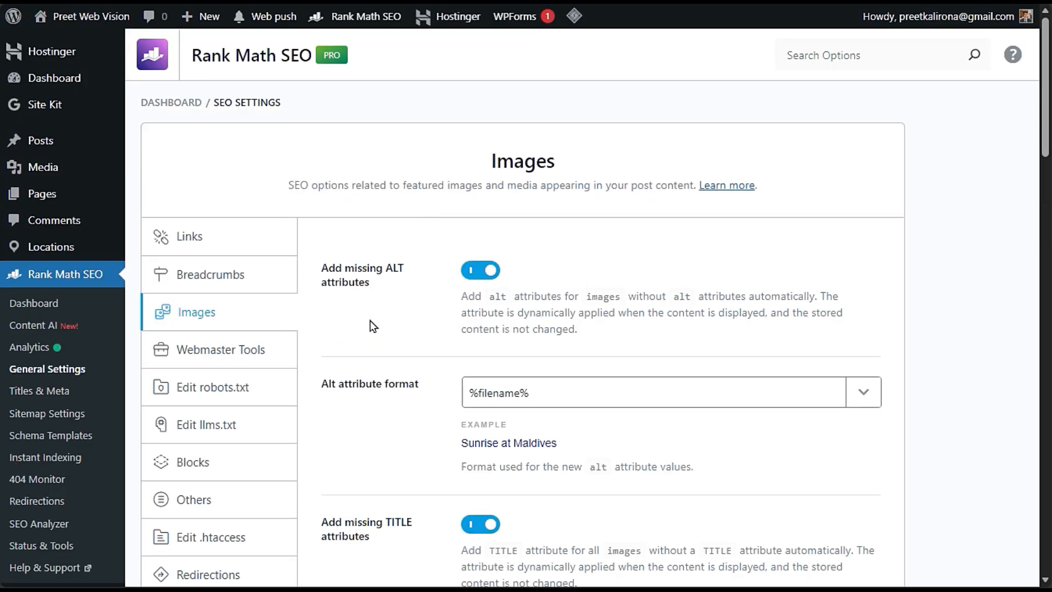
pyautogui.scroll(-3, 363, 320)
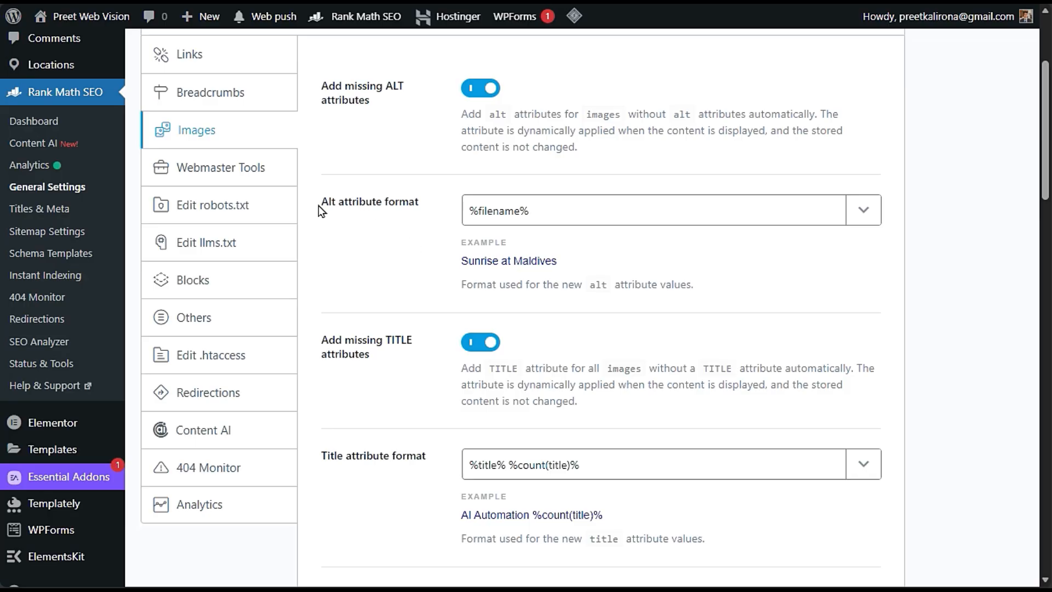
pyautogui.moveTo(566, 207); pyautogui.dragTo(454, 246)
pyautogui.click(558, 207)
pyautogui.moveTo(558, 206); pyautogui.dragTo(394, 250)
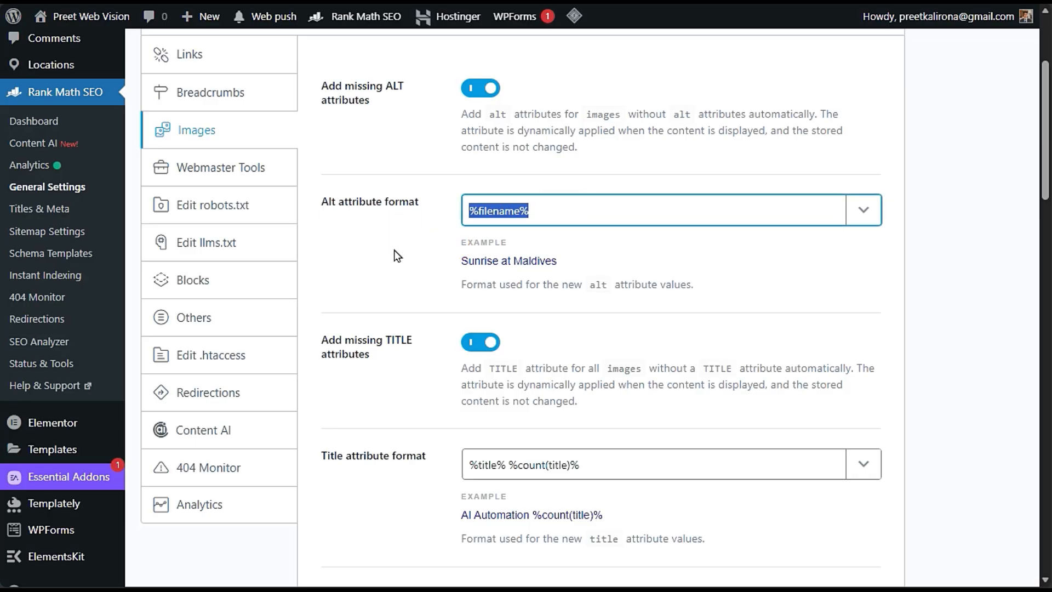
pyautogui.click(394, 251)
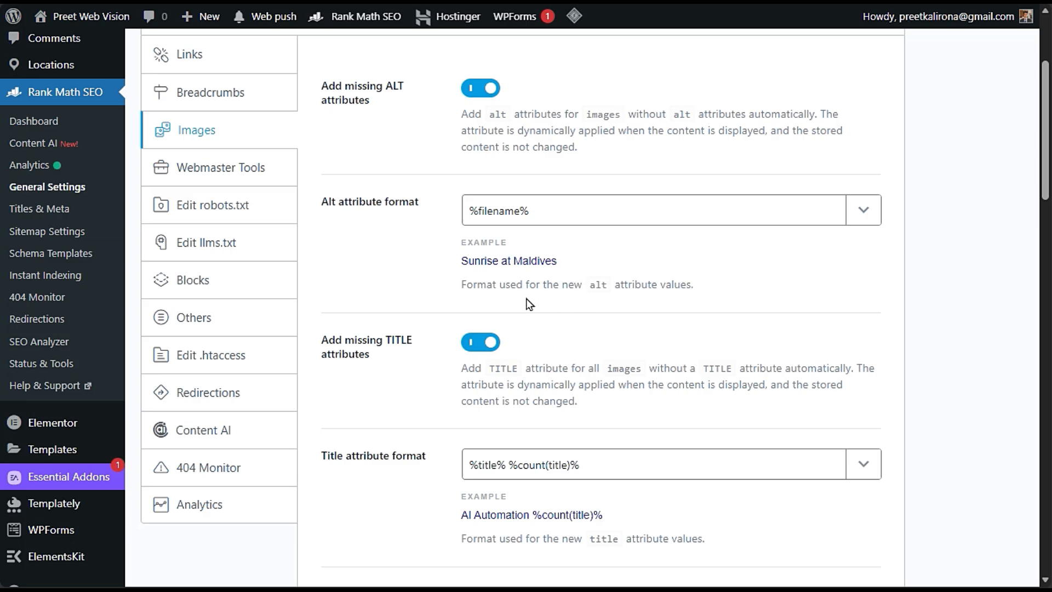
# - Open the Media Library in a new tab and show the attachment details of the portrait photo of the man in a suit
pyautogui.scroll(3, 528, 301)
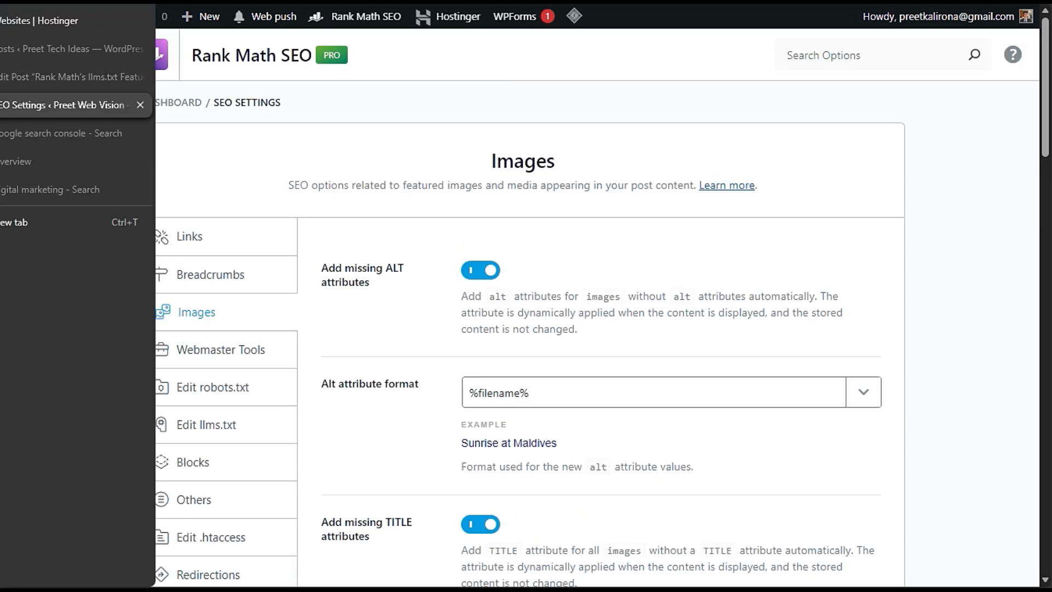
pyautogui.moveTo(73, 174)
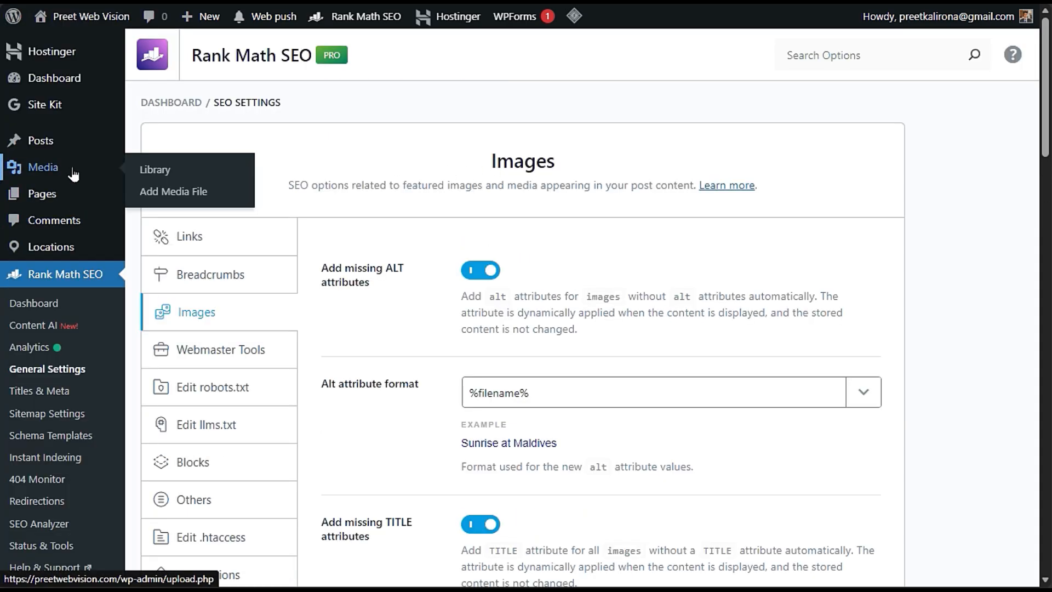
pyautogui.rightClick(147, 170)
pyautogui.click(214, 183)
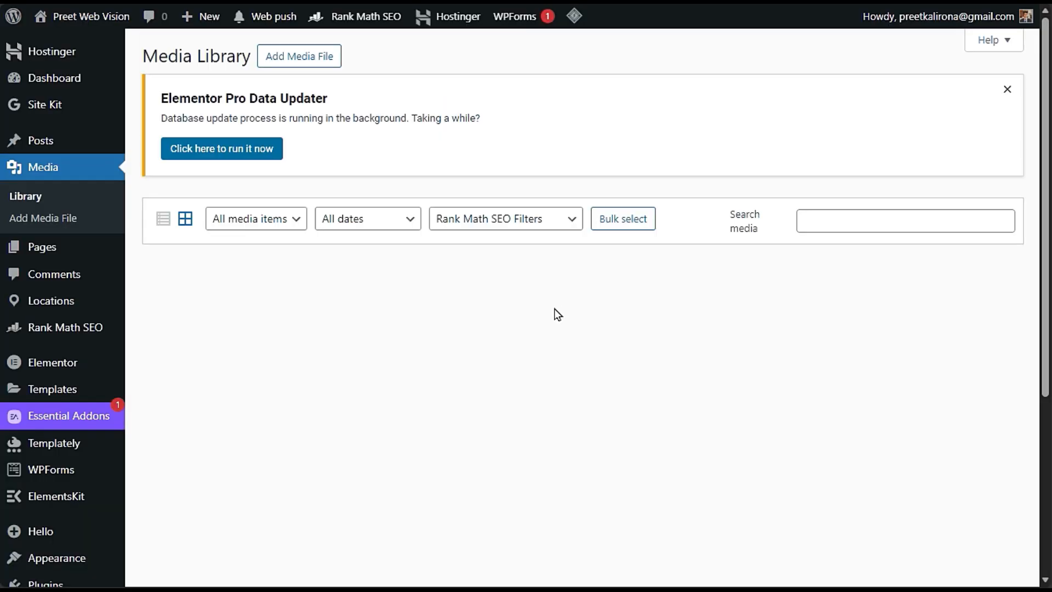
pyautogui.scroll(-3, 515, 314)
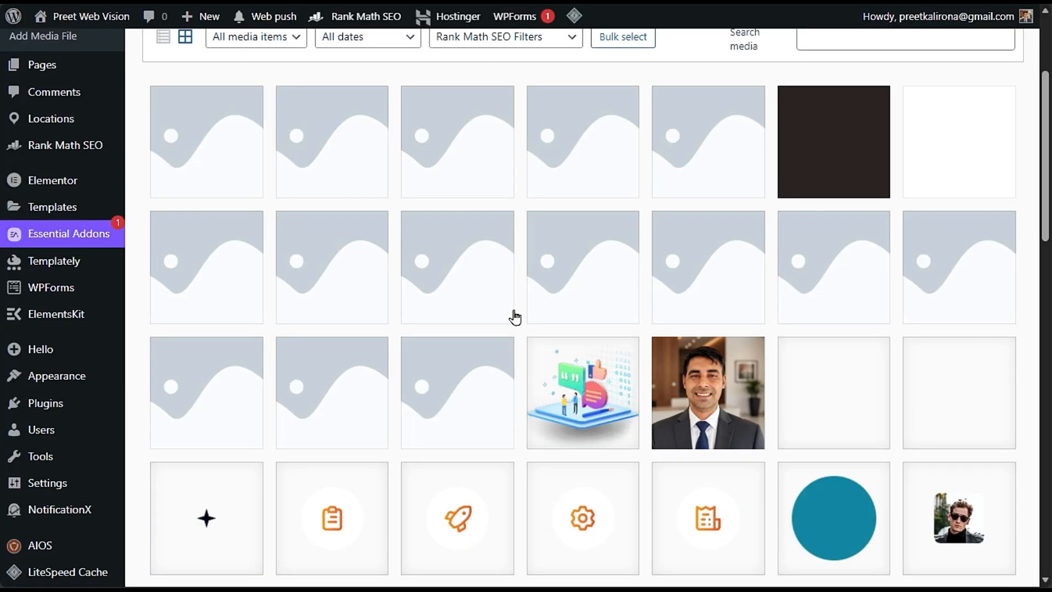
pyautogui.click(710, 405)
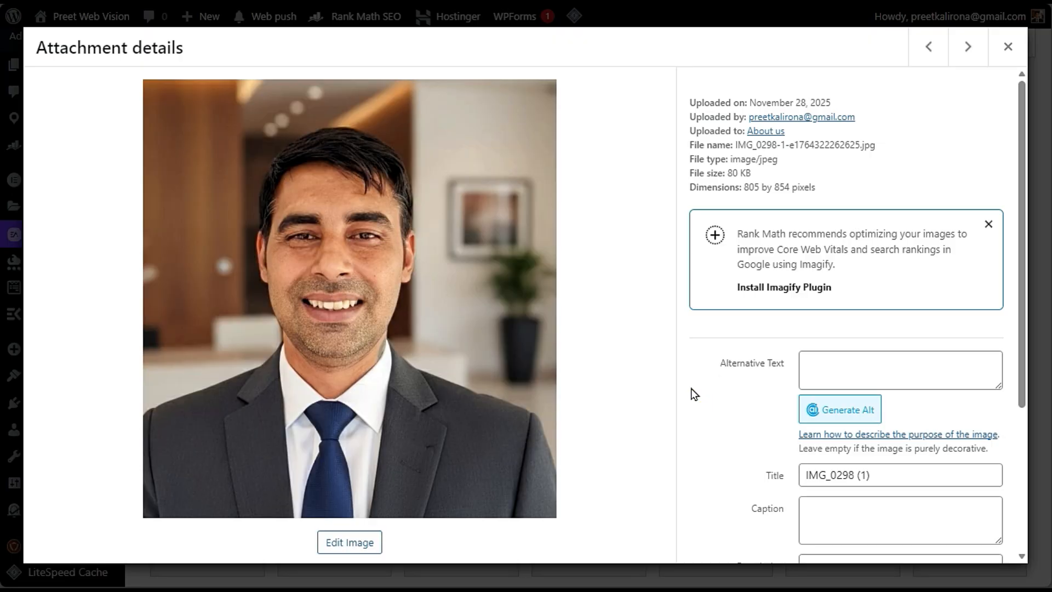
pyautogui.scroll(-3, 711, 365)
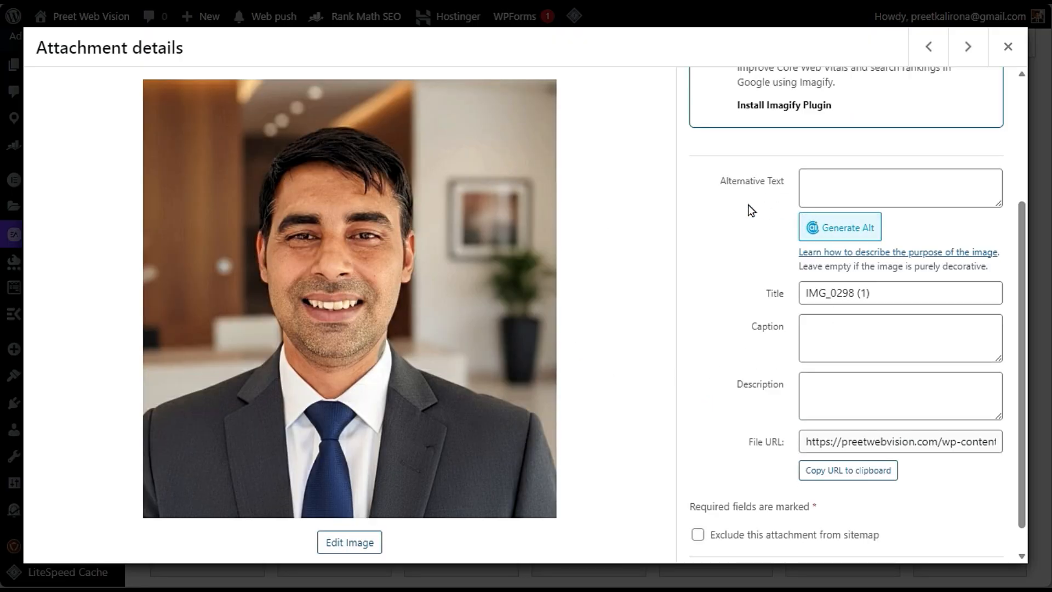
# - Check the Alternative Text, Caption and Description fields of the portrait photo without entering anything
pyautogui.click(880, 193)
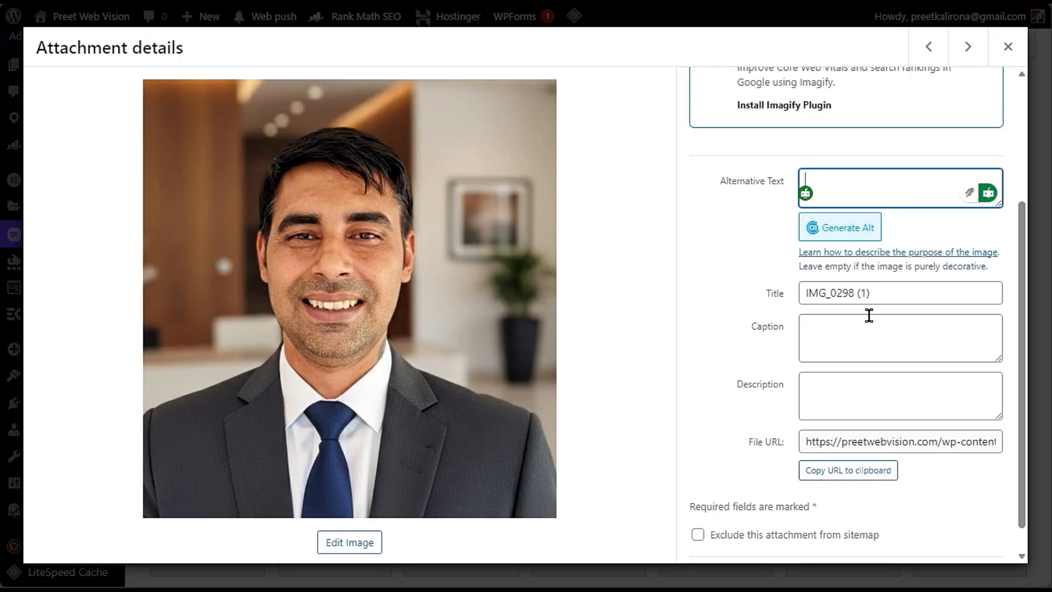
pyautogui.click(823, 348)
pyautogui.click(899, 189)
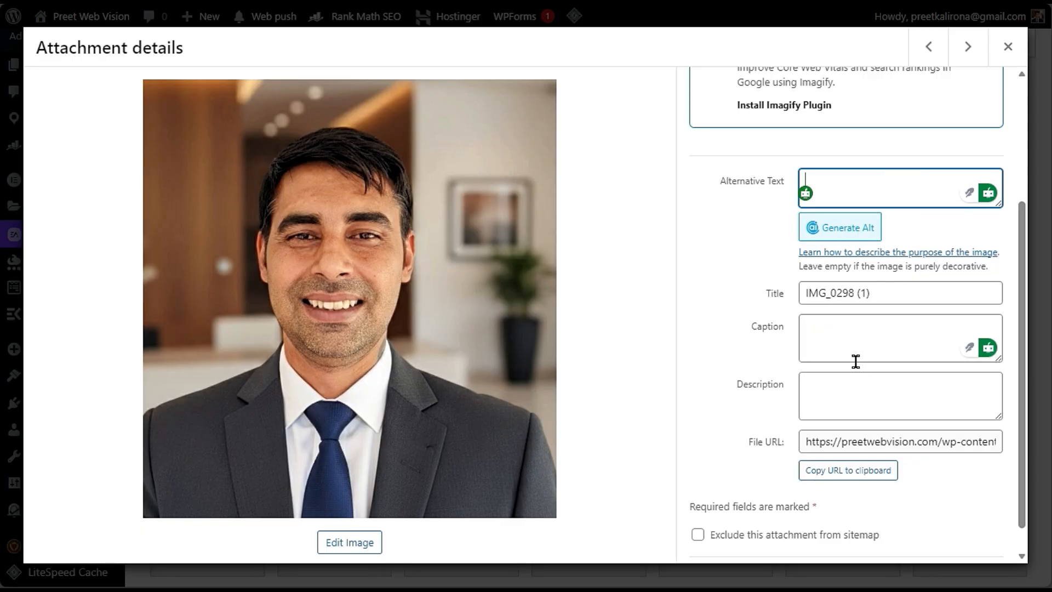
pyautogui.click(856, 373)
pyautogui.click(861, 355)
pyautogui.click(888, 203)
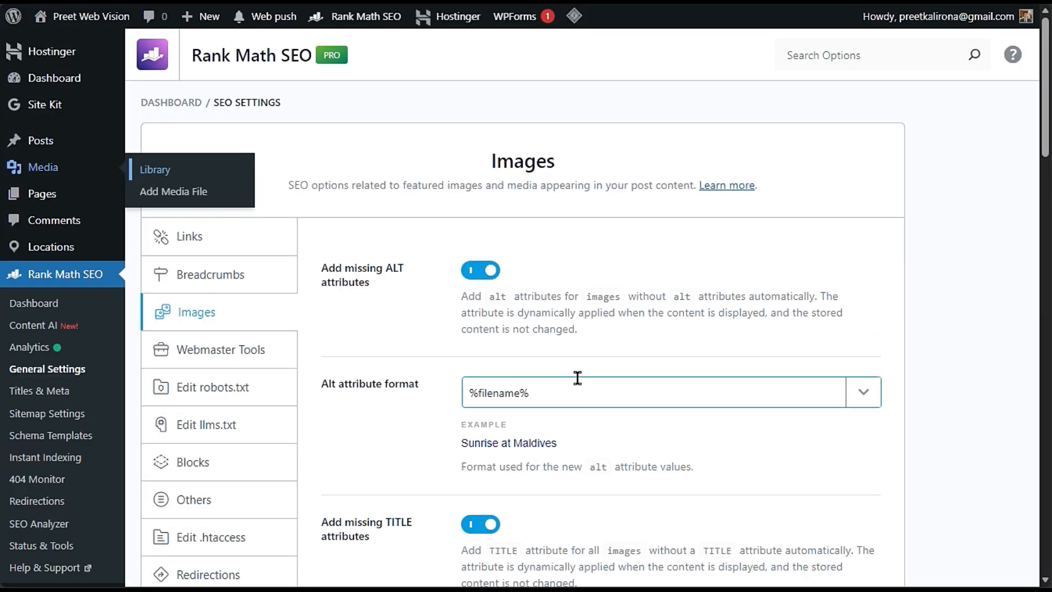
# - Return to the Images settings and review the alt and title attribute formats and the missing image caption option
pyautogui.moveTo(575, 376); pyautogui.dragTo(435, 395)
pyautogui.click(431, 421)
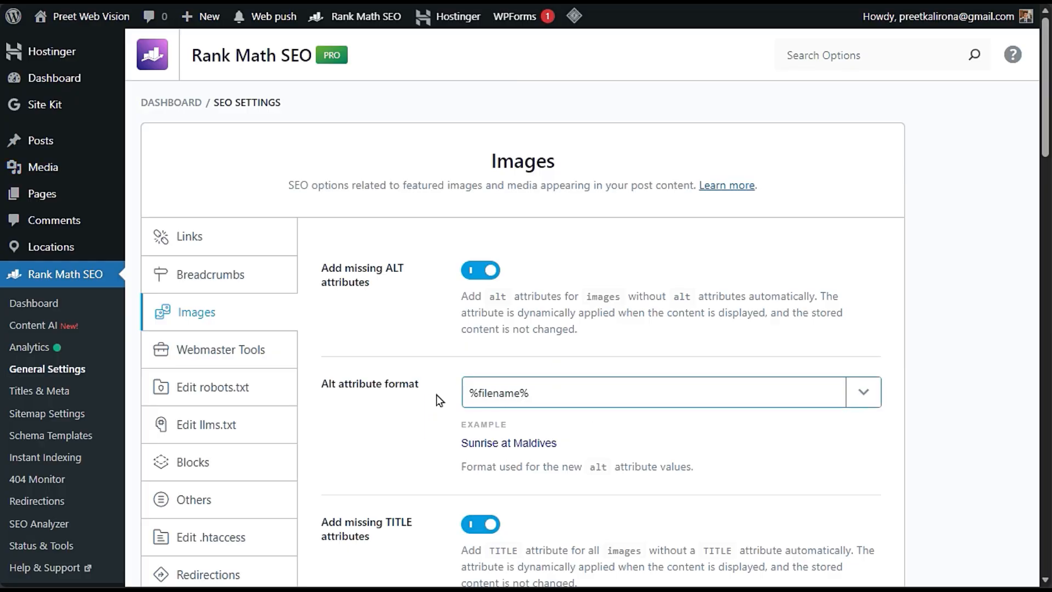
pyautogui.scroll(-3, 437, 406)
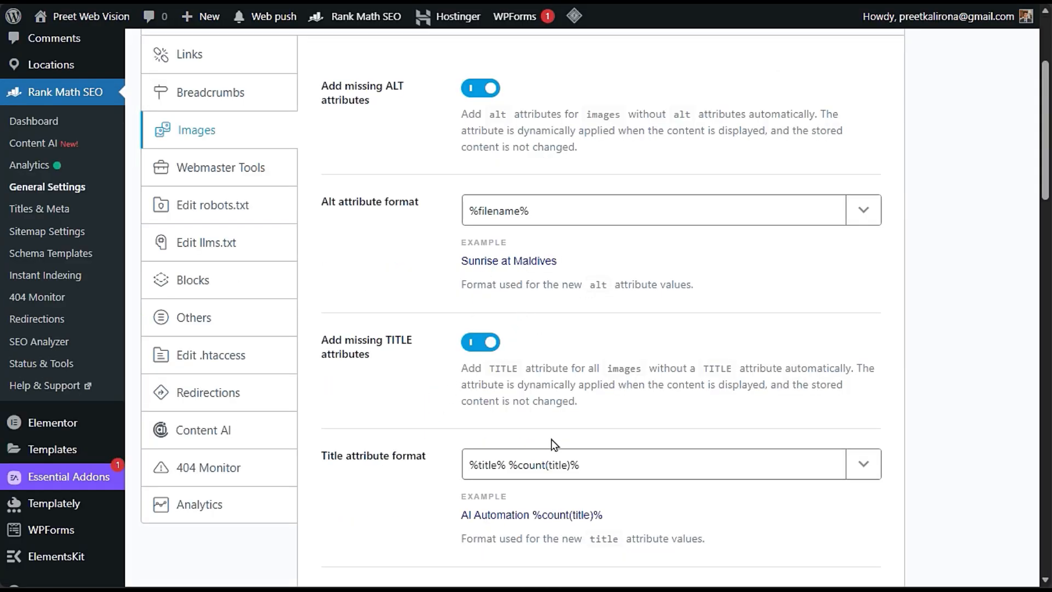
pyautogui.scroll(-3, 401, 429)
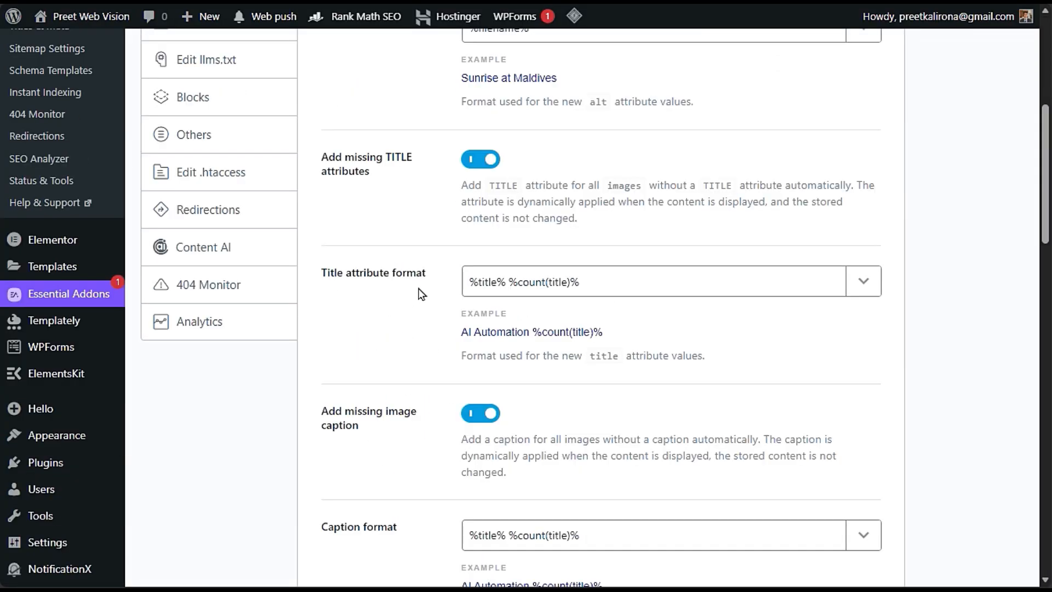
pyautogui.tripleClick(596, 282)
pyautogui.click(437, 430)
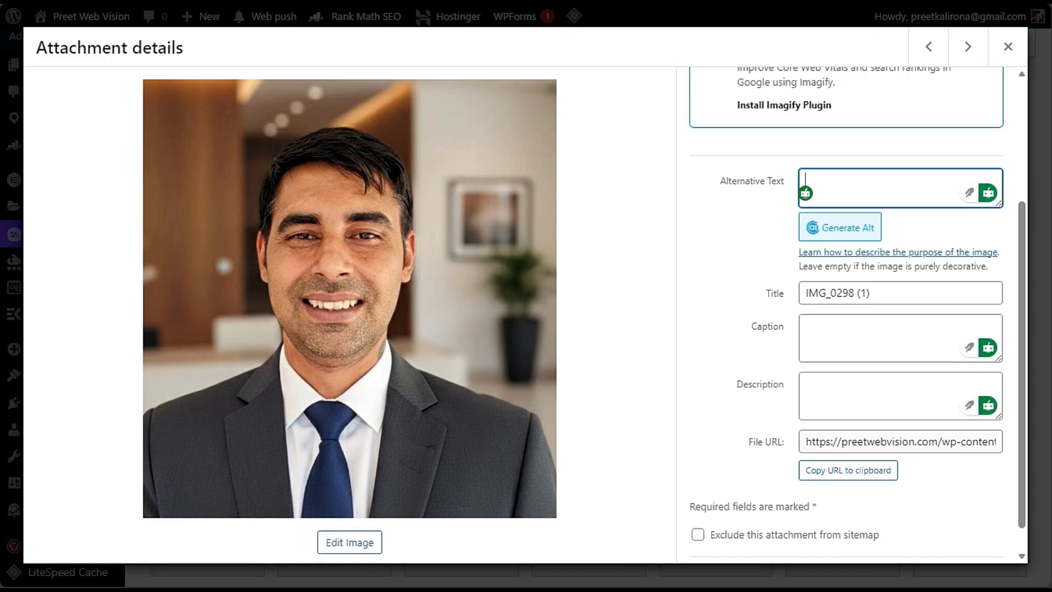
# - Go back to the portrait photo's attachment details and examine its empty text fields, particularly the Alternative Text
pyautogui.click(872, 174)
pyautogui.click(856, 354)
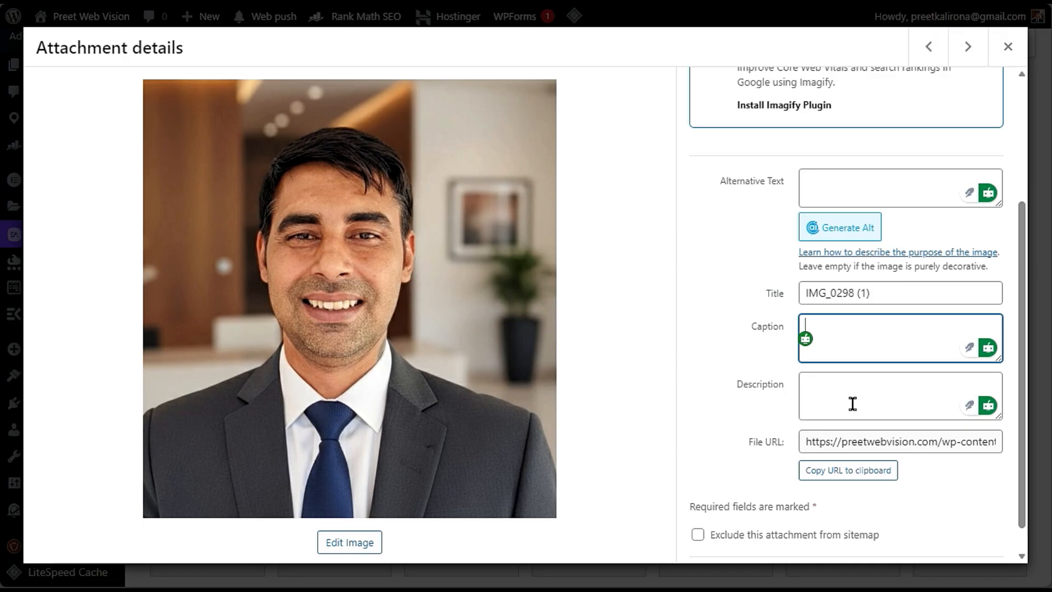
pyautogui.click(851, 403)
pyautogui.scroll(3, 733, 355)
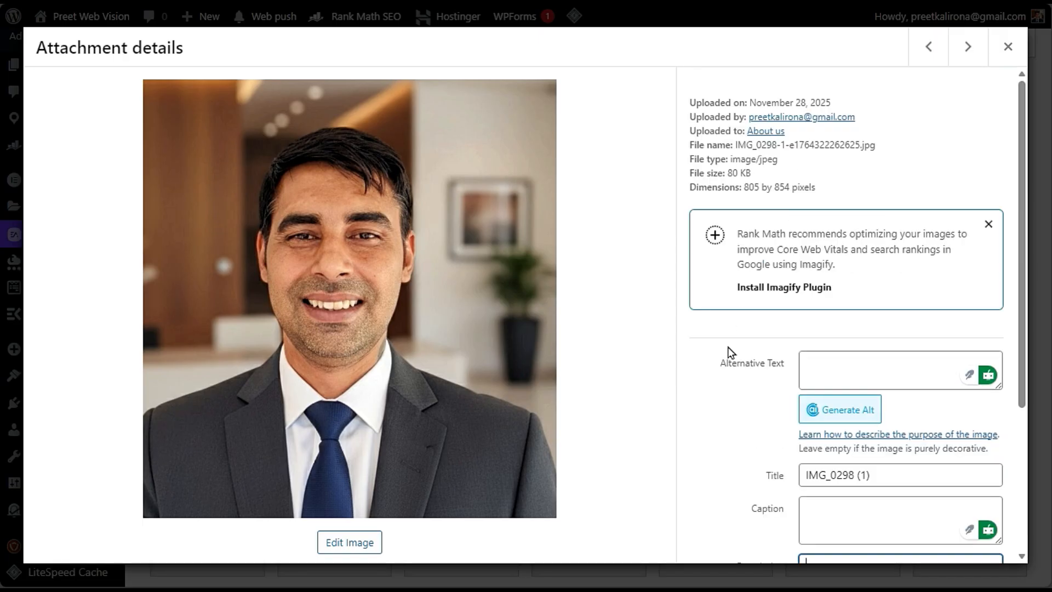
pyautogui.click(740, 362)
pyautogui.click(722, 402)
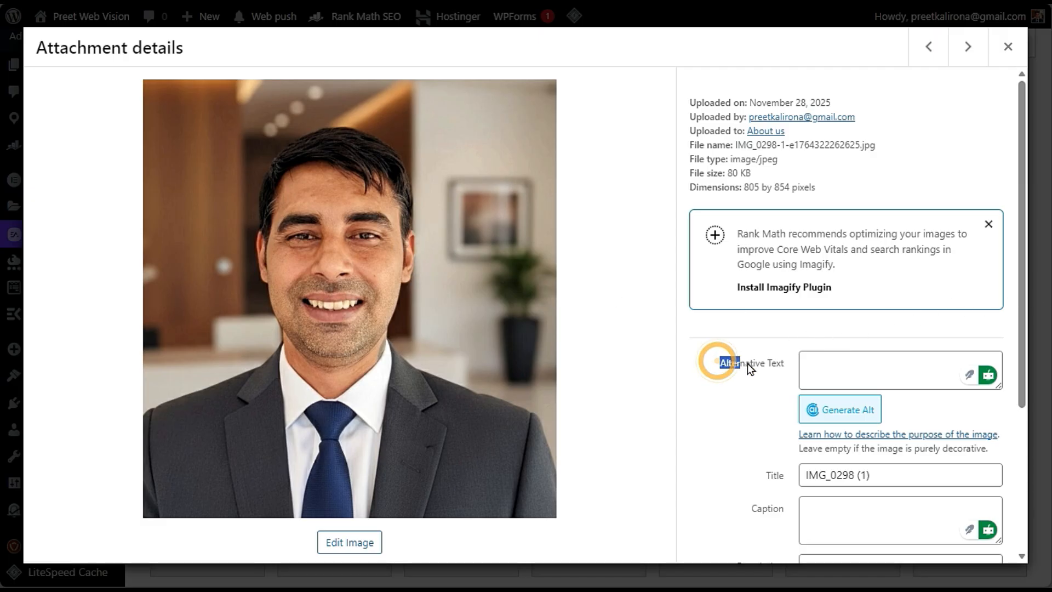
# - Check the Alternative Text field of the portrait photo and of the next three images in the Media Library
pyautogui.moveTo(748, 363); pyautogui.dragTo(781, 370)
pyautogui.click(765, 396)
pyautogui.click(838, 357)
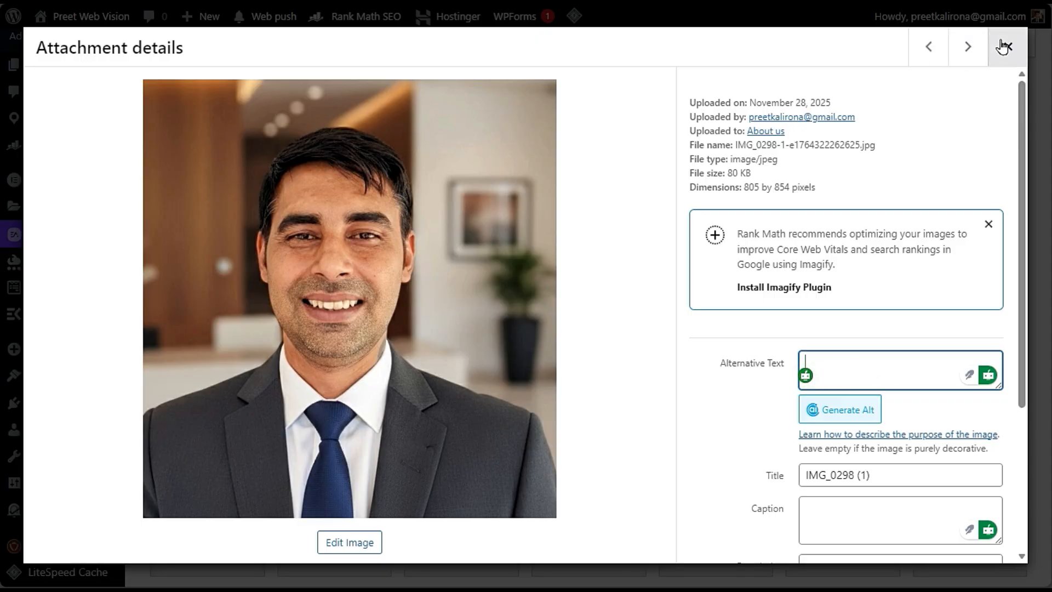
pyautogui.click(969, 46)
pyautogui.click(864, 360)
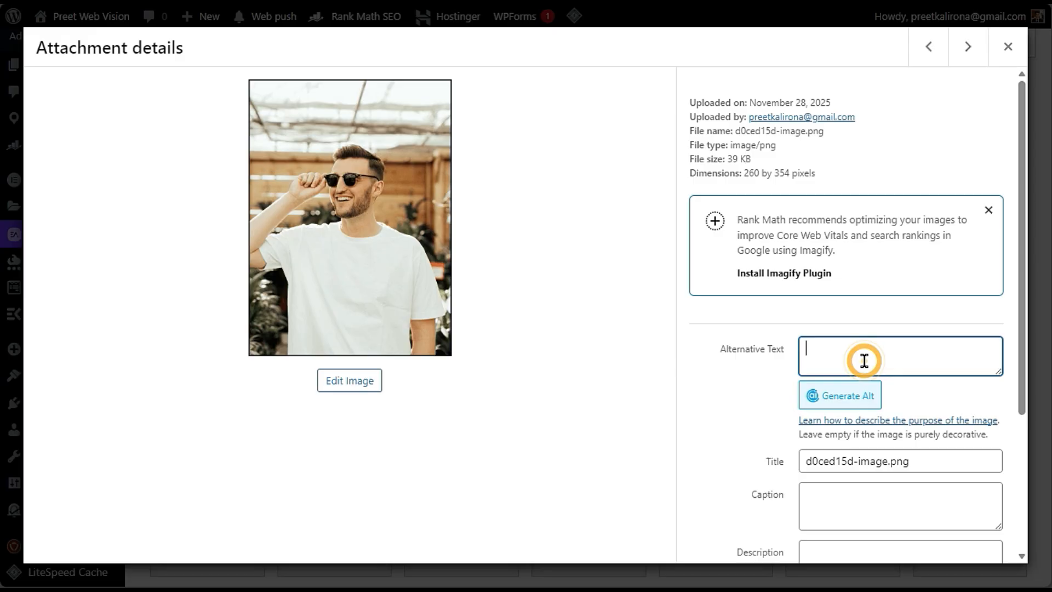
pyautogui.click(957, 63)
pyautogui.click(822, 351)
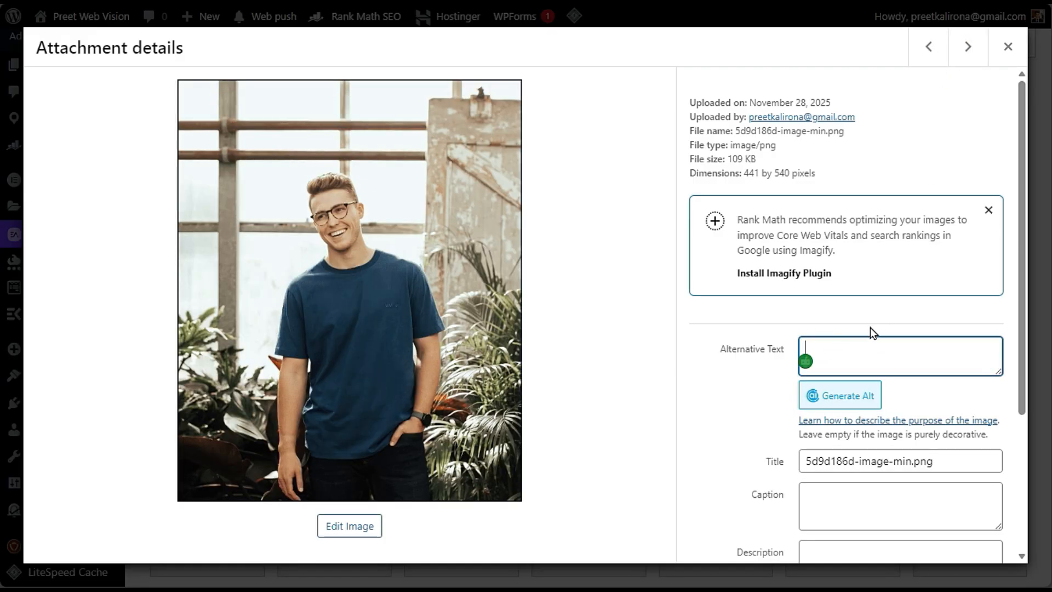
pyautogui.click(968, 48)
pyautogui.click(869, 345)
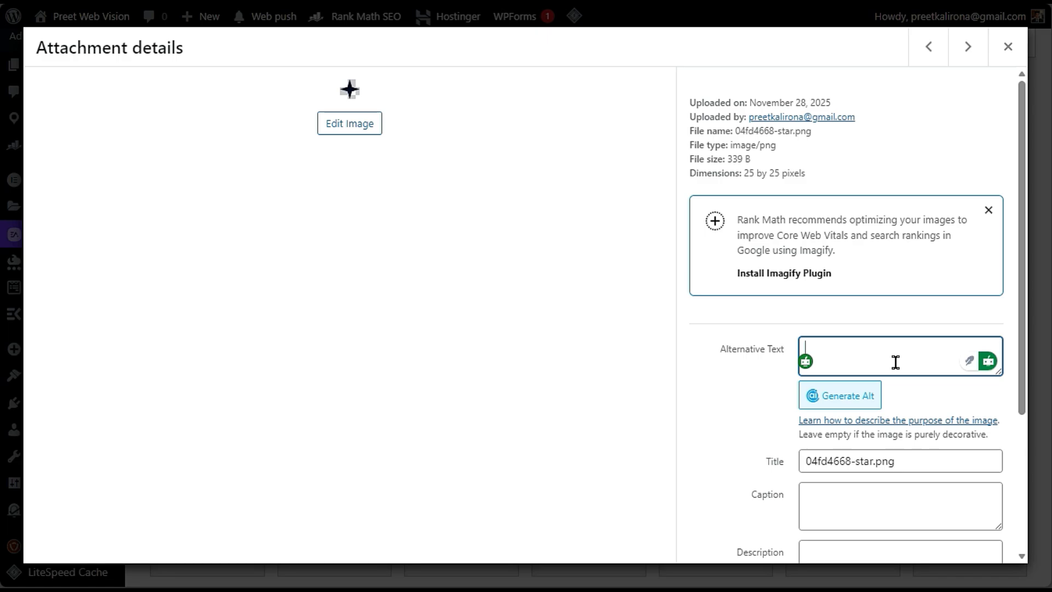
# - Check the star image's Caption and Description fields without entering anything, and close its attachment details
pyautogui.scroll(-3, 712, 436)
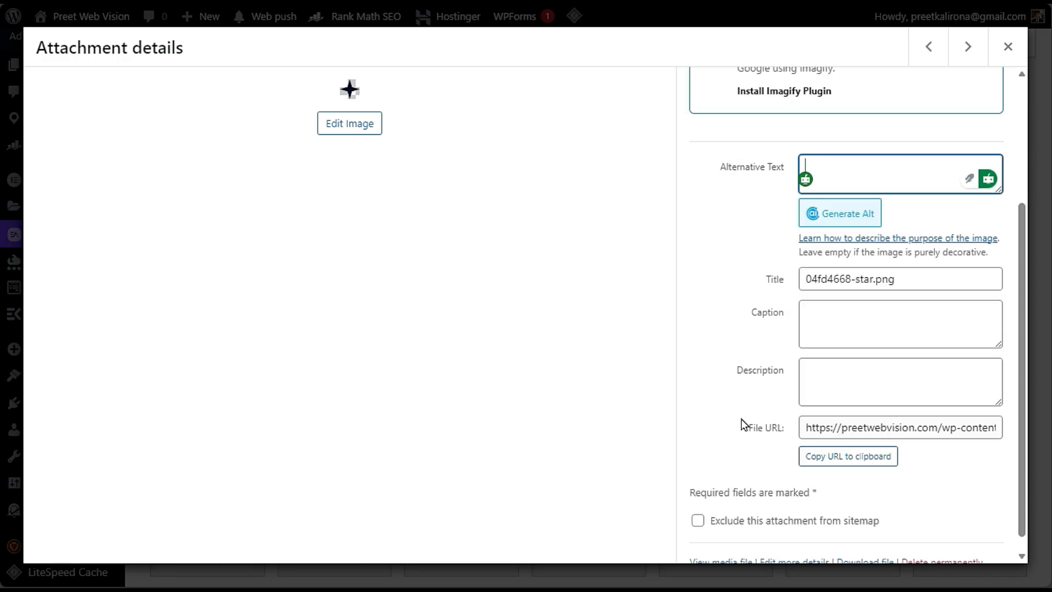
pyautogui.click(864, 388)
pyautogui.click(874, 331)
pyautogui.click(859, 392)
pyautogui.click(869, 338)
pyautogui.scroll(3, 755, 417)
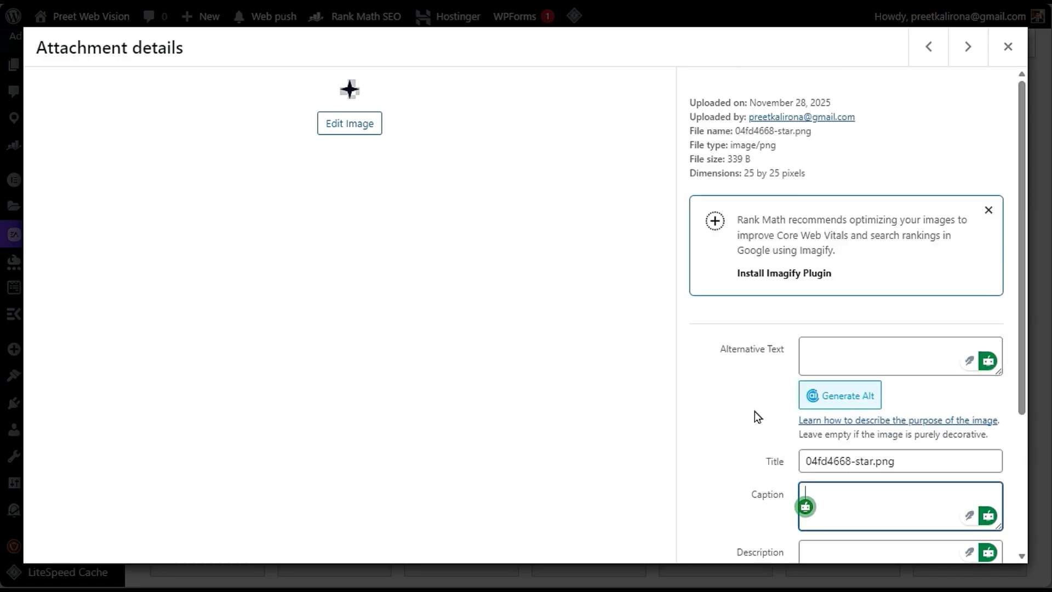
pyautogui.click(1009, 46)
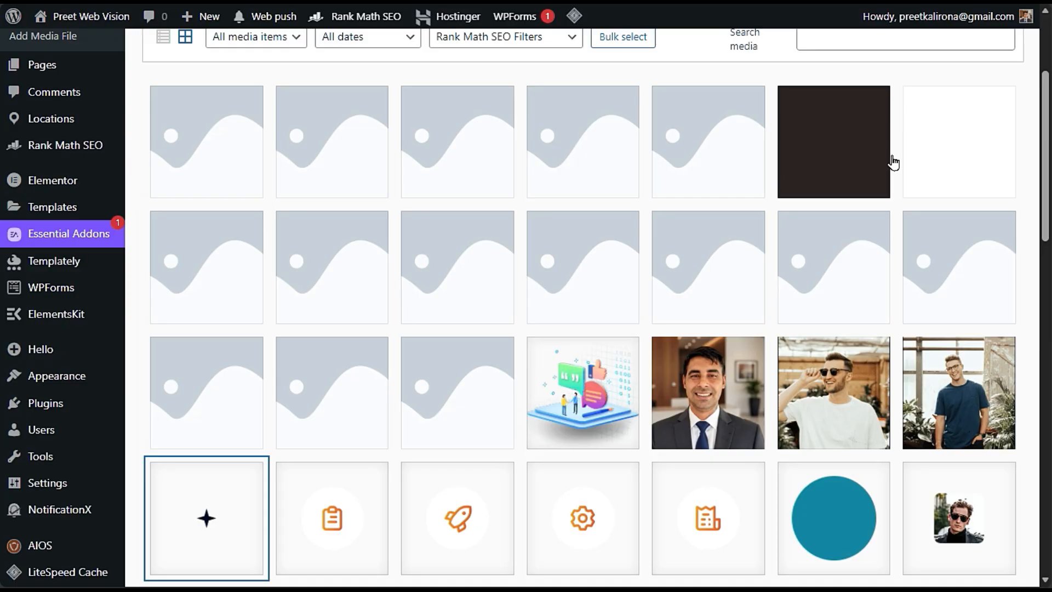
# - Reopen the attachment details of the portrait photo of the man in a suit and check its Caption field
pyautogui.click(55, 145)
pyautogui.scroll(-5, 545, 181)
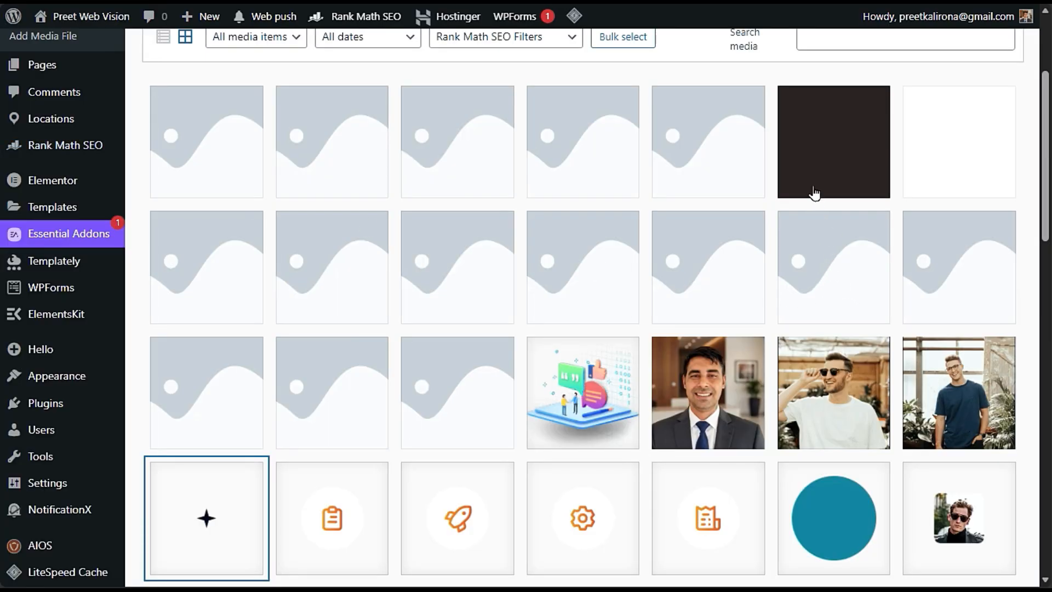
pyautogui.click(759, 360)
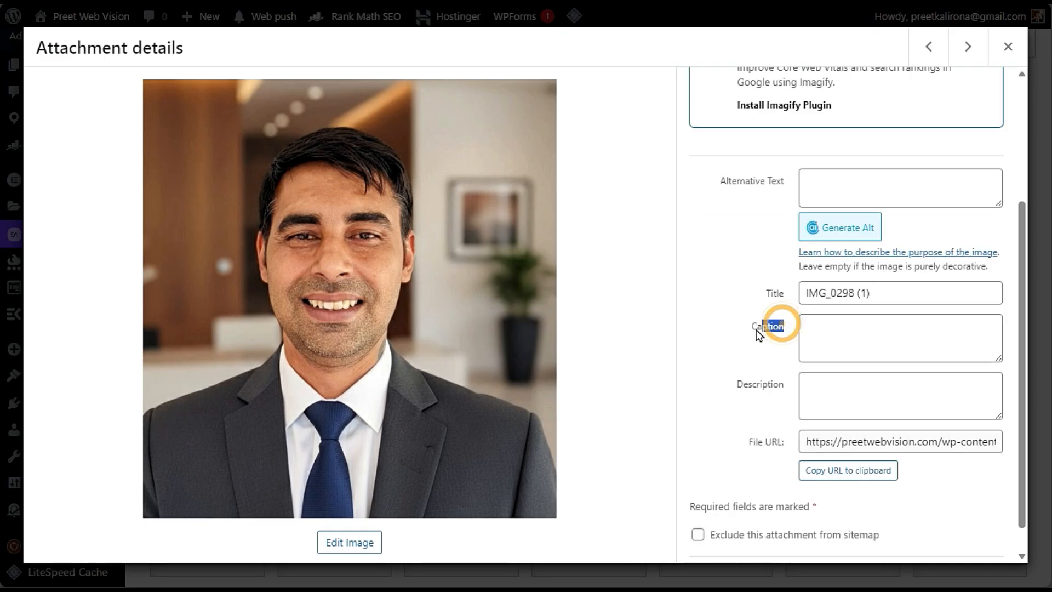
pyautogui.click(902, 343)
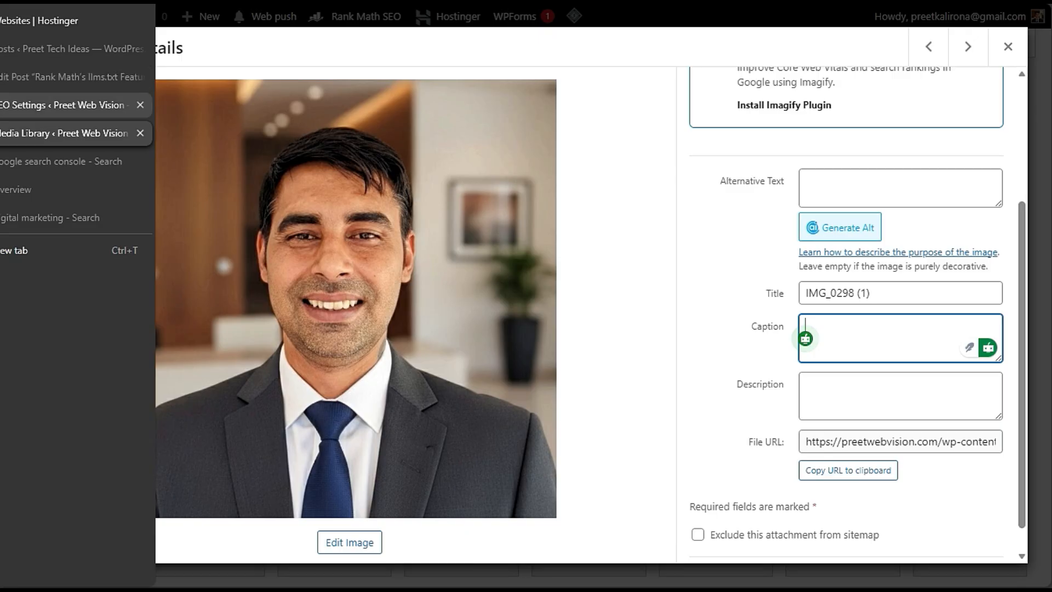
# - Return to the Images settings and review the caption format, missing image description, casing, avatar ALT and Replacements options
pyautogui.click(61, 105)
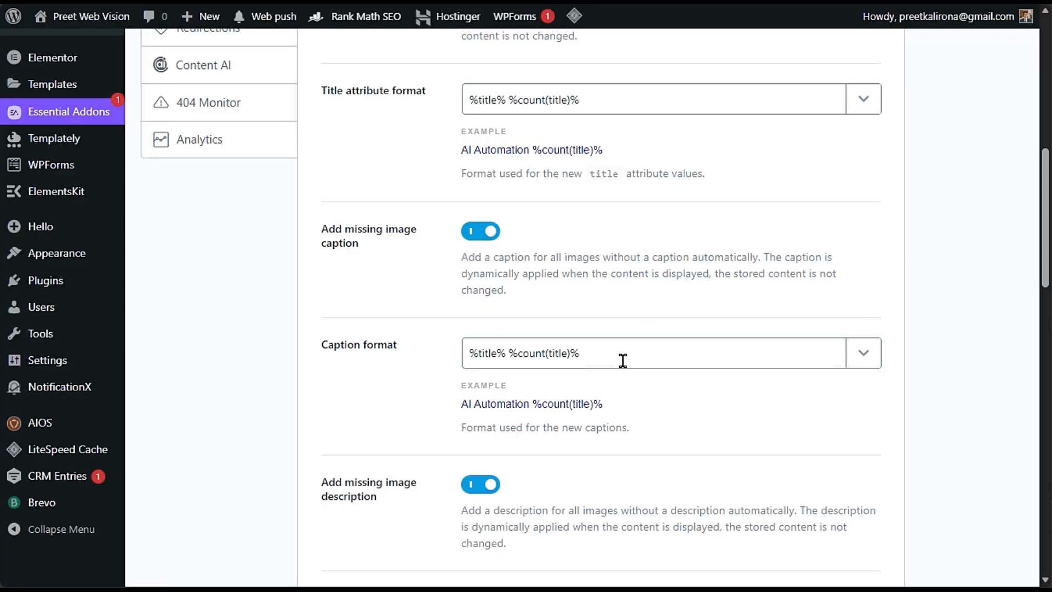
pyautogui.click(367, 351)
pyautogui.click(389, 396)
pyautogui.scroll(-6, 595, 367)
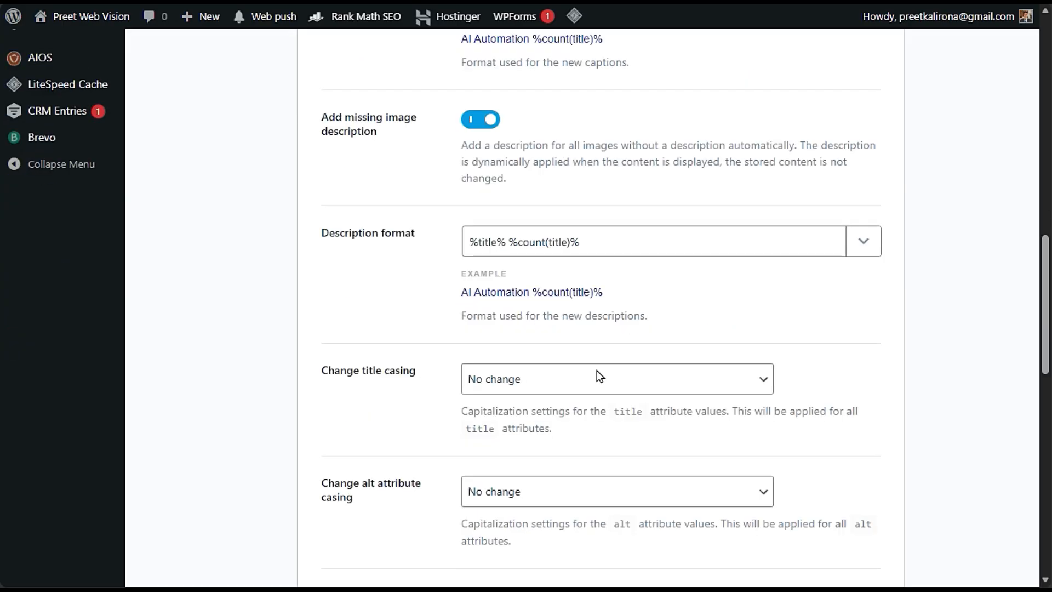
pyautogui.scroll(-3, 461, 356)
pyautogui.scroll(-6, 460, 396)
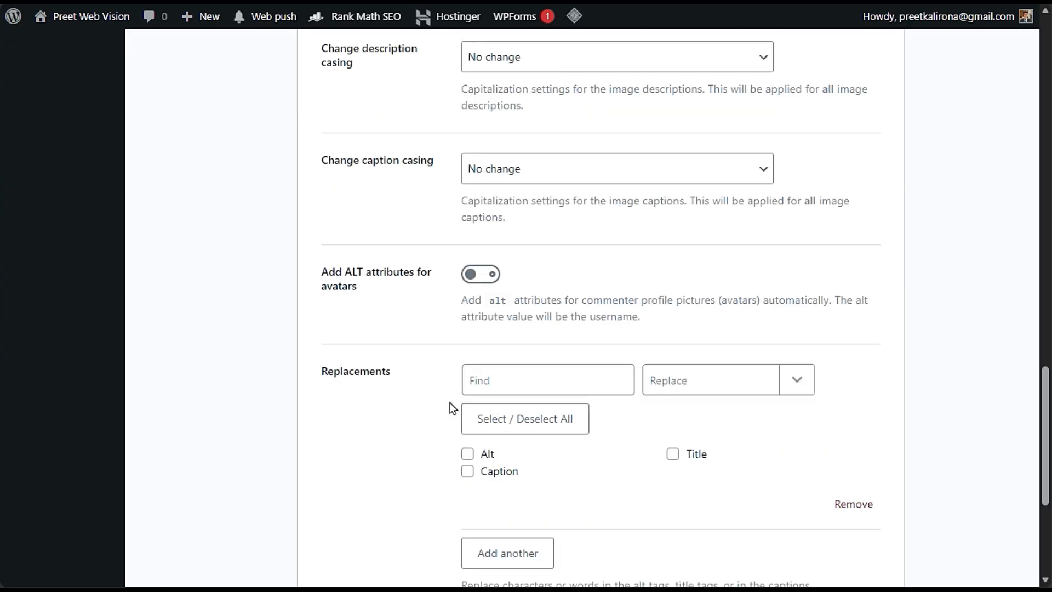
pyautogui.scroll(-5, 433, 367)
pyautogui.scroll(3, 413, 354)
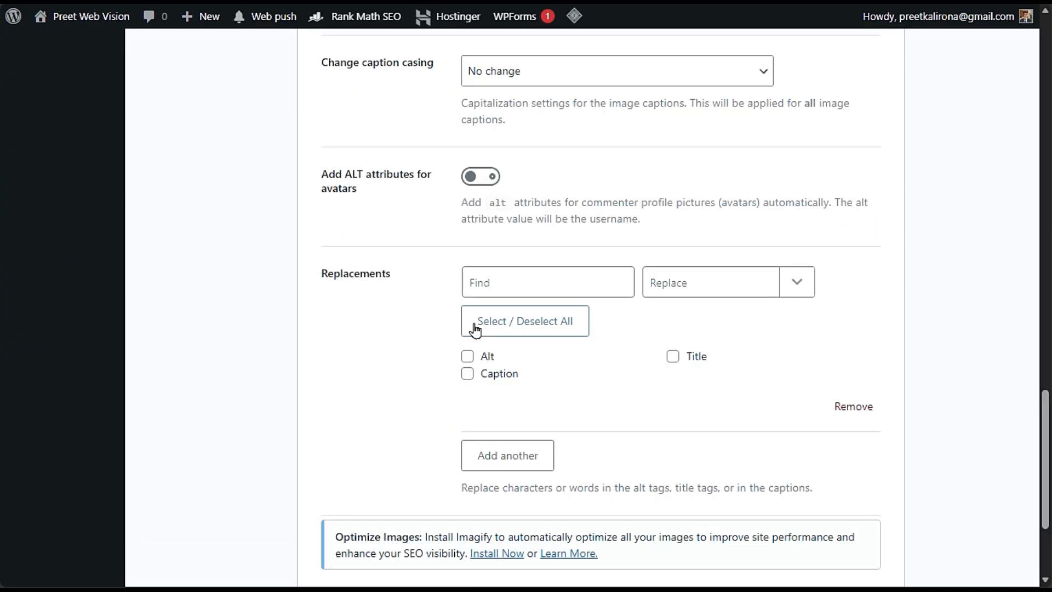
pyautogui.click(466, 356)
# - Go through the Images settings again from the alt attribute format down and view the choices for alt attribute casing
pyautogui.scroll(15, 449, 408)
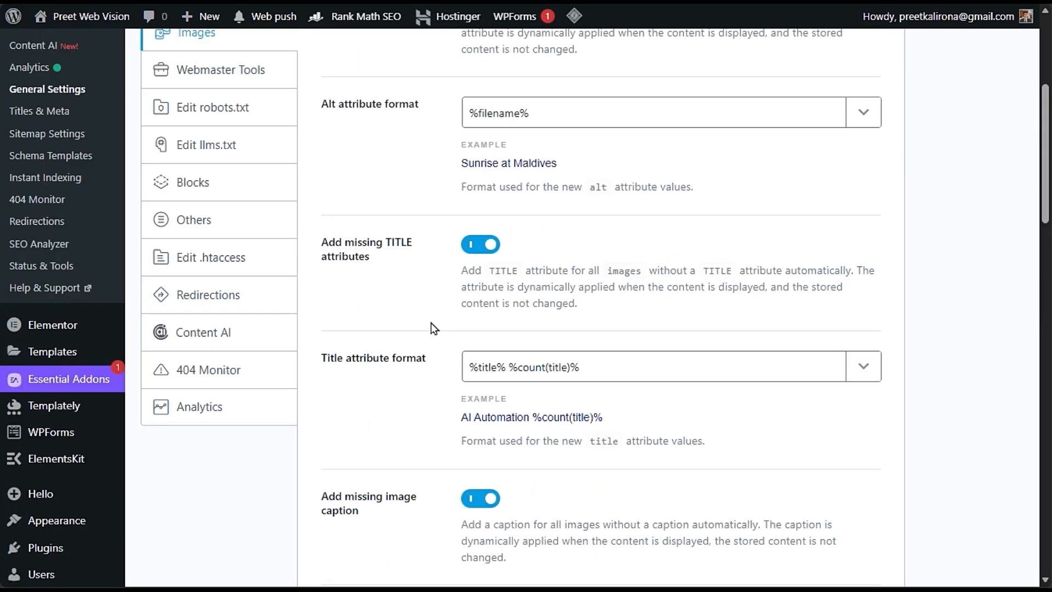
pyautogui.scroll(4, 433, 328)
pyautogui.scroll(-15, 430, 329)
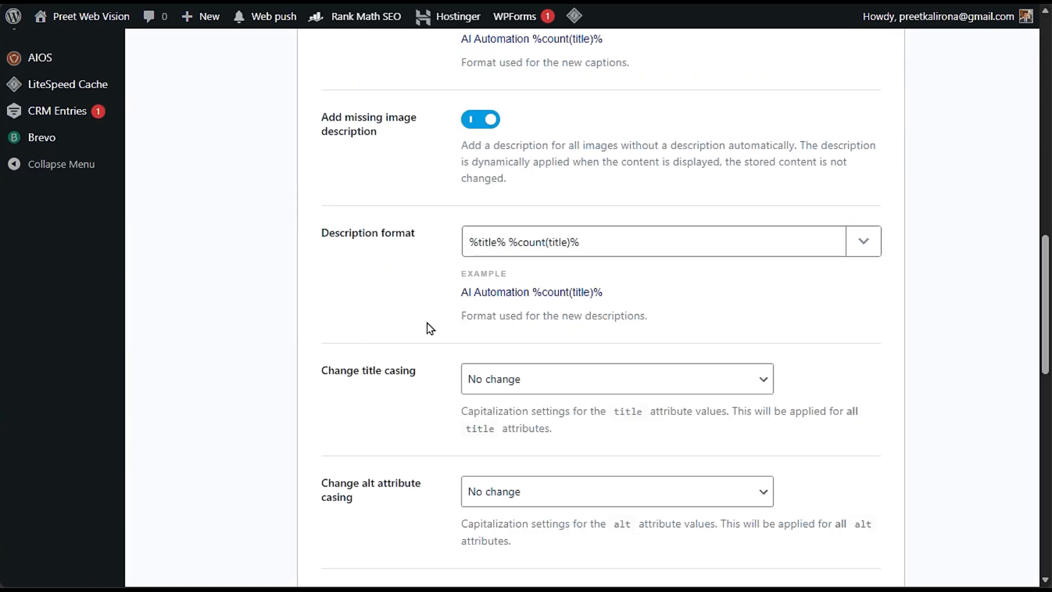
pyautogui.scroll(-15, 427, 325)
pyautogui.scroll(12, 425, 324)
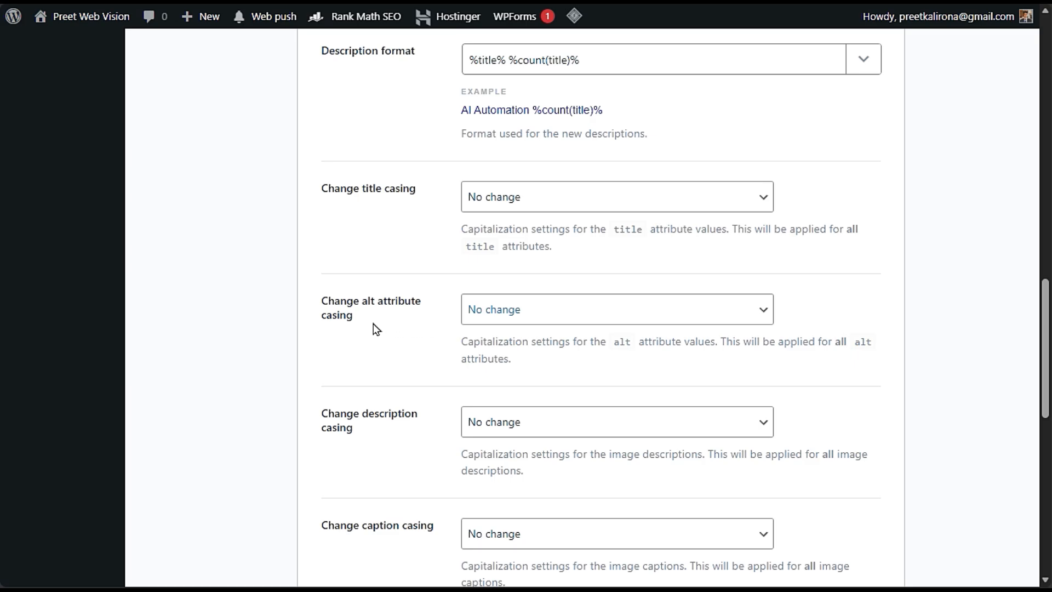
pyautogui.click(643, 309)
pyautogui.click(643, 309)
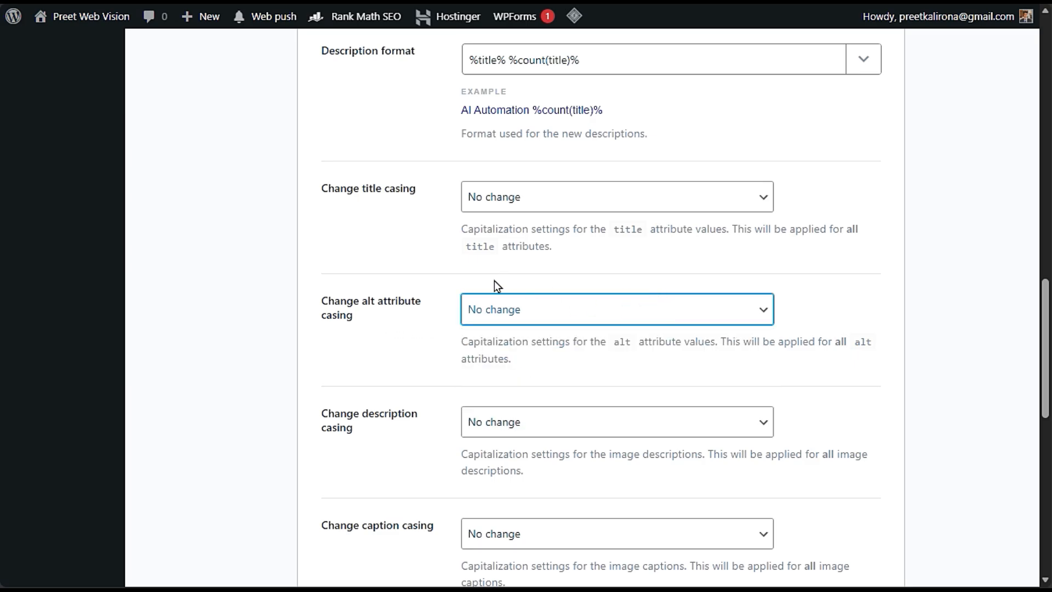
# - Save the changes to the Images settings
pyautogui.scroll(-3, 407, 310)
pyautogui.scroll(-8, 407, 310)
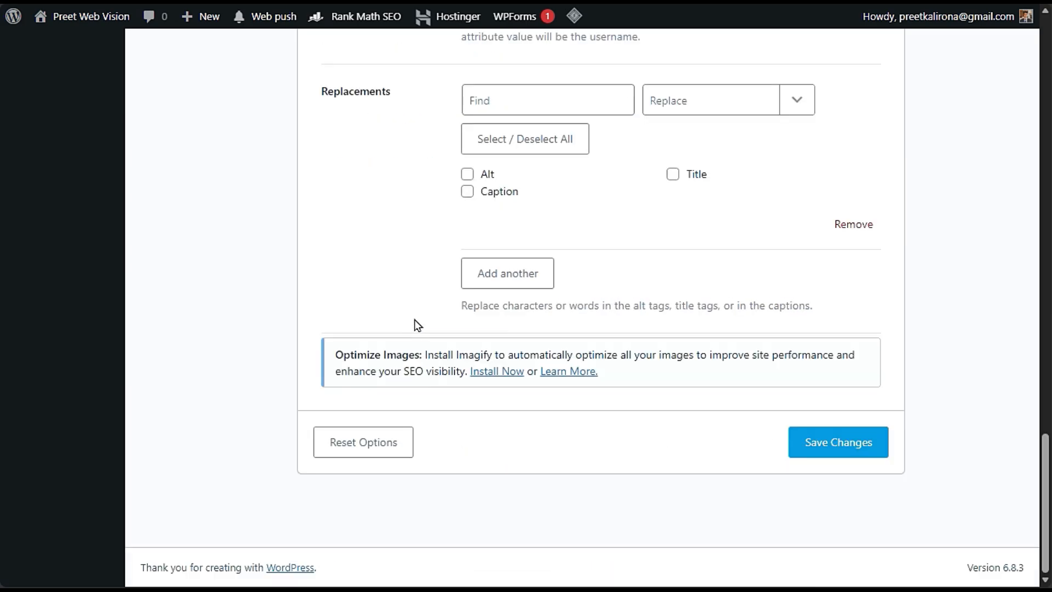
pyautogui.click(868, 437)
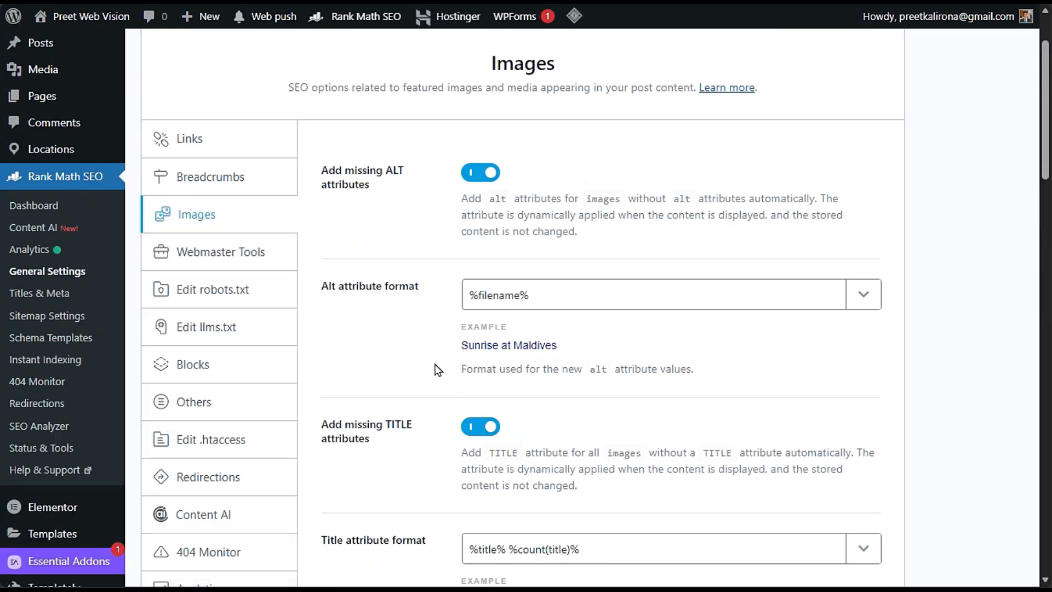
# - Open the Webmaster Tools settings and examine the Google Search Console verification field
pyautogui.click(241, 259)
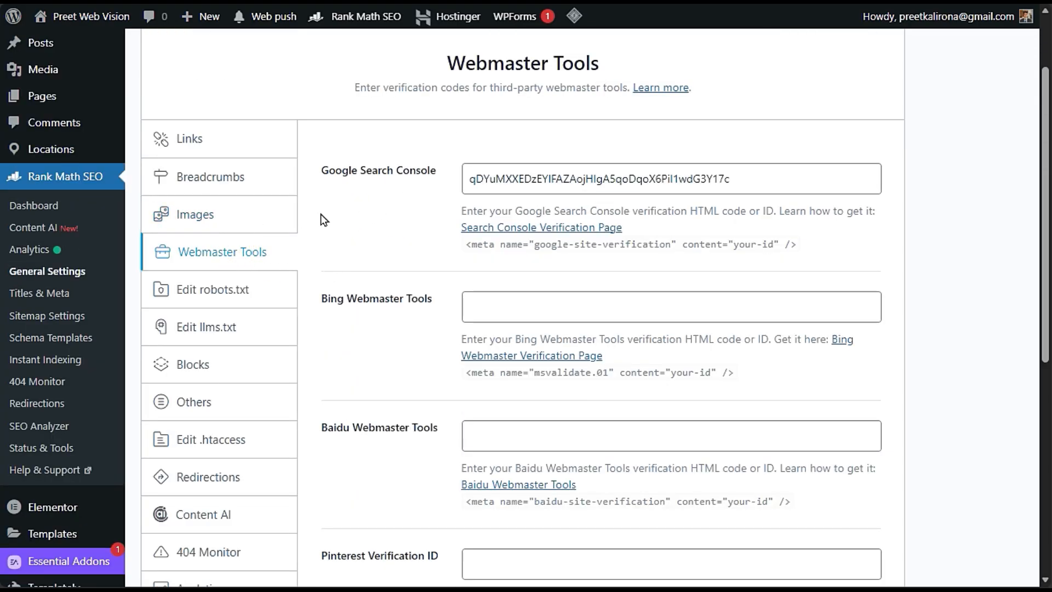
pyautogui.moveTo(312, 173); pyautogui.dragTo(431, 186)
pyautogui.click(466, 239)
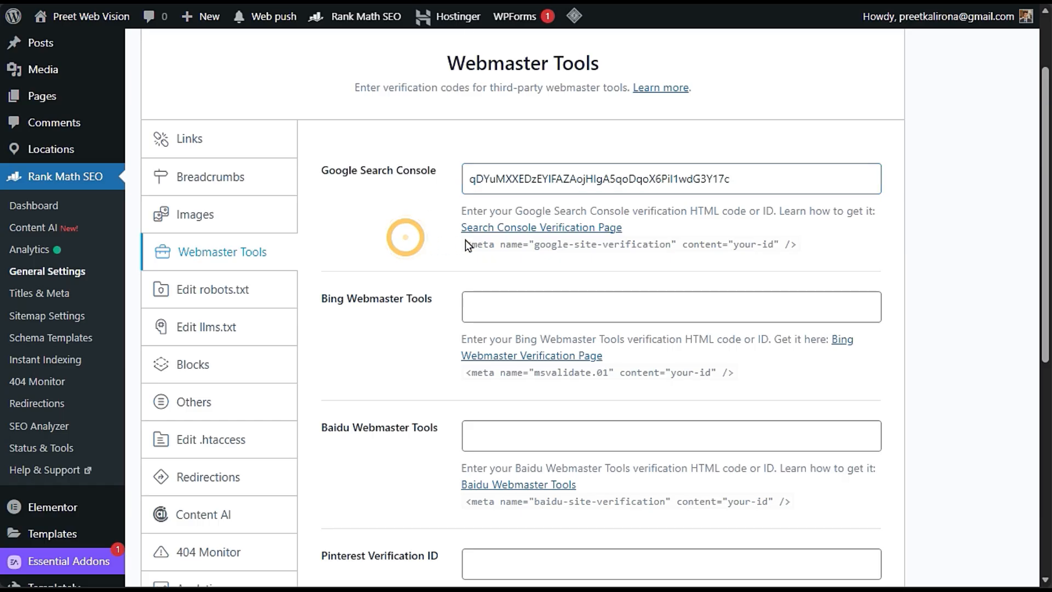
pyautogui.moveTo(759, 176); pyautogui.dragTo(439, 223)
pyautogui.click(418, 236)
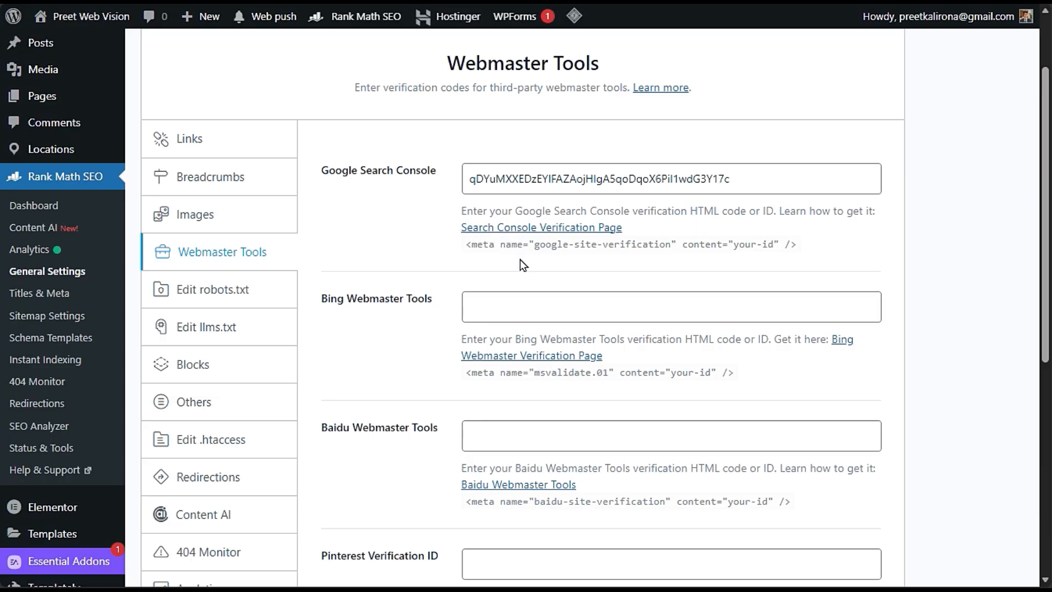
# - Check the Bing Webmaster Tools field and highlight the verification code in the Google Search Console field
pyautogui.click(554, 313)
pyautogui.click(495, 296)
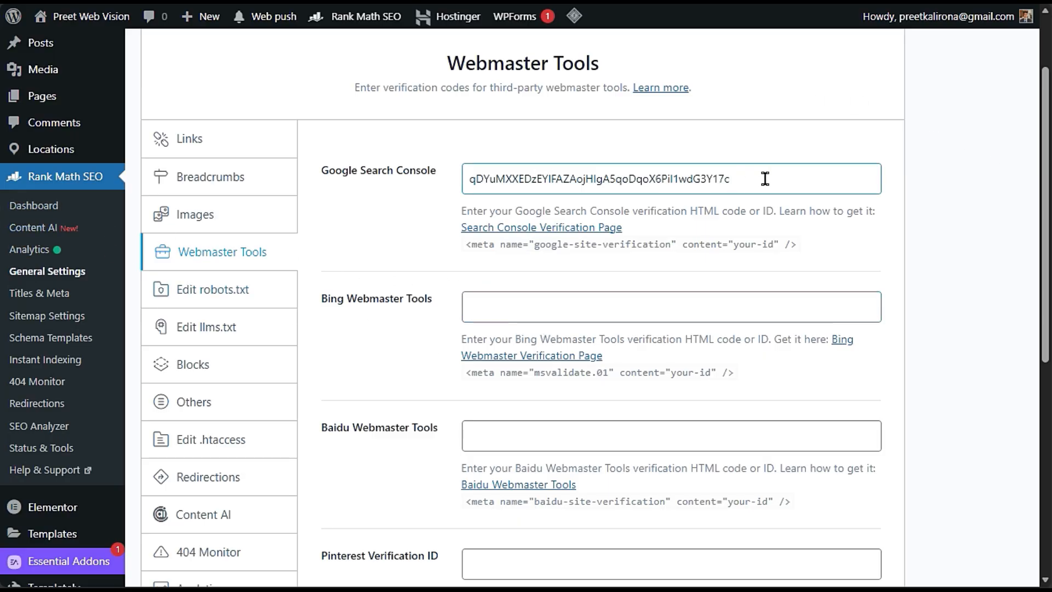
pyautogui.moveTo(764, 178); pyautogui.dragTo(402, 221)
pyautogui.click(402, 221)
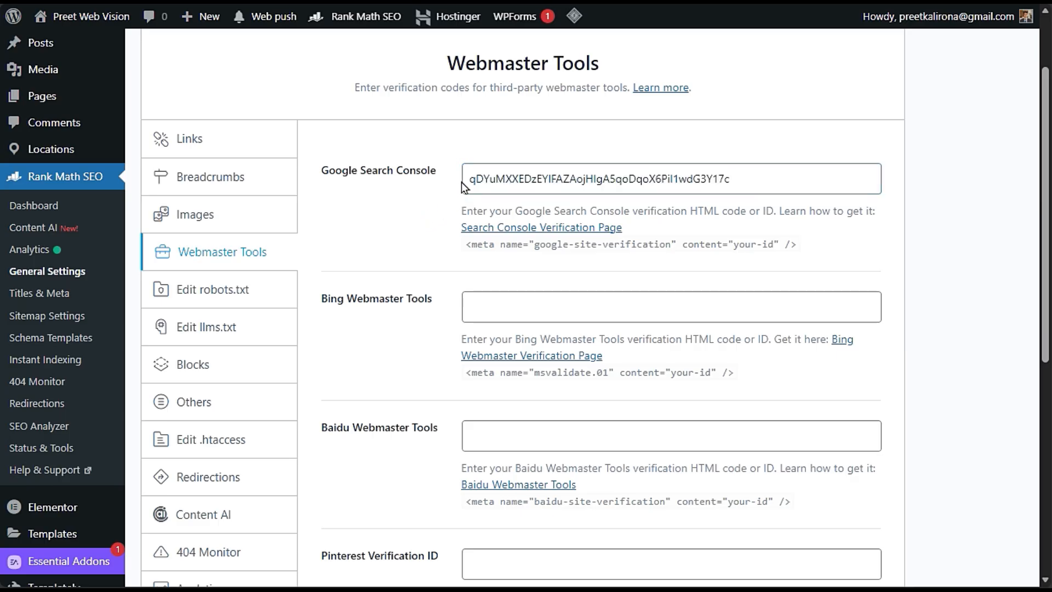
pyautogui.moveTo(465, 178); pyautogui.dragTo(776, 178)
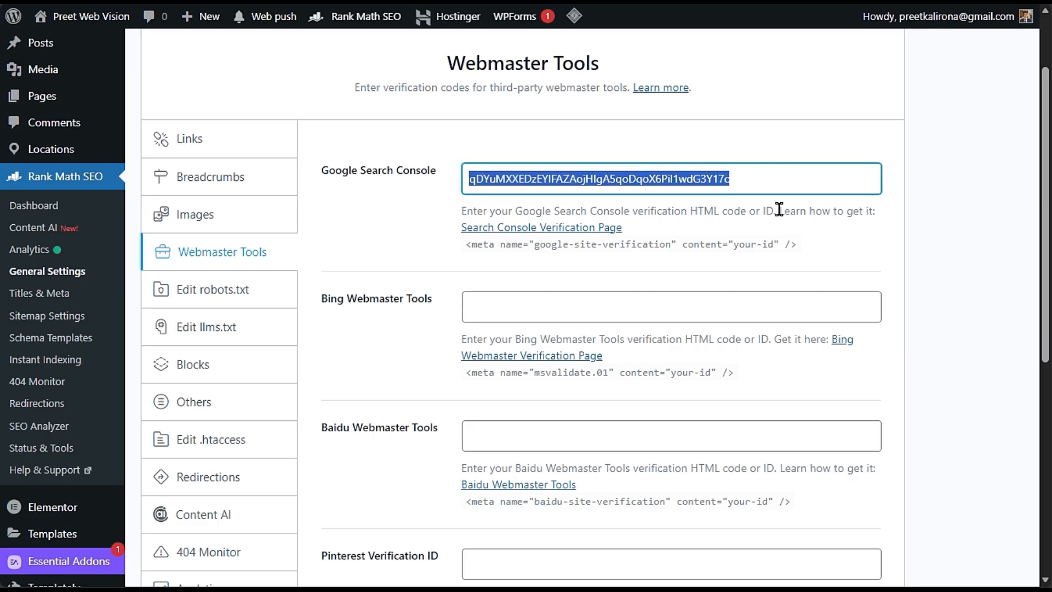
# - Switch to Google Search Console, view the Domain and URL prefix options for adding a property, and cancel
pyautogui.moveTo(2, 197)
pyautogui.click(55, 190)
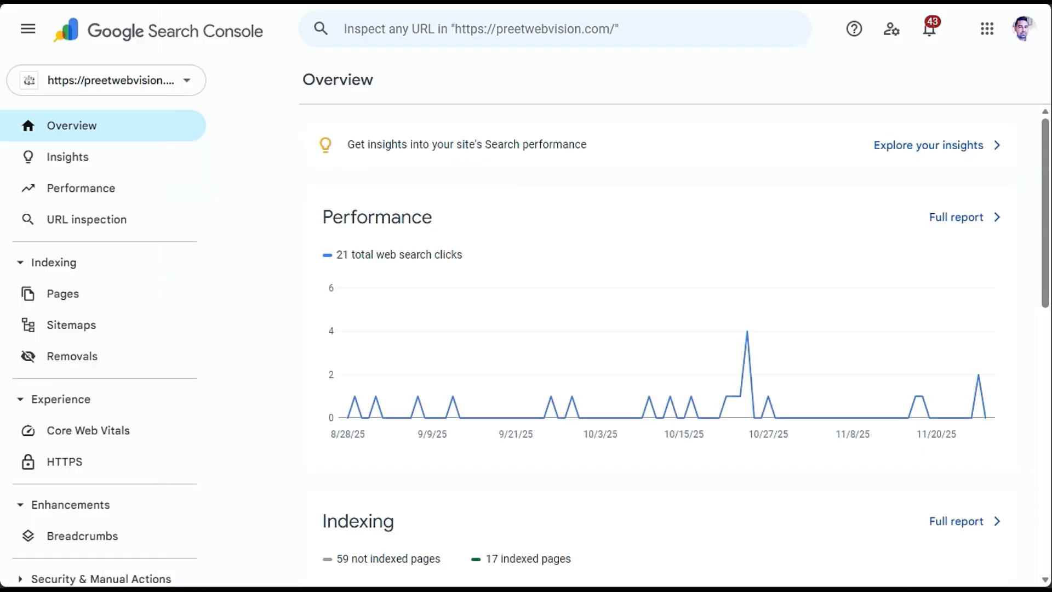
pyautogui.click(164, 85)
pyautogui.click(108, 483)
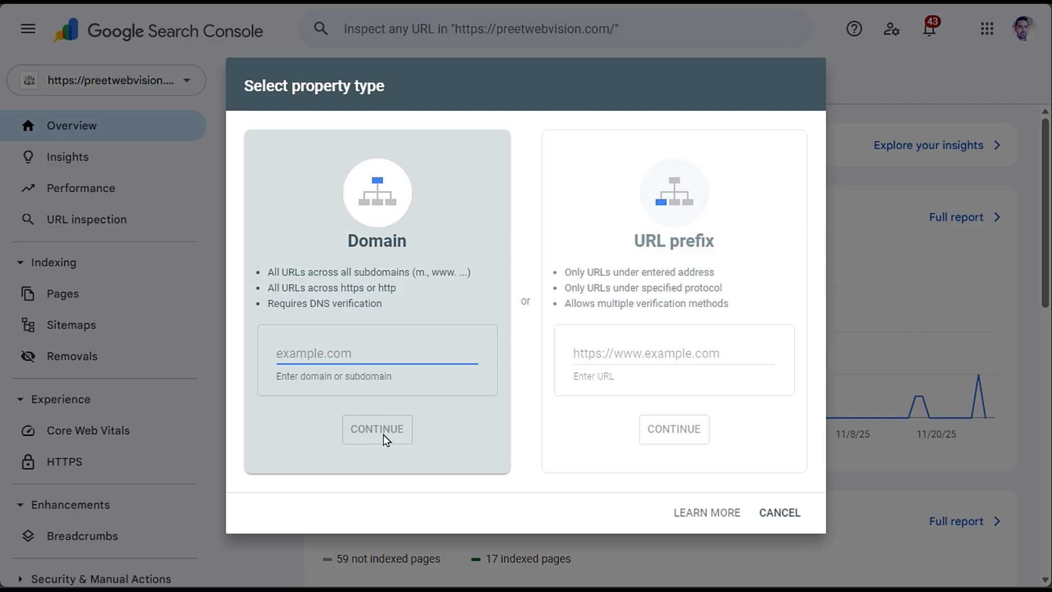
pyautogui.click(795, 515)
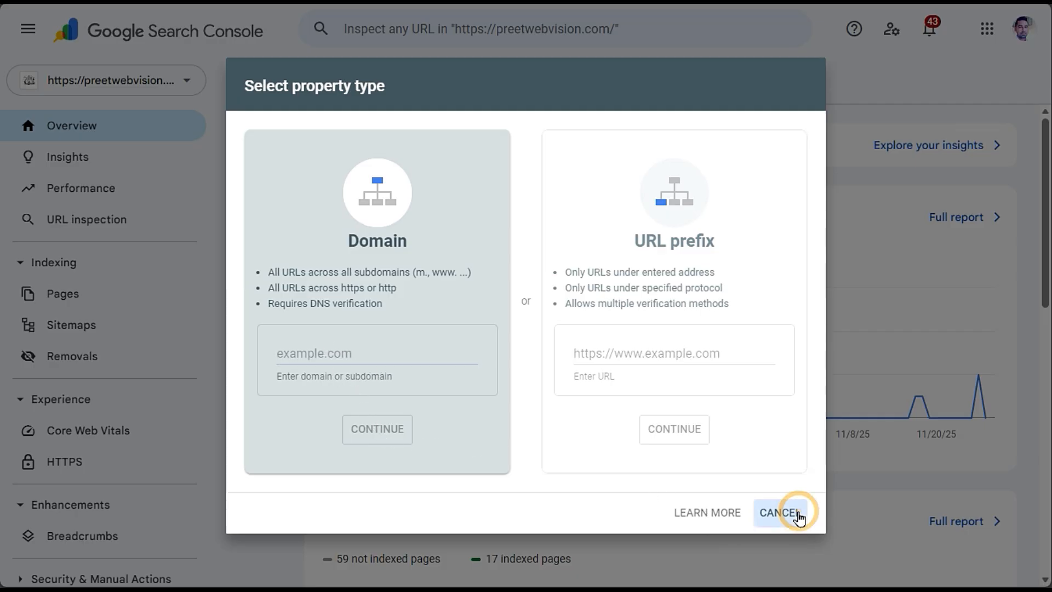
# - Return to the Webmaster Tools settings and examine the google-site-verification meta tag example beneath the Google Search Console field
pyautogui.moveTo(1, 105)
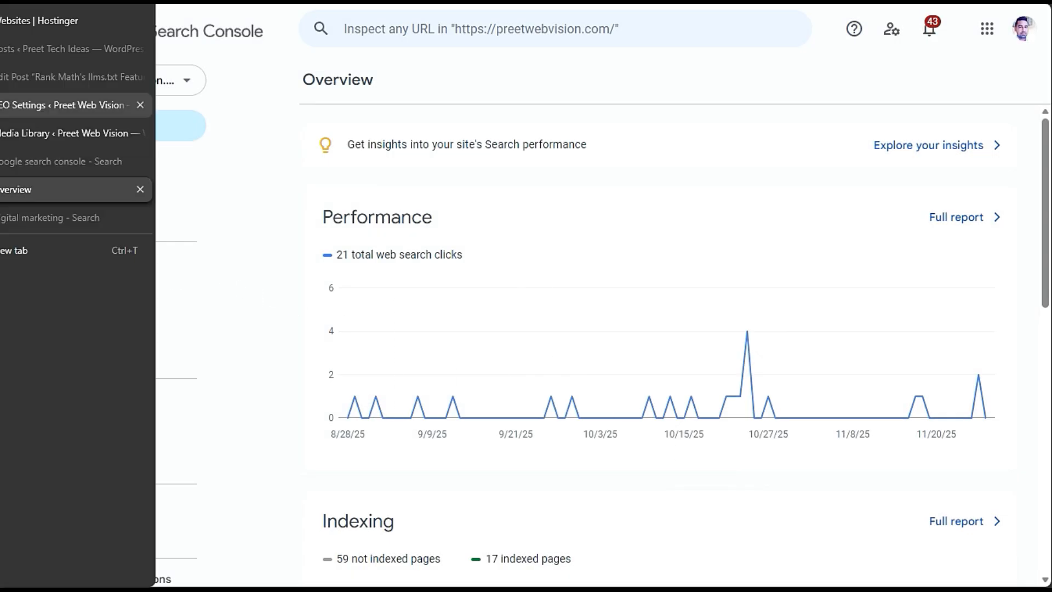
pyautogui.click(66, 105)
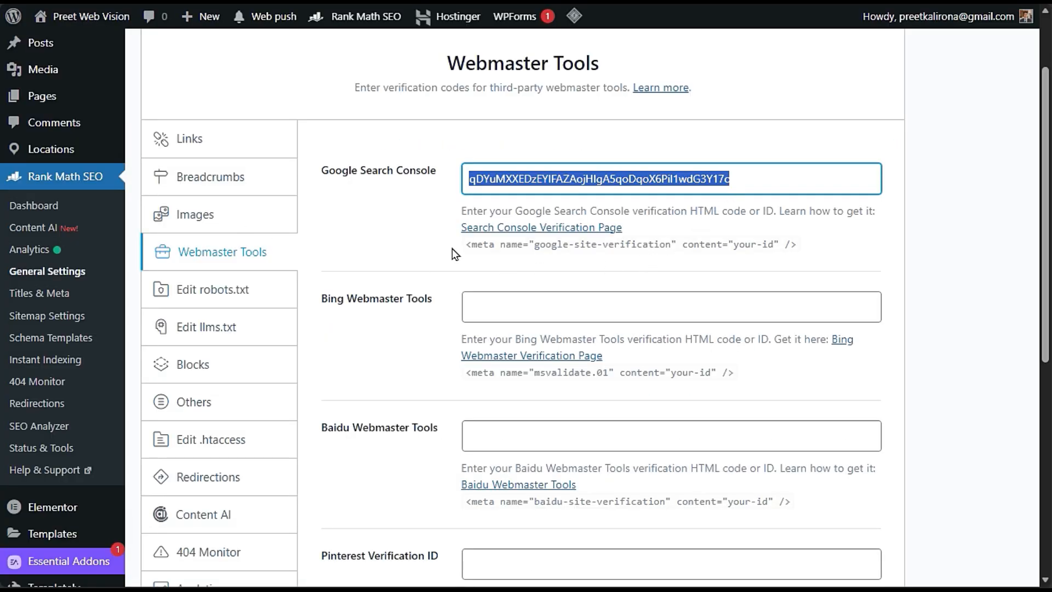
pyautogui.tripleClick(466, 249)
pyautogui.moveTo(462, 251)
pyautogui.mouseDown()
pyautogui.moveTo(587, 272)
pyautogui.moveTo(779, 281)
pyautogui.moveTo(814, 260)
pyautogui.moveTo(448, 240)
pyautogui.mouseUp()
pyautogui.click(821, 251)
pyautogui.click(512, 176)
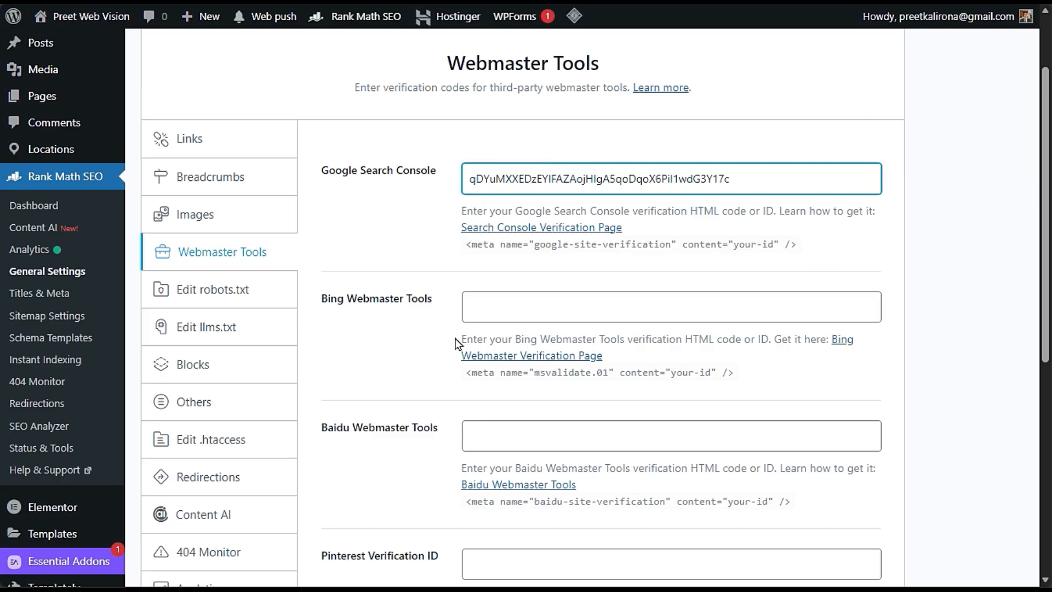
# - Review the remaining webmaster verification fields, including Bing and Baidu, without entering anything
pyautogui.scroll(-6, 459, 344)
pyautogui.scroll(3, 306, 348)
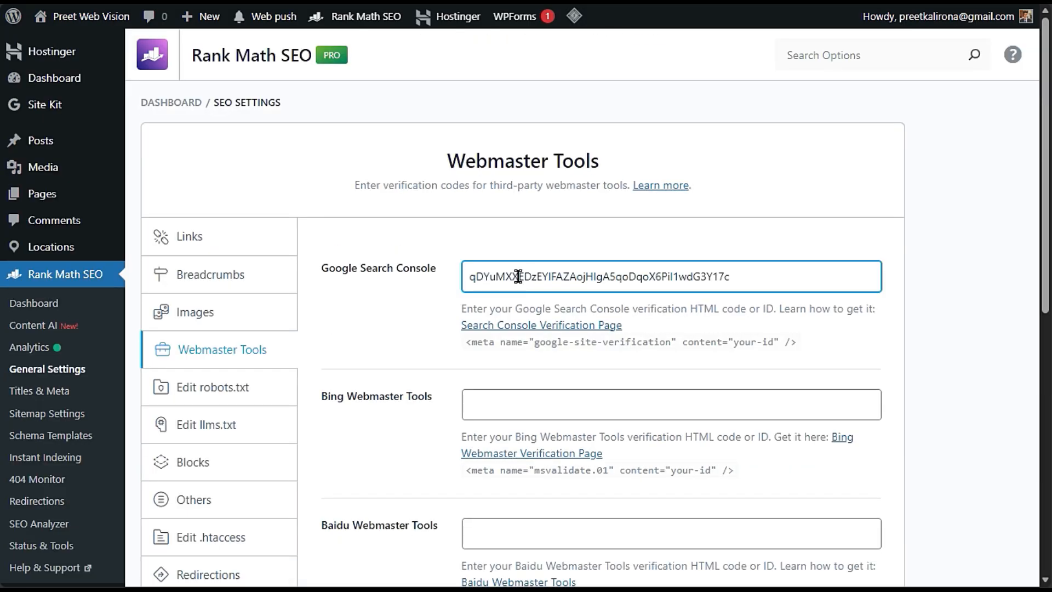
pyautogui.scroll(-3, 517, 277)
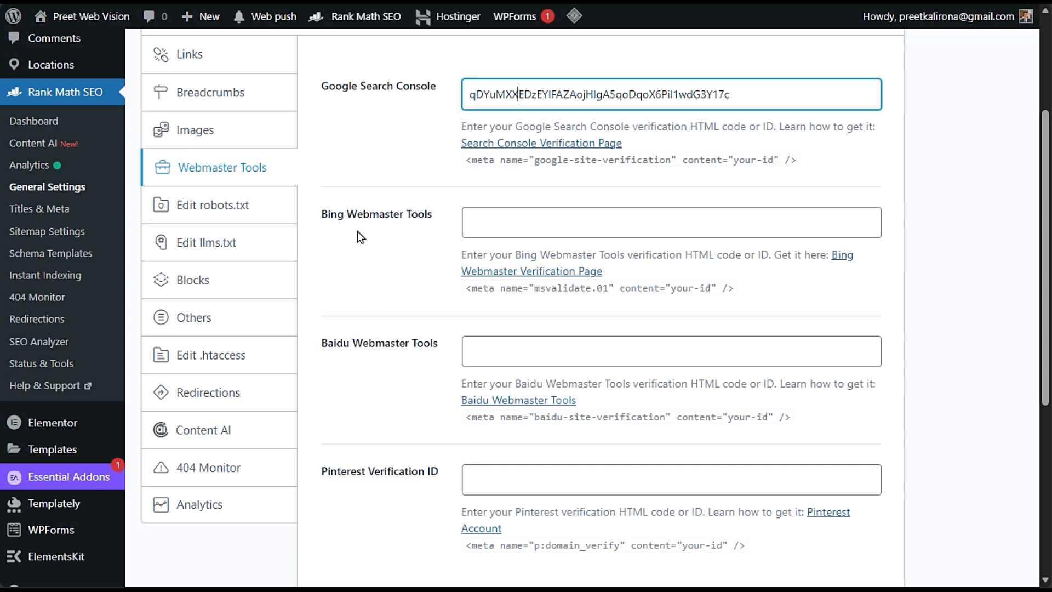
pyautogui.click(570, 222)
pyautogui.click(562, 357)
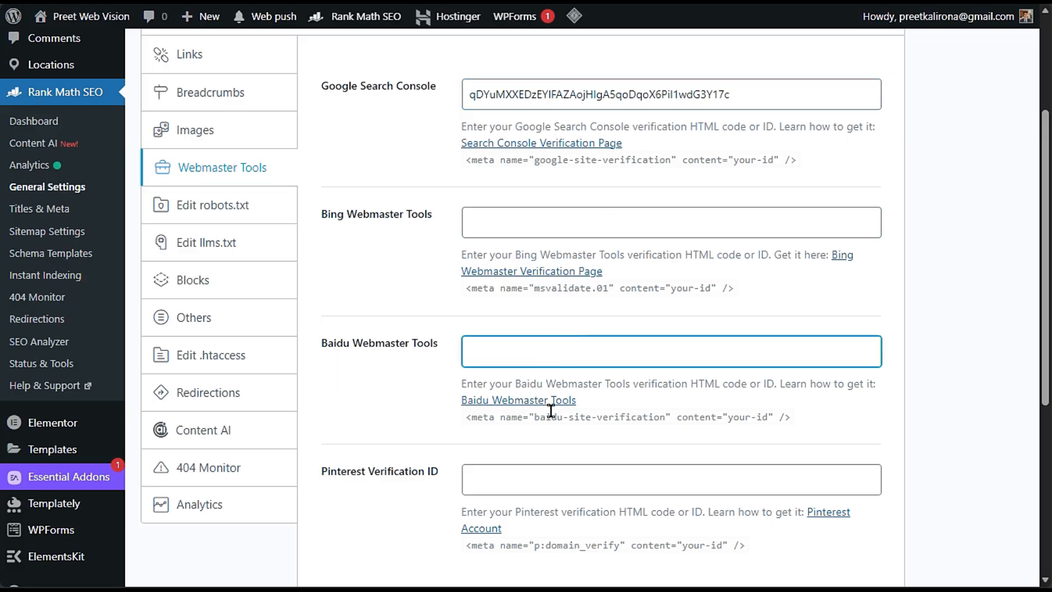
# - Leave the webmaster verification fields, open the robots.txt settings and review the rules in the tester
pyautogui.scroll(-4, 548, 412)
pyautogui.scroll(4, 513, 411)
pyautogui.scroll(3, 447, 405)
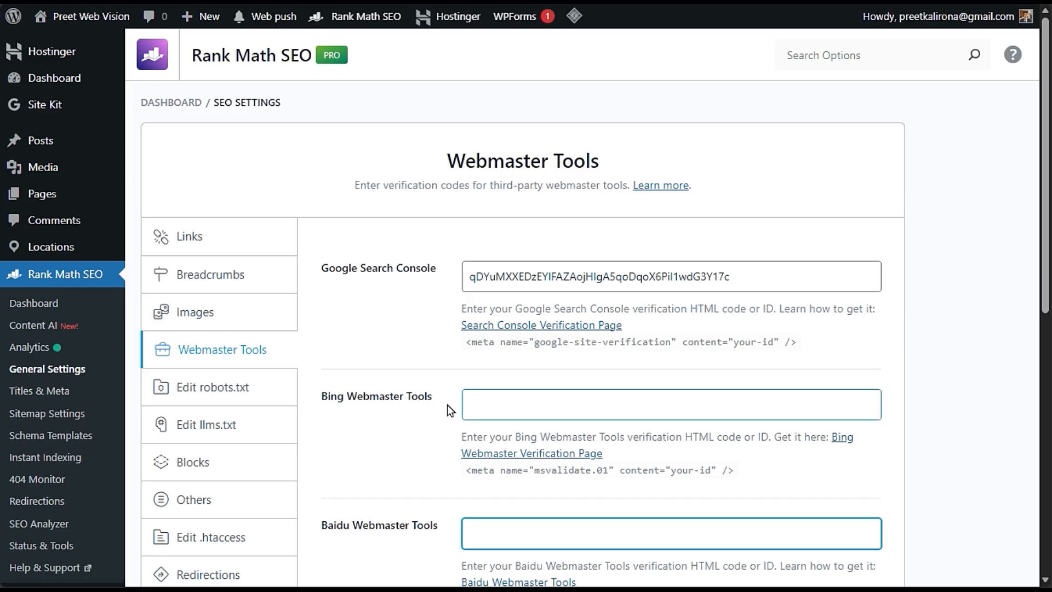
pyautogui.scroll(-3, 450, 414)
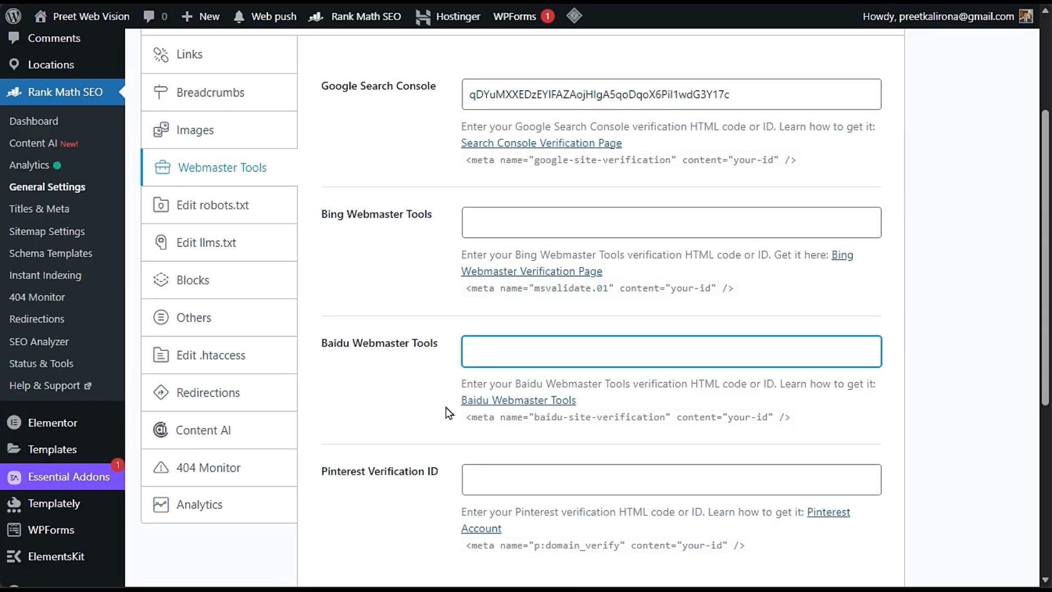
pyautogui.click(208, 210)
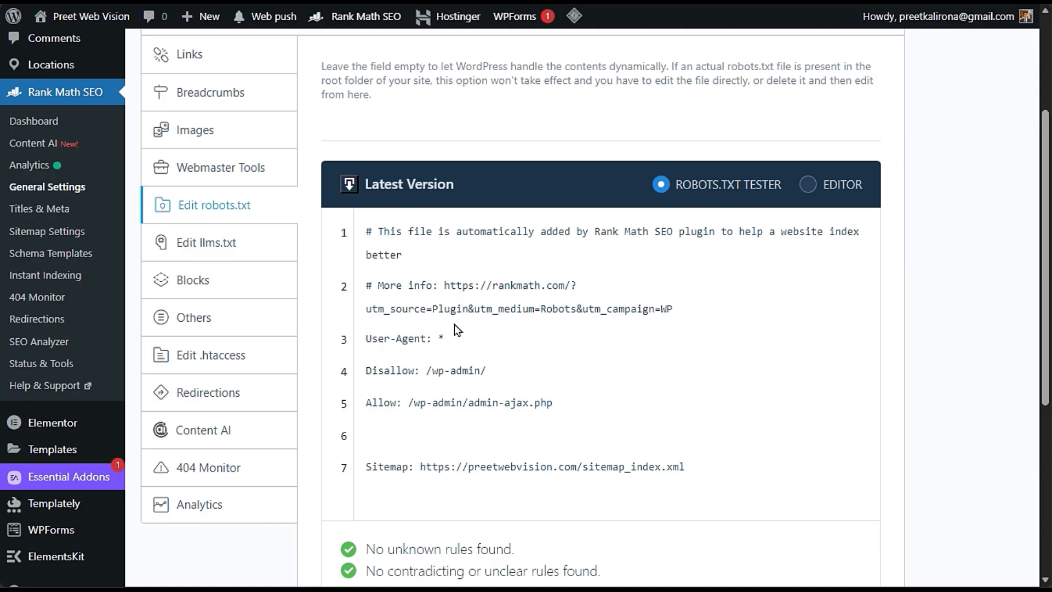
pyautogui.scroll(-6, 413, 395)
pyautogui.scroll(3, 942, 432)
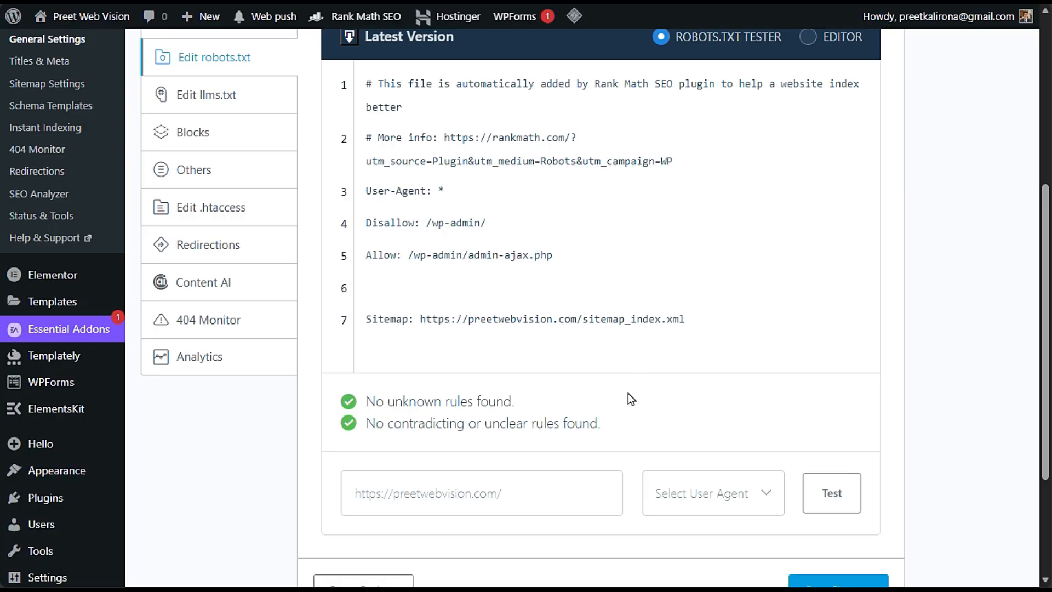
pyautogui.scroll(3, 624, 403)
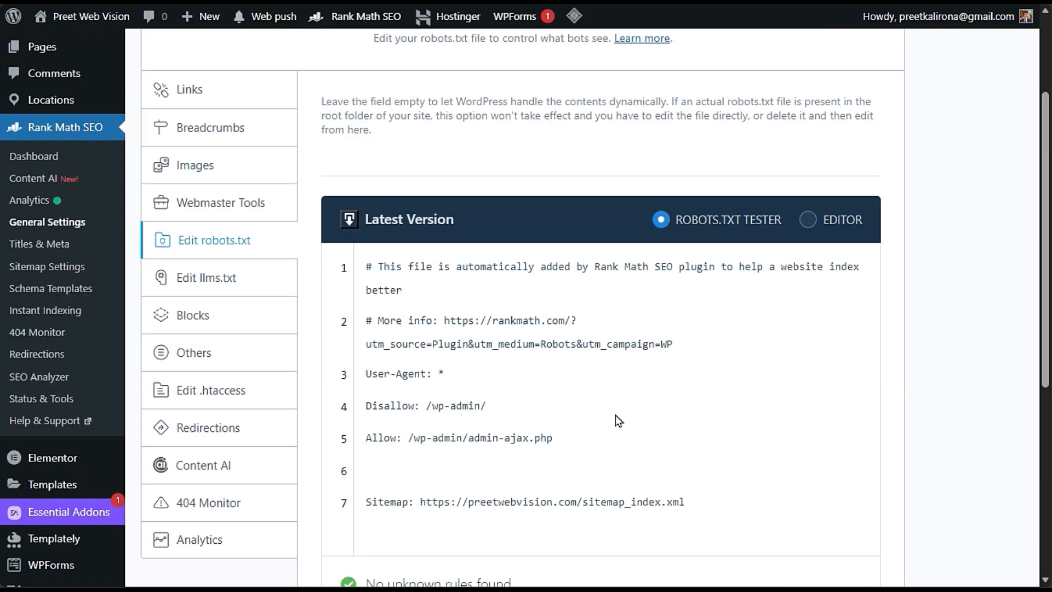
# - Switch the robots.txt view to the editor and highlight its rules and the sitemap URL without editing them
pyautogui.click(808, 224)
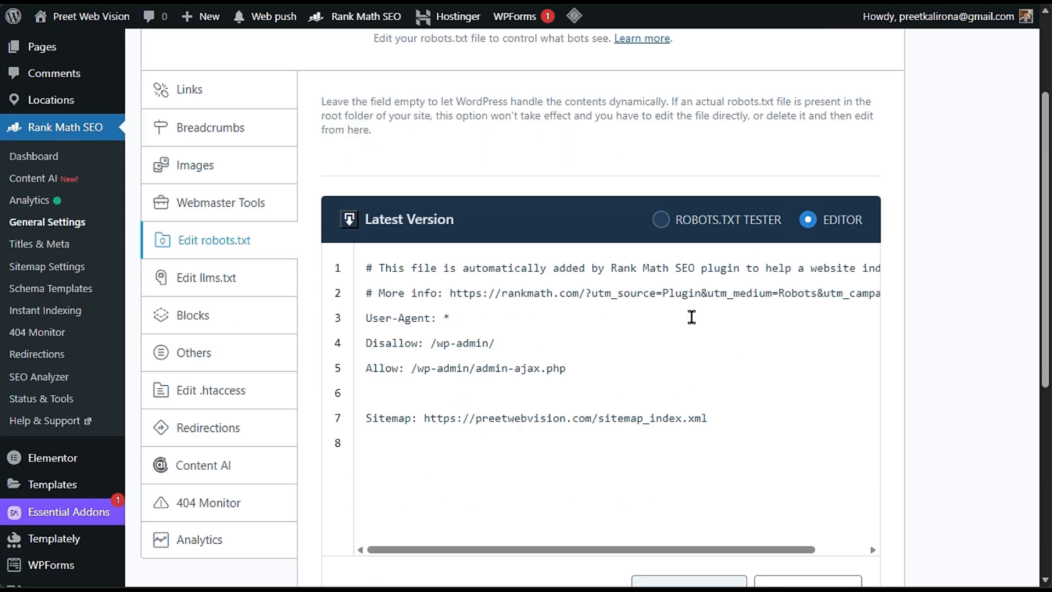
pyautogui.scroll(-3, 738, 369)
pyautogui.moveTo(713, 235); pyautogui.dragTo(334, 84)
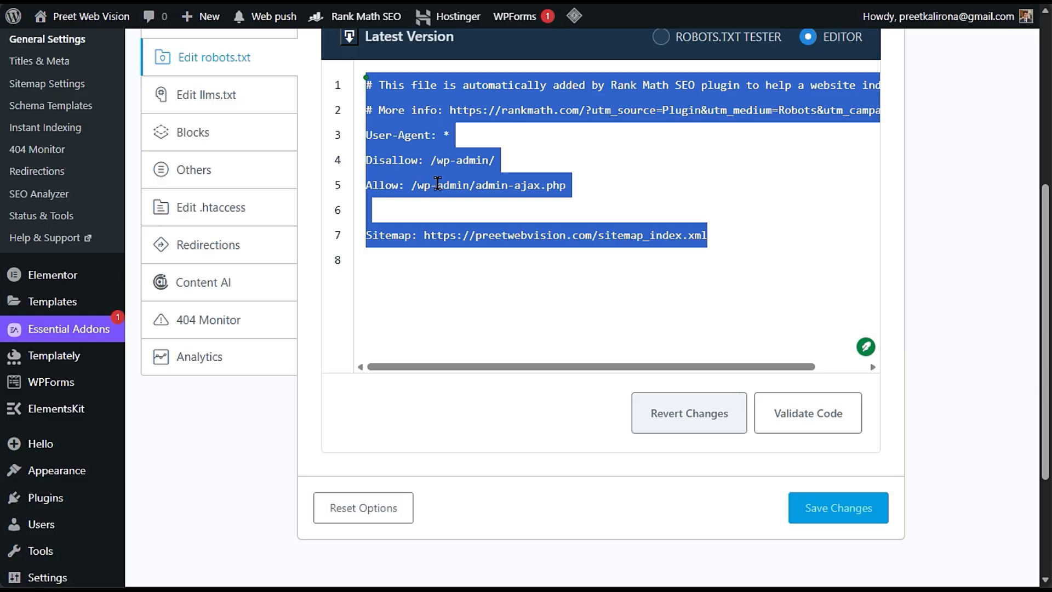
pyautogui.click(433, 213)
pyautogui.scroll(3, 615, 326)
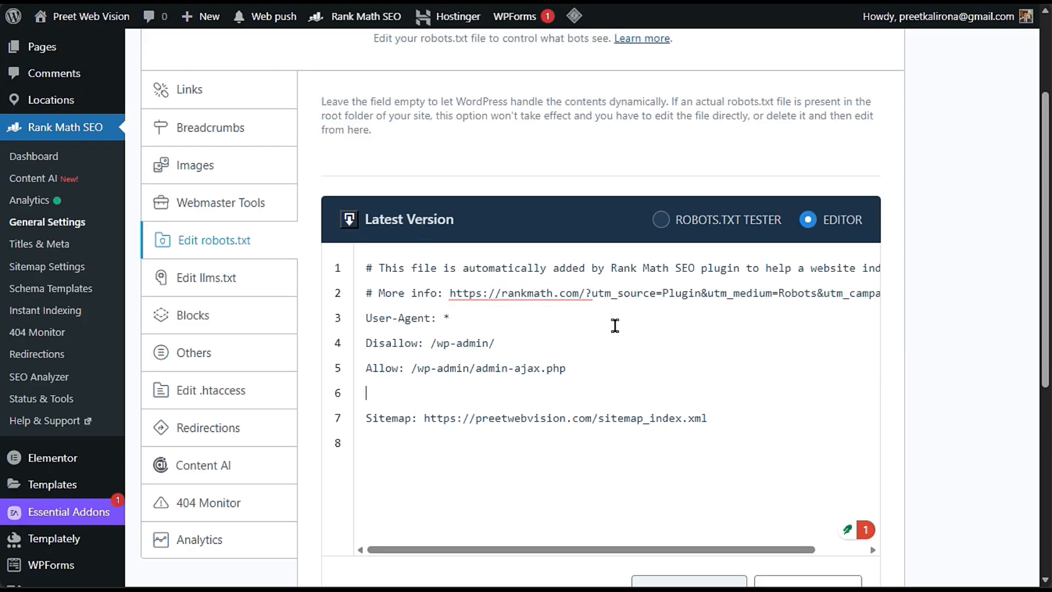
pyautogui.moveTo(498, 290)
pyautogui.moveTo(430, 417); pyautogui.dragTo(707, 424)
pyautogui.click(728, 451)
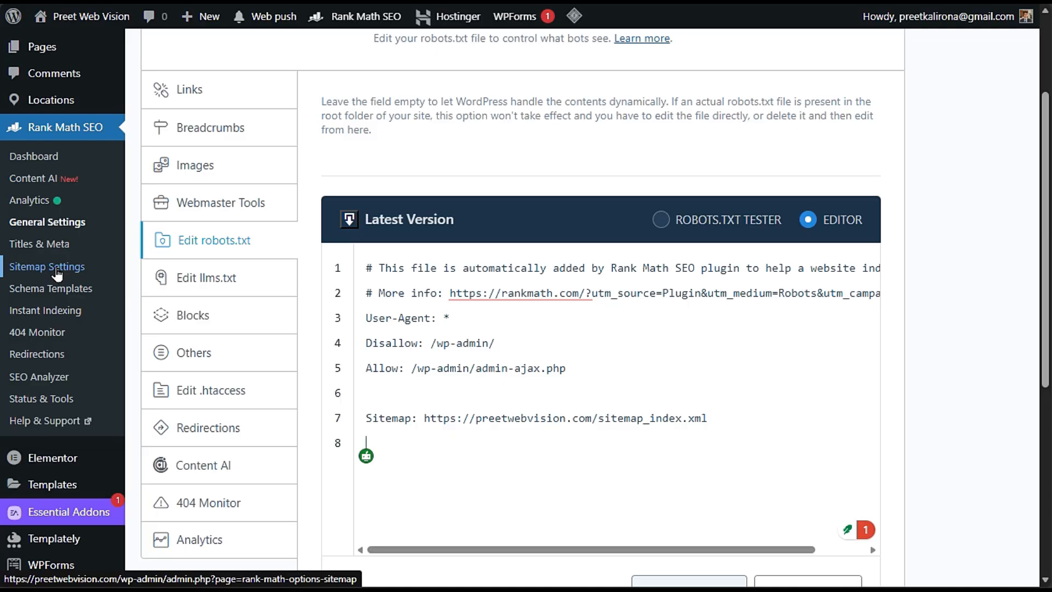
# - Open the llms.txt settings, view the site's llms.txt file in its own tab, and close that tab
pyautogui.click(218, 279)
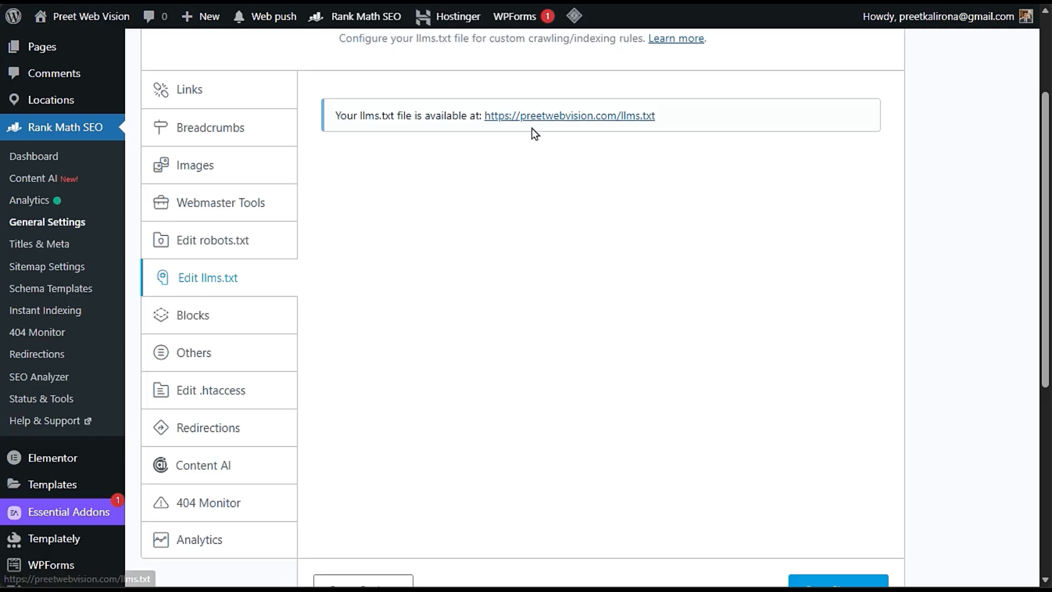
pyautogui.click(563, 118)
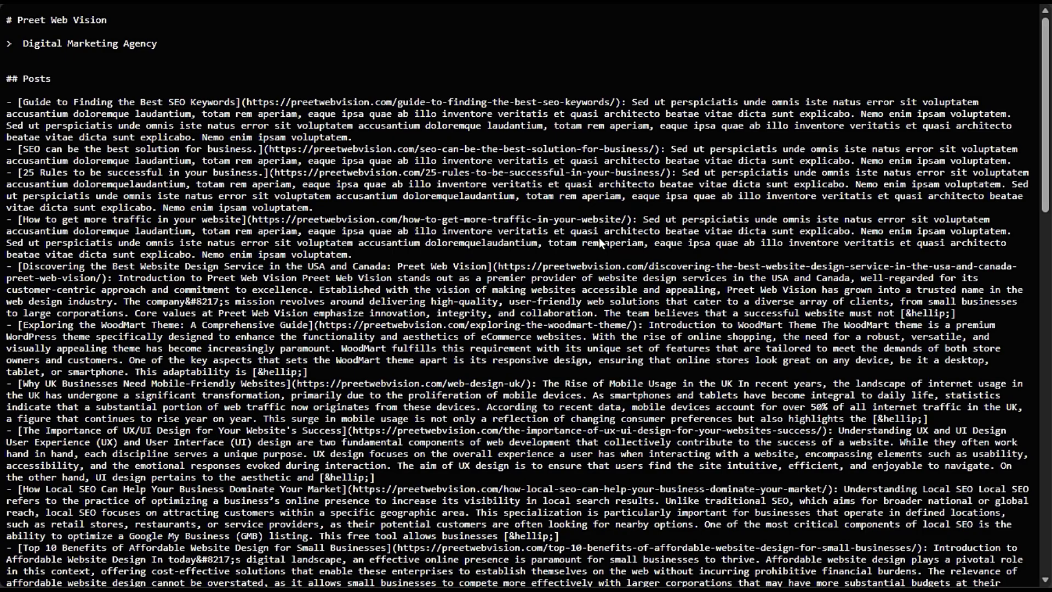
pyautogui.scroll(-5, 350, 267)
pyautogui.scroll(16, 345, 273)
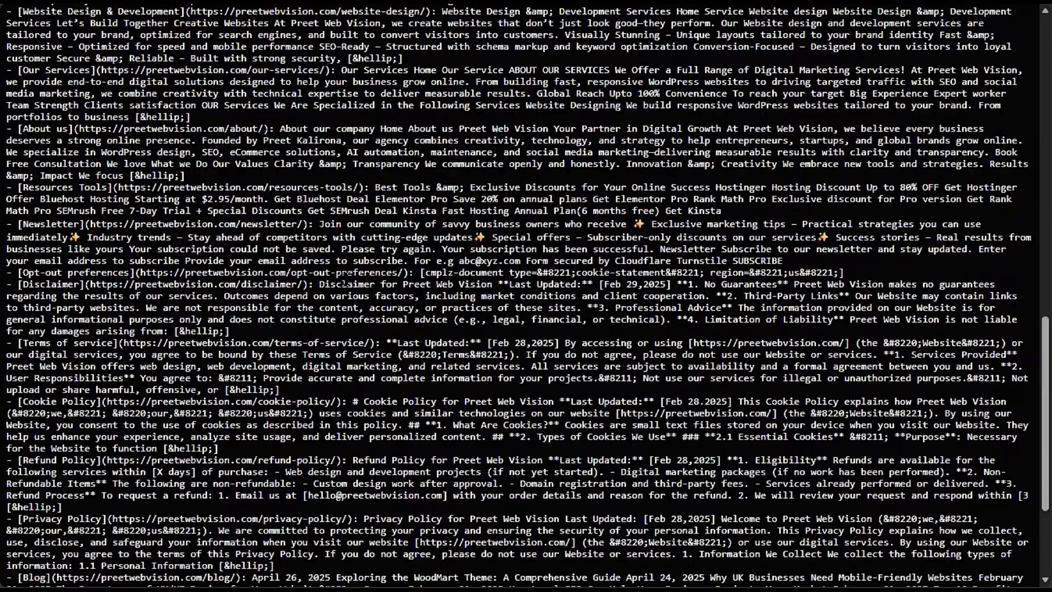
pyautogui.click(3, 105)
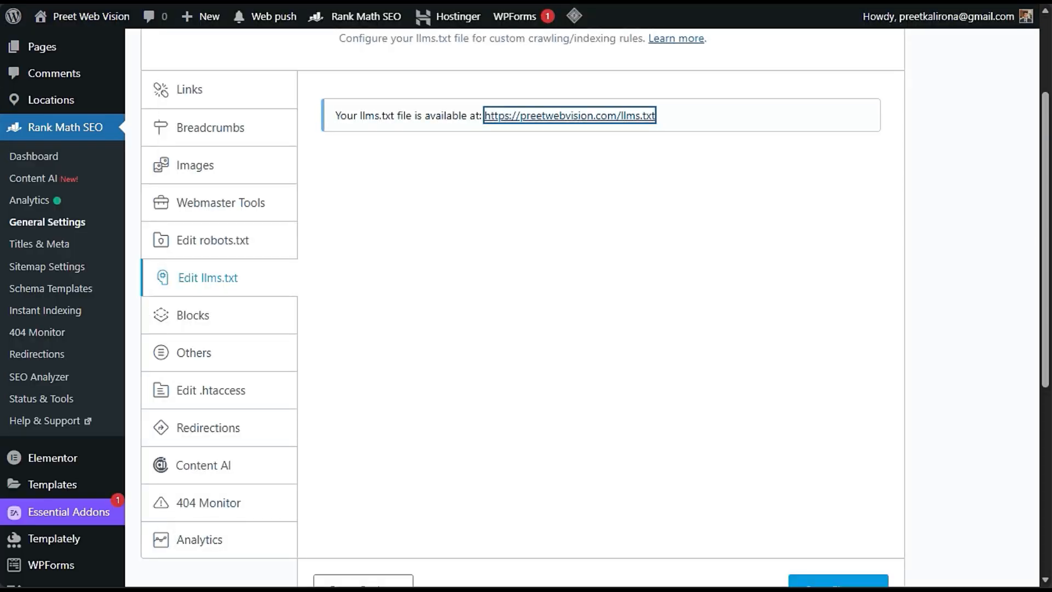
pyautogui.click(667, 222)
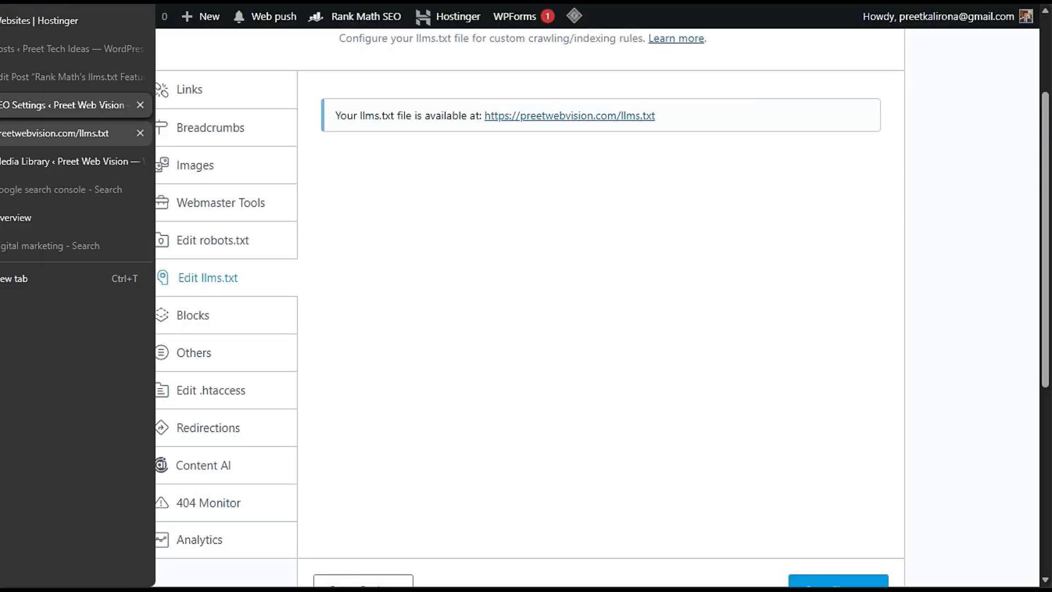
pyautogui.click(5, 133)
pyautogui.hotkey('ctrl', 'w')
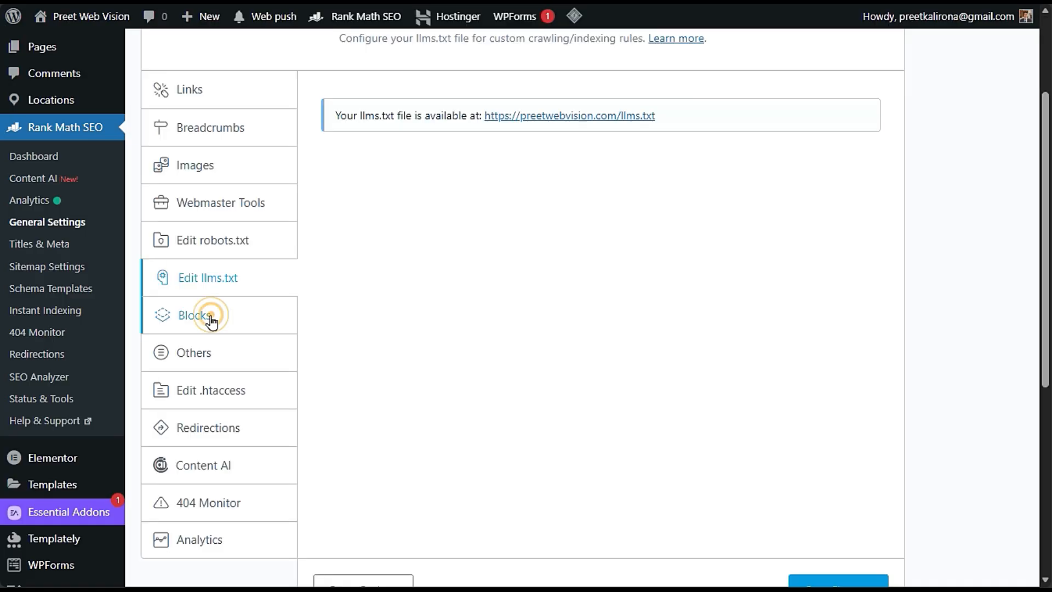
# - Review the Blocks, Others and Edit .htaccess settings, highlighting the warning about editing the htaccess file
pyautogui.click(210, 318)
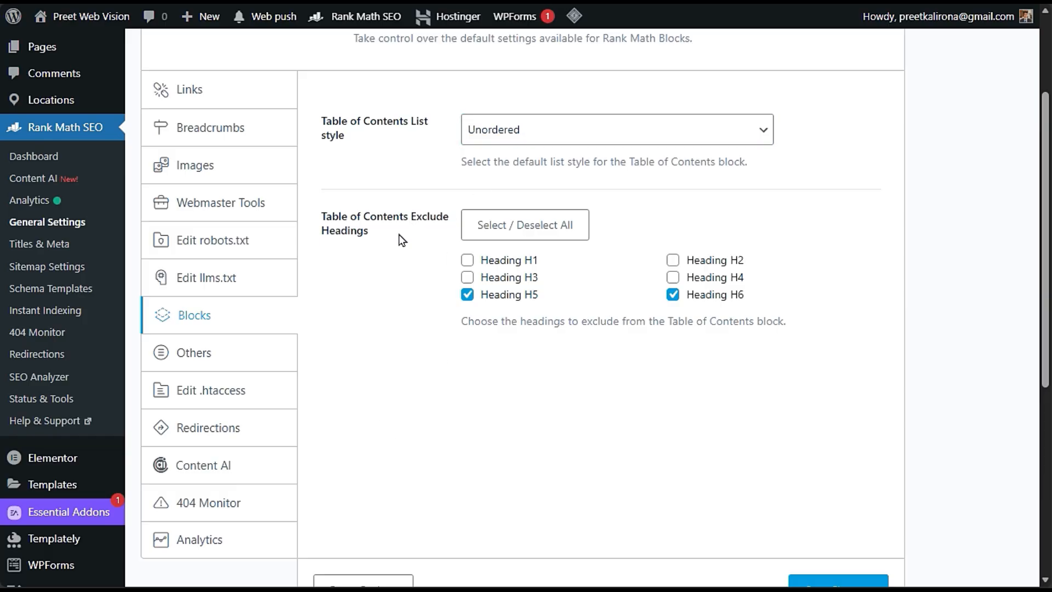
pyautogui.click(227, 353)
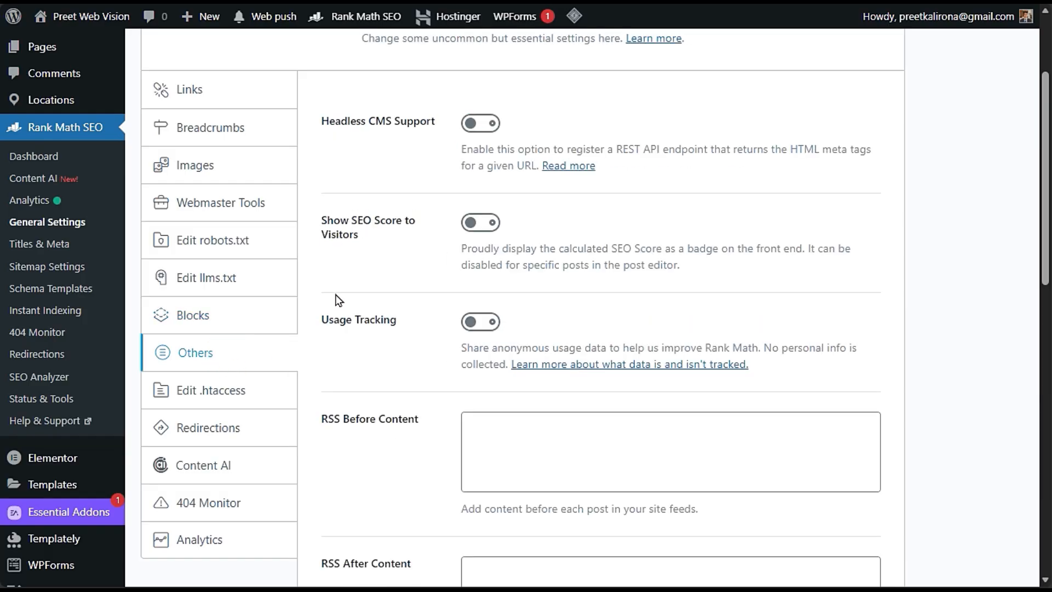
pyautogui.scroll(-3, 340, 315)
pyautogui.scroll(-6, 349, 344)
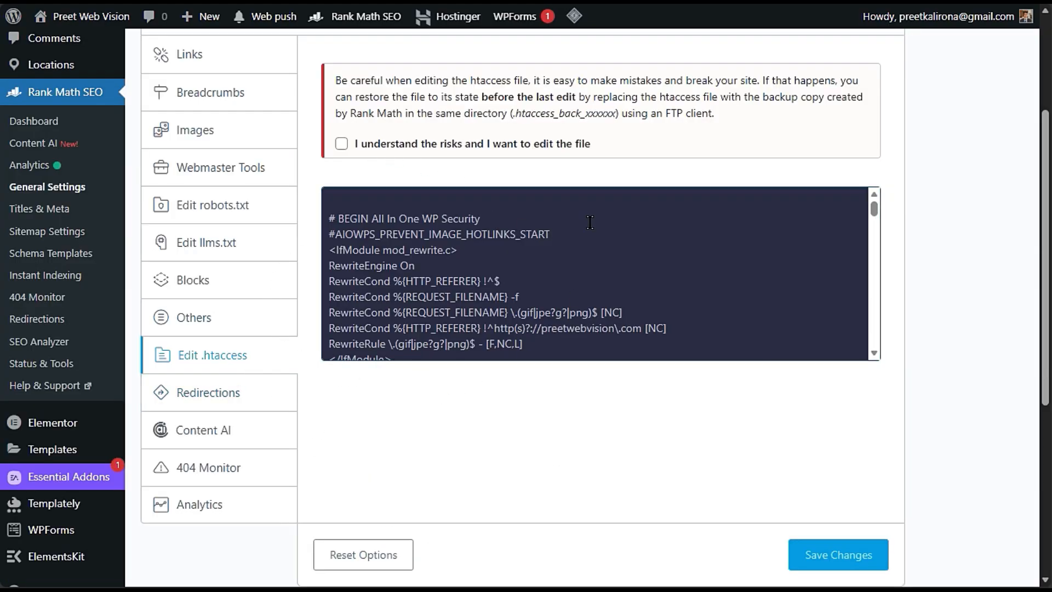
pyautogui.moveTo(717, 113); pyautogui.dragTo(335, 80)
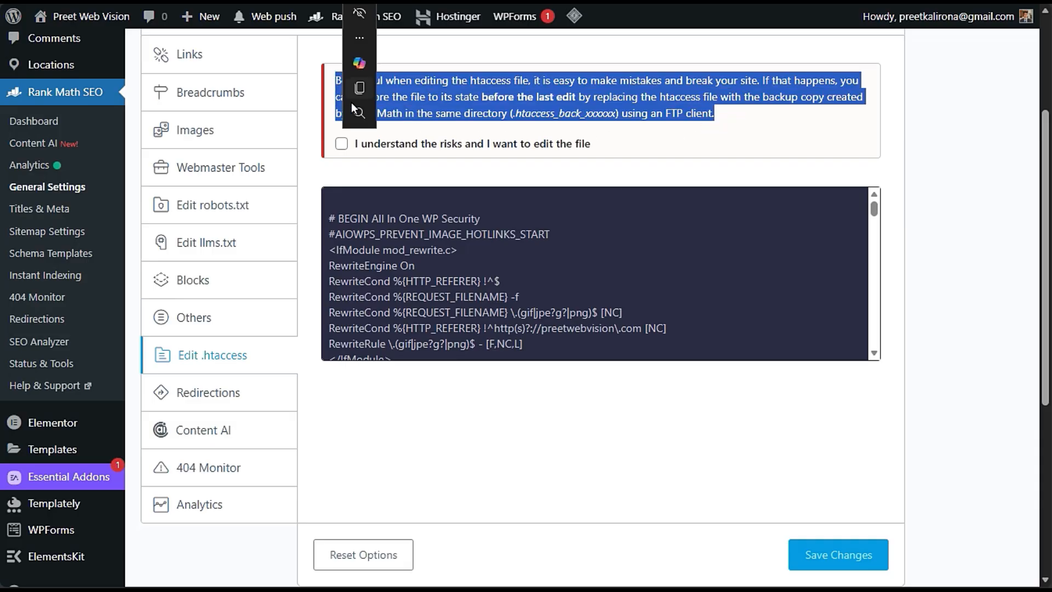
pyautogui.click(664, 175)
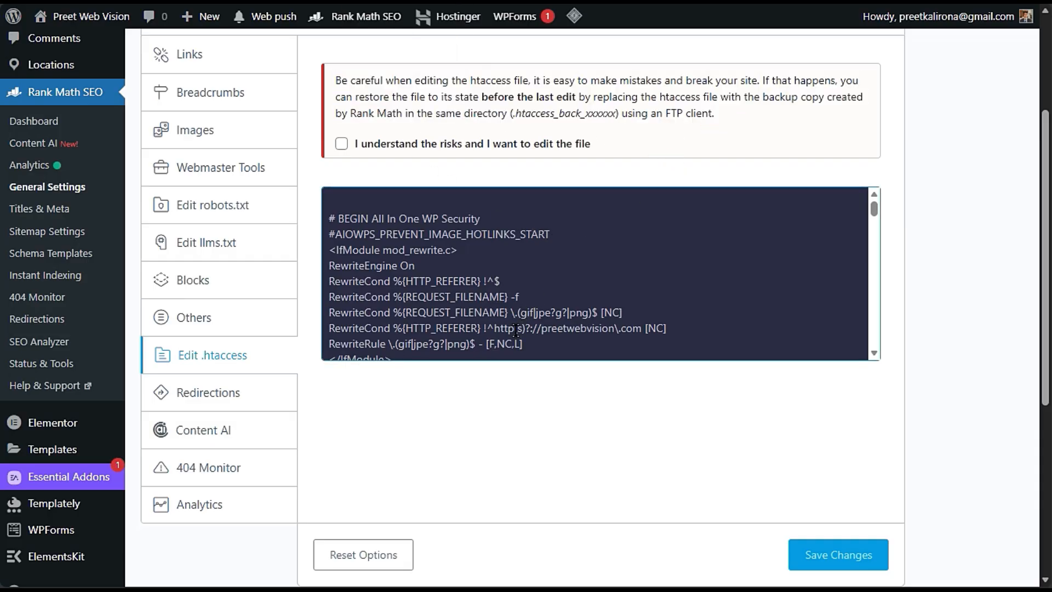
# - Open the Redirections settings and compare the fallback behavior options with the site's page-not-found page in another tab
pyautogui.click(208, 392)
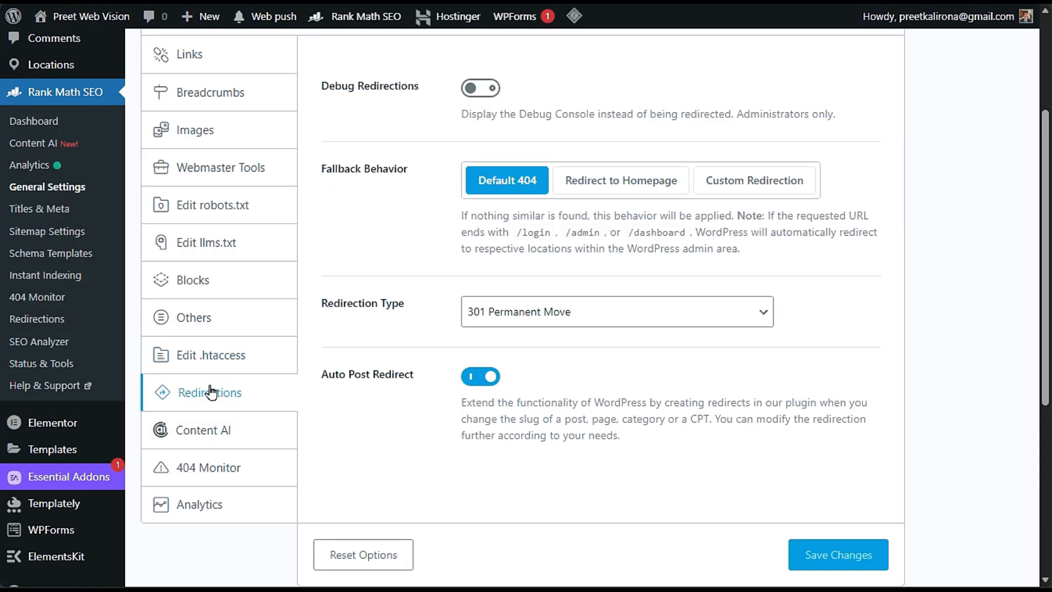
pyautogui.scroll(4, 351, 423)
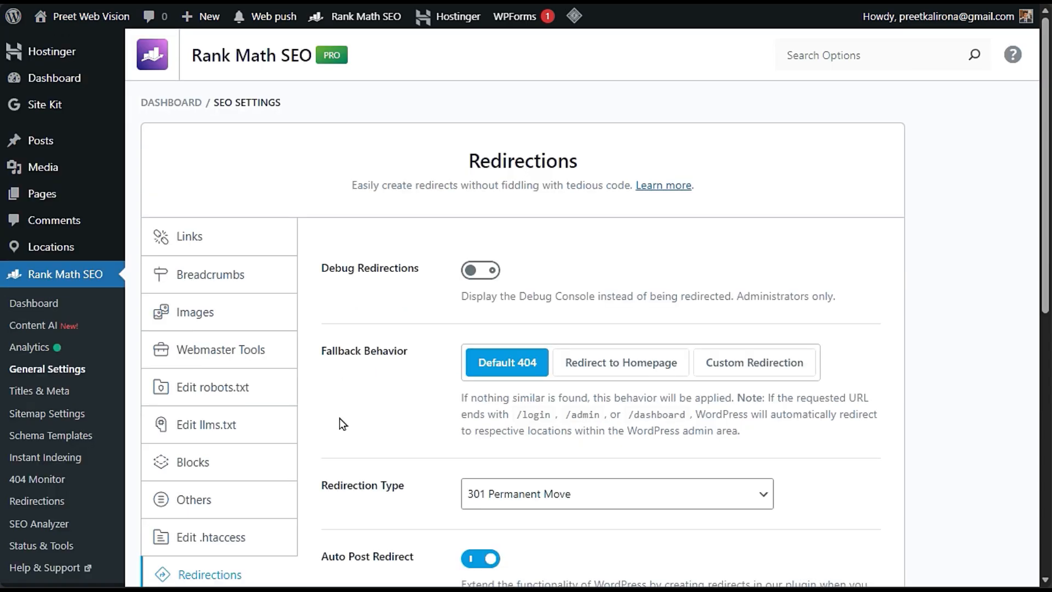
pyautogui.moveTo(5, 133)
pyautogui.click(66, 133)
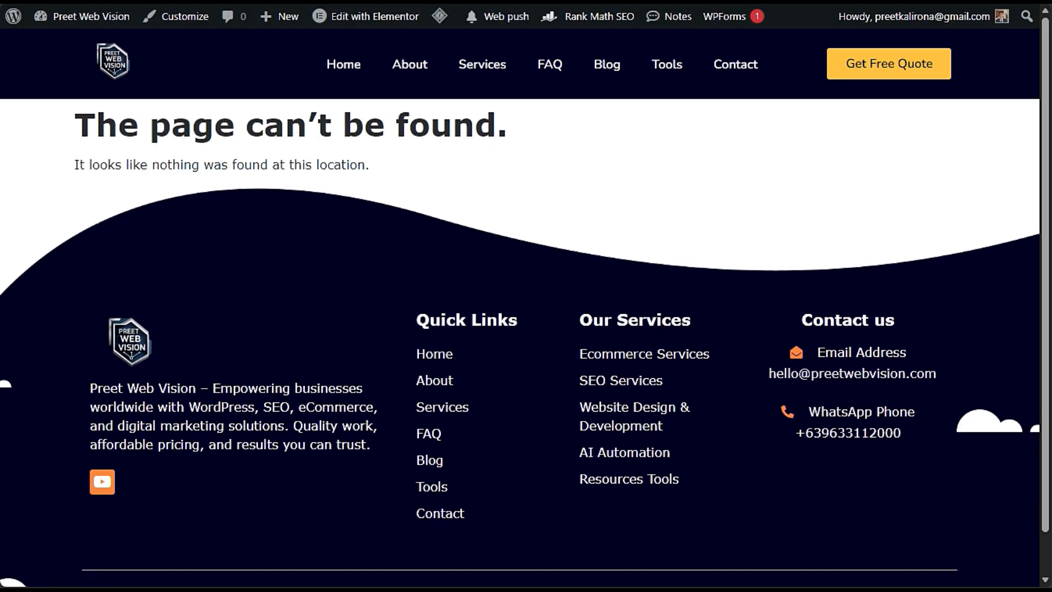
pyautogui.moveTo(3, 109)
pyautogui.click(66, 106)
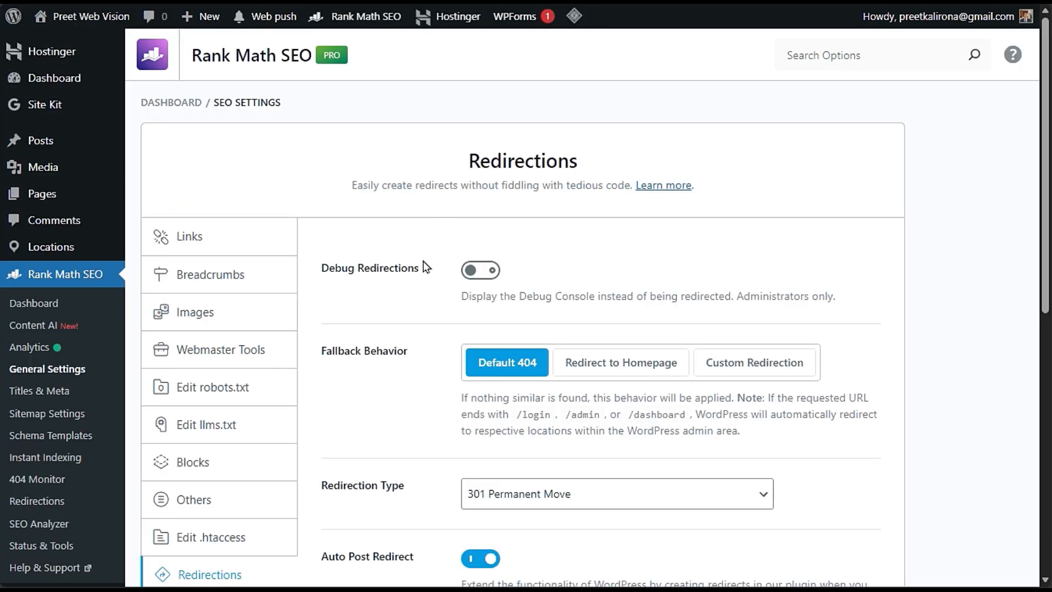
pyautogui.moveTo(2, 134)
pyautogui.click(65, 134)
# - Inspect the available Redirection Type options and the Auto Post Redirect setting without changing them
pyautogui.scroll(-3, 420, 269)
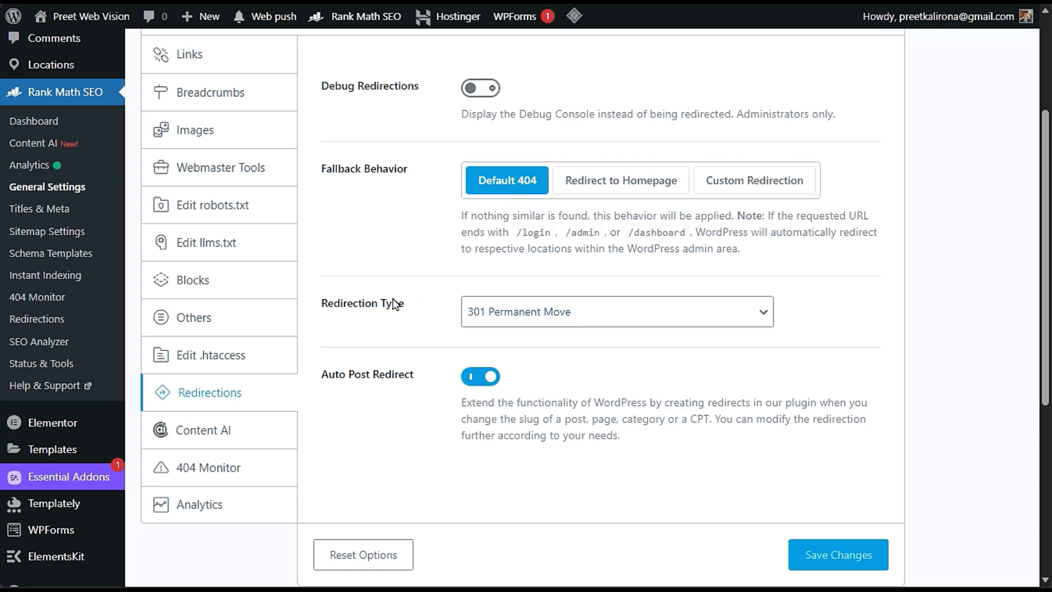
pyautogui.click(537, 318)
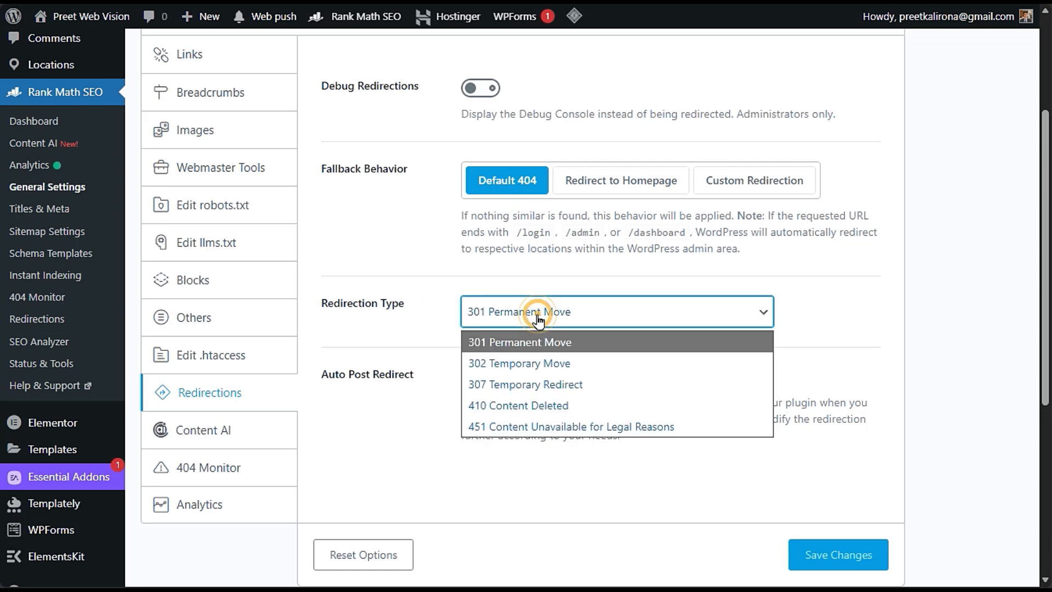
pyautogui.click(538, 320)
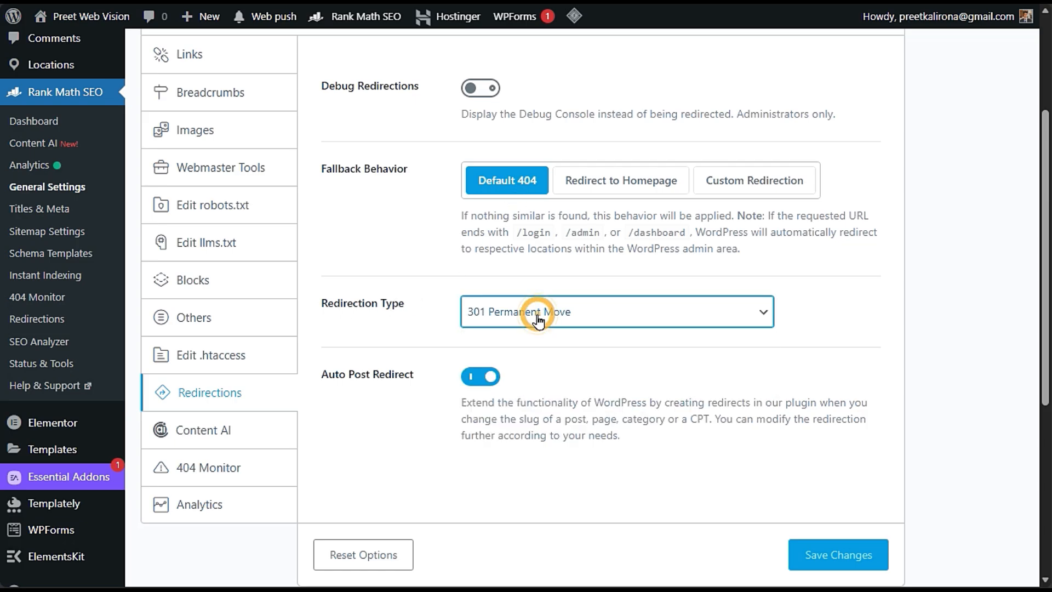
pyautogui.click(482, 390)
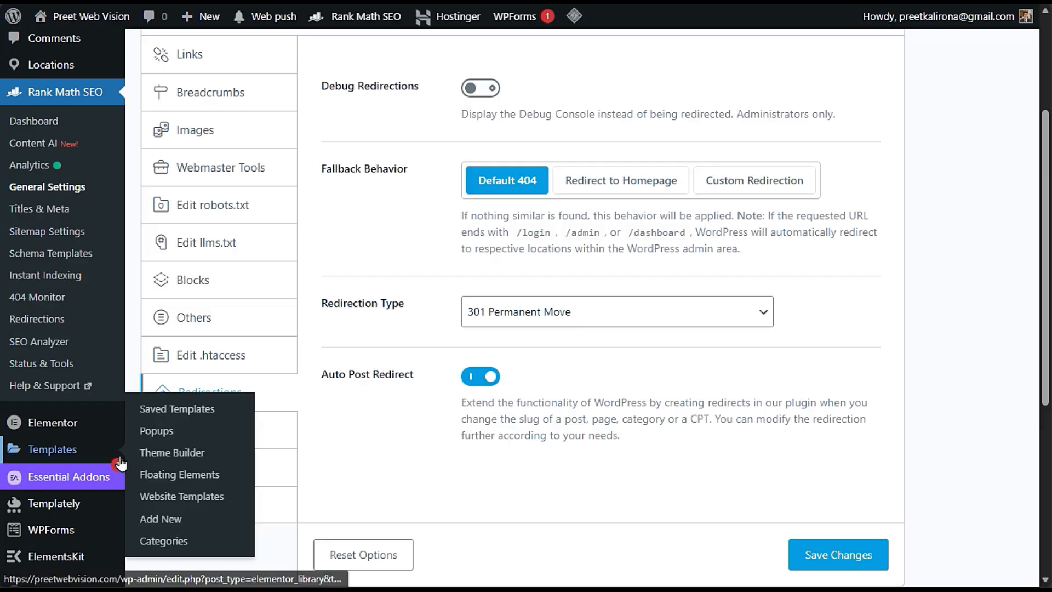
# - Open the Content AI settings and review the default country, tone, audience, language and post type options
pyautogui.click(229, 432)
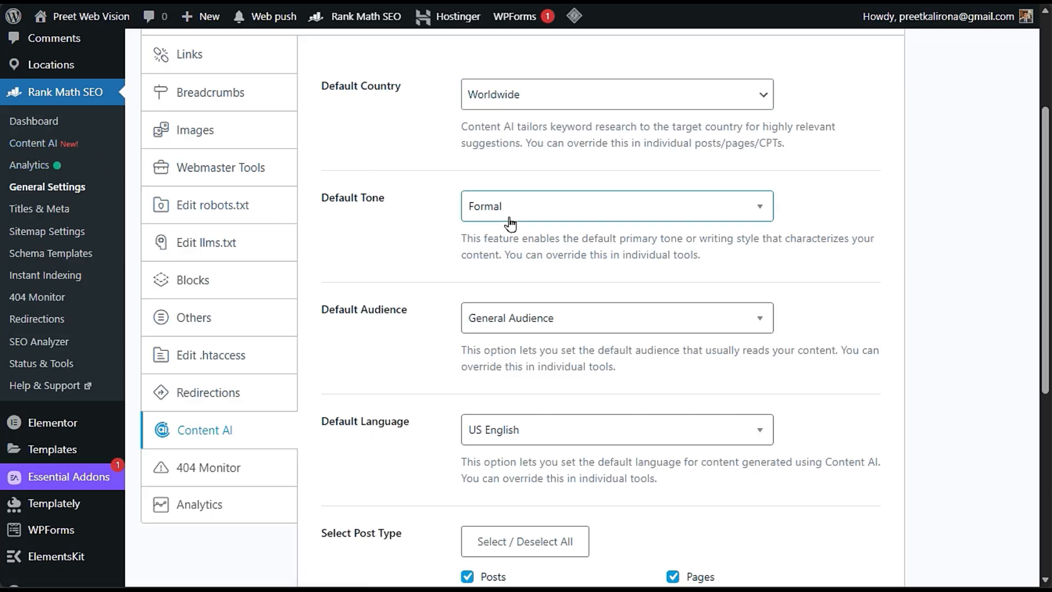
pyautogui.click(497, 98)
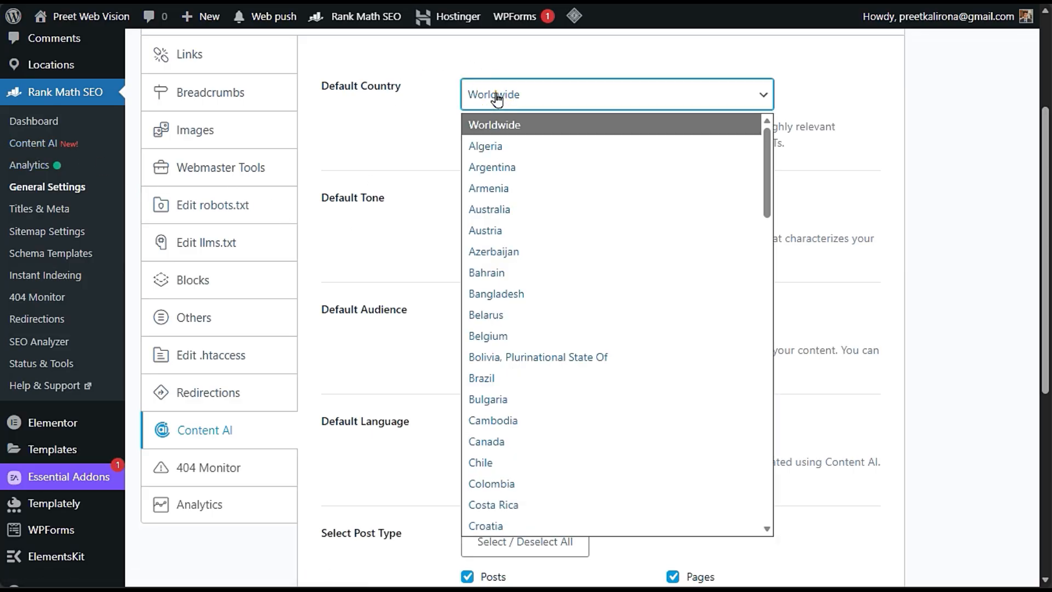
pyautogui.click(495, 97)
pyautogui.click(500, 206)
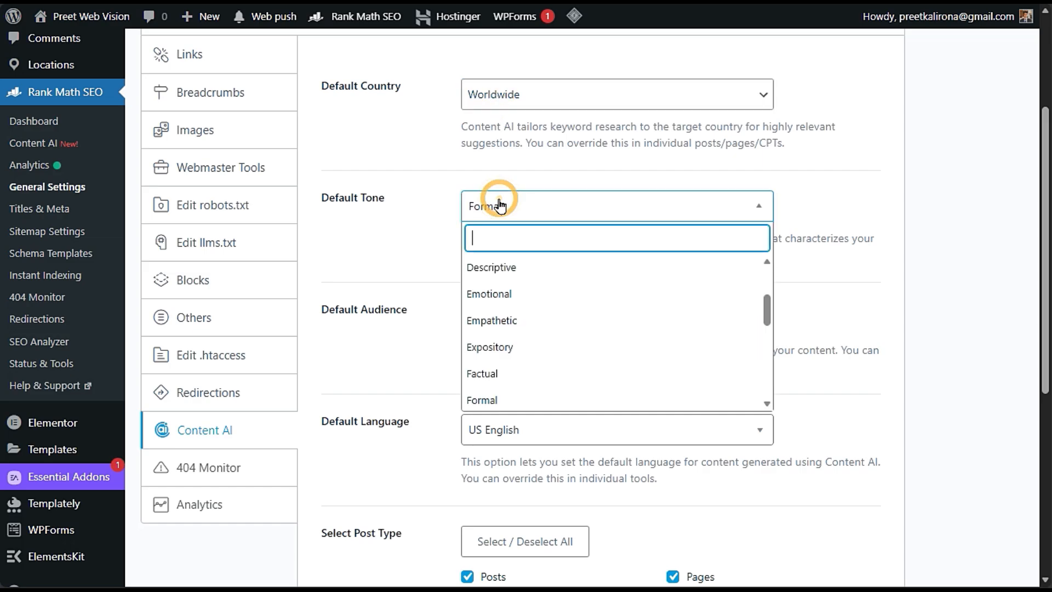
pyautogui.click(496, 203)
pyautogui.click(498, 320)
pyautogui.click(498, 320)
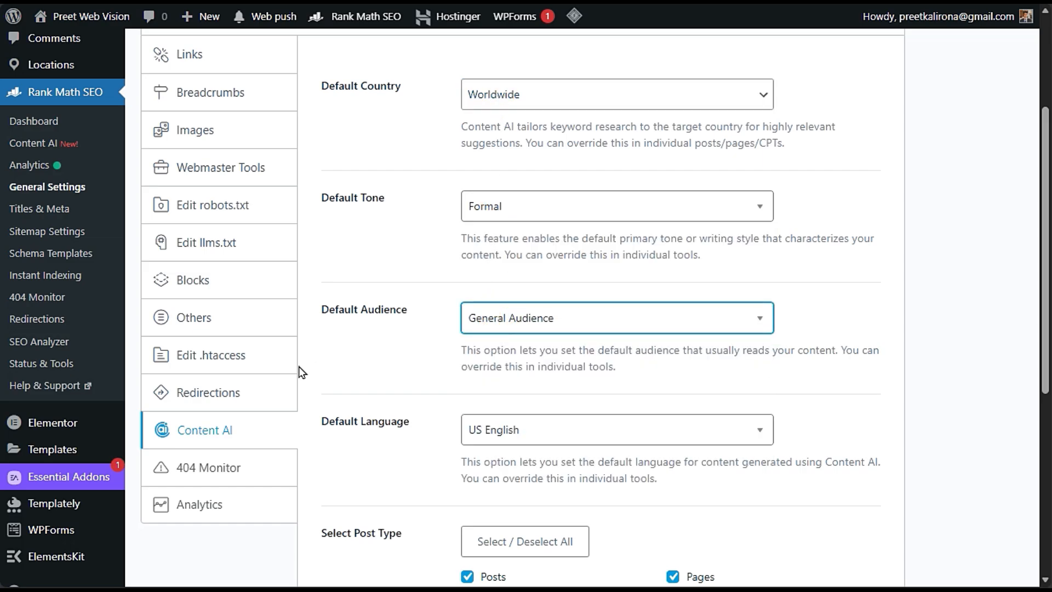
pyautogui.scroll(-3, 427, 455)
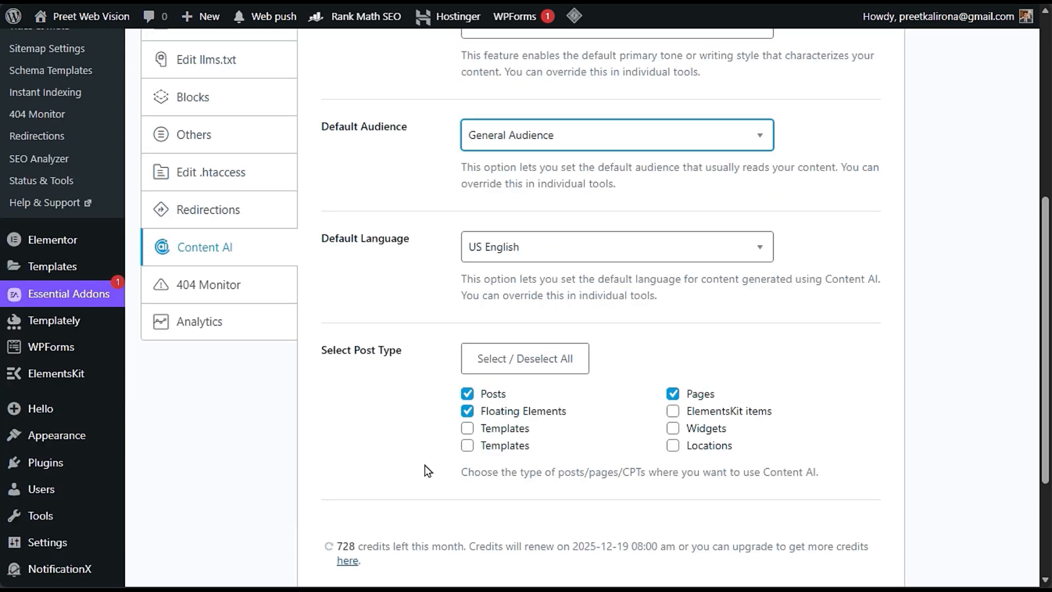
# - Open the 404 Monitor settings and highlight the Log Limit value without changing it
pyautogui.click(225, 285)
pyautogui.scroll(6, 372, 297)
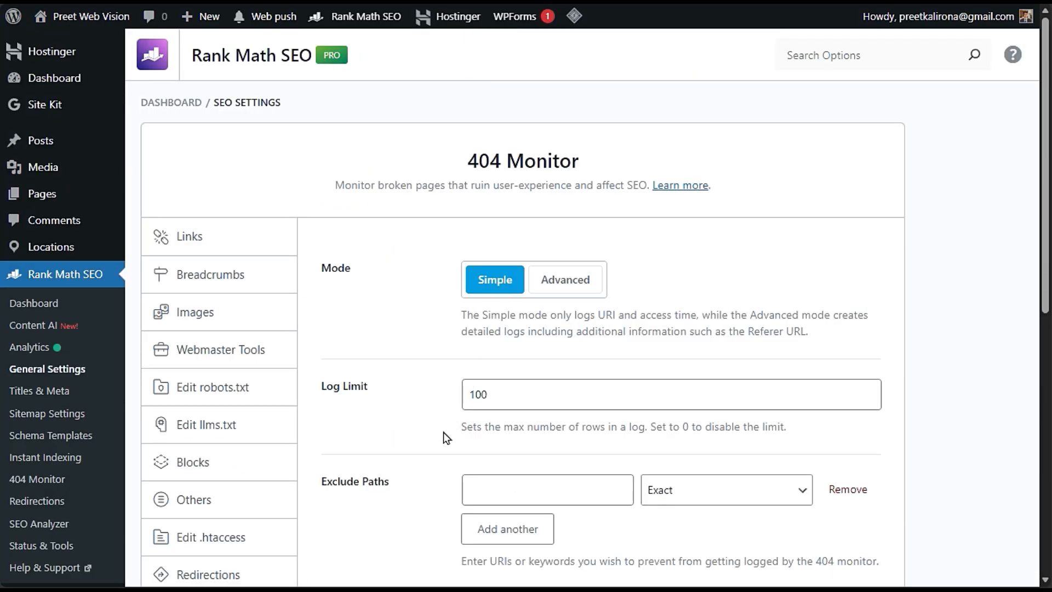
pyautogui.click(504, 396)
pyautogui.moveTo(504, 396); pyautogui.dragTo(374, 404)
pyautogui.click(376, 417)
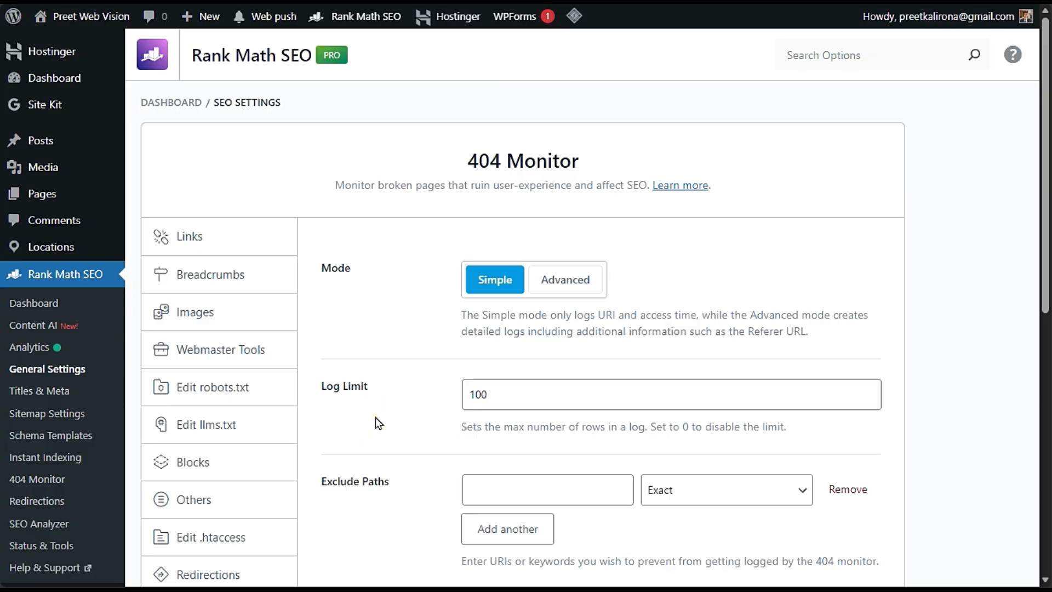
# - Review the remaining 404 Monitor settings, then open the 404 Monitor log and look through its entries, including the hh address
pyautogui.scroll(-3, 376, 417)
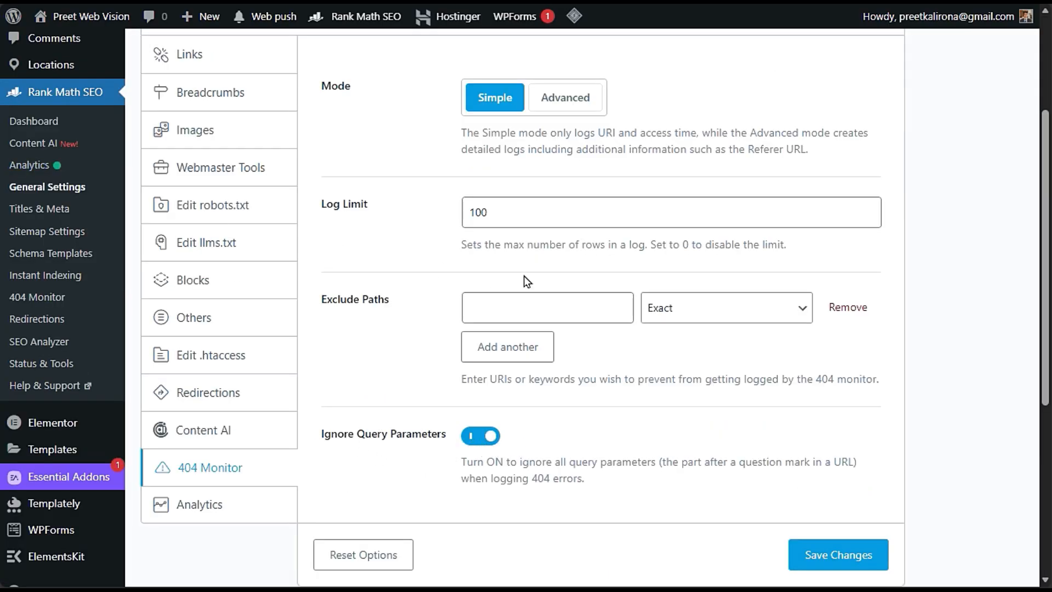
pyautogui.click(118, 134)
pyautogui.click(36, 295)
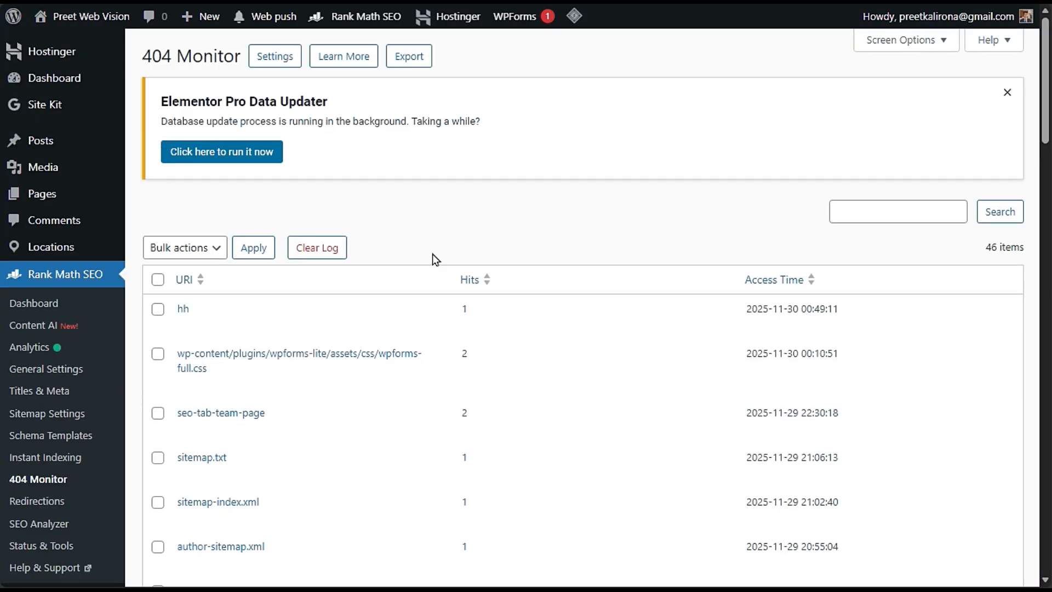
pyautogui.scroll(-3, 432, 258)
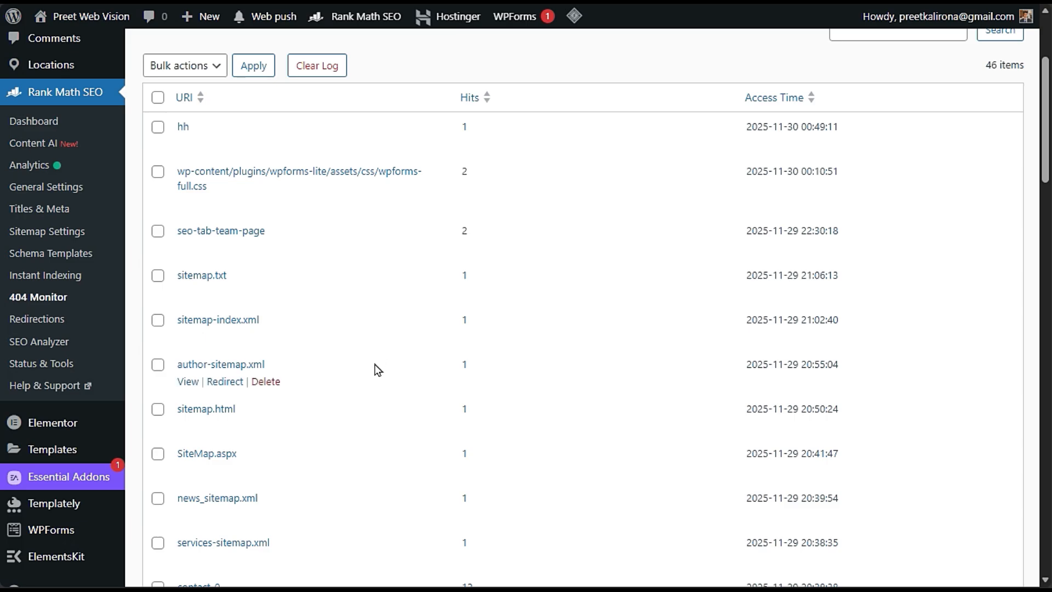
pyautogui.scroll(3, 370, 364)
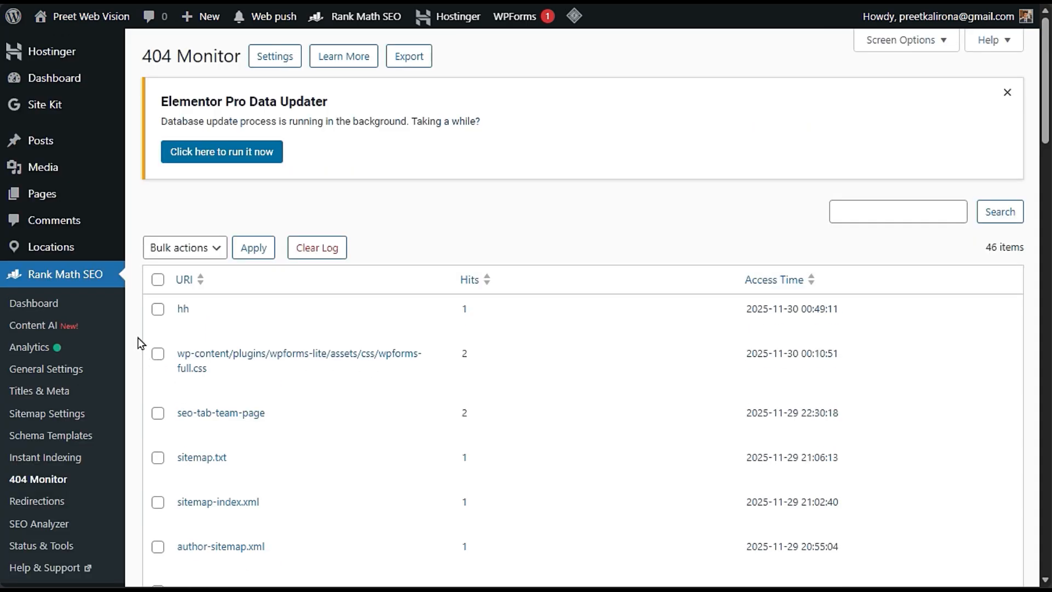
pyautogui.click(183, 311)
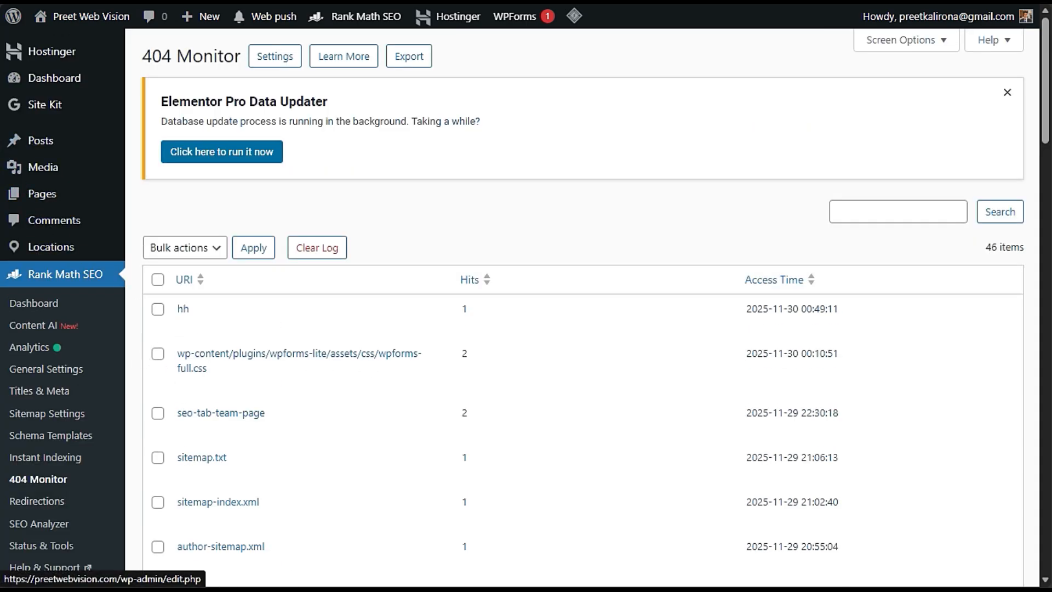
pyautogui.hotkey('ctrl', 'w')
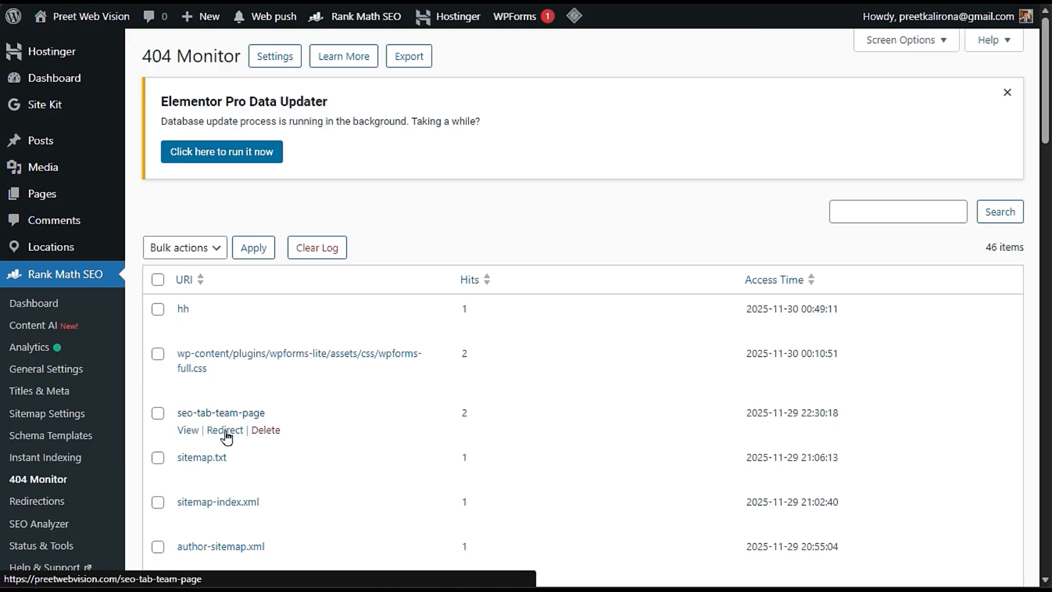
# - Open the redirection form for the logged sitemap.txt address from the 404 log
pyautogui.scroll(-3, 301, 439)
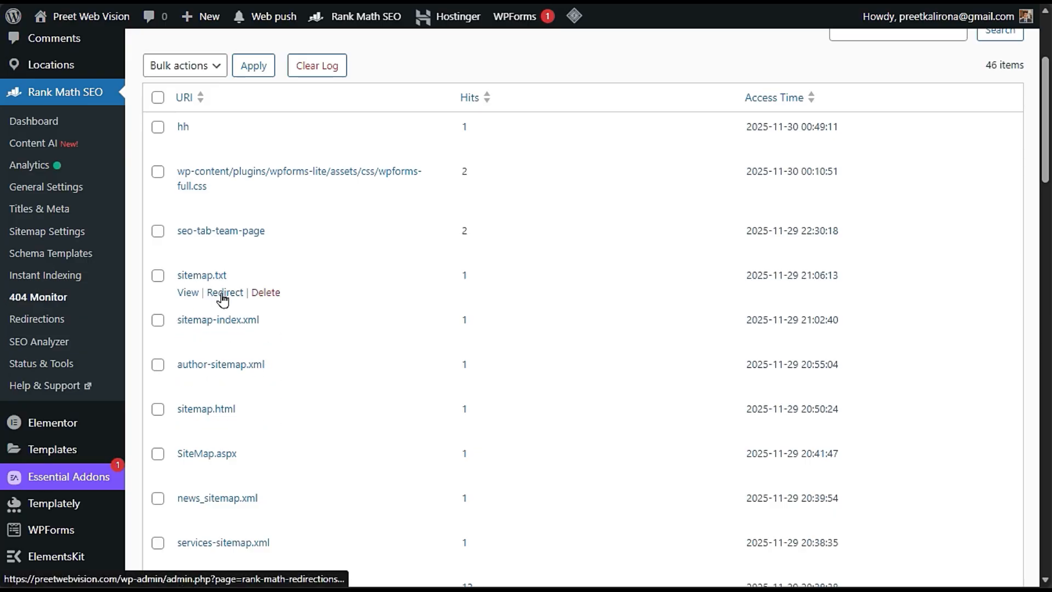
pyautogui.click(223, 294)
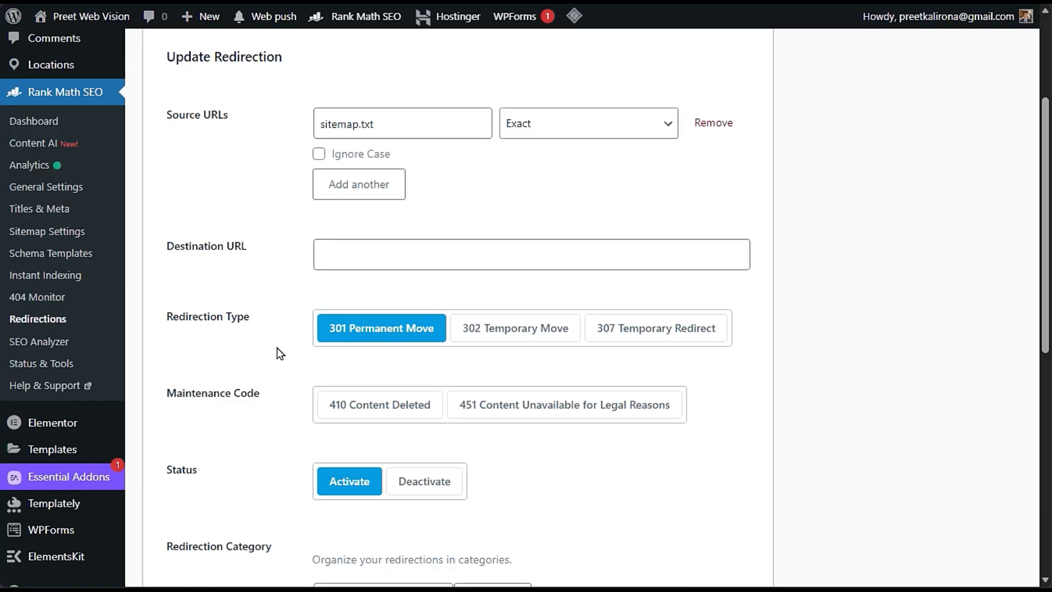
pyautogui.click(329, 251)
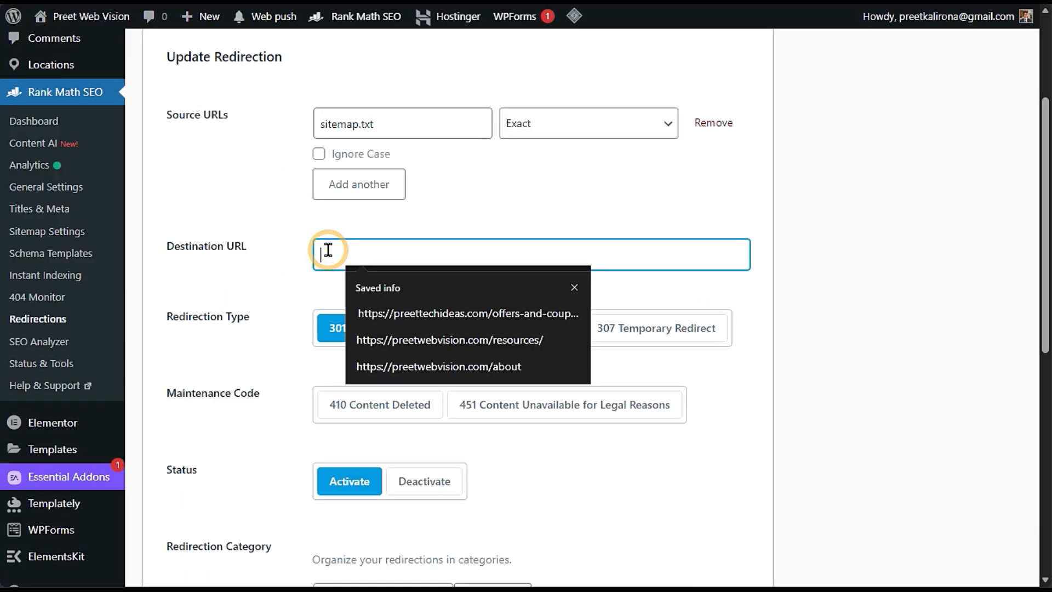
pyautogui.click(288, 281)
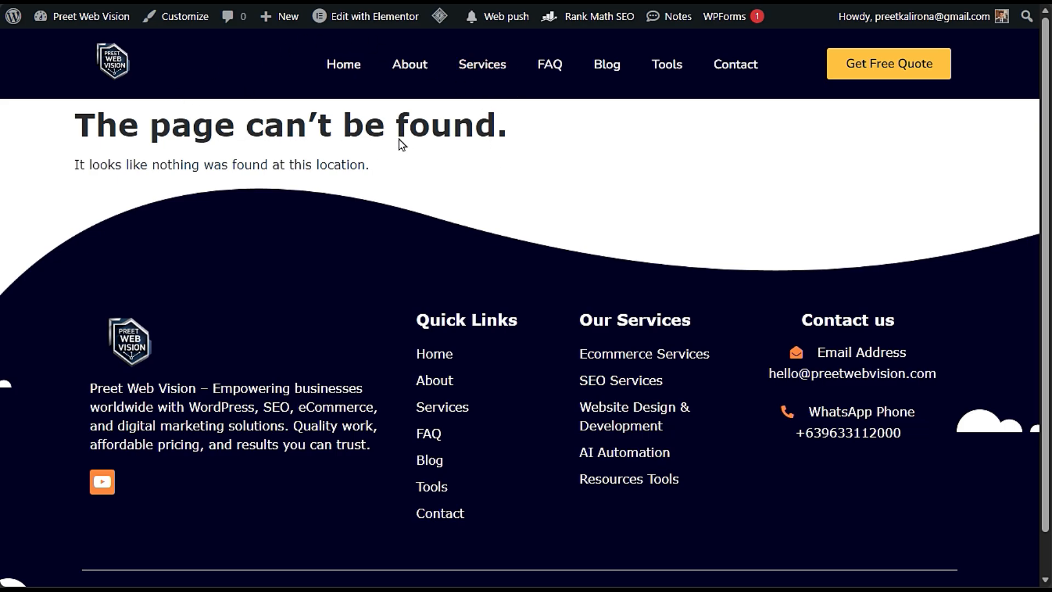
pyautogui.hotkey('ctrl', 'l')
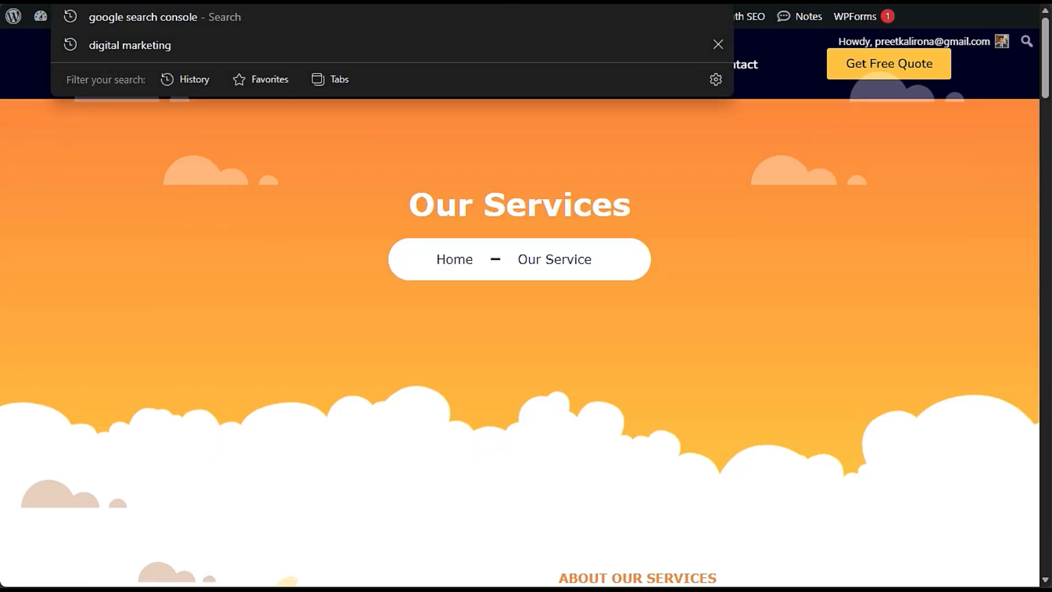
pyautogui.hotkey('ctrl', 'Tab')
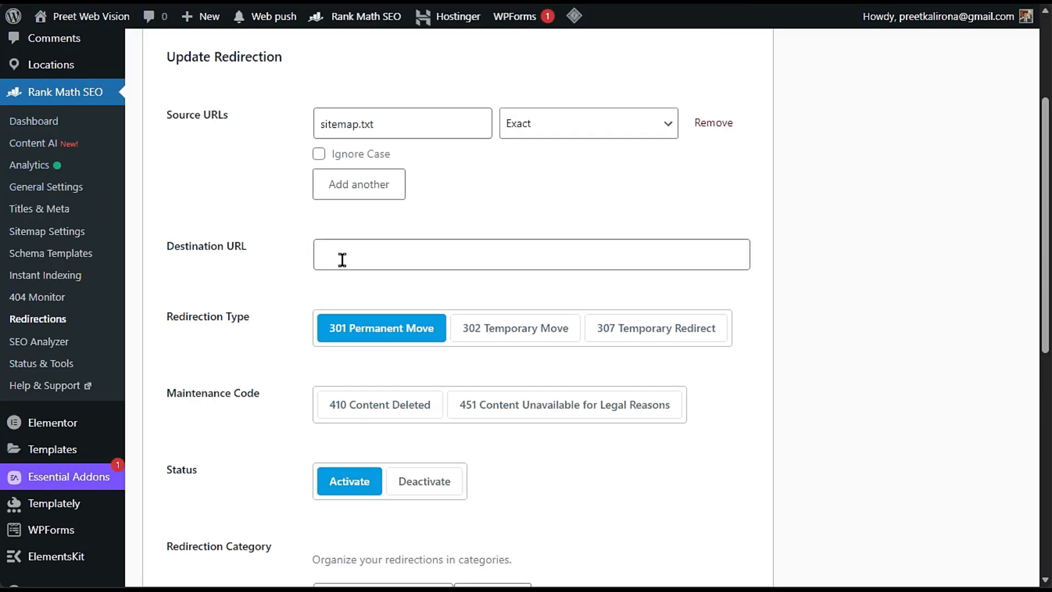
pyautogui.click(342, 259)
pyautogui.write('https://preetwebvision.com/our-services/')
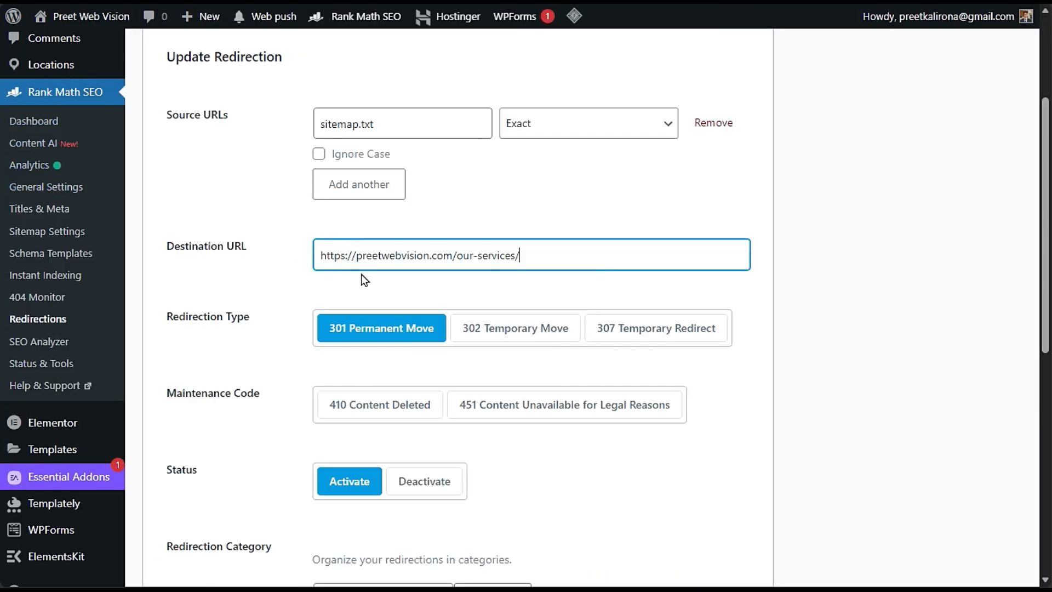
pyautogui.tripleClick(538, 262)
pyautogui.click(282, 321)
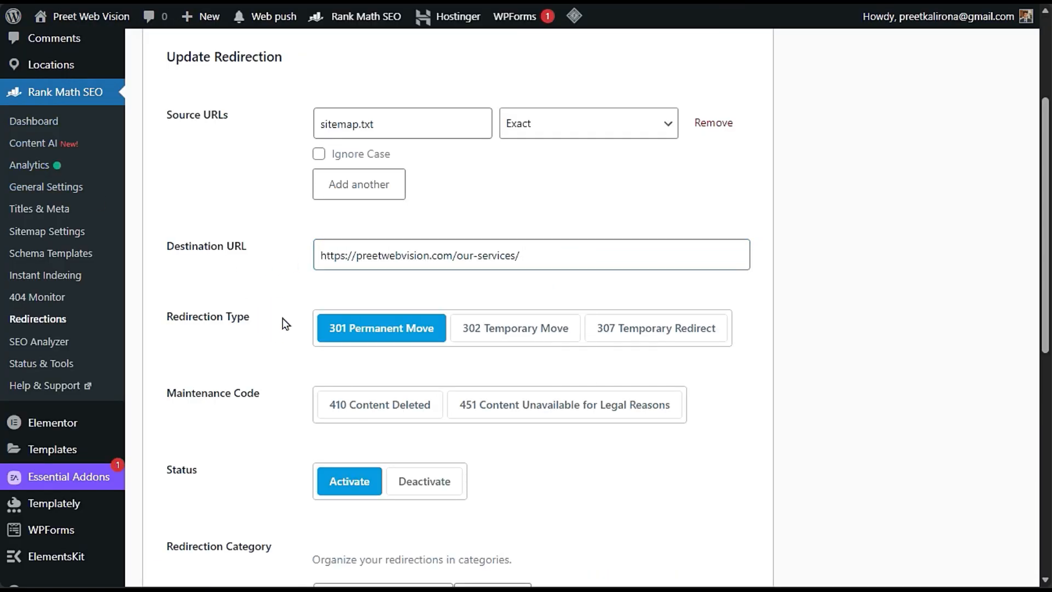
# - Compare the redirection's source address with its destination address by highlighting each one without changing them
pyautogui.moveTo(406, 118); pyautogui.dragTo(285, 135)
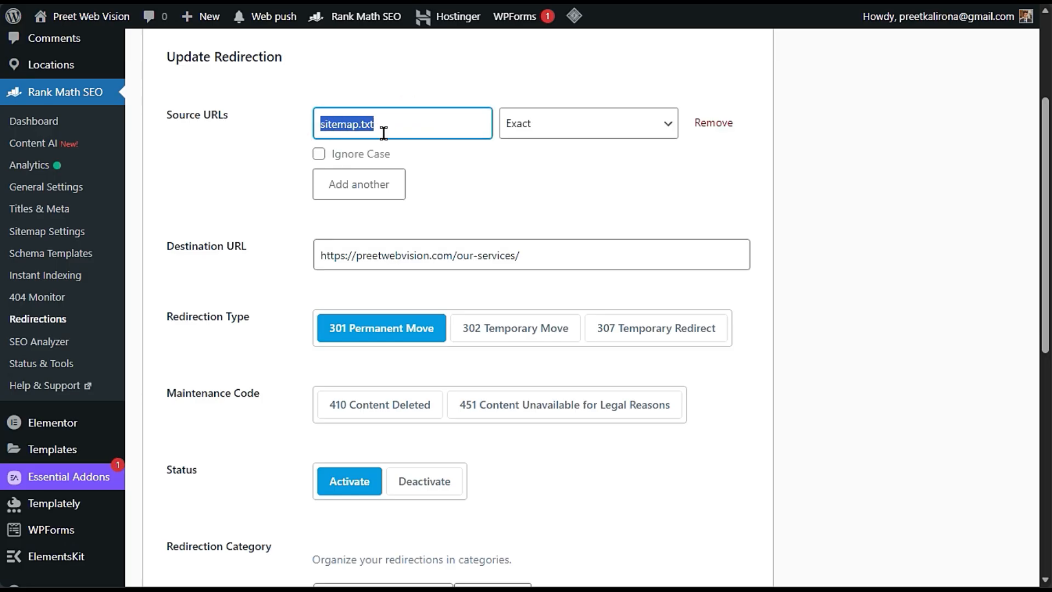
pyautogui.click(413, 128)
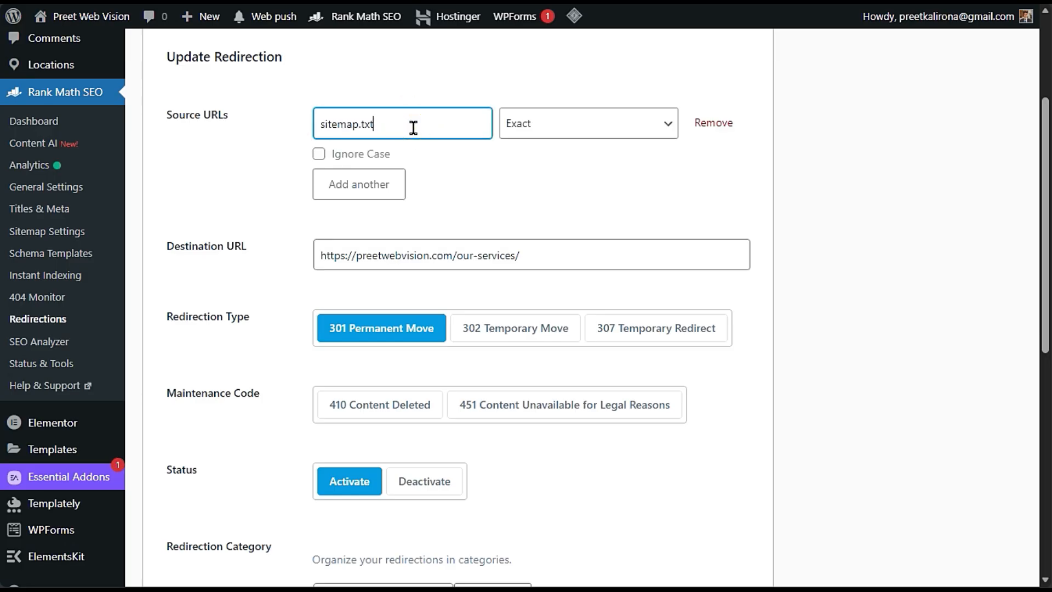
pyautogui.tripleClick(392, 125)
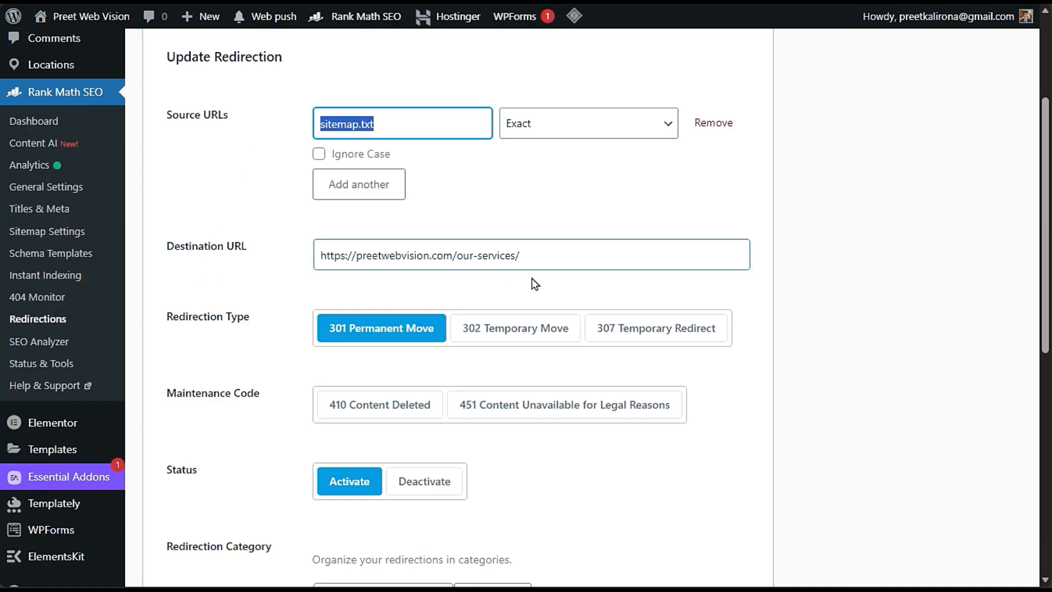
pyautogui.click(559, 256)
pyautogui.moveTo(560, 257); pyautogui.dragTo(245, 301)
pyautogui.click(245, 301)
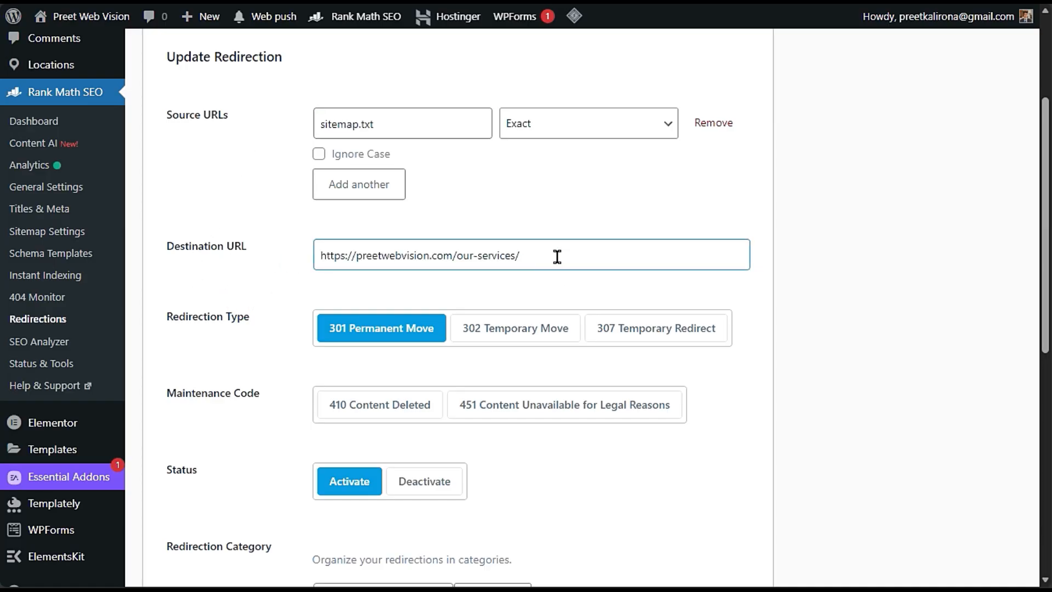
pyautogui.moveTo(404, 126); pyautogui.dragTo(271, 155)
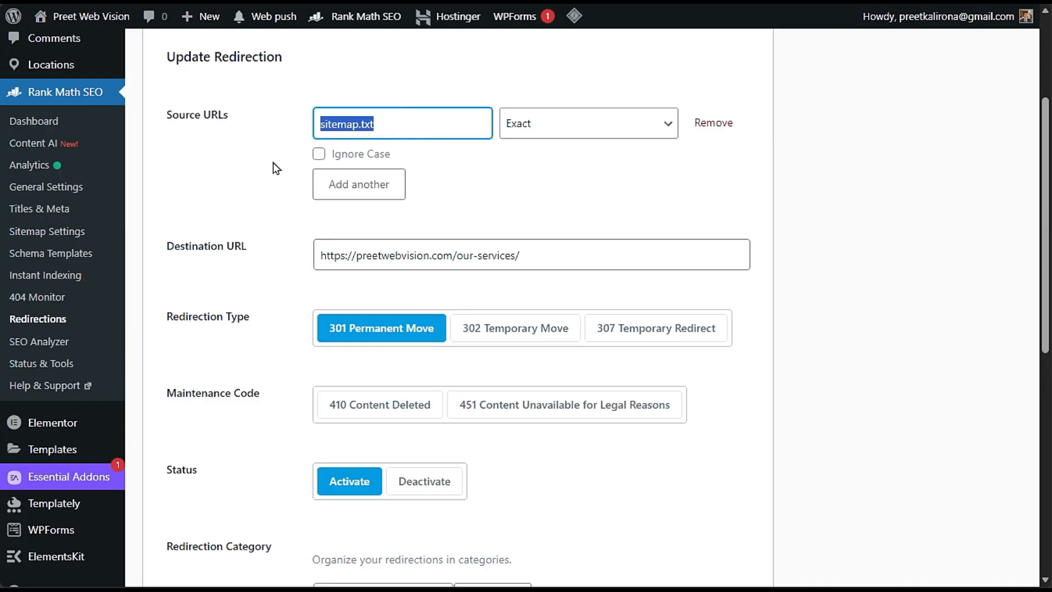
pyautogui.click(225, 253)
pyautogui.hotkey('ctrl', 'a')
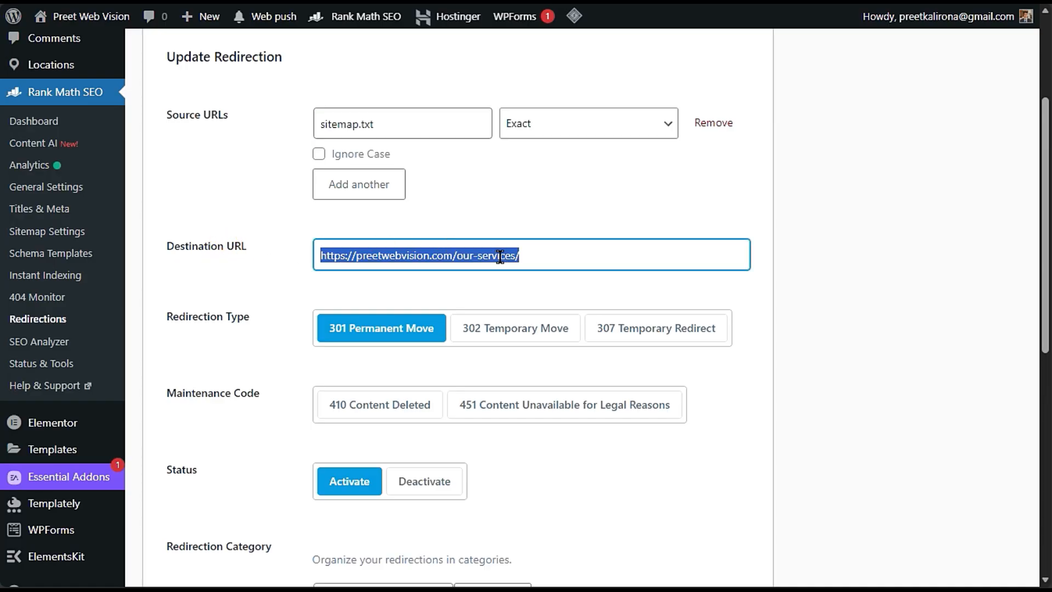
pyautogui.click(576, 267)
pyautogui.click(256, 274)
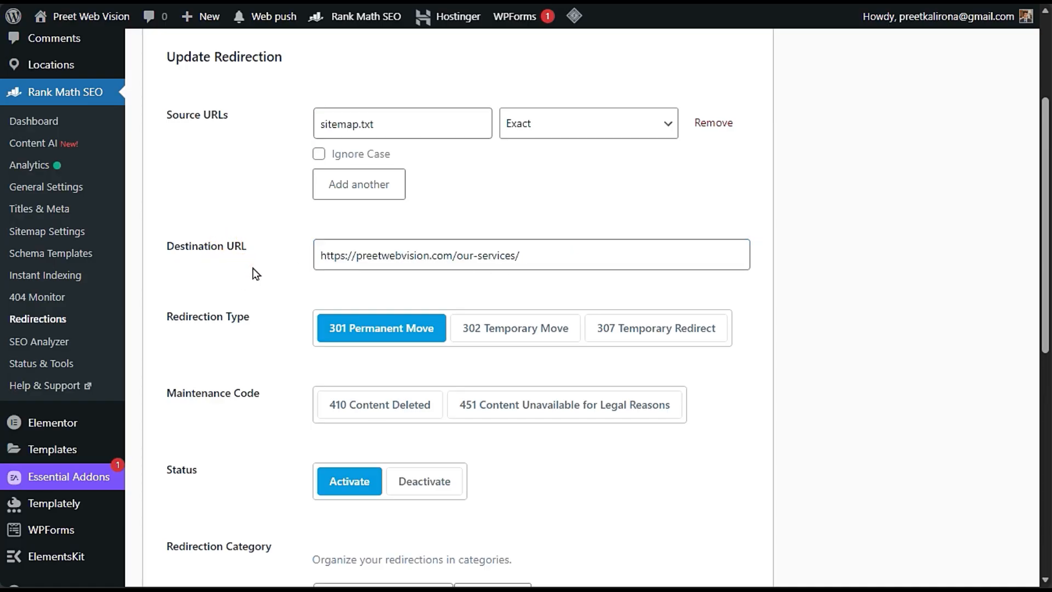
# - Review the Redirection Type, Maintenance Code and Status options and check the site's page-not-found page in the other tab
pyautogui.scroll(-3, 257, 277)
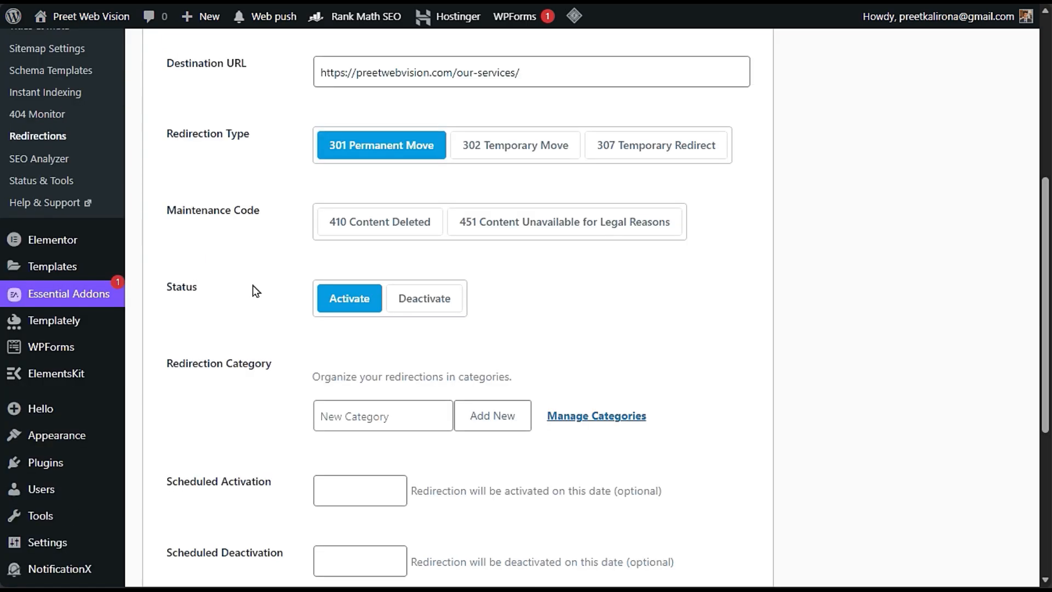
pyautogui.scroll(3, 253, 290)
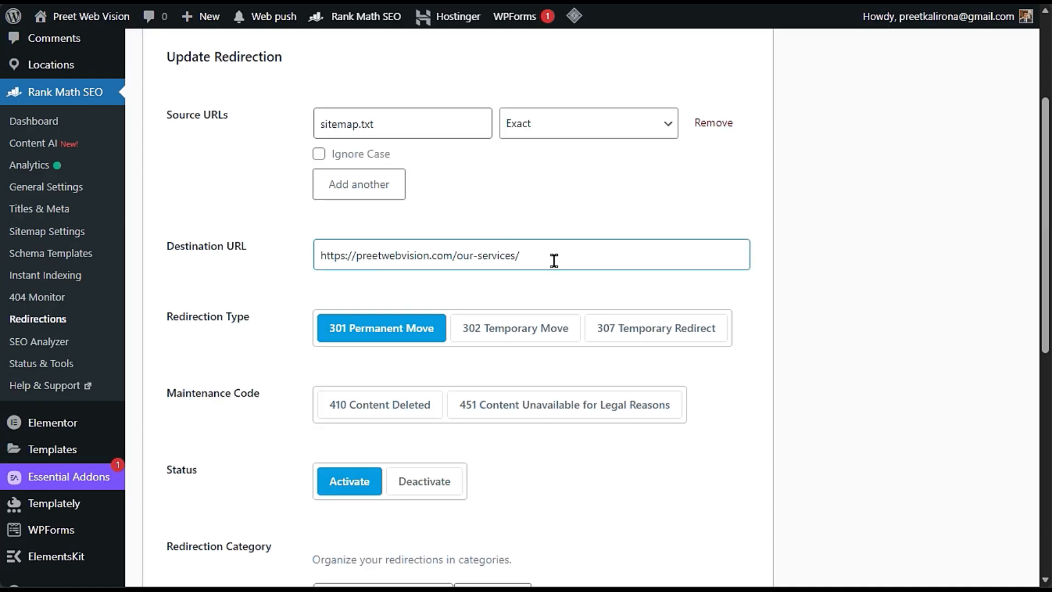
pyautogui.scroll(-3, 220, 413)
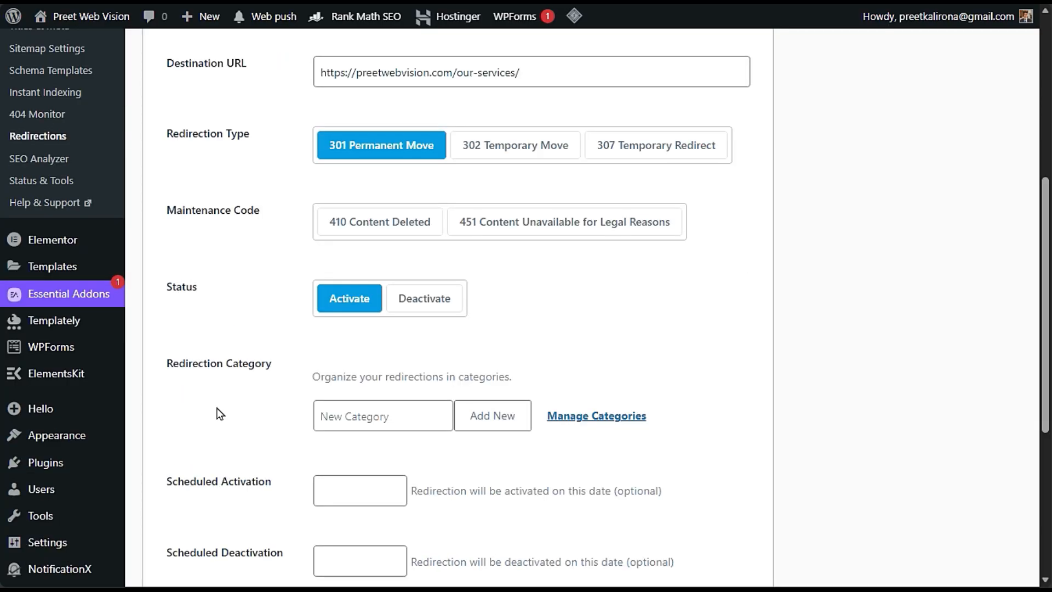
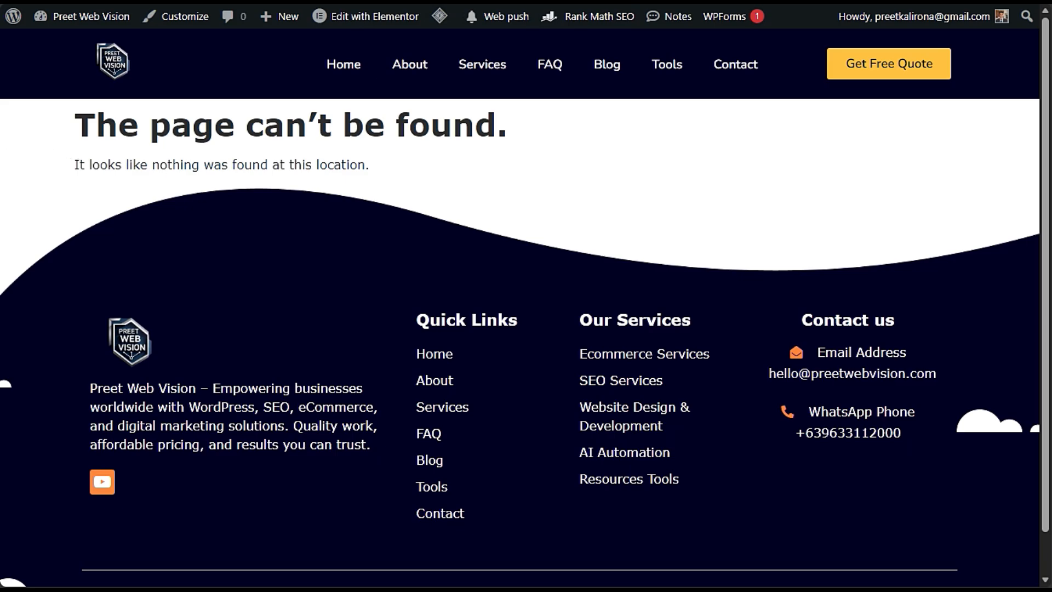
pyautogui.moveTo(3, 133)
pyautogui.moveTo(5, 110)
pyautogui.click(60, 105)
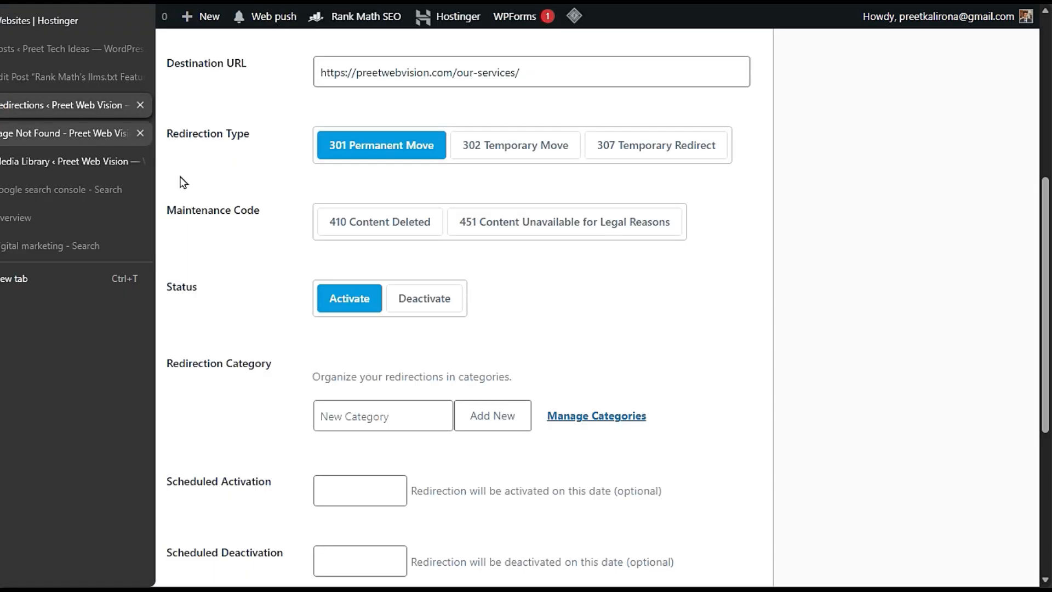
# - Recheck the Destination URL and examine the category and scheduling options at the end of the redirection form without saving
pyautogui.scroll(3, 557, 293)
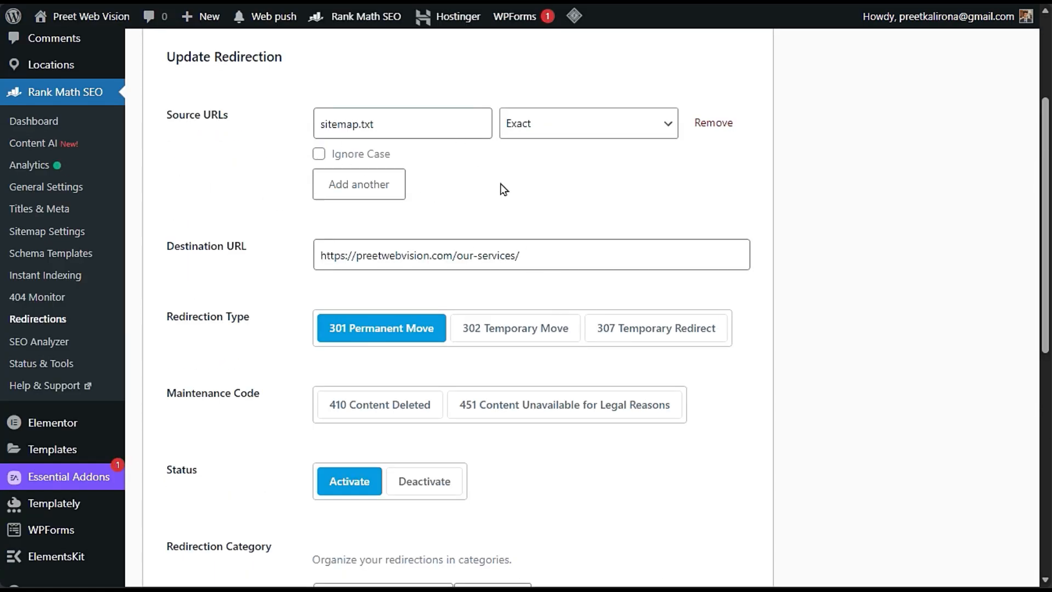
pyautogui.moveTo(566, 261); pyautogui.dragTo(251, 270)
pyautogui.click(251, 293)
pyautogui.scroll(-3, 253, 300)
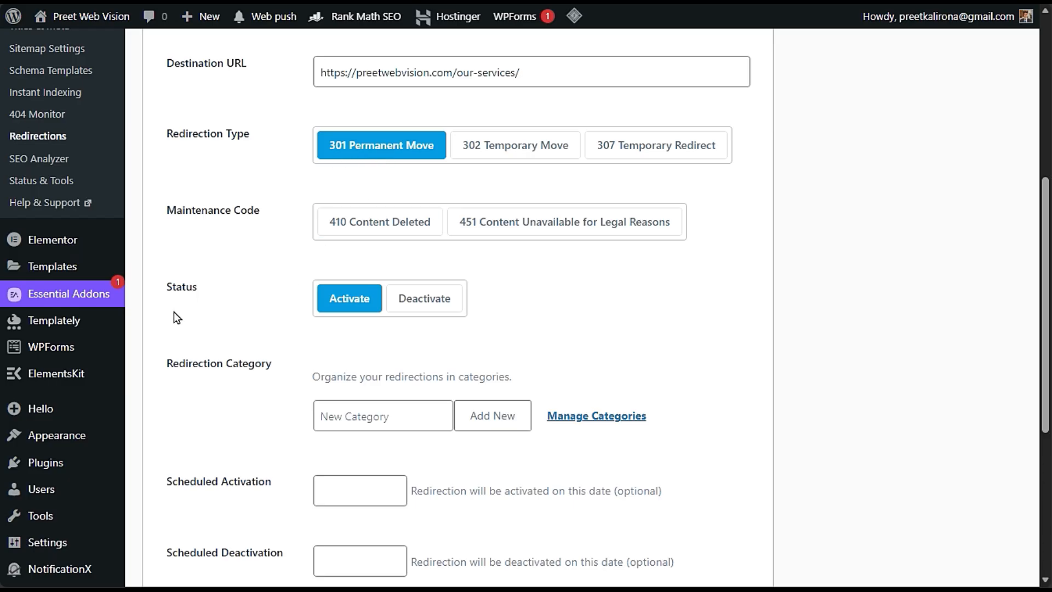
pyautogui.scroll(-5, 296, 356)
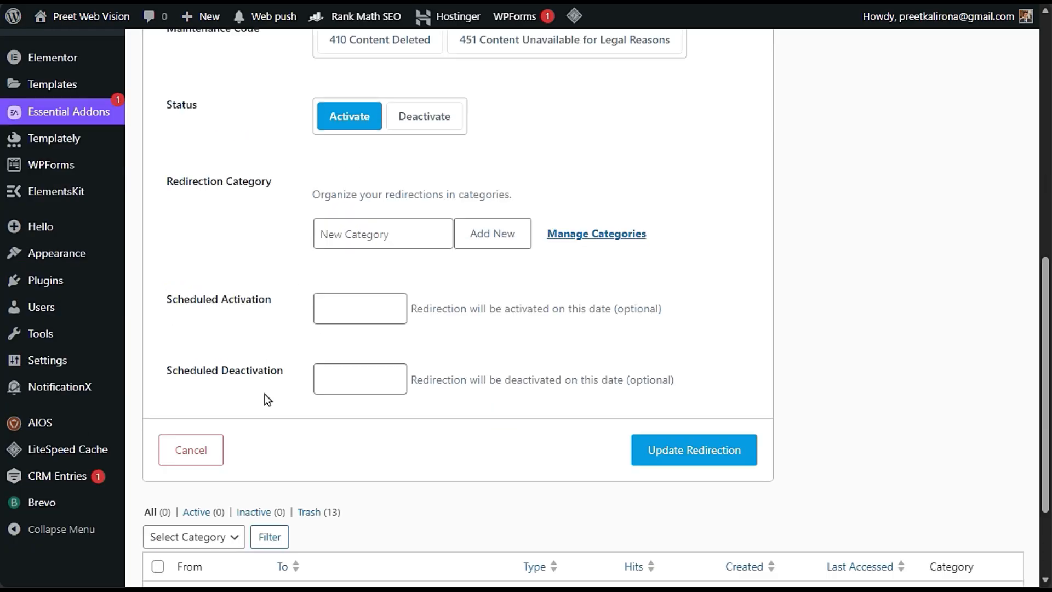
pyautogui.click(729, 312)
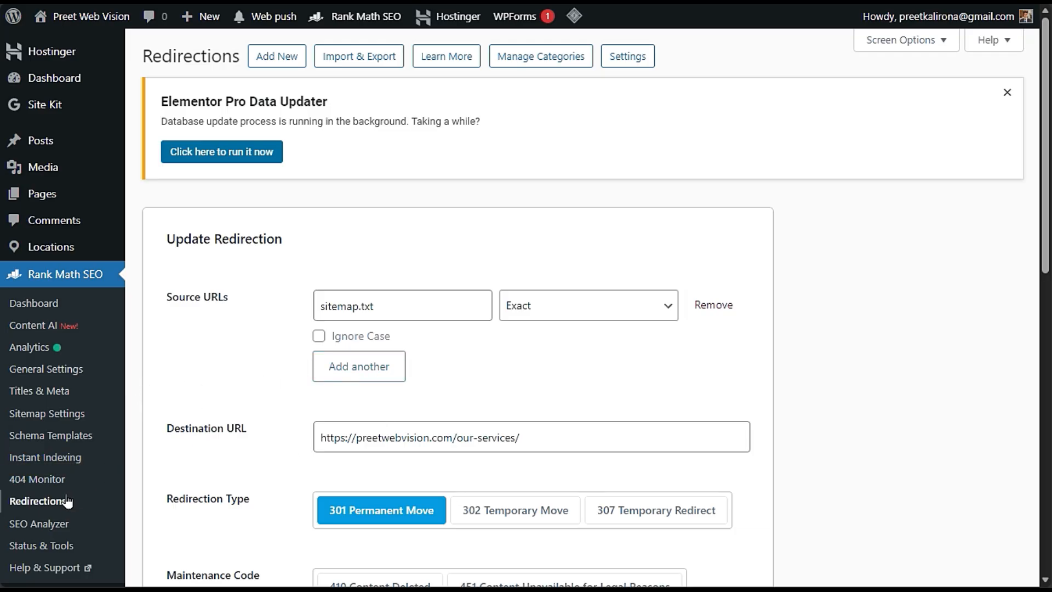
# - Return to the 404 Monitor log and look through the logged URIs and their hits
pyautogui.click(61, 480)
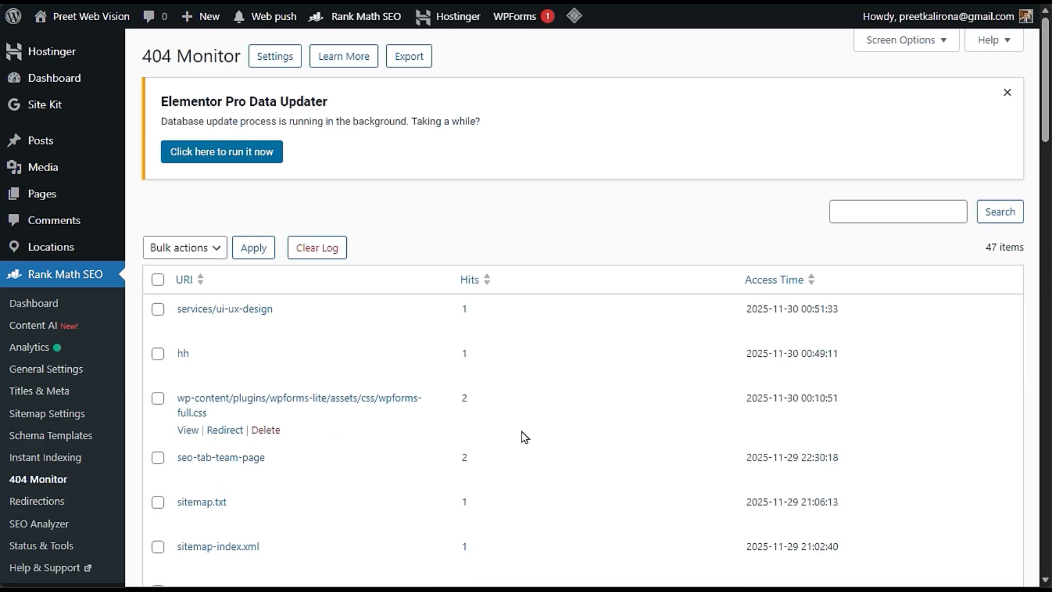
pyautogui.scroll(-10, 454, 419)
pyautogui.scroll(3, 246, 360)
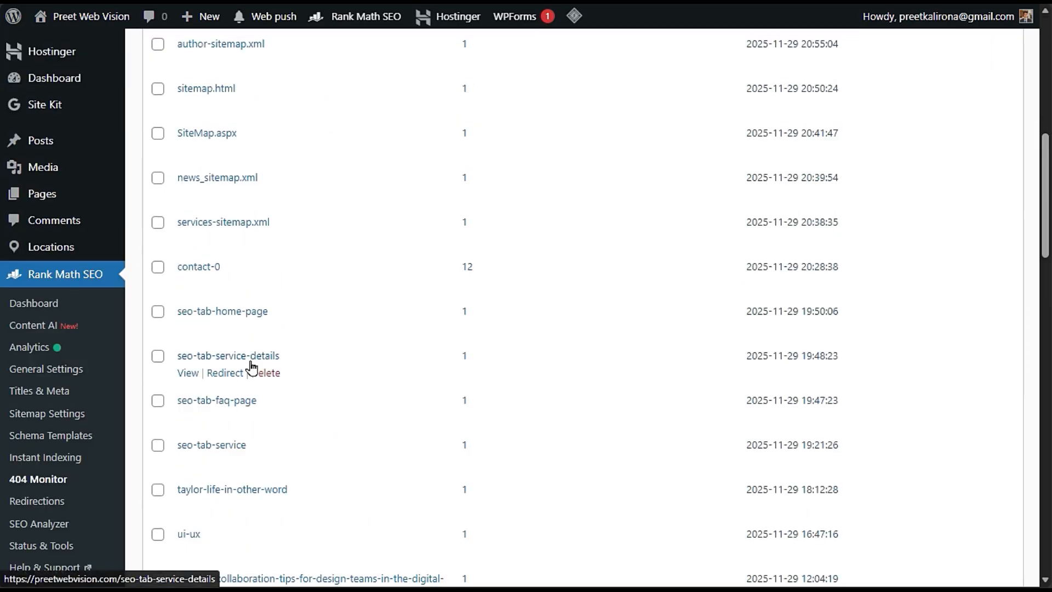
pyautogui.scroll(7, 467, 264)
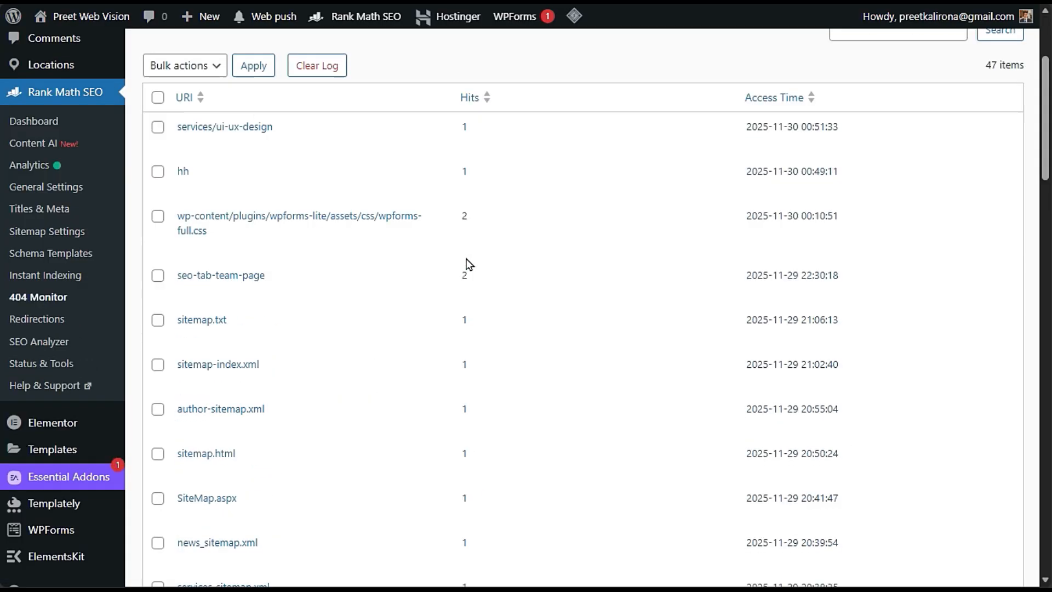
pyautogui.scroll(-3, 467, 265)
pyautogui.scroll(-3, 466, 264)
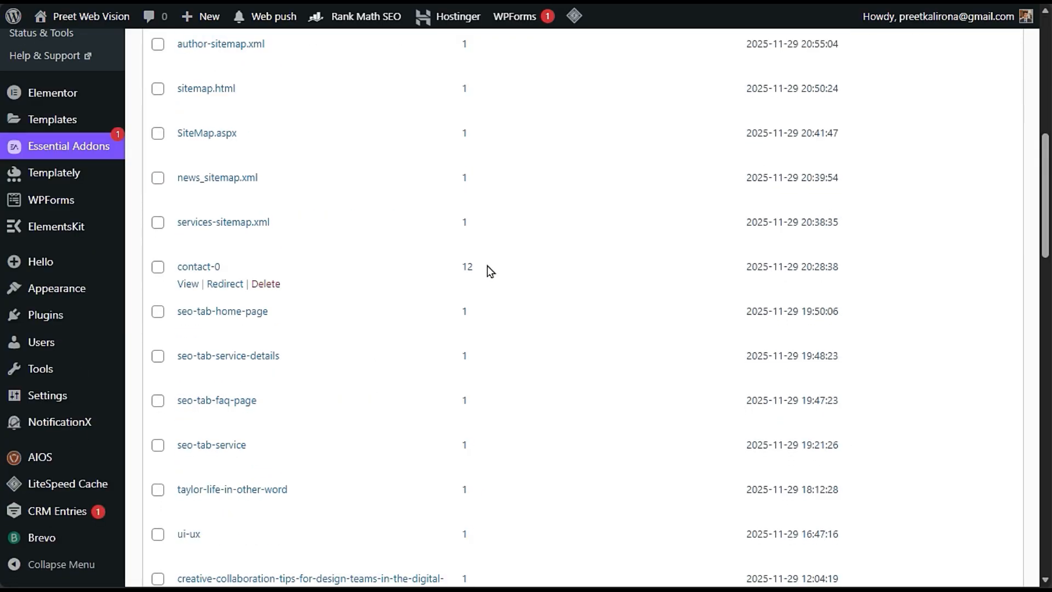
pyautogui.scroll(6, 486, 267)
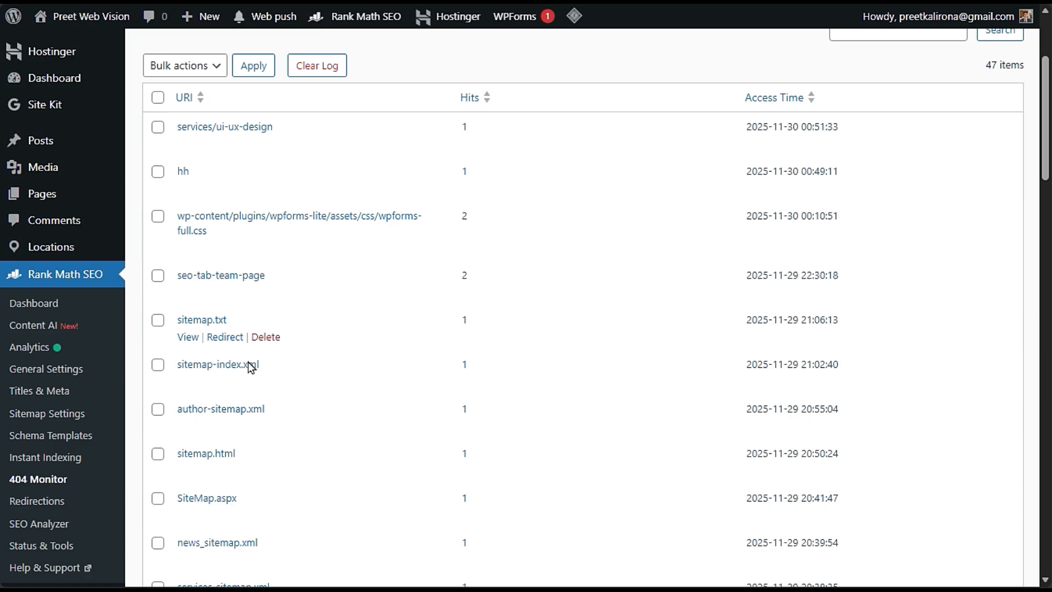
# - Find the contact-0 entry in the 404 log, view its page on the site and return to the log
pyautogui.scroll(-8, 570, 320)
pyautogui.moveTo(492, 272); pyautogui.dragTo(448, 271)
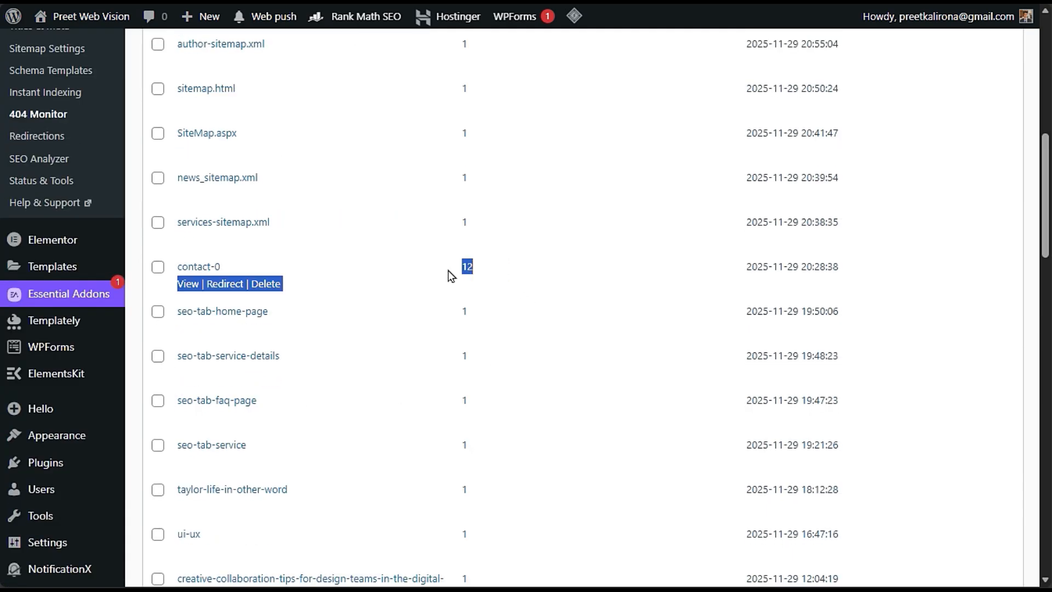
pyautogui.click(456, 282)
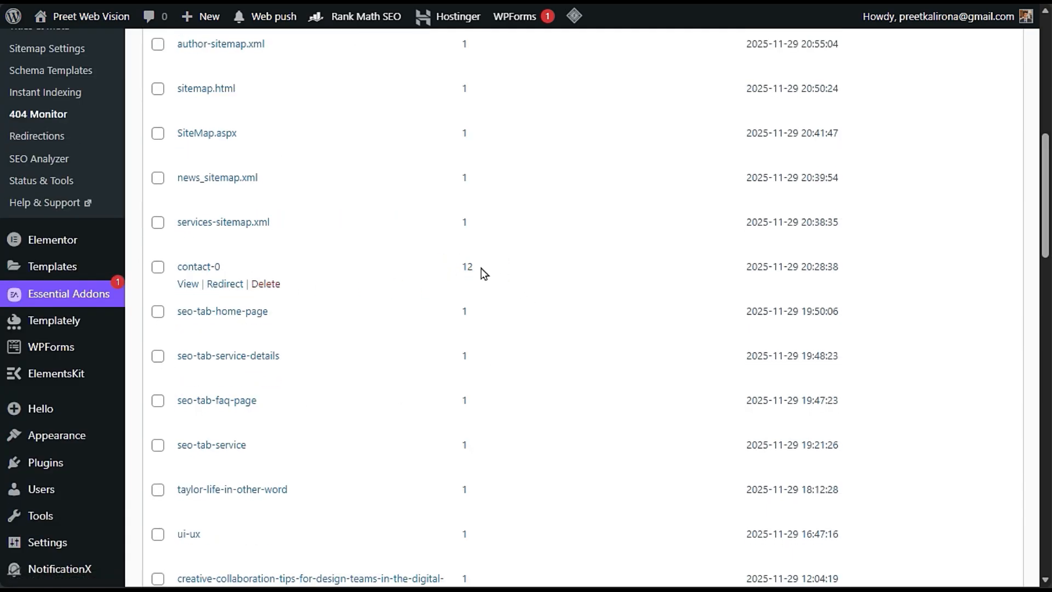
pyautogui.click(186, 284)
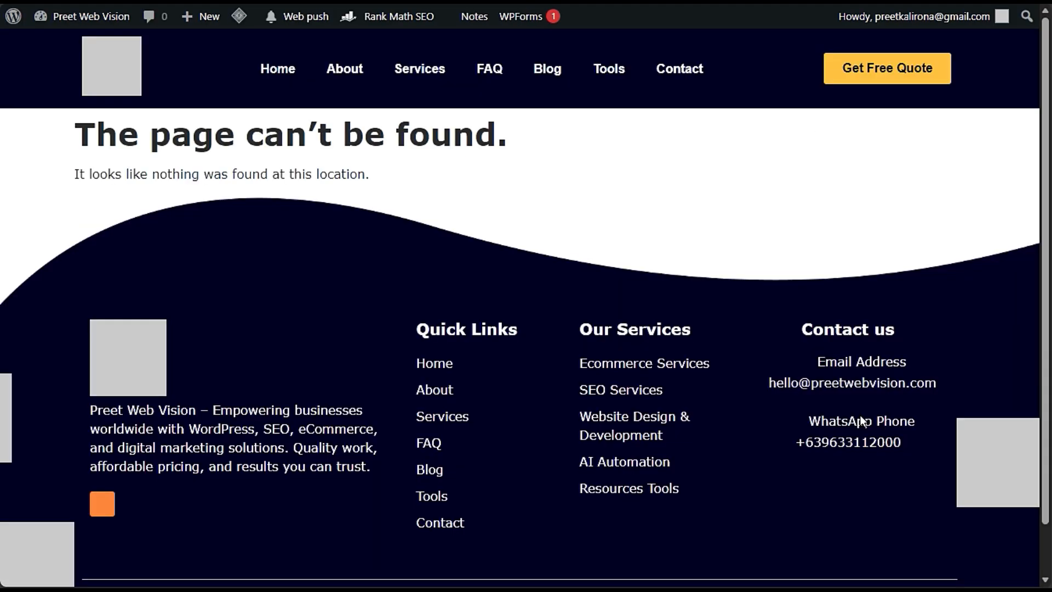
pyautogui.hotkey('alt', 'Left')
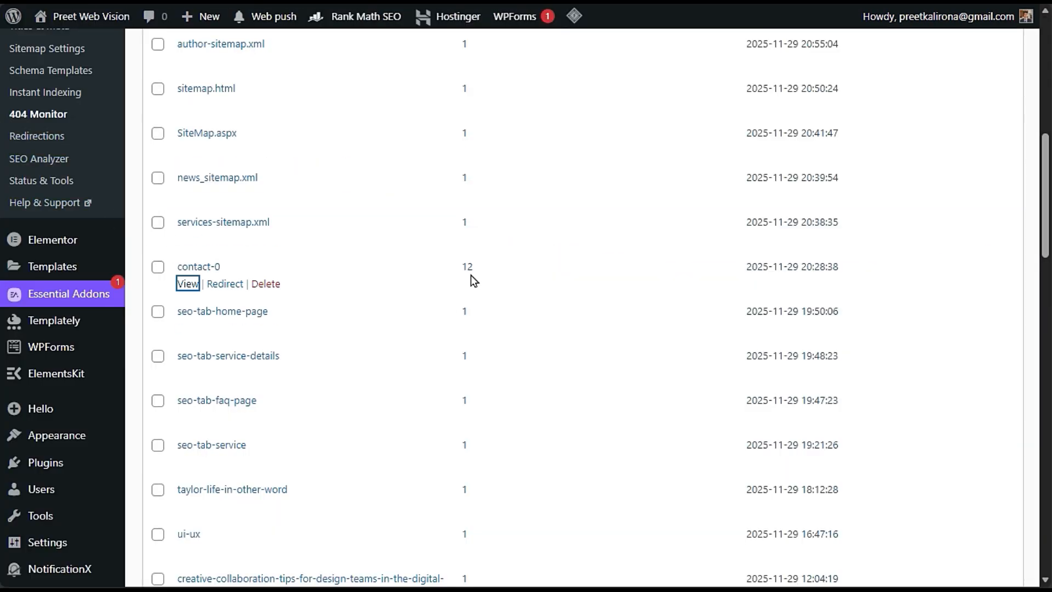
# - Look through the remaining logged URIs and their hits in the 404 log, ending back at its beginning
pyautogui.scroll(-10, 441, 368)
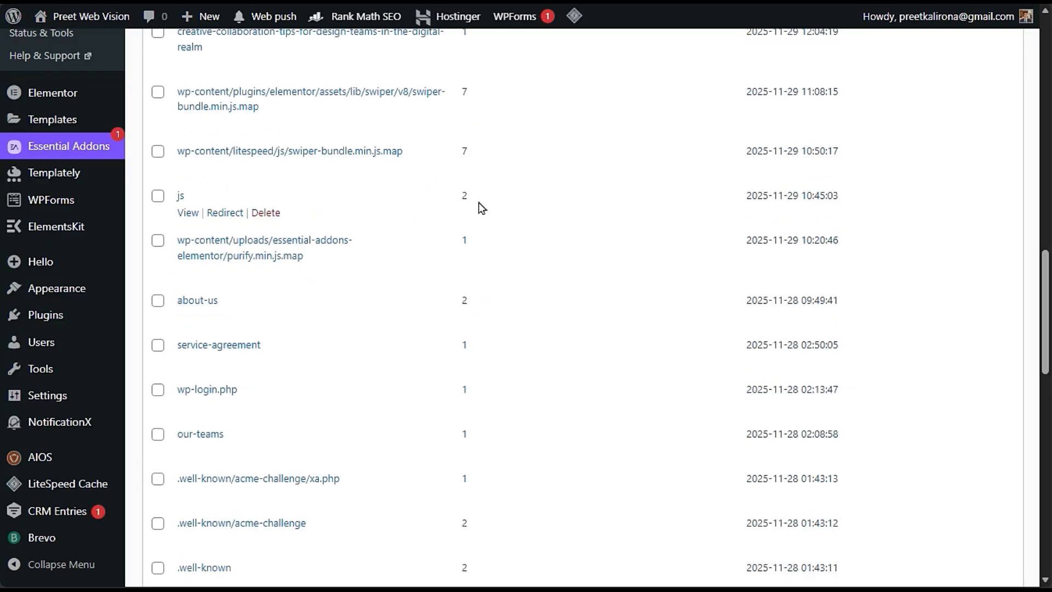
pyautogui.scroll(-15, 489, 426)
pyautogui.scroll(20, 488, 426)
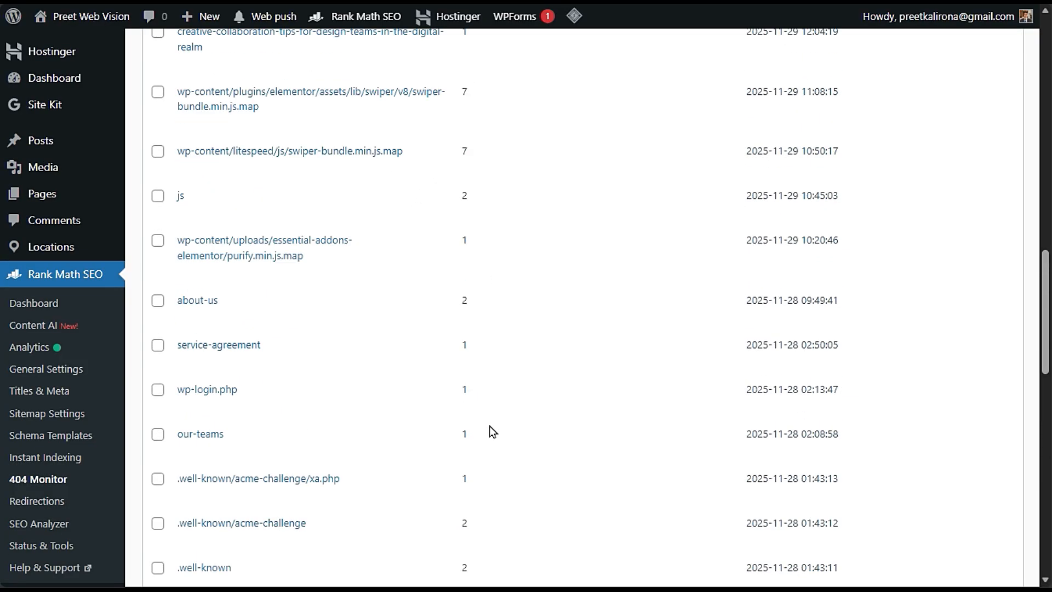
pyautogui.scroll(-13, 499, 422)
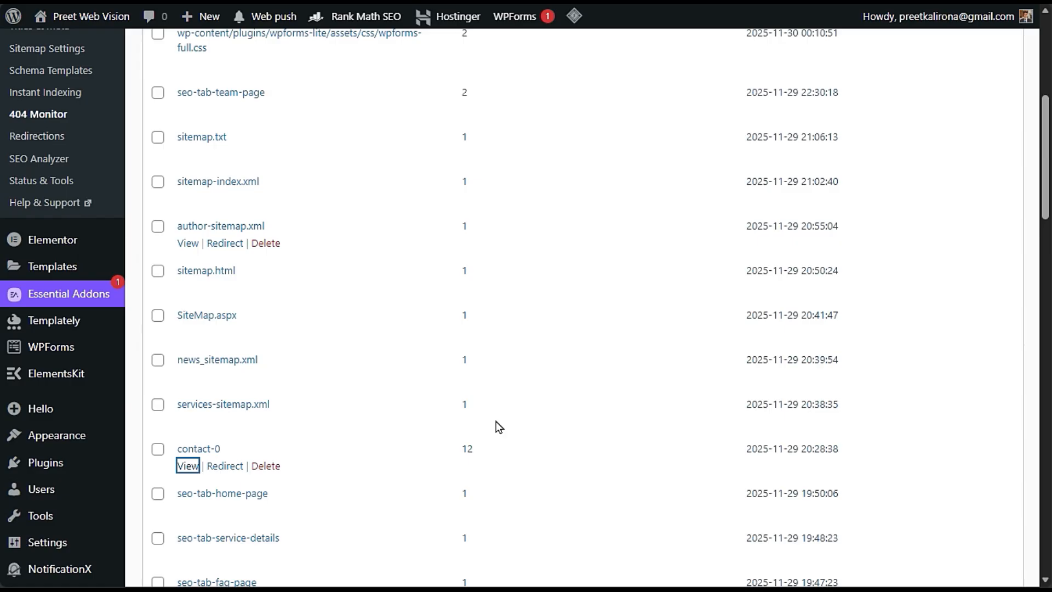
pyautogui.scroll(3, 496, 424)
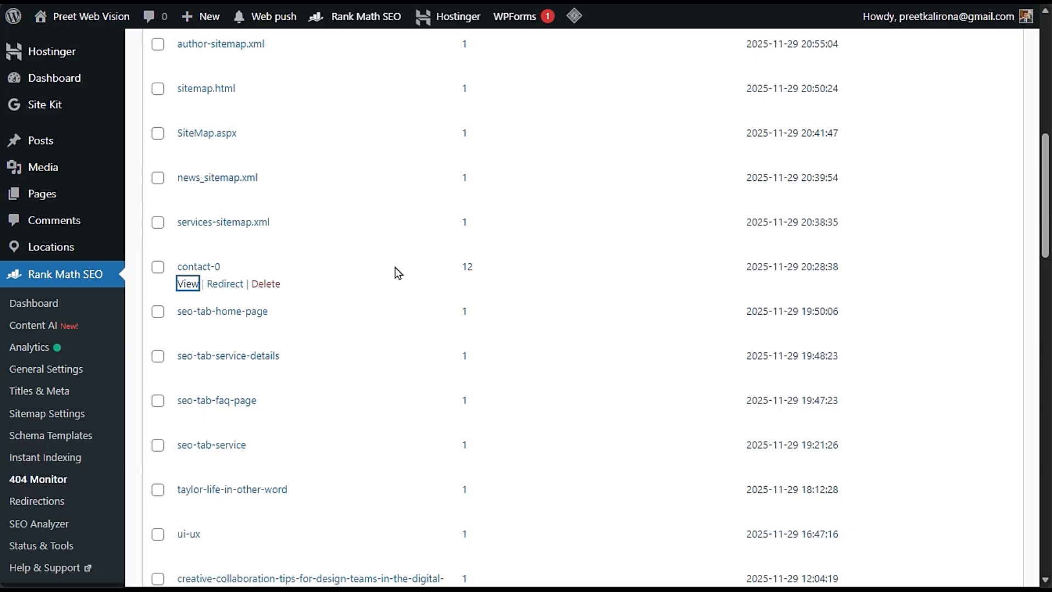
pyautogui.scroll(9, 396, 272)
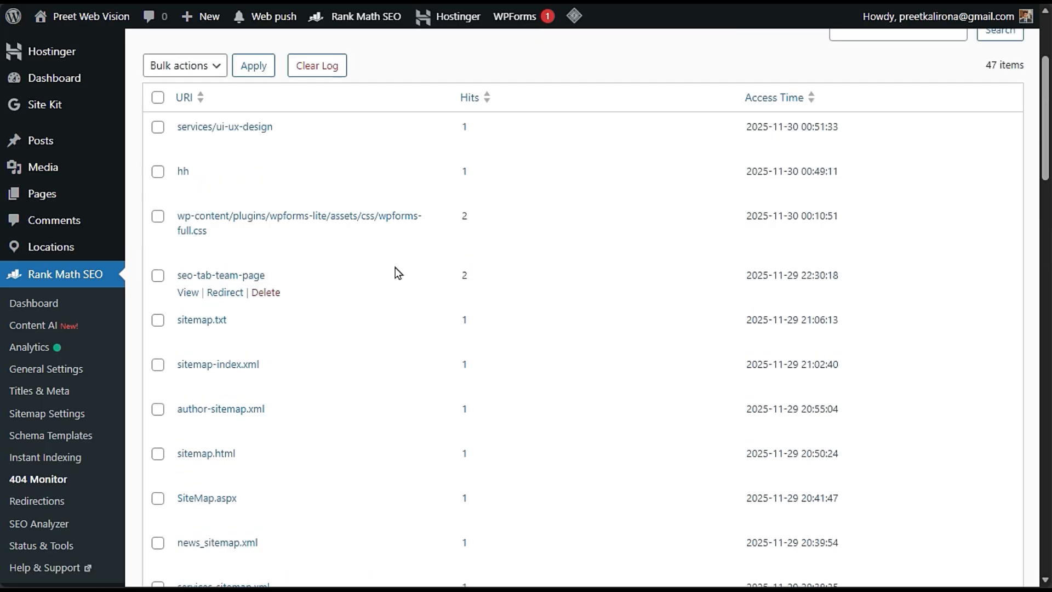
# - Open the Titles & Meta settings and look over the Global Meta options and the list of post types
pyautogui.scroll(-3, 294, 324)
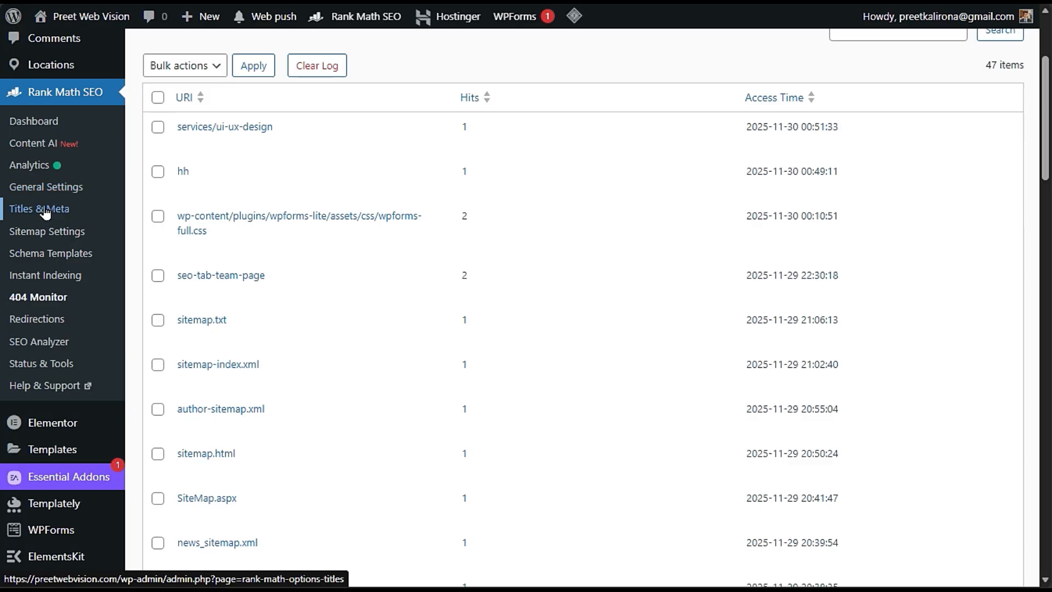
pyautogui.click(83, 209)
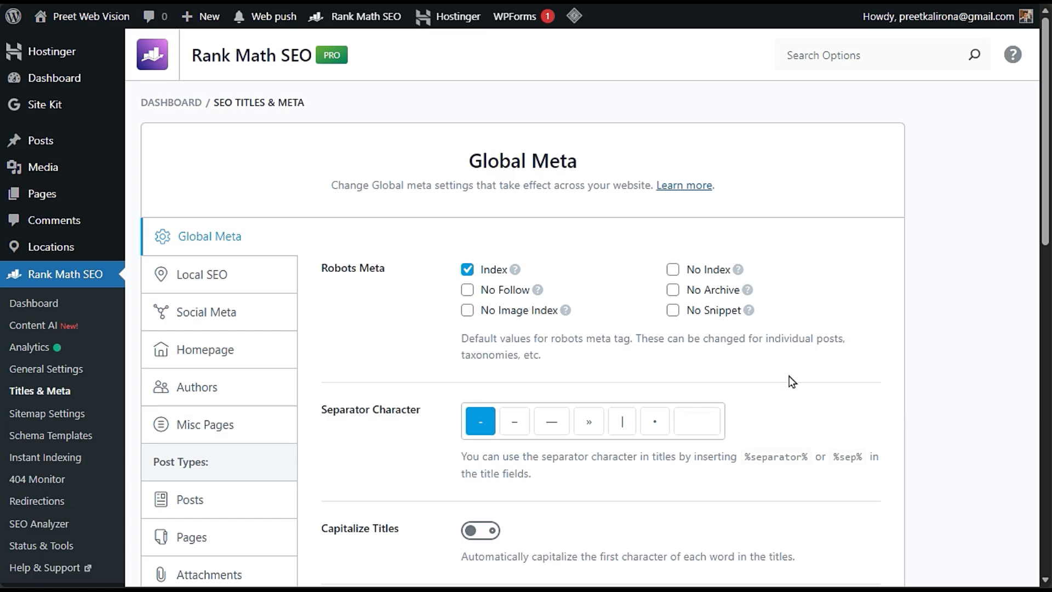
pyautogui.scroll(-15, 789, 378)
pyautogui.scroll(15, 810, 443)
pyautogui.scroll(-3, 200, 334)
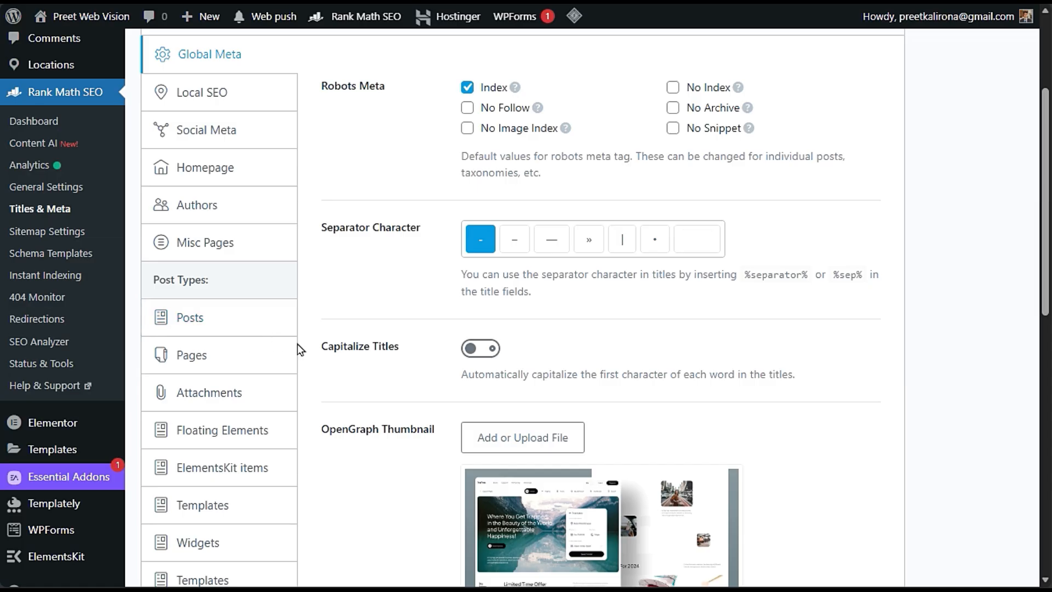
pyautogui.scroll(3, 298, 349)
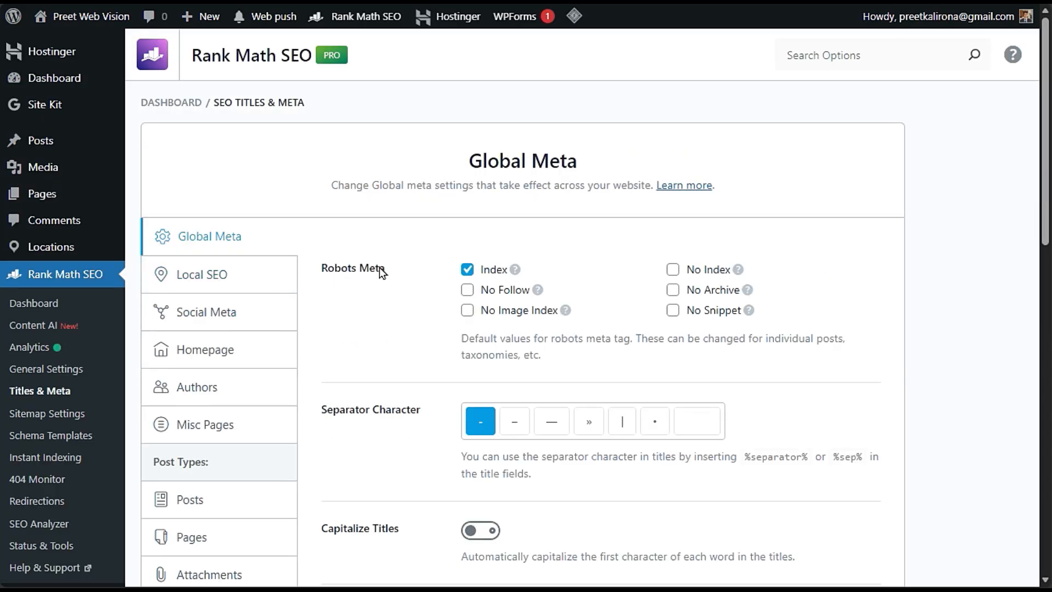
# - Try the No Index option under Robots Meta and set the choice back to Index
pyautogui.click(673, 269)
pyautogui.click(467, 270)
pyautogui.scroll(-3, 426, 338)
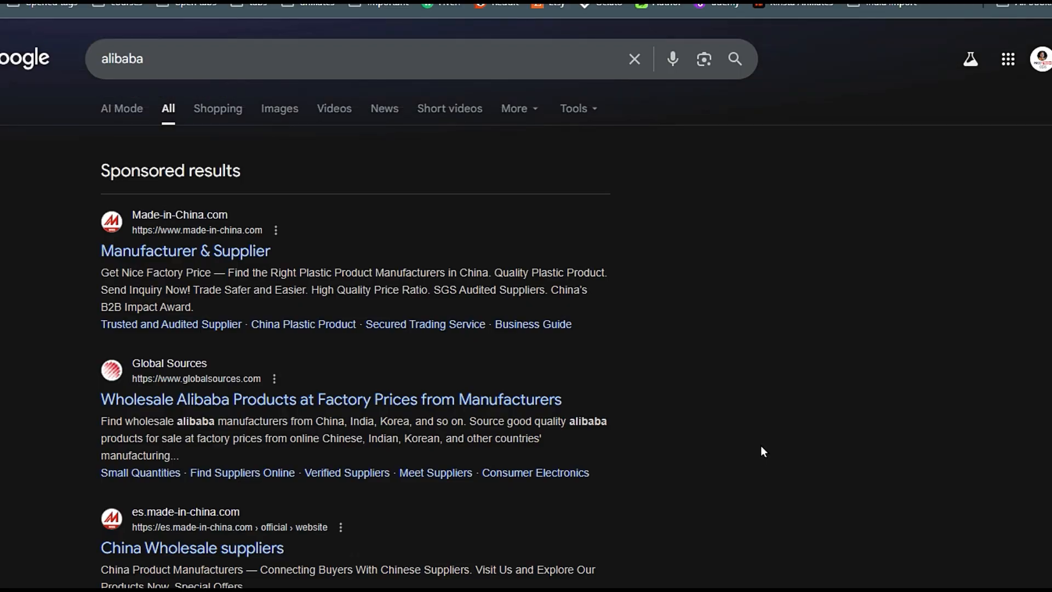
# - In the Google results for alibaba, examine the title and meta description of the Google Play result by highlighting them
pyautogui.scroll(-6, 761, 446)
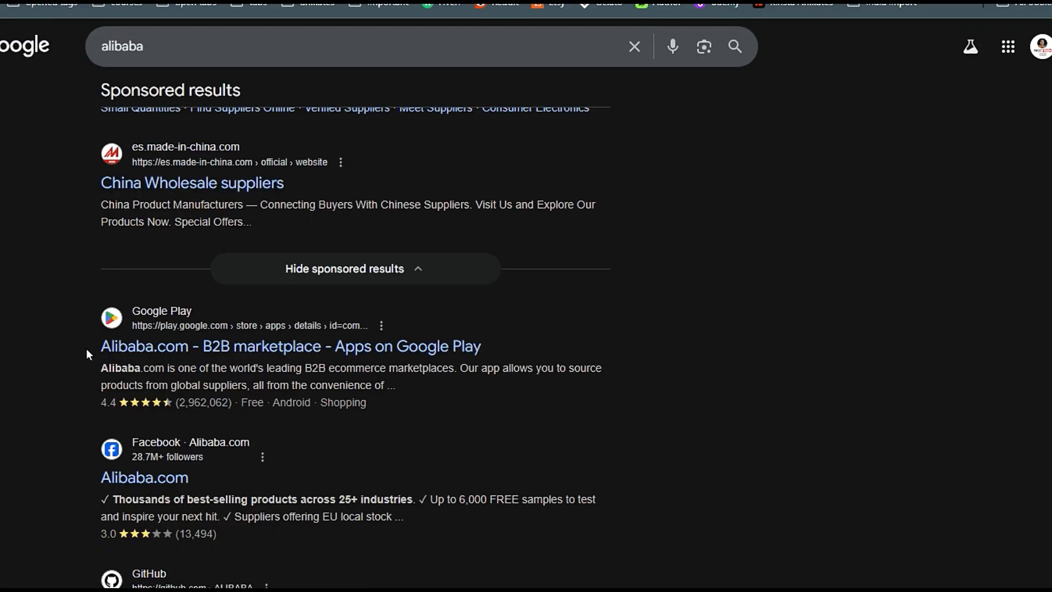
pyautogui.moveTo(87, 348); pyautogui.dragTo(512, 361)
pyautogui.click(520, 357)
pyautogui.moveTo(81, 345); pyautogui.dragTo(501, 351)
pyautogui.moveTo(408, 387); pyautogui.dragTo(100, 376)
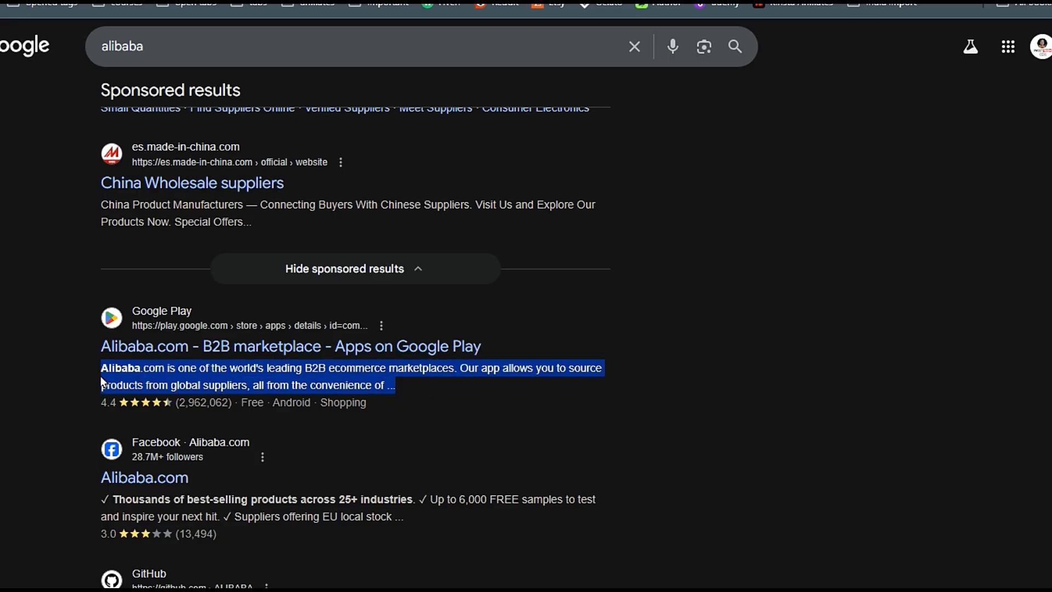
pyautogui.click(80, 369)
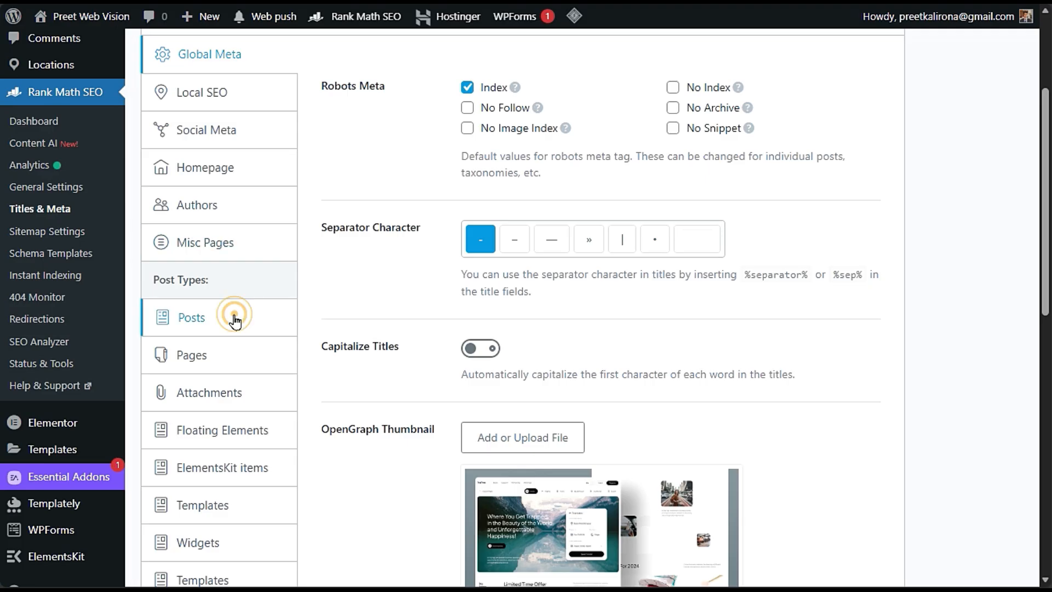
# - Review the title and description templates for Posts and Pages without changing them, and return to Global Meta
pyautogui.click(235, 318)
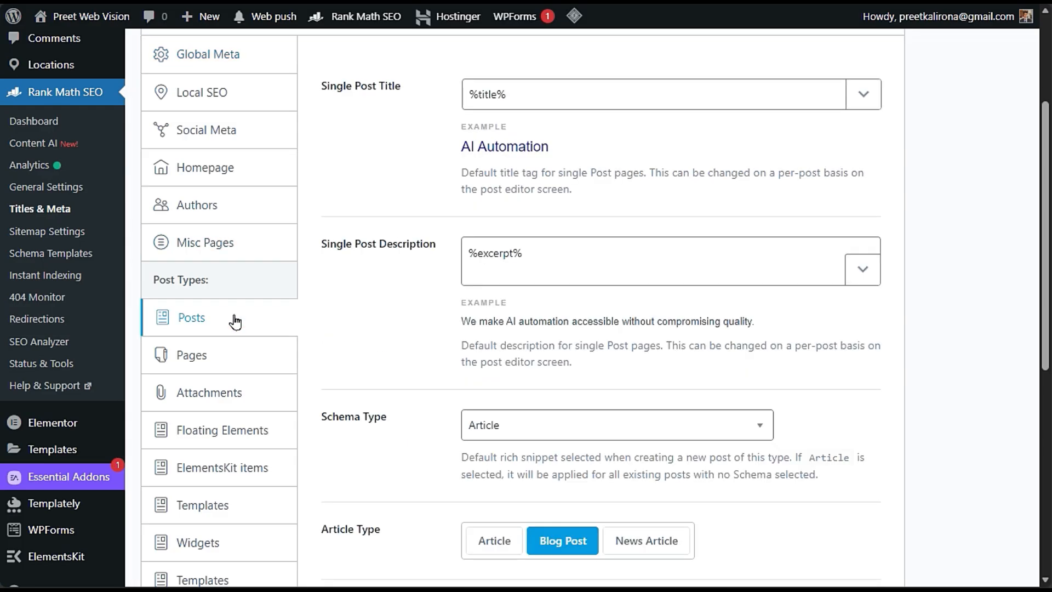
pyautogui.click(234, 353)
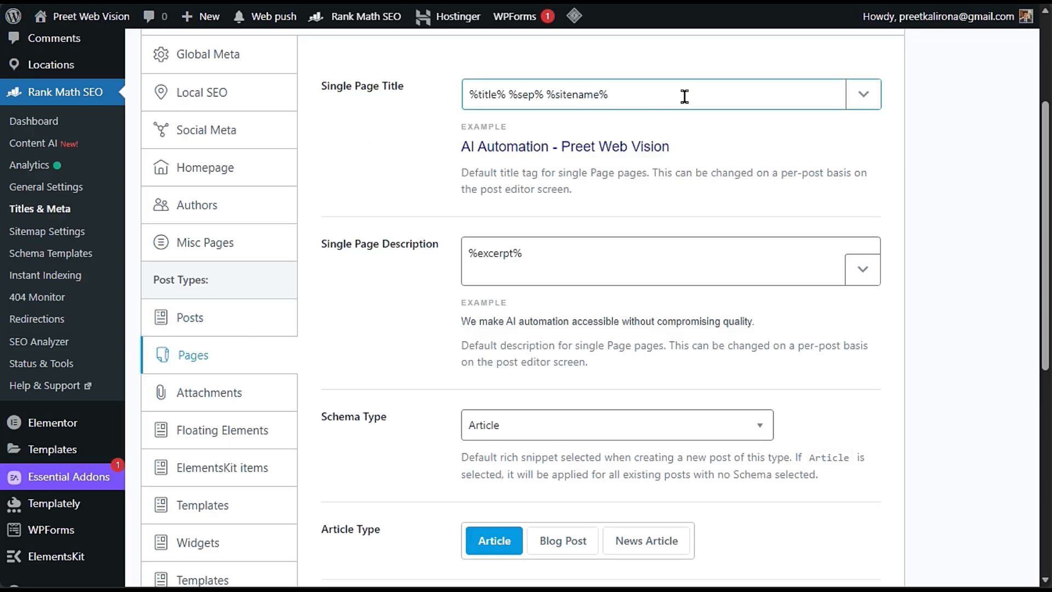
pyautogui.tripleClick(568, 252)
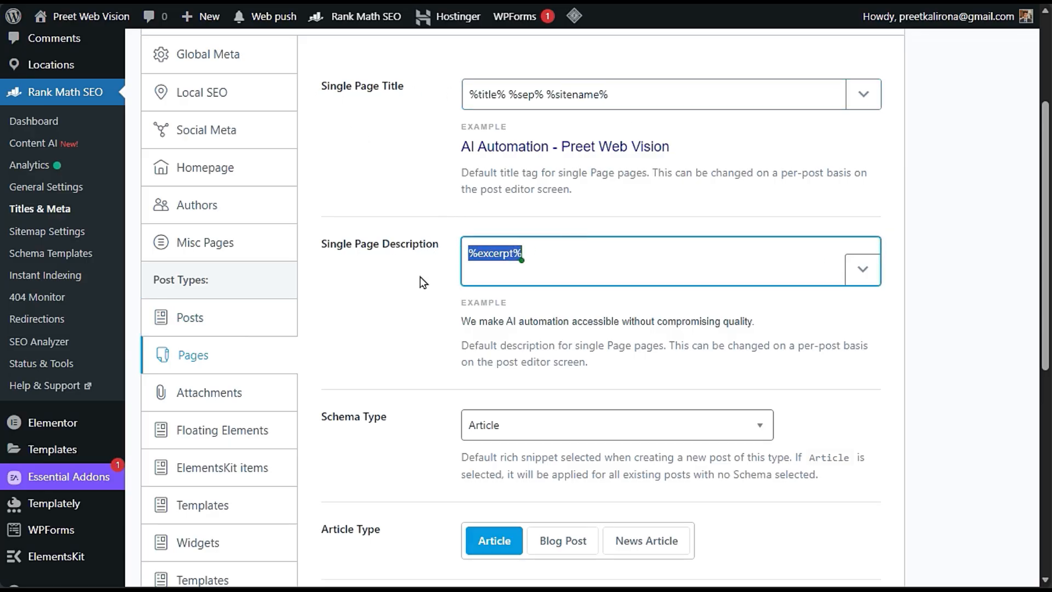
pyautogui.click(420, 282)
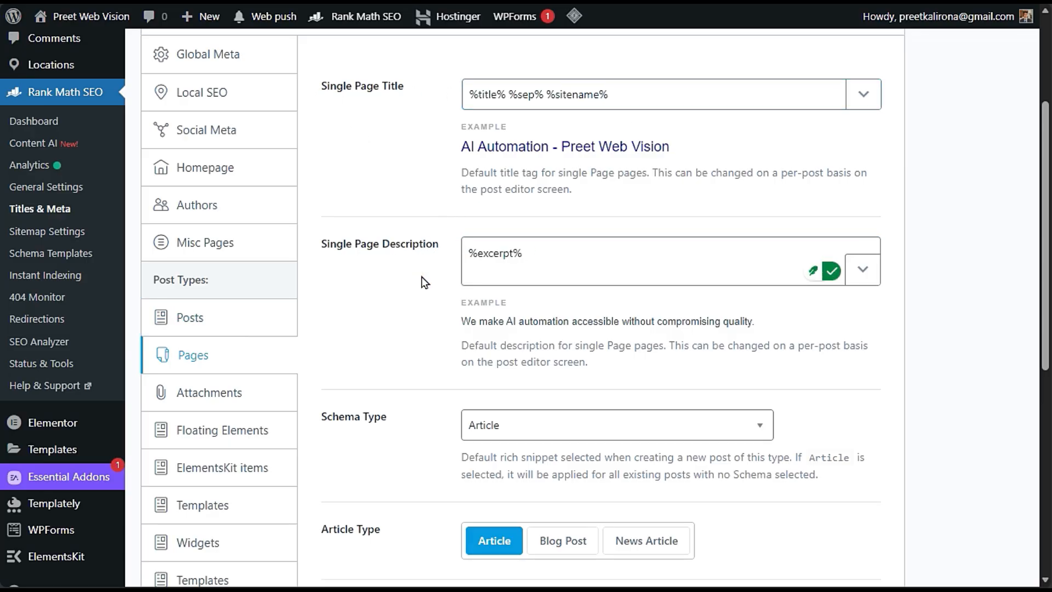
pyautogui.click(251, 56)
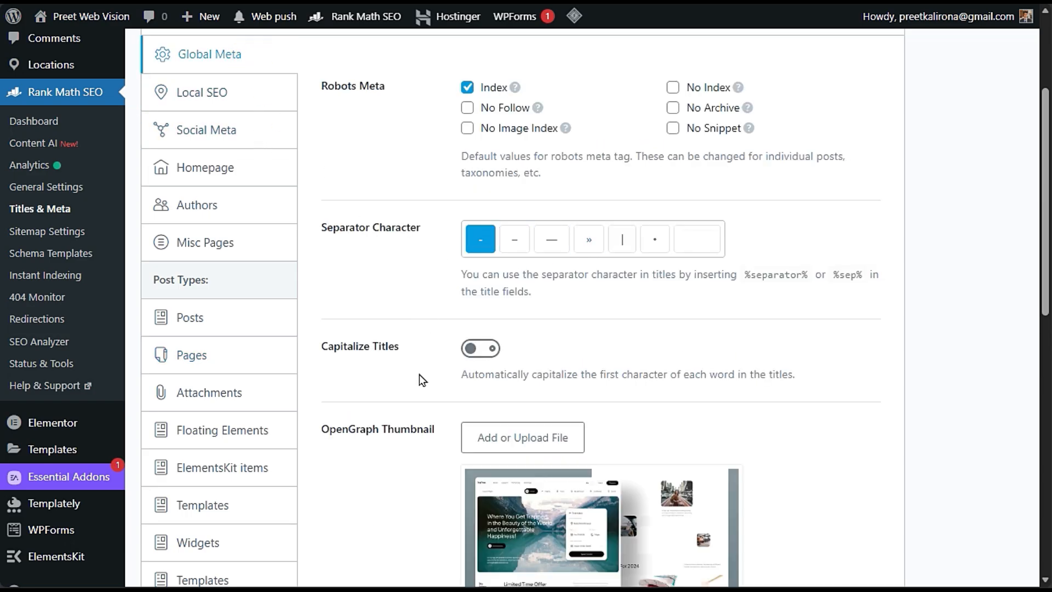
# - Switch to the Google results for alibaba, look through the current page and continue to results page 3
pyautogui.scroll(-3, 420, 375)
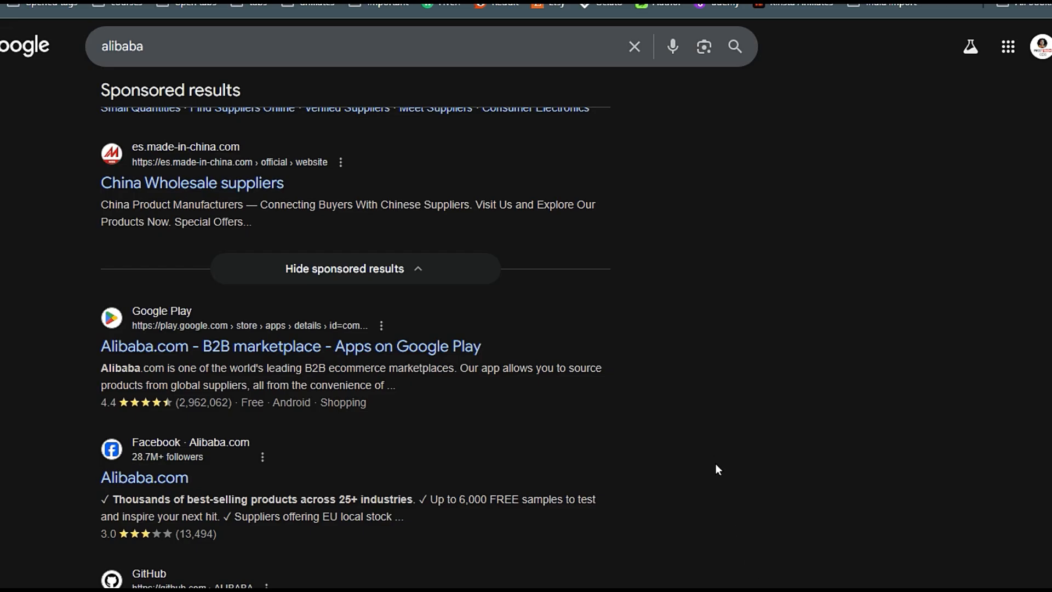
pyautogui.scroll(-15, 669, 410)
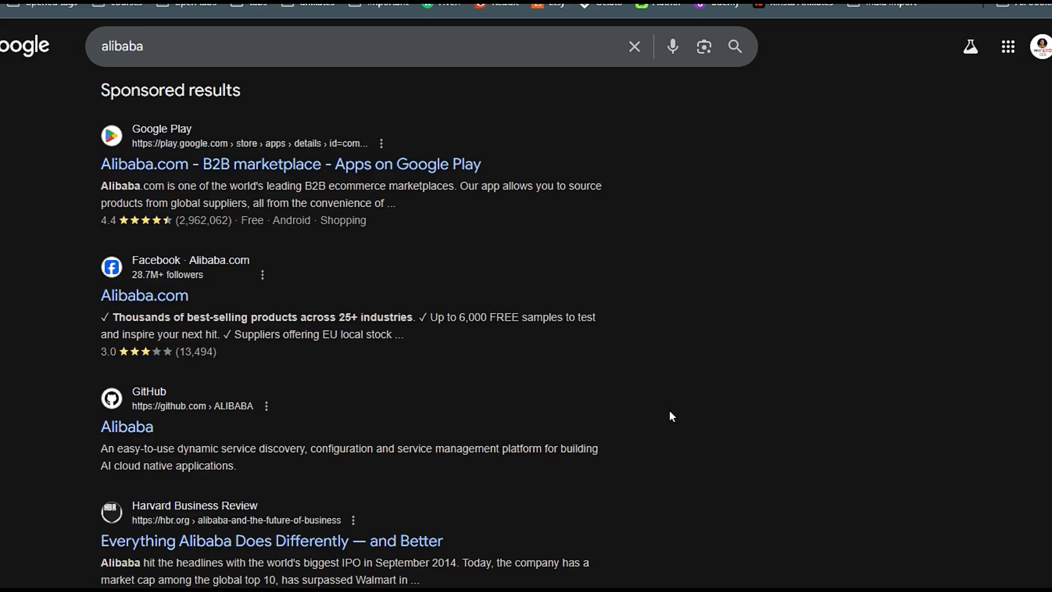
pyautogui.scroll(-5, 663, 417)
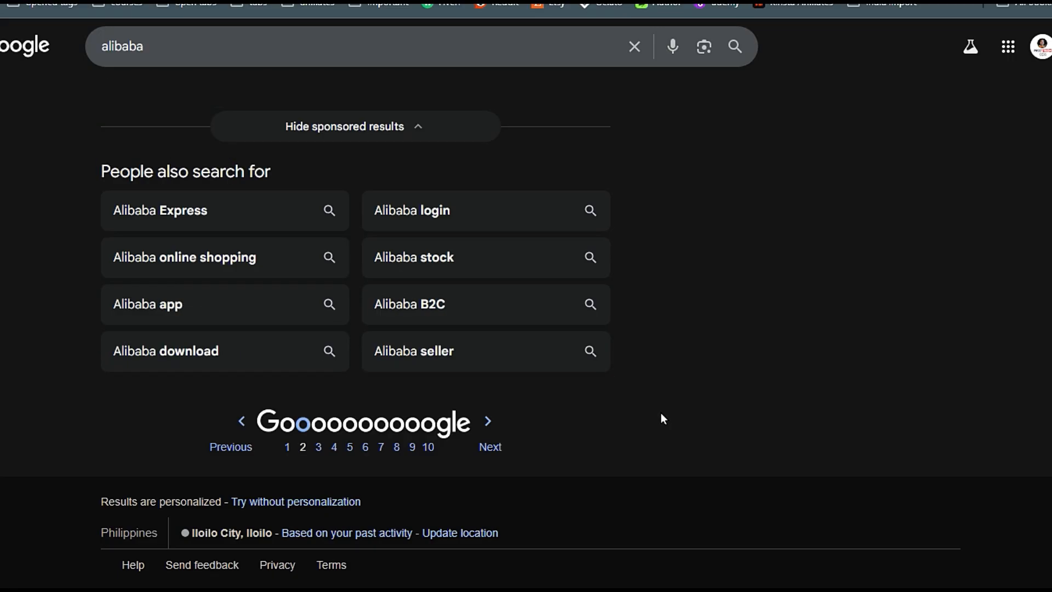
pyautogui.click(322, 451)
pyautogui.scroll(-3, 323, 453)
pyautogui.scroll(-15, 323, 453)
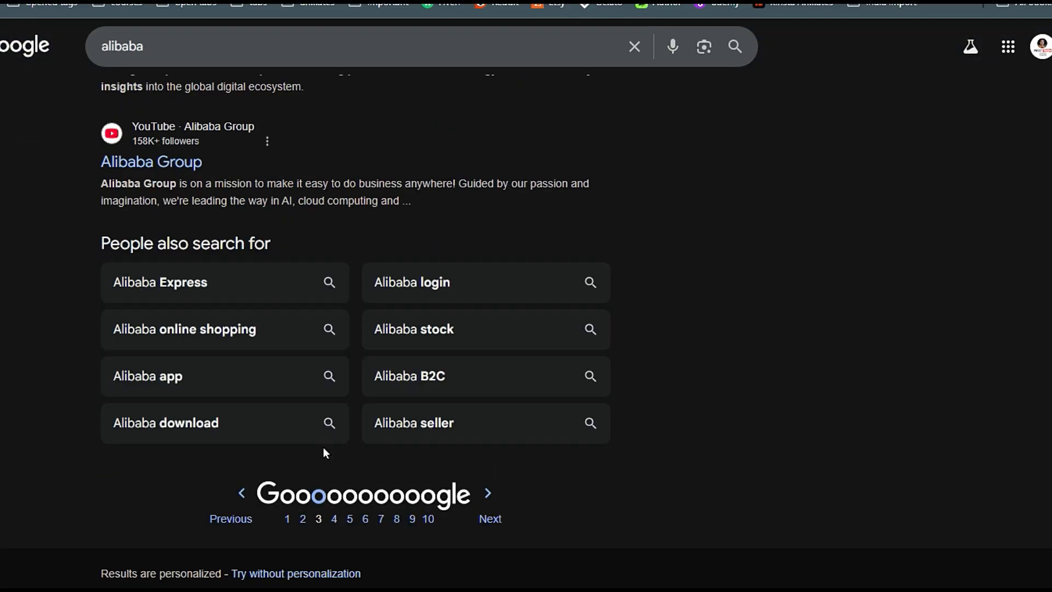
pyautogui.scroll(6, 323, 453)
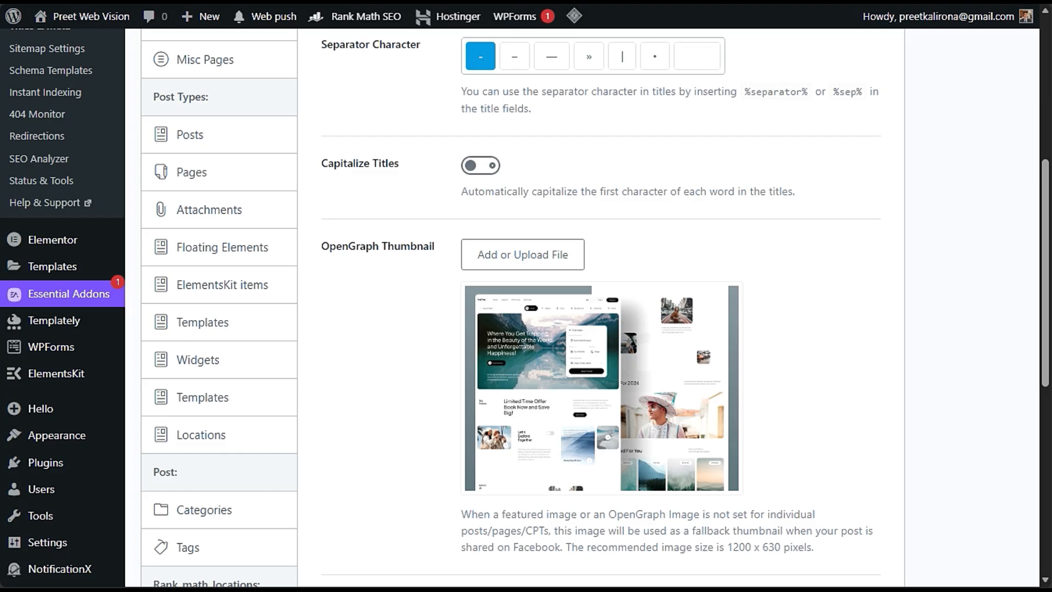
# - Back in Global Meta, review the OpenGraph Thumbnail, Custom Image Watermarks and Default Thumbnail Watermark options
pyautogui.moveTo(731, 405)
pyautogui.moveTo(489, 339)
pyautogui.scroll(-6, 767, 419)
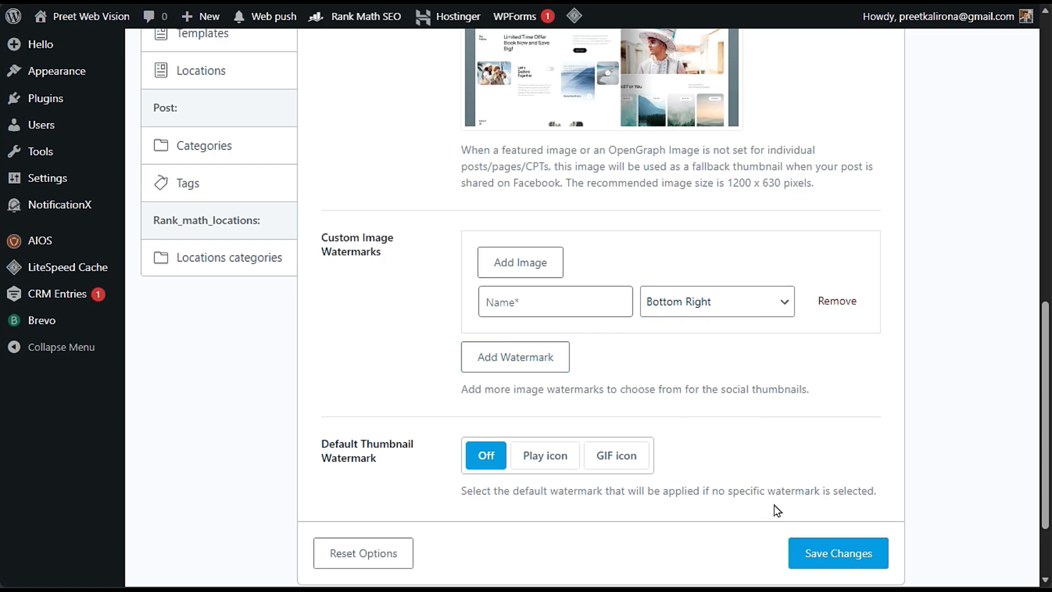
pyautogui.scroll(10, 665, 438)
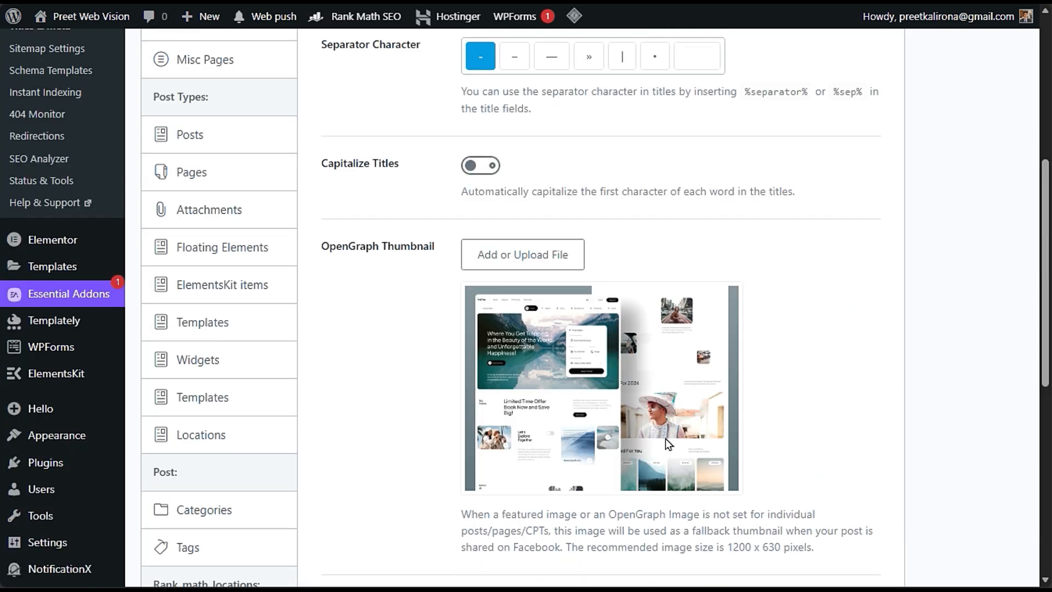
pyautogui.scroll(3, 665, 441)
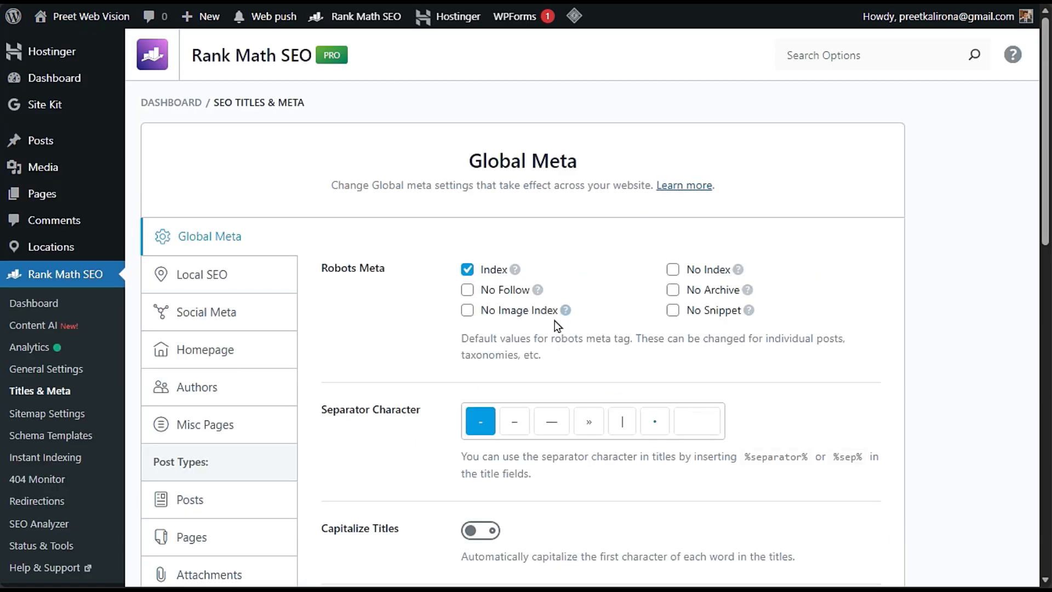
# - Open the Local SEO settings, look over the fields and try Person before reselecting Organization under Person or Company
pyautogui.click(243, 290)
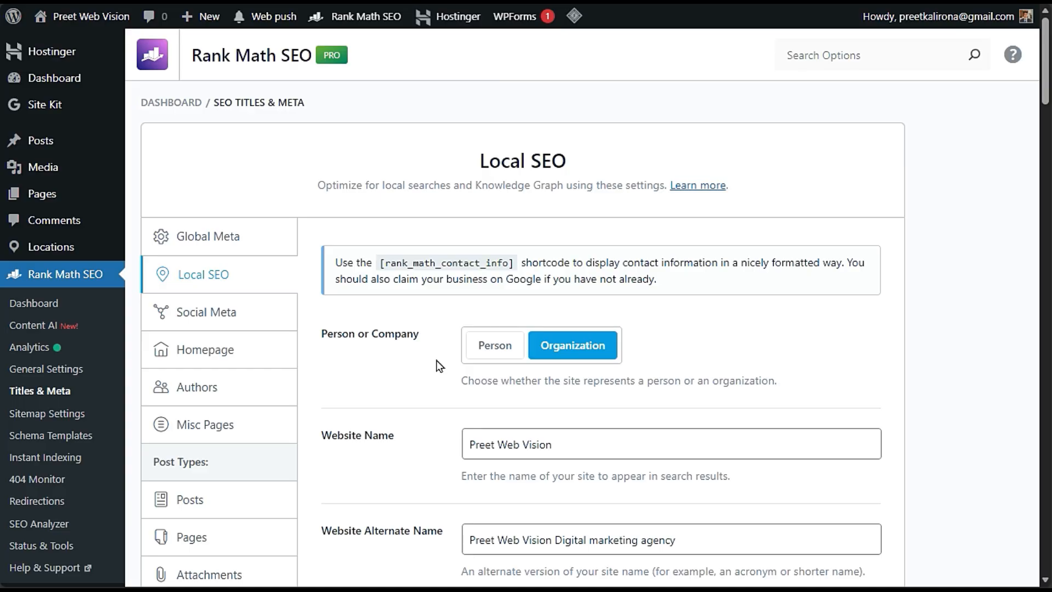
pyautogui.scroll(-9, 435, 363)
pyautogui.scroll(9, 431, 371)
pyautogui.click(495, 346)
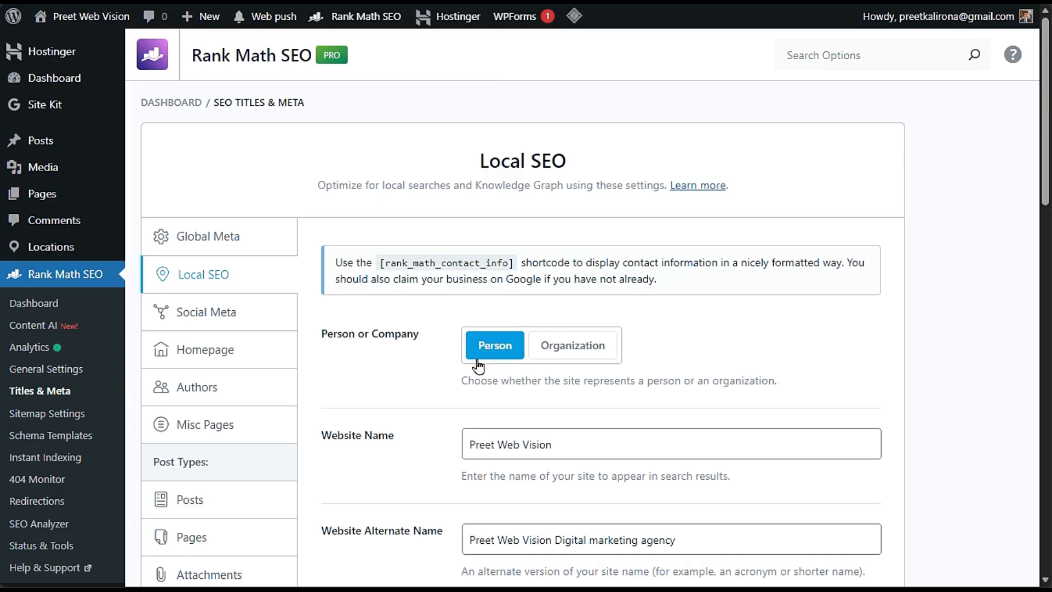
pyautogui.click(548, 348)
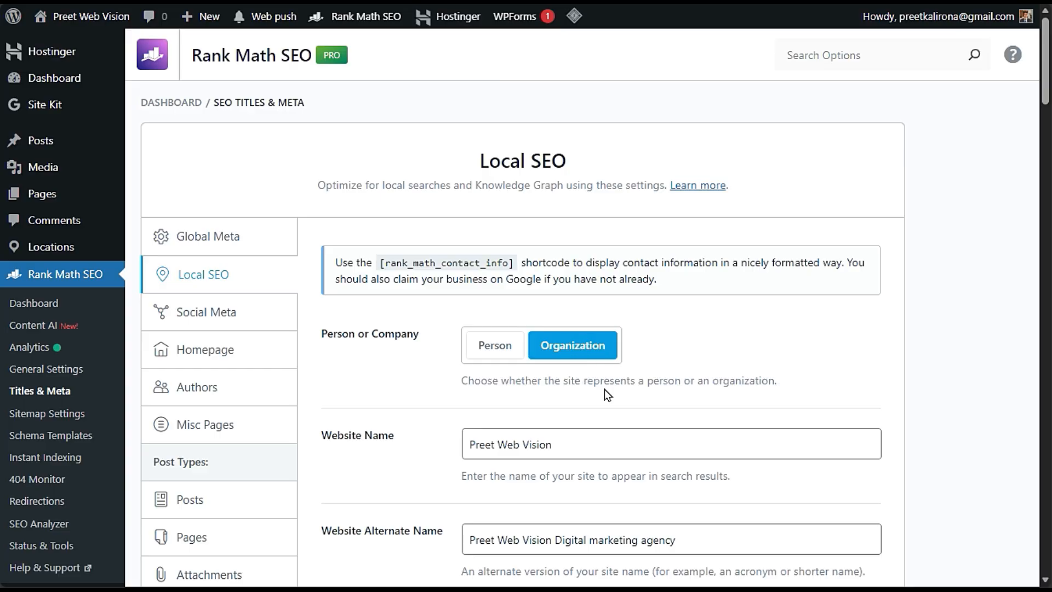
# - Review the Website Name and highlight the Website Alternate Name text without changing it
pyautogui.scroll(-3, 608, 397)
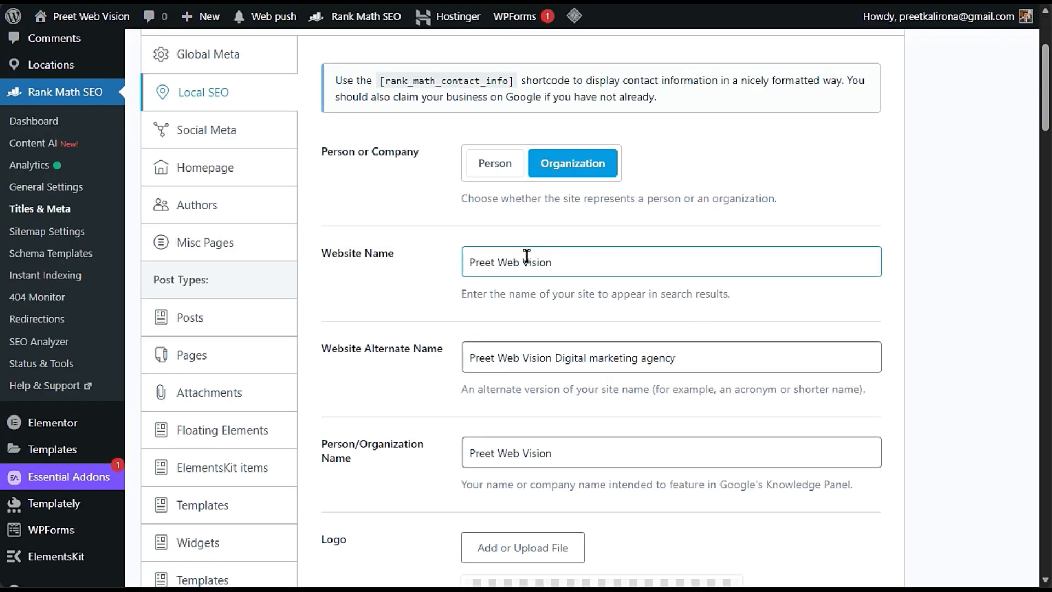
pyautogui.click(696, 356)
pyautogui.moveTo(696, 356); pyautogui.dragTo(435, 359)
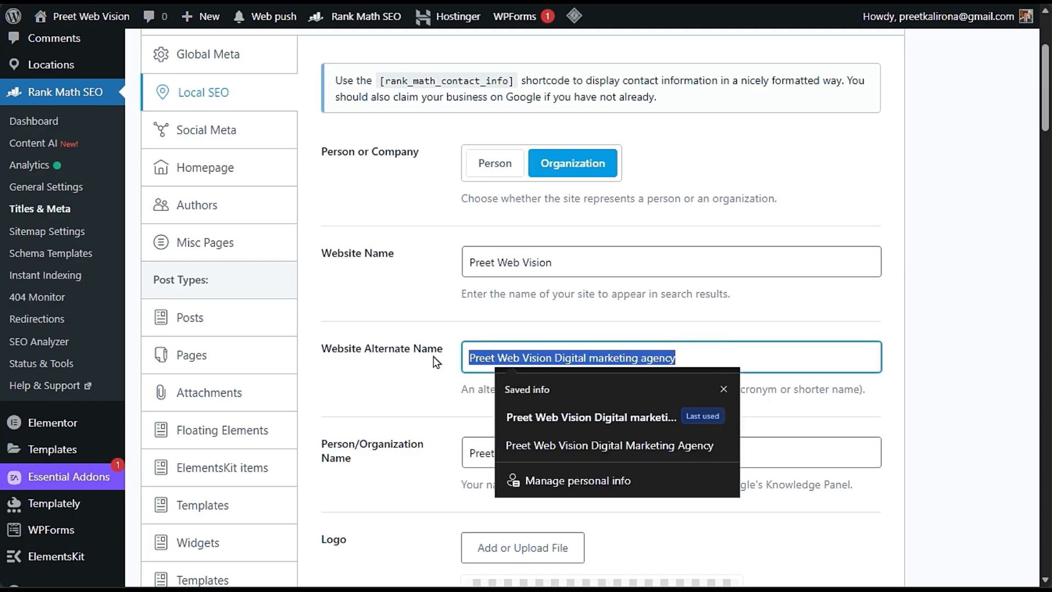
# - Review the Person/Organization Name, Logo and URL fields in the Local SEO settings
pyautogui.click(422, 368)
pyautogui.scroll(-9, 416, 373)
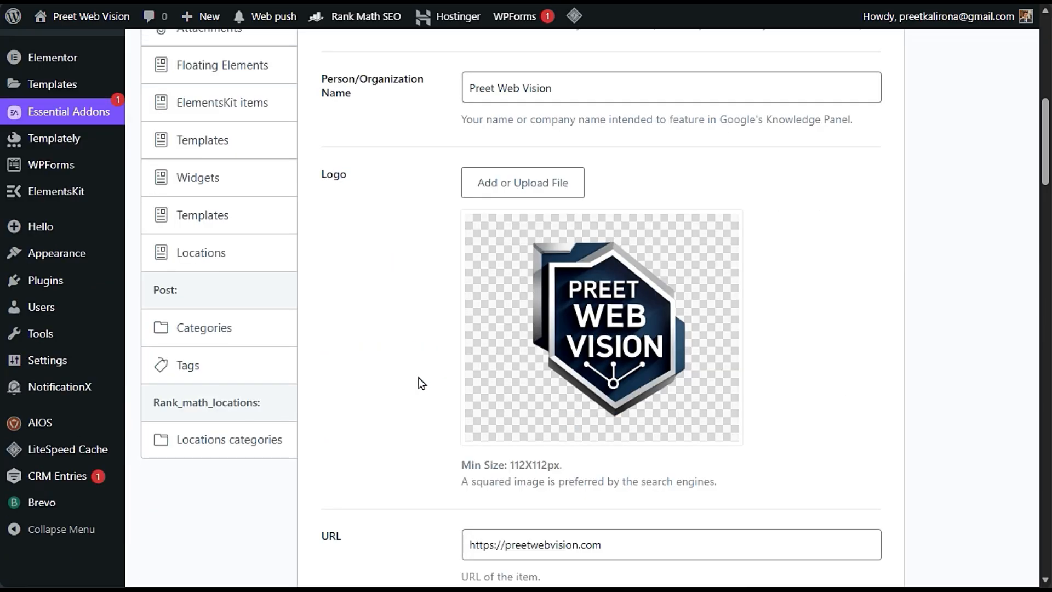
pyautogui.scroll(-3, 420, 387)
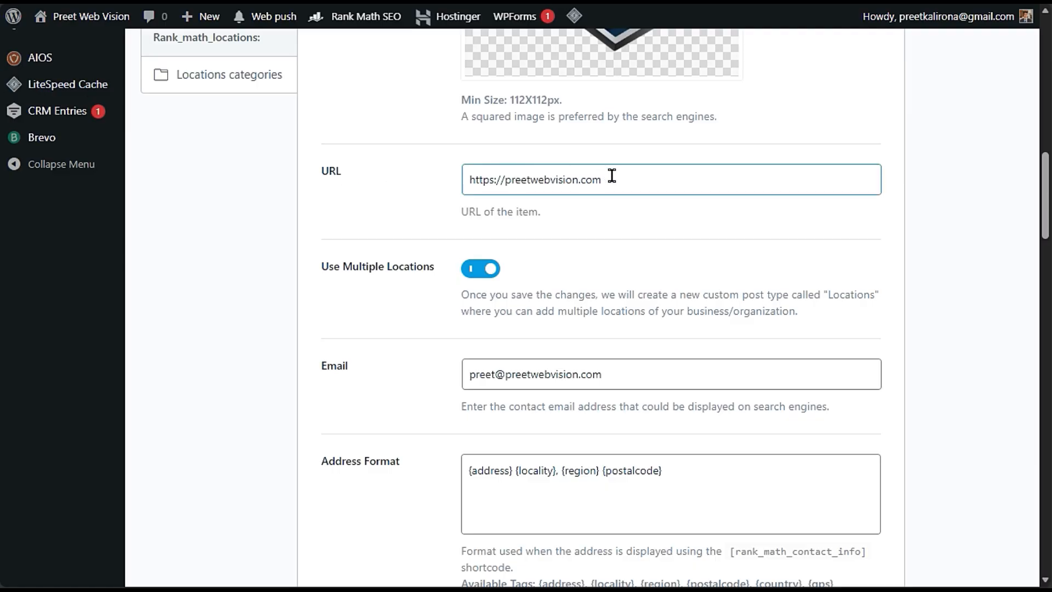
pyautogui.moveTo(601, 179); pyautogui.dragTo(382, 215)
pyautogui.click(378, 300)
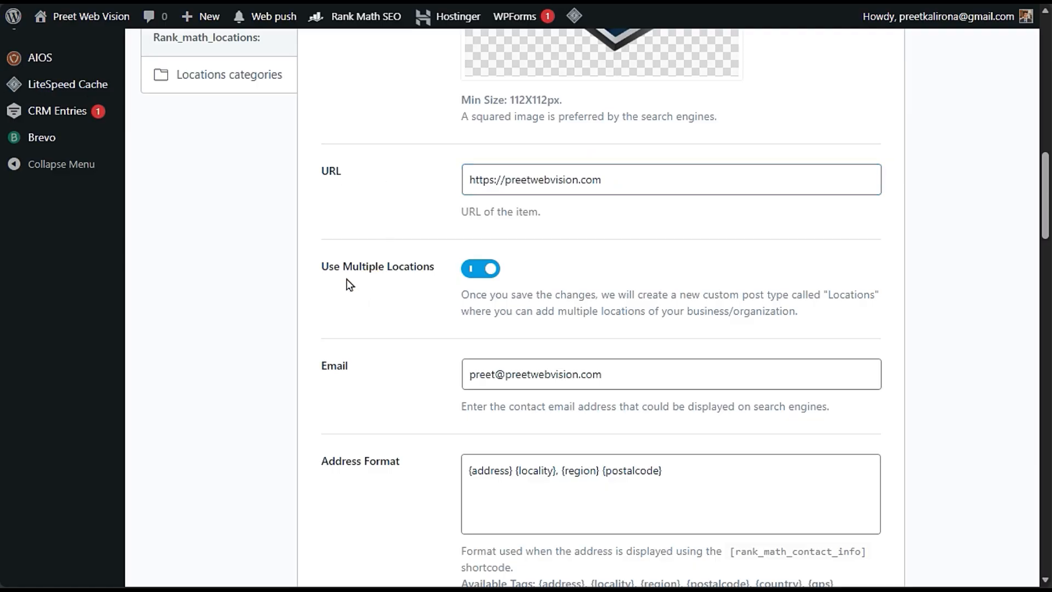
# - Turn Use Multiple Locations off and back on
pyautogui.click(477, 270)
pyautogui.scroll(3, 477, 277)
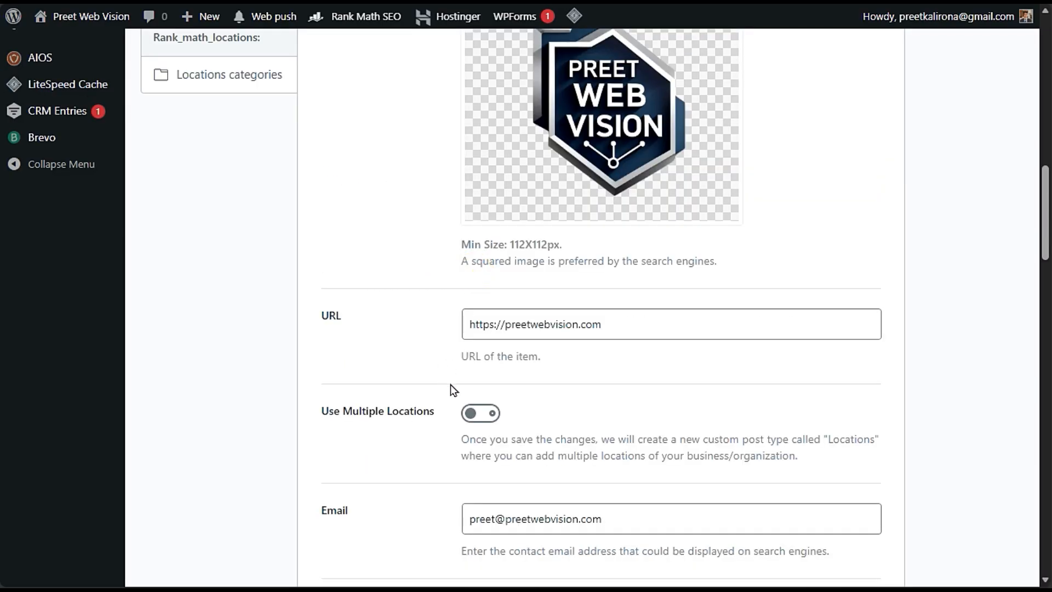
pyautogui.click(480, 413)
pyautogui.scroll(-3, 482, 418)
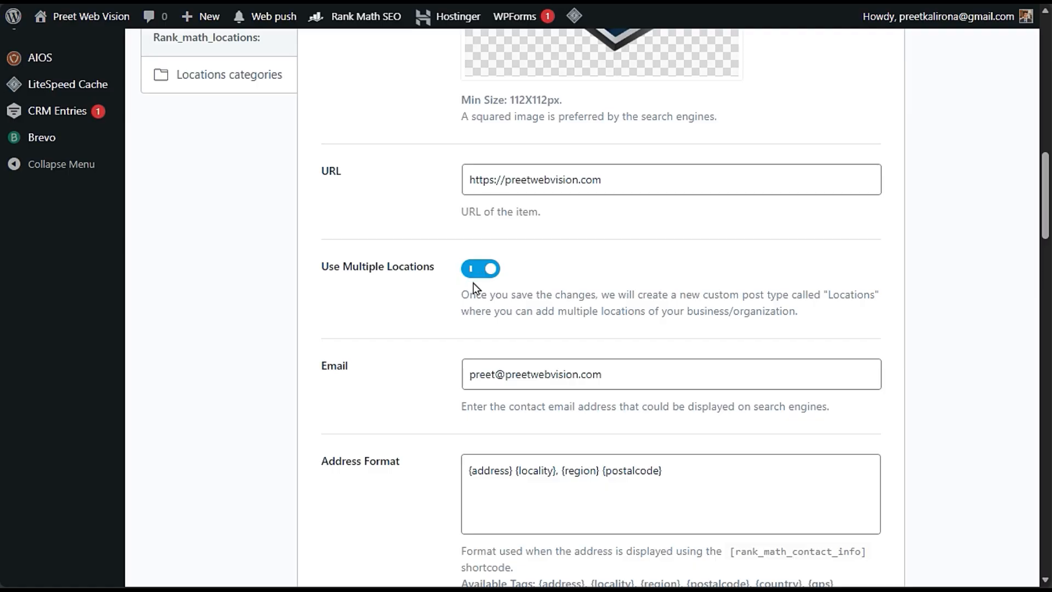
# - Check the Locations entry and its submenu in the WordPress admin menu, returning to the Use Multiple Locations setting
pyautogui.scroll(10, 472, 282)
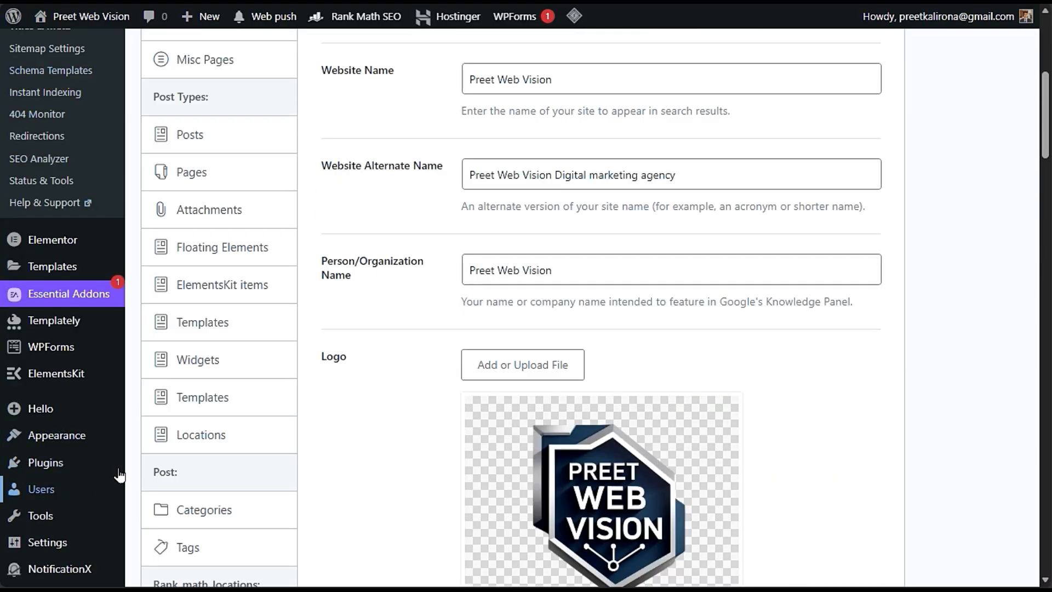
pyautogui.scroll(7, 119, 475)
pyautogui.moveTo(63, 251)
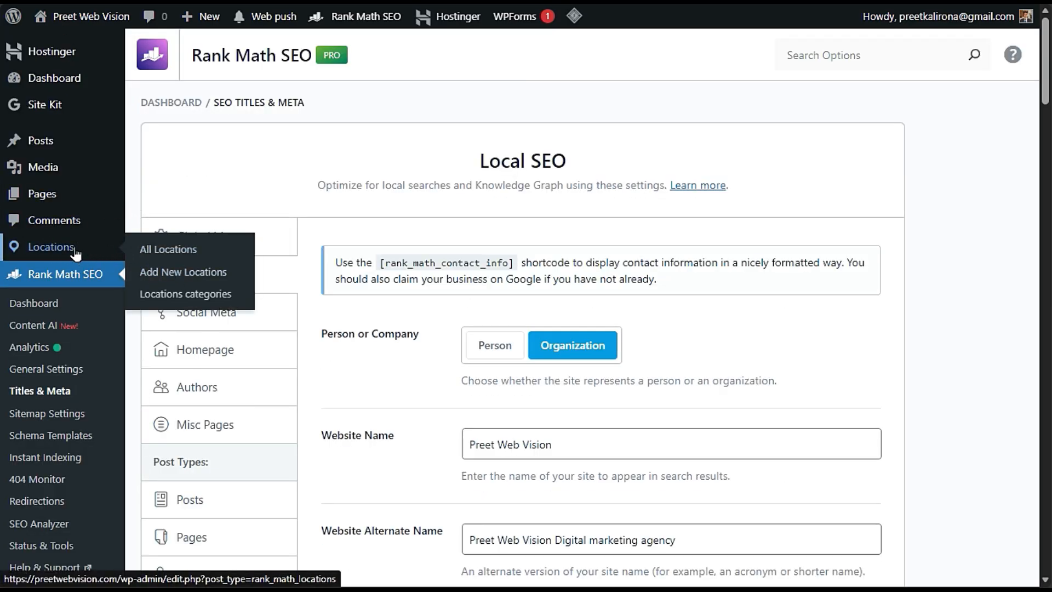
pyautogui.scroll(-10, 412, 431)
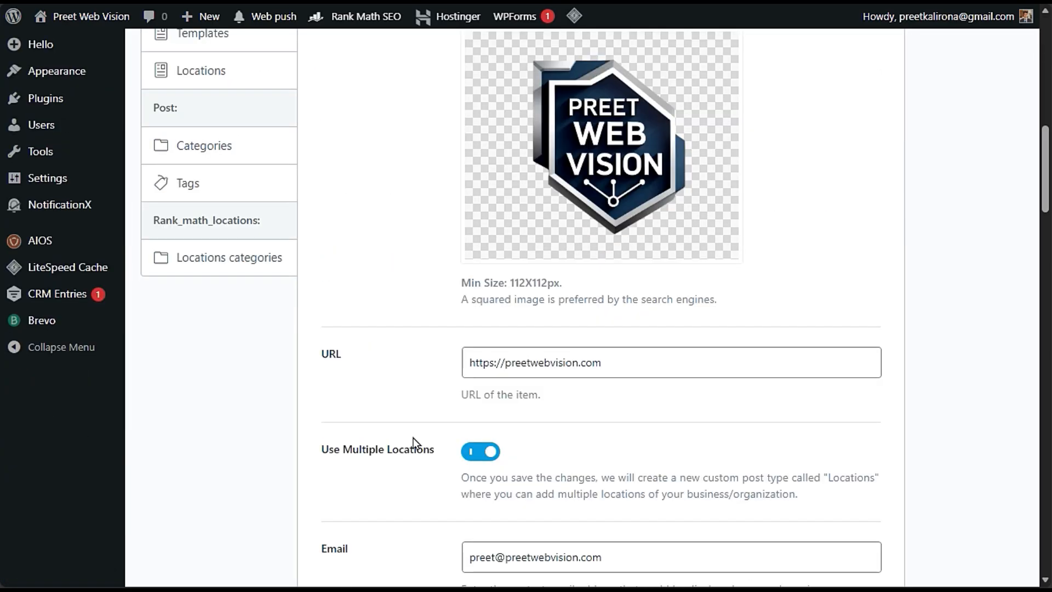
# - Review the contact Email field and highlight the whole Address Format template without changing either
pyautogui.scroll(-6, 466, 463)
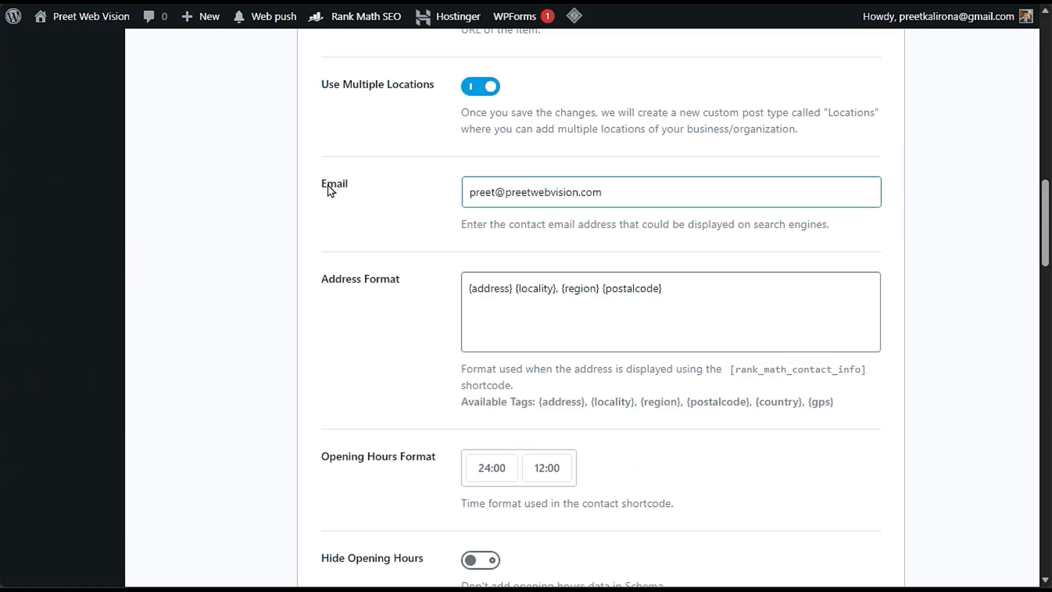
pyautogui.tripleClick(616, 199)
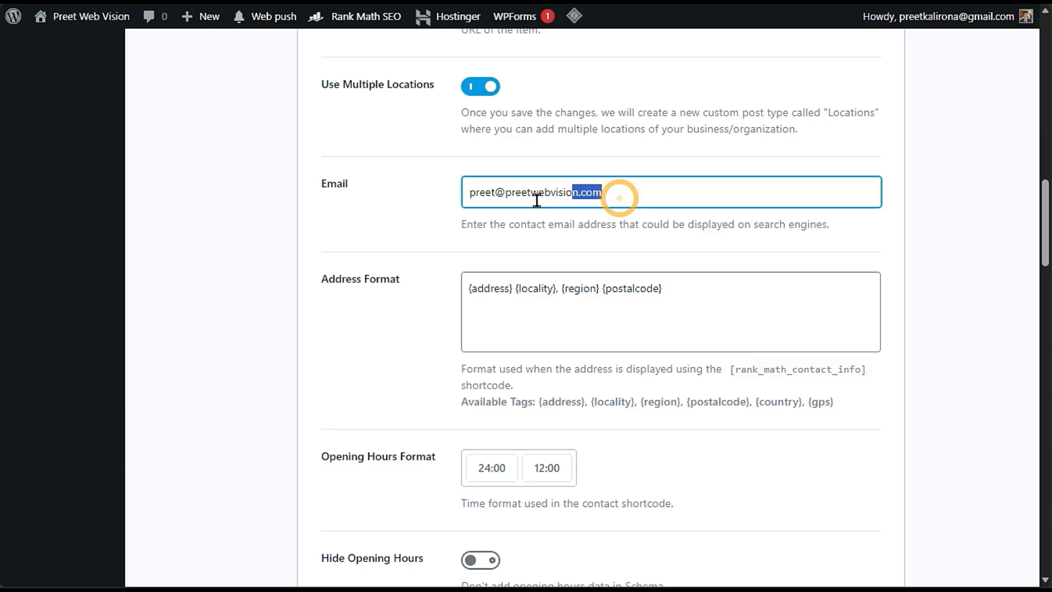
pyautogui.click(419, 239)
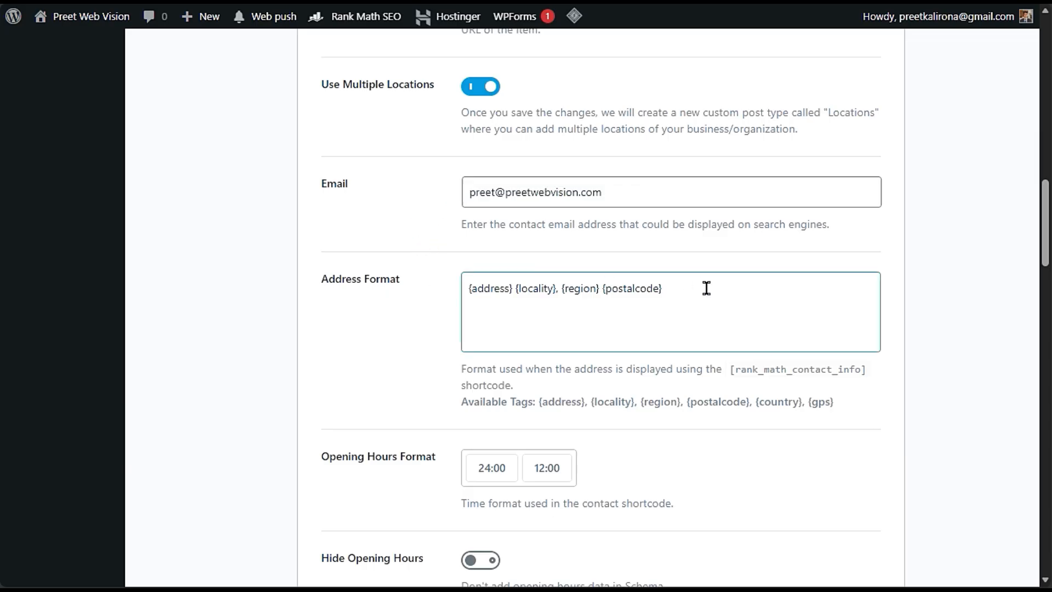
pyautogui.tripleClick(674, 285)
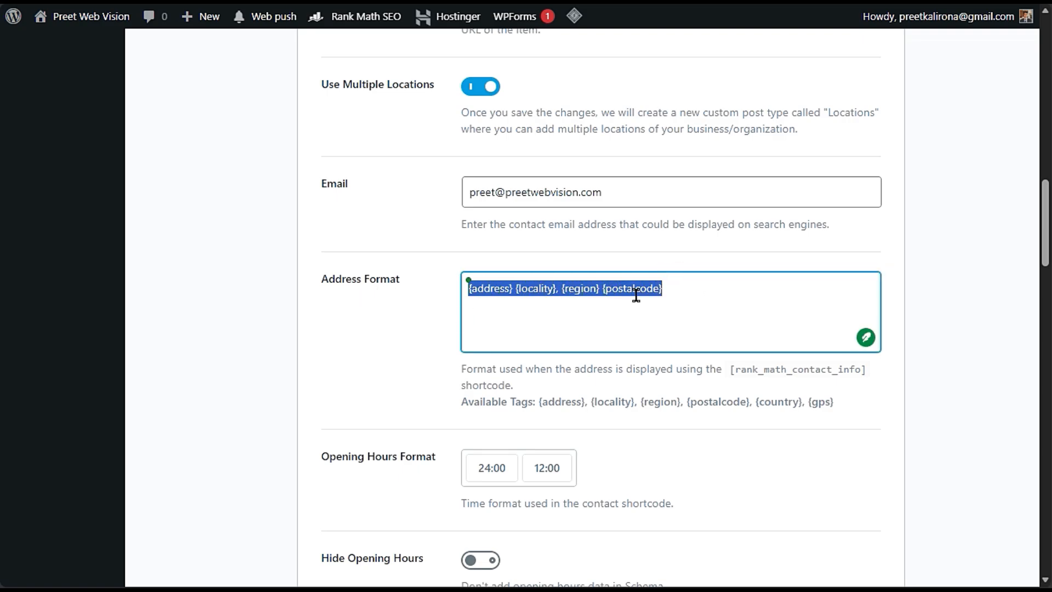
pyautogui.click(458, 351)
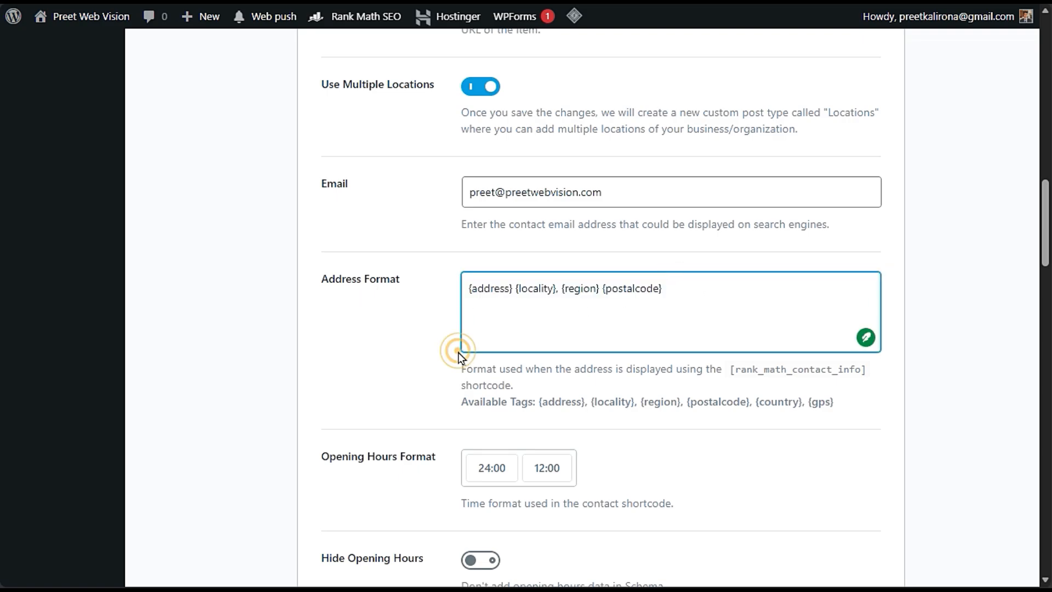
pyautogui.click(662, 287)
pyautogui.moveTo(662, 287); pyautogui.dragTo(463, 280)
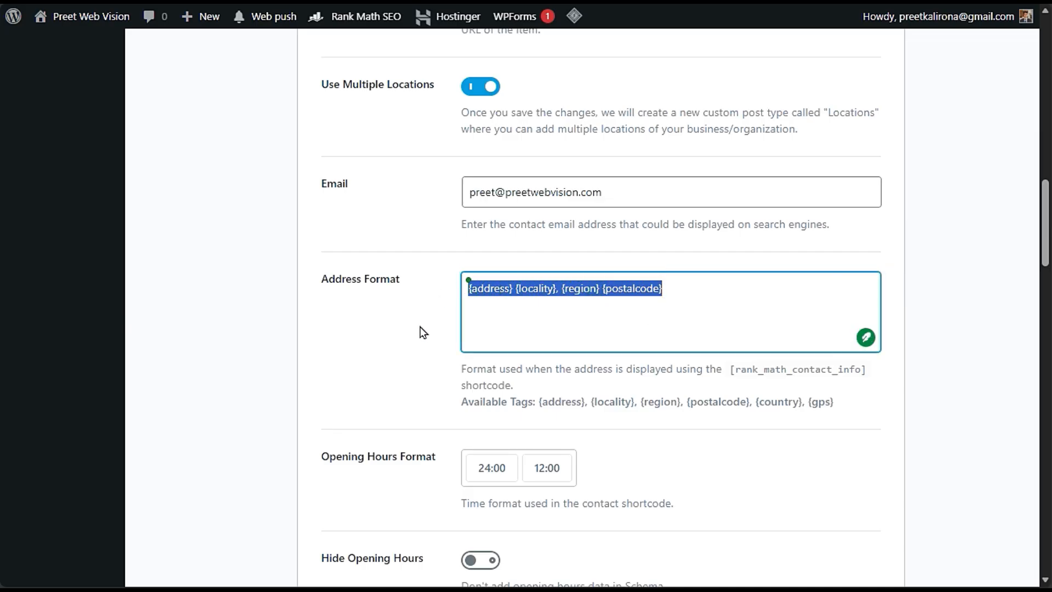
# - Examine the address, locality, region and postalcode tags in the Address Format, highlighting parts of the template and the full text
pyautogui.click(495, 287)
pyautogui.click(530, 287)
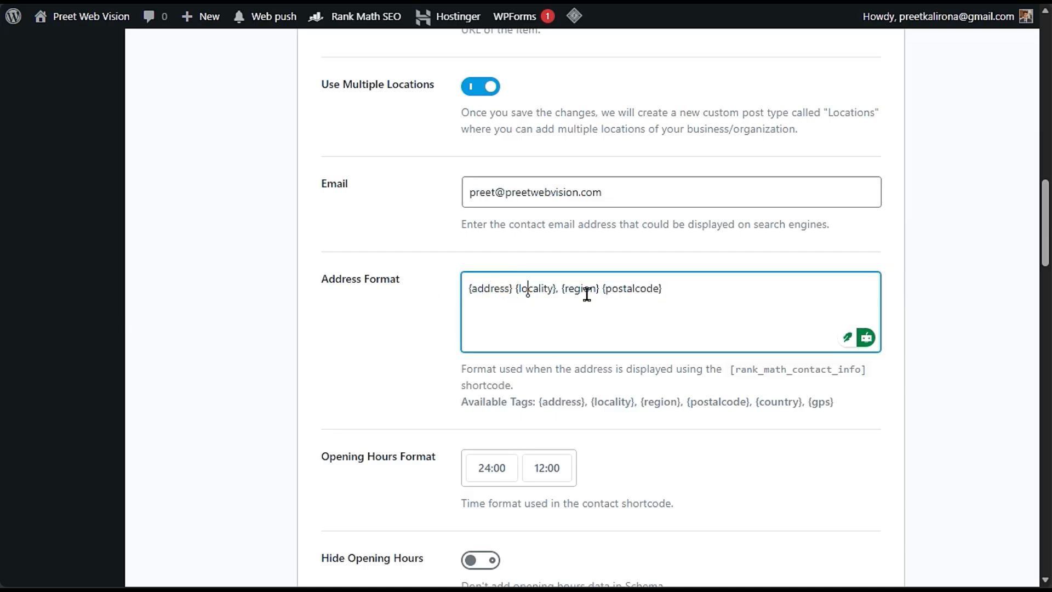
pyautogui.click(589, 296)
pyautogui.click(648, 294)
pyautogui.click(481, 291)
pyautogui.click(483, 293)
pyautogui.moveTo(536, 289)
pyautogui.mouseDown()
pyautogui.moveTo(556, 288)
pyautogui.moveTo(517, 289)
pyautogui.mouseUp()
pyautogui.click(520, 289)
pyautogui.doubleClick(566, 290)
pyautogui.click(521, 290)
pyautogui.doubleClick(520, 291)
pyautogui.click(515, 298)
pyautogui.moveTo(568, 289); pyautogui.dragTo(363, 310)
pyautogui.click(363, 310)
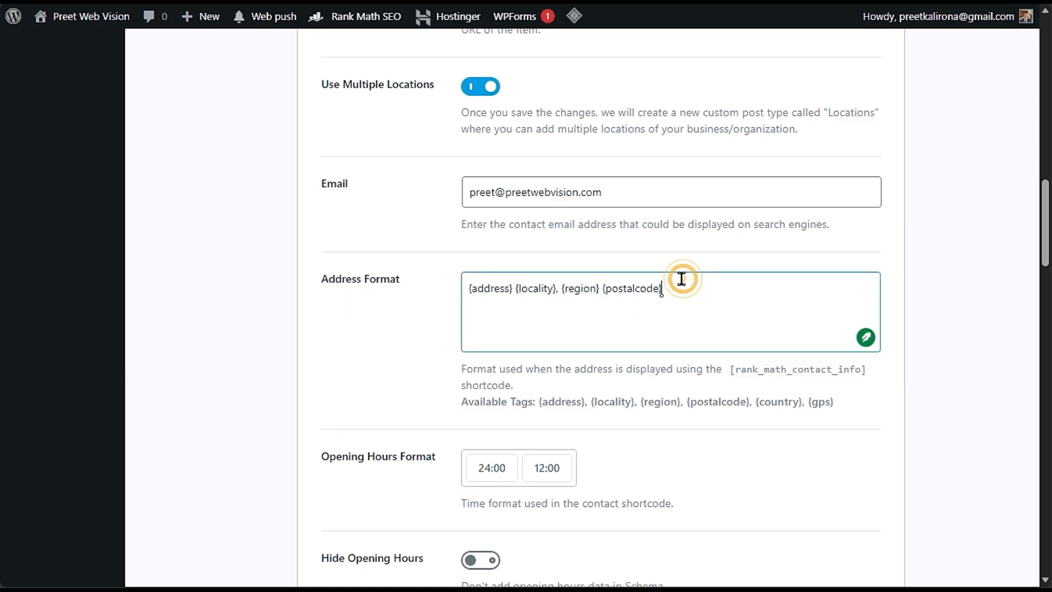
pyautogui.moveTo(681, 277); pyautogui.dragTo(336, 353)
pyautogui.click(359, 355)
pyautogui.moveTo(510, 288); pyautogui.dragTo(392, 296)
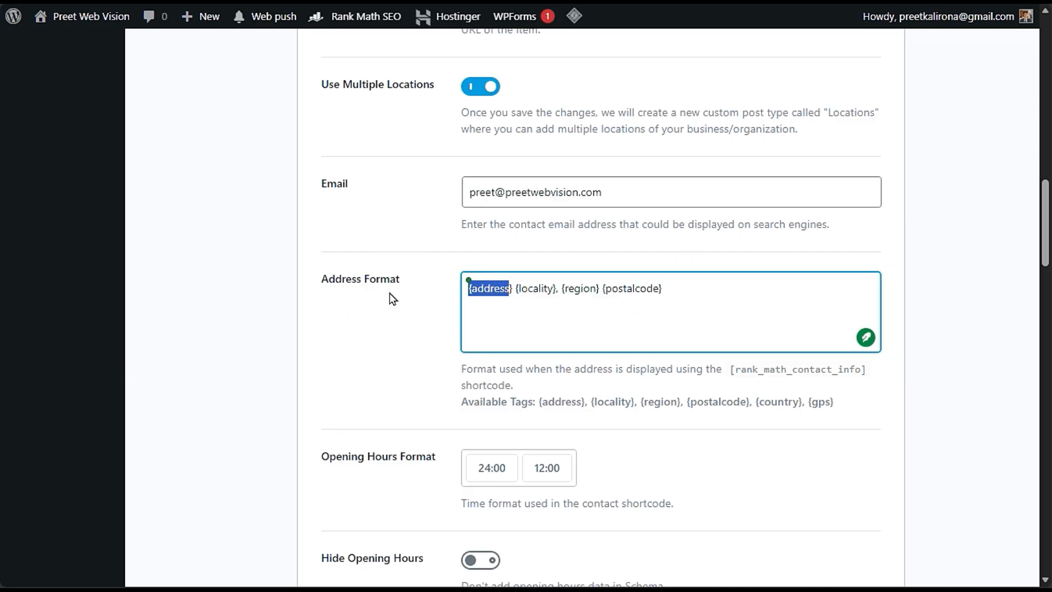
pyautogui.click(377, 332)
pyautogui.moveTo(694, 291); pyautogui.dragTo(390, 295)
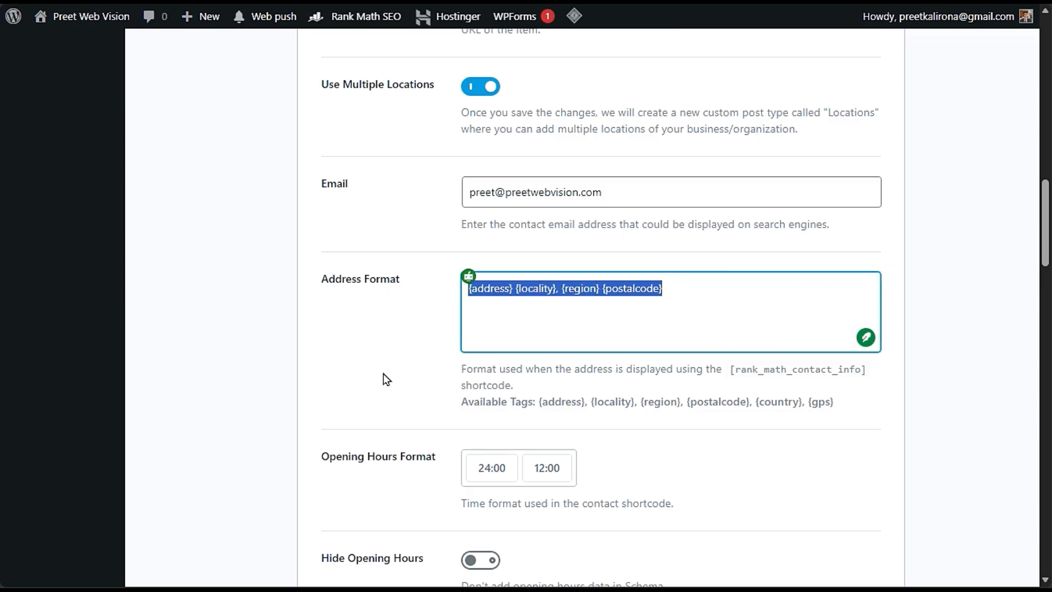
# - Set the Opening Hours Format to 12:00, and try Hide Opening Hours before switching it back off
pyautogui.scroll(-3, 383, 376)
pyautogui.click(544, 291)
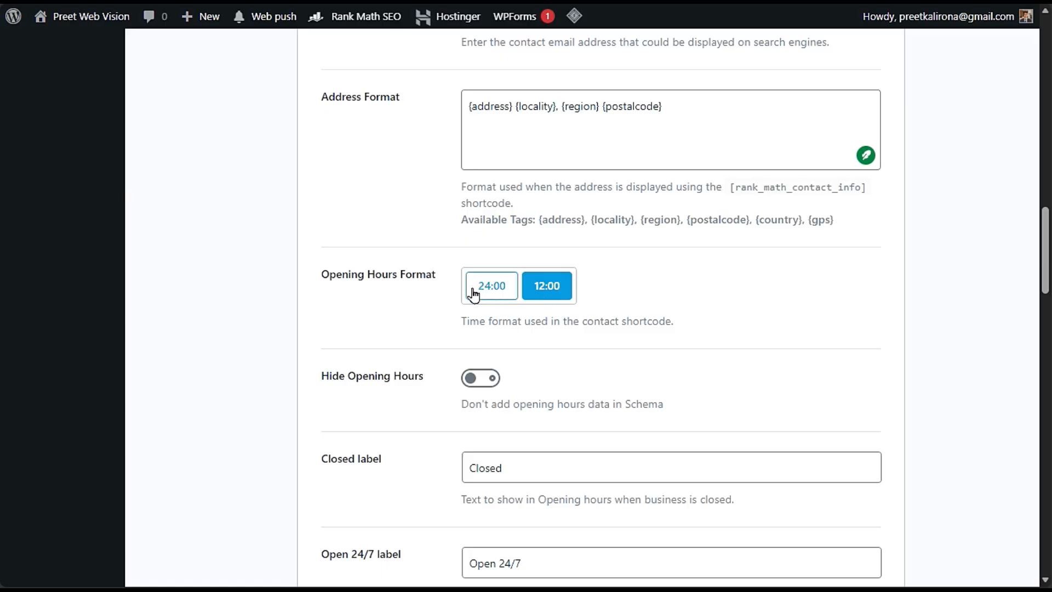
pyautogui.scroll(-3, 557, 303)
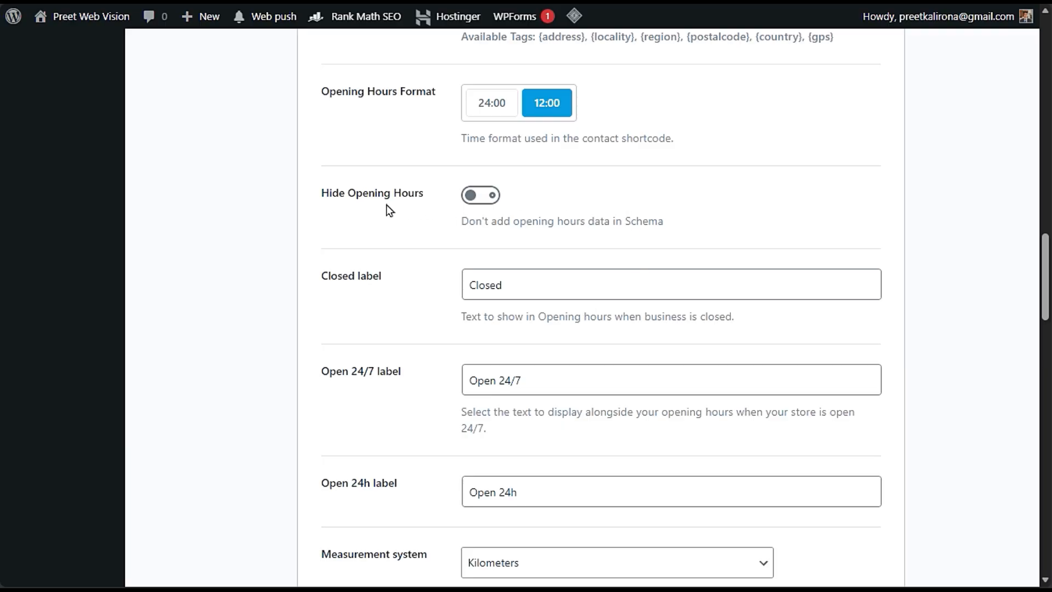
pyautogui.click(486, 196)
pyautogui.click(487, 196)
# - Review the Closed label text used in the opening hours and compare it with the neighbouring opening-hours options
pyautogui.moveTo(536, 286); pyautogui.dragTo(413, 293)
pyautogui.click(413, 307)
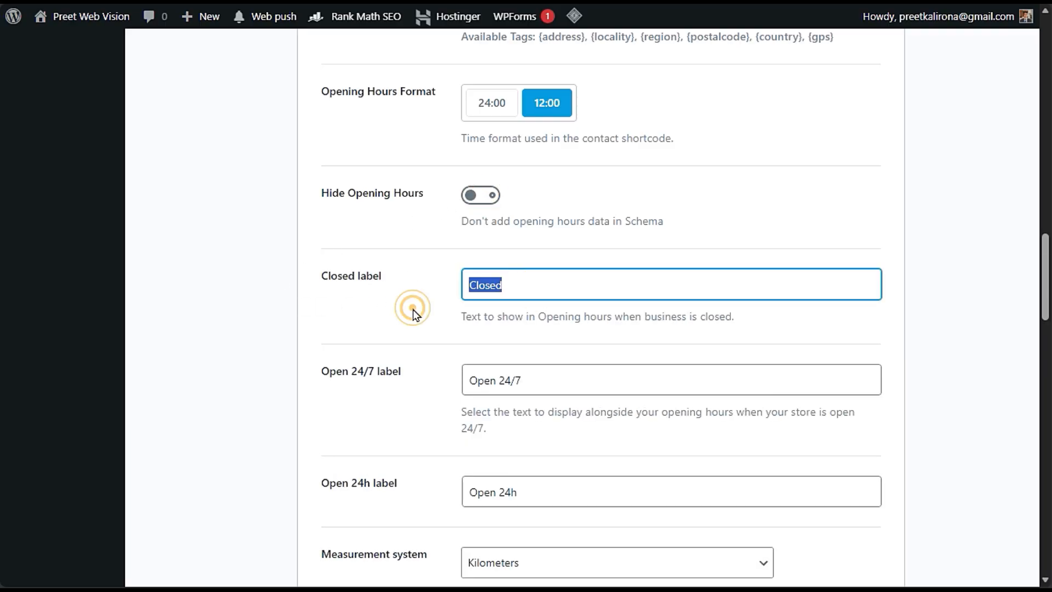
pyautogui.click(497, 291)
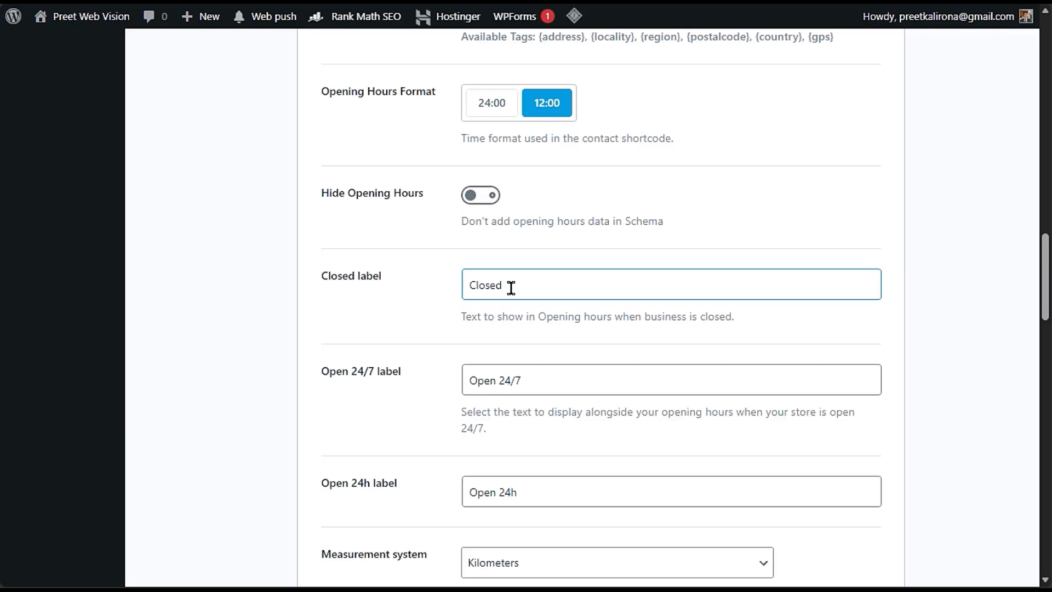
pyautogui.moveTo(503, 286); pyautogui.dragTo(416, 320)
pyautogui.click(416, 320)
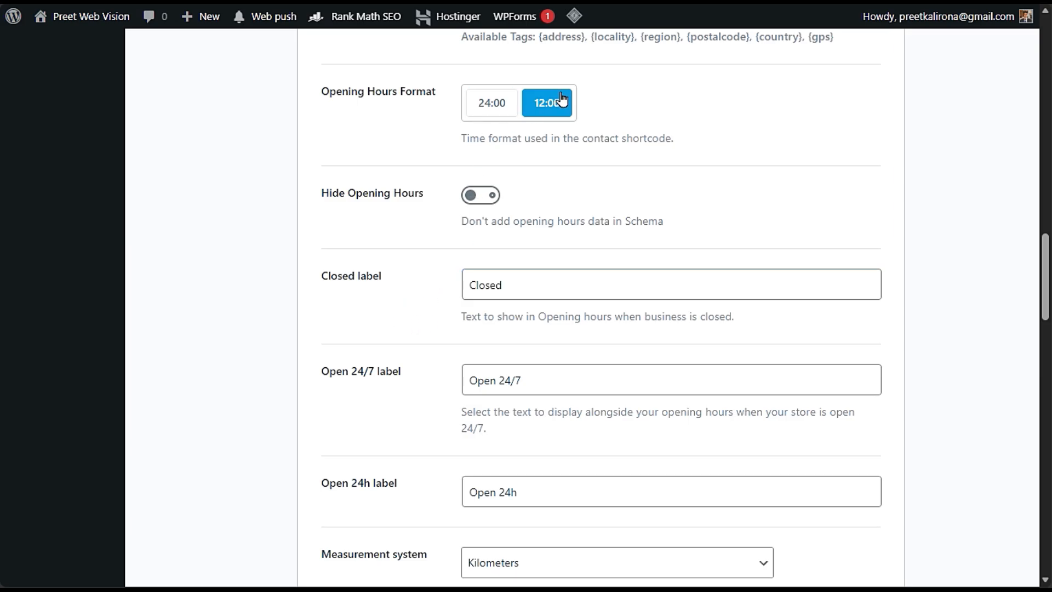
pyautogui.scroll(-3, 559, 345)
pyautogui.scroll(3, 560, 359)
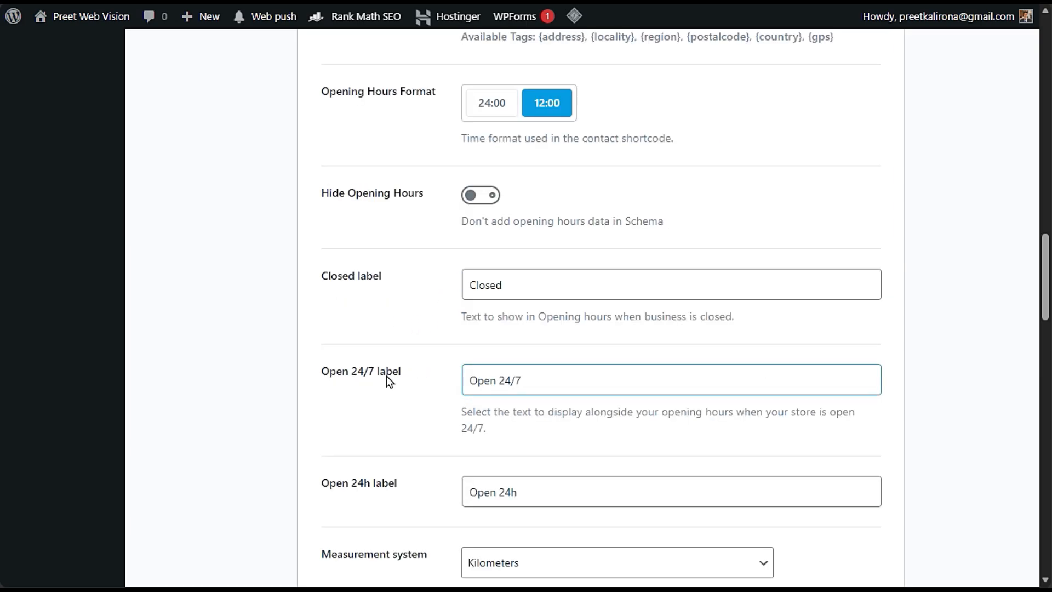
# - Review the Open 24/7 label by highlighting its text without changing it
pyautogui.moveTo(585, 376); pyautogui.dragTo(412, 382)
pyautogui.click(410, 399)
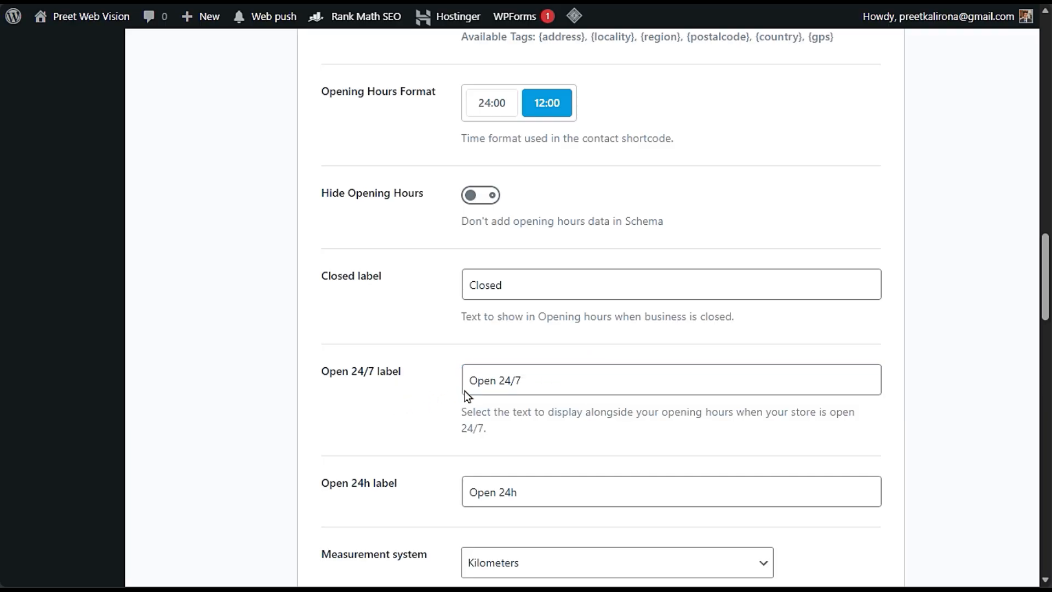
pyautogui.moveTo(544, 380); pyautogui.dragTo(436, 413)
pyautogui.click(438, 415)
pyautogui.click(575, 380)
pyautogui.moveTo(555, 380); pyautogui.dragTo(430, 390)
pyautogui.click(383, 396)
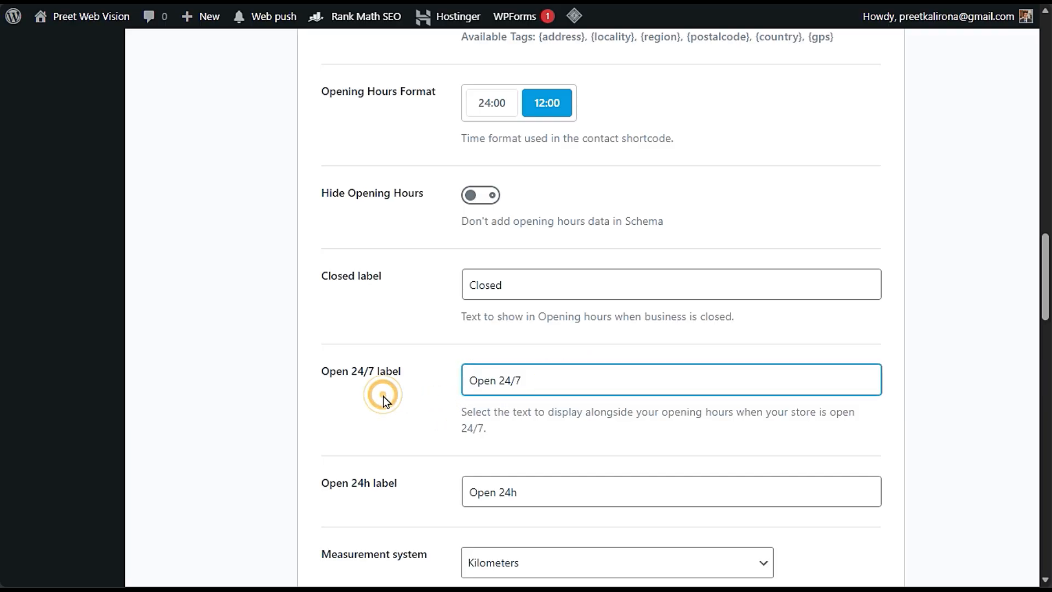
# - Review the Open 24h label, measurement system and Map Style settings, checking the available map styles
pyautogui.scroll(-3, 467, 371)
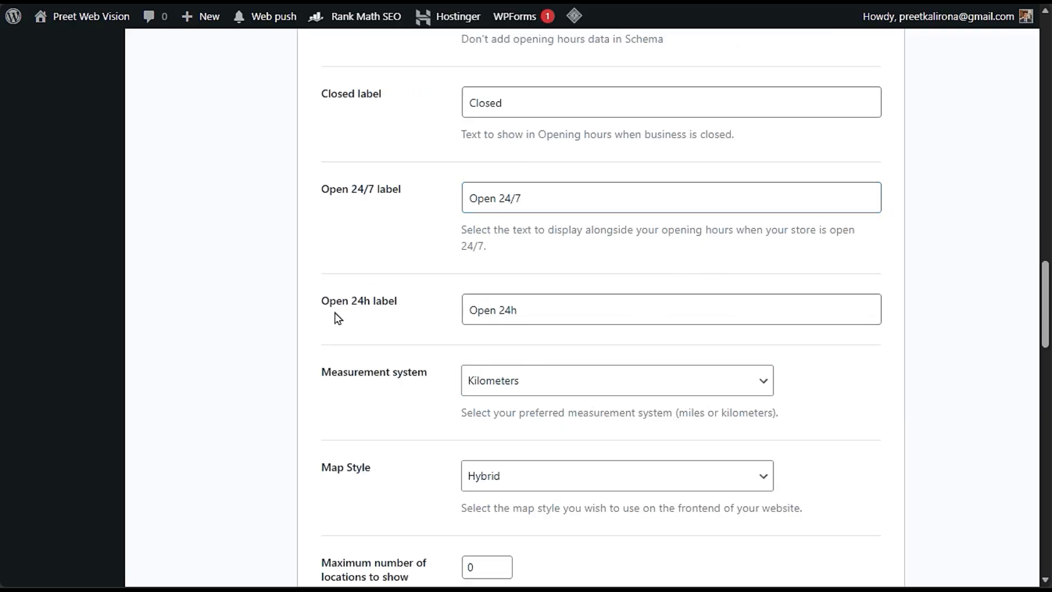
pyautogui.scroll(-3, 367, 418)
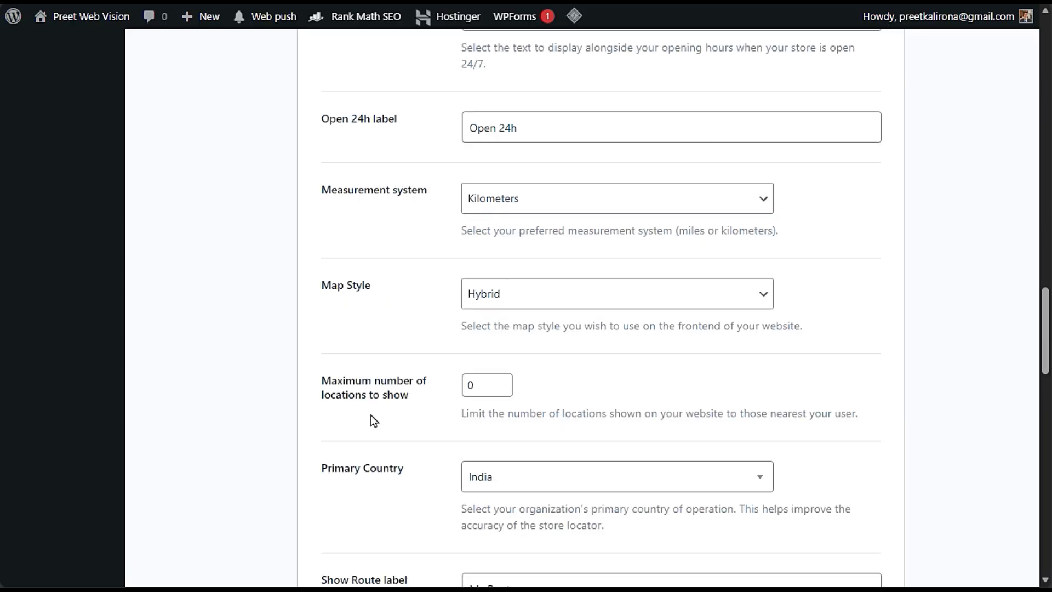
pyautogui.click(541, 298)
pyautogui.click(541, 299)
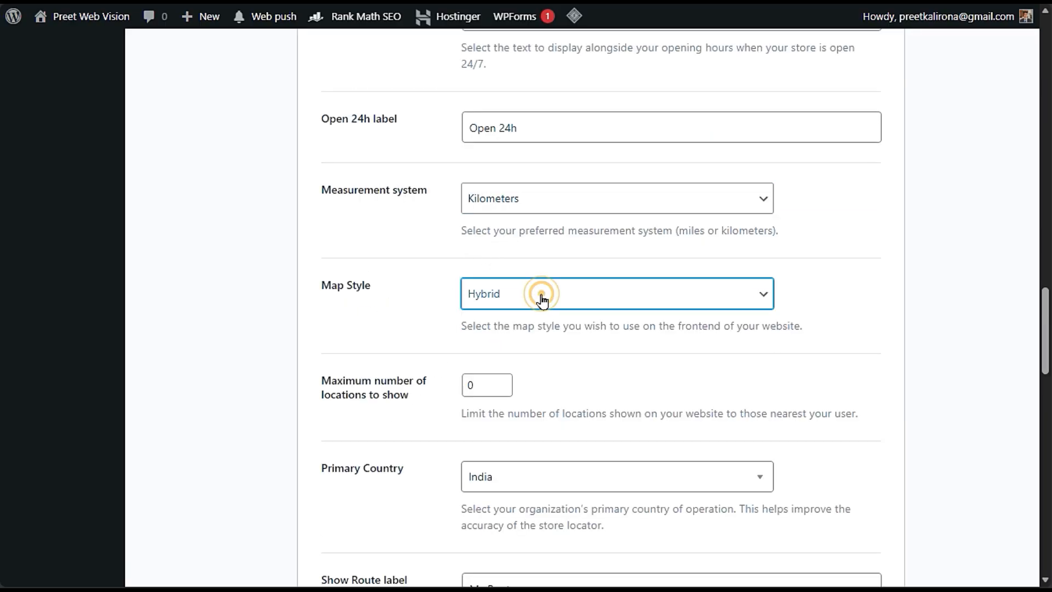
pyautogui.click(542, 300)
pyautogui.click(542, 301)
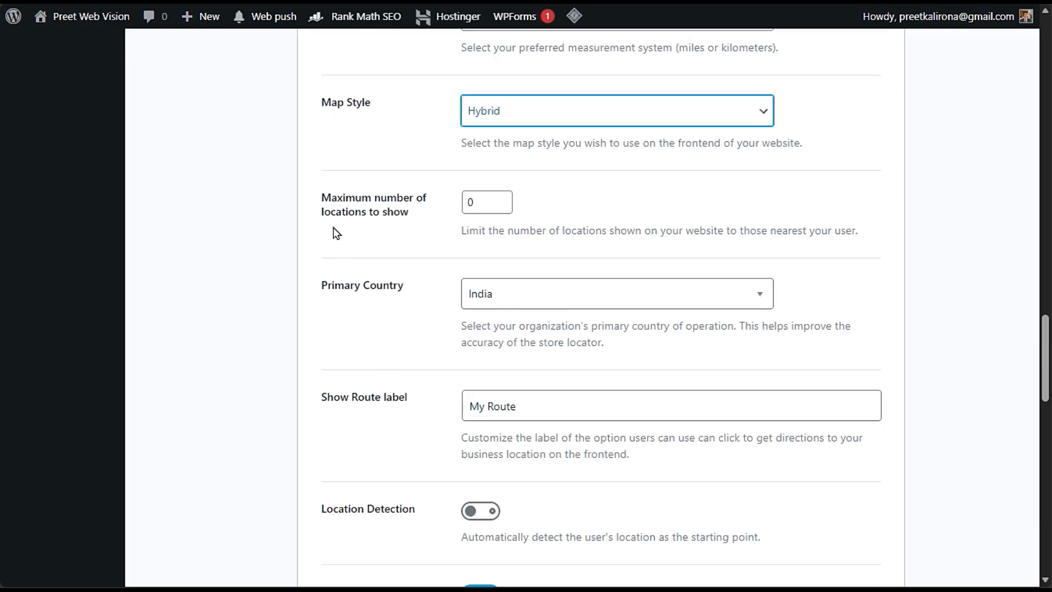
# - Clear the value of the Maximum number of locations to show setting
pyautogui.doubleClick(471, 202)
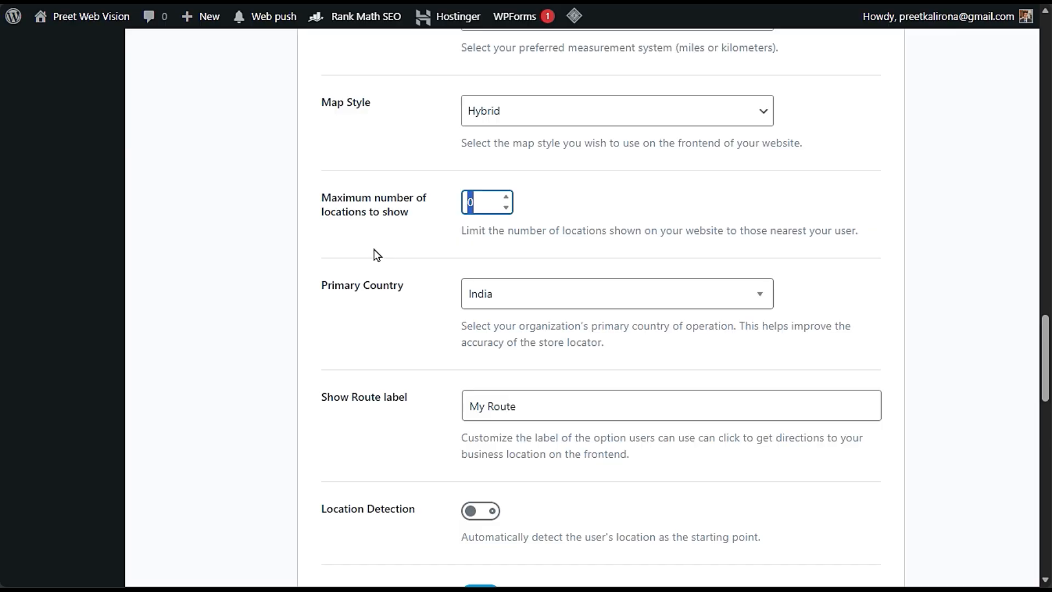
pyautogui.write('5')
pyautogui.doubleClick(461, 204)
pyautogui.press('BackSpace')
pyautogui.click(387, 256)
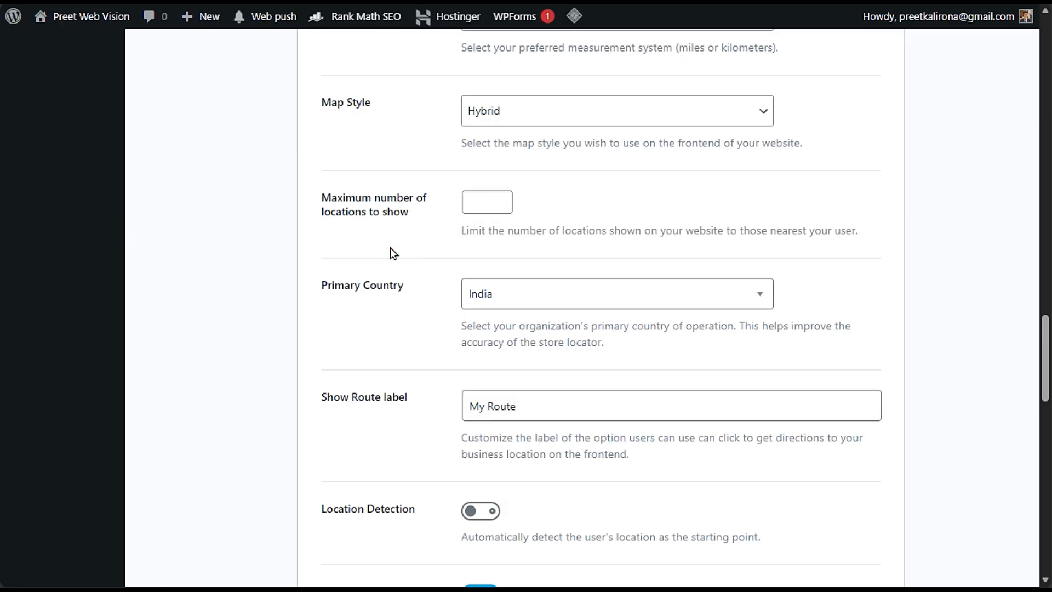
# - Check the Primary Country options and the text of the Show Route label
pyautogui.click(554, 295)
pyautogui.click(430, 329)
pyautogui.scroll(-3, 449, 337)
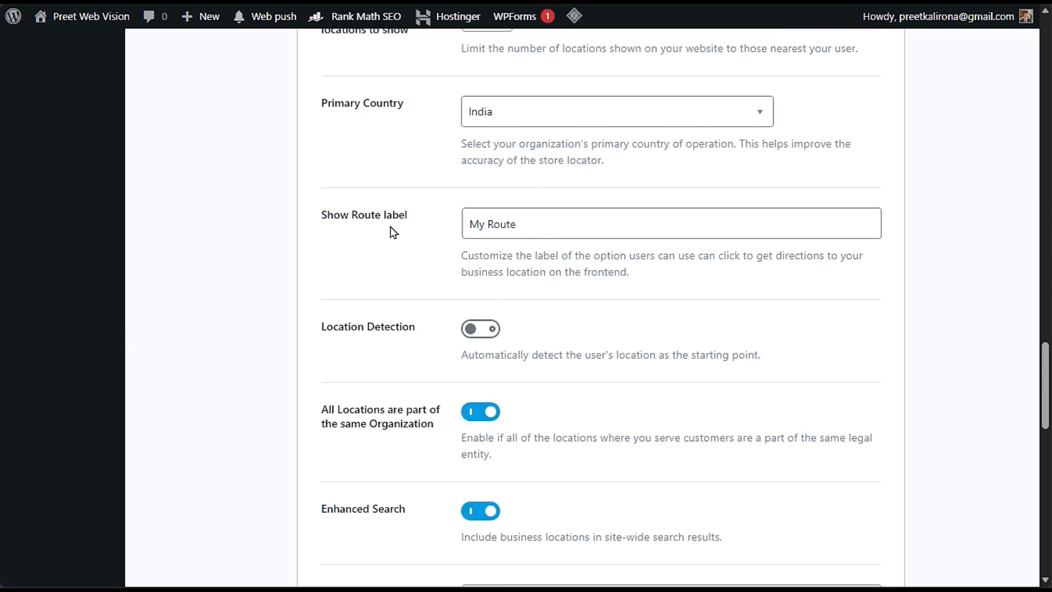
pyautogui.moveTo(529, 219); pyautogui.dragTo(428, 241)
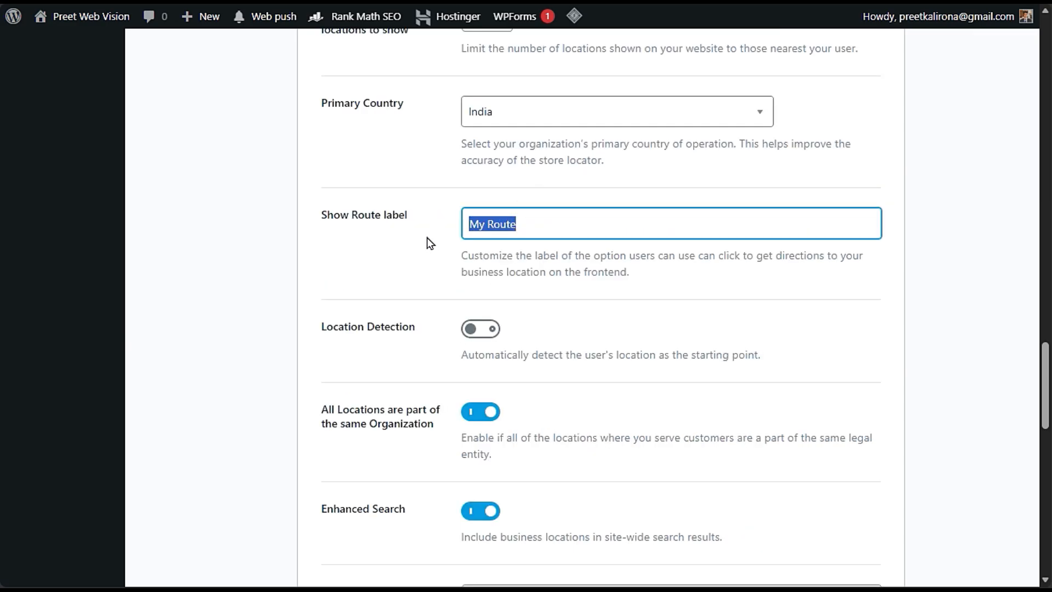
pyautogui.click(421, 262)
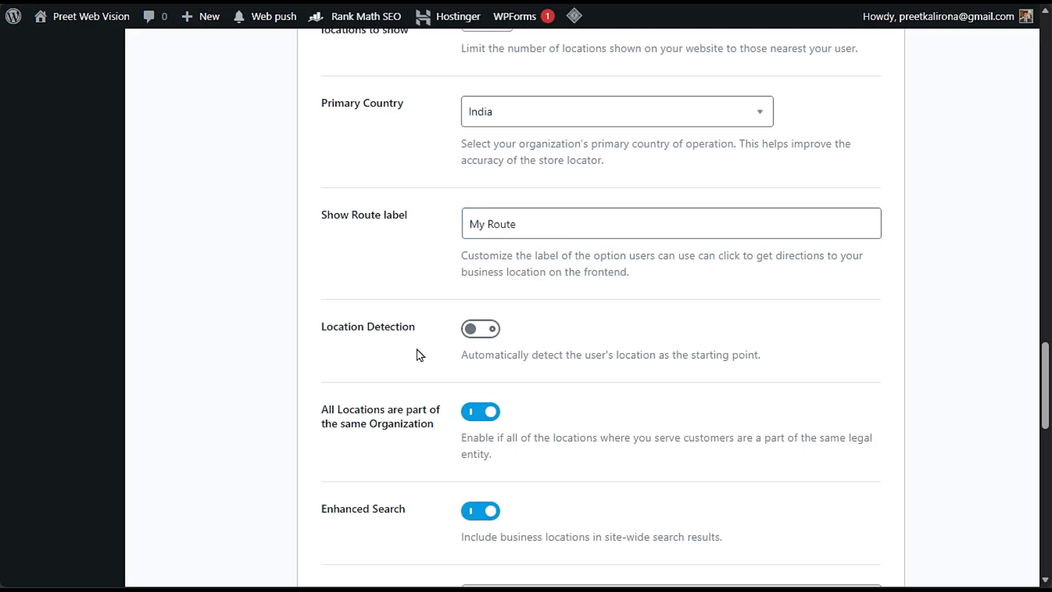
# - Enable Location Detection, and switch the same-organization option for all locations off and back on
pyautogui.scroll(-3, 419, 355)
pyautogui.scroll(3, 433, 316)
pyautogui.click(495, 331)
pyautogui.scroll(-3, 370, 250)
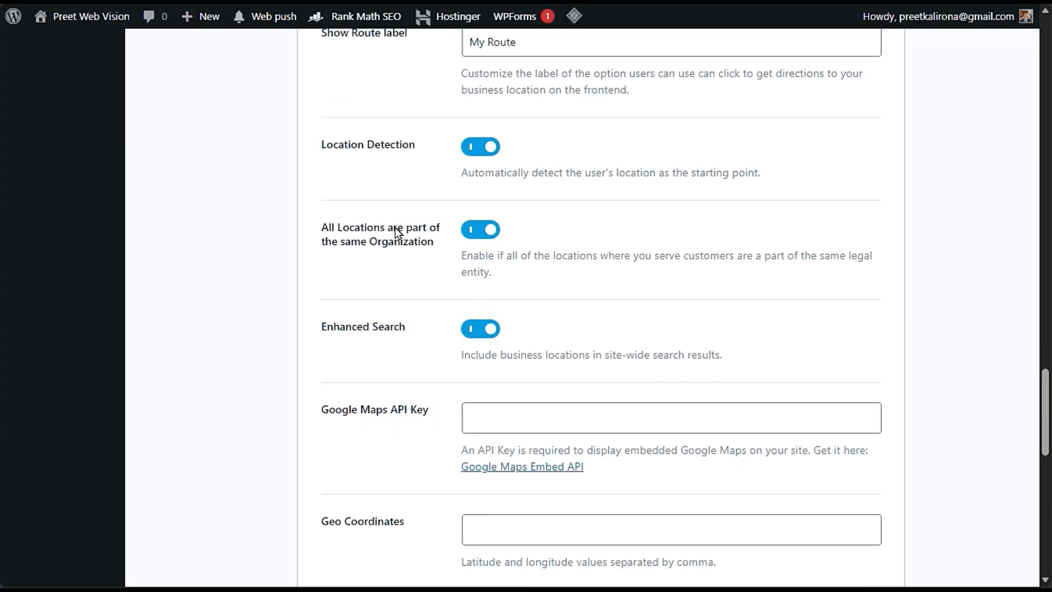
pyautogui.click(489, 229)
pyautogui.click(489, 230)
# - Examine the Google Maps API Key setting and open its linked Google Maps Embed API documentation
pyautogui.scroll(-3, 372, 360)
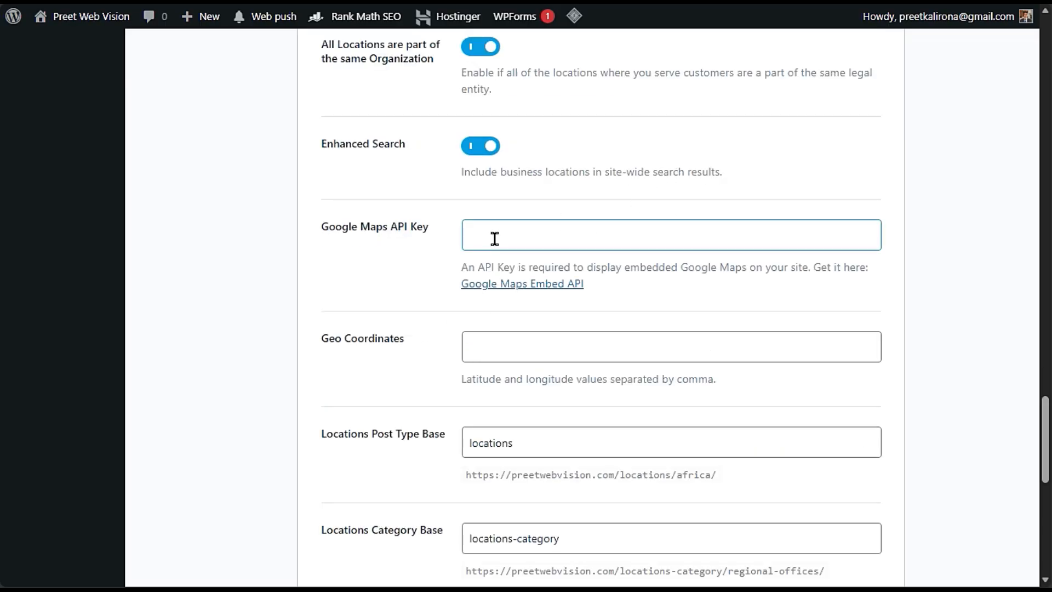
pyautogui.click(402, 268)
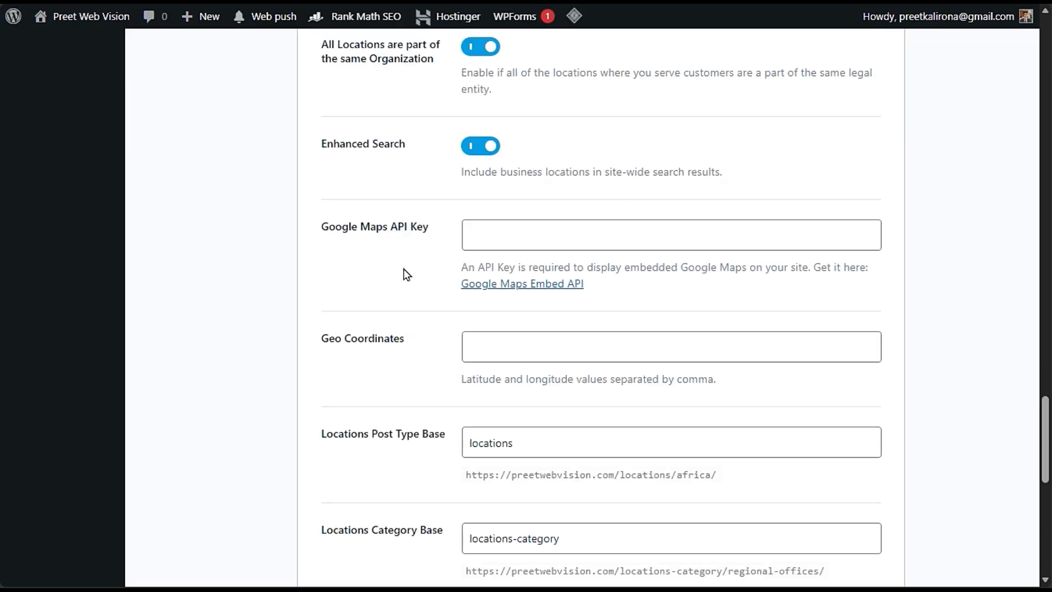
pyautogui.click(477, 229)
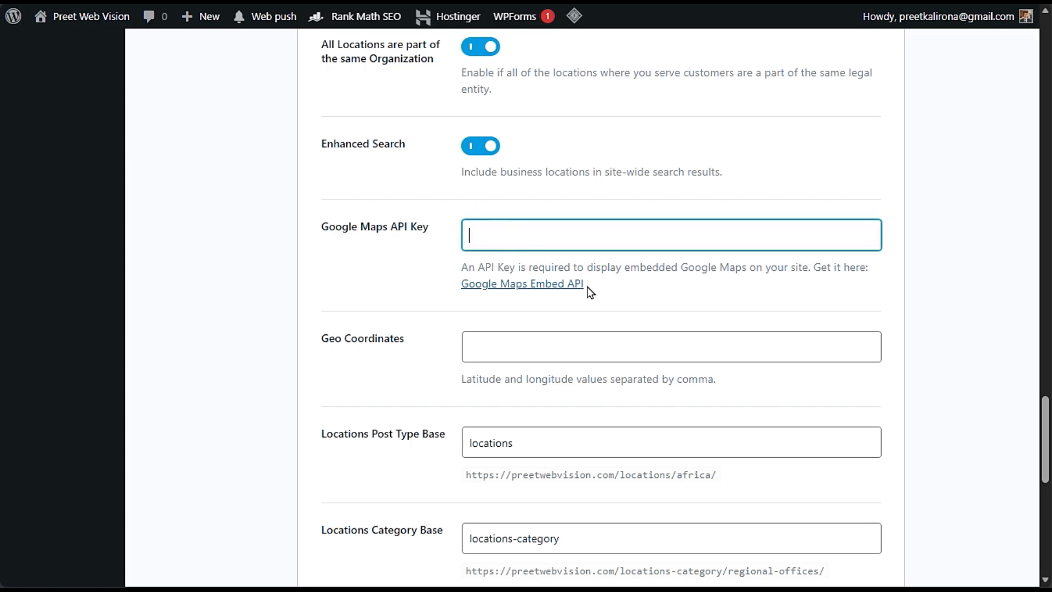
pyautogui.click(676, 303)
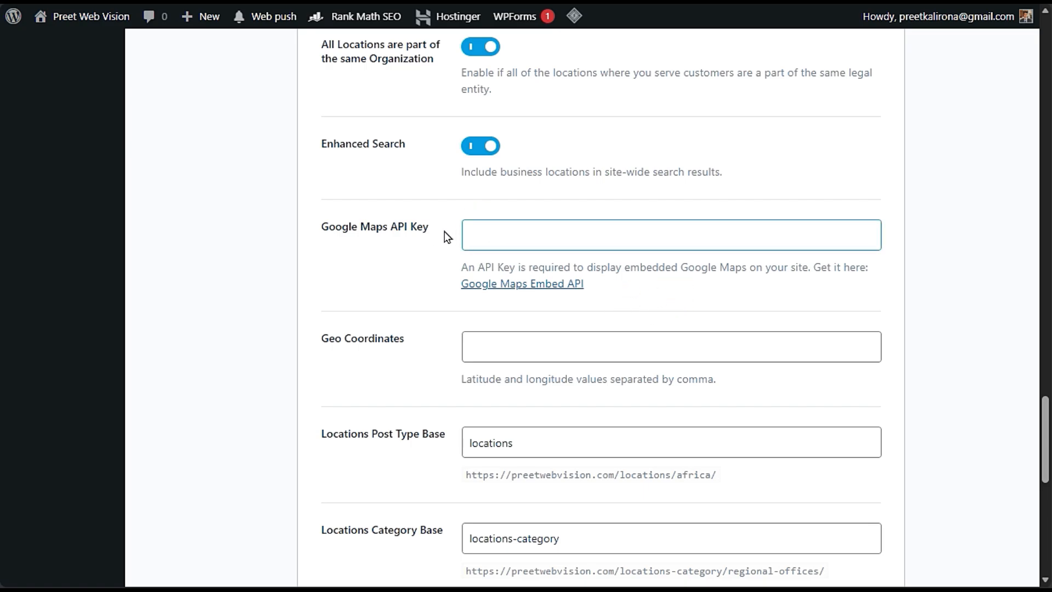
pyautogui.moveTo(448, 237); pyautogui.dragTo(321, 242)
pyautogui.click(448, 272)
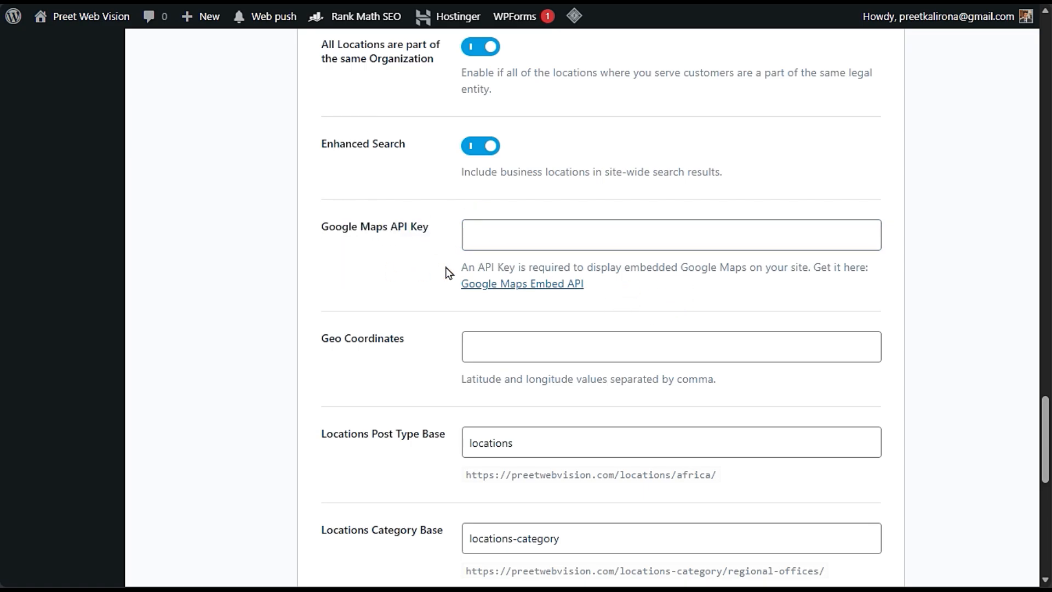
pyautogui.click(580, 246)
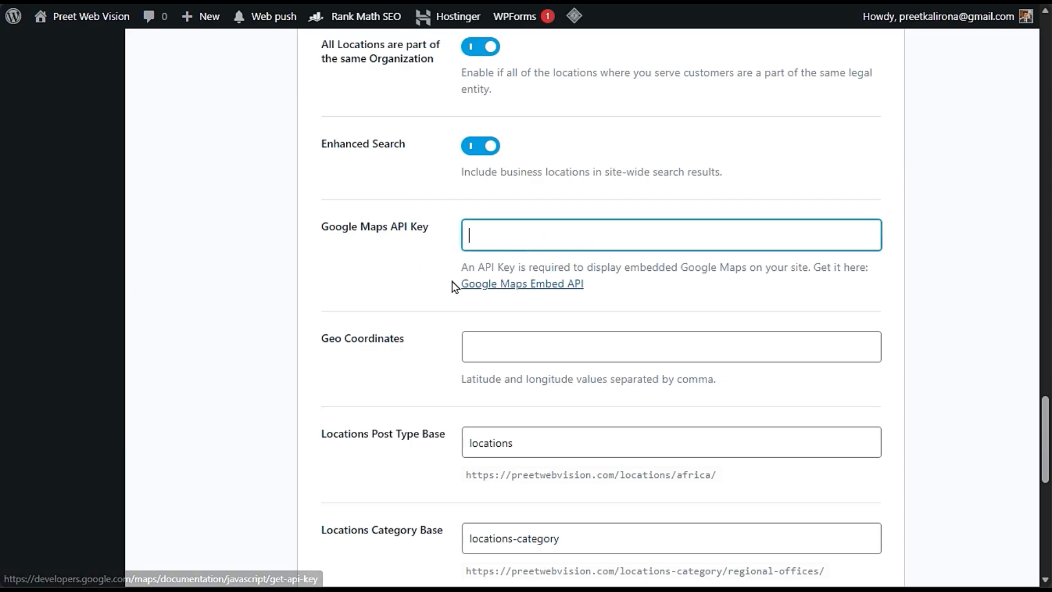
pyautogui.click(497, 285)
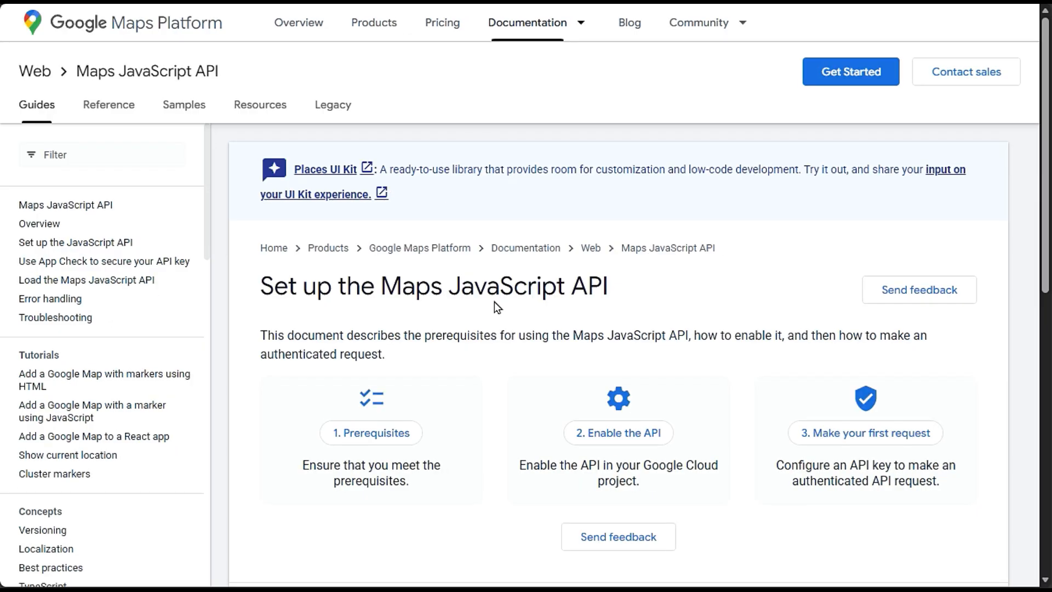
# - Look through the Maps JavaScript API setup page, covering prerequisites, enabling the API and making the first request
pyautogui.scroll(-3, 496, 306)
pyautogui.scroll(-3, 495, 307)
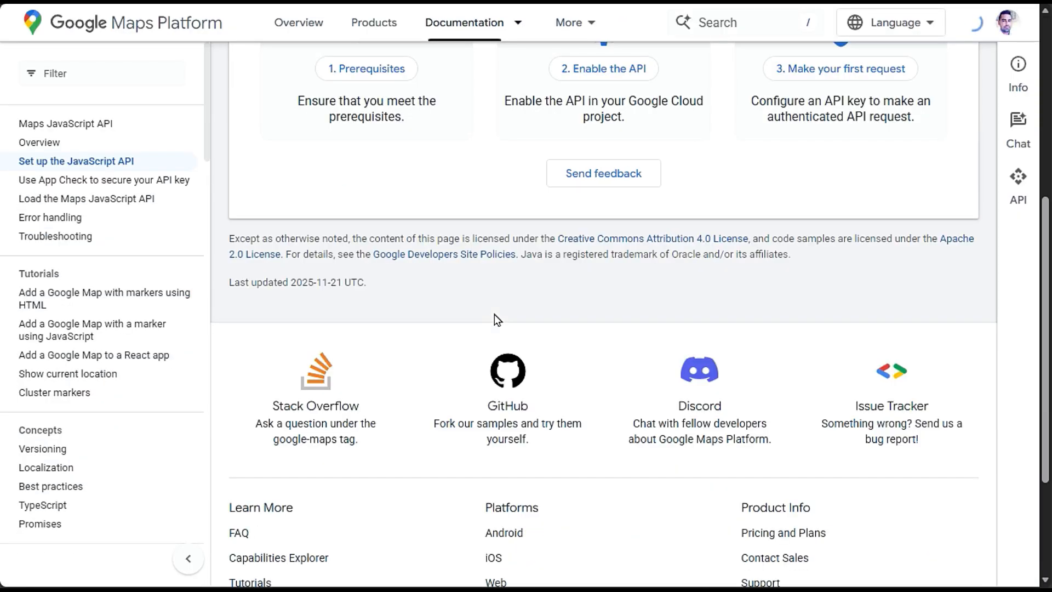
pyautogui.scroll(-3, 495, 314)
pyautogui.scroll(10, 467, 360)
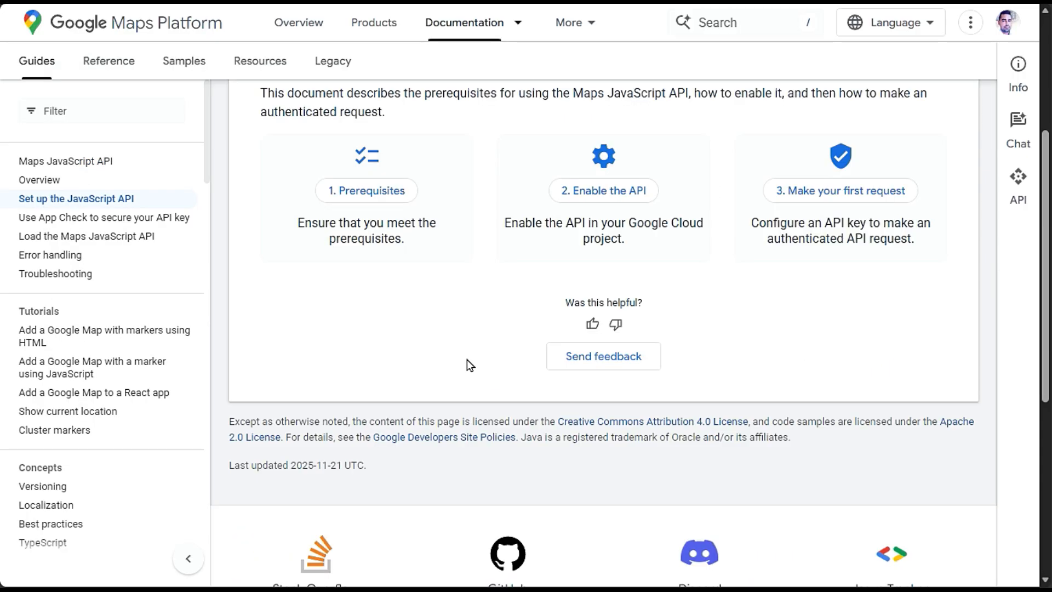
pyautogui.scroll(-3, 467, 365)
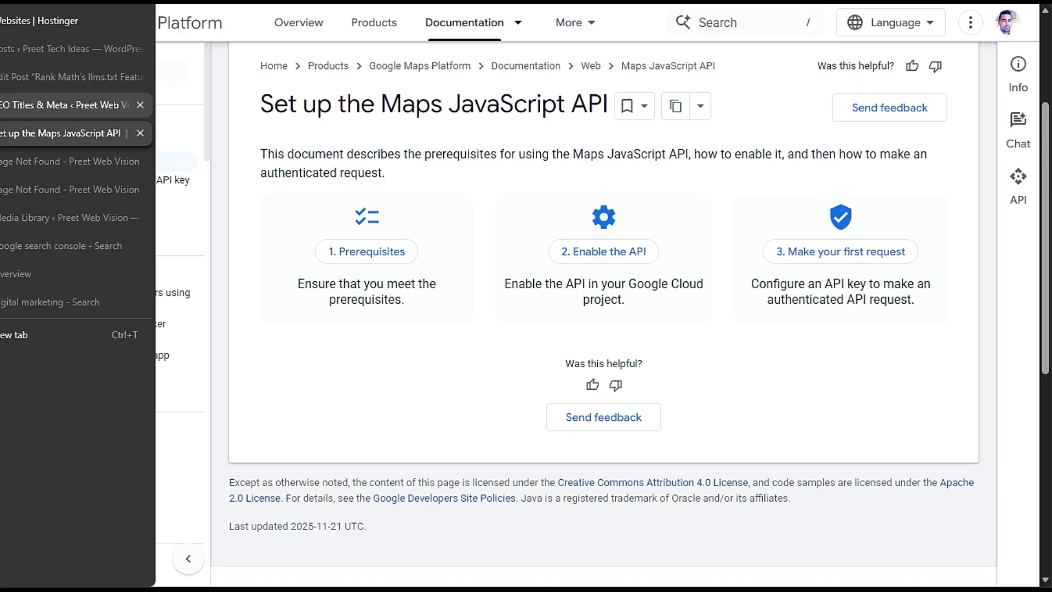
# - Switch back to the WordPress SEO Titles & Meta settings and make the Geo Coordinates field ready for entry
pyautogui.click(11, 105)
pyautogui.click(539, 234)
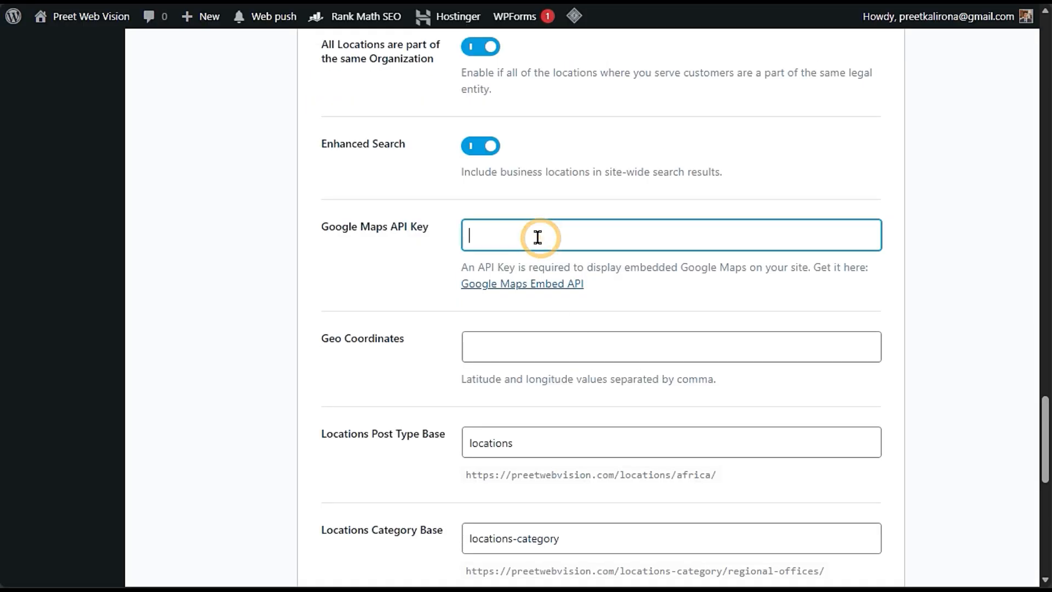
pyautogui.click(495, 335)
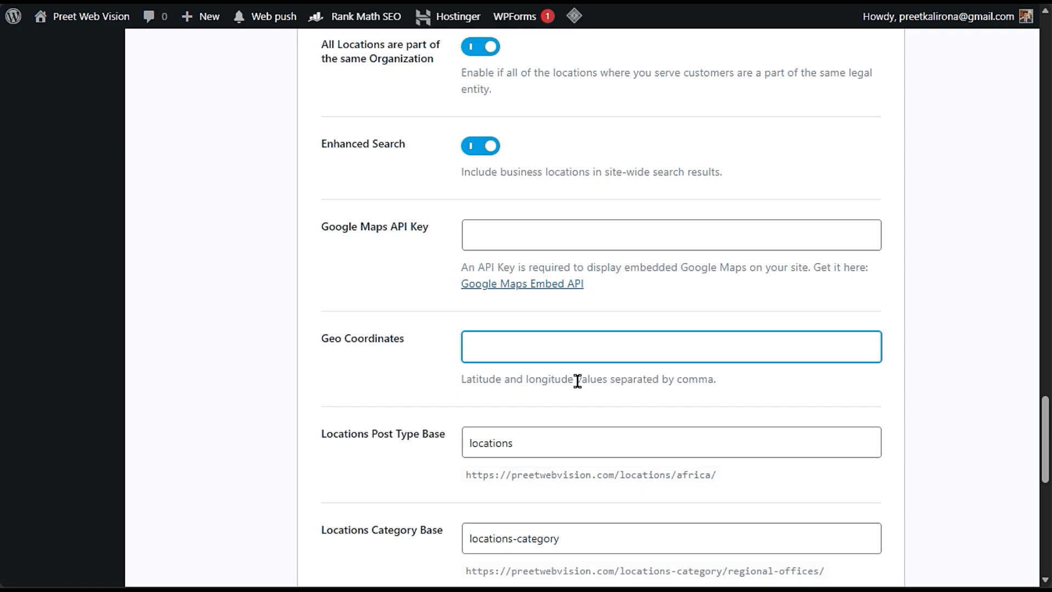
# - Select the wording "Latitude and longitude" in the Geo Coordinates description and search Google for "latitude and longitude finder"
pyautogui.moveTo(576, 379); pyautogui.dragTo(716, 379)
pyautogui.moveTo(461, 380); pyautogui.dragTo(574, 379)
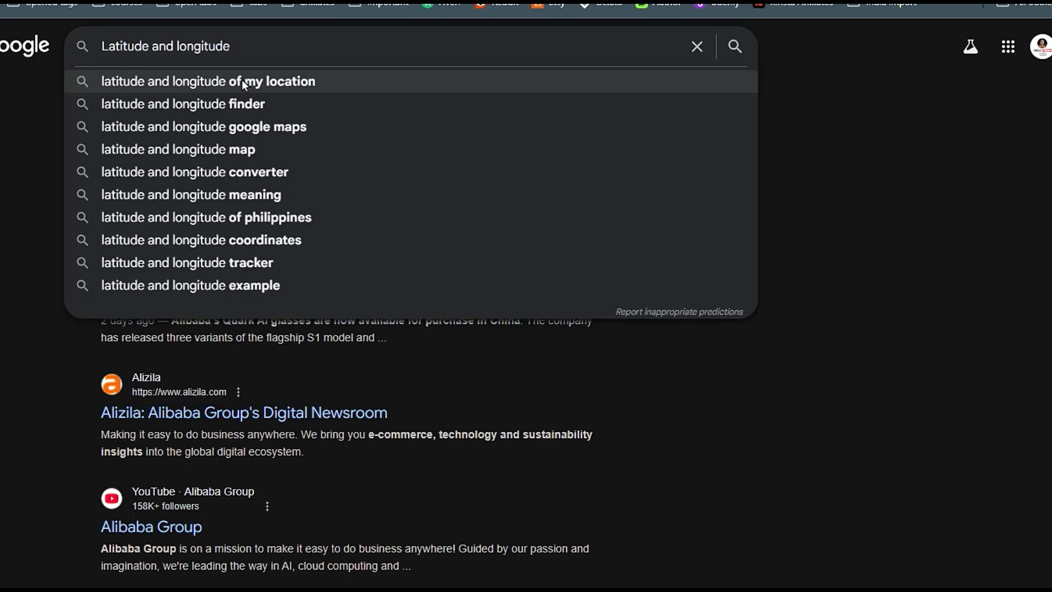
pyautogui.click(218, 103)
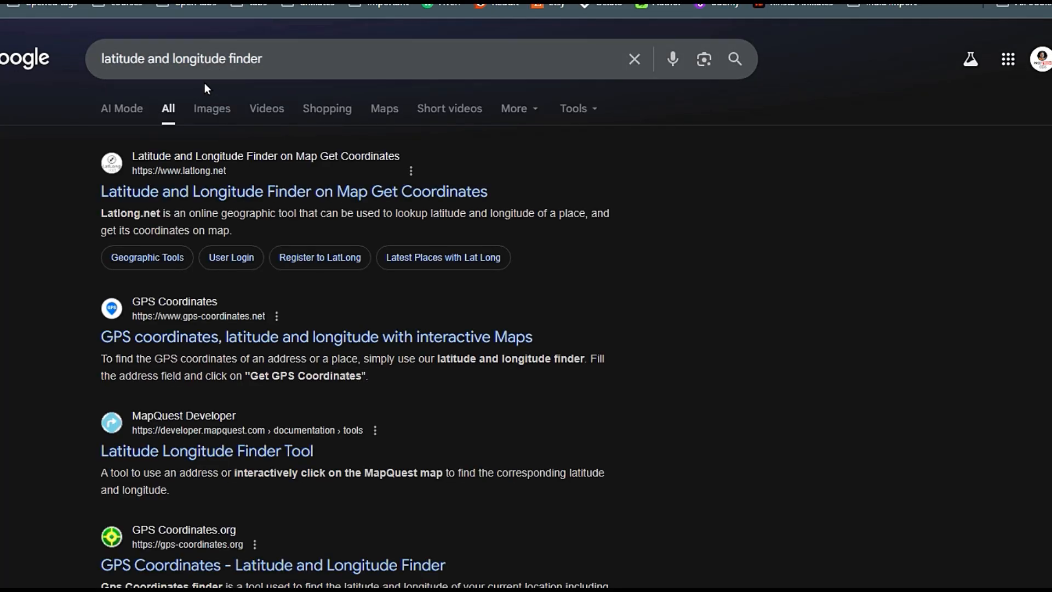
# - Look through the search results for coordinate finders and open the LatLong.net Latitude and Longitude Finder
pyautogui.scroll(-6, 89, 360)
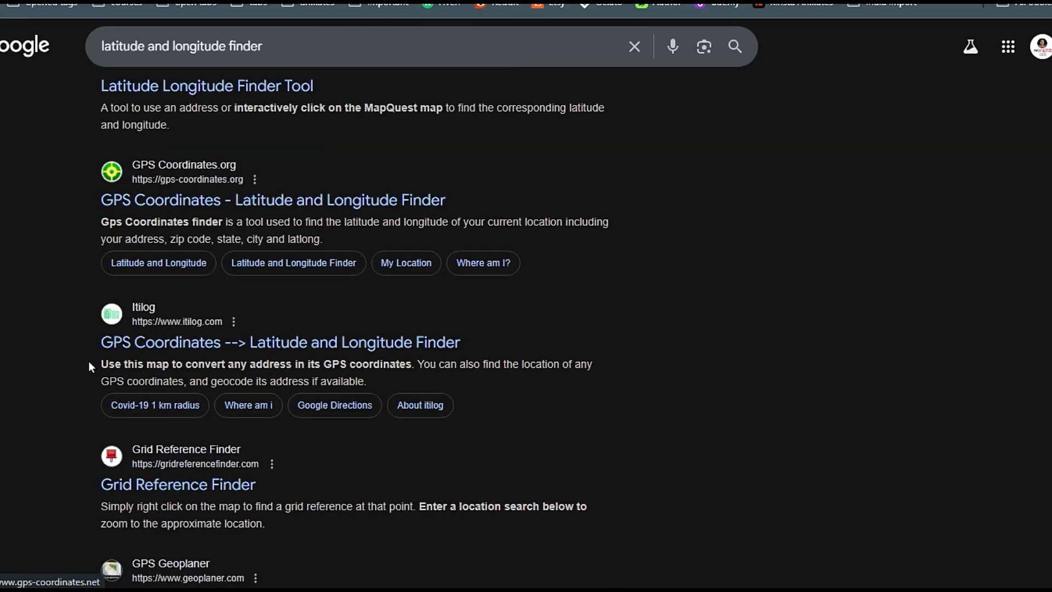
pyautogui.scroll(-3, 84, 366)
pyautogui.scroll(-5, 85, 367)
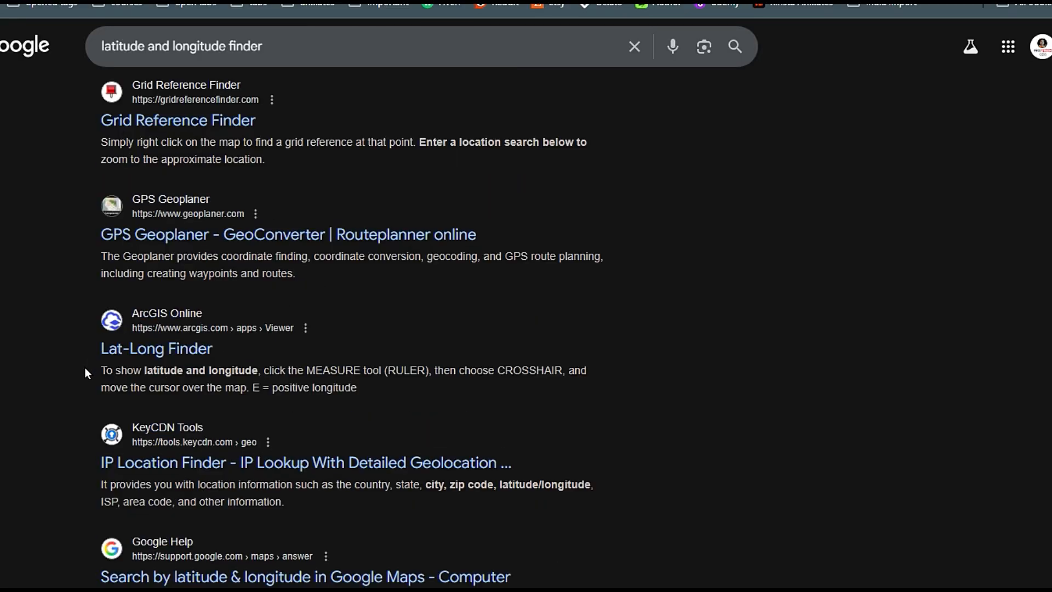
pyautogui.scroll(14, 84, 370)
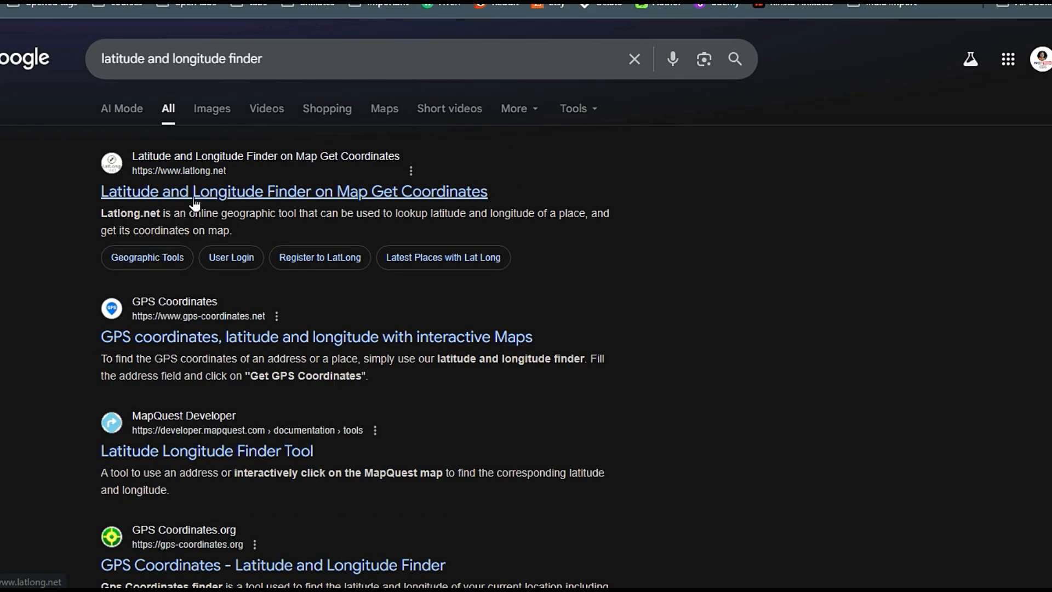
pyautogui.click(189, 191)
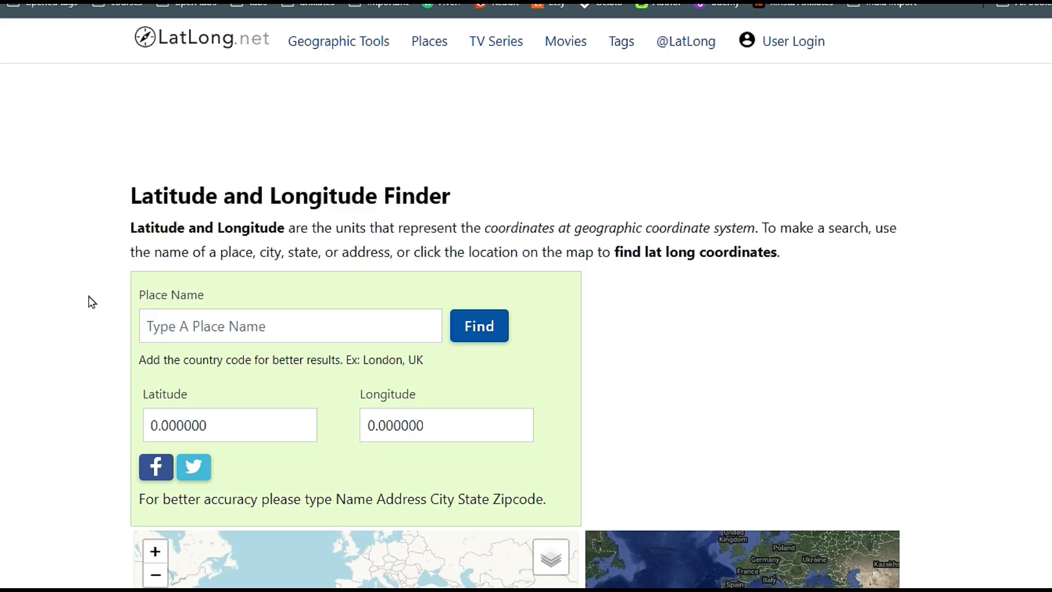
# - Enter Chandigarh as the place name in the Latitude and Longitude Finder
pyautogui.scroll(-3, 99, 274)
pyautogui.click(228, 150)
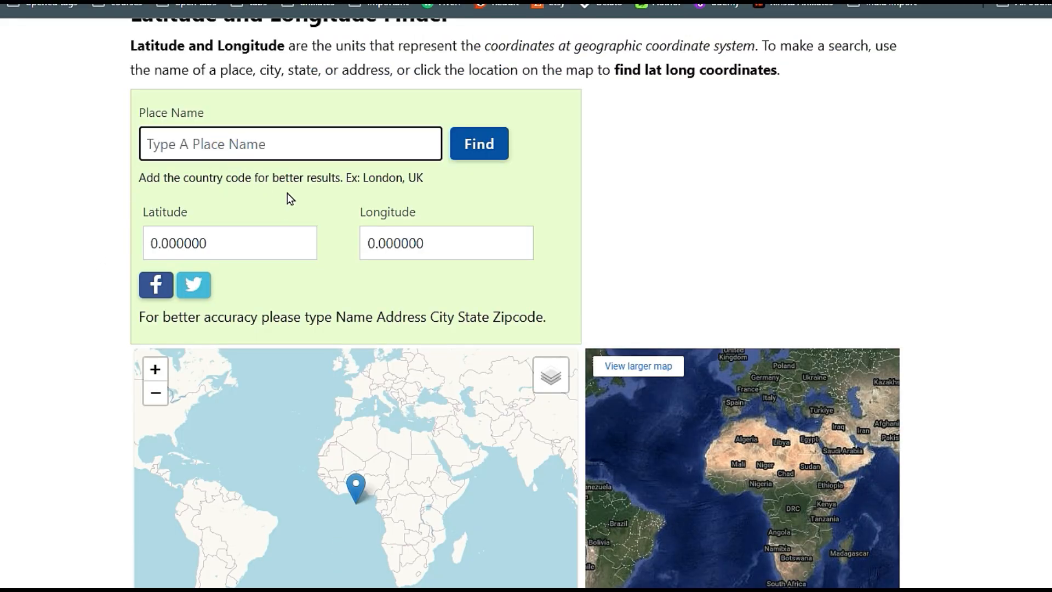
pyautogui.write('Chand')
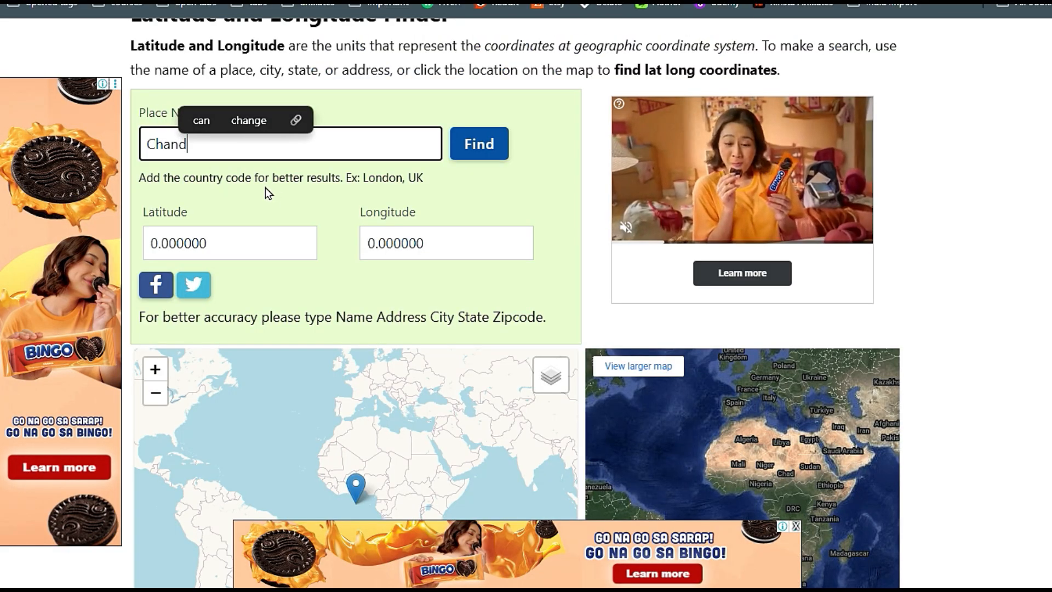
pyautogui.write('igarh')
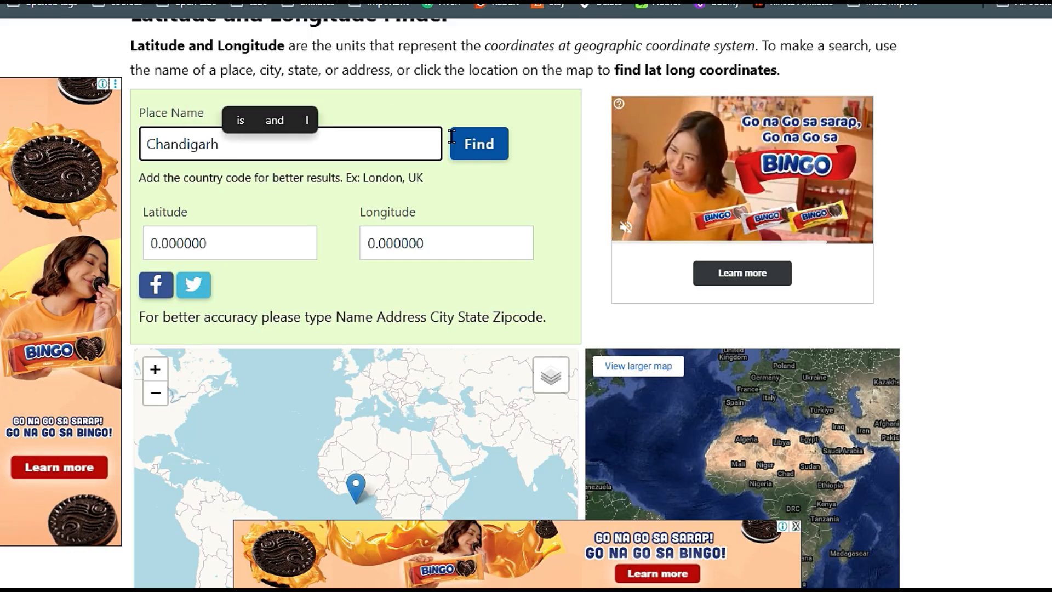
# - Pick a point in Crimea on the map, at about 45.00, 34.00, to get its latitude and longitude
pyautogui.scroll(-3, 449, 176)
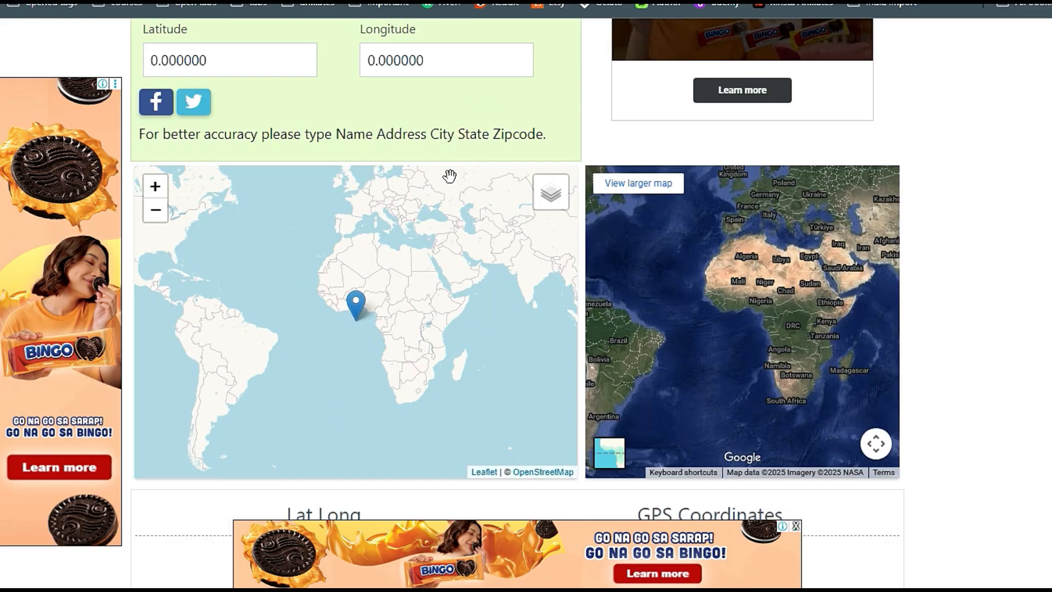
pyautogui.scroll(4, 433, 214)
pyautogui.click(329, 251)
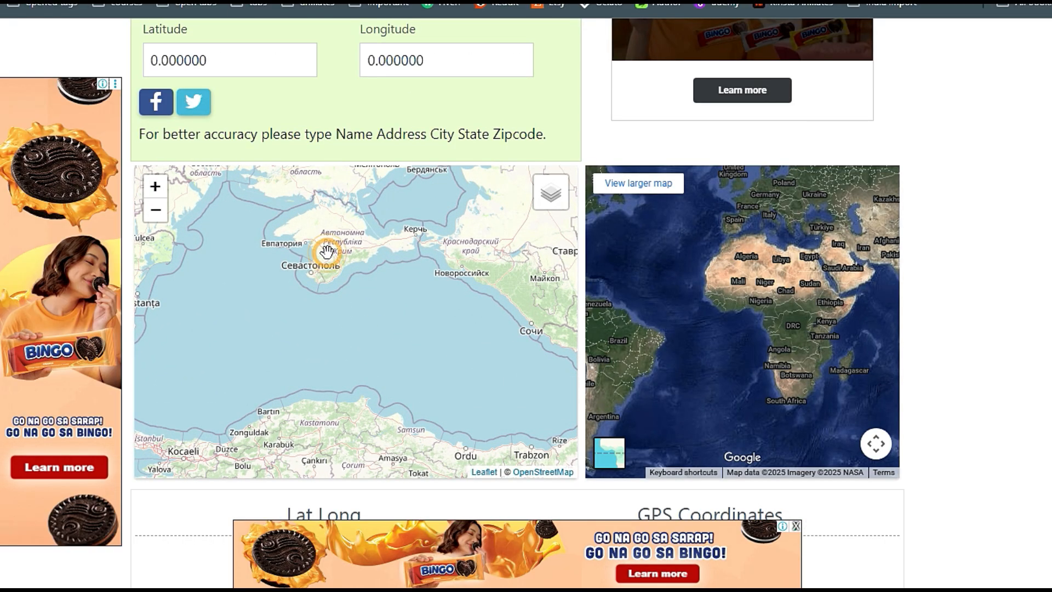
pyautogui.scroll(-2, 359, 307)
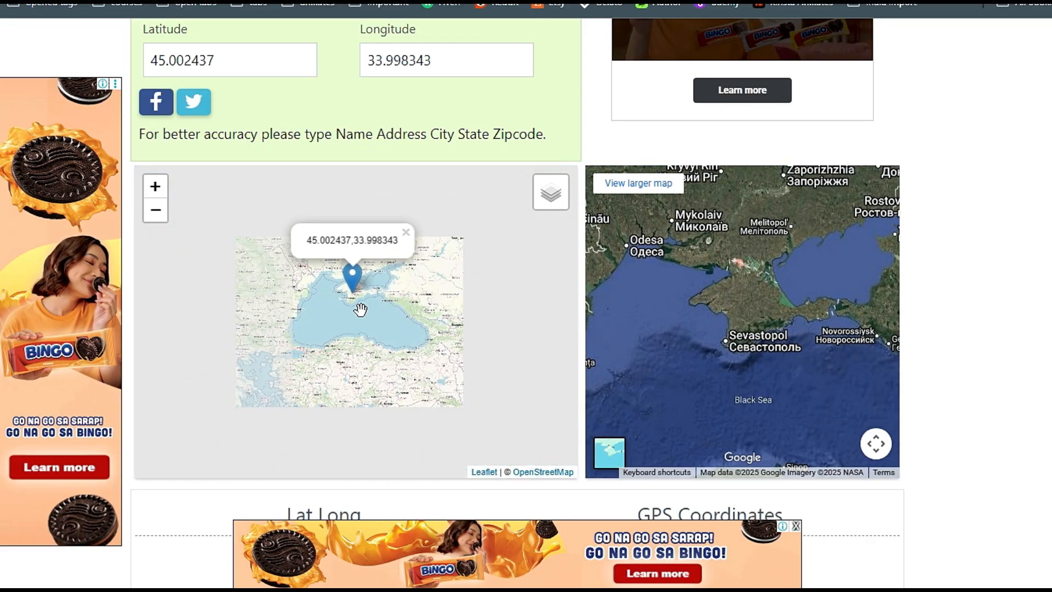
pyautogui.moveTo(457, 459)
pyautogui.mouseDown()
pyautogui.moveTo(394, 359)
pyautogui.moveTo(317, 326)
pyautogui.moveTo(386, 366)
pyautogui.mouseUp()
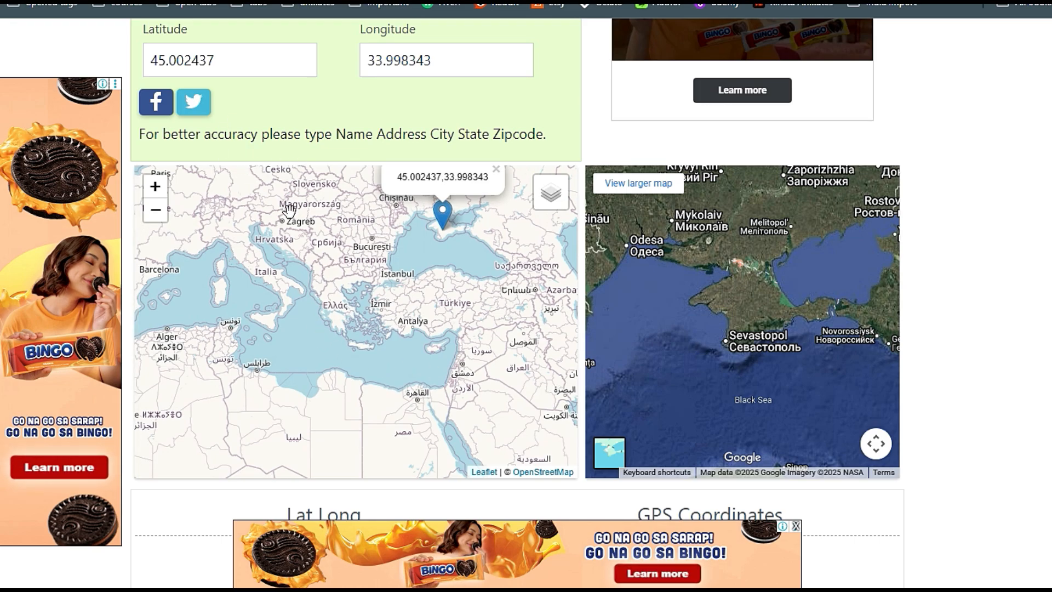
# - Highlight the latitude and longitude values found for the point picked in Crimea
pyautogui.scroll(3, 287, 211)
pyautogui.scroll(3, 336, 172)
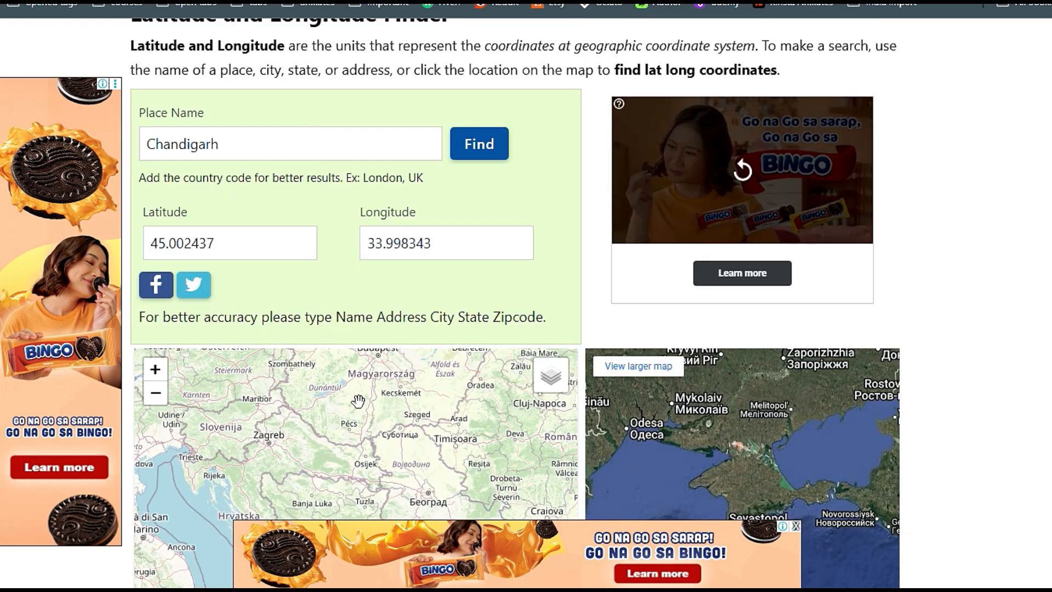
pyautogui.doubleClick(235, 243)
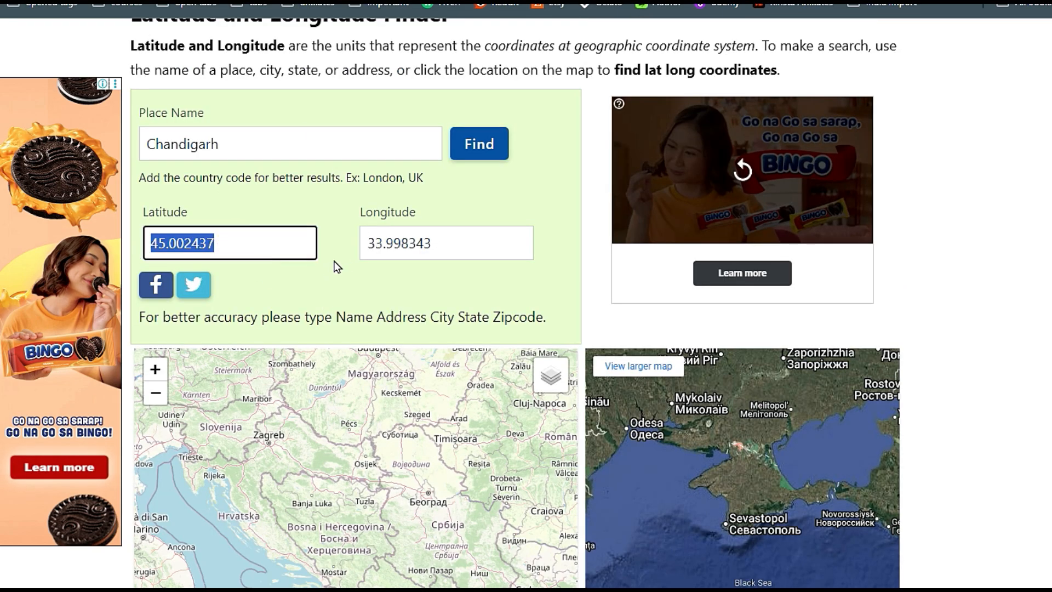
pyautogui.click(508, 249)
pyautogui.moveTo(508, 249); pyautogui.dragTo(314, 236)
pyautogui.click(341, 274)
# - Move the map to northern India and pick a point near Chandigarh, at about 30.42, 76.96
pyautogui.scroll(-3, 341, 274)
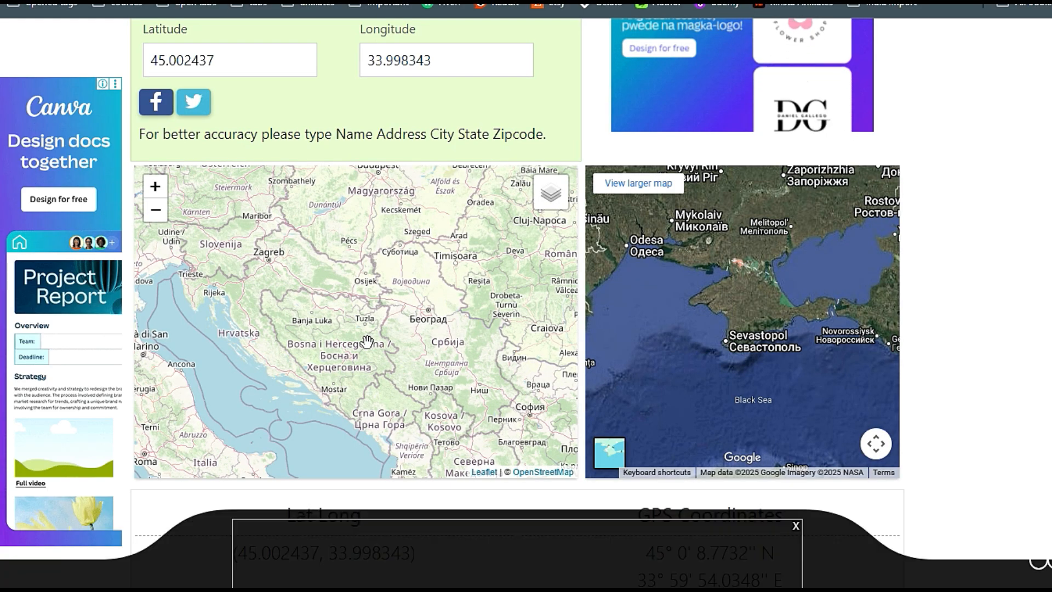
pyautogui.scroll(3, 367, 342)
pyautogui.scroll(-4, 367, 342)
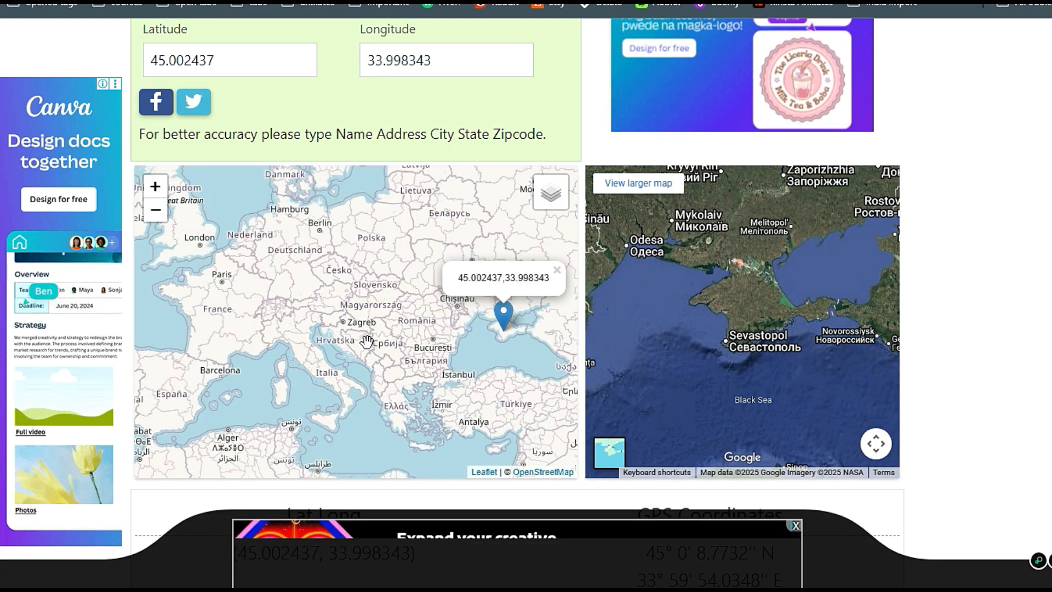
pyautogui.moveTo(309, 245); pyautogui.dragTo(488, 373)
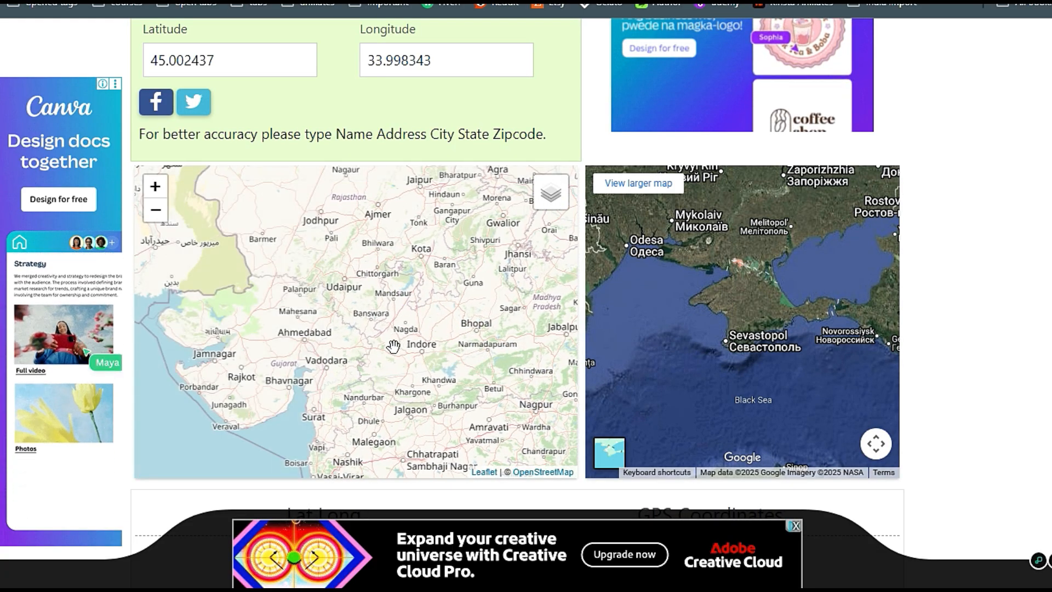
pyautogui.moveTo(395, 345); pyautogui.dragTo(464, 366)
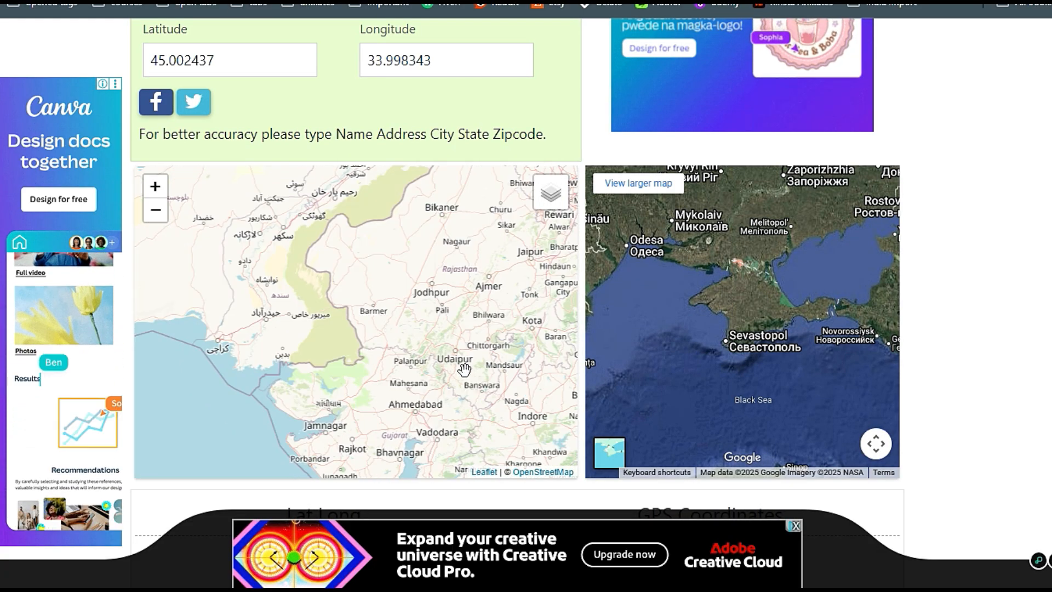
pyautogui.moveTo(527, 298); pyautogui.dragTo(429, 425)
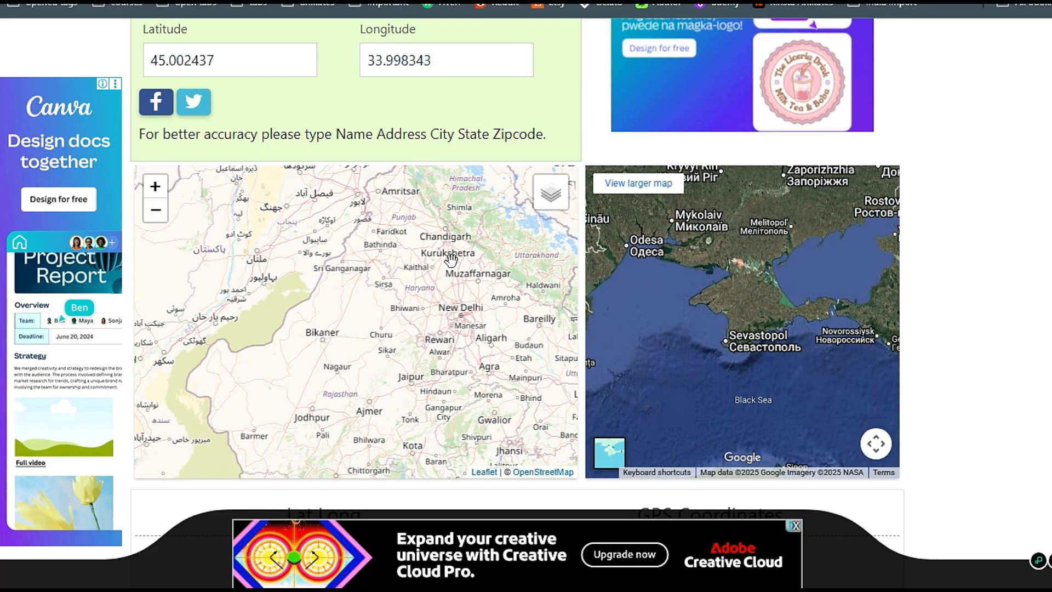
pyautogui.click(449, 239)
# - Pick Ludhiana on the map, at about 30.89, 75.83, to get its latitude and longitude
pyautogui.scroll(3, 471, 306)
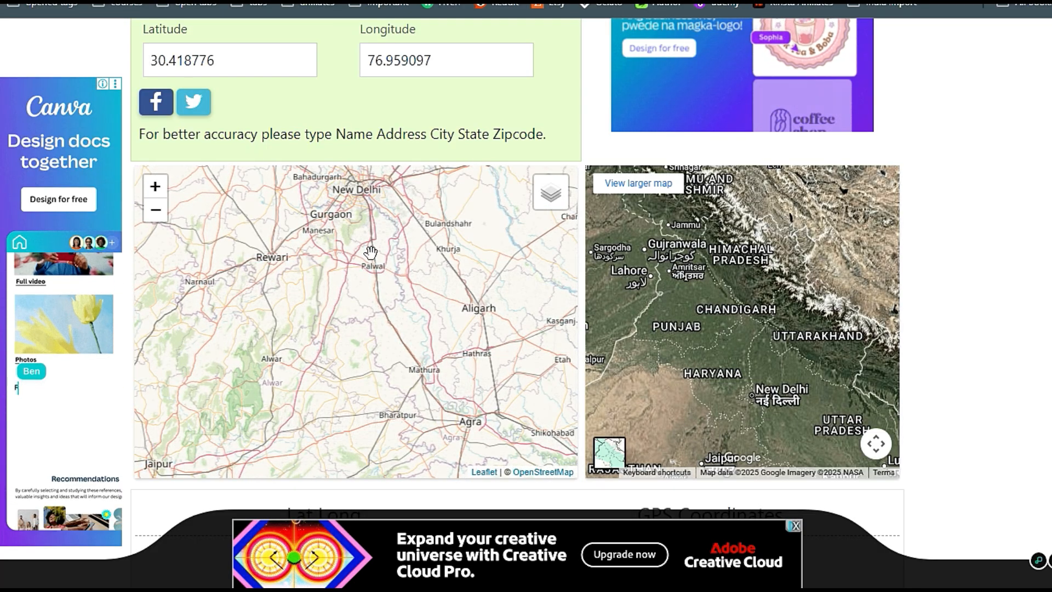
pyautogui.moveTo(368, 251); pyautogui.dragTo(462, 458)
pyautogui.moveTo(332, 193); pyautogui.dragTo(408, 350)
pyautogui.moveTo(453, 398)
pyautogui.mouseDown()
pyautogui.moveTo(207, 322)
pyautogui.moveTo(303, 413)
pyautogui.moveTo(352, 418)
pyautogui.moveTo(344, 331)
pyautogui.moveTo(419, 438)
pyautogui.mouseUp()
pyautogui.click(365, 281)
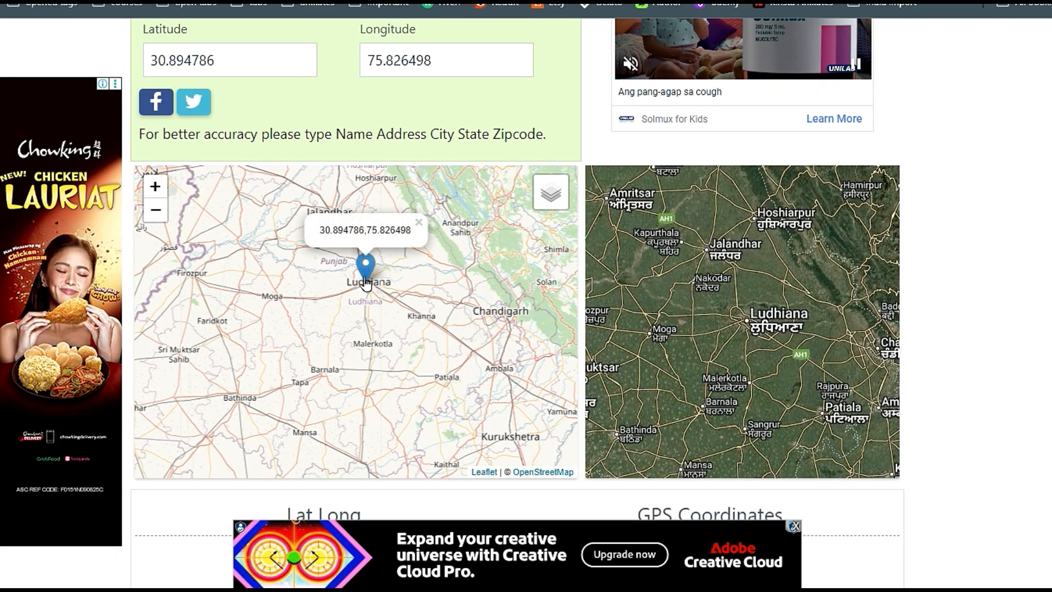
# - Pick a more precise point within Ludhiana, just southeast of the marker, at 30.884083, 75.843736
pyautogui.scroll(2, 394, 293)
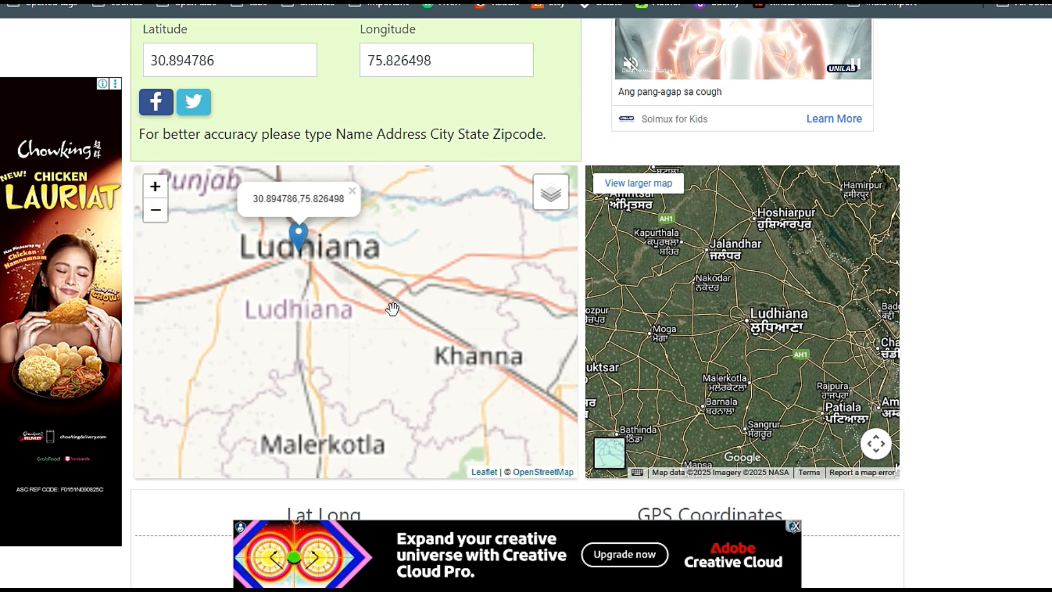
pyautogui.scroll(2, 271, 250)
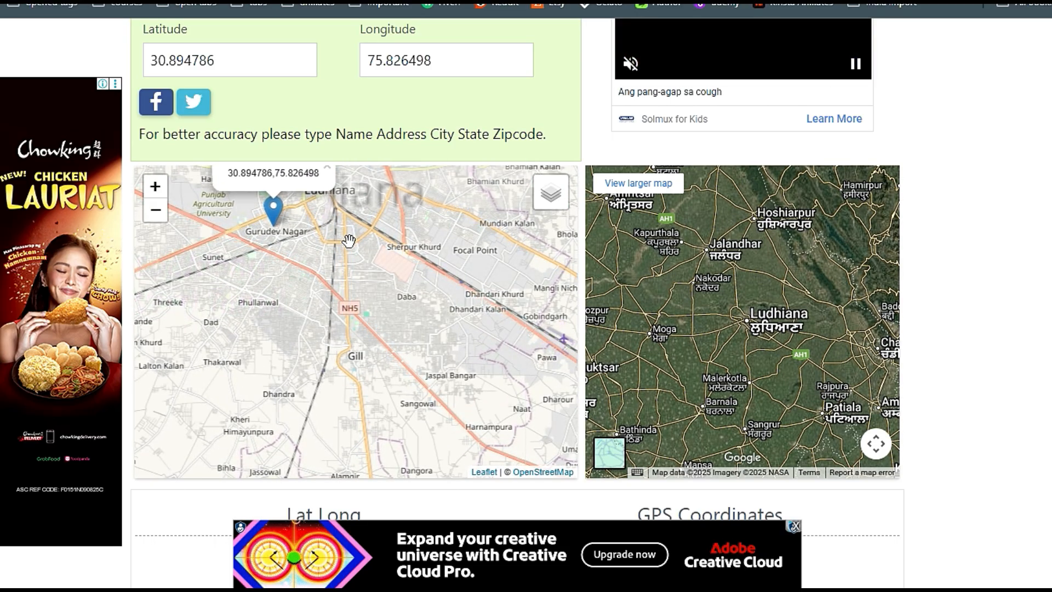
pyautogui.click(312, 254)
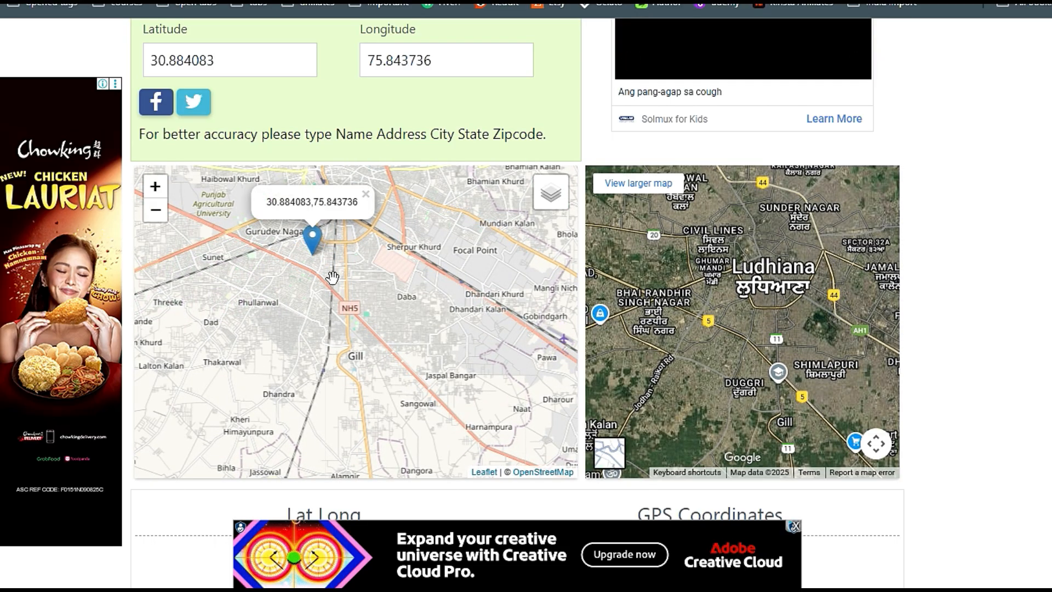
# - Copy the latitude 30.884083 and paste it into Rank Math's Geo Coordinates field
pyautogui.scroll(3, 321, 166)
pyautogui.scroll(3, 321, 167)
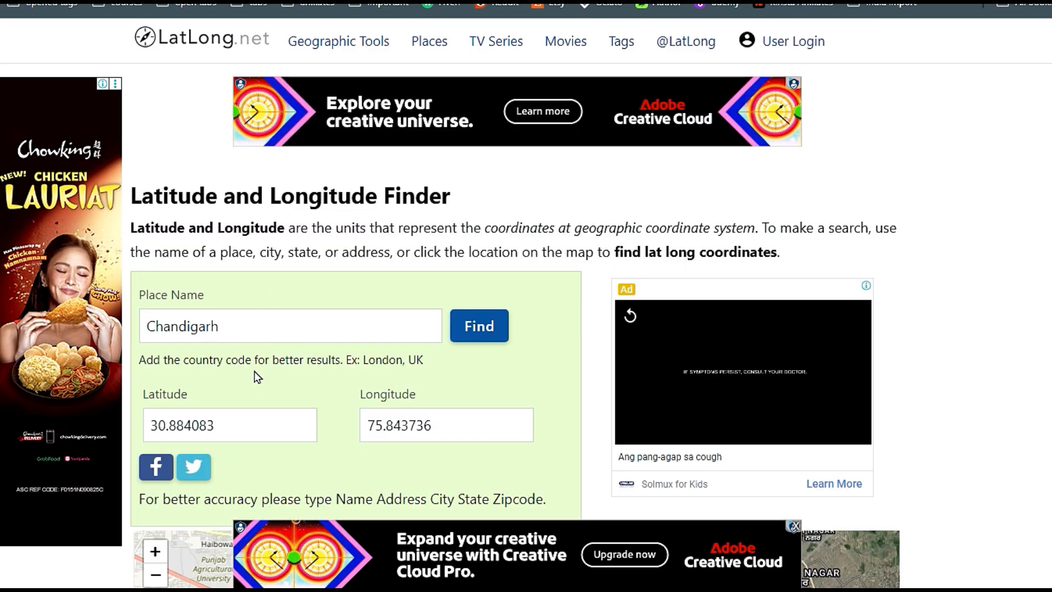
pyautogui.doubleClick(238, 419)
pyautogui.hotkey('ctrl', 'c')
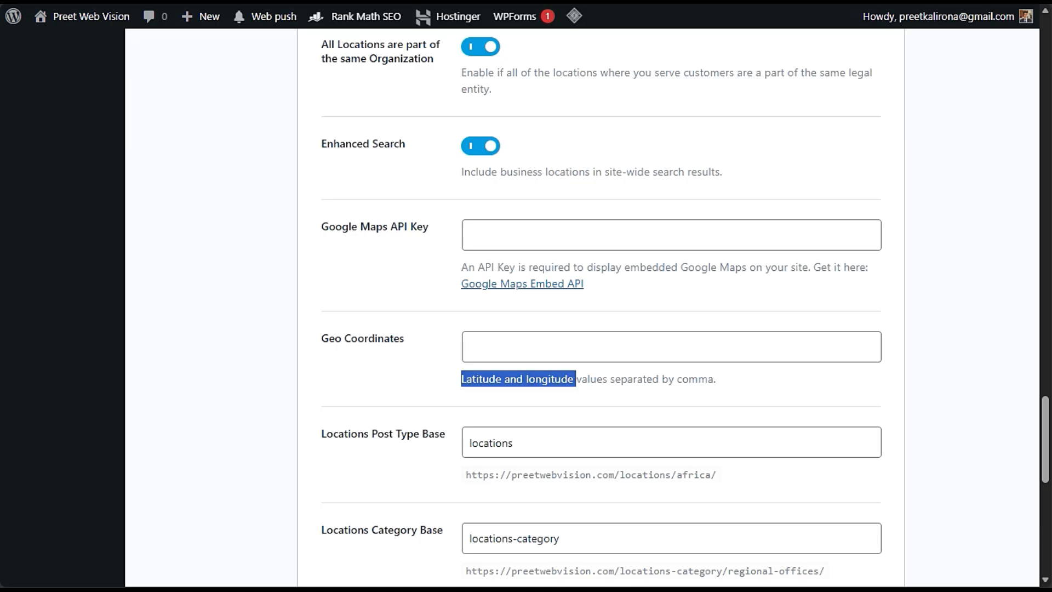
pyautogui.click(382, 390)
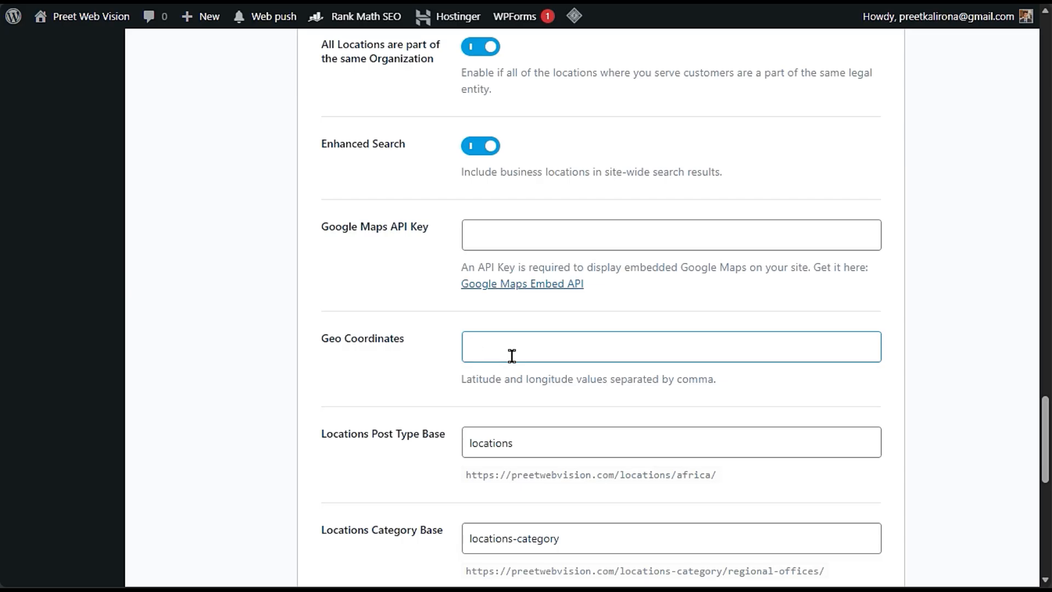
pyautogui.hotkey('ctrl', 'v')
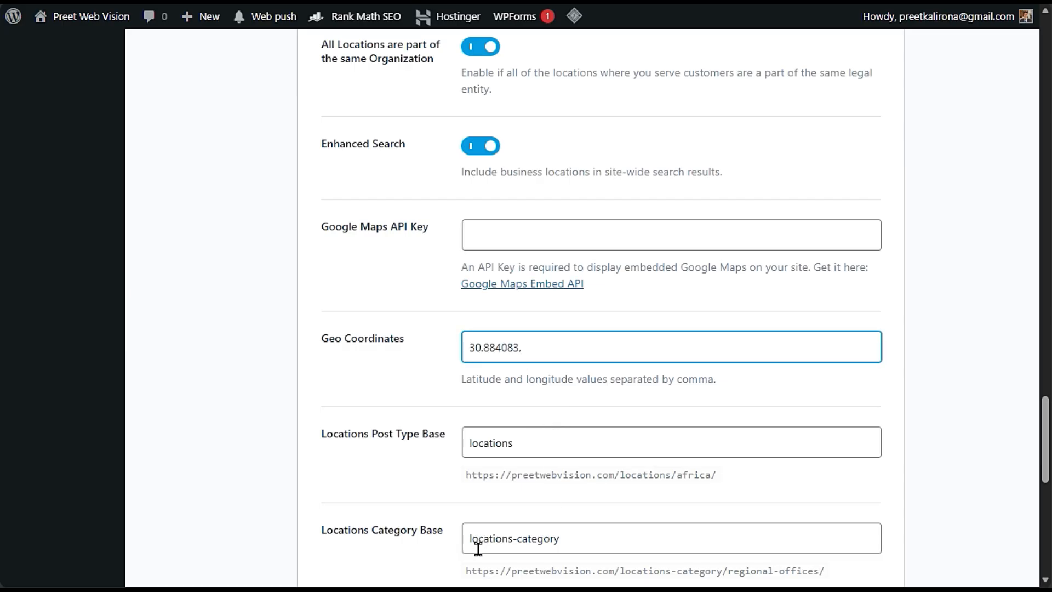
# - Copy the longitude 75.843736 from LatLong.net and append it to Geo Coordinates after a comma, giving 30.884083,75.843736
pyautogui.moveTo(766, 590)
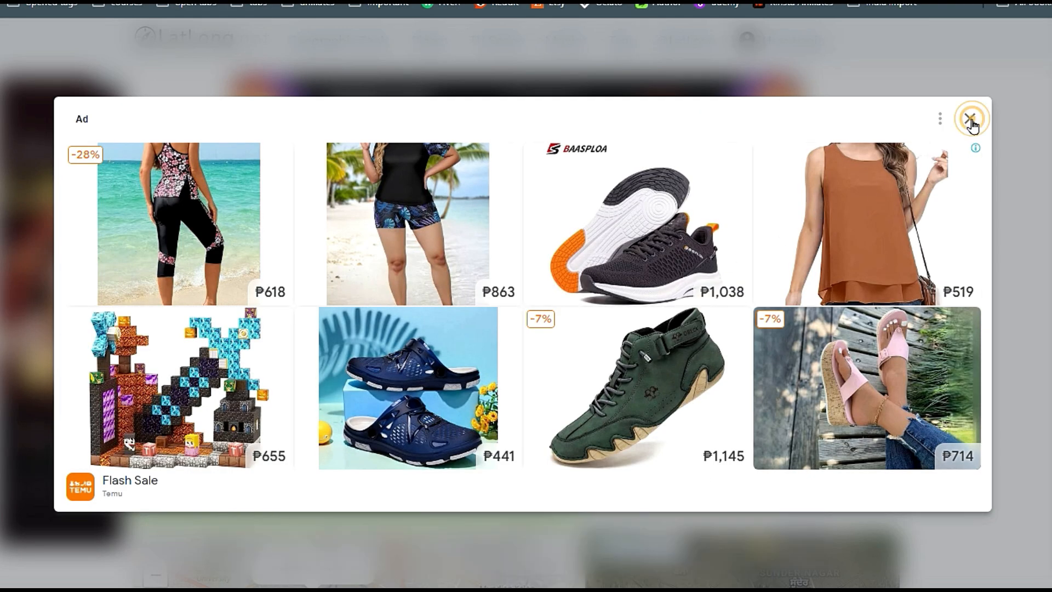
pyautogui.click(973, 118)
pyautogui.moveTo(449, 425); pyautogui.dragTo(359, 427)
pyautogui.hotkey('ctrl', 'c')
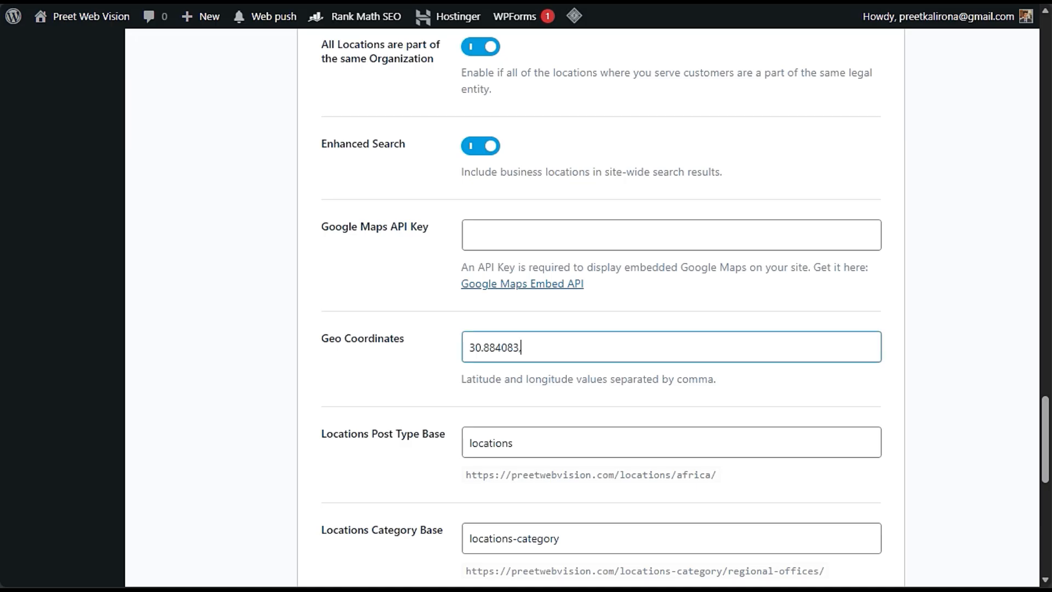
pyautogui.write(',')
pyautogui.hotkey('ctrl', 'v')
pyautogui.click(624, 349)
pyautogui.hotkey('ctrl', 'a')
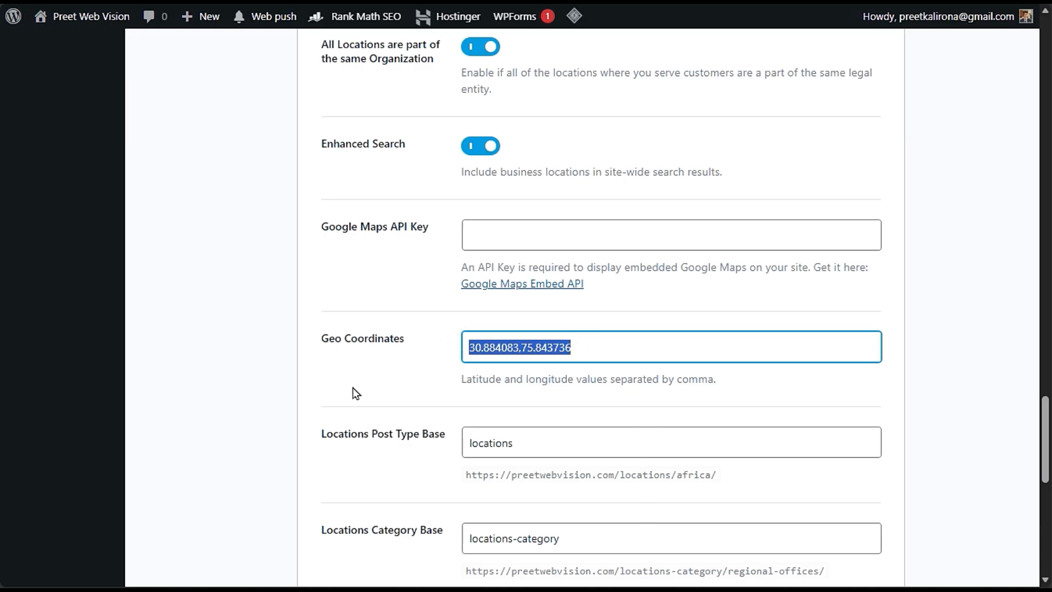
pyautogui.click(355, 382)
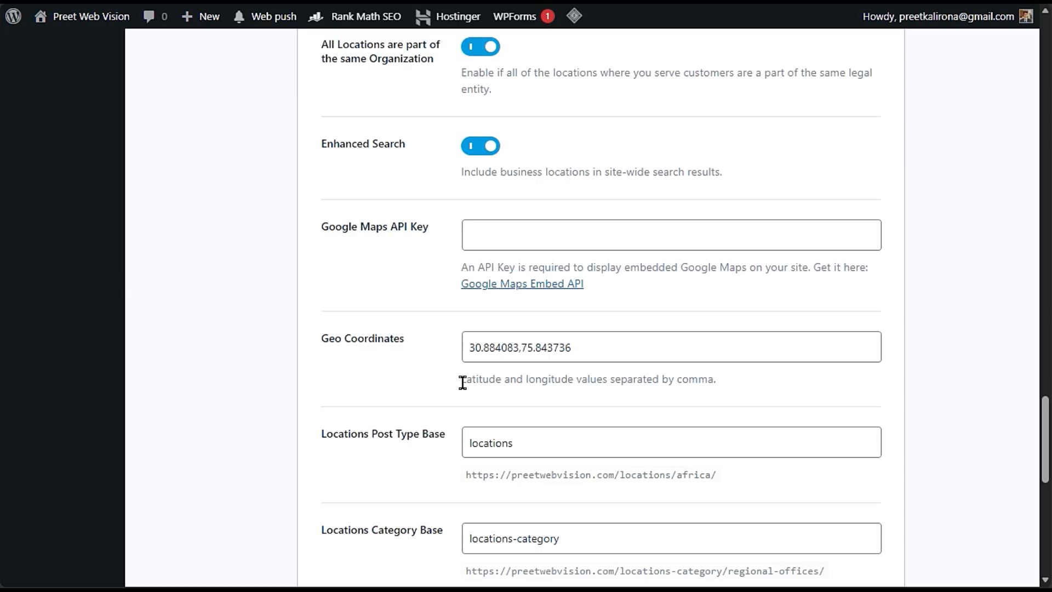
# - Clear the Geo Coordinates field
pyautogui.click(603, 350)
pyautogui.hotkey('ctrl', 'a')
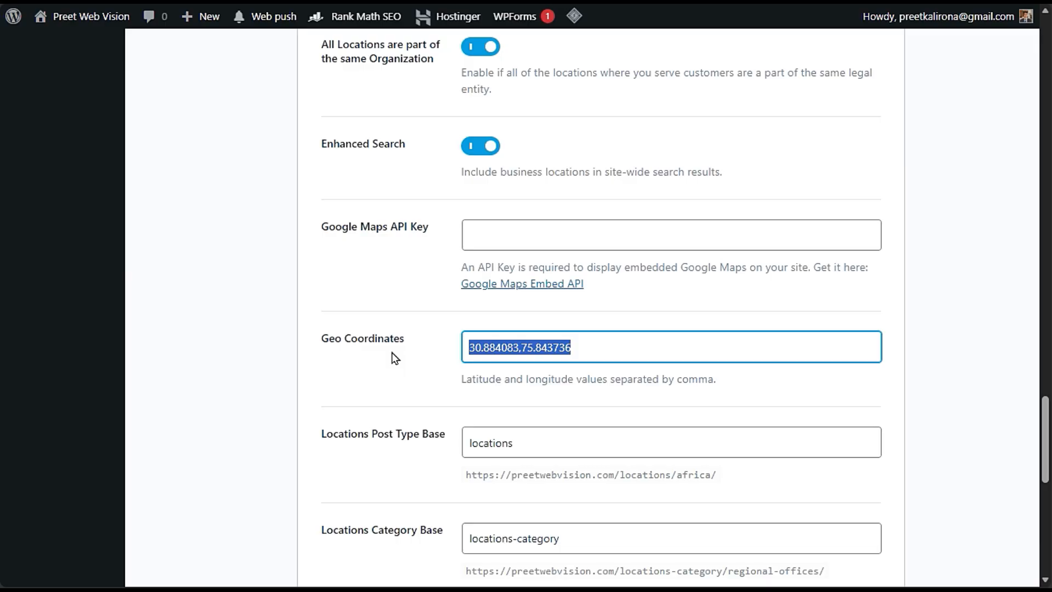
pyautogui.press('BackSpace')
pyautogui.click(409, 354)
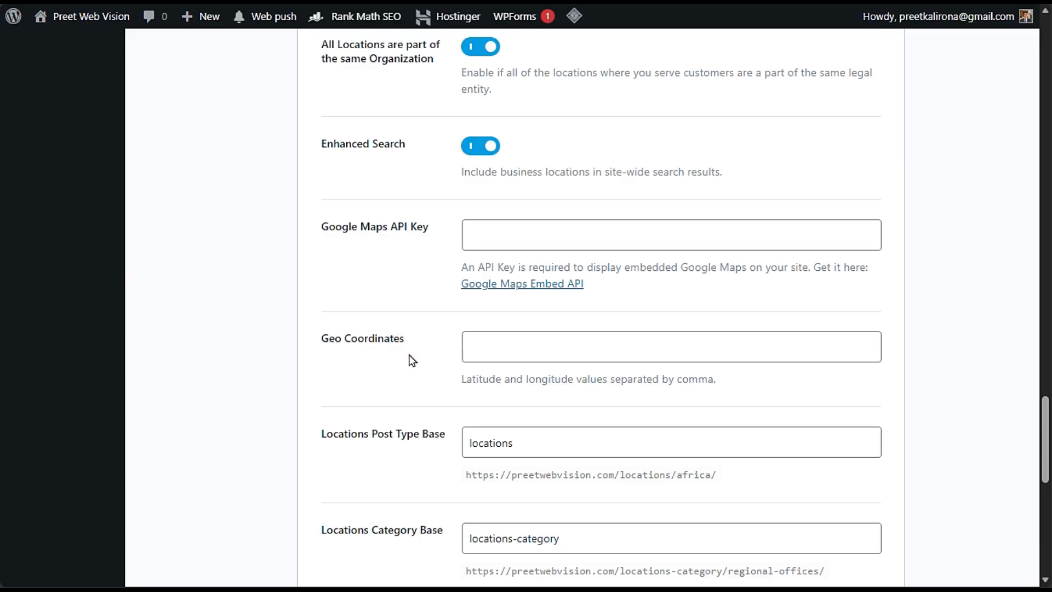
# - Review the Locations post type base, category base and name settings, and the Locations options in the WordPress admin menu
pyautogui.scroll(-3, 409, 355)
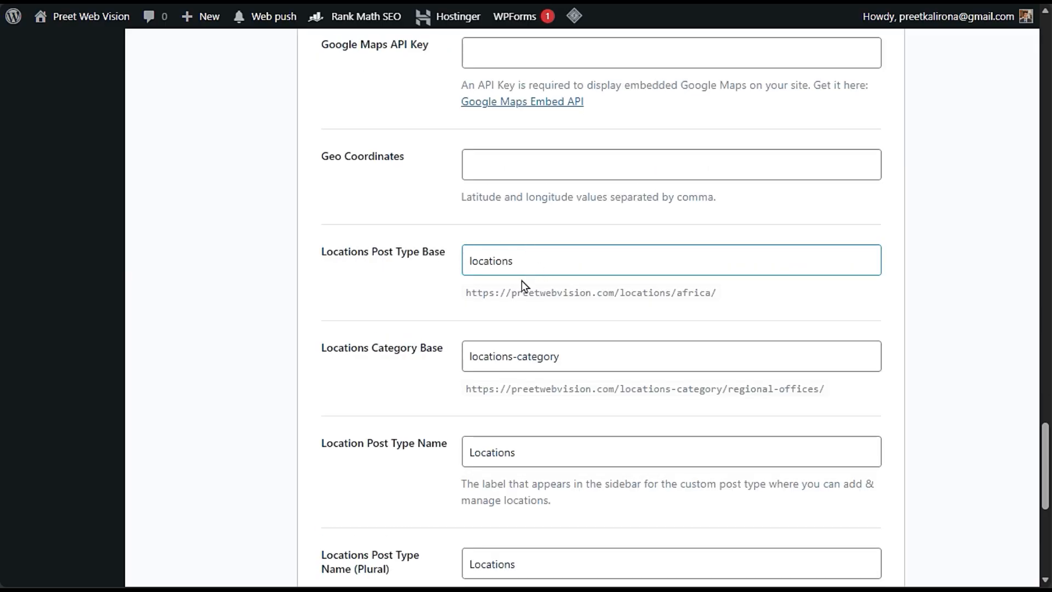
pyautogui.scroll(-3, 431, 317)
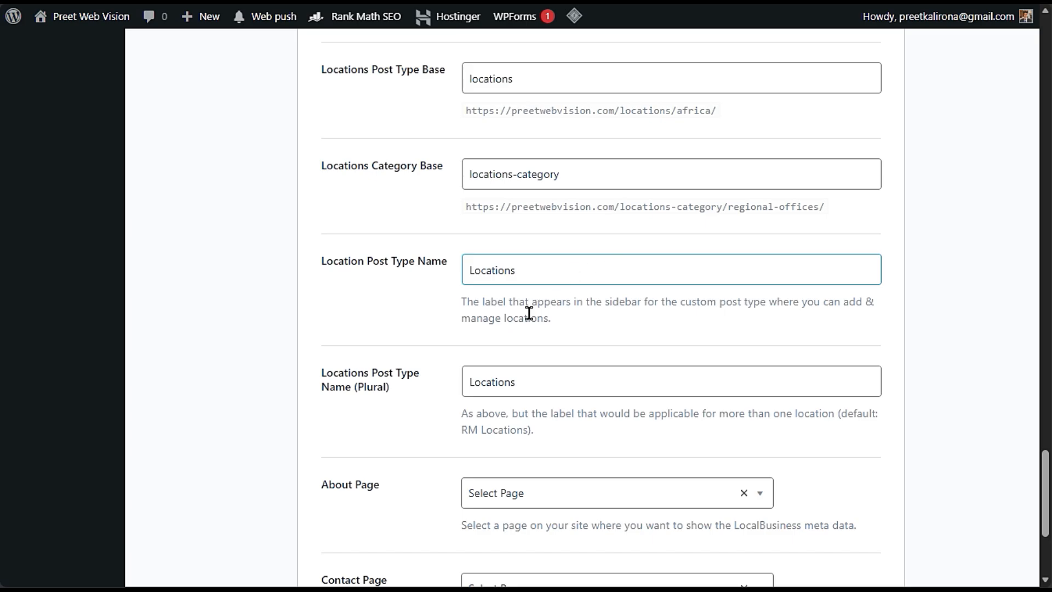
pyautogui.scroll(-10, 284, 290)
pyautogui.scroll(20, 165, 273)
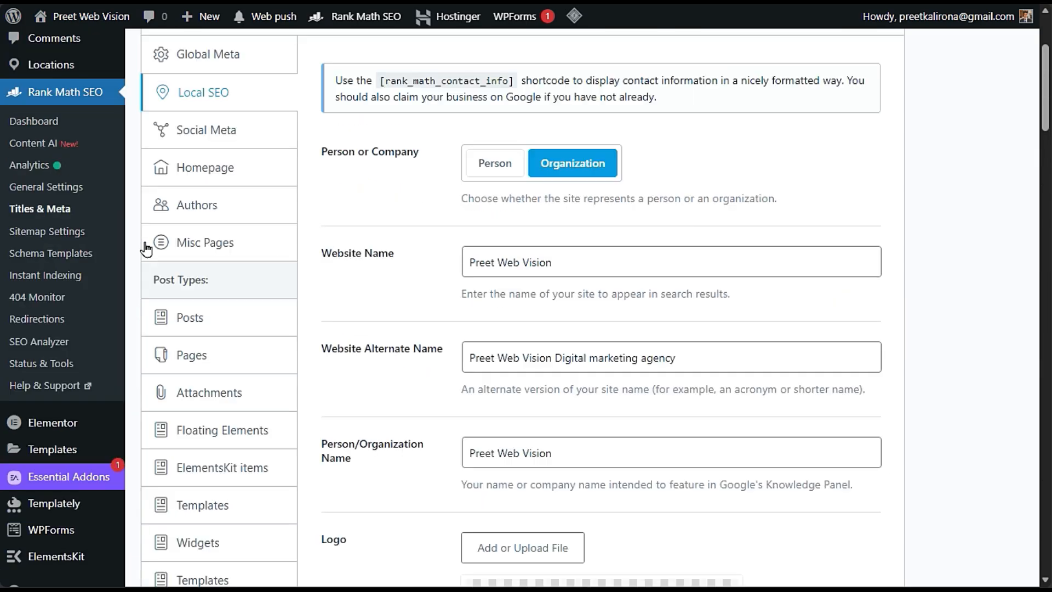
pyautogui.scroll(4, 209, 150)
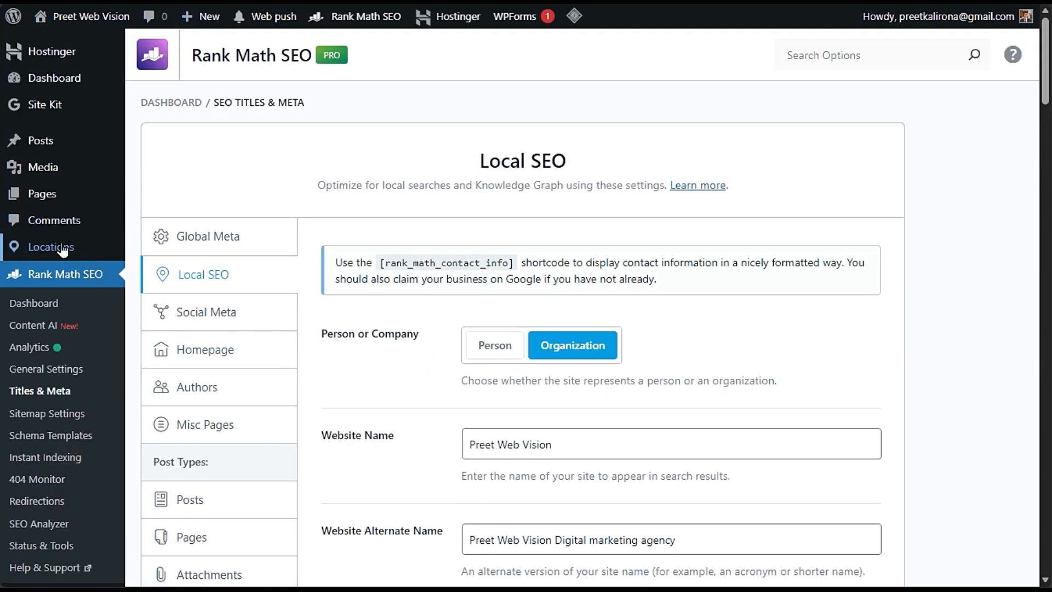
pyautogui.moveTo(129, 250)
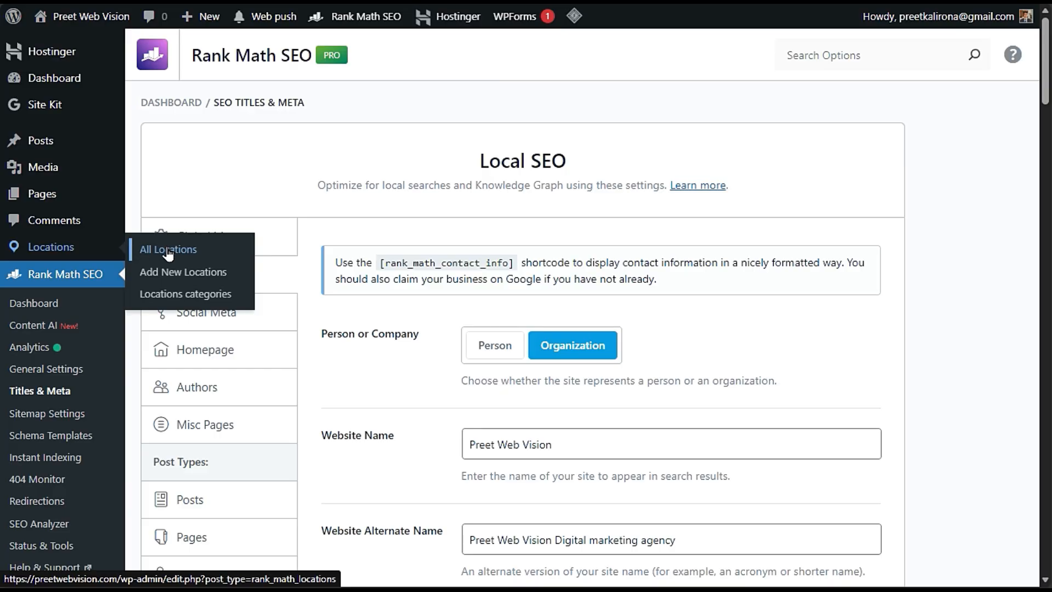
pyautogui.scroll(-15, 373, 313)
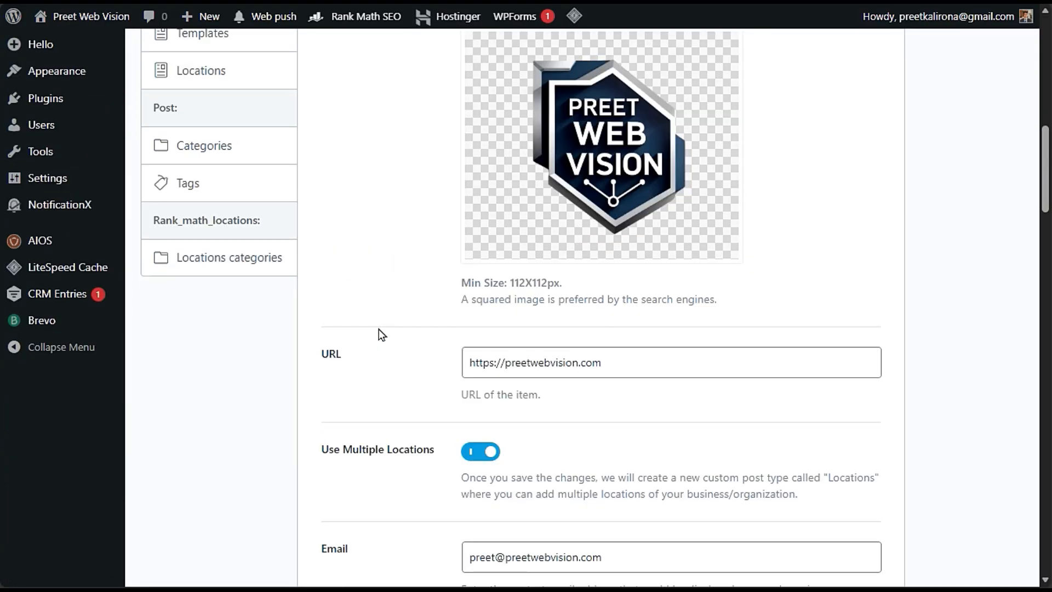
pyautogui.moveTo(571, 176); pyautogui.dragTo(443, 274)
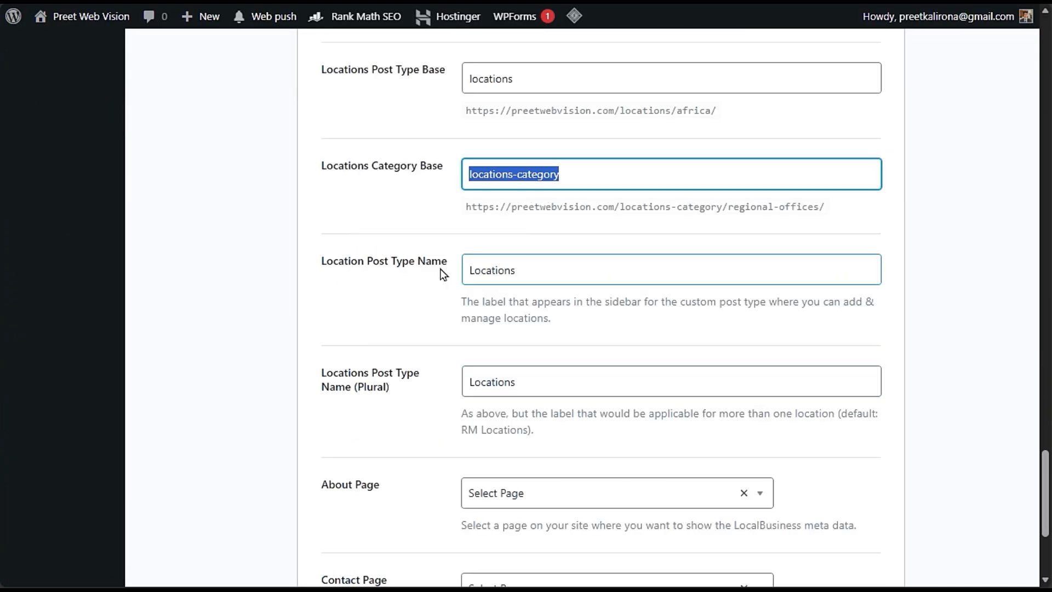
pyautogui.click(441, 268)
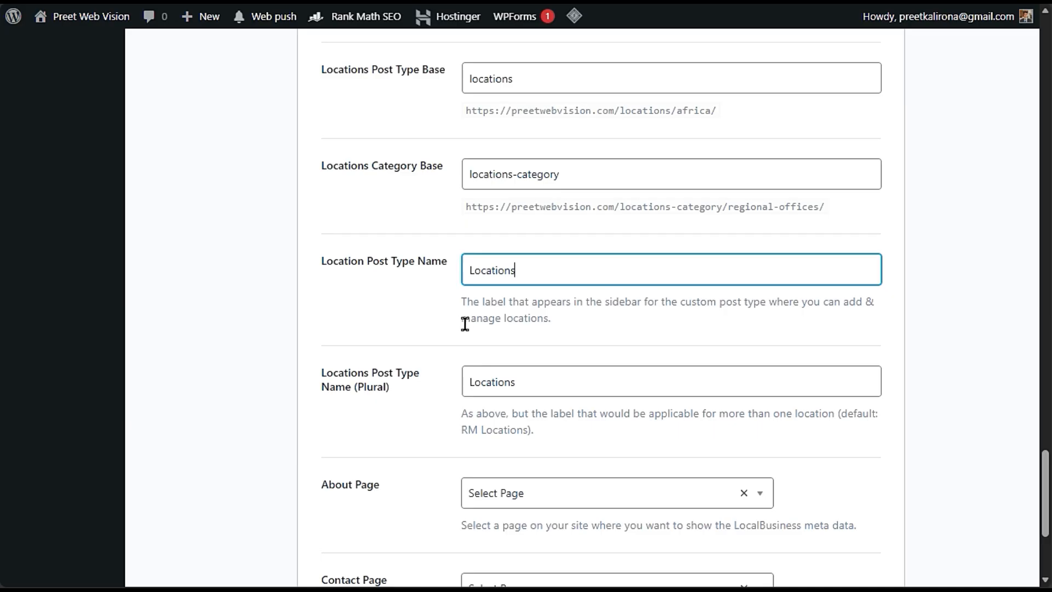
# - Set the About Page to "About us" by searching for "abou"
pyautogui.scroll(-3, 463, 322)
pyautogui.click(539, 311)
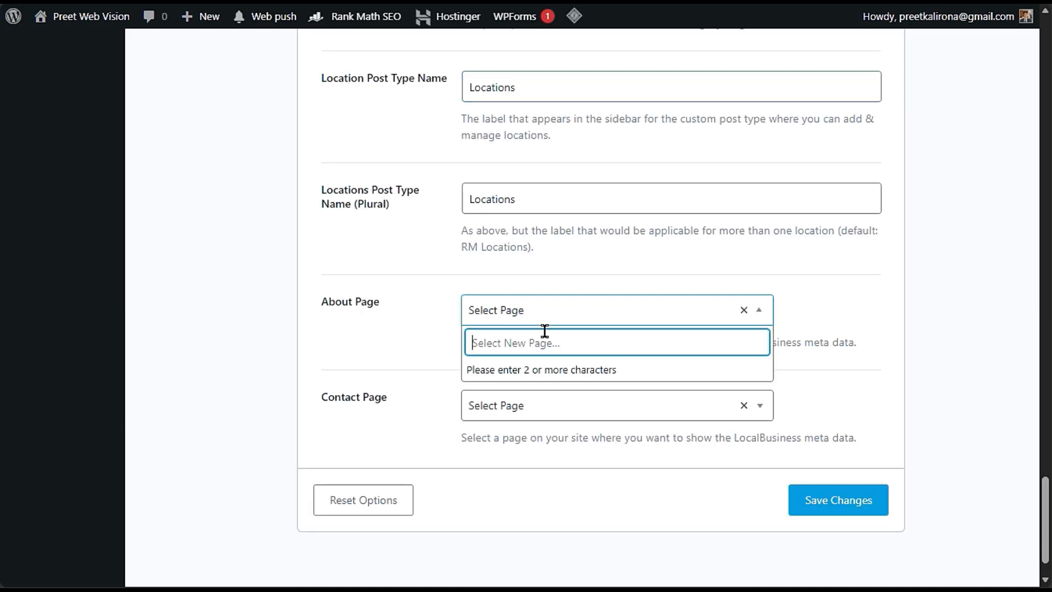
pyautogui.click(546, 342)
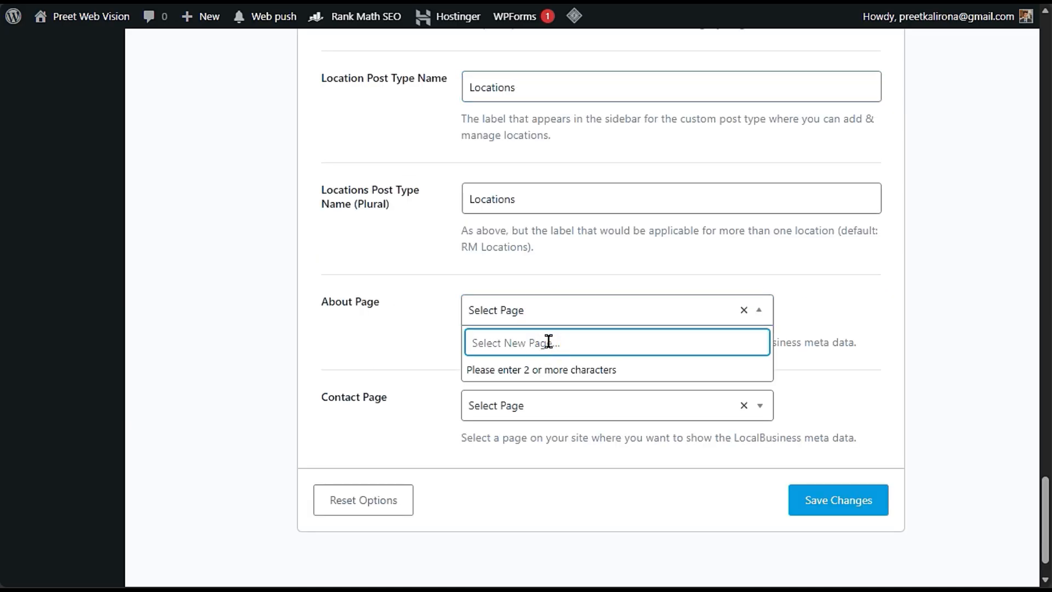
pyautogui.write('abou')
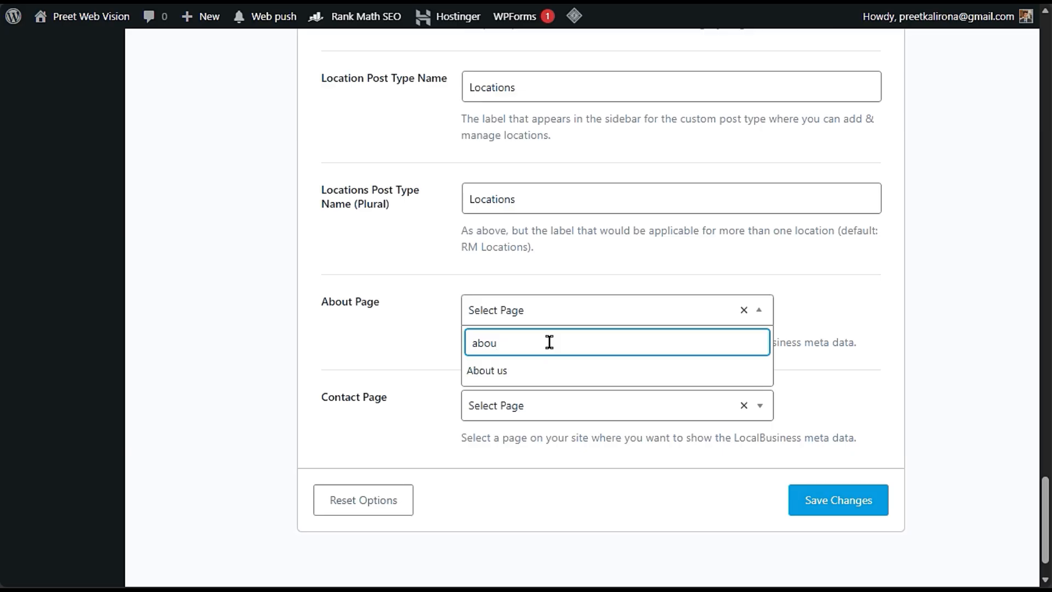
pyautogui.click(534, 371)
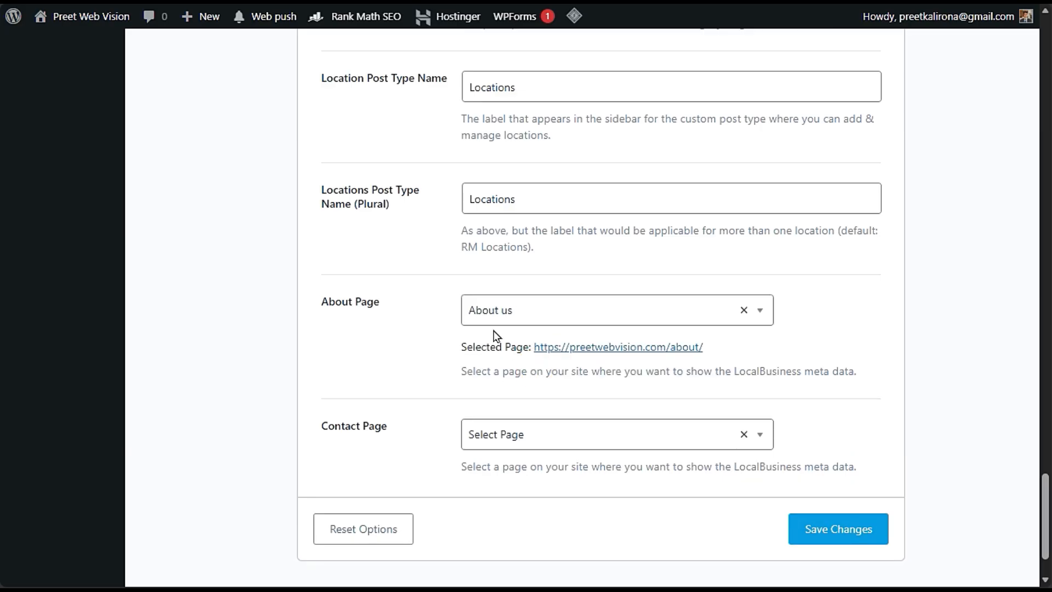
# - Set the Contact Page to "Contact us" by searching for "con", and save the Local SEO settings
pyautogui.click(491, 434)
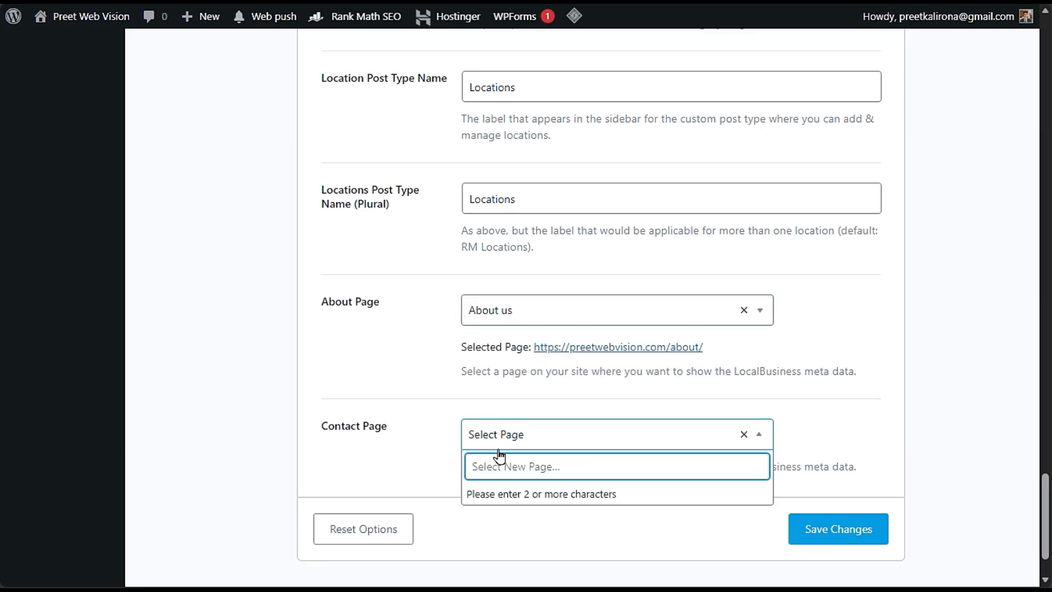
pyautogui.write('con')
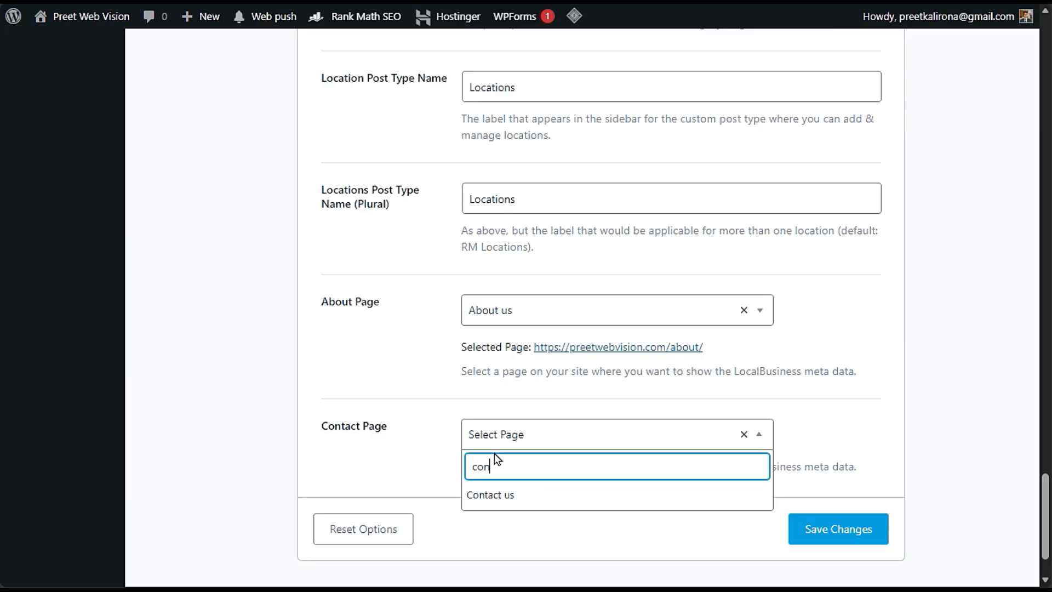
pyautogui.click(487, 496)
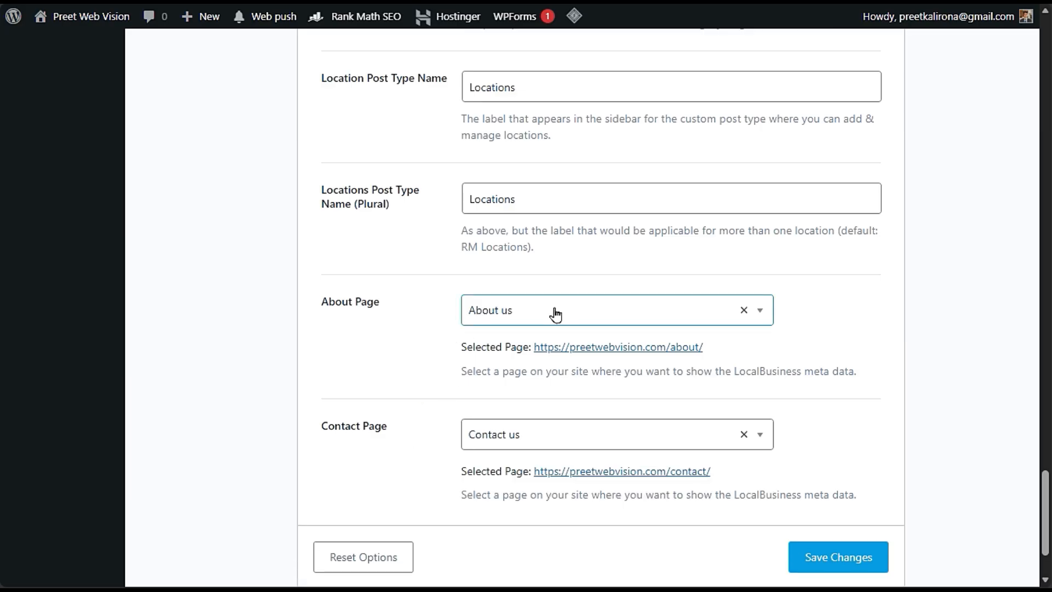
pyautogui.scroll(3, 430, 368)
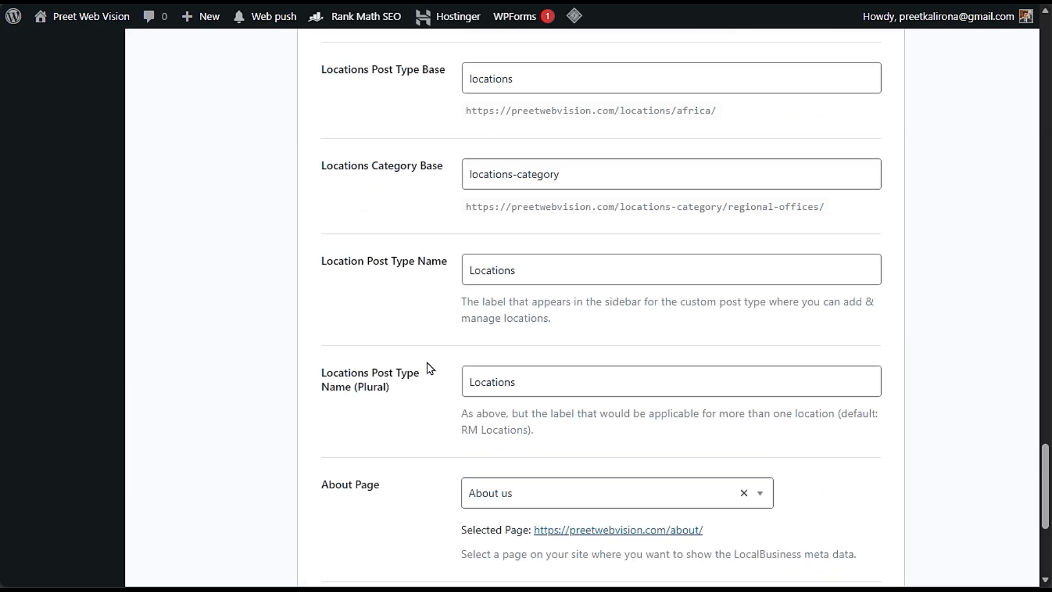
pyautogui.scroll(3, 430, 368)
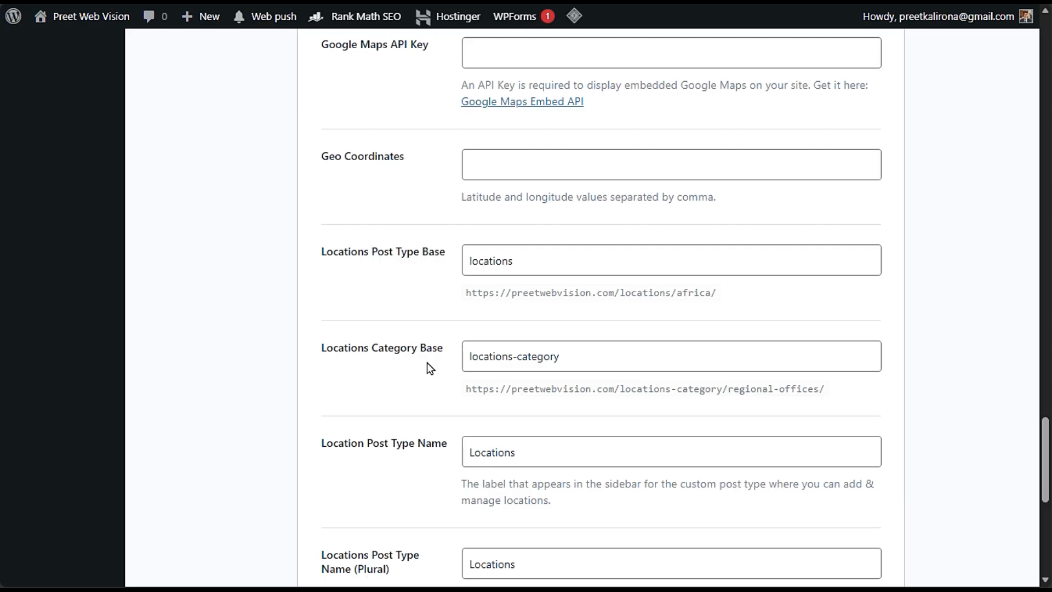
pyautogui.scroll(5, 427, 366)
pyautogui.scroll(5, 455, 241)
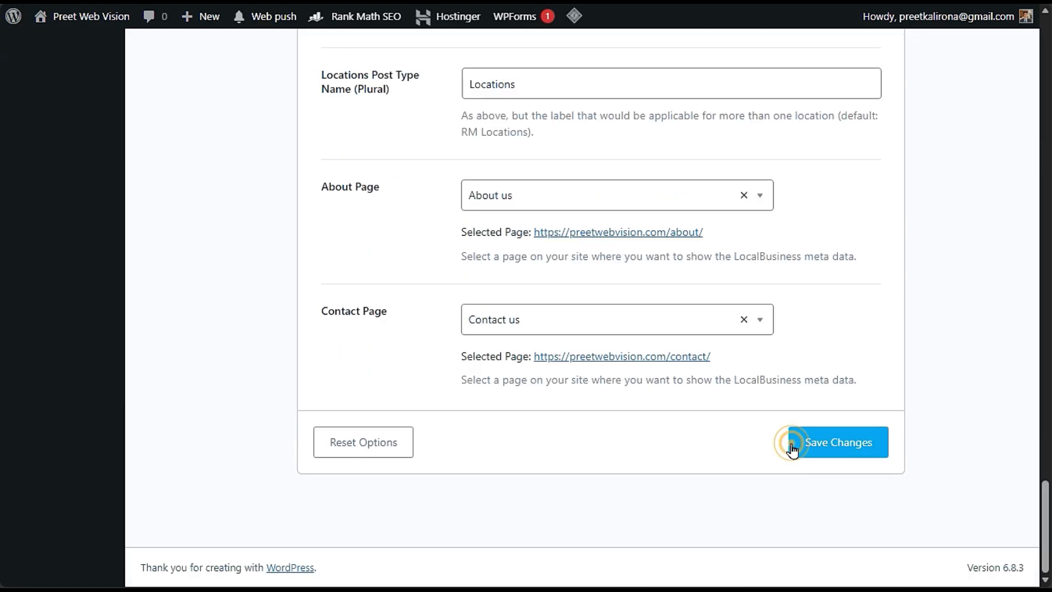
pyautogui.click(792, 442)
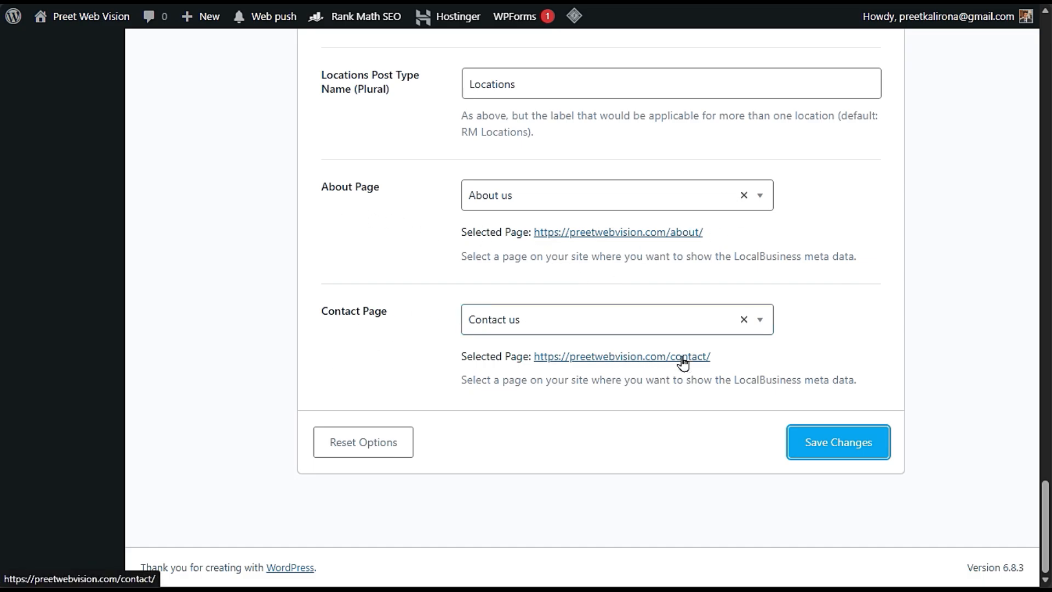
# - Review the Local SEO organization details, including website name, alternate name, logo, URL and multiple locations
pyautogui.scroll(15, 488, 334)
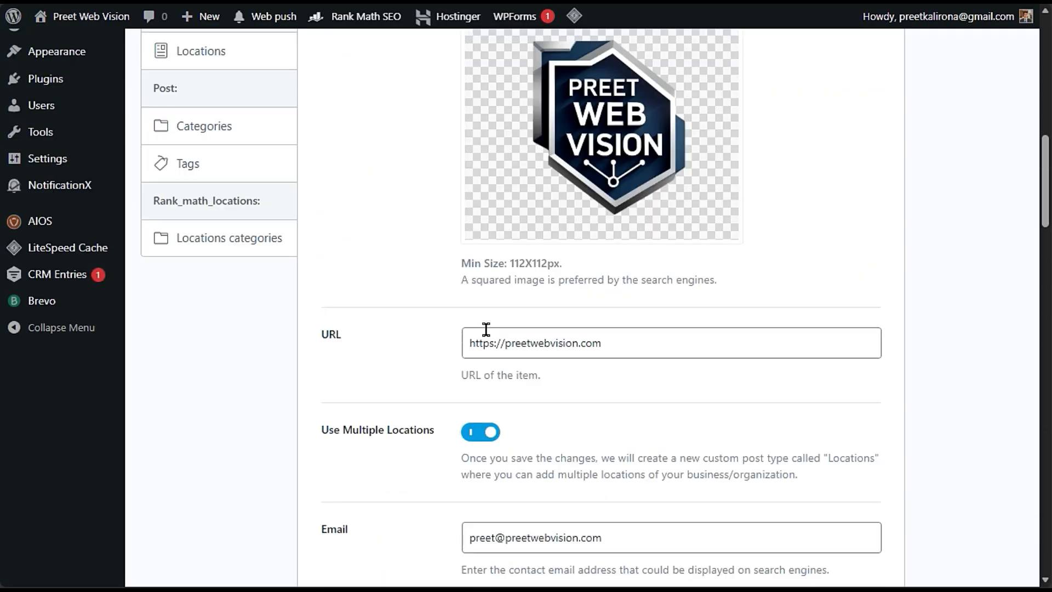
pyautogui.scroll(6, 486, 328)
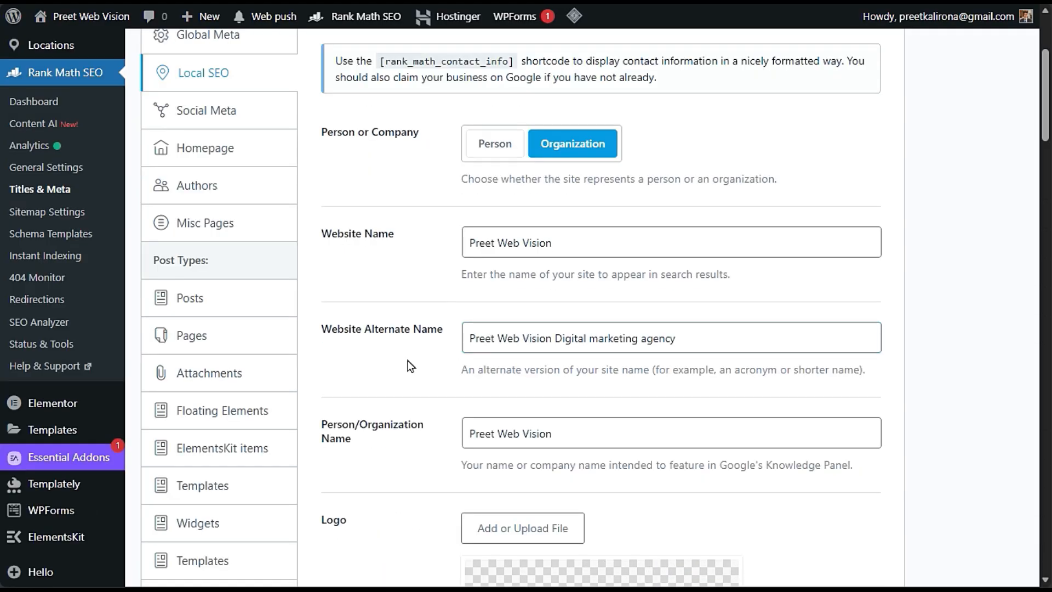
pyautogui.scroll(-4, 410, 372)
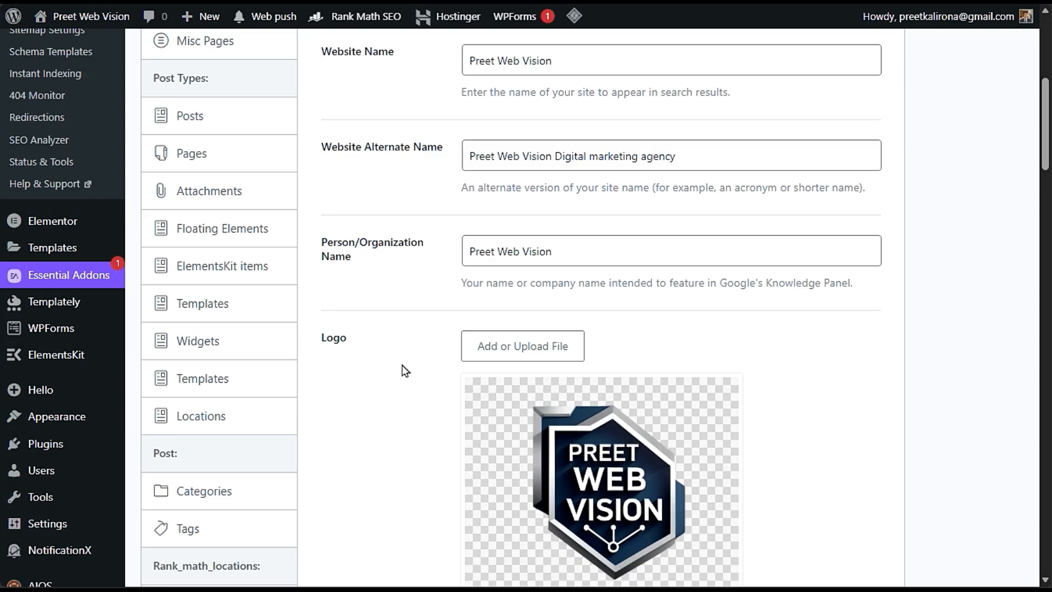
pyautogui.scroll(-10, 405, 371)
pyautogui.scroll(10, 405, 367)
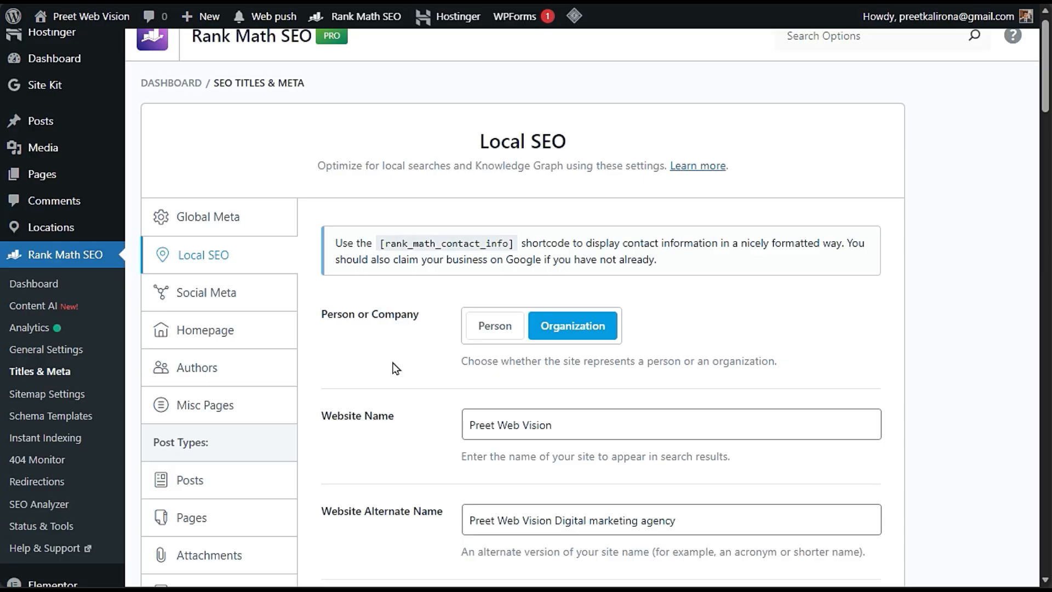
# - Review the Social Meta fields from Facebook Page URL to Twitter Username and Additional Profiles
pyautogui.click(192, 296)
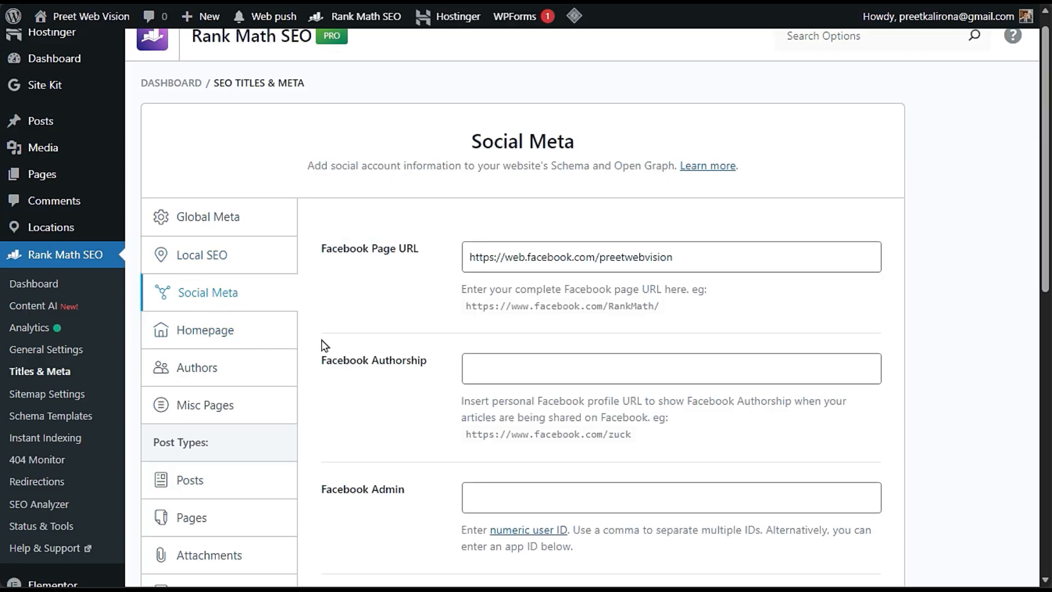
pyautogui.scroll(-3, 388, 338)
pyautogui.scroll(-6, 390, 339)
pyautogui.scroll(9, 394, 345)
pyautogui.scroll(-10, 394, 353)
pyautogui.click(397, 357)
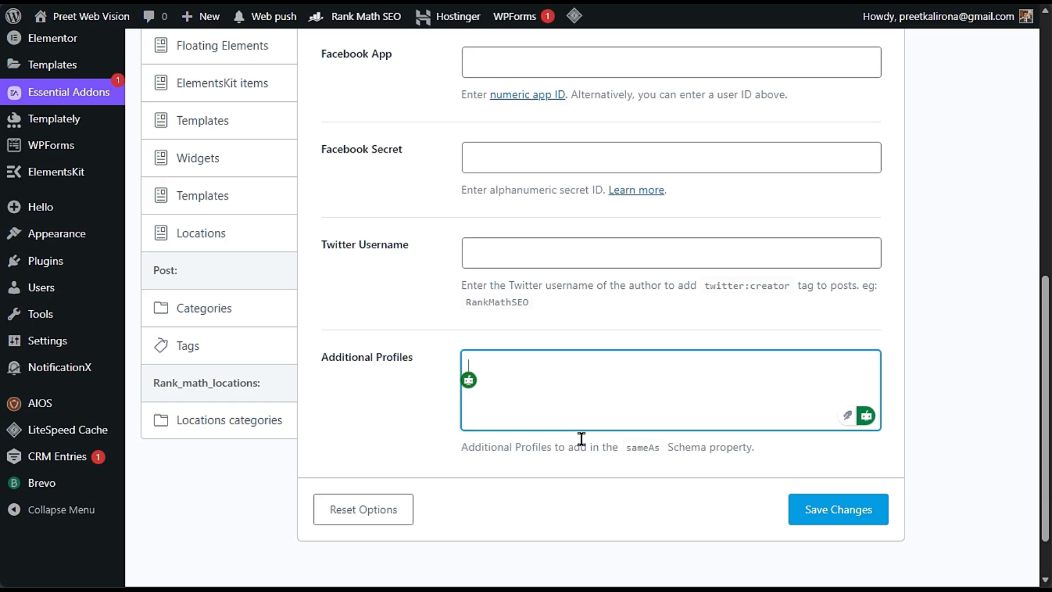
pyautogui.scroll(3, 581, 438)
pyautogui.scroll(5, 587, 438)
pyautogui.scroll(-8, 587, 439)
pyautogui.scroll(10, 392, 389)
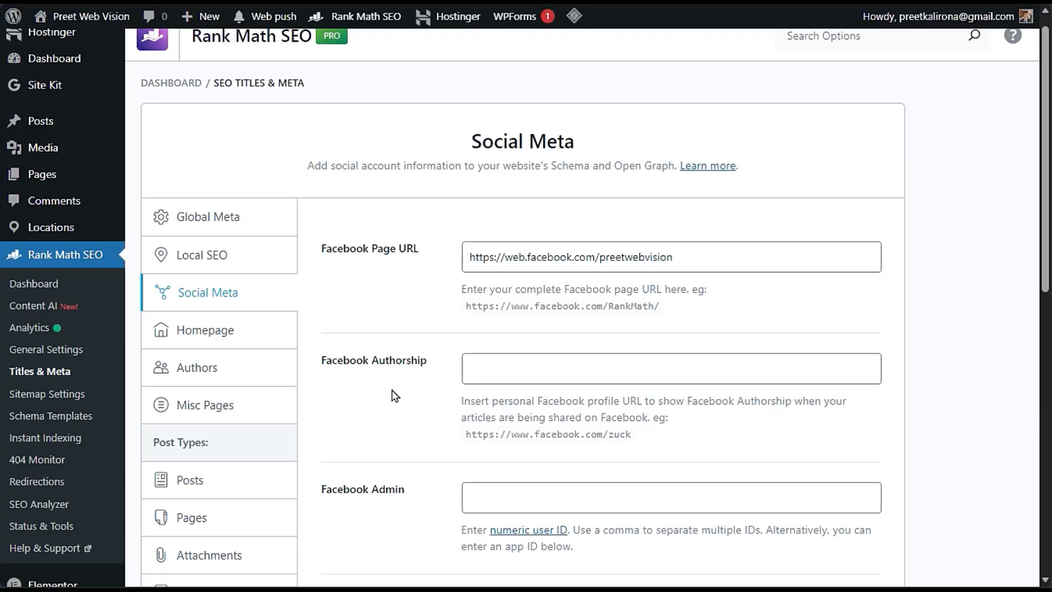
# - Check the Homepage section and set Author Archives to Disabled in the Authors section
pyautogui.click(292, 333)
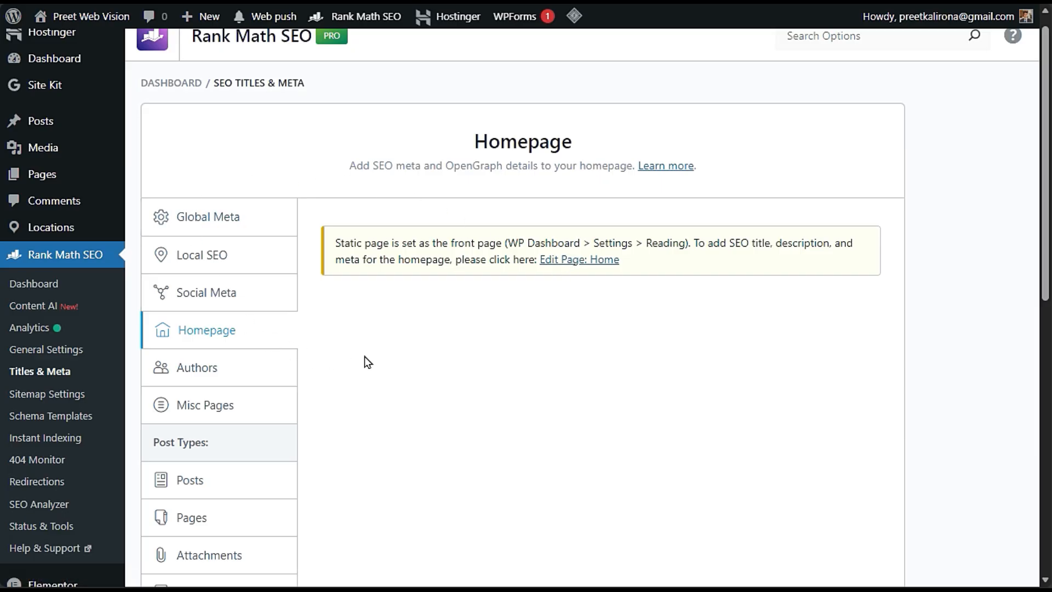
pyautogui.click(254, 358)
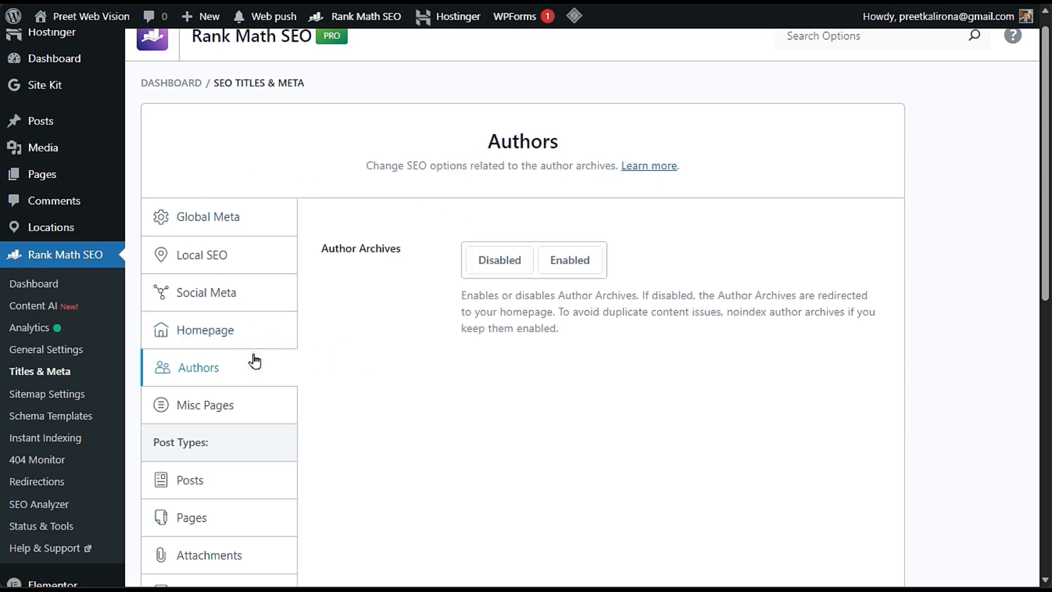
pyautogui.click(523, 267)
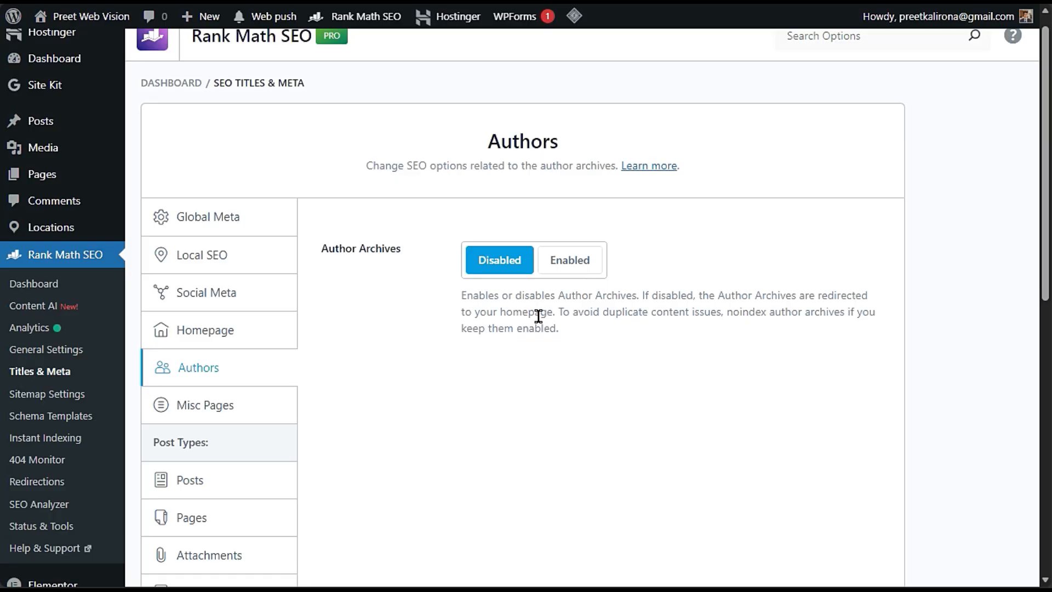
pyautogui.click(584, 264)
pyautogui.click(515, 263)
# - Look back over the Social Meta, Local SEO and Global Meta settings, including the OpenGraph thumbnail and custom image watermarks
pyautogui.click(245, 278)
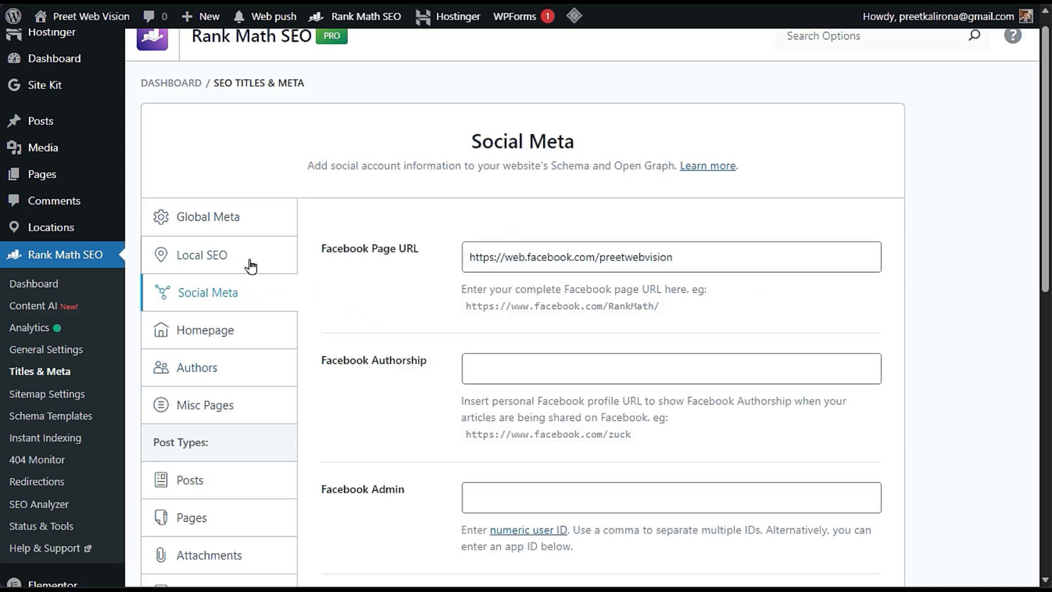
pyautogui.click(250, 267)
pyautogui.click(251, 221)
pyautogui.scroll(-10, 345, 318)
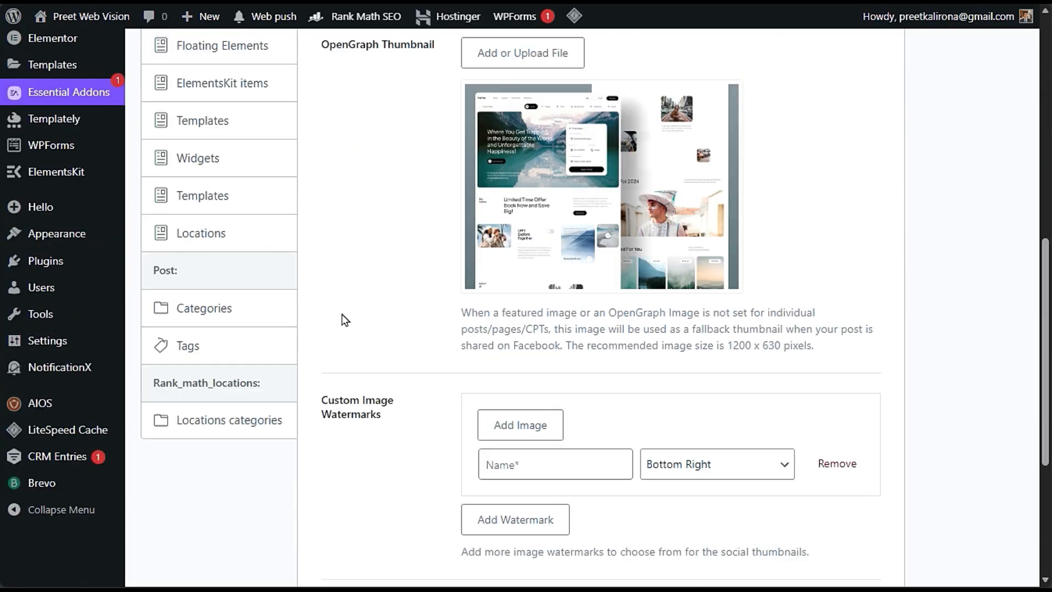
pyautogui.scroll(-5, 342, 317)
pyautogui.scroll(12, 342, 318)
# - Return to the Authors section and save the changes
pyautogui.click(247, 251)
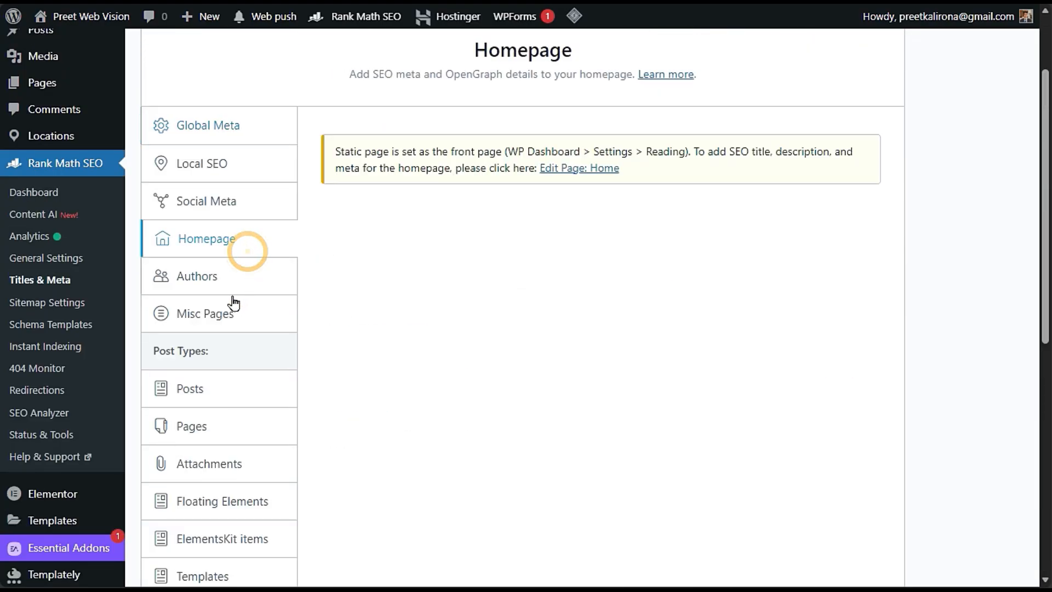
pyautogui.click(242, 274)
pyautogui.scroll(-9, 491, 294)
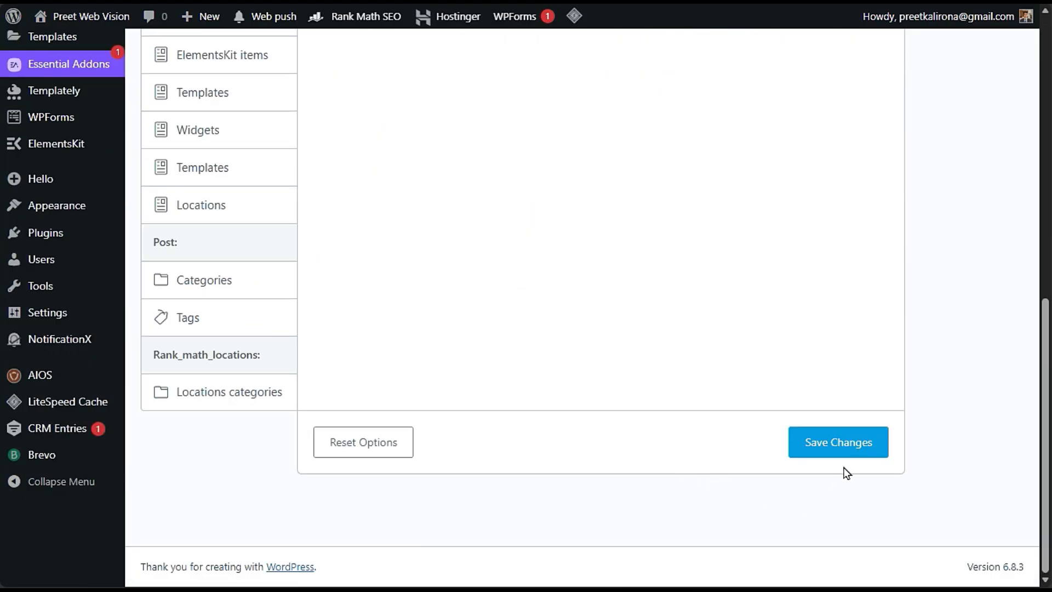
pyautogui.click(838, 447)
# - Review the Disable Date Archives option for Misc Pages and the default title, description and schema settings for Posts
pyautogui.click(208, 432)
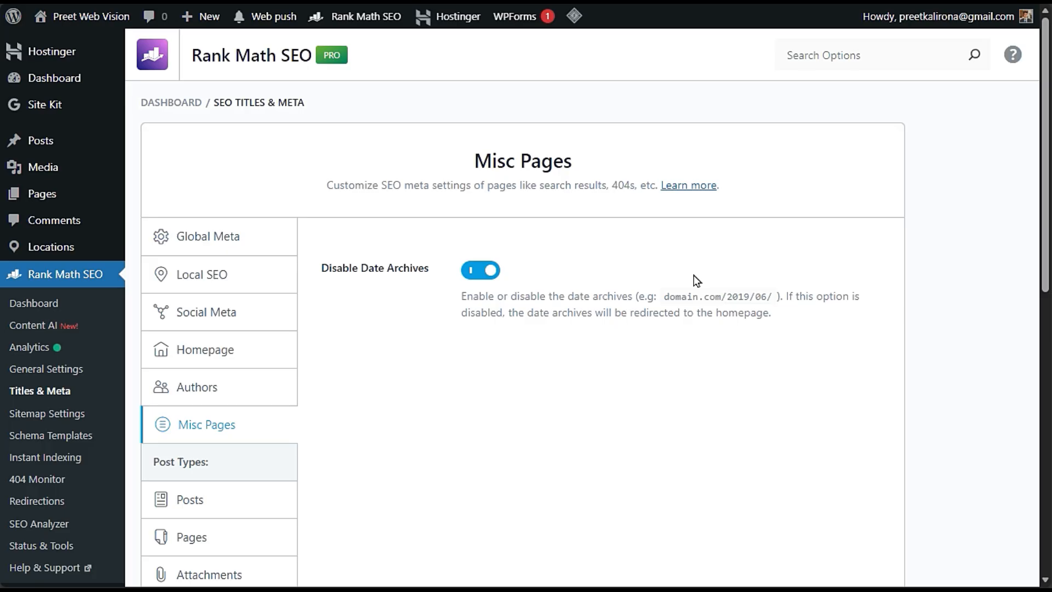
pyautogui.scroll(-3, 697, 280)
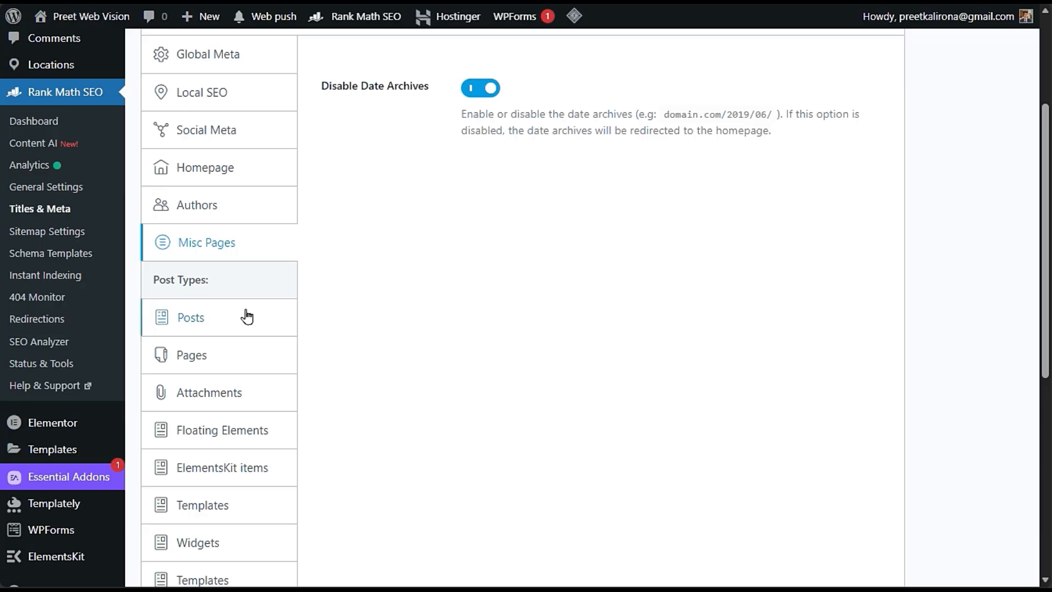
pyautogui.click(226, 313)
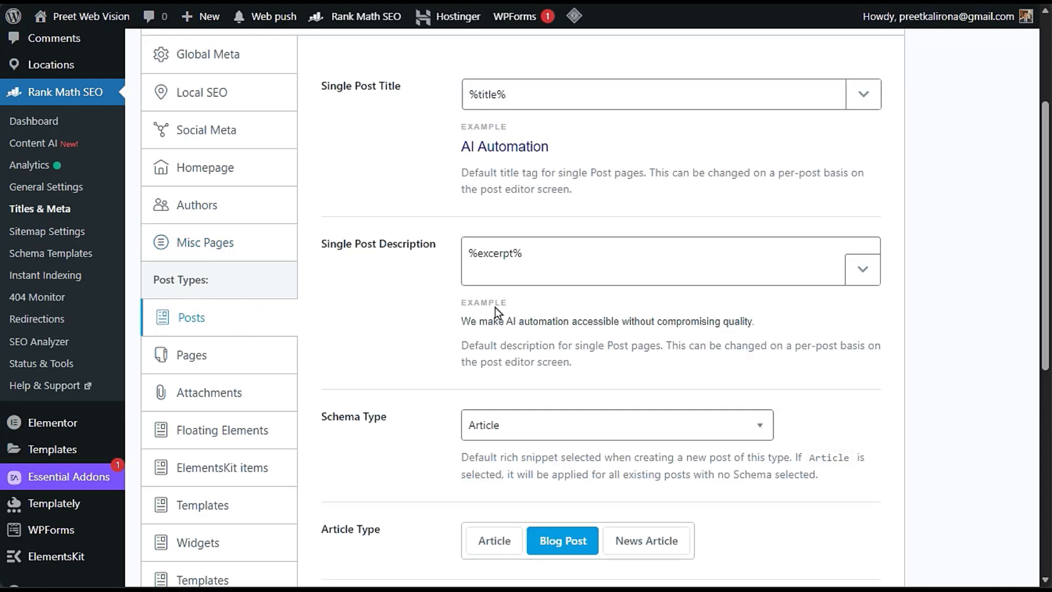
pyautogui.scroll(-8, 422, 305)
pyautogui.scroll(10, 421, 307)
pyautogui.scroll(-3, 421, 307)
pyautogui.scroll(3, 415, 313)
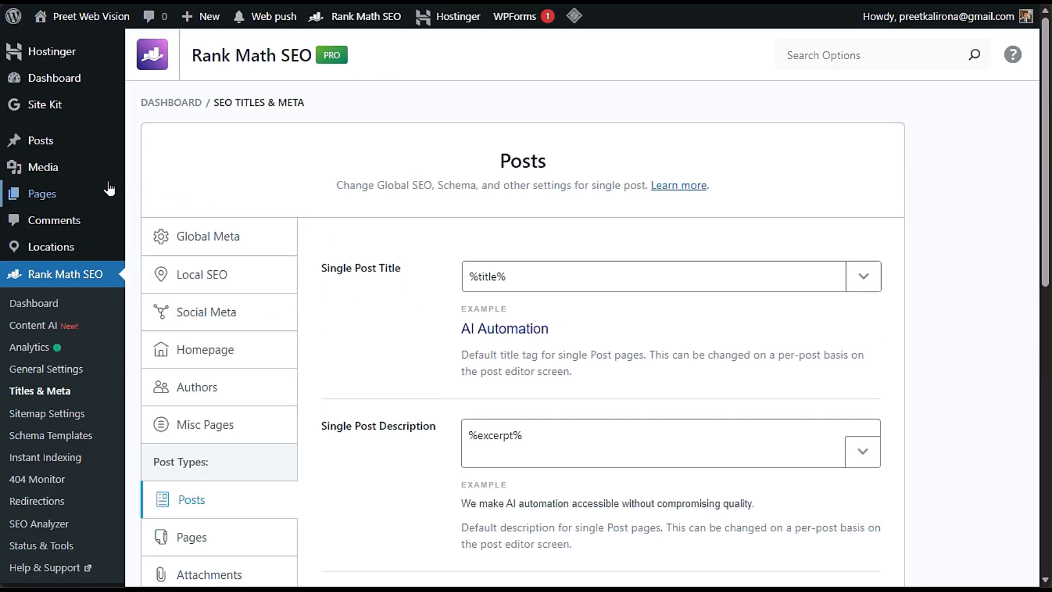
# - Open the WordPress posts list in a new tab and edit the post "SEO can be the best solution for business."
pyautogui.moveTo(82, 141)
pyautogui.rightClick(197, 144)
pyautogui.click(235, 154)
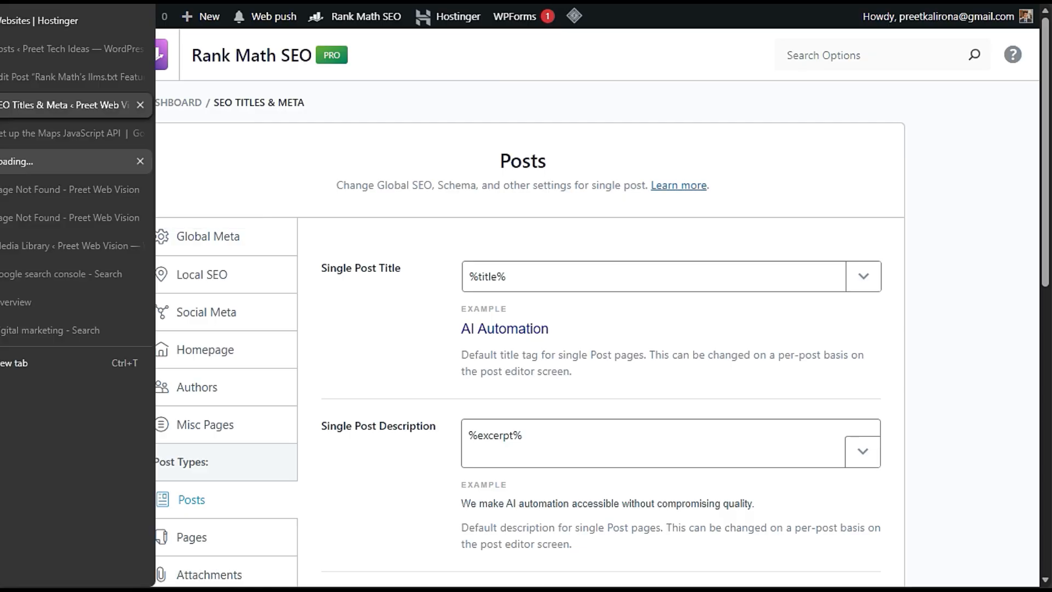
pyautogui.click(33, 161)
pyautogui.click(181, 345)
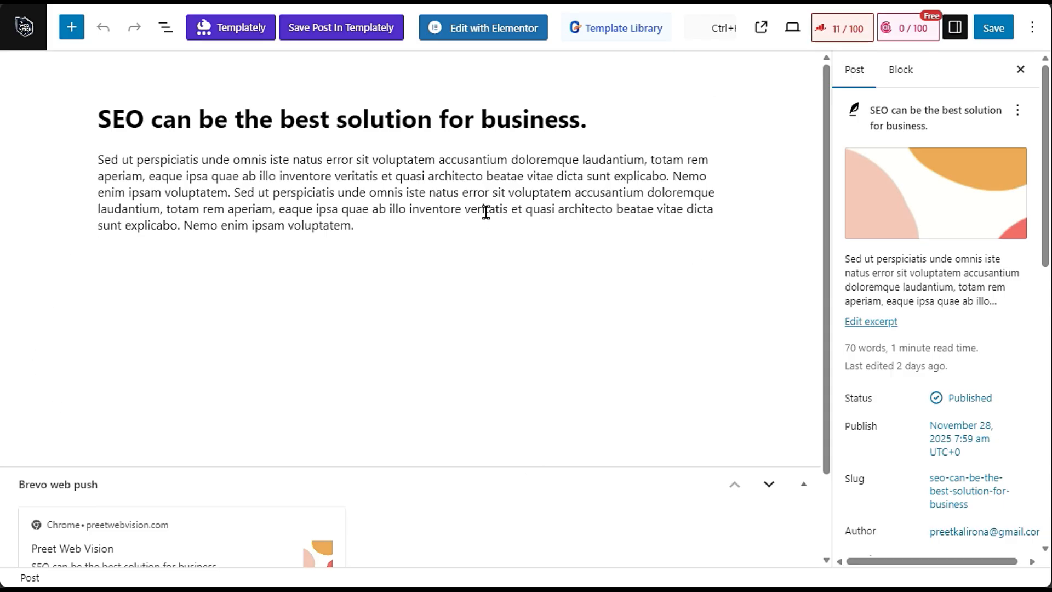
# - Show the post's Rank Math SEO analysis and open its Preview Snippet Editor
pyautogui.click(842, 27)
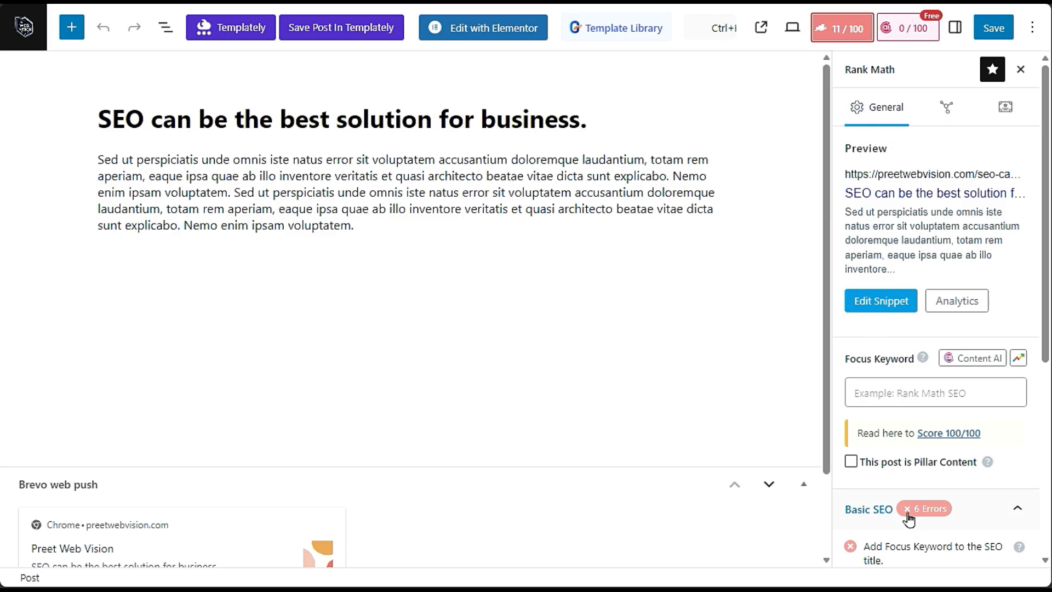
pyautogui.scroll(-5, 912, 521)
pyautogui.scroll(5, 911, 521)
pyautogui.click(897, 309)
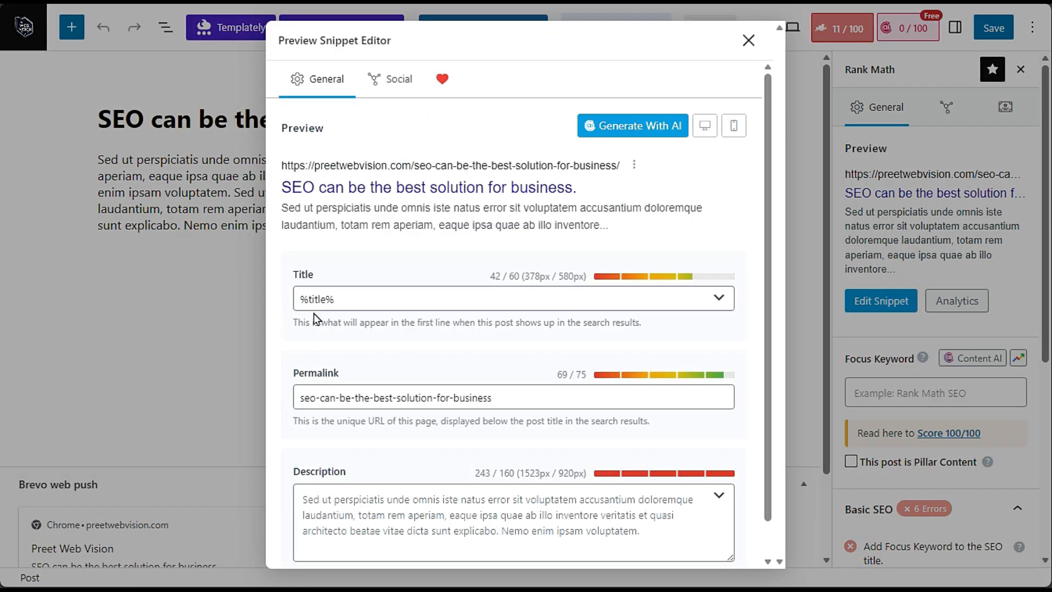
# - Examine the URL, title and description in the snippet preview, and the %title% variable in the Title field
pyautogui.moveTo(277, 160); pyautogui.dragTo(736, 248)
pyautogui.click(736, 248)
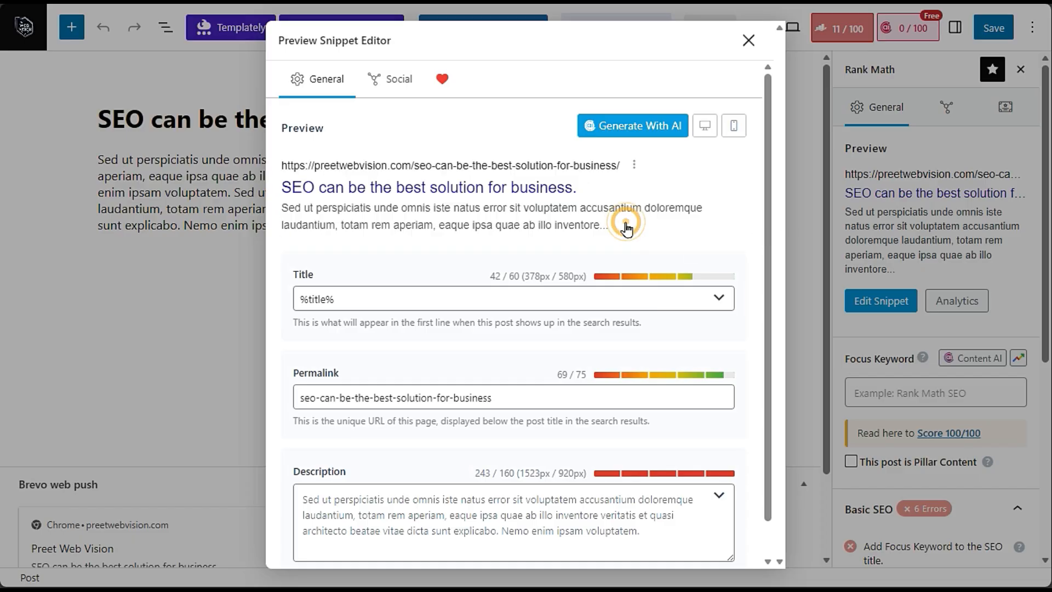
pyautogui.moveTo(624, 224); pyautogui.dragTo(705, 228)
pyautogui.click(281, 146)
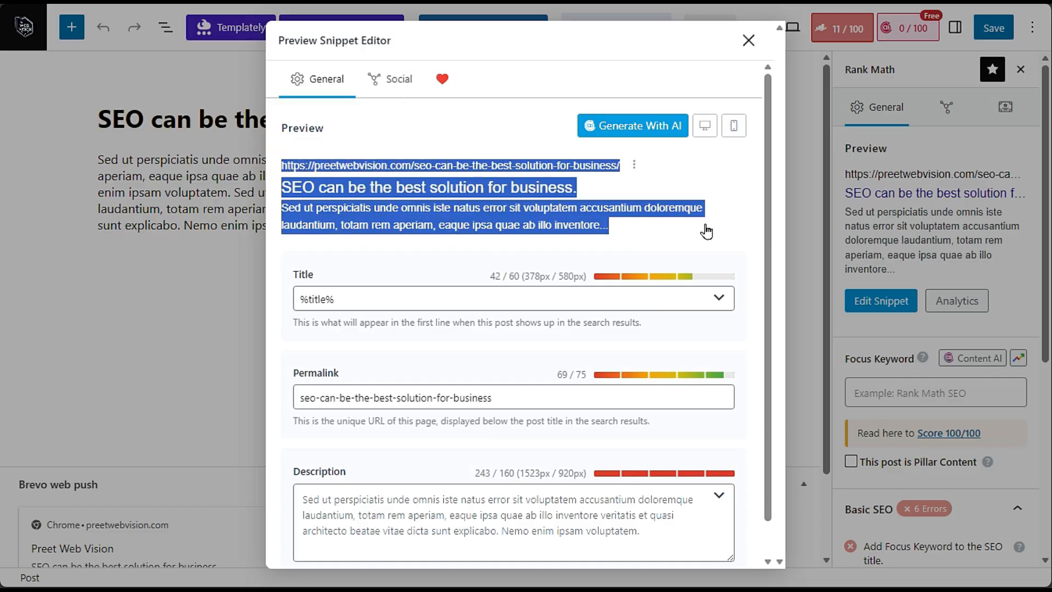
pyautogui.click(708, 251)
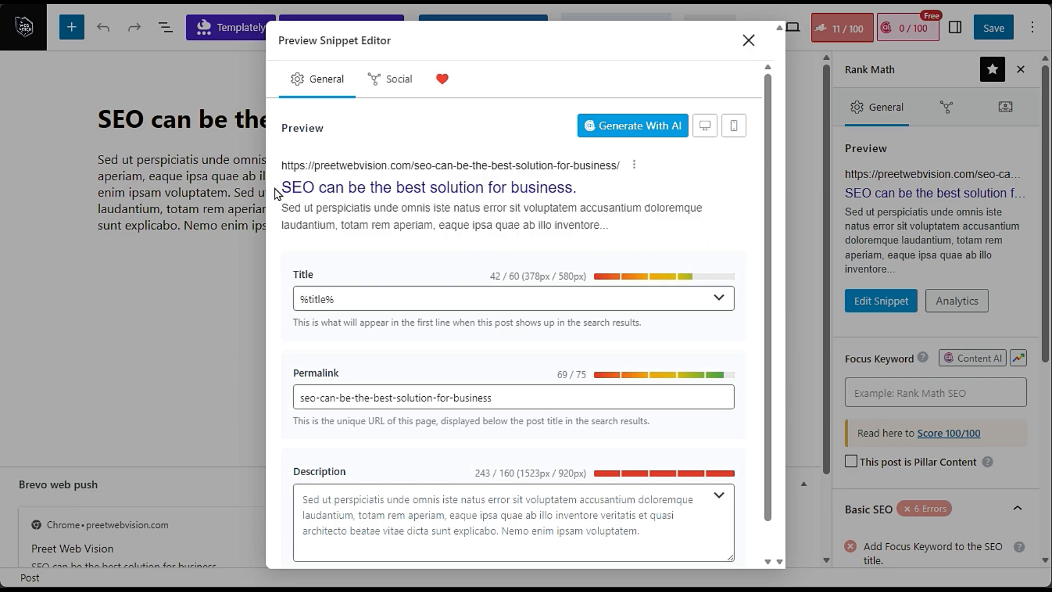
pyautogui.moveTo(278, 189); pyautogui.dragTo(277, 212)
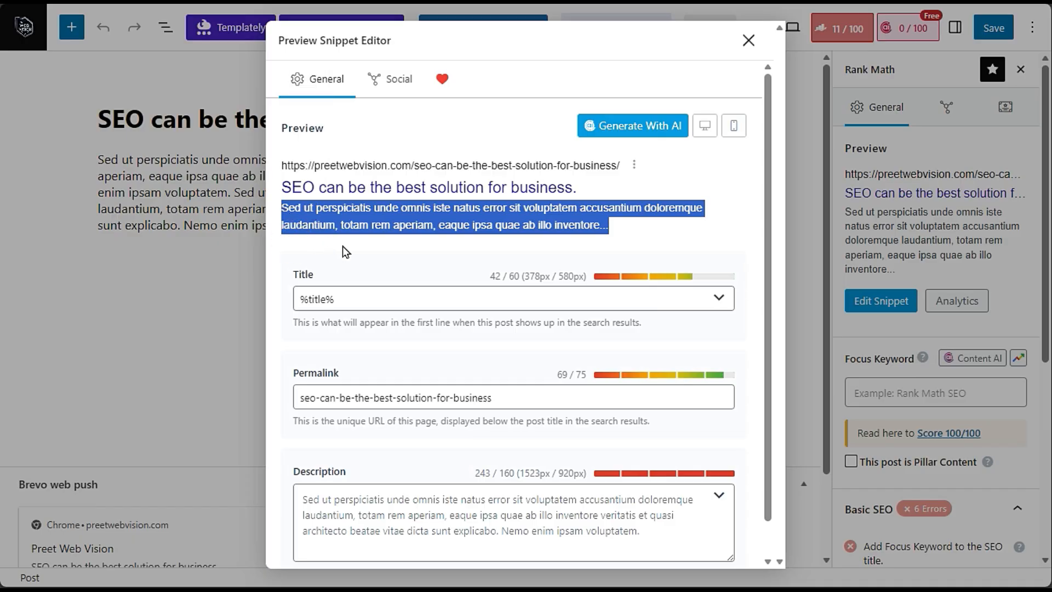
pyautogui.click(322, 301)
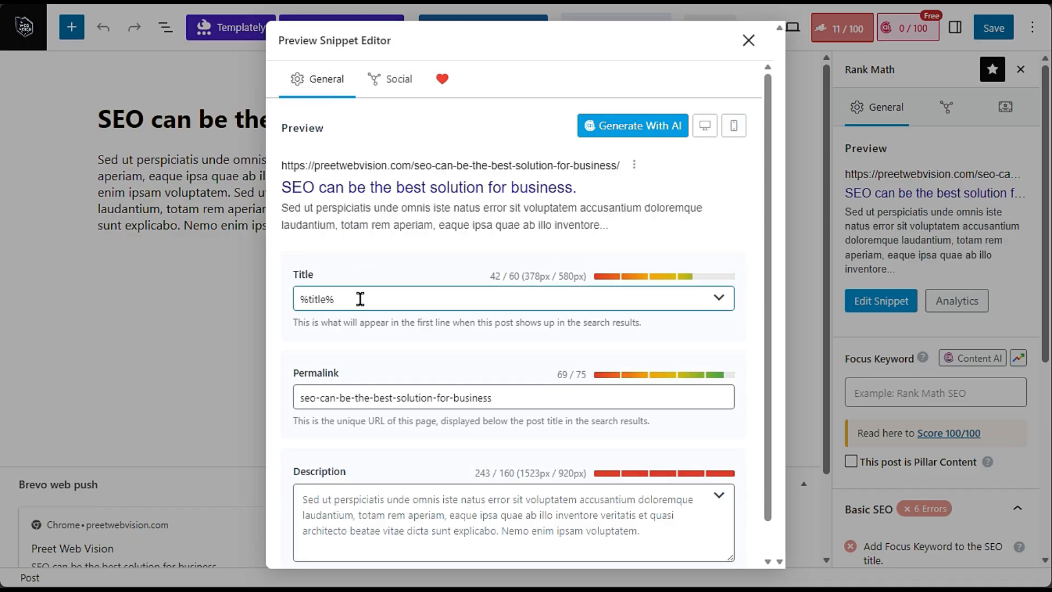
pyautogui.moveTo(343, 298); pyautogui.dragTo(294, 298)
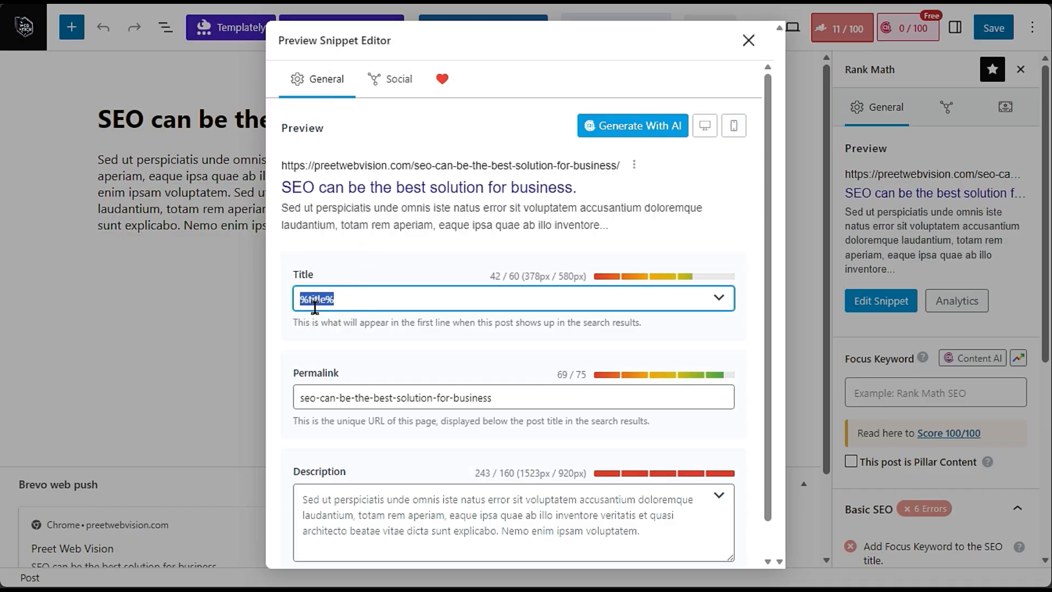
# - Replace the %title% variable in the snippet Title with the copied post title "SEO can be the best solution for business."
pyautogui.press('BackSpace')
pyautogui.click(749, 40)
pyautogui.tripleClick(384, 127)
pyautogui.hotkey('ctrl', 'c')
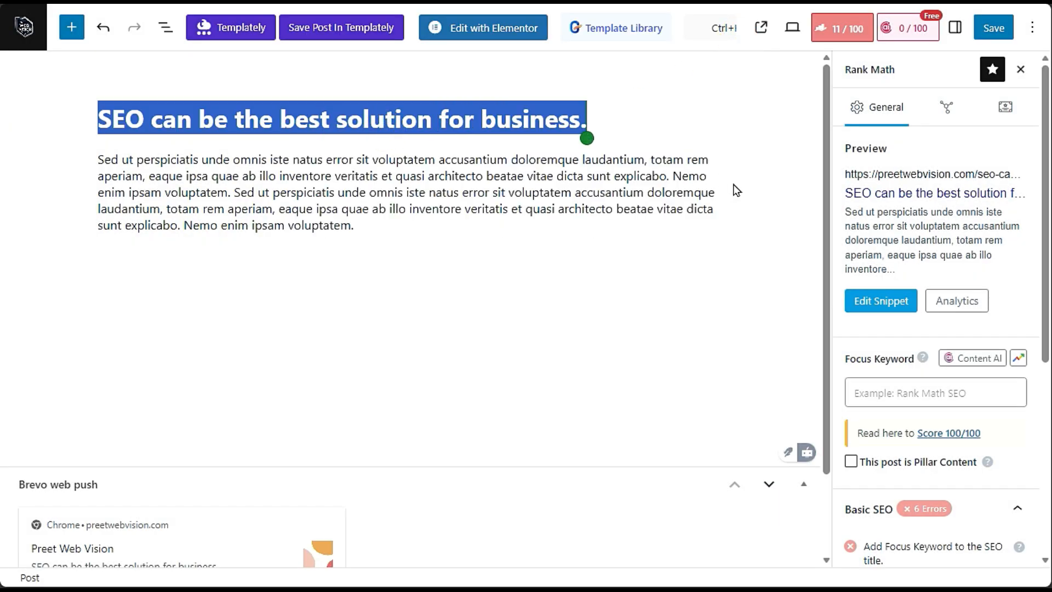
pyautogui.click(877, 301)
pyautogui.click(358, 298)
pyautogui.hotkey('ctrl', 'v')
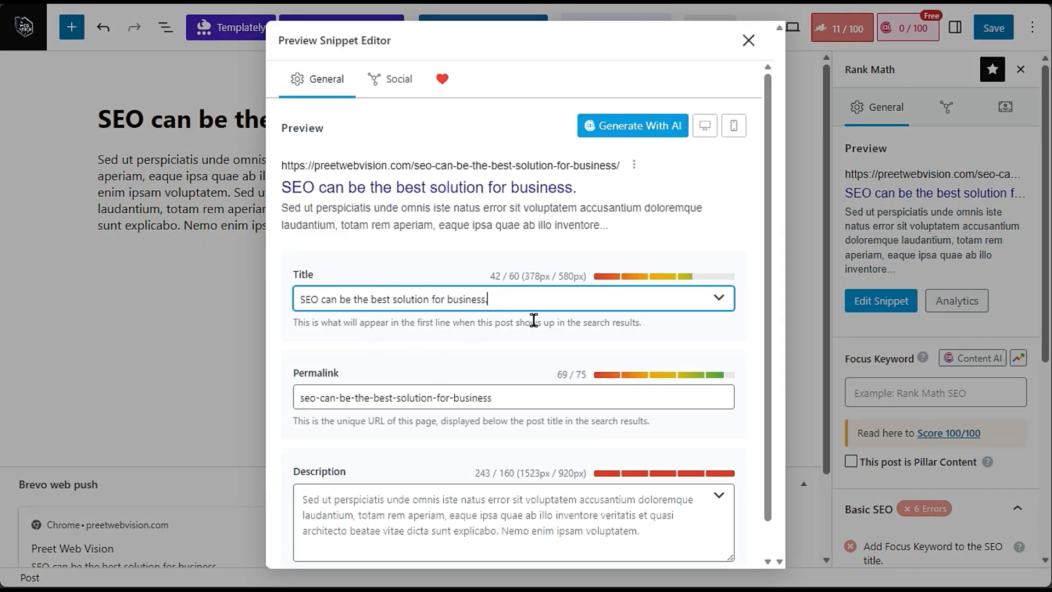
# - Pad the snippet Title with repeated letters "g" up to 60 characters and check the title line in the preview
pyautogui.write('ggggggggggggggggg')
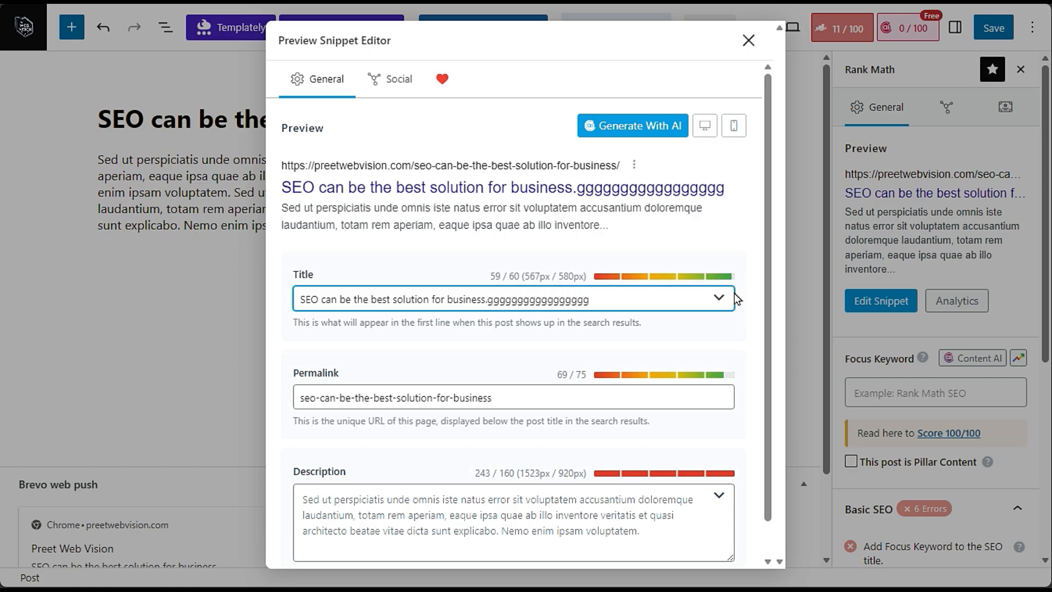
pyautogui.write('g')
pyautogui.moveTo(735, 201); pyautogui.dragTo(261, 191)
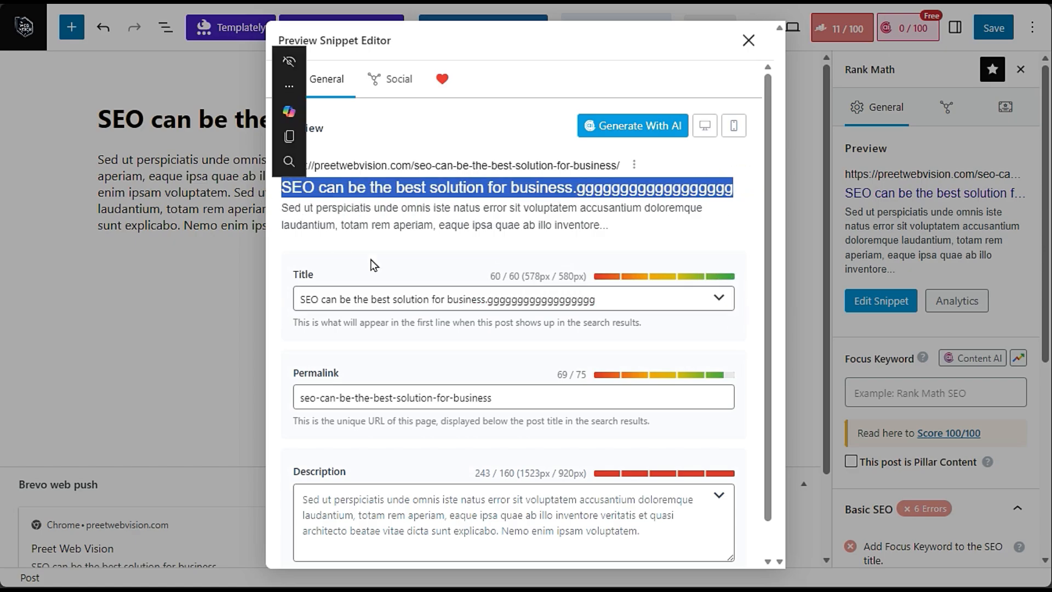
pyautogui.click(574, 333)
# - Delete the filler letters and the final period so the snippet Title reads "SEO can be the best solution for business"
pyautogui.moveTo(601, 300); pyautogui.dragTo(490, 304)
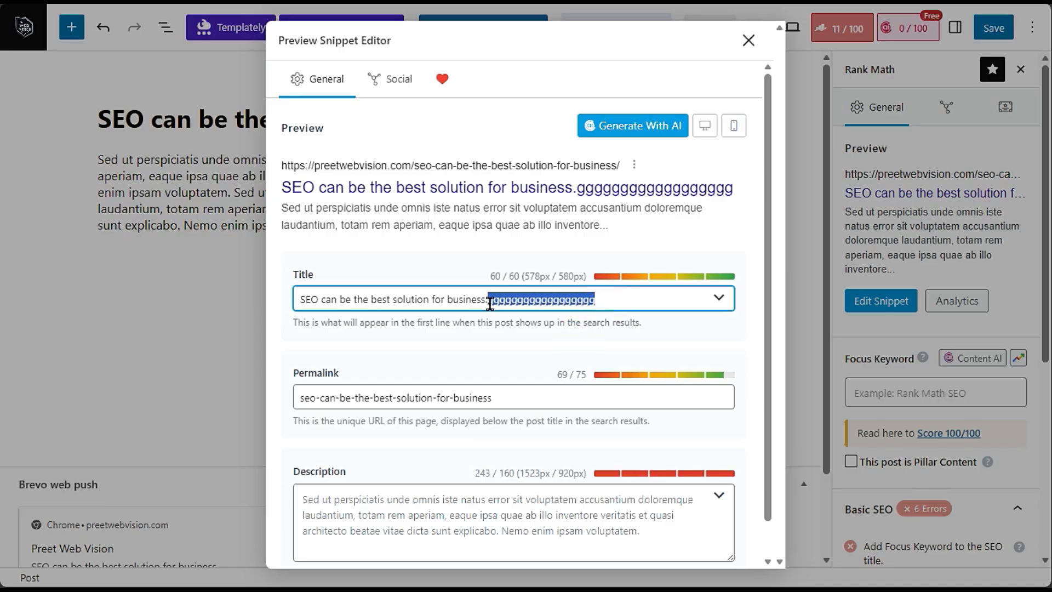
pyautogui.press('BackSpace')
pyautogui.press('BackSpace')
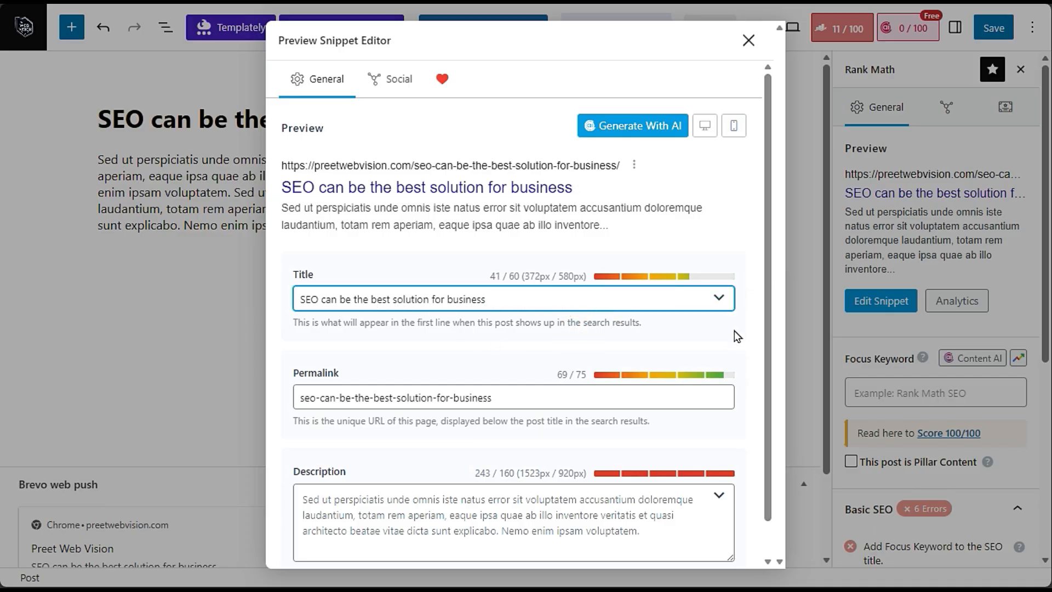
# - Examine the Title's character counter by adding filler letters "h" to the end of the snippet Title and removing them
pyautogui.moveTo(489, 276)
pyautogui.mouseDown()
pyautogui.moveTo(518, 277)
pyautogui.moveTo(479, 282)
pyautogui.mouseUp()
pyautogui.click(486, 277)
pyautogui.click(519, 275)
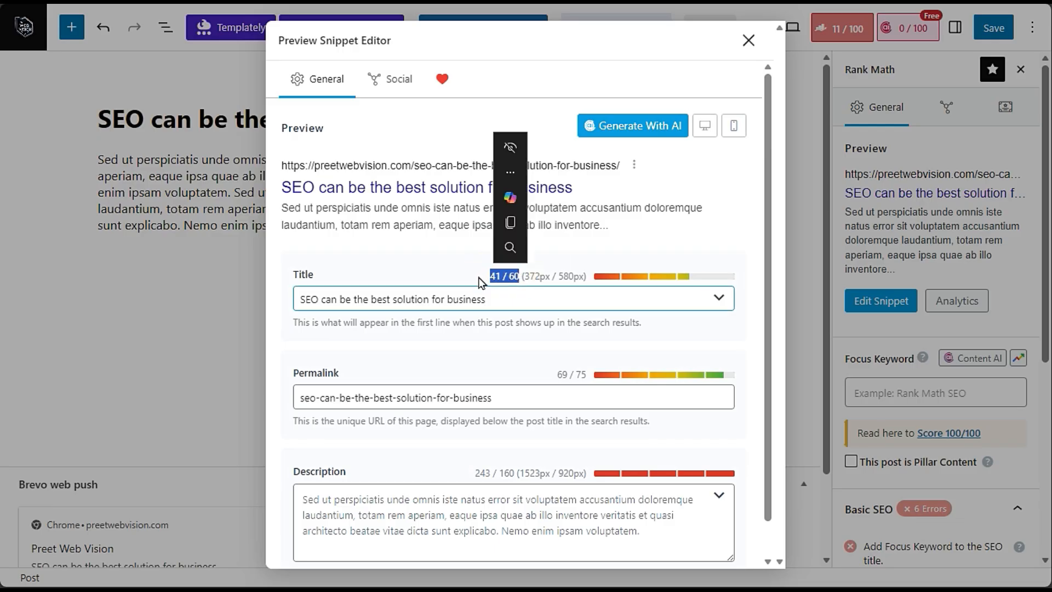
pyautogui.click(497, 298)
pyautogui.write('hhh')
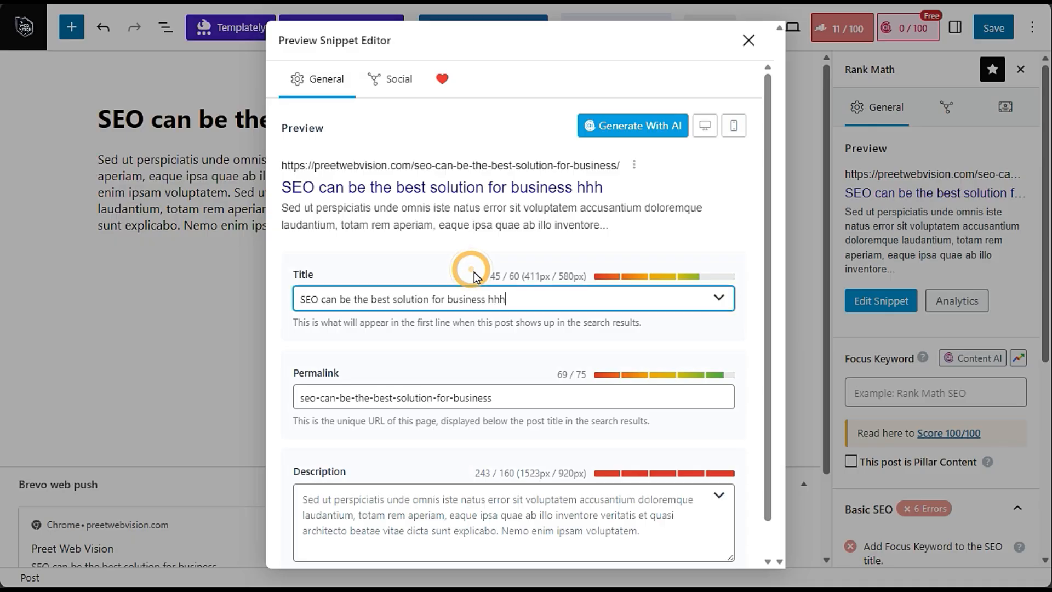
pyautogui.moveTo(475, 272); pyautogui.dragTo(486, 303)
pyautogui.click(527, 299)
pyautogui.write('hhhhhhh')
pyautogui.press('BackSpace')
pyautogui.click(506, 324)
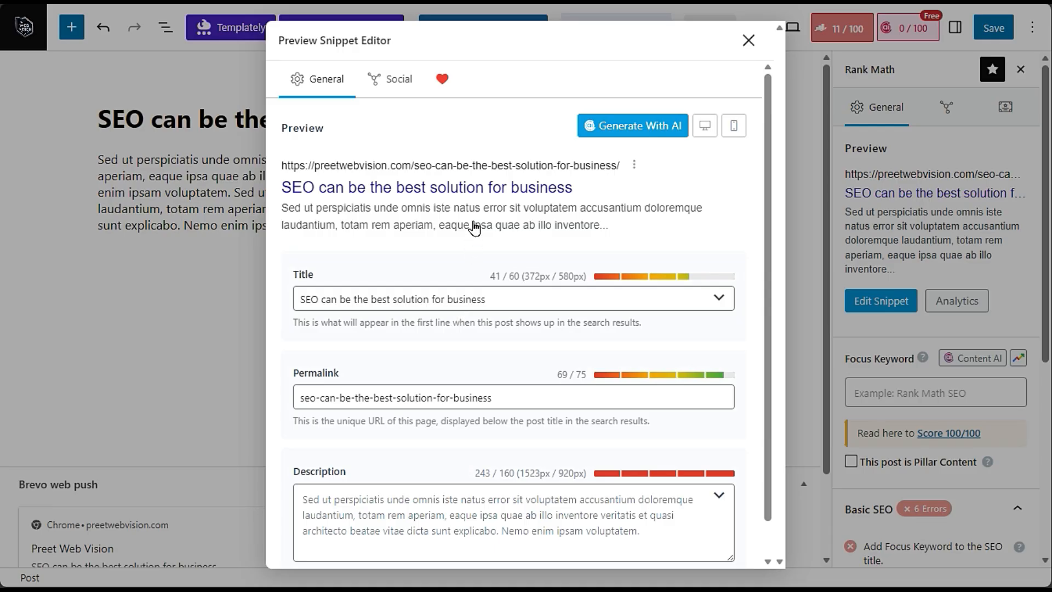
pyautogui.hotkey('alt', 'Tab')
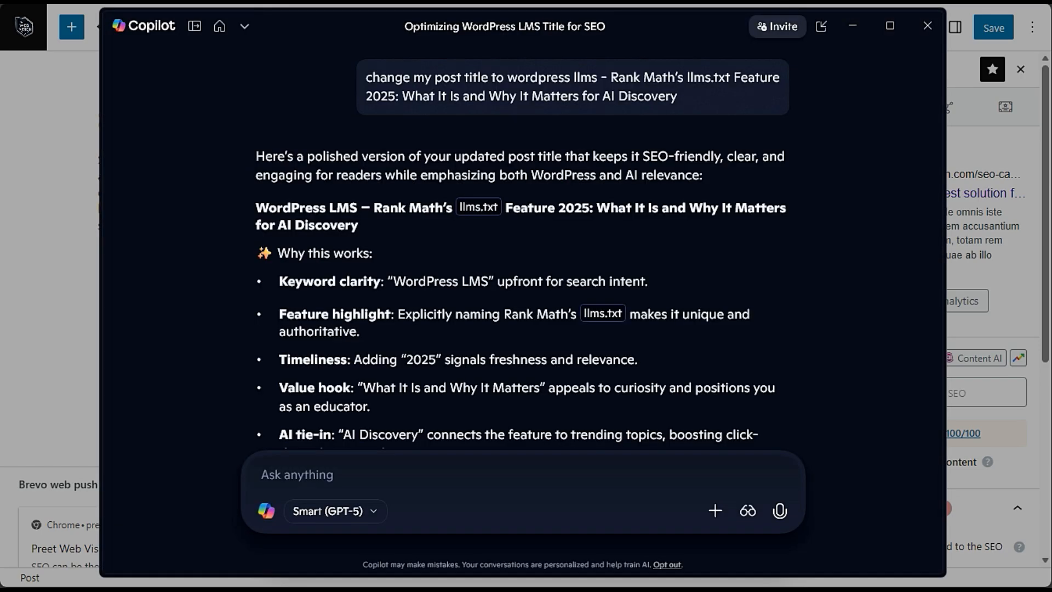
pyautogui.hotkey('alt', 'Tab')
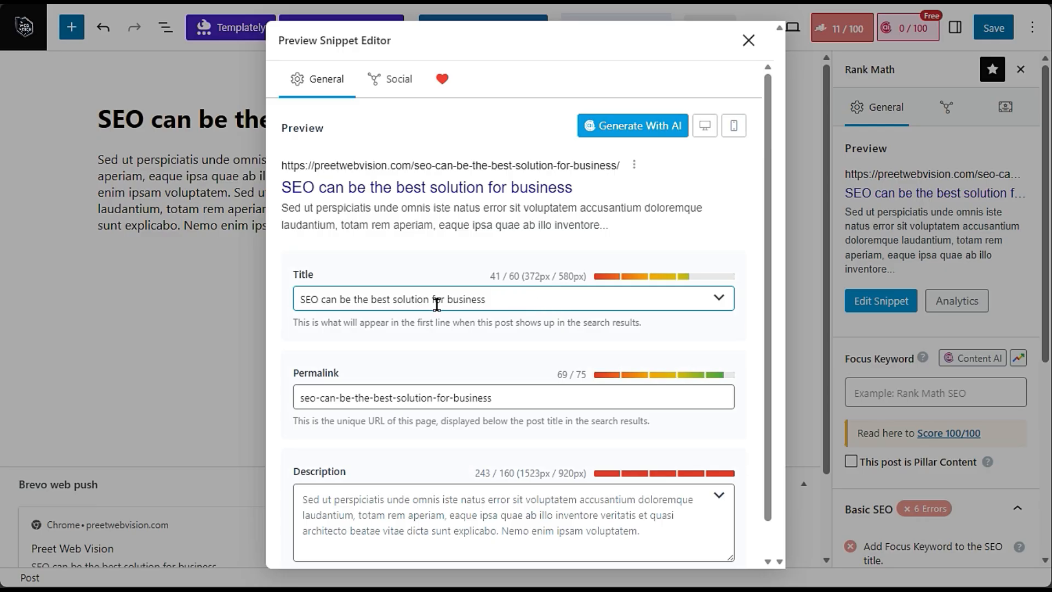
# - Check the snippet Title, the Description field and the Description's length counter
pyautogui.moveTo(528, 299); pyautogui.dragTo(261, 304)
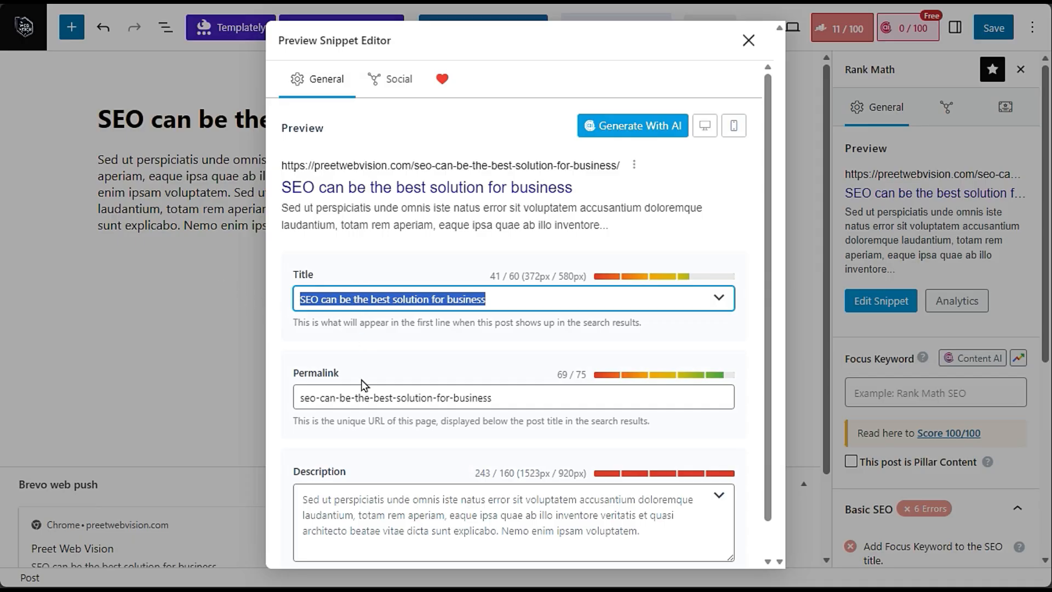
pyautogui.click(394, 502)
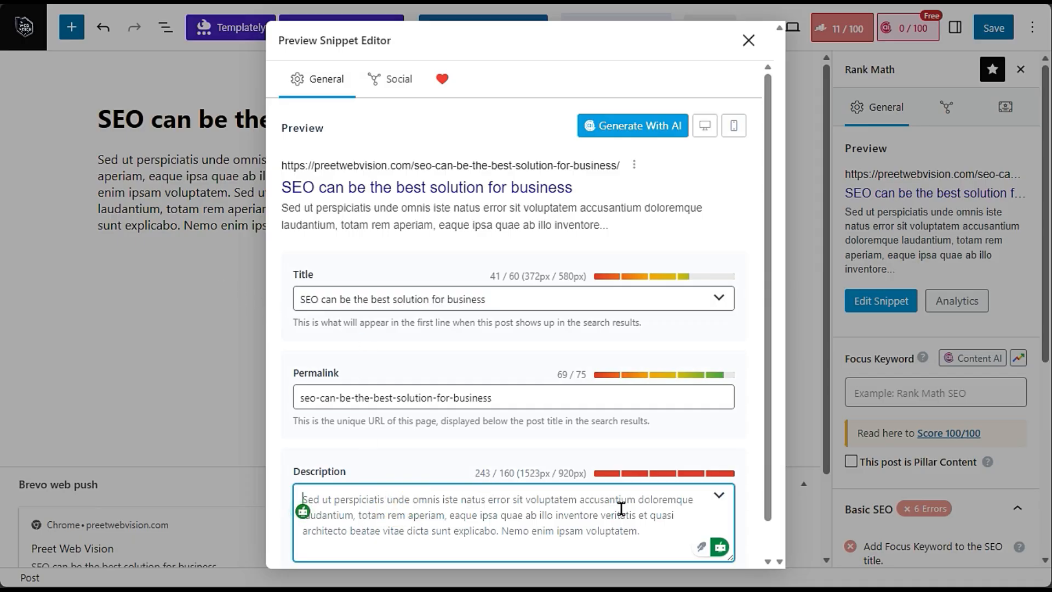
pyautogui.moveTo(472, 475); pyautogui.dragTo(520, 476)
pyautogui.click(525, 518)
# - Copy the post's opening text from "Sed ut perspiciatis" through "explicabo" into the snippet Description
pyautogui.click(749, 40)
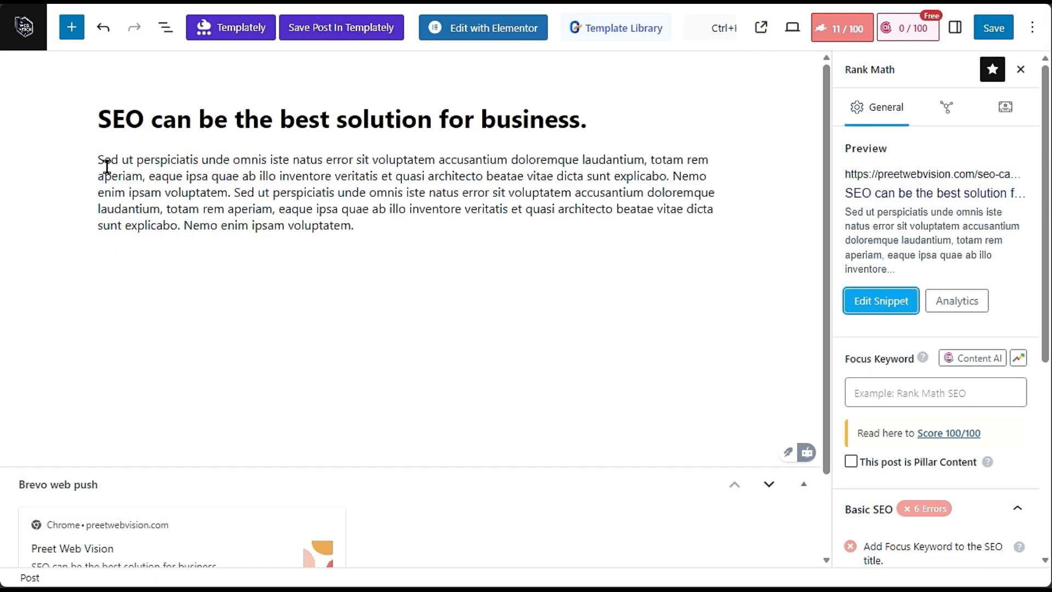
pyautogui.moveTo(98, 159); pyautogui.dragTo(665, 178)
pyautogui.hotkey('ctrl', 'c')
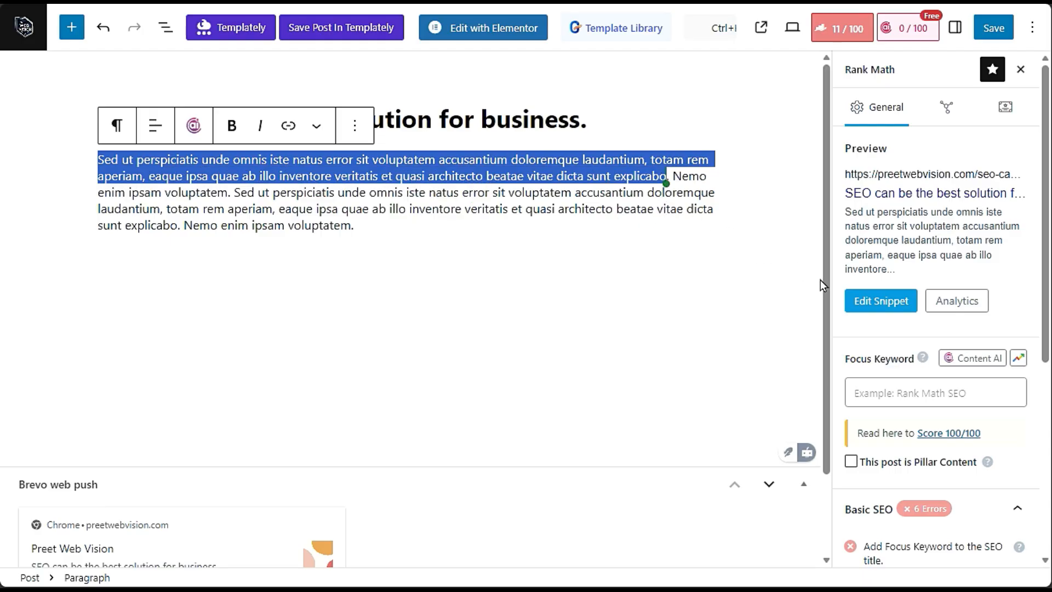
pyautogui.click(853, 301)
pyautogui.click(472, 521)
pyautogui.hotkey('ctrl', 'v')
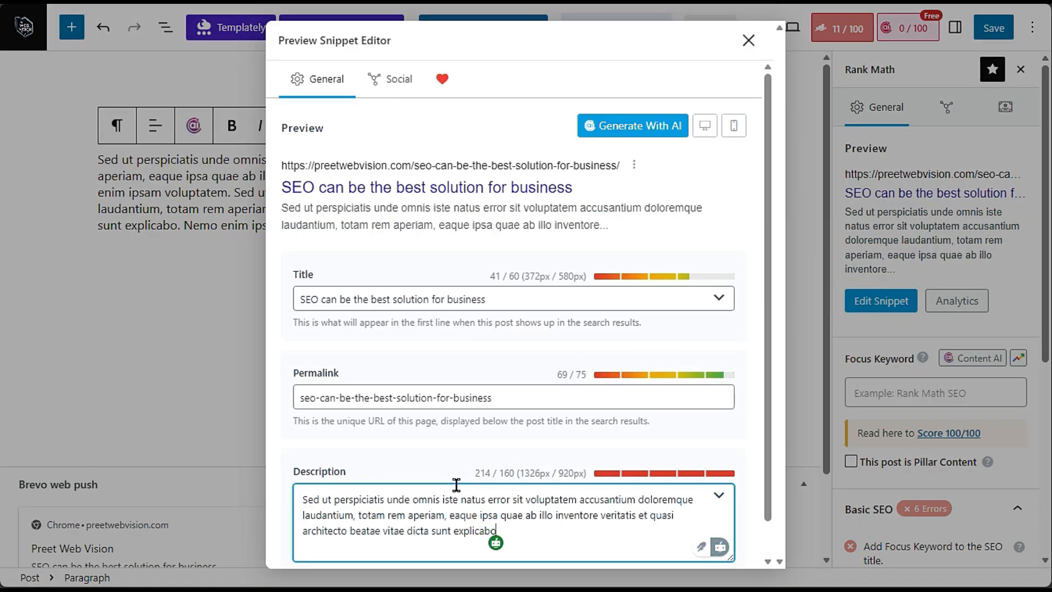
# - Check the Description's length counter and shorten the snippet Description to end at "eaque ipsa quae ab illo in"
pyautogui.moveTo(470, 474); pyautogui.dragTo(519, 468)
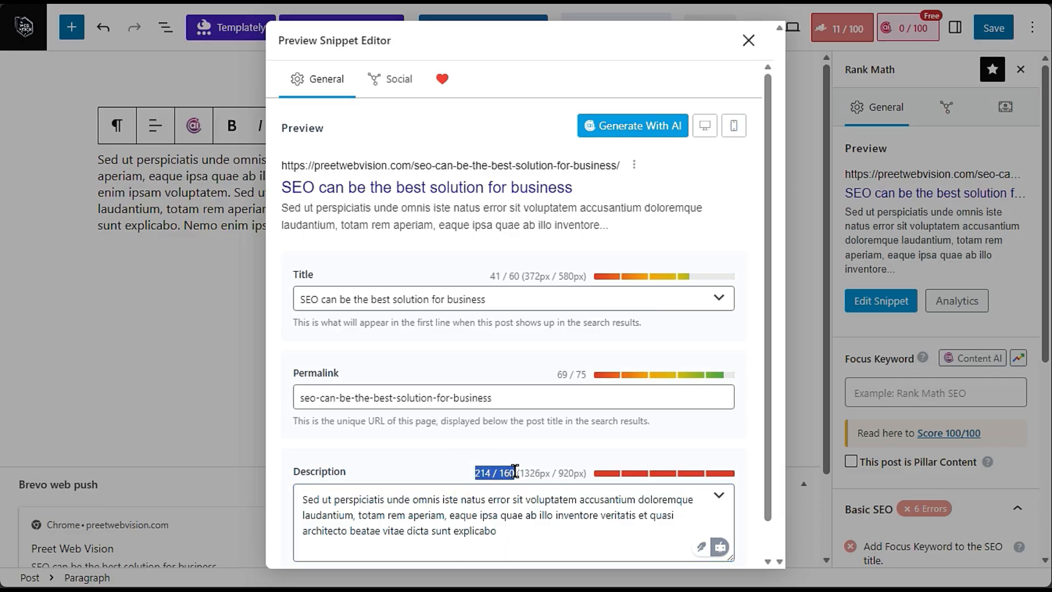
pyautogui.click(548, 526)
pyautogui.moveTo(528, 533); pyautogui.dragTo(559, 521)
pyautogui.press('BackSpace')
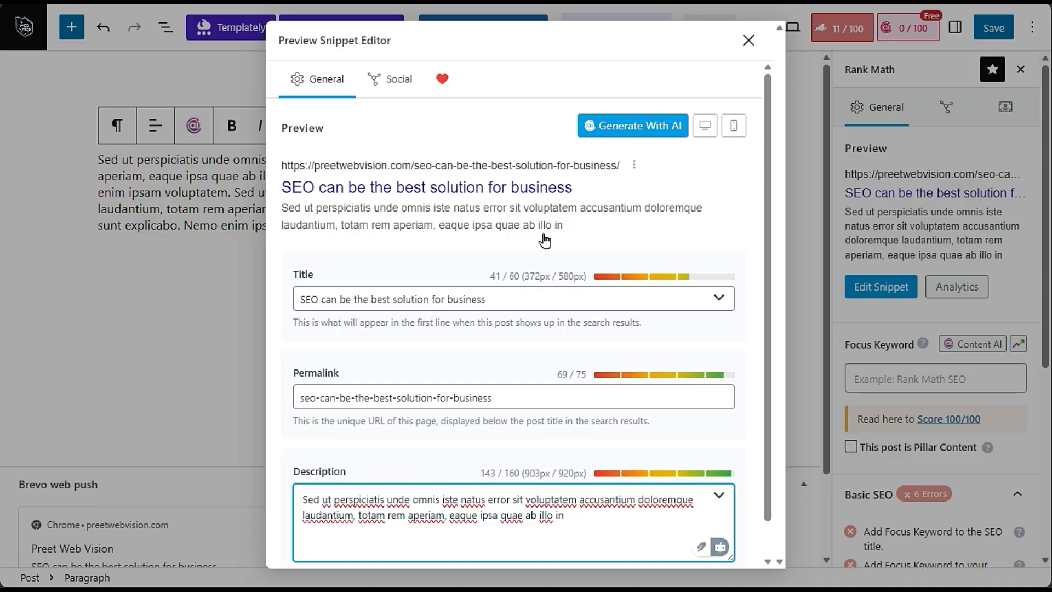
# - Review the description in the snippet preview and the Title, Permalink and Description fields, and close the Preview Snippet Editor
pyautogui.moveTo(563, 225); pyautogui.dragTo(283, 213)
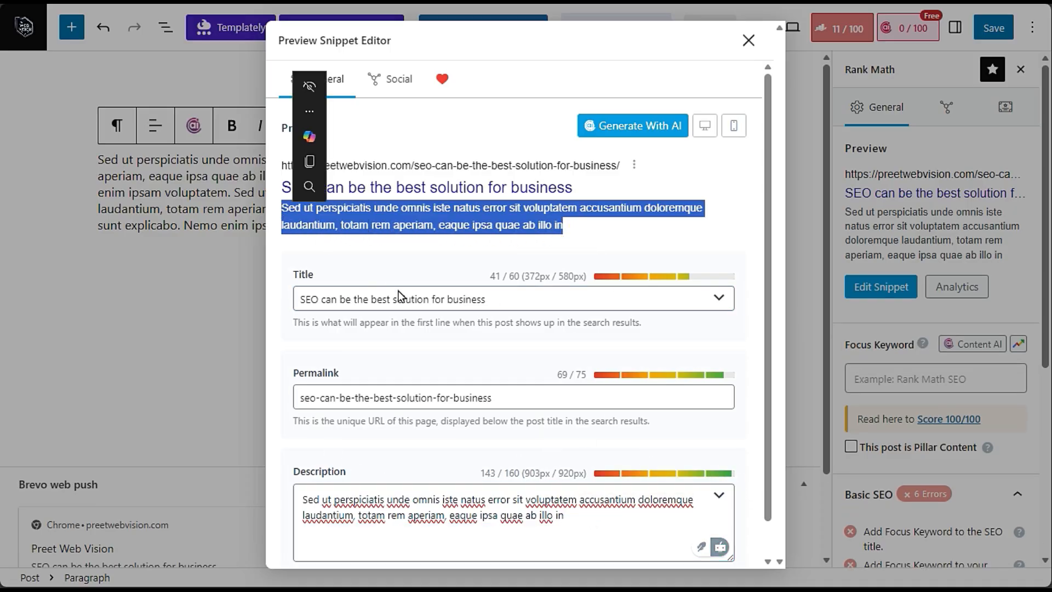
pyautogui.click(446, 293)
pyautogui.click(518, 253)
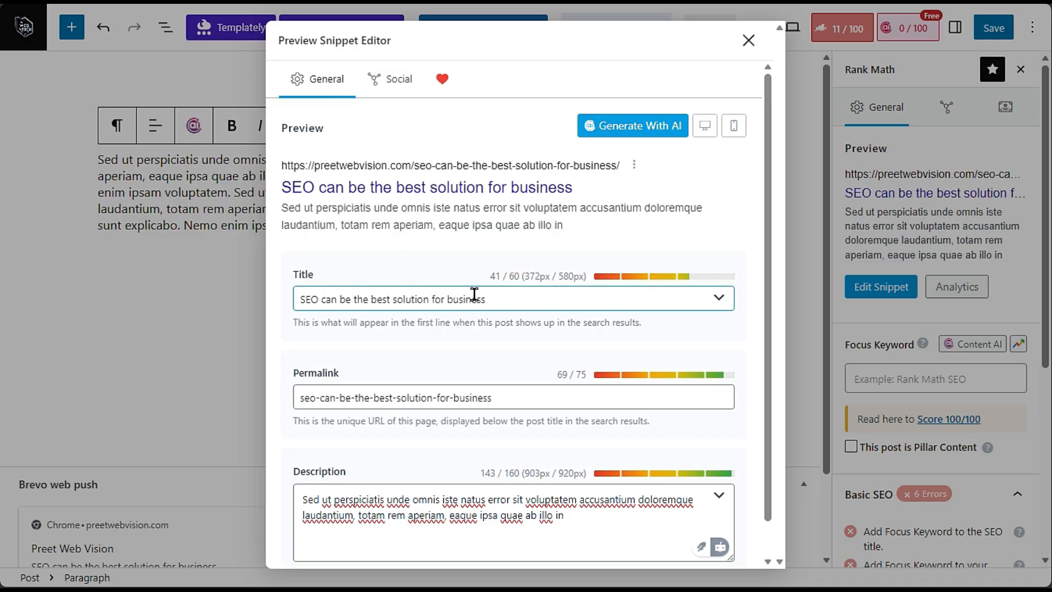
pyautogui.moveTo(532, 299); pyautogui.dragTo(270, 279)
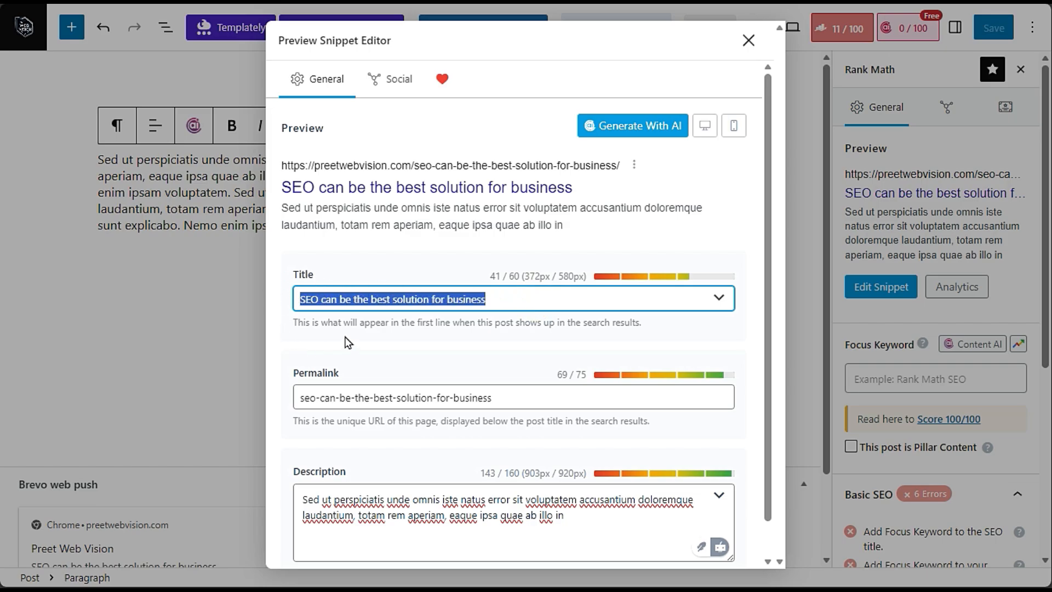
pyautogui.click(509, 391)
pyautogui.click(392, 377)
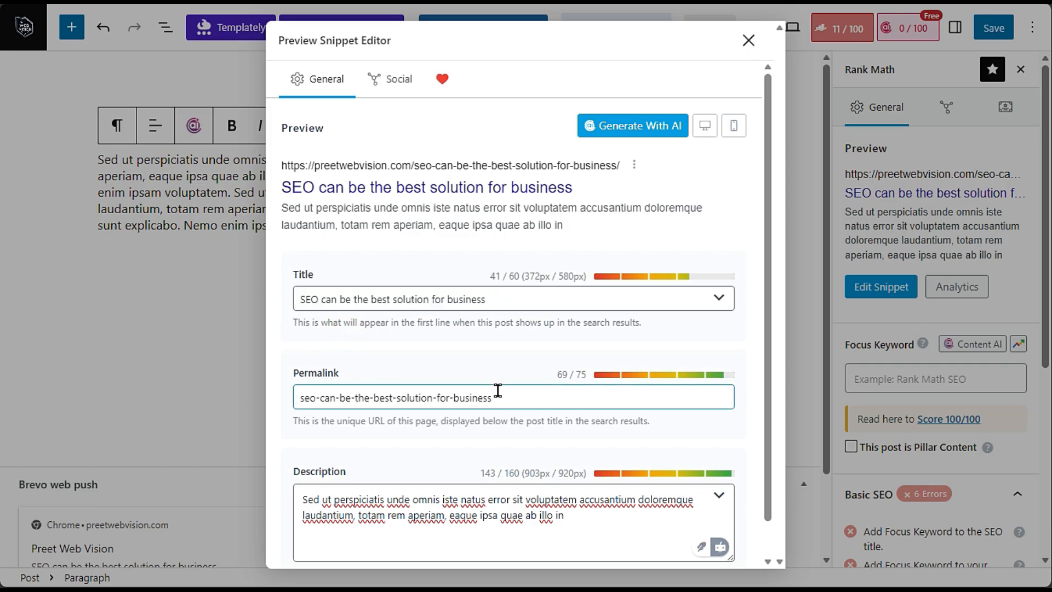
pyautogui.moveTo(503, 396); pyautogui.dragTo(272, 398)
pyautogui.click(363, 445)
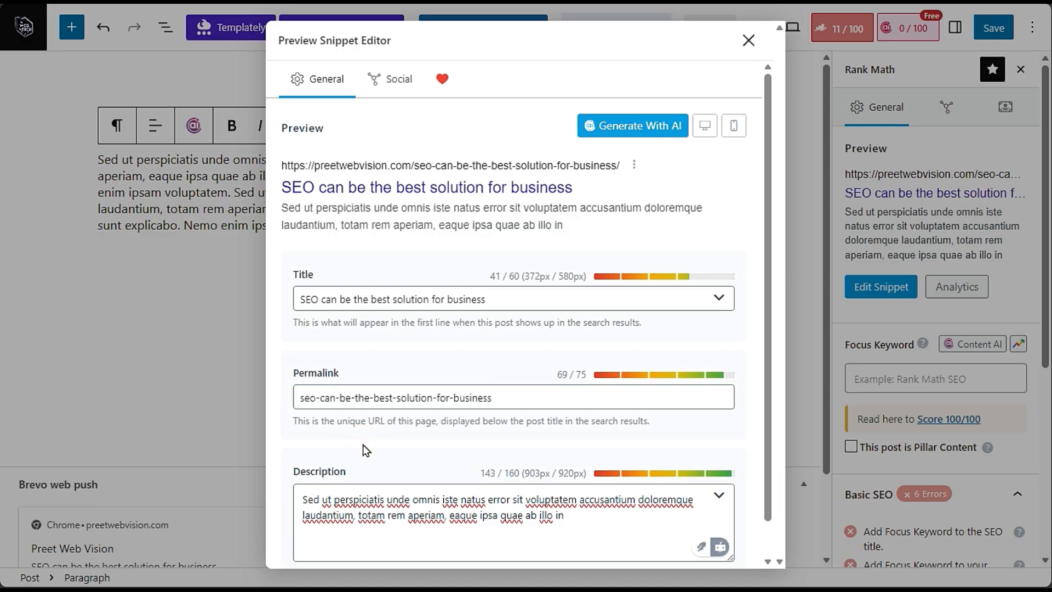
pyautogui.click(353, 507)
pyautogui.click(749, 39)
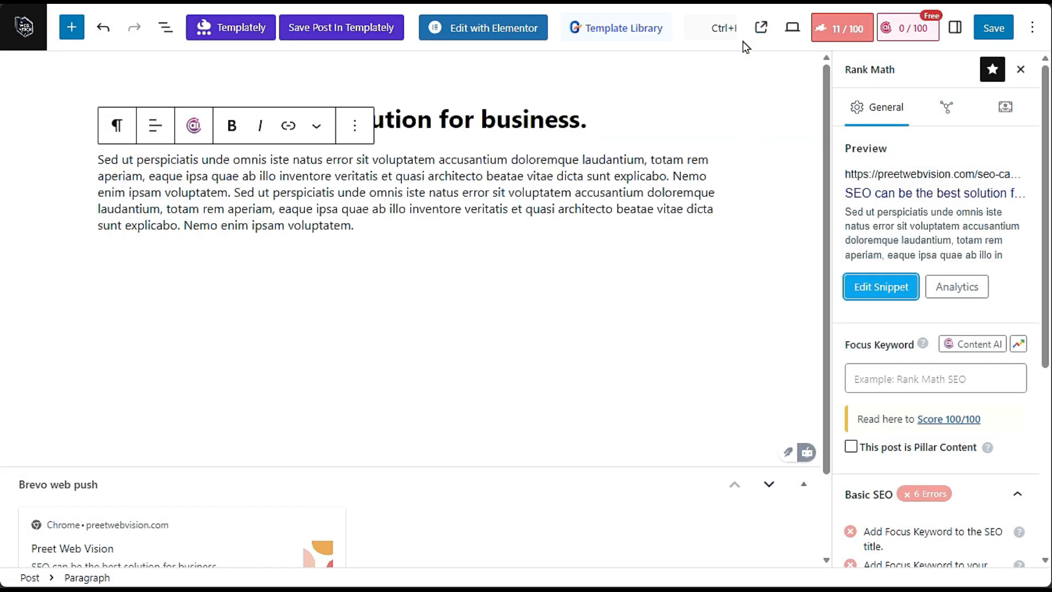
# - Add "clothing brand in ludhiana" and the suggested "top clothing brands in ludhiana" as focus keywords
pyautogui.click(941, 374)
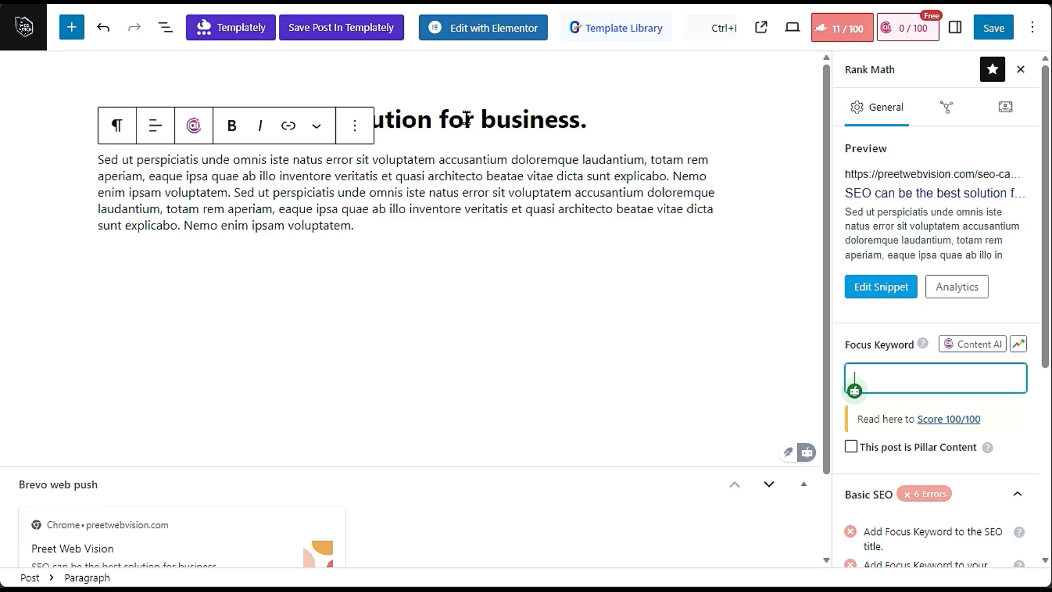
pyautogui.click(514, 163)
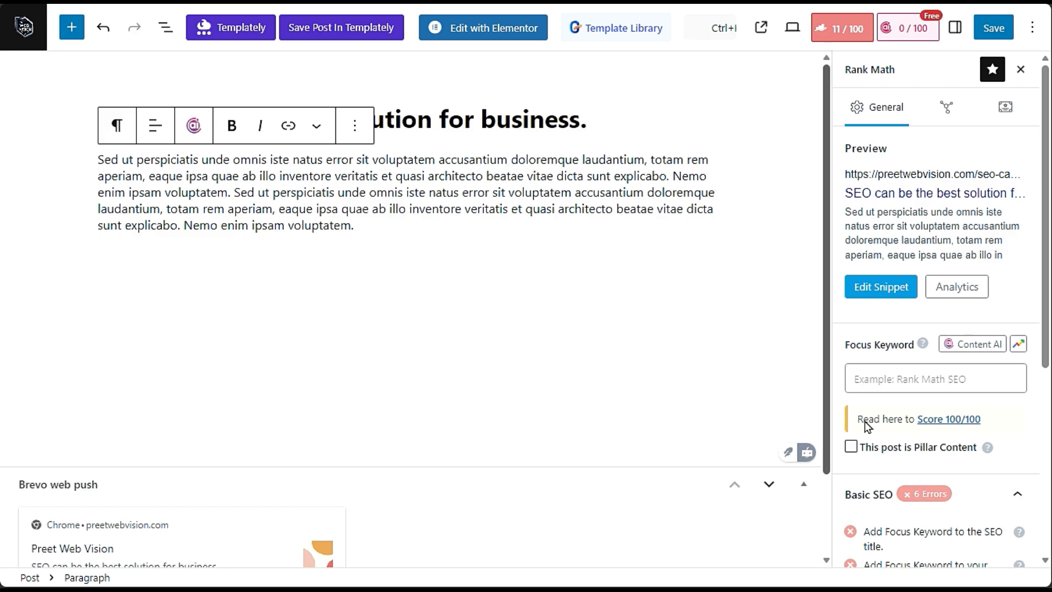
pyautogui.click(902, 379)
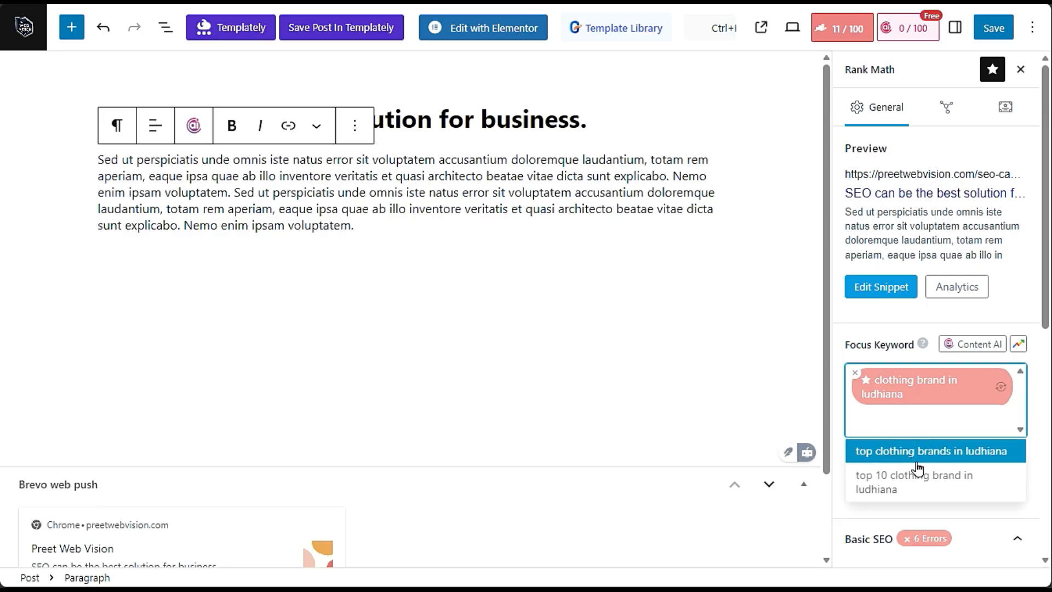
pyautogui.click(972, 465)
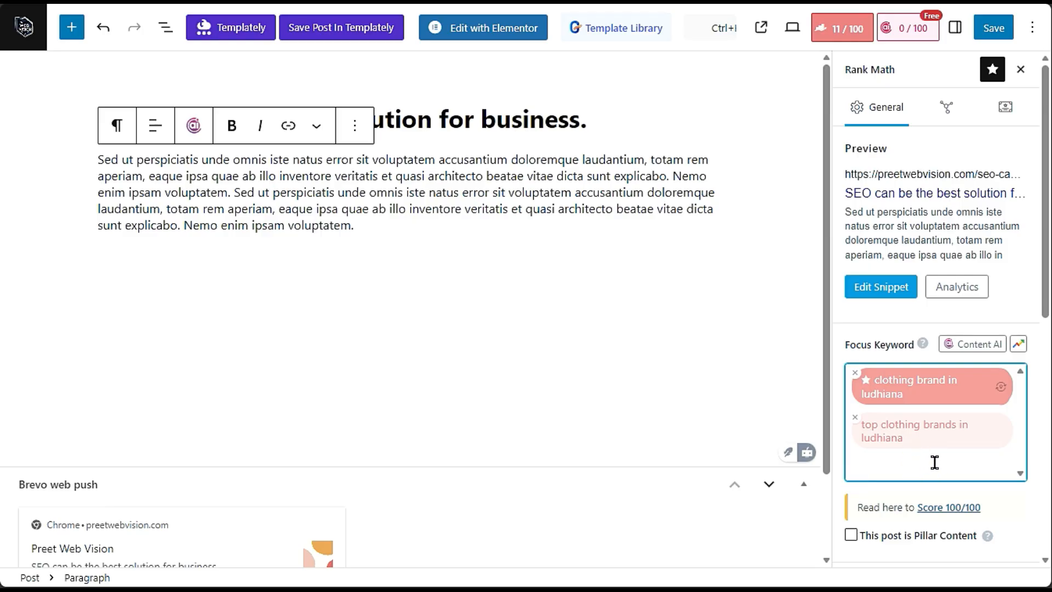
# - Remove both clothing brand focus keywords and leave the Focus Keyword field
pyautogui.click(854, 373)
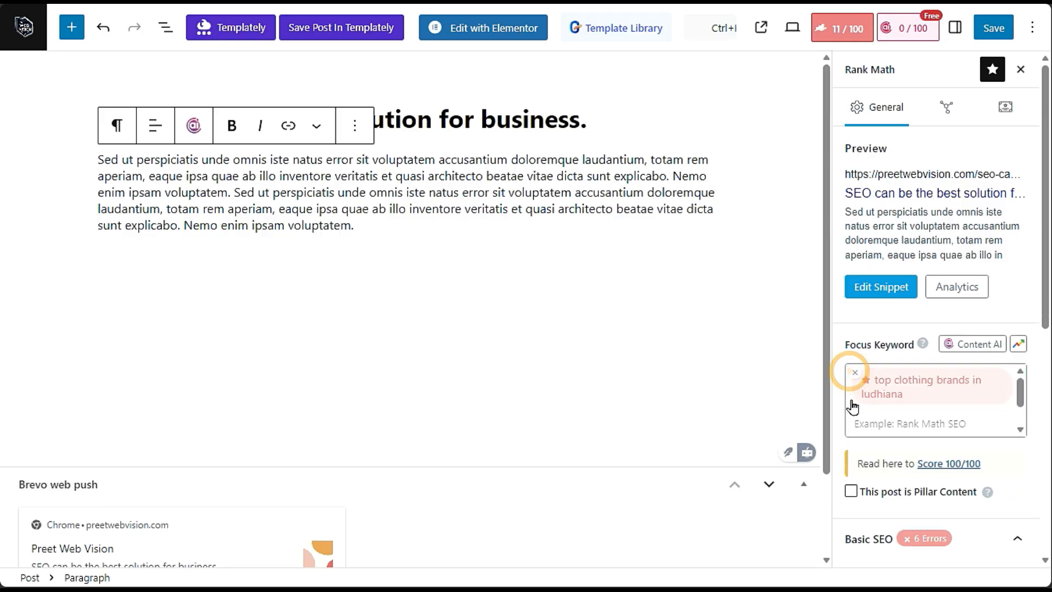
pyautogui.click(855, 373)
pyautogui.click(919, 386)
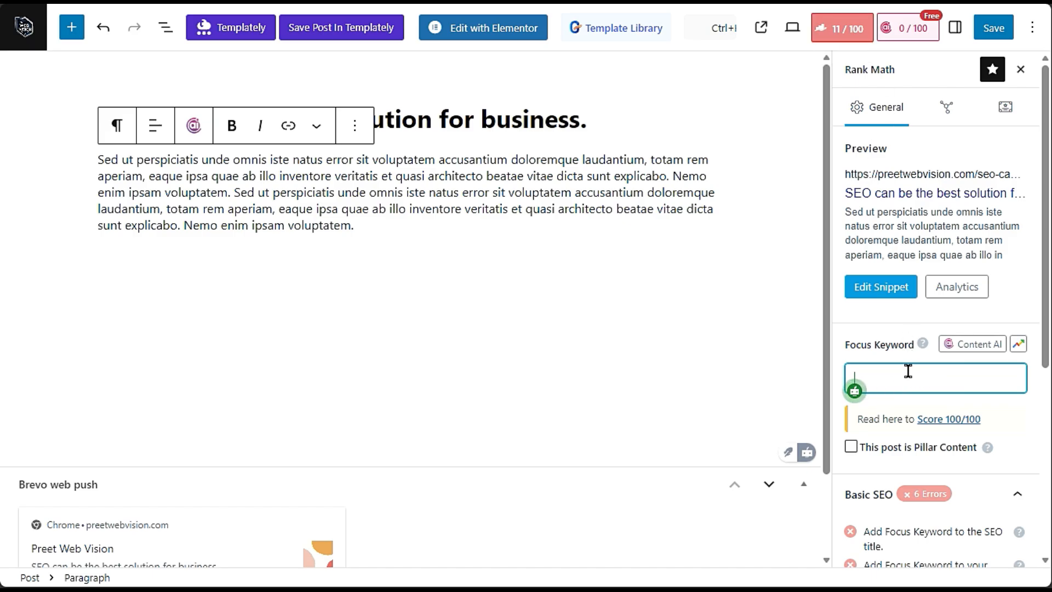
pyautogui.click(553, 195)
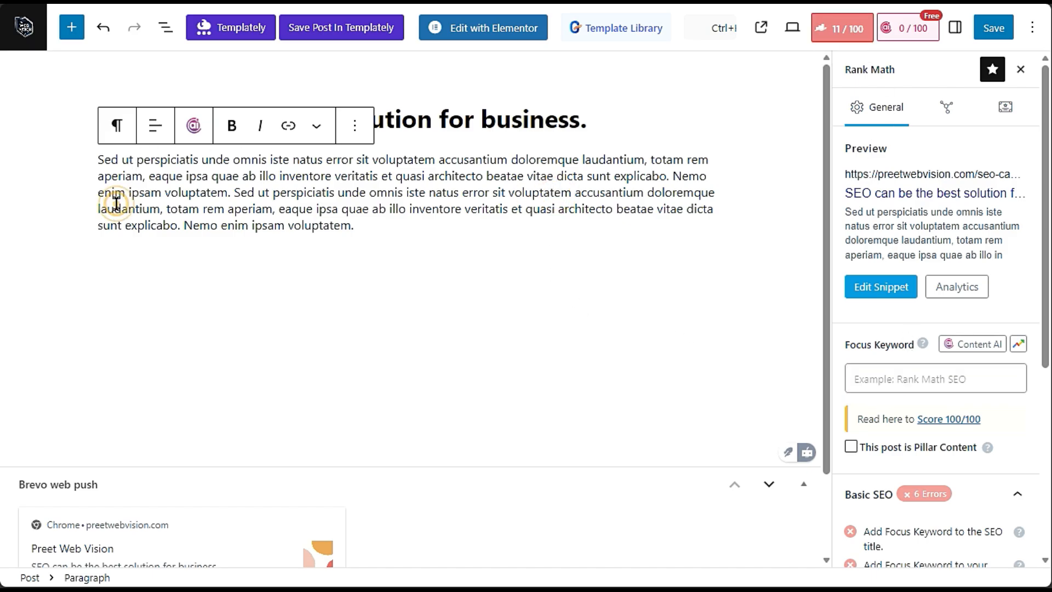
# - Copy the word "SEO" from the title to the start of the snippet Description and close the Preview Snippet Editor
pyautogui.click(448, 120)
pyautogui.moveTo(97, 120); pyautogui.dragTo(145, 122)
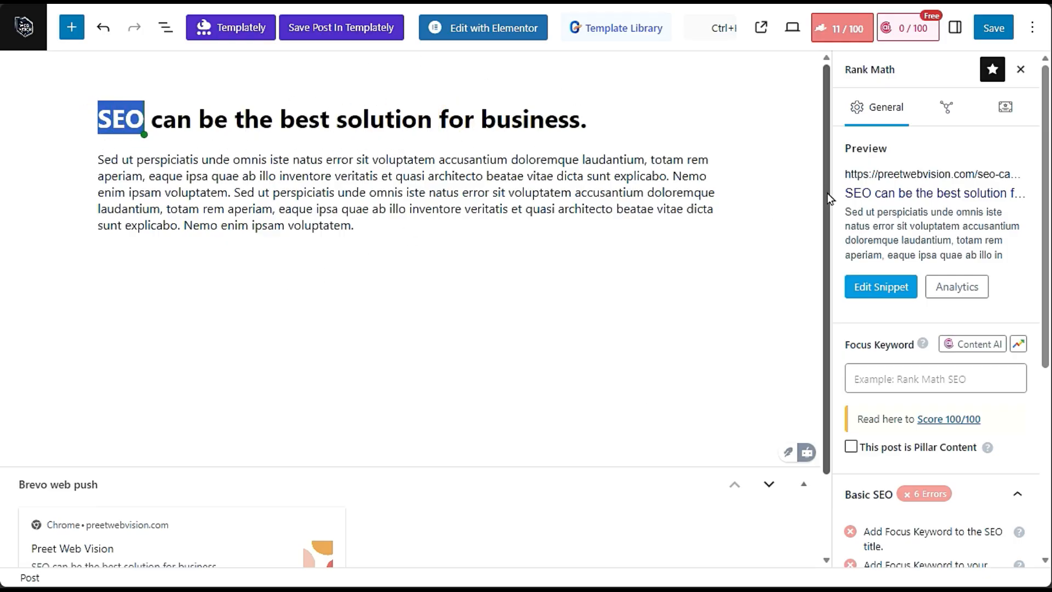
pyautogui.moveTo(845, 193); pyautogui.dragTo(869, 201)
pyautogui.hotkey('ctrl', 'c')
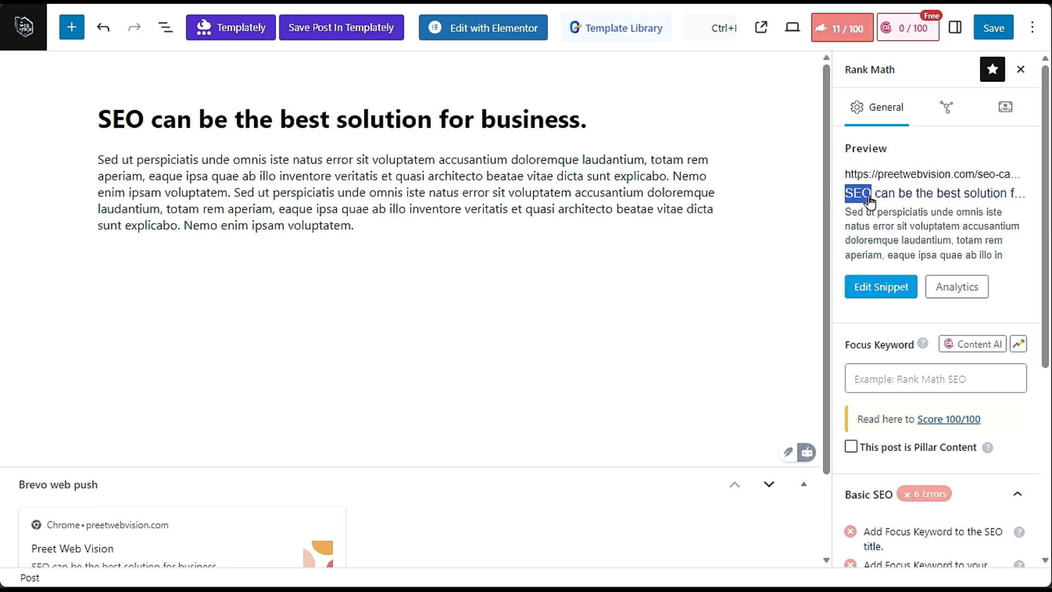
pyautogui.click(871, 241)
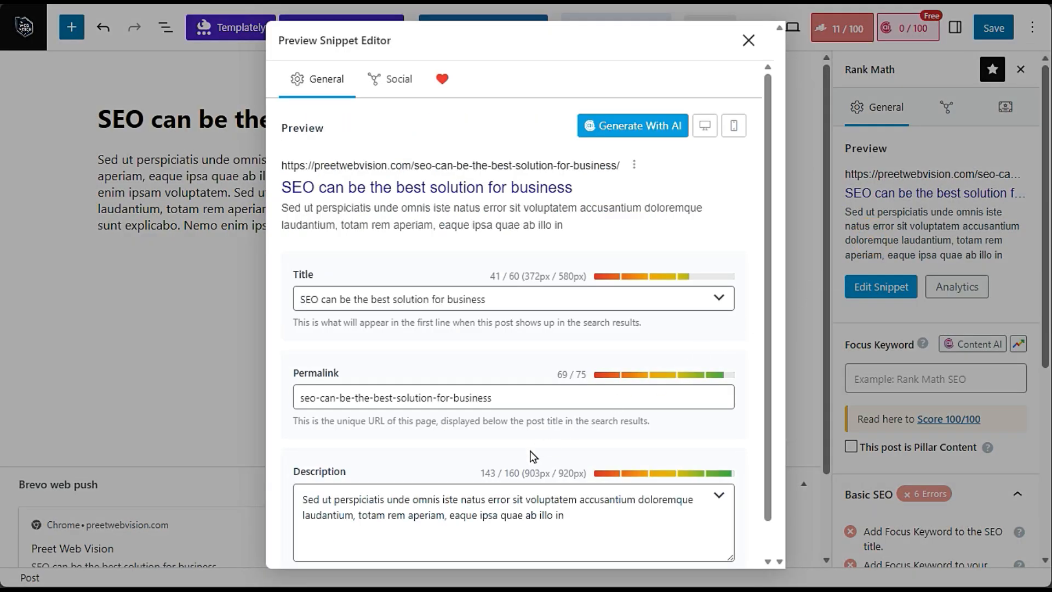
pyautogui.click(302, 499)
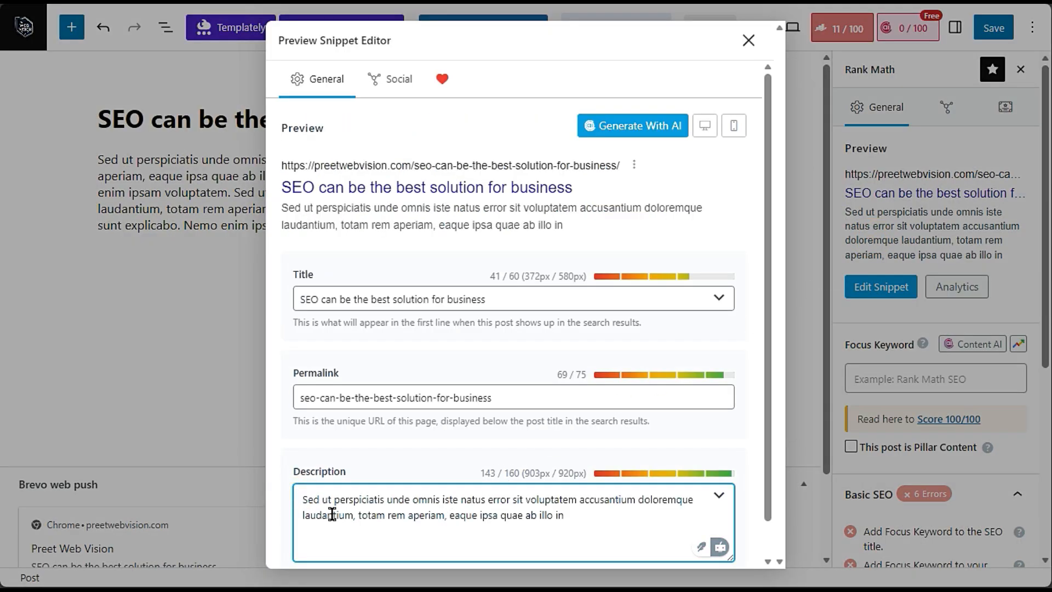
pyautogui.hotkey('ctrl', 'v')
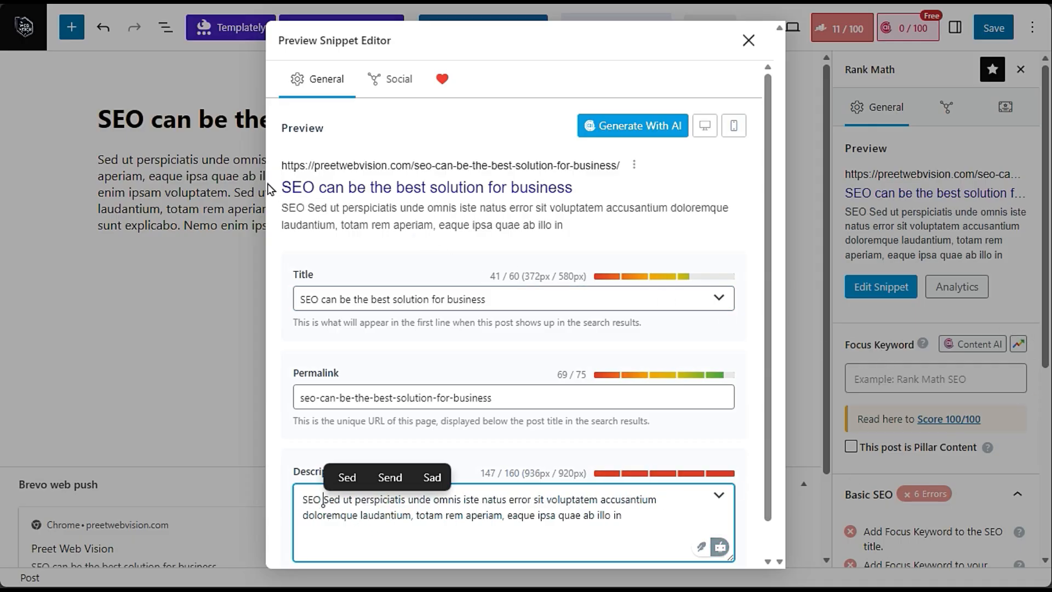
pyautogui.moveTo(271, 189); pyautogui.dragTo(597, 211)
pyautogui.click(283, 219)
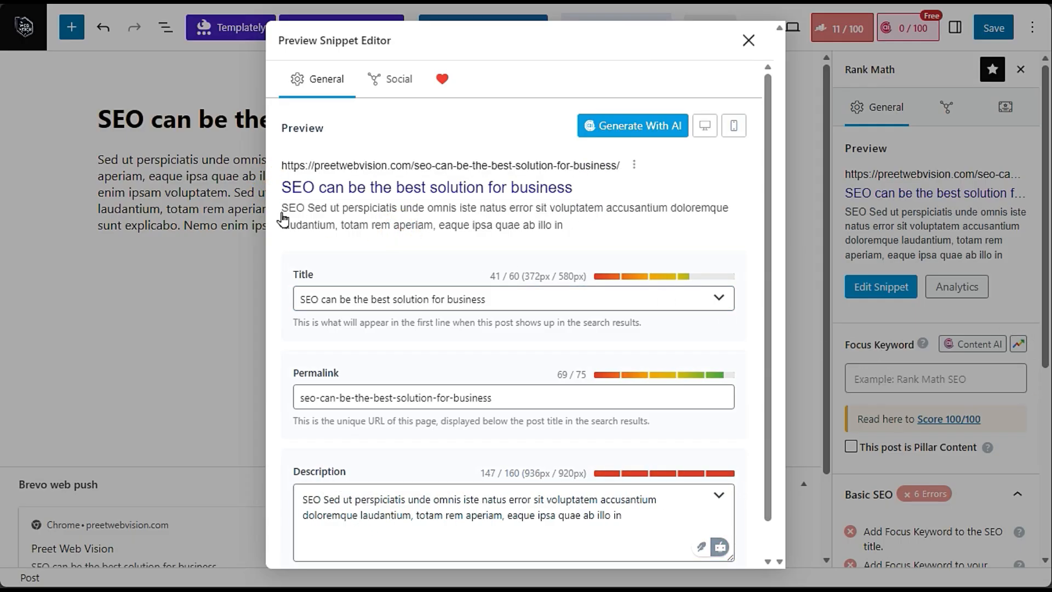
pyautogui.moveTo(270, 190); pyautogui.dragTo(306, 216)
pyautogui.click(272, 215)
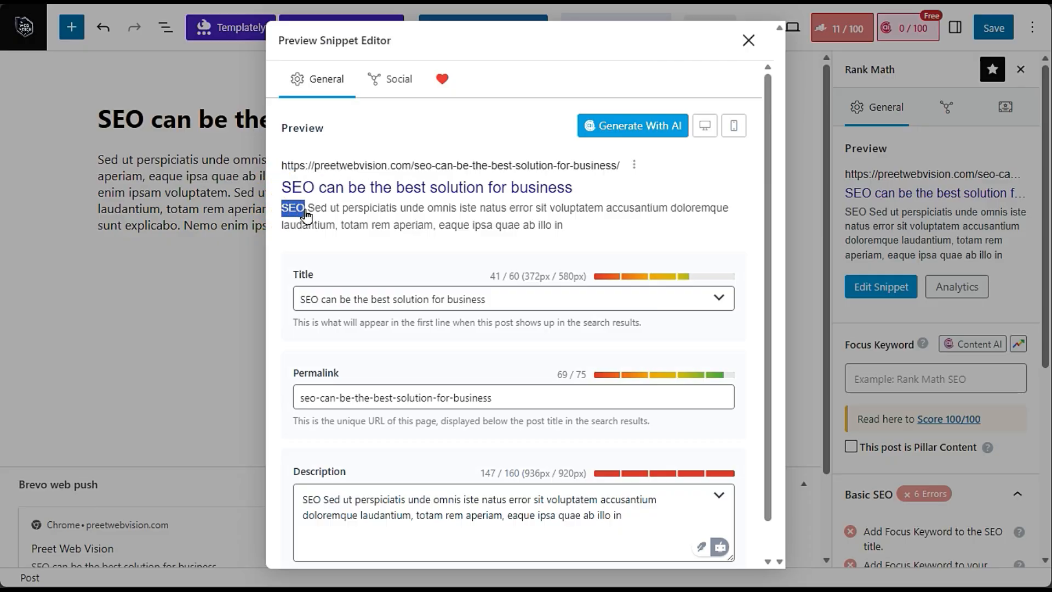
pyautogui.click(748, 41)
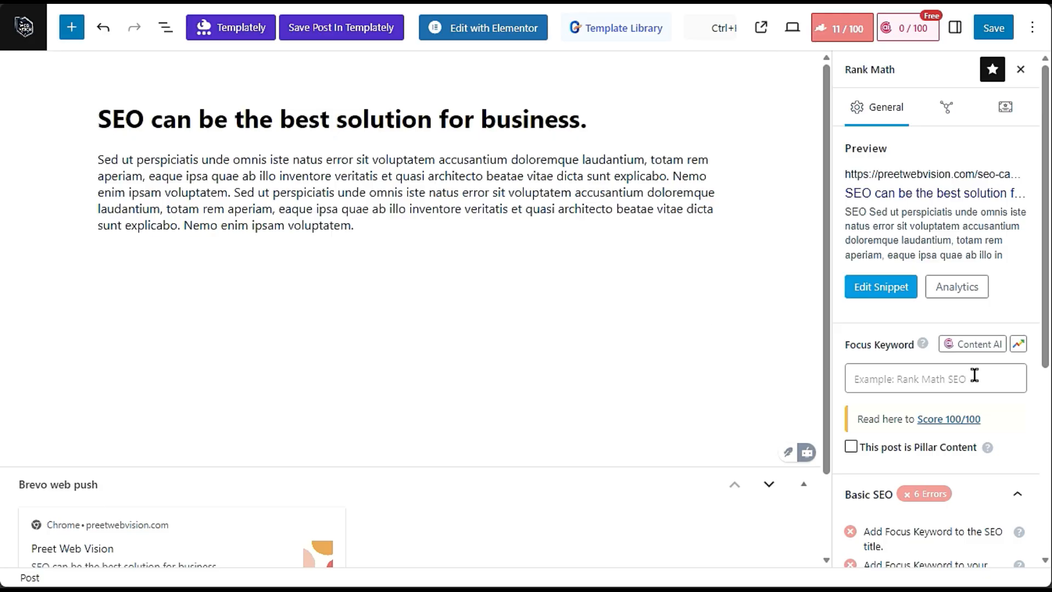
# - Add "SEO" as the post's focus keyword
pyautogui.click(890, 383)
pyautogui.write('SEO')
pyautogui.press('Return')
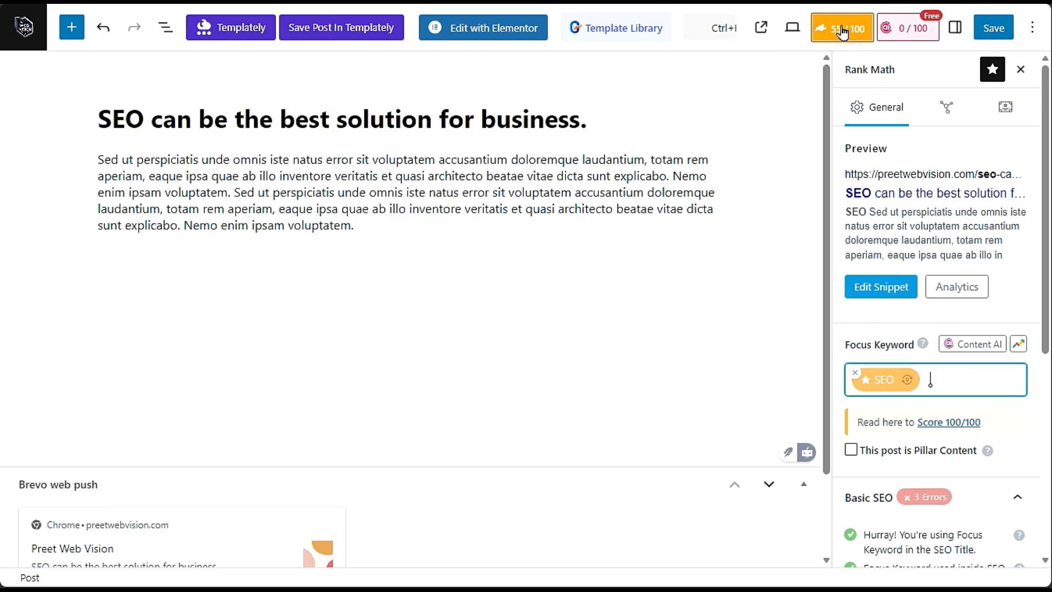
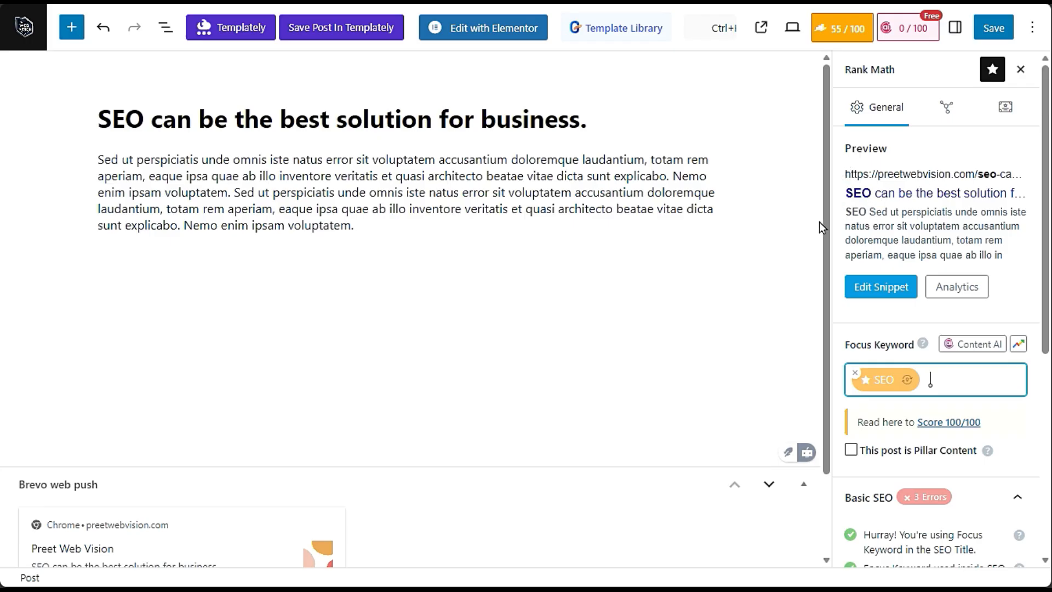
# - Review how the focus keyword is used in the snippet's Title, Permalink and Description, and leave the Preview Snippet Editor closed
pyautogui.click(885, 288)
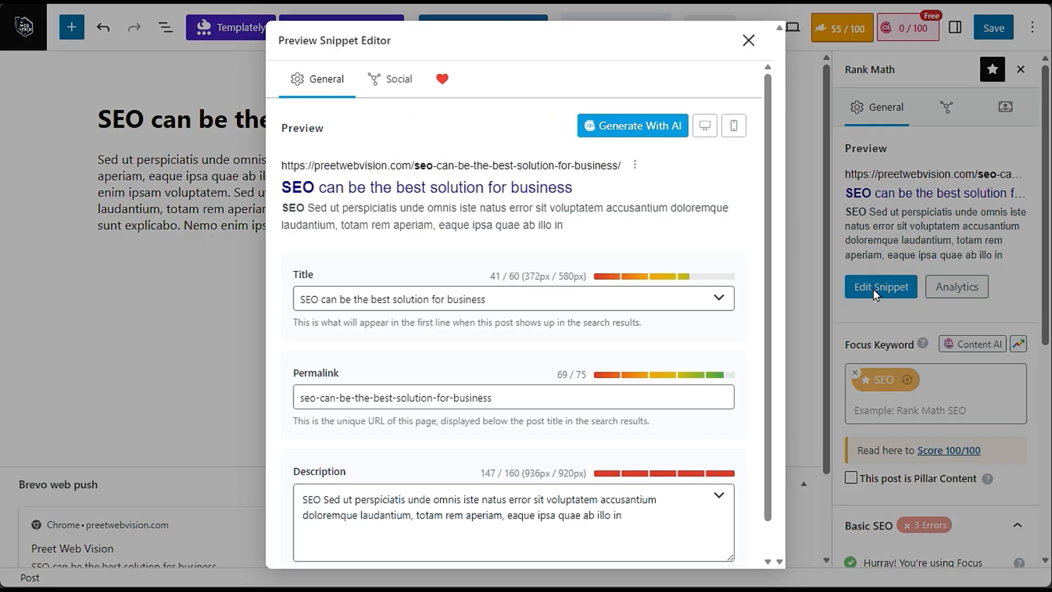
pyautogui.click(429, 299)
pyautogui.click(453, 398)
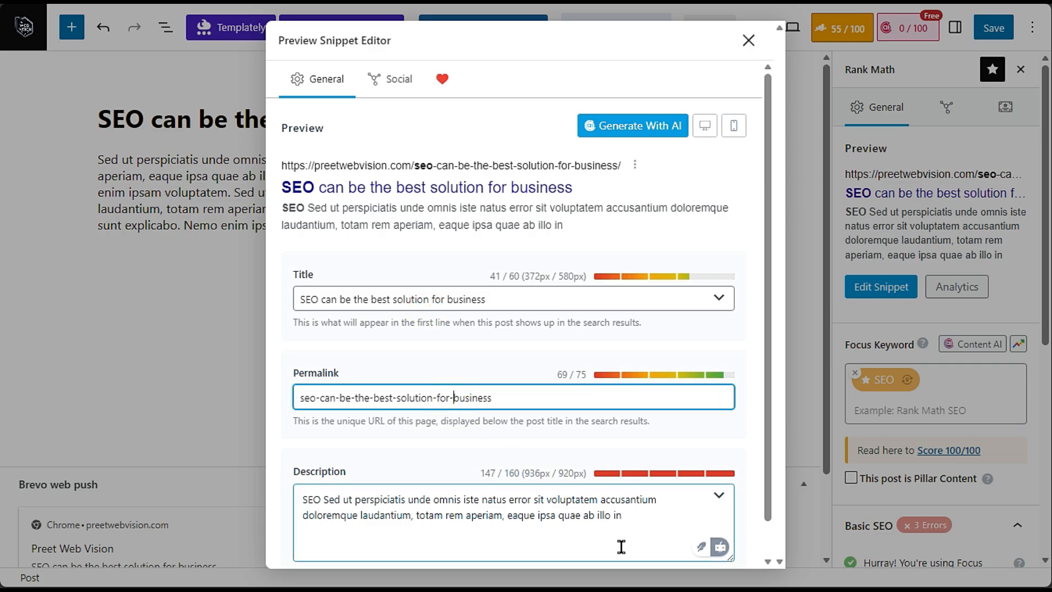
pyautogui.click(748, 41)
pyautogui.click(877, 285)
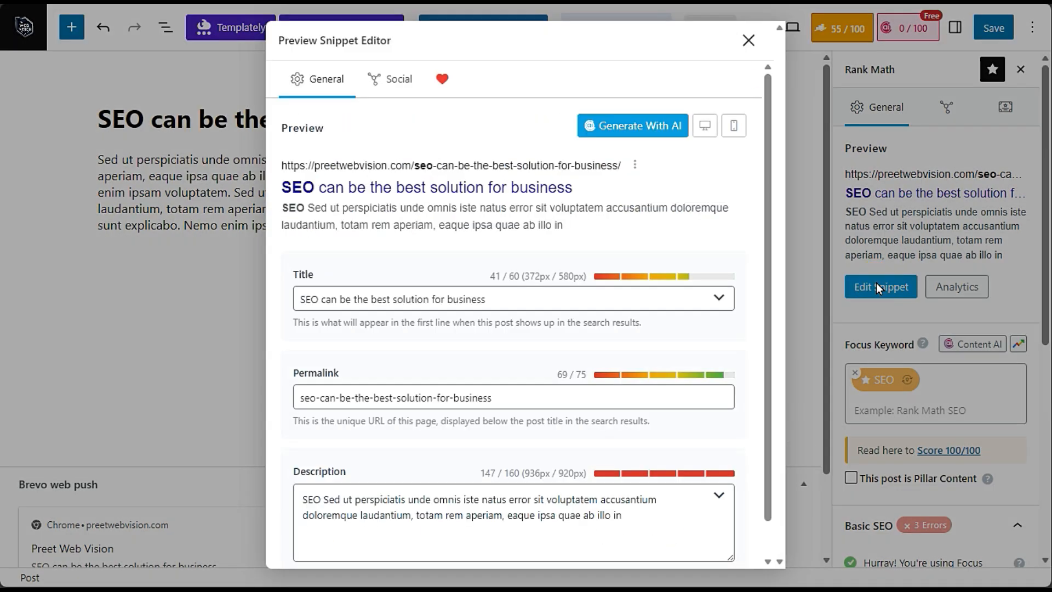
pyautogui.click(746, 40)
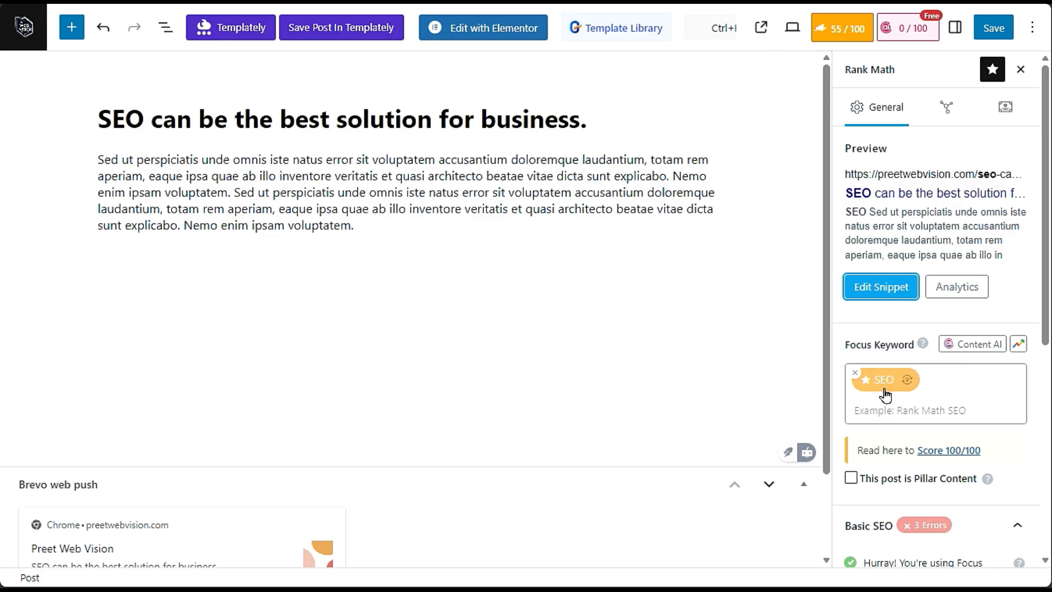
pyautogui.click(890, 286)
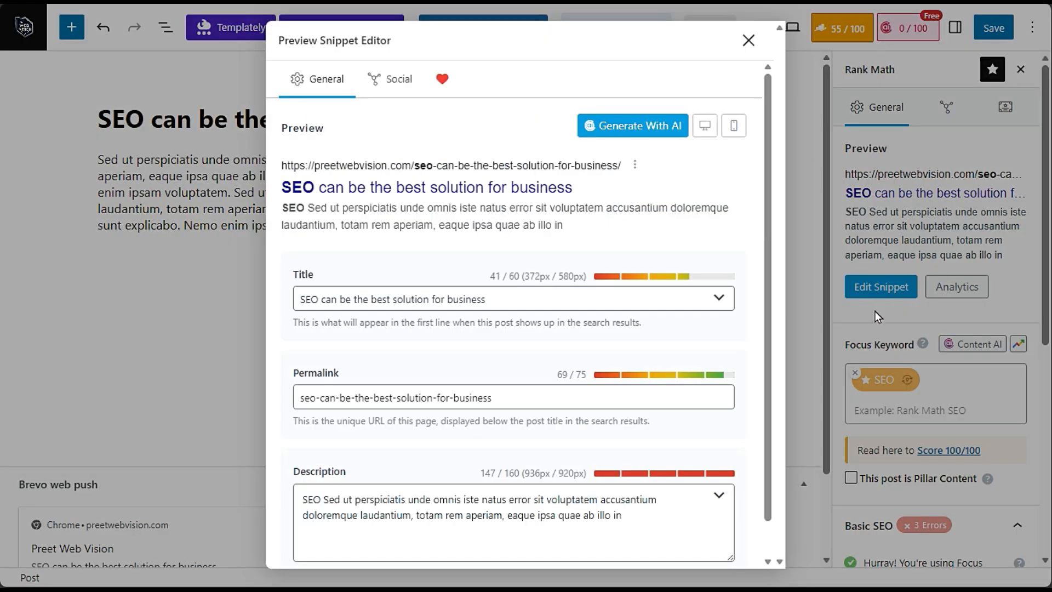
pyautogui.moveTo(483, 299); pyautogui.dragTo(296, 289)
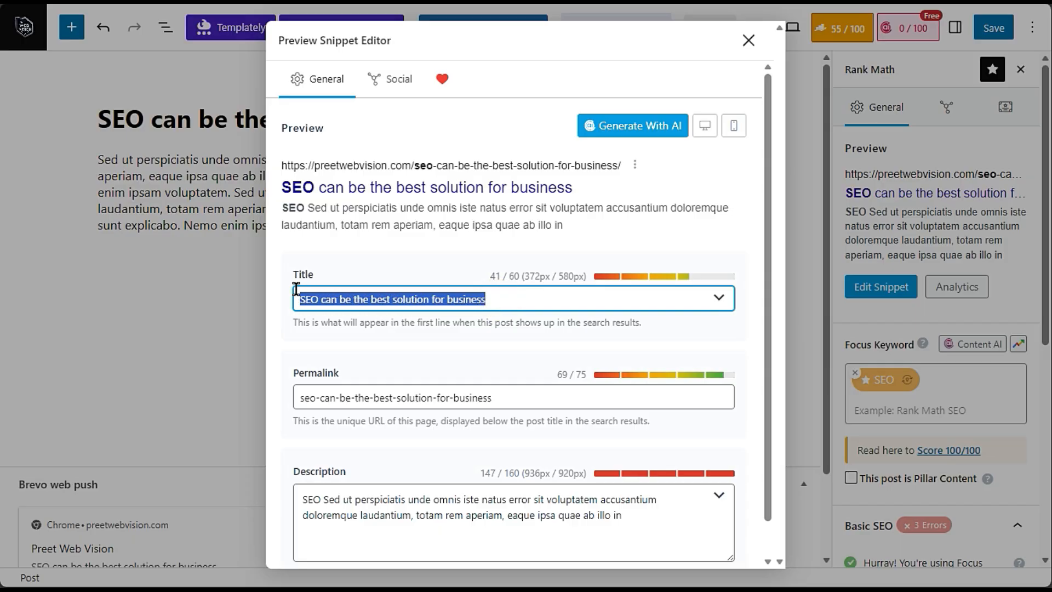
pyautogui.click(349, 360)
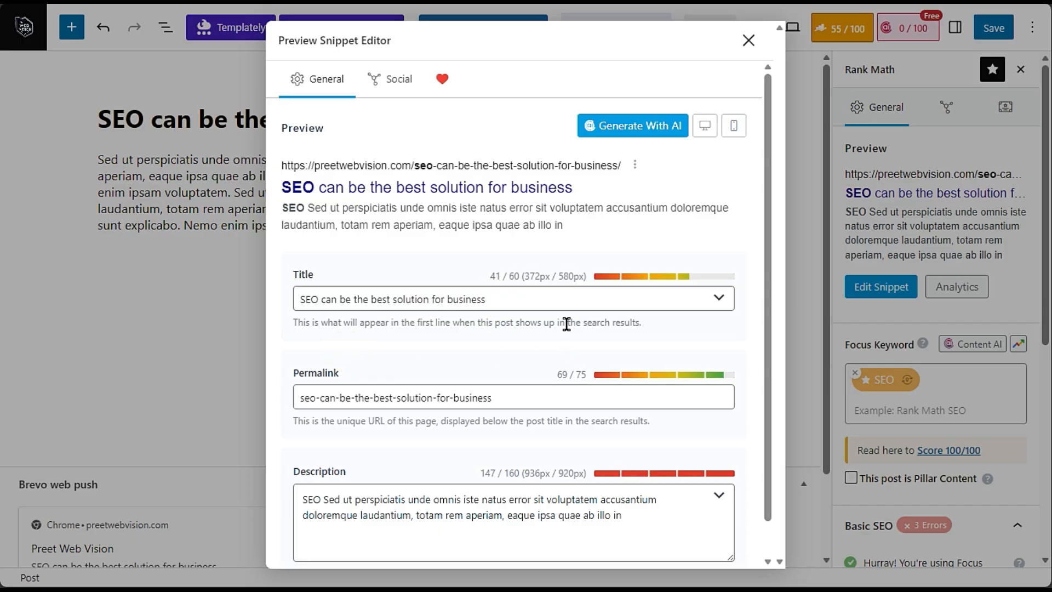
pyautogui.click(747, 42)
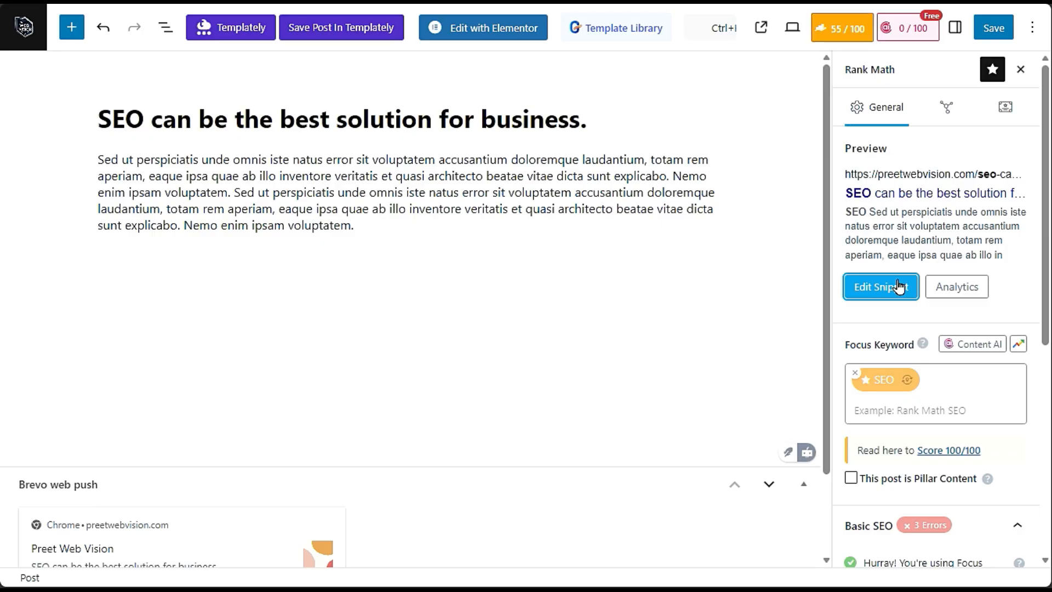
# - Check the Basic SEO errors and insert the focus keyword "SEO" after "Sed ut" in the first line of the post's paragraph
pyautogui.scroll(-6, 898, 287)
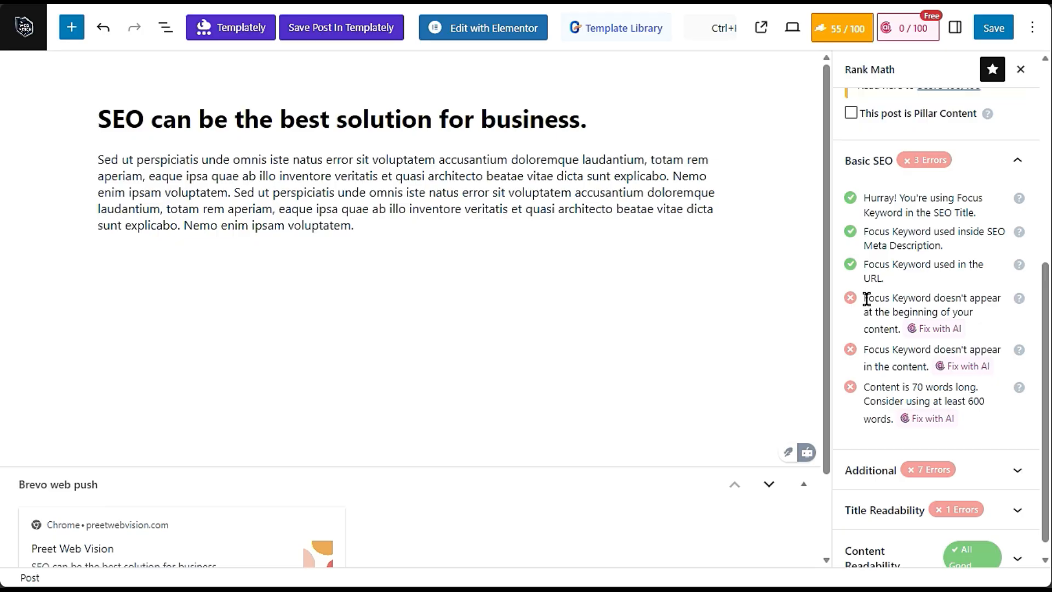
pyautogui.moveTo(864, 300); pyautogui.dragTo(991, 317)
pyautogui.click(992, 317)
pyautogui.scroll(6, 888, 302)
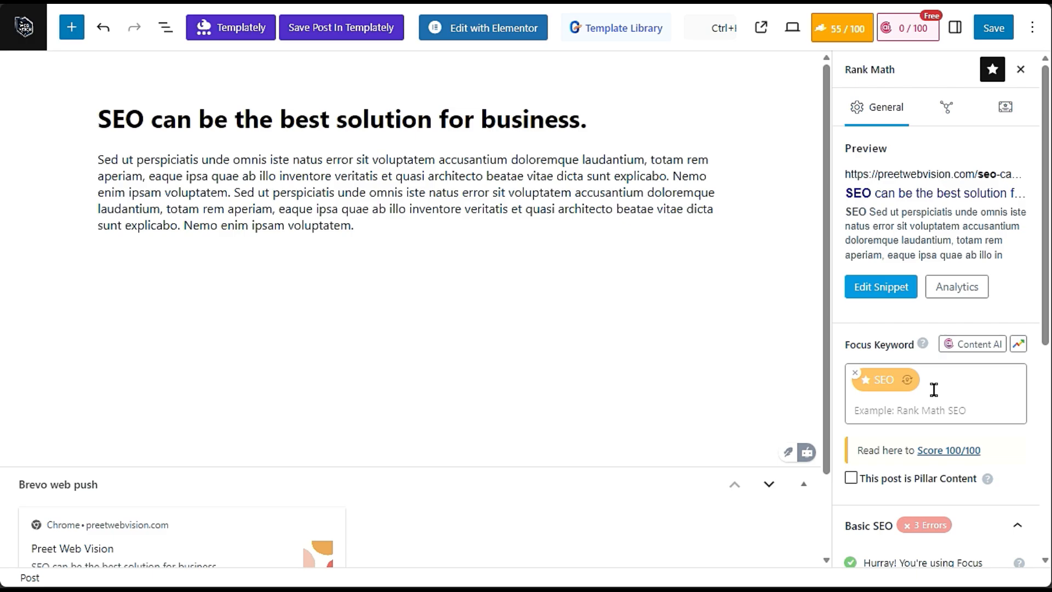
pyautogui.moveTo(101, 164); pyautogui.dragTo(357, 223)
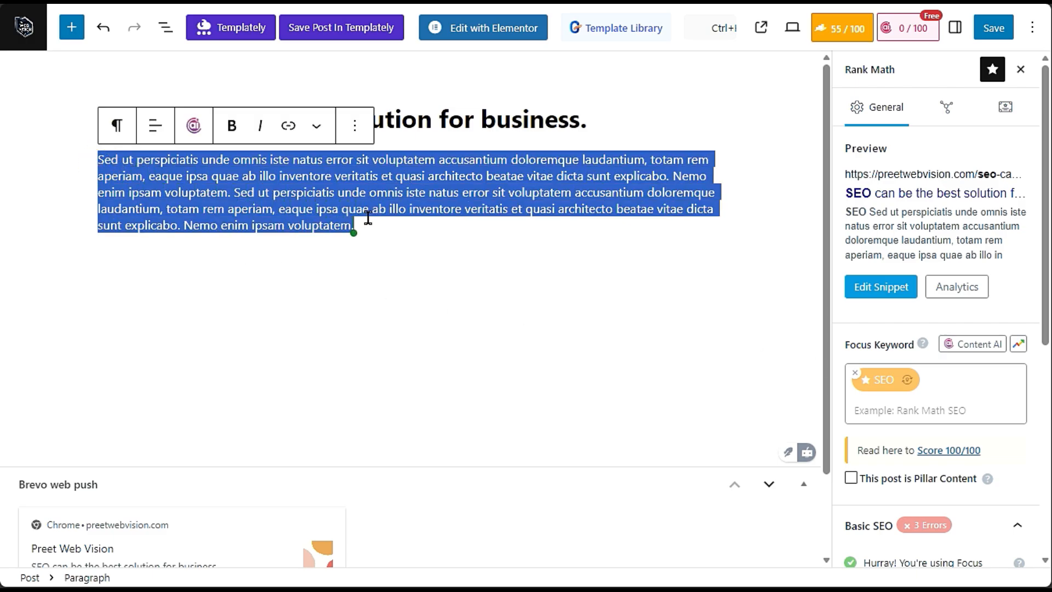
pyautogui.click(377, 239)
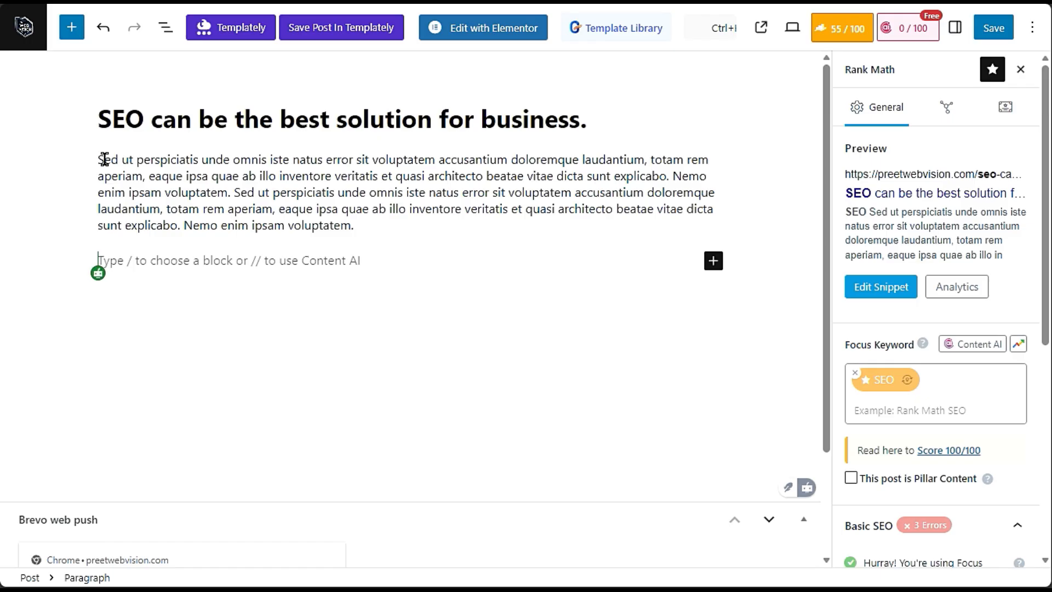
pyautogui.moveTo(722, 163); pyautogui.dragTo(104, 159)
pyautogui.scroll(-6, 913, 366)
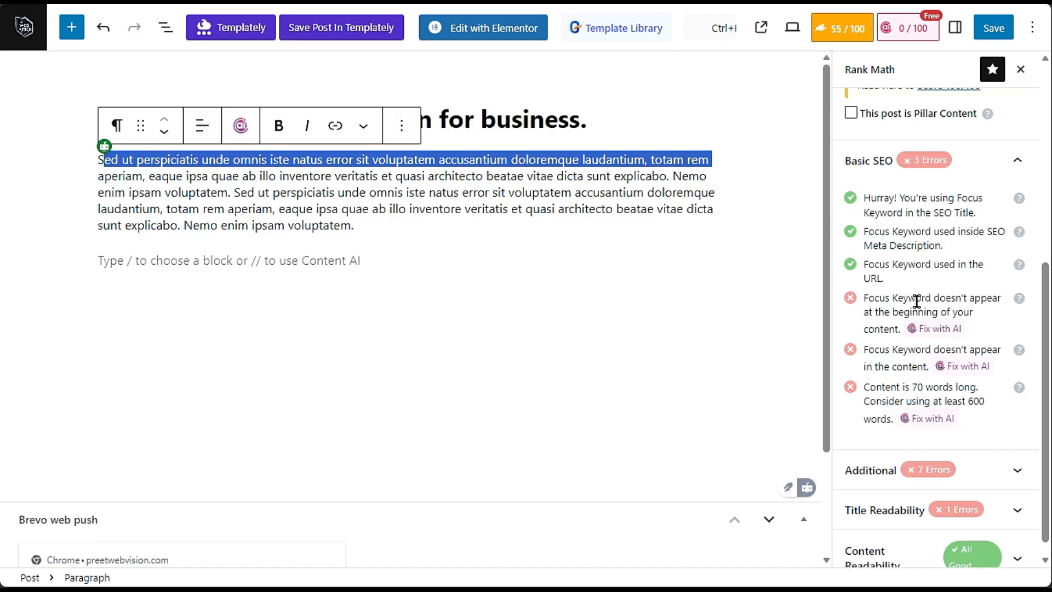
pyautogui.click(136, 160)
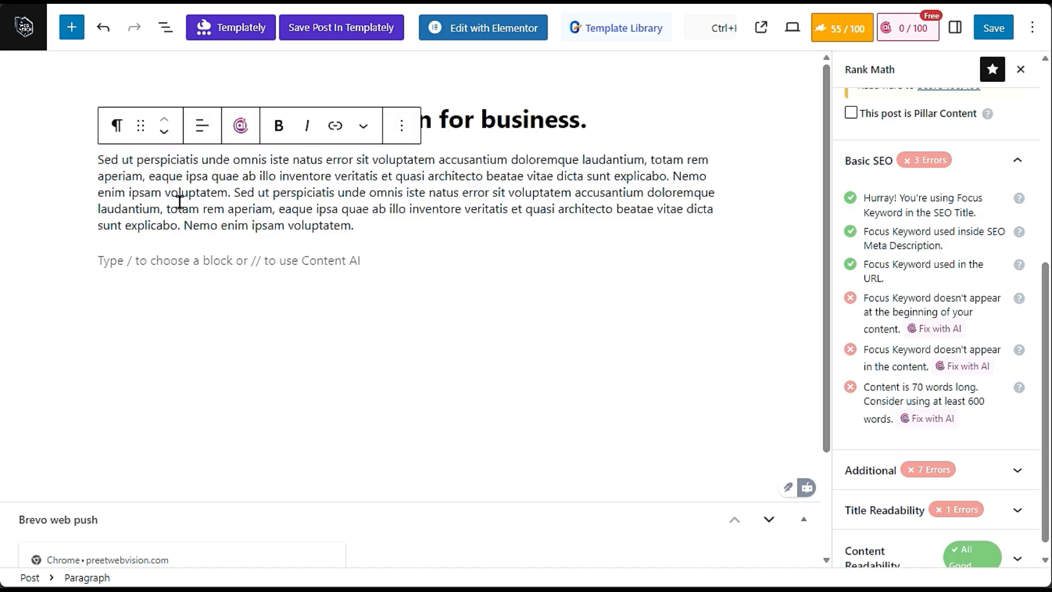
pyautogui.write('SEO')
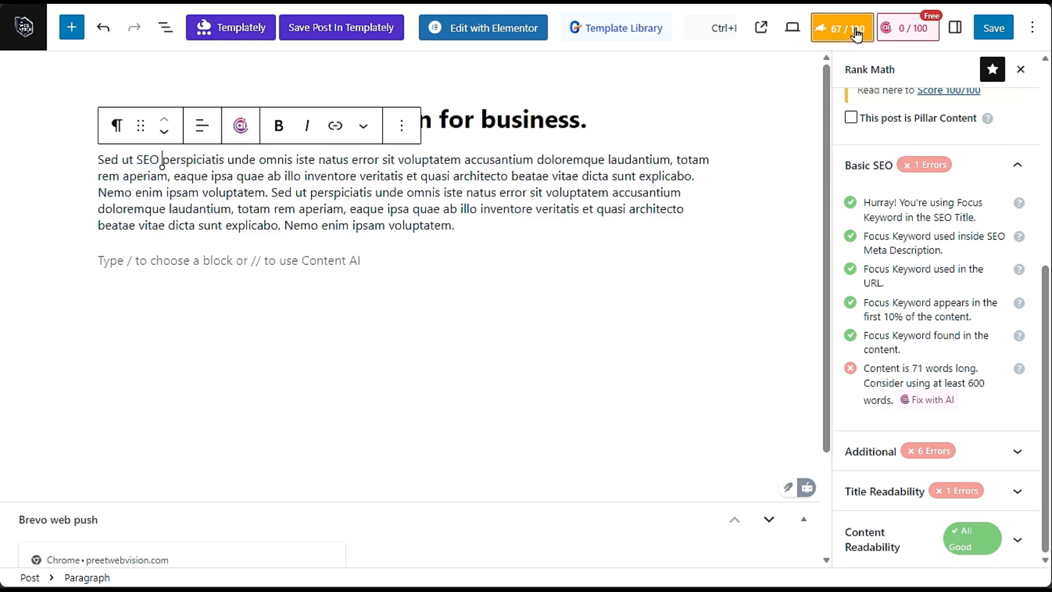
# - Expand the Additional SEO checks and add "SEO" as an H2 heading below the post's paragraph
pyautogui.click(907, 453)
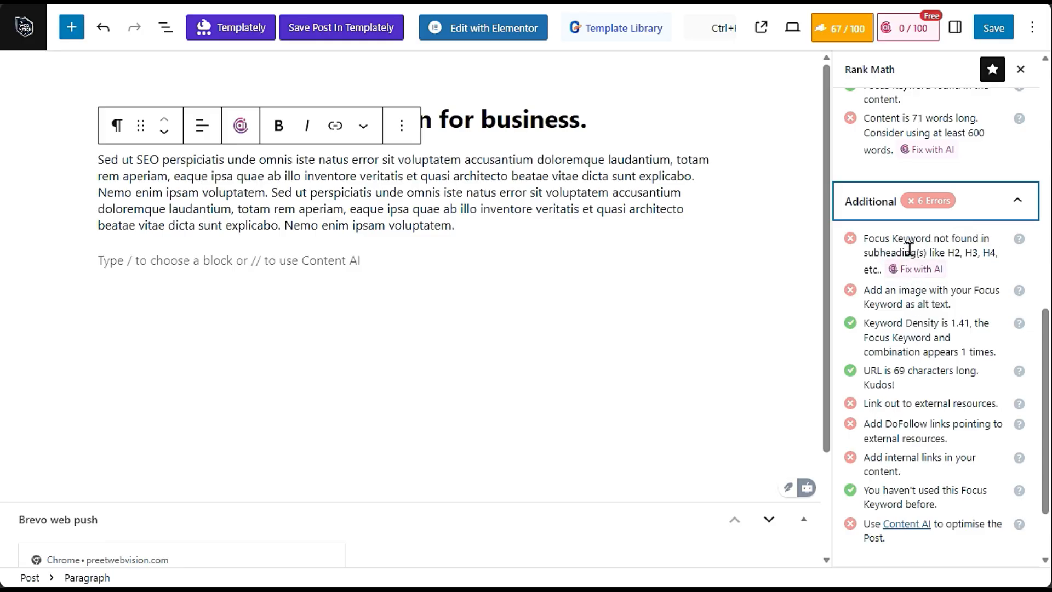
pyautogui.click(279, 256)
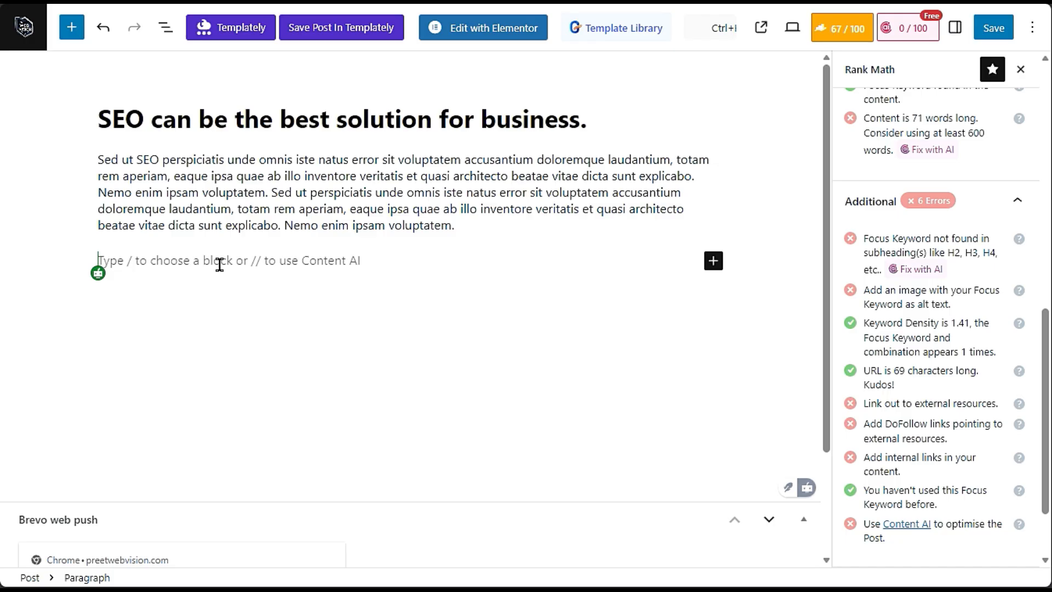
pyautogui.scroll(-3, 217, 345)
pyautogui.scroll(3, 214, 364)
pyautogui.write('SEO')
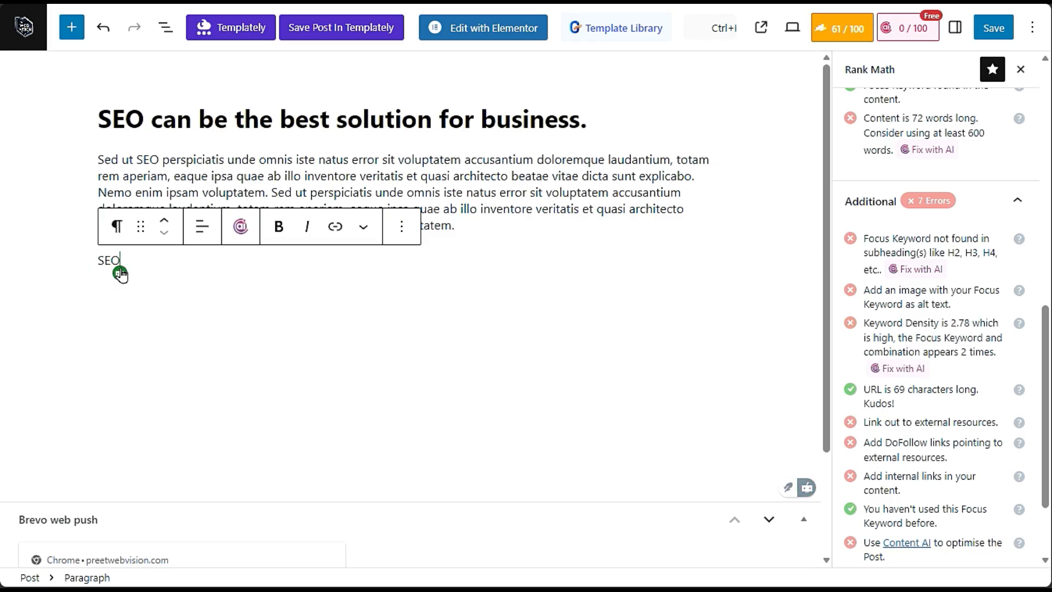
pyautogui.click(118, 229)
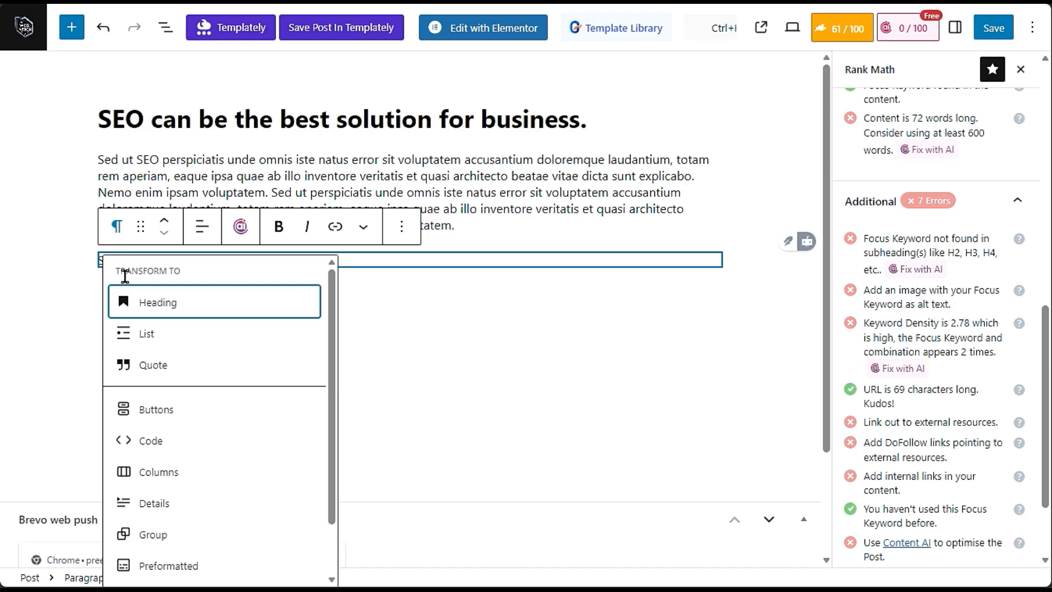
pyautogui.click(137, 301)
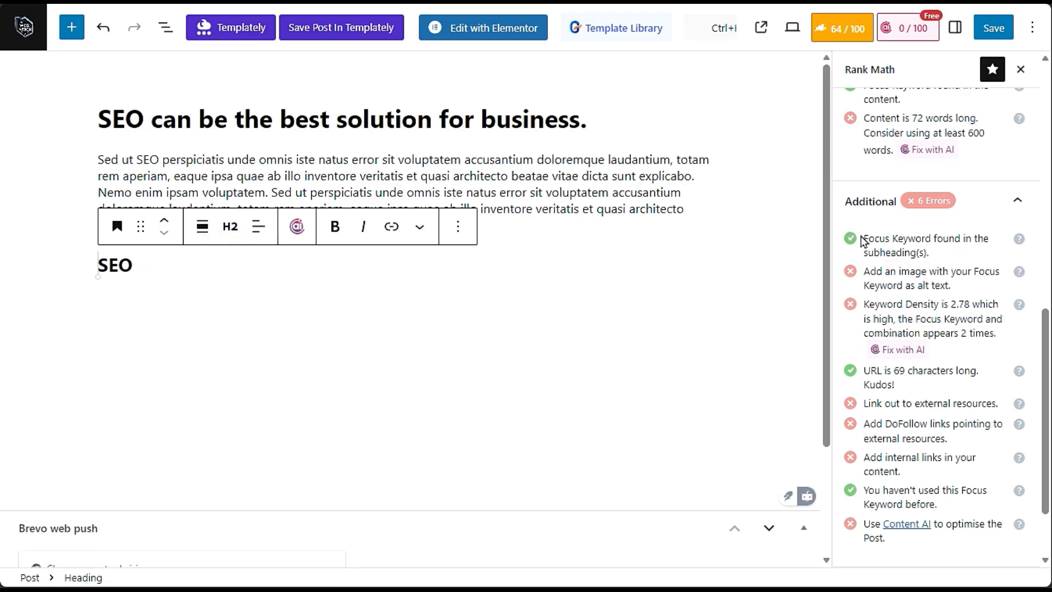
pyautogui.moveTo(862, 241); pyautogui.dragTo(931, 254)
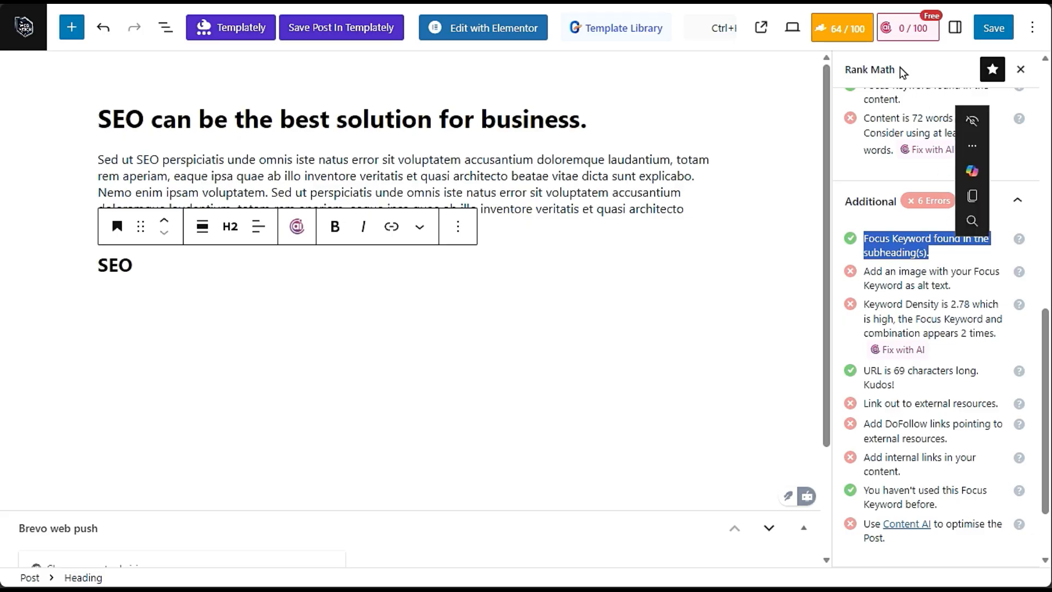
pyautogui.click(886, 240)
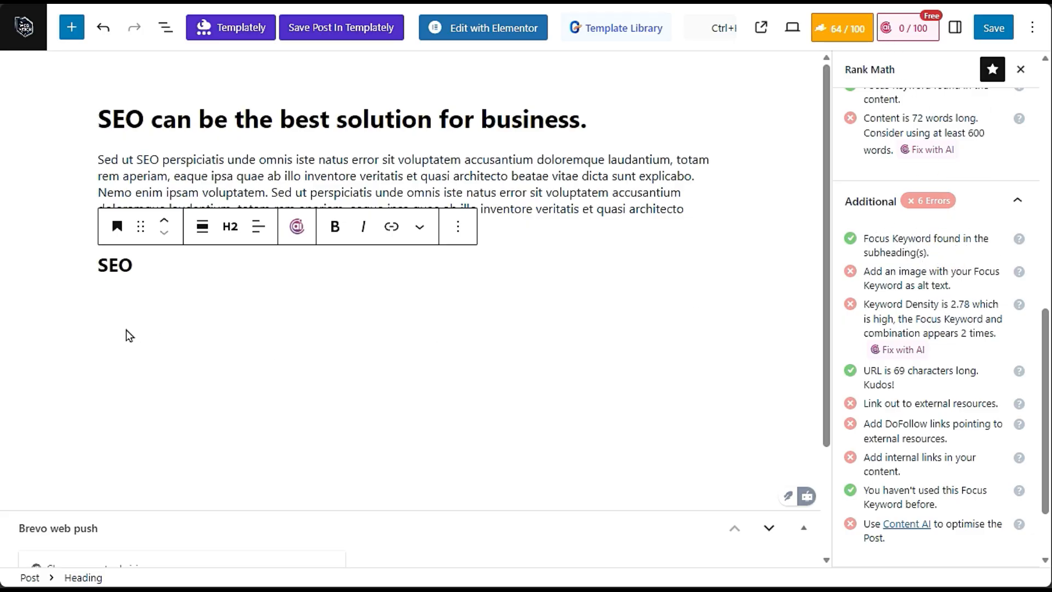
# - Add an empty paragraph below the "SEO" heading and check the content length item under Basic SEO
pyautogui.doubleClick(120, 269)
pyautogui.click(153, 267)
pyautogui.scroll(10, 913, 137)
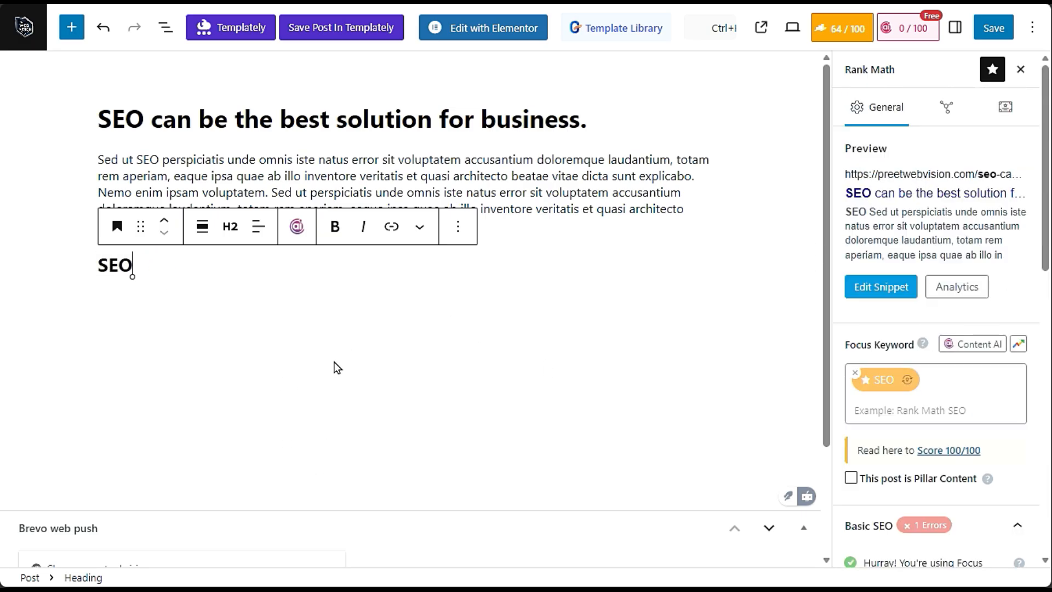
pyautogui.press('Return')
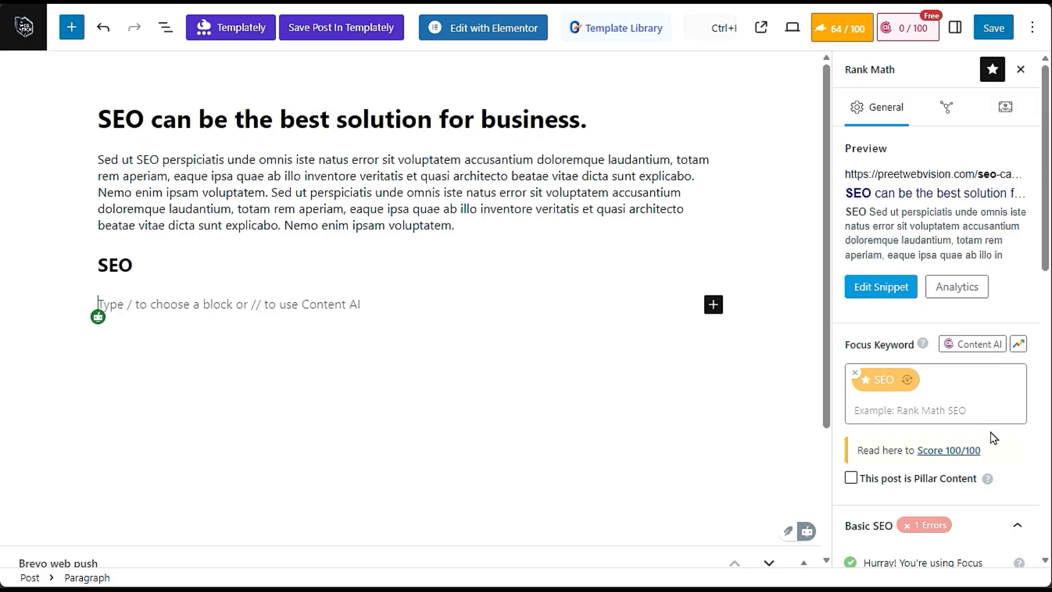
pyautogui.scroll(-6, 993, 437)
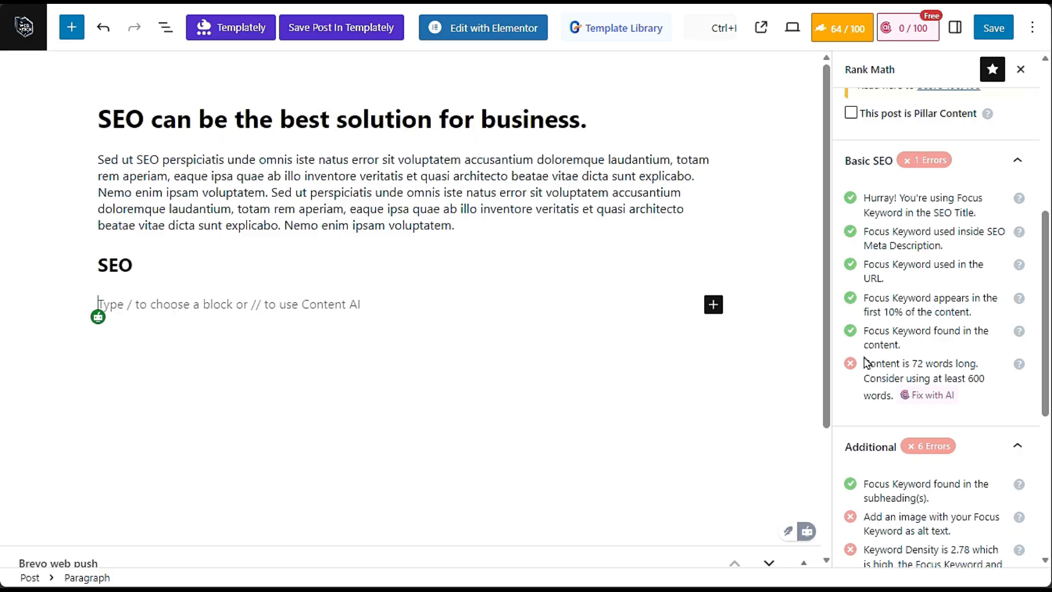
# - Paste repeated copies of the post's "Sed ut SEO" paragraph below the "SEO" heading to bring the content above 600 words
pyautogui.moveTo(865, 359); pyautogui.dragTo(978, 398)
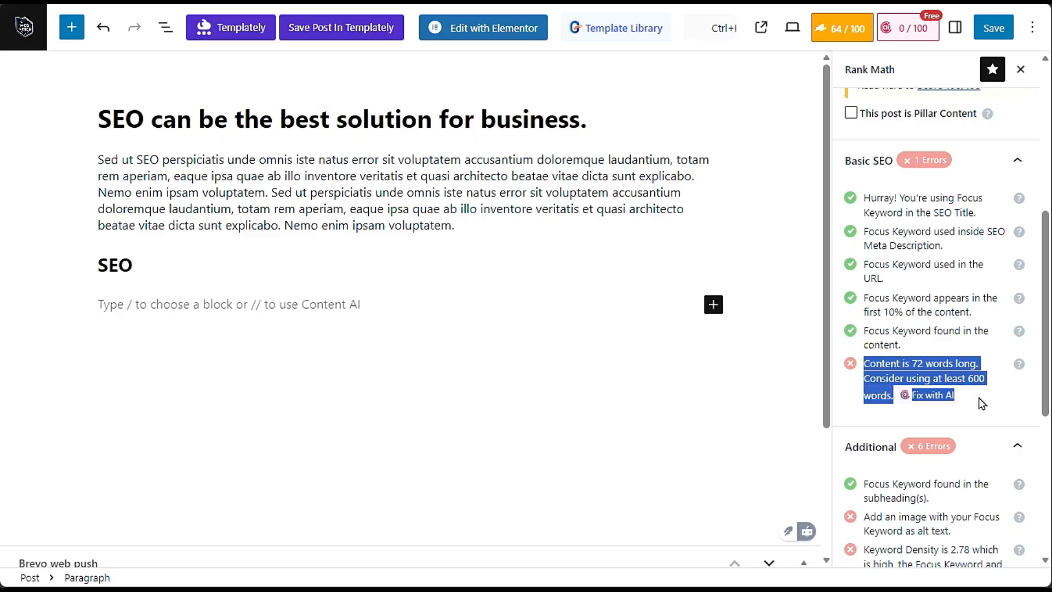
pyautogui.click(978, 397)
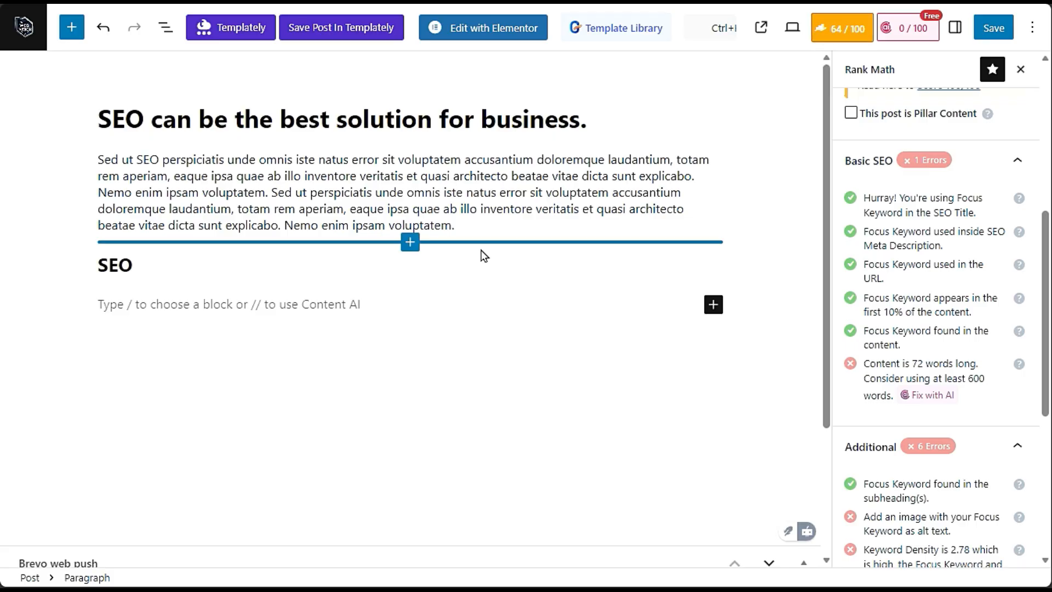
pyautogui.moveTo(481, 225); pyautogui.dragTo(99, 159)
pyautogui.click(269, 304)
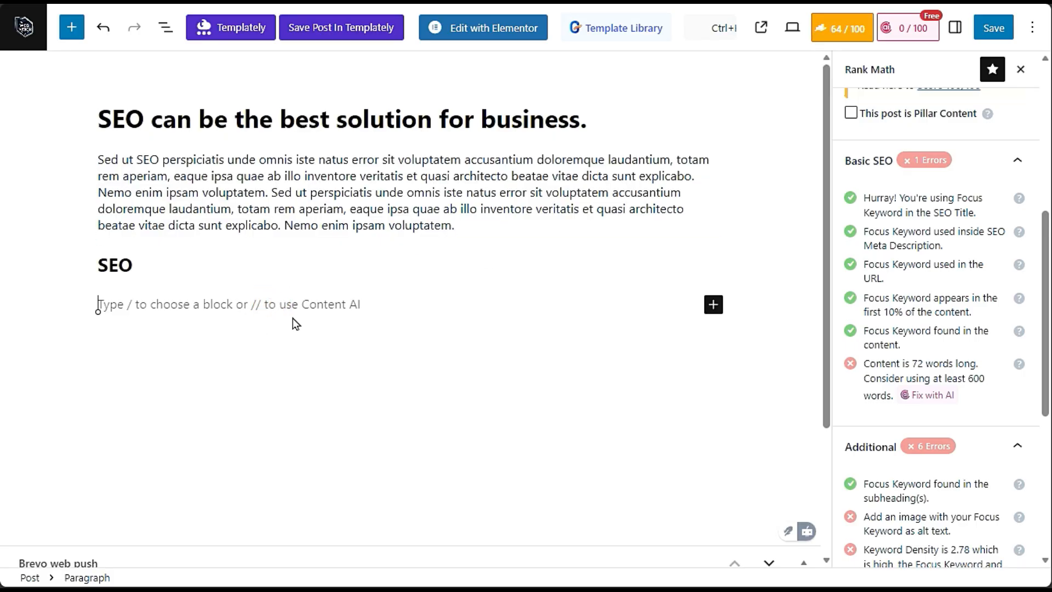
pyautogui.hotkey('ctrl', 'v')
pyautogui.hotkey('ctrl', 'v')
pyautogui.hotkey('ctrl', 'v')
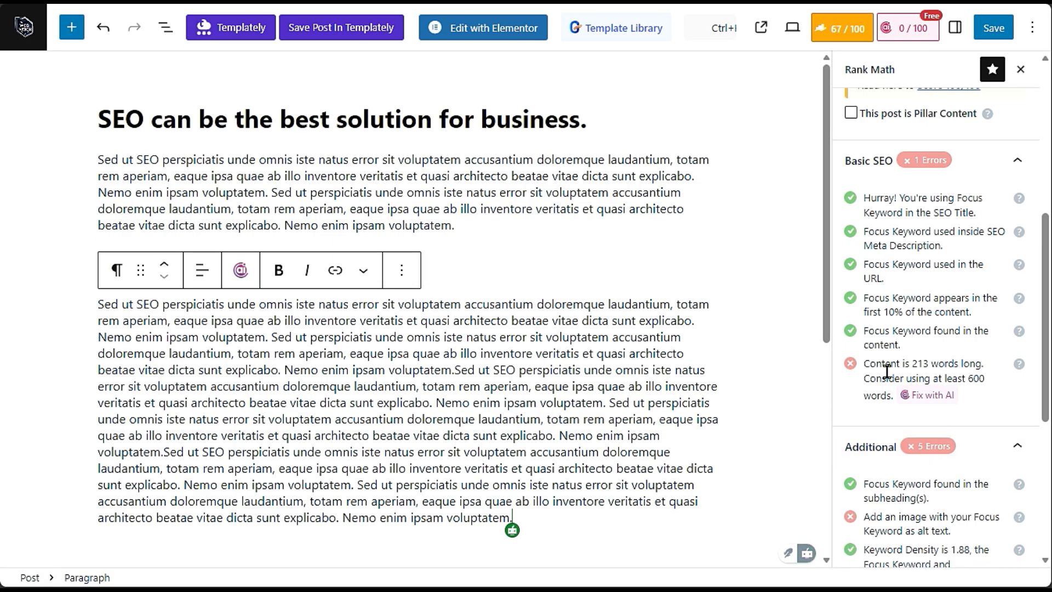
pyautogui.hotkey('ctrl', 'v')
pyautogui.hotkey('ctrl', 'v')
pyautogui.hotkey('ctrl', 'v')
pyautogui.hotkey('ctrl', 'v')
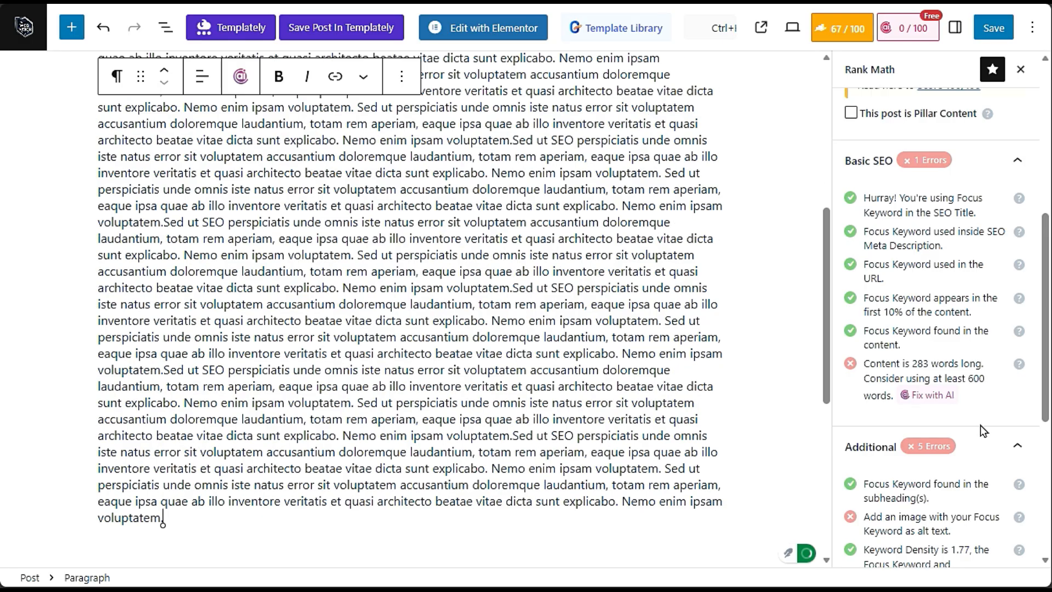
pyautogui.hotkey('ctrl', 'v')
pyautogui.hotkey('ctrl', 'v')
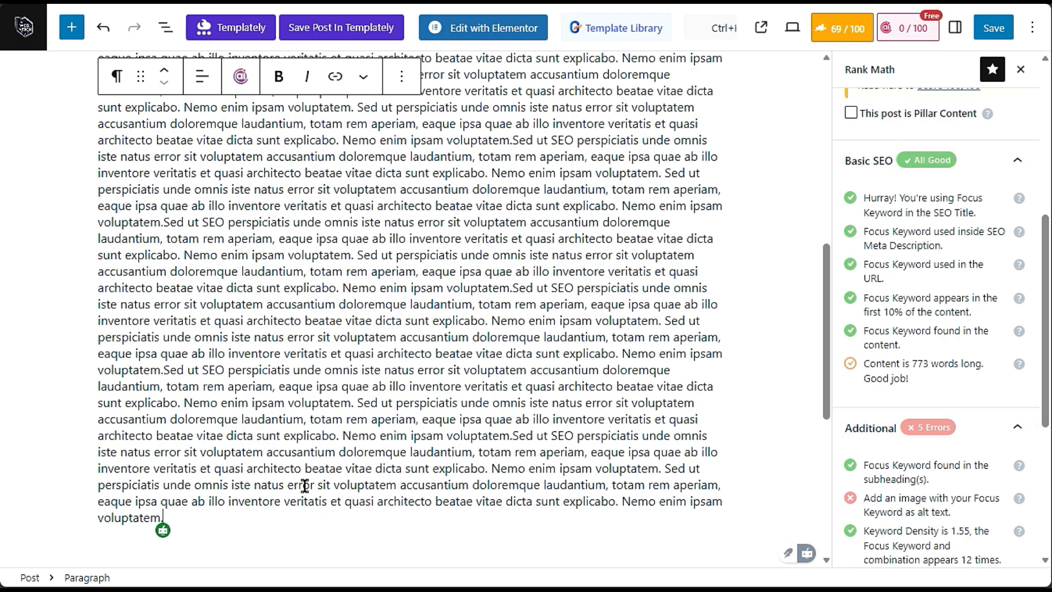
# - Delete all the pasted text below the "SEO" heading and review the post's focus keyword and Additional SEO checks
pyautogui.moveTo(242, 536); pyautogui.dragTo(99, 300)
pyautogui.press('BackSpace')
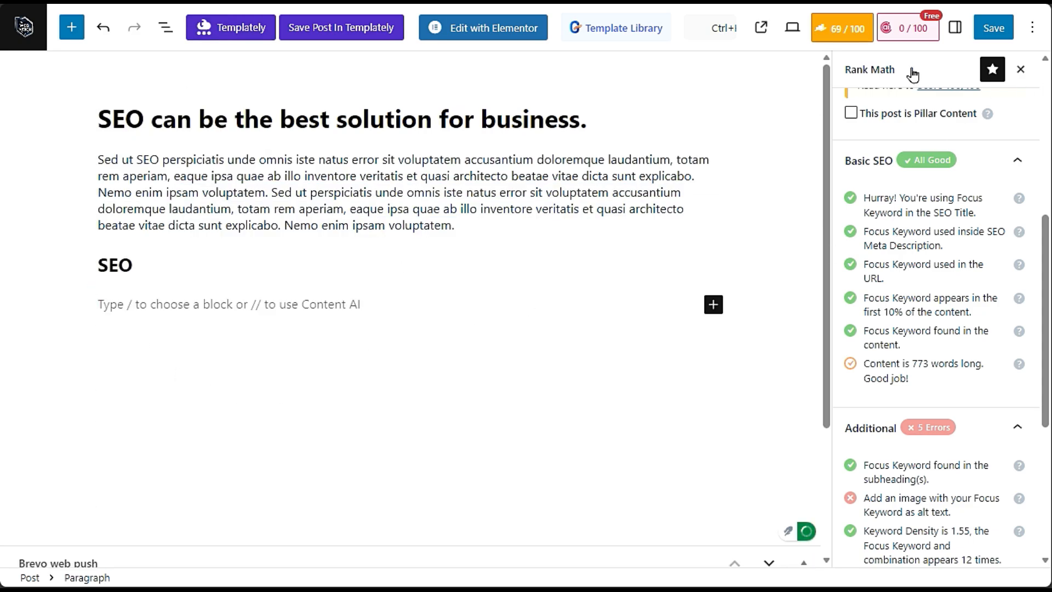
pyautogui.scroll(5, 866, 359)
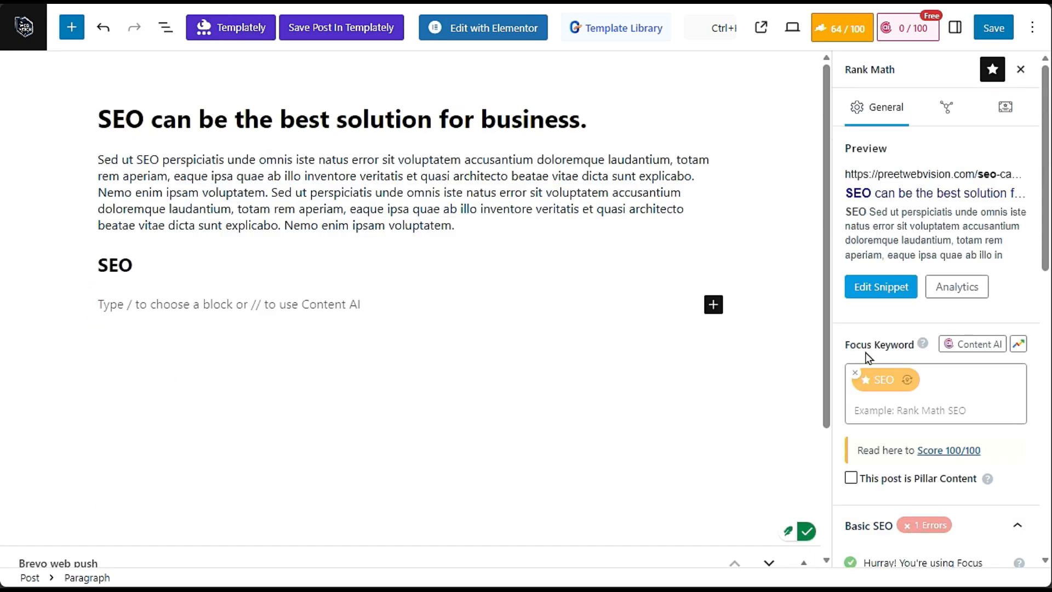
pyautogui.scroll(-10, 951, 416)
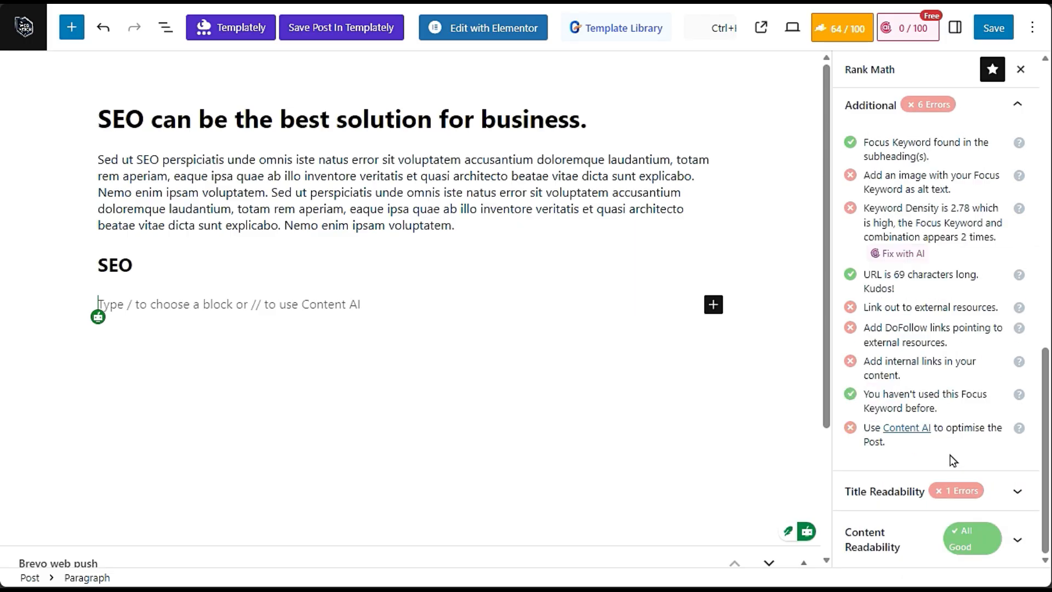
pyautogui.scroll(10, 963, 488)
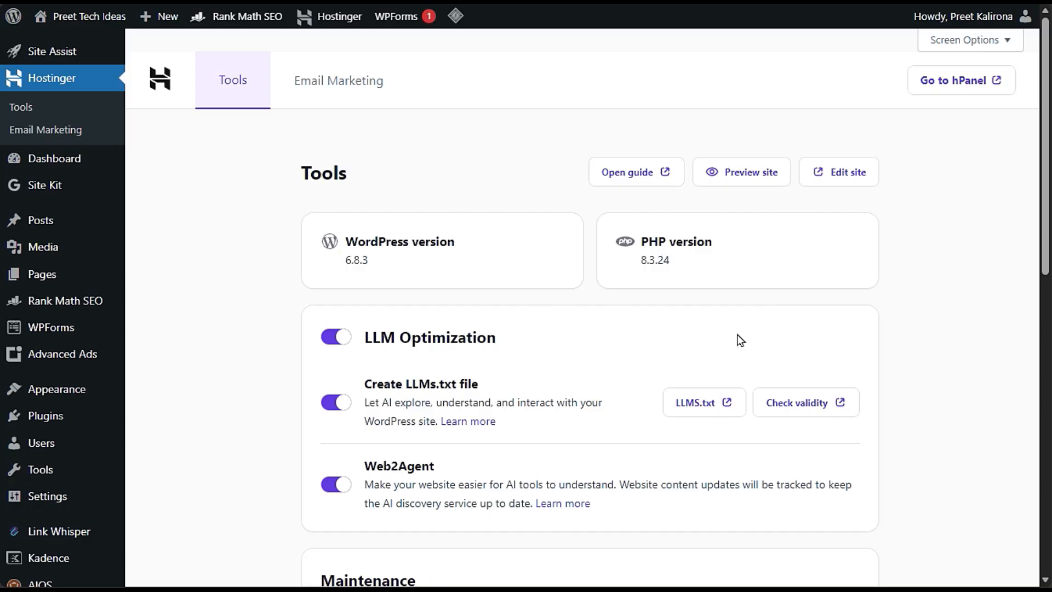
# - List all posts on the Preet Tech Ideas site and edit the "Best Chrome Extensions for SEO Agencies in 2025" post
pyautogui.moveTo(70, 228)
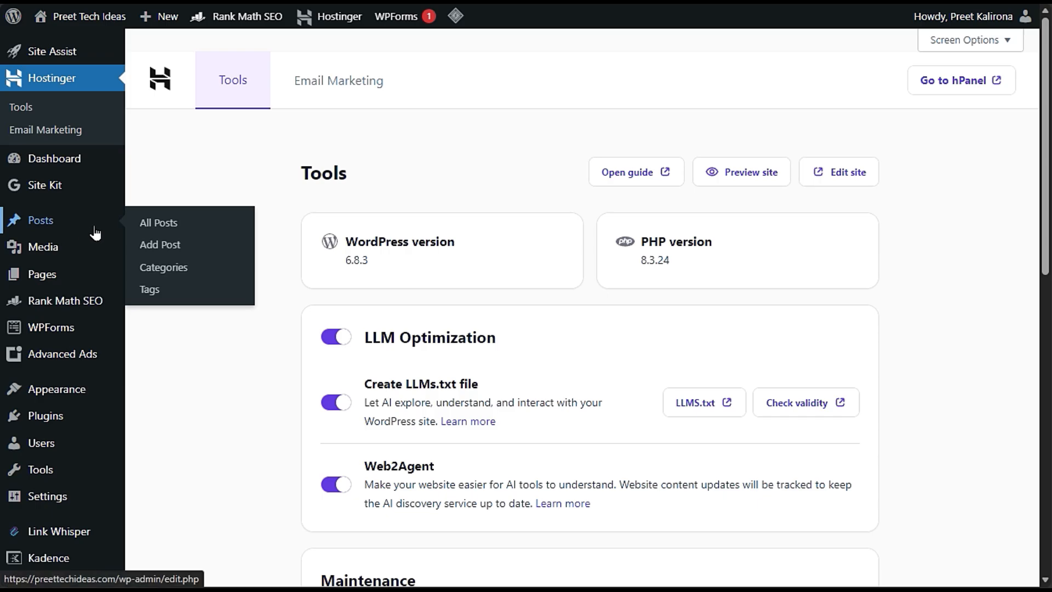
pyautogui.click(147, 222)
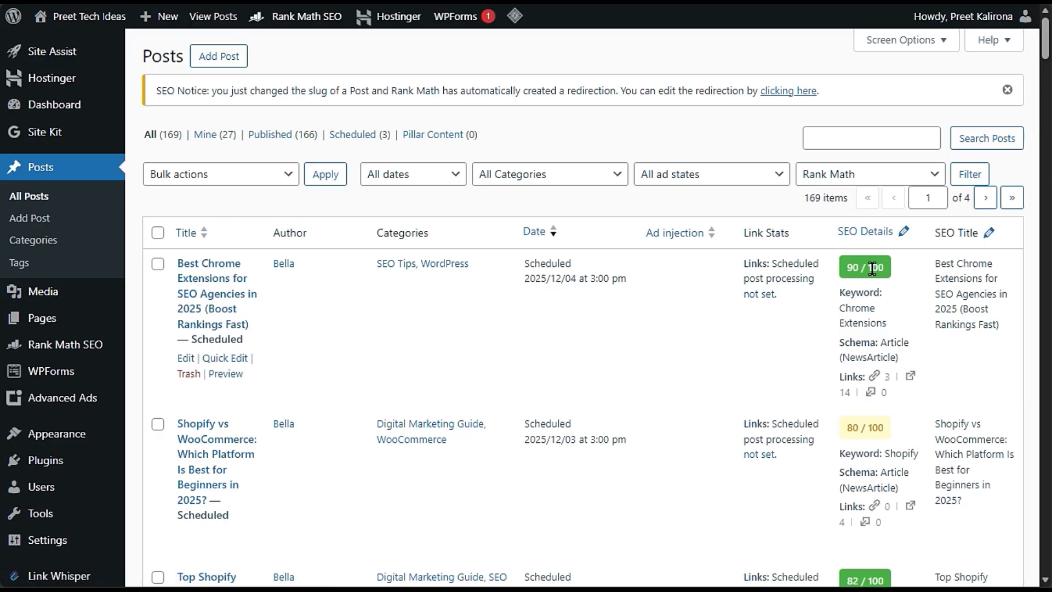
pyautogui.click(182, 359)
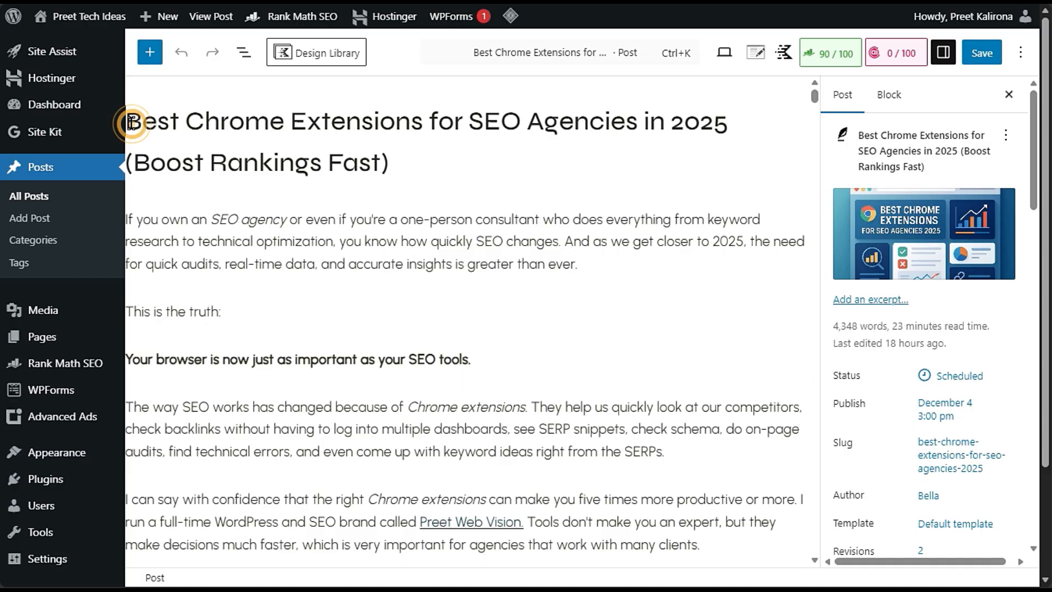
# - Remove "2025" and its extra space from the post title
pyautogui.moveTo(127, 120); pyautogui.dragTo(669, 112)
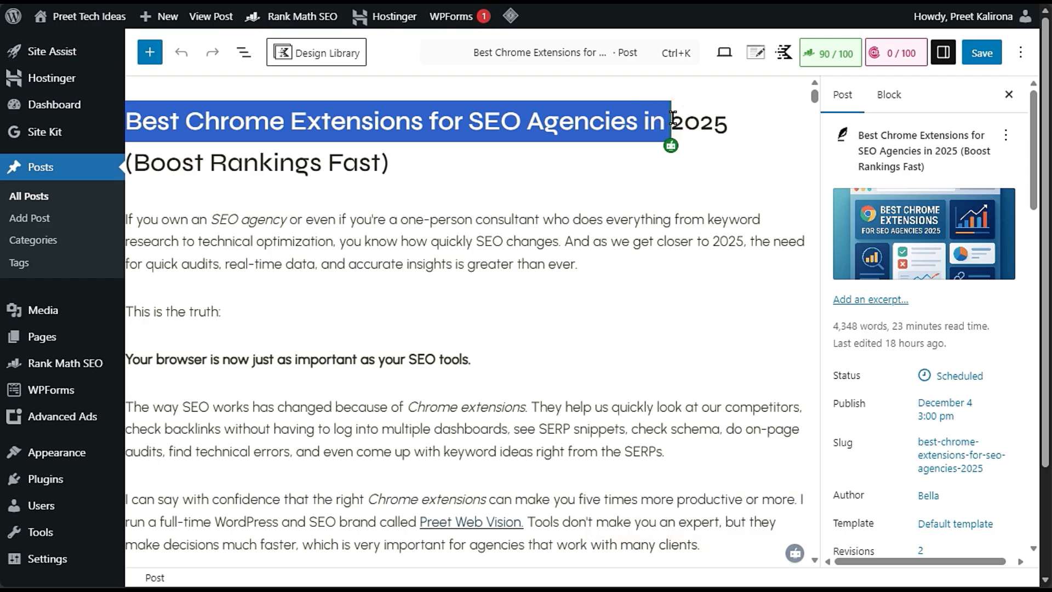
pyautogui.click(694, 129)
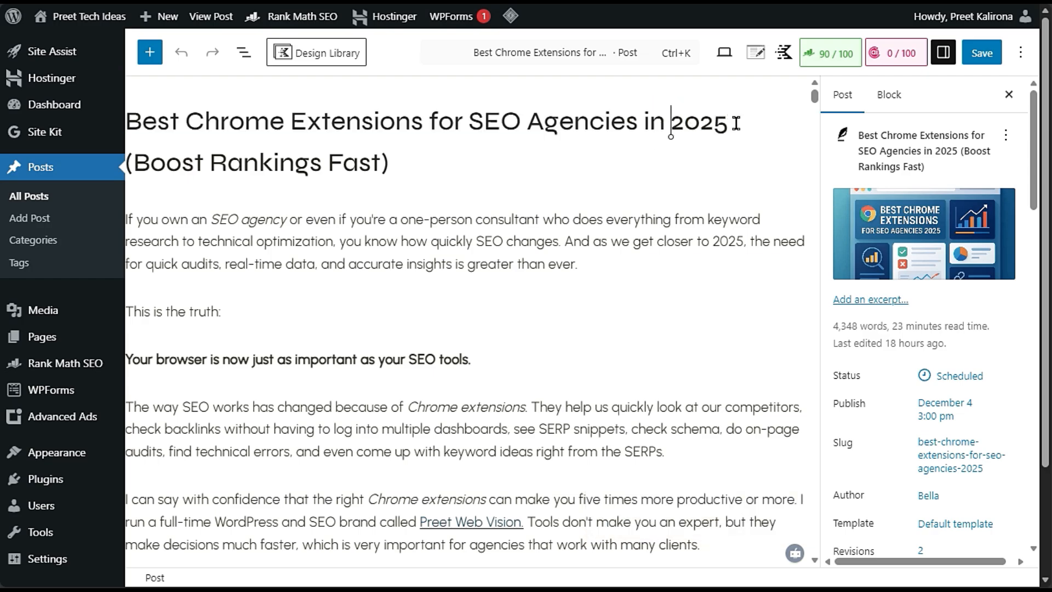
pyautogui.moveTo(733, 127); pyautogui.dragTo(123, 127)
pyautogui.moveTo(722, 124)
pyautogui.mouseDown()
pyautogui.moveTo(654, 130)
pyautogui.moveTo(734, 120)
pyautogui.mouseUp()
pyautogui.click(654, 131)
pyautogui.click(724, 120)
pyautogui.moveTo(727, 121); pyautogui.dragTo(673, 123)
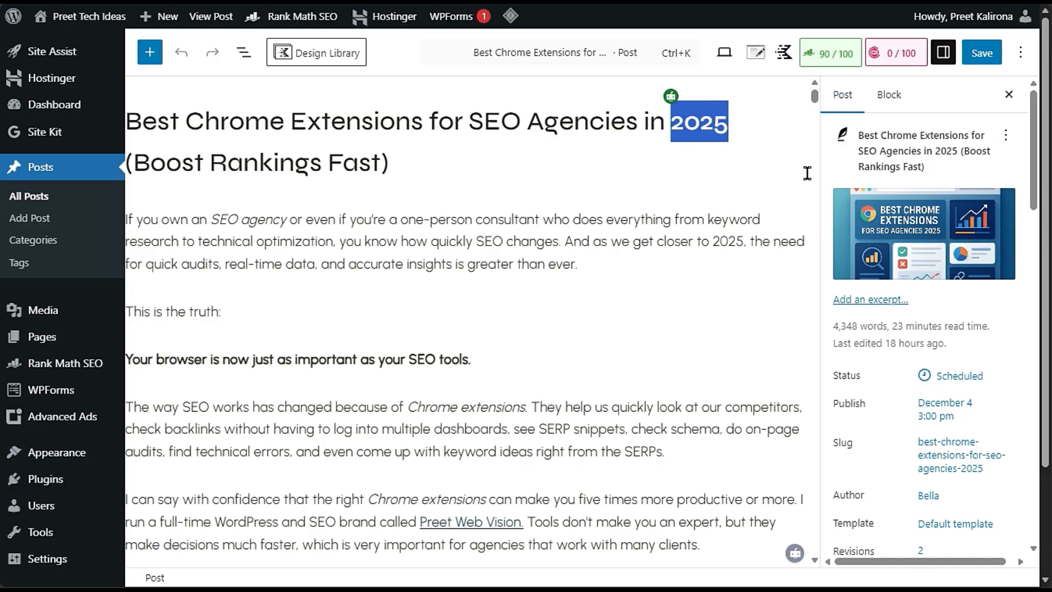
pyautogui.press('BackSpace')
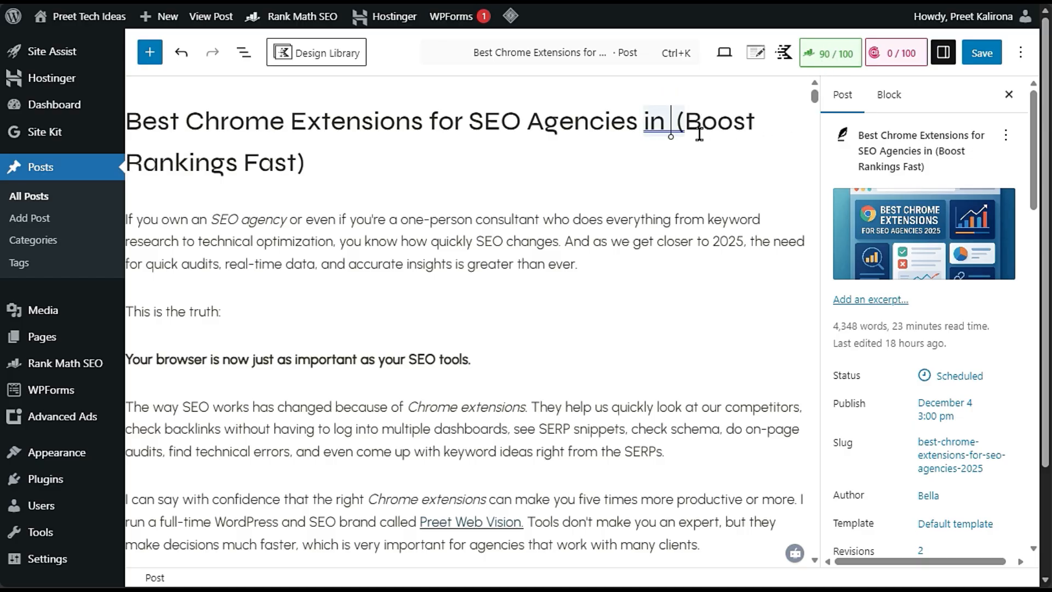
pyautogui.press('BackSpace')
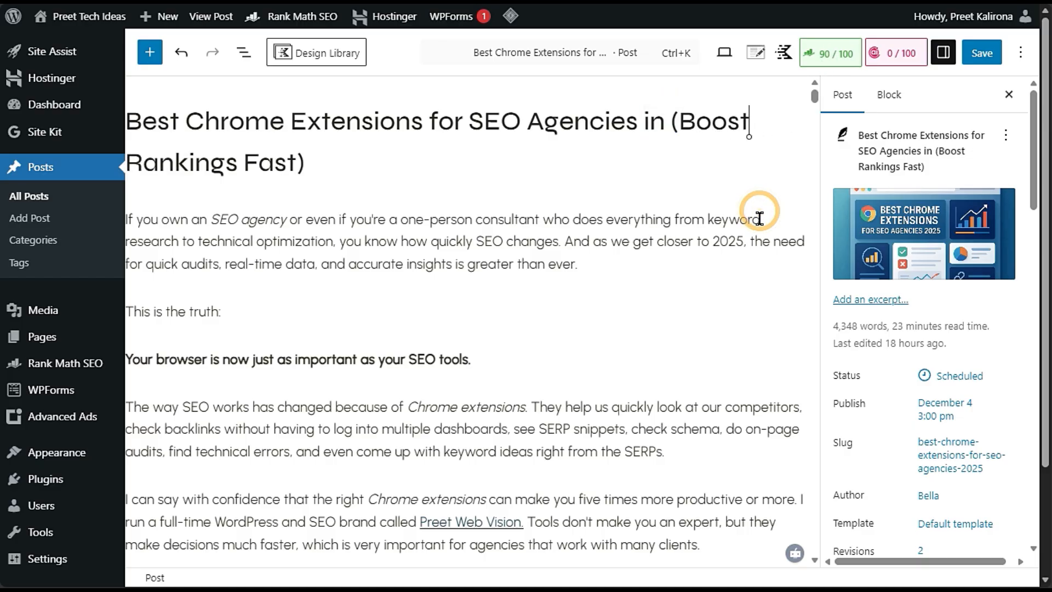
# - Show the post's Rank Math analysis and review its Basic SEO, Additional and Title Readability checks and focus keywords
pyautogui.scroll(-3, 881, 193)
pyautogui.click(827, 58)
pyautogui.scroll(-5, 972, 426)
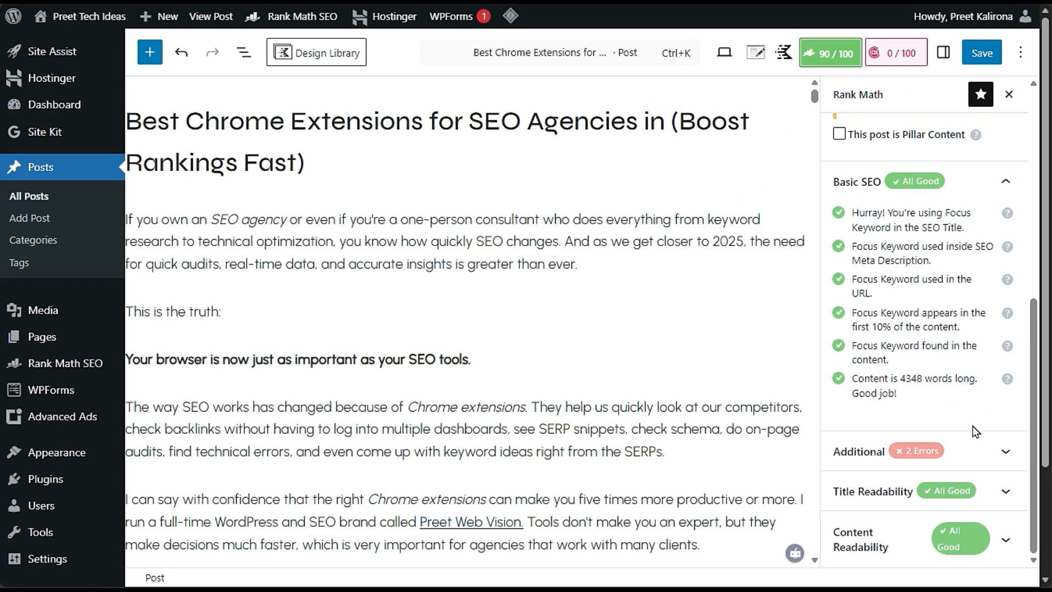
pyautogui.click(926, 465)
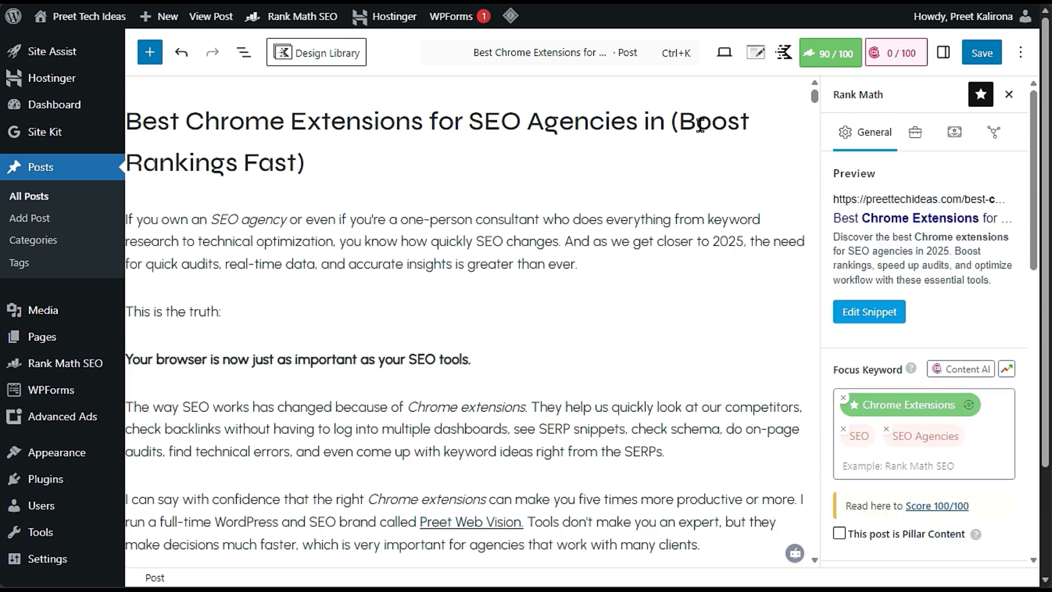
# - Restore "2025" after "in" in the post title and examine the keyword phrases it contains
pyautogui.click(670, 120)
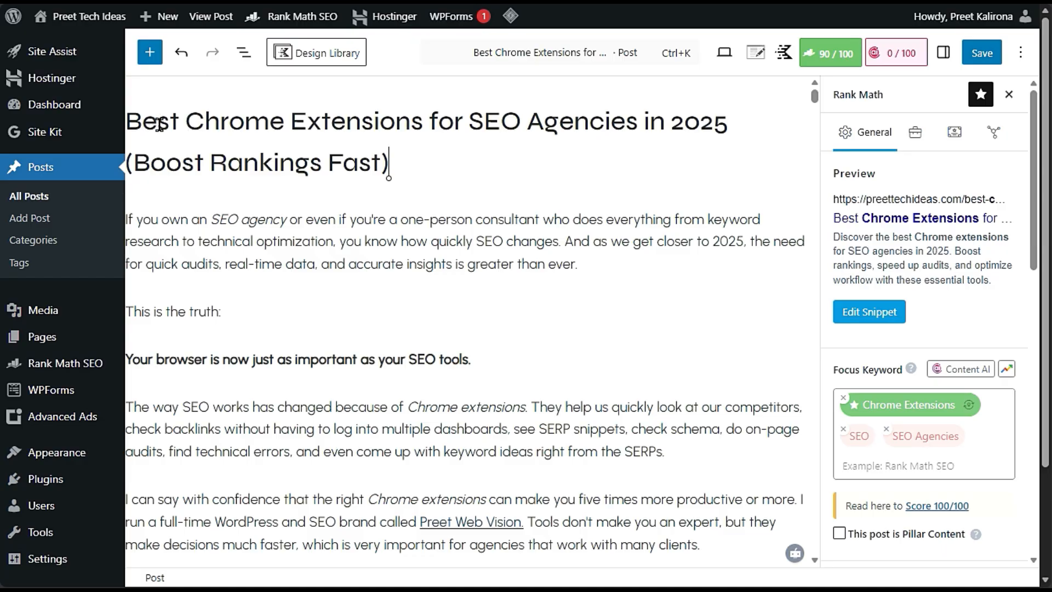
pyautogui.moveTo(186, 122); pyautogui.dragTo(638, 129)
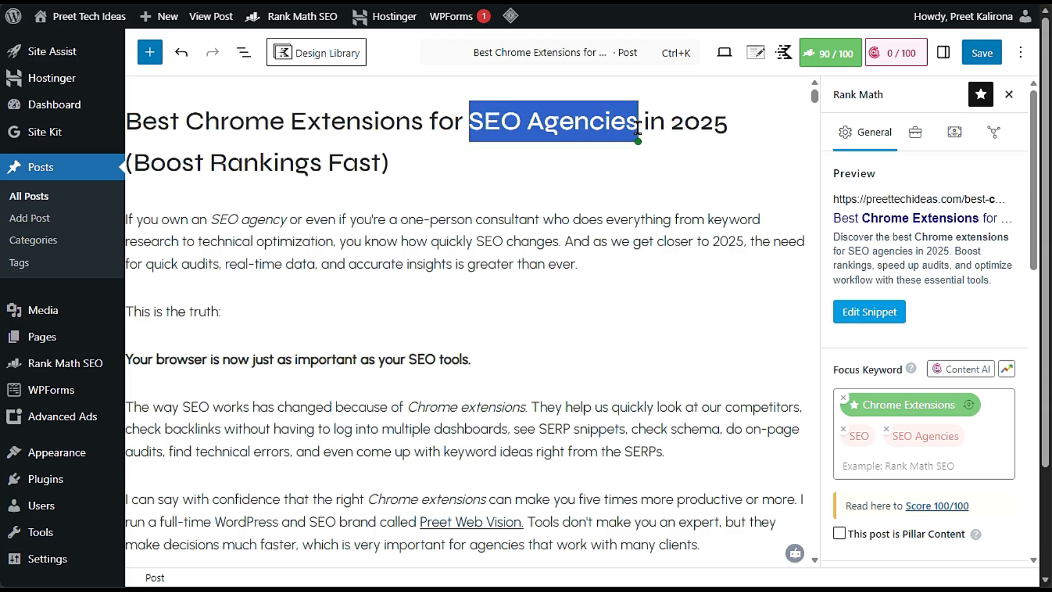
pyautogui.click(603, 129)
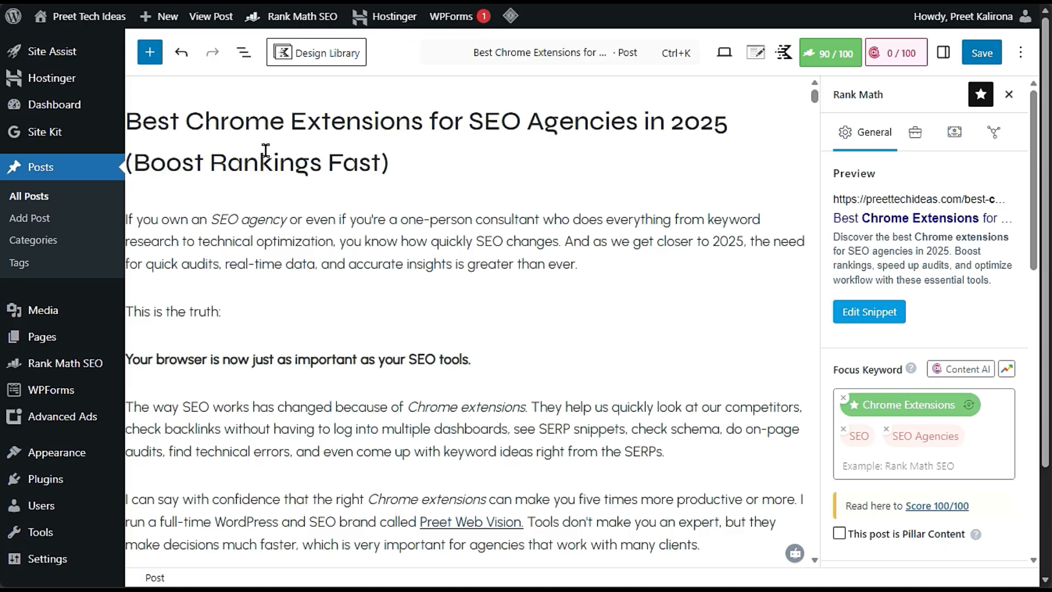
# - Copy the full post title and switch to ChatGPT in a new browser tab
pyautogui.tripleClick(301, 126)
pyautogui.hotkey('ctrl', 'c')
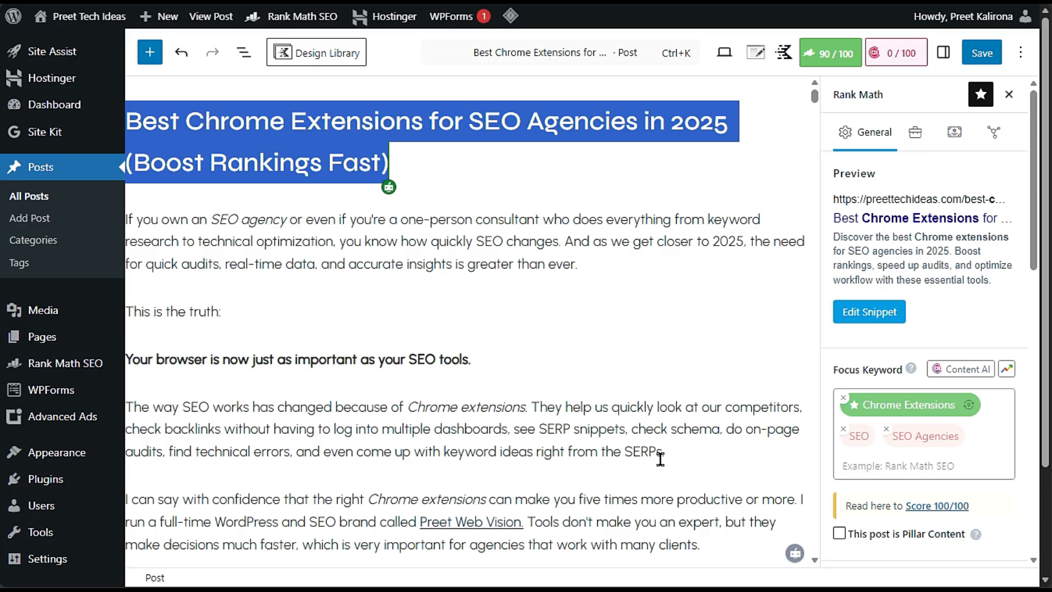
pyautogui.click(2, 250)
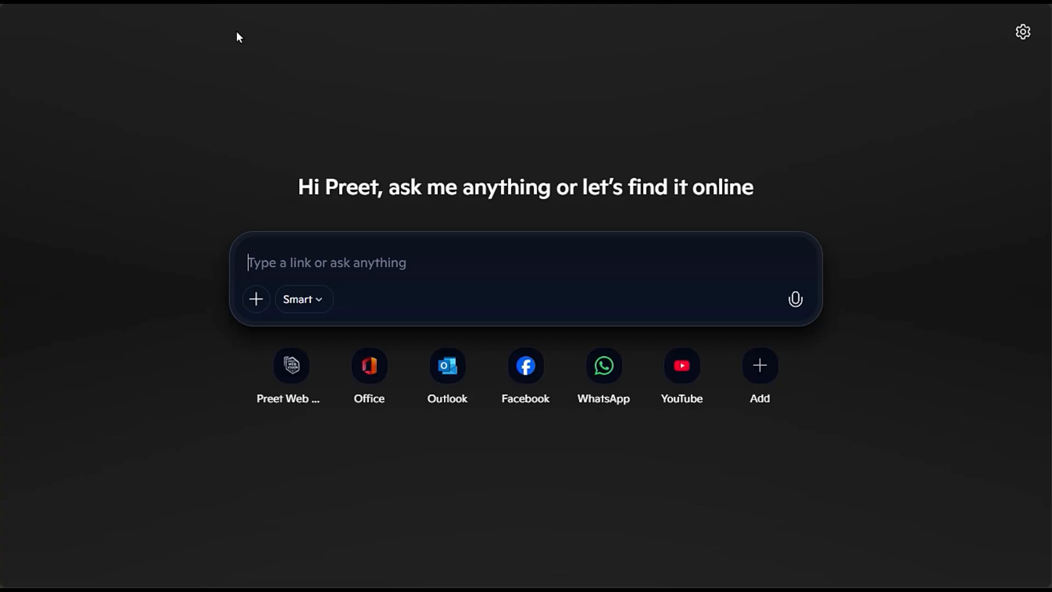
pyautogui.click(342, 254)
pyautogui.write('c')
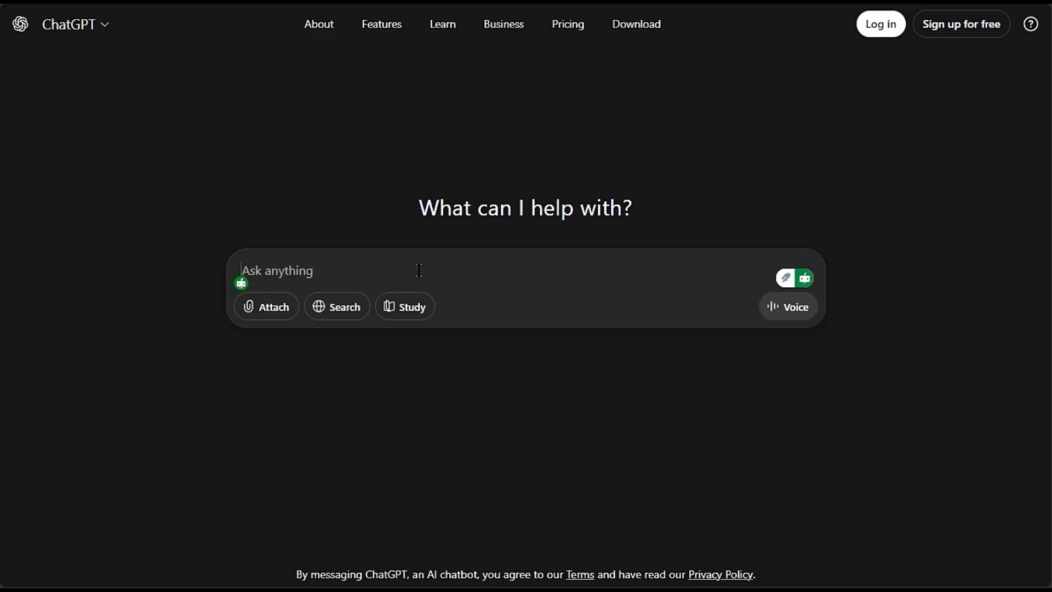
# - Begin a ChatGPT prompt with "please give me optimized title for my blog post -" followed by the copied post title
pyautogui.write('please give me optimized ')
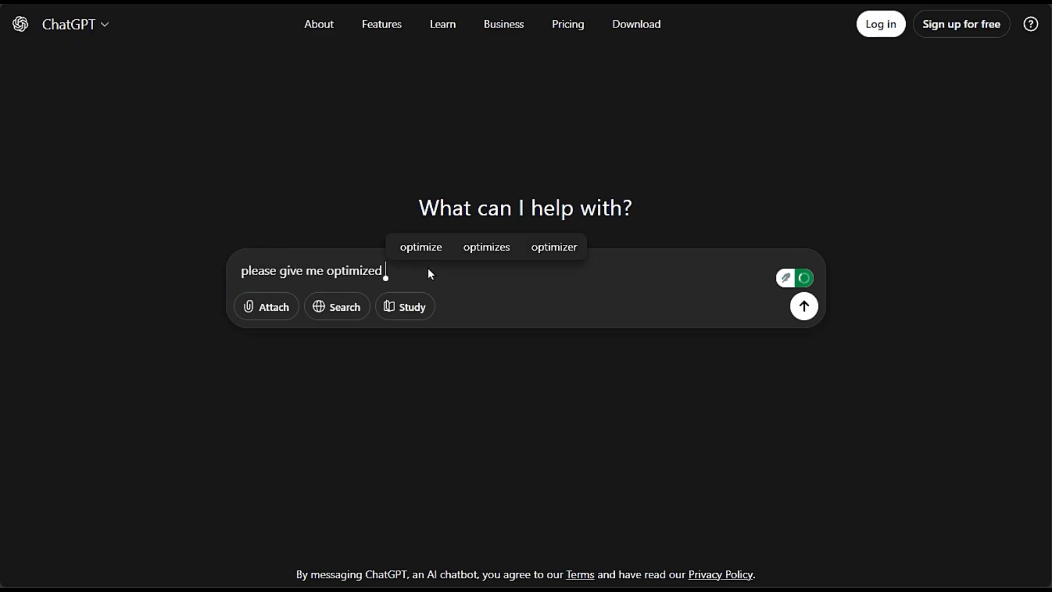
pyautogui.write('title for my')
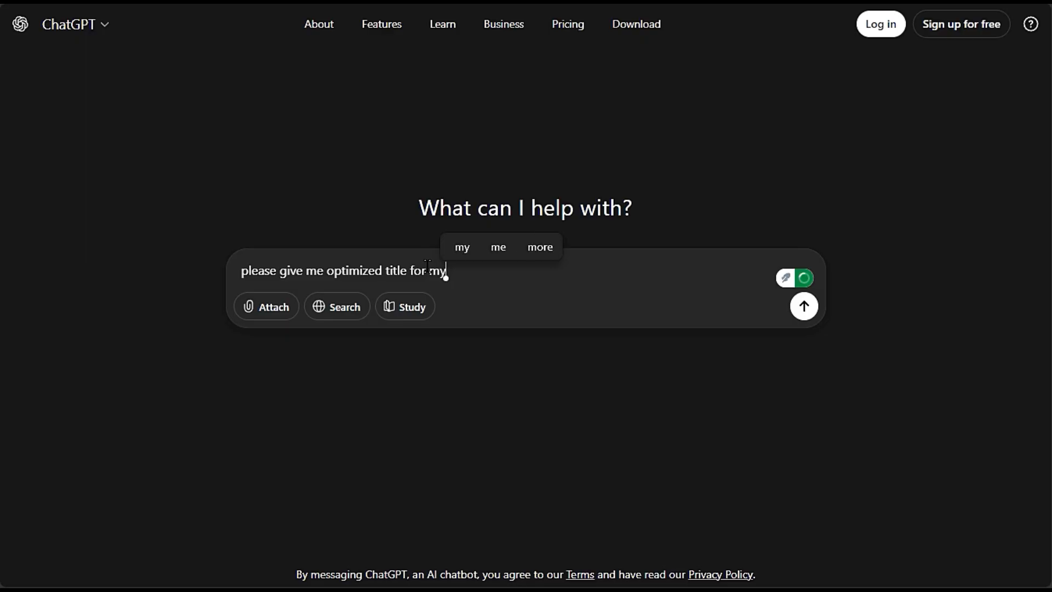
pyautogui.write(' blog post ')
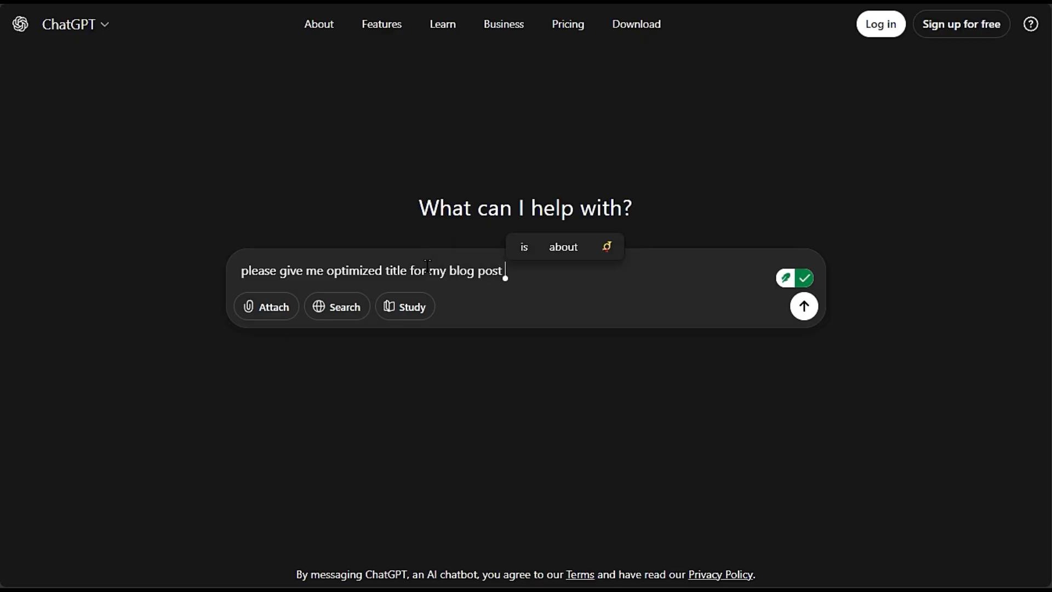
pyautogui.write('-')
pyautogui.hotkey('ctrl', 'v')
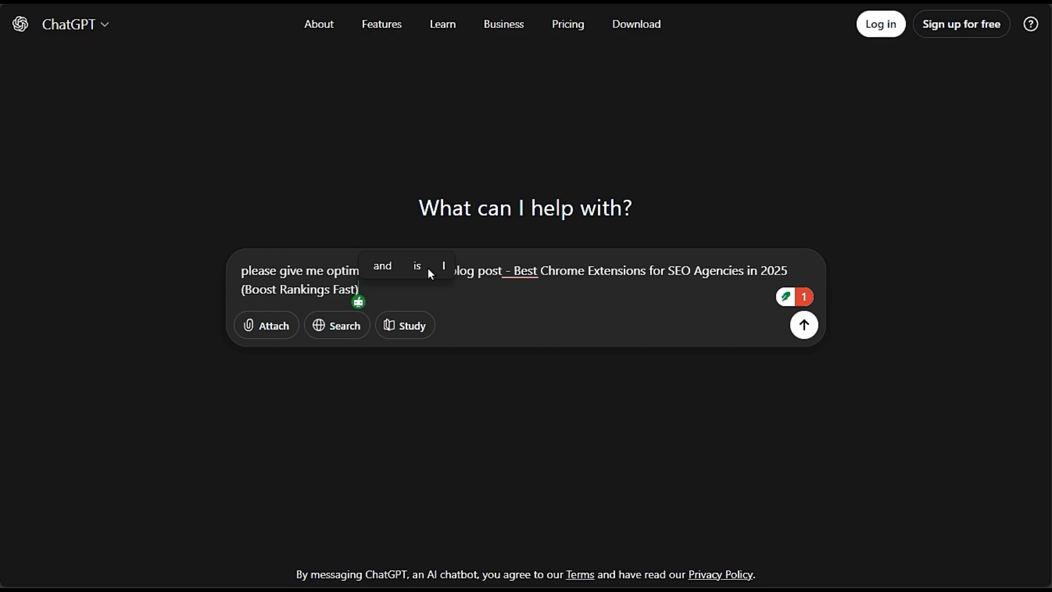
# - Complete the prompt with ", please provide me title based on google searches or inlude the main primary keywords" and send it
pyautogui.write(', p')
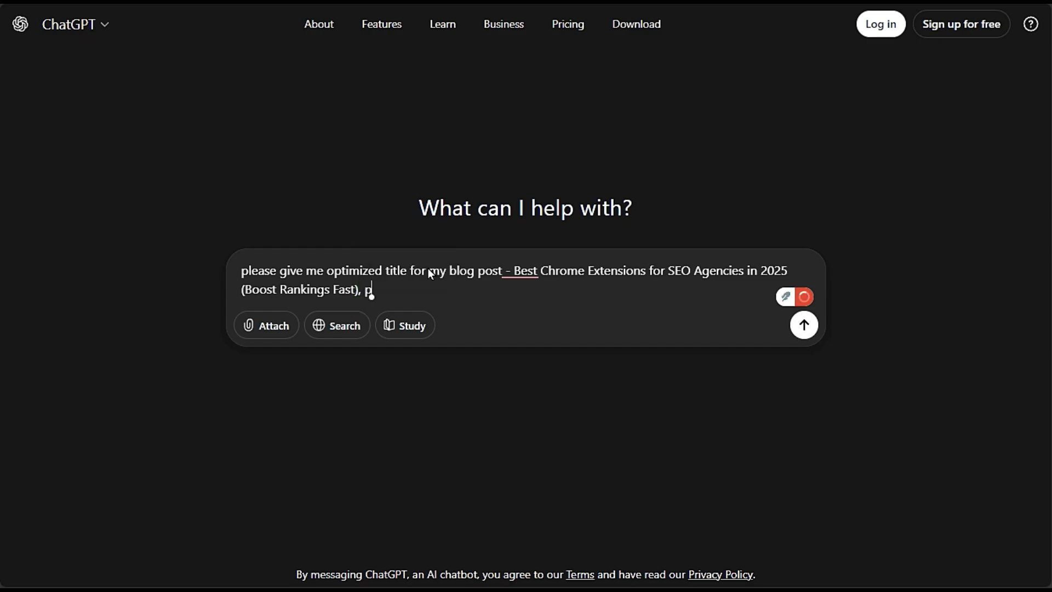
pyautogui.write('lease provide m')
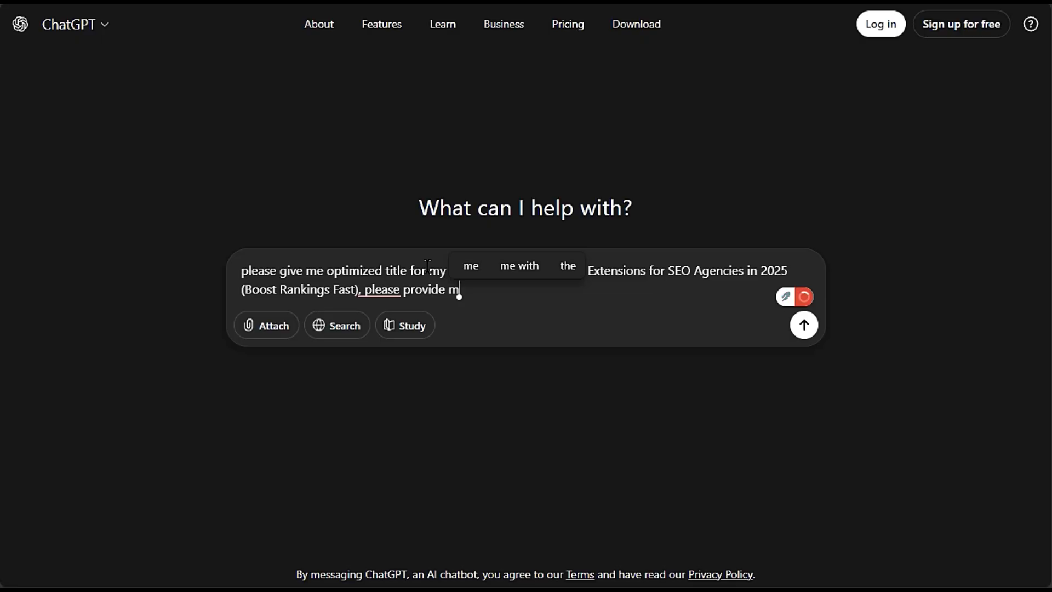
pyautogui.write('e title based on go')
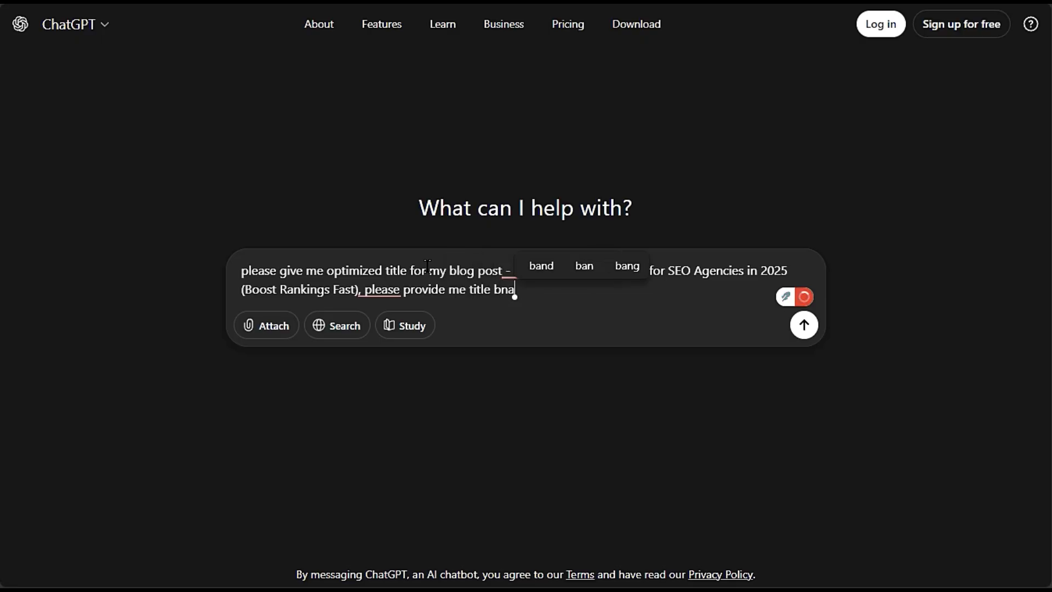
pyautogui.write('ogle searches or in')
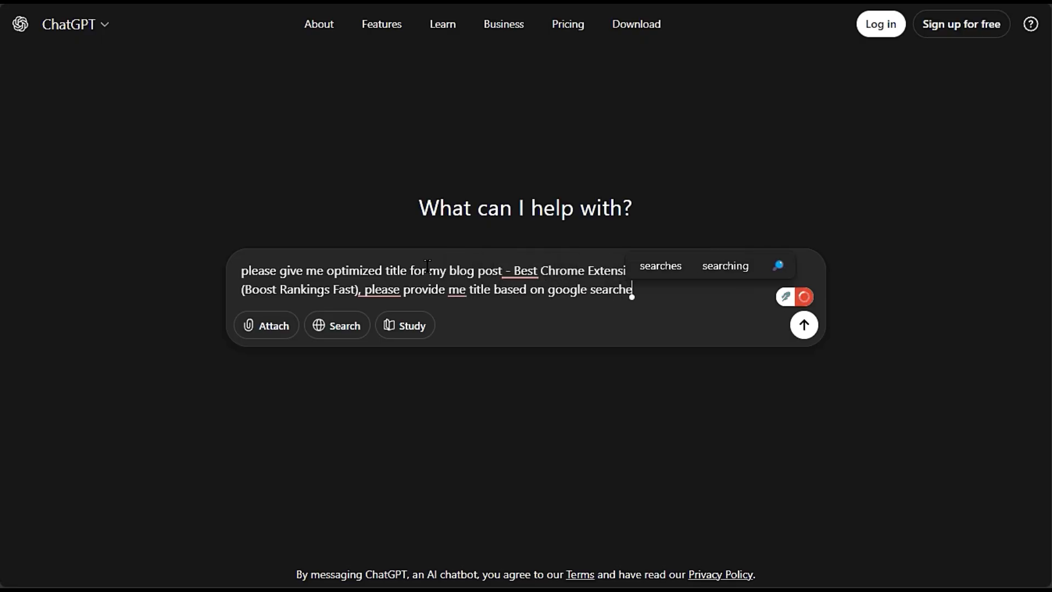
pyautogui.press('BackSpace')
pyautogui.press('BackSpace')
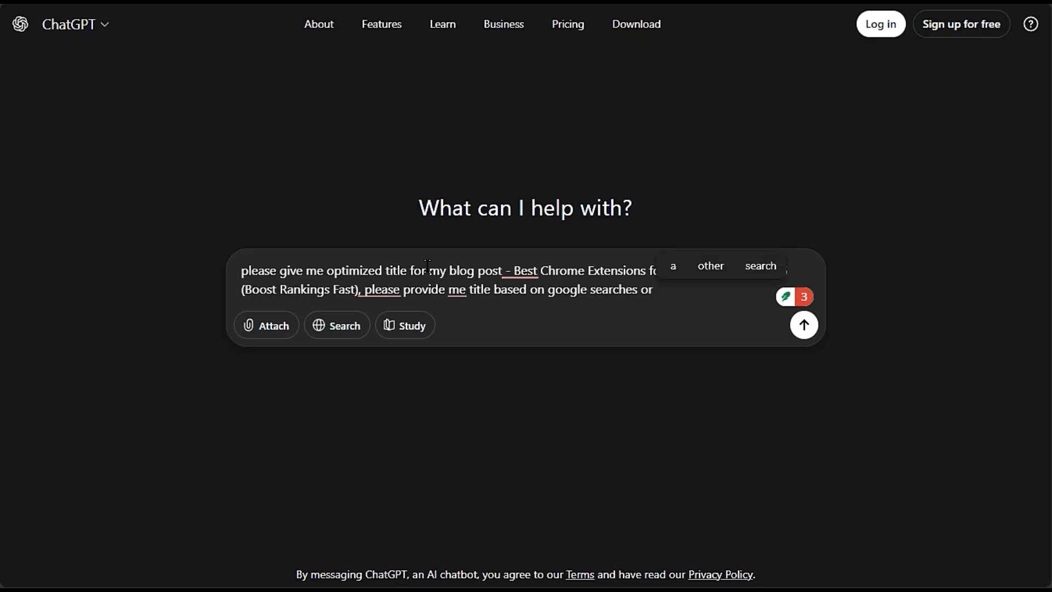
pyautogui.write('inlude the mai')
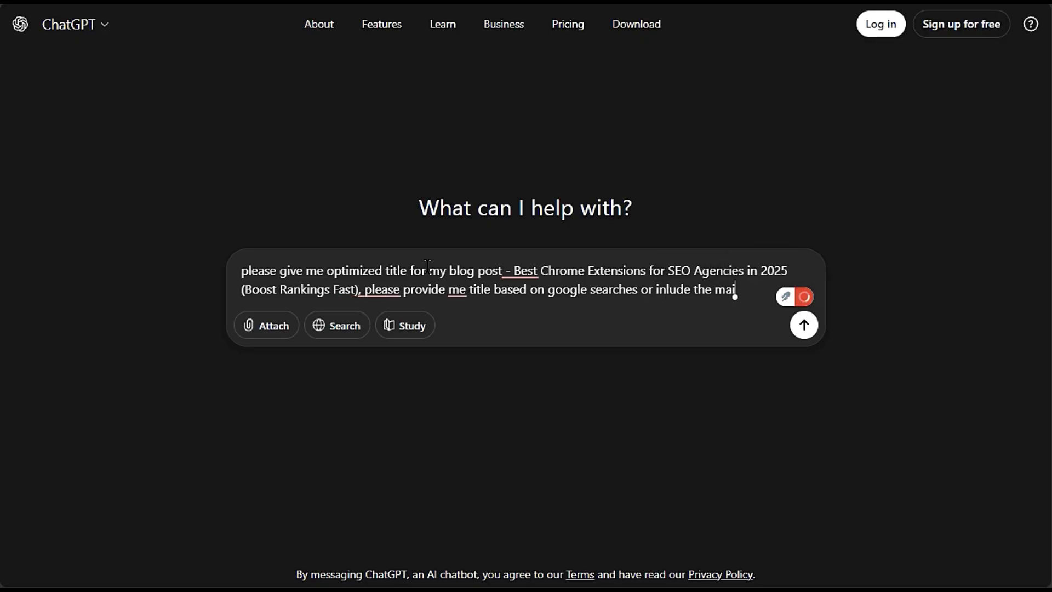
pyautogui.write('n primary keywords')
pyautogui.press('Return')
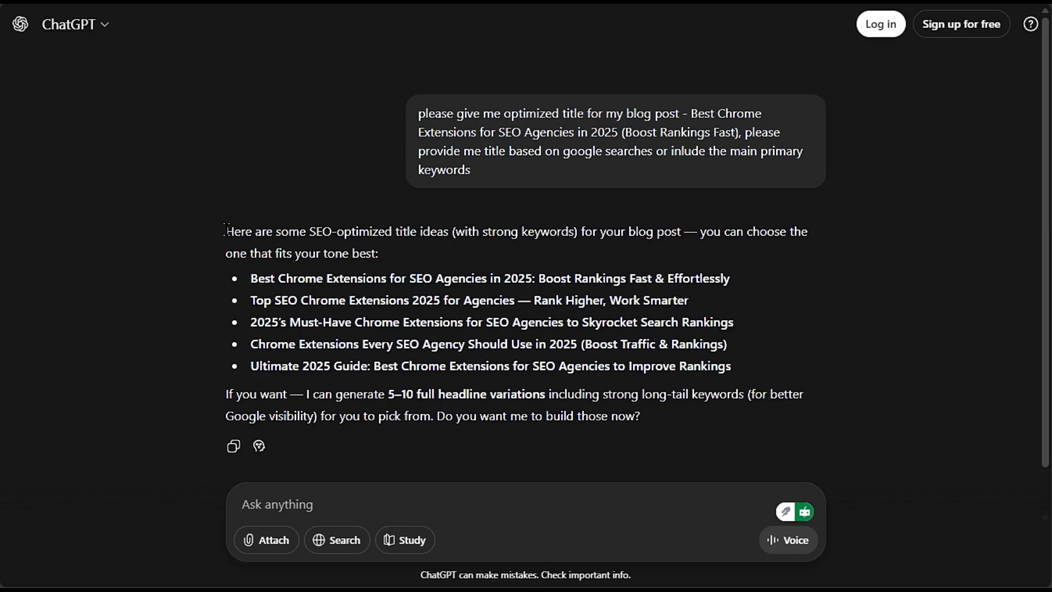
# - Review the suggested SEO-optimized titles against the prompt, comparing the first two title ideas
pyautogui.moveTo(224, 229); pyautogui.dragTo(578, 232)
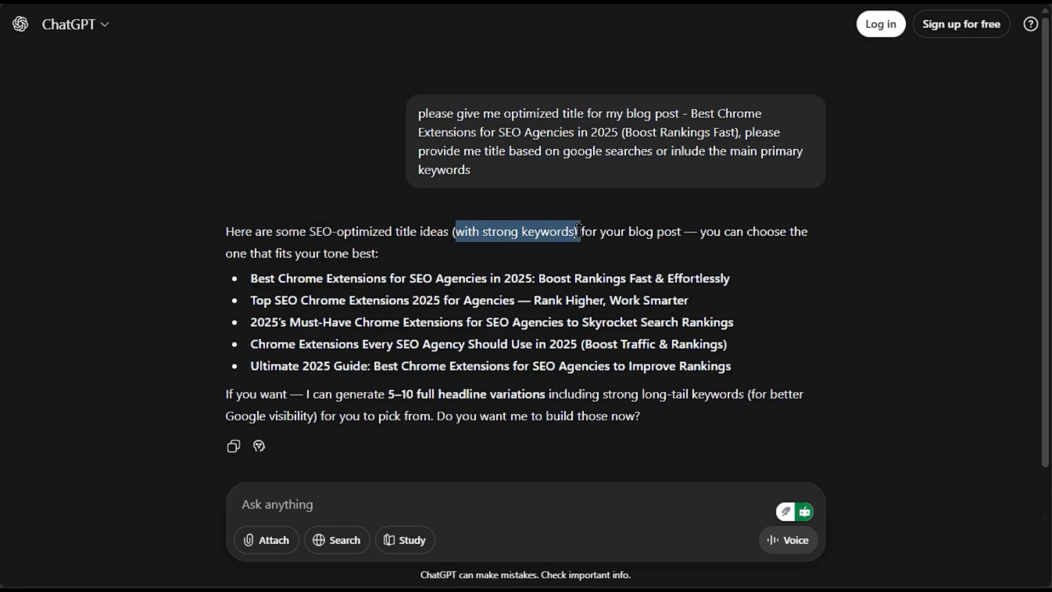
pyautogui.click(801, 154)
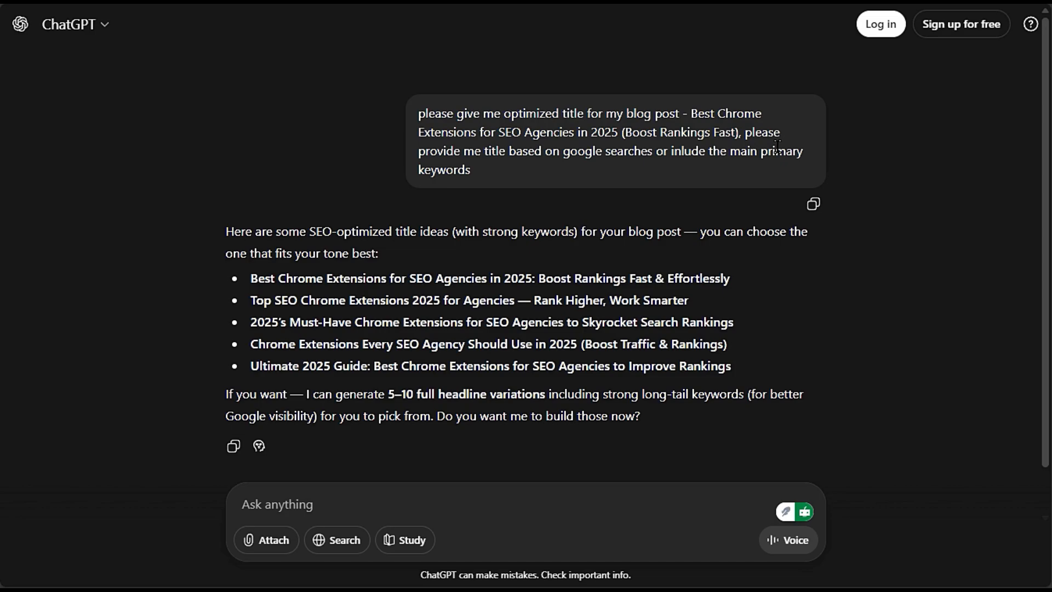
pyautogui.moveTo(485, 153); pyautogui.dragTo(764, 175)
pyautogui.click(763, 176)
pyautogui.moveTo(252, 287); pyautogui.dragTo(730, 281)
pyautogui.click(617, 340)
pyautogui.moveTo(251, 302); pyautogui.dragTo(720, 300)
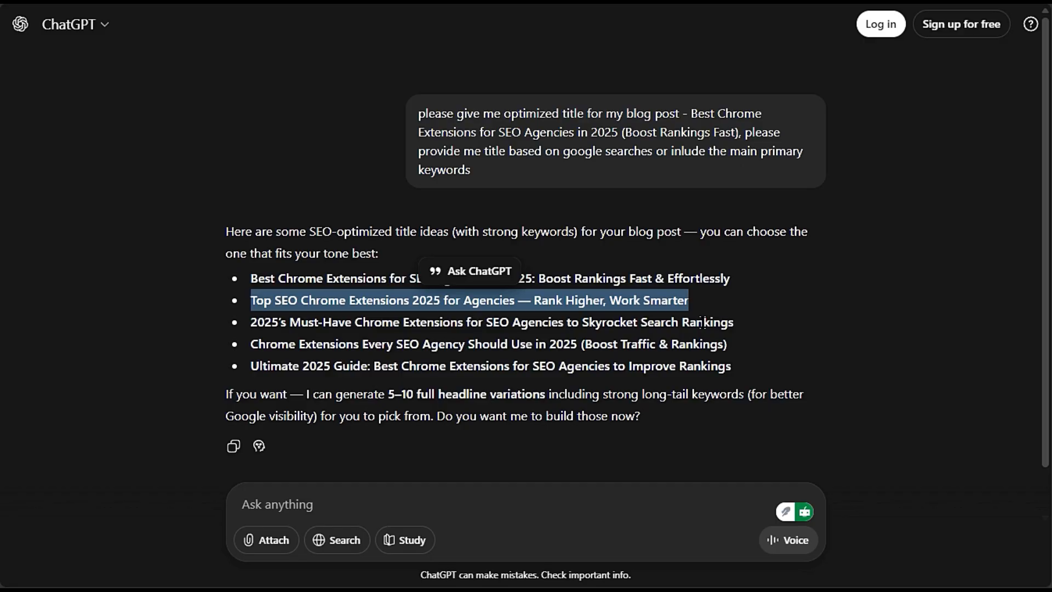
# - Switch back to the WordPress post editor and examine the post's title and its opening paragraph
pyautogui.moveTo(3, 99)
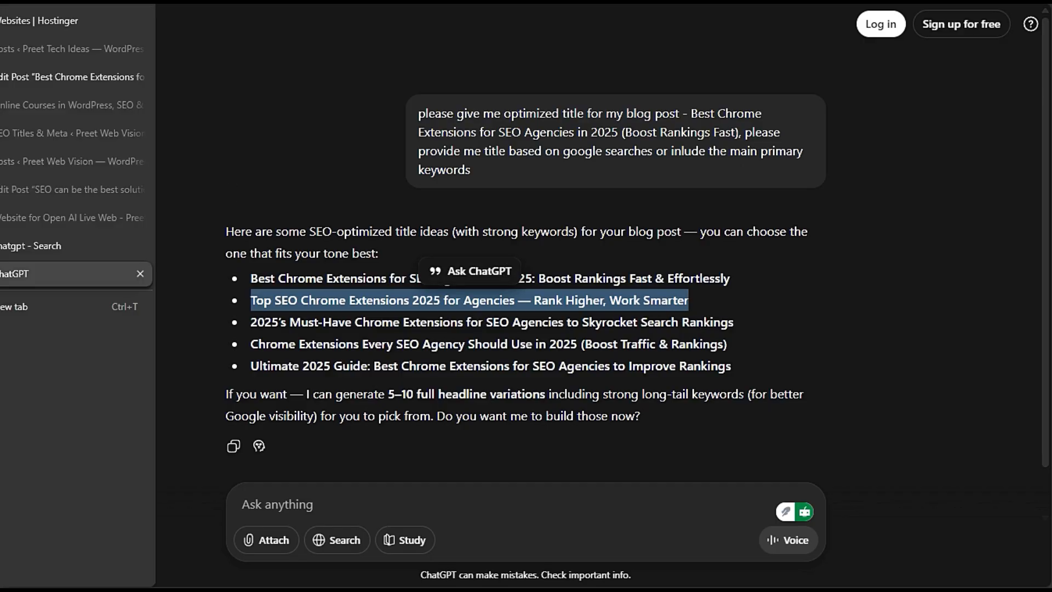
pyautogui.click(15, 78)
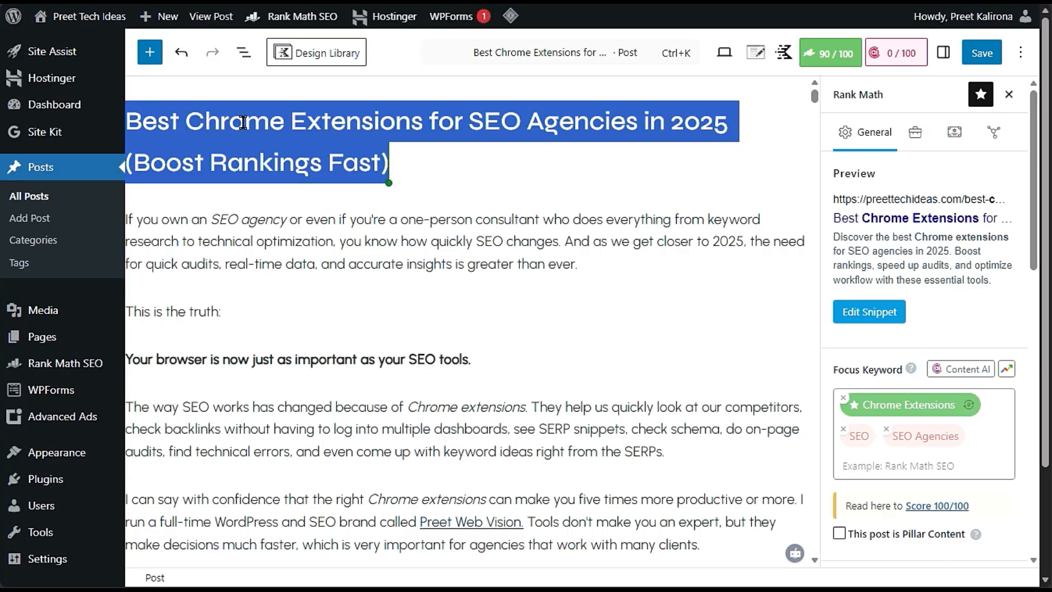
pyautogui.click(244, 122)
pyautogui.click(503, 241)
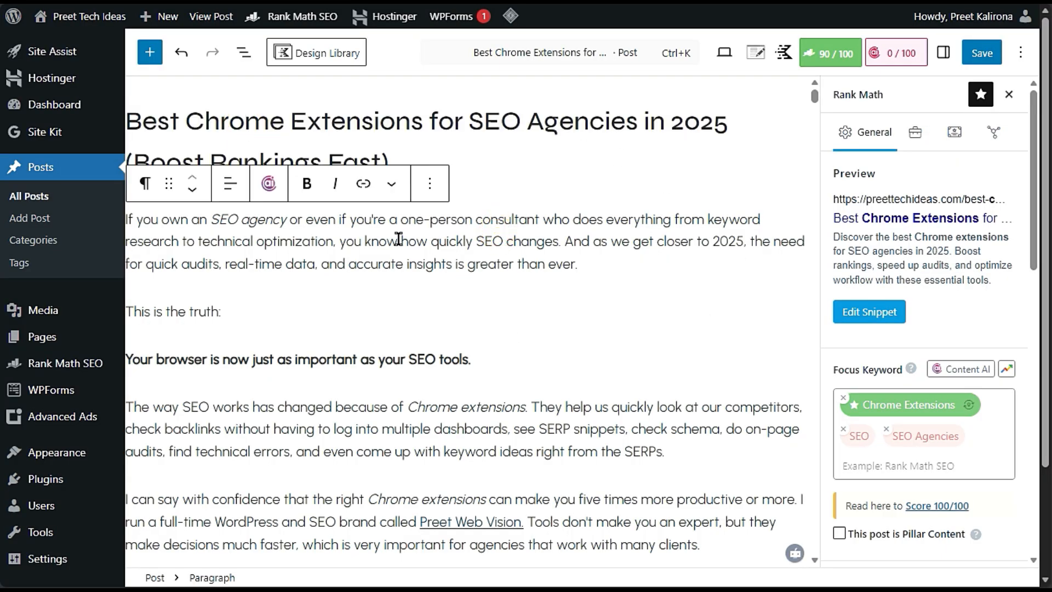
pyautogui.moveTo(578, 264); pyautogui.dragTo(121, 225)
pyautogui.click(303, 221)
pyautogui.moveTo(593, 264); pyautogui.dragTo(131, 222)
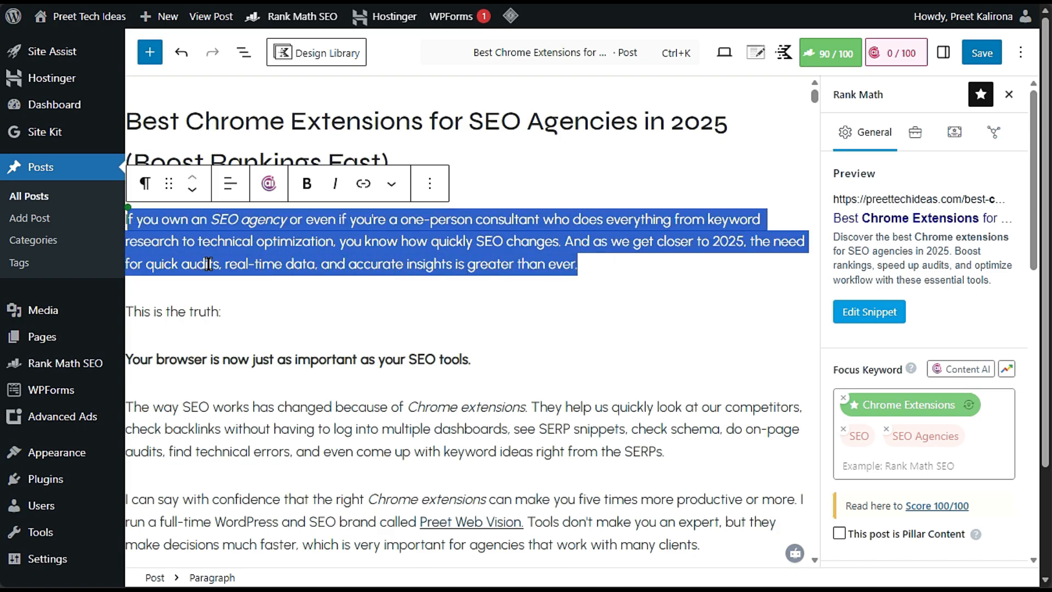
pyautogui.click(268, 248)
pyautogui.moveTo(581, 264); pyautogui.dragTo(17, 217)
pyautogui.click(303, 243)
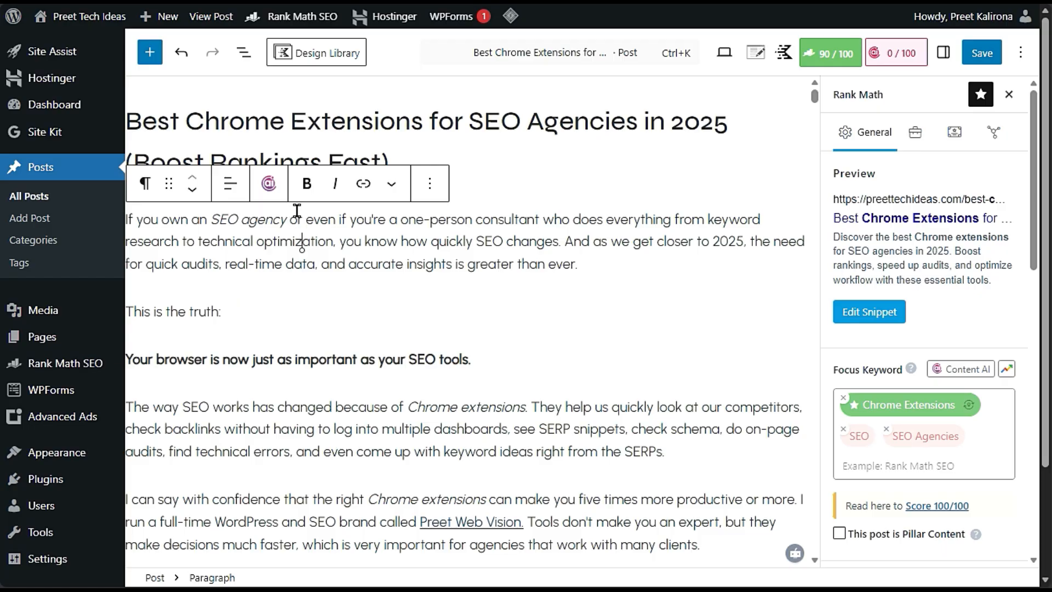
pyautogui.tripleClick(301, 242)
pyautogui.click(301, 242)
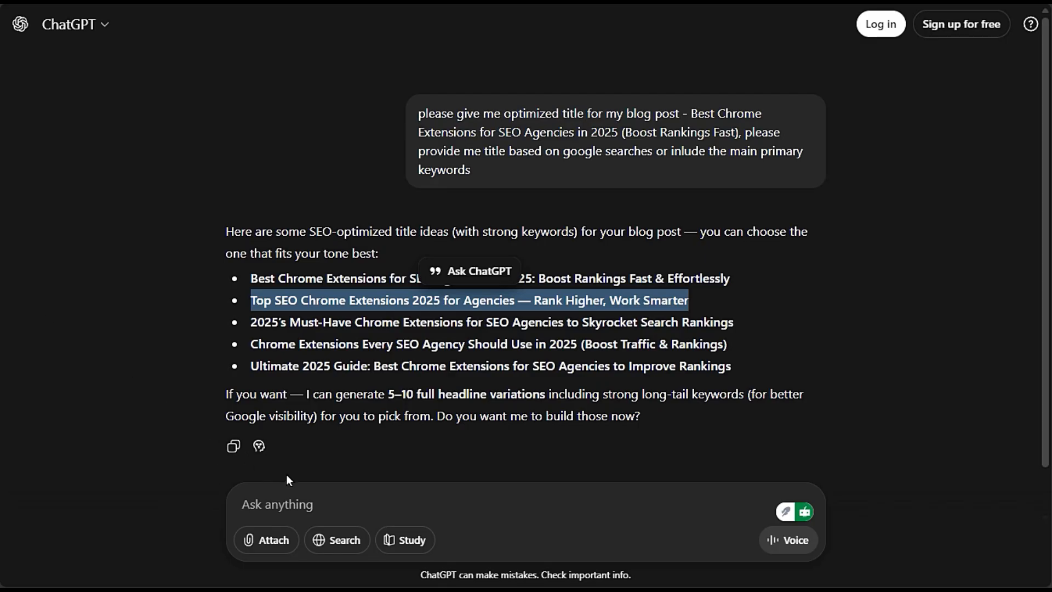
# - Check ChatGPT briefly, return to the WordPress post and read through its introductory paragraphs around the bold line
pyautogui.click(327, 495)
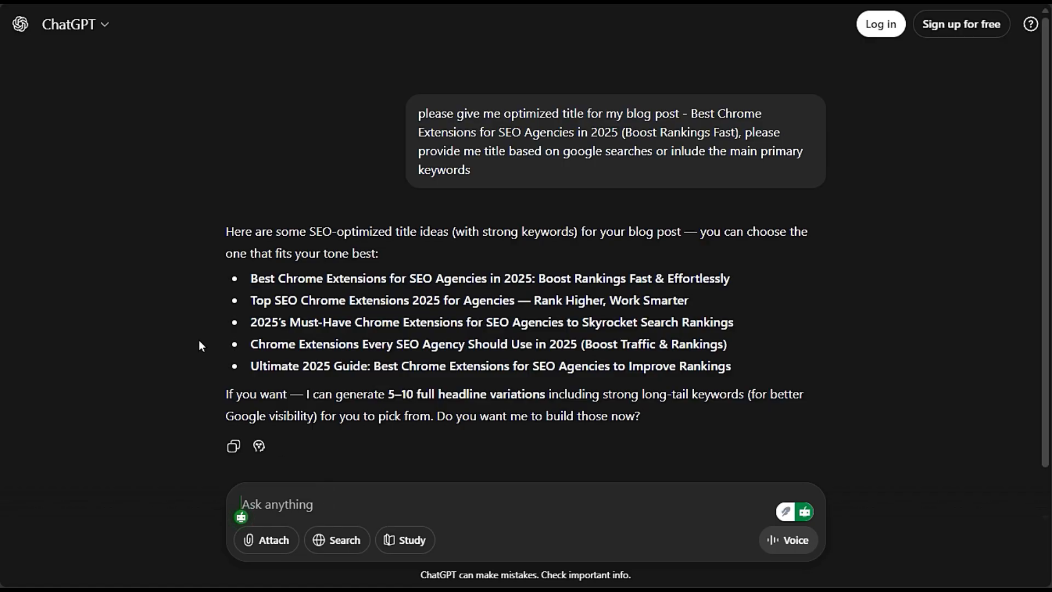
pyautogui.click(32, 78)
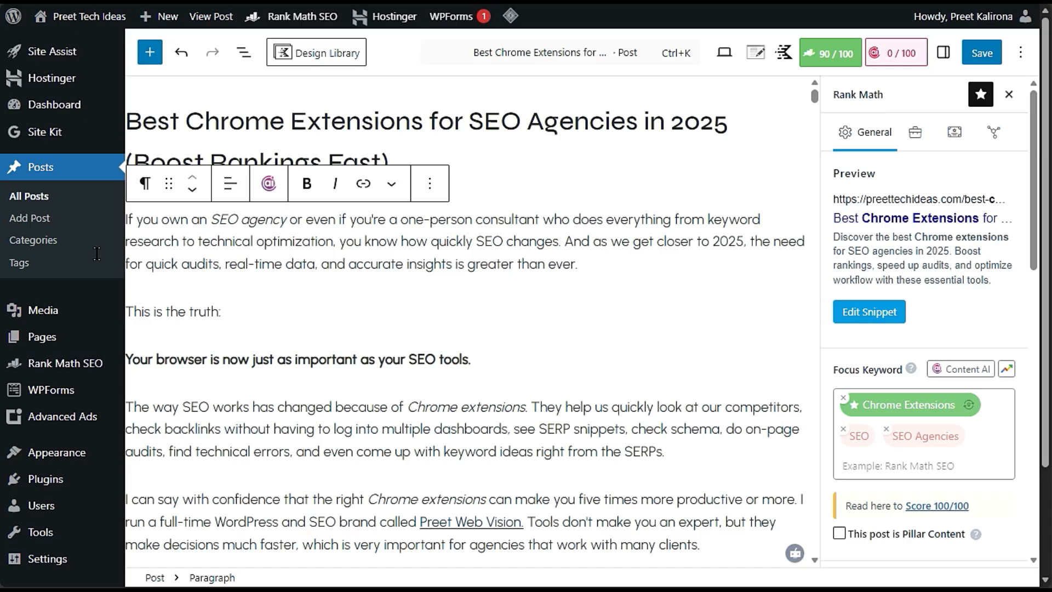
pyautogui.moveTo(2, 247)
pyautogui.tripleClick(282, 358)
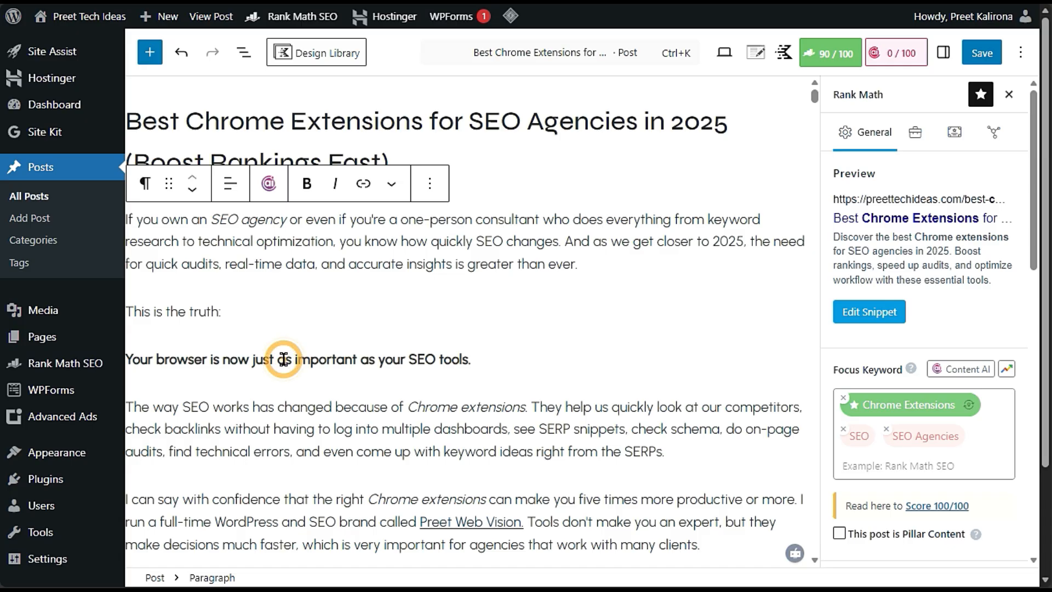
pyautogui.scroll(-3, 366, 359)
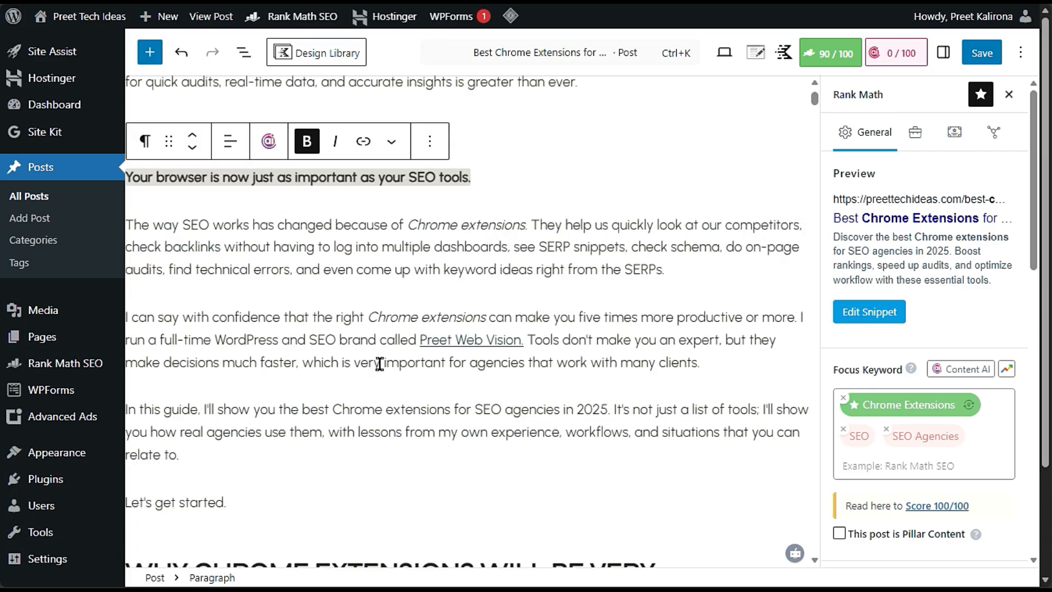
pyautogui.scroll(3, 382, 382)
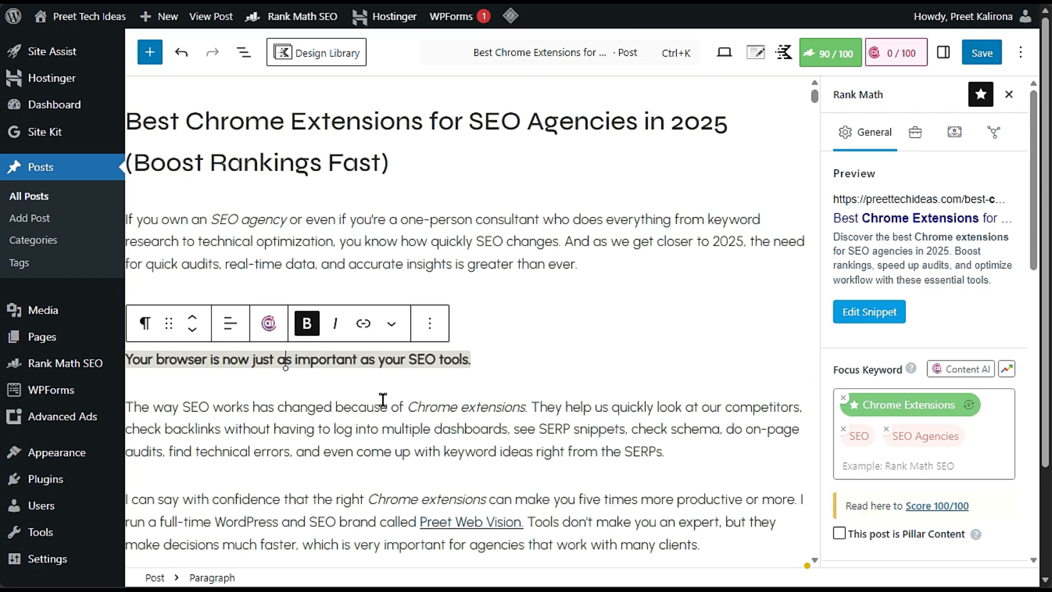
pyautogui.scroll(-3, 382, 399)
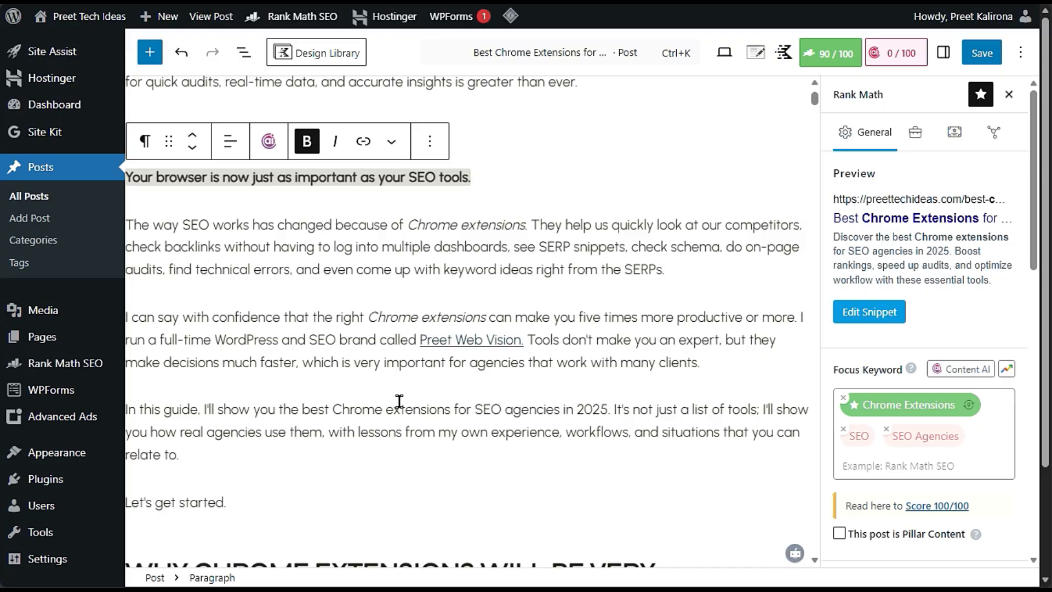
pyautogui.scroll(3, 399, 402)
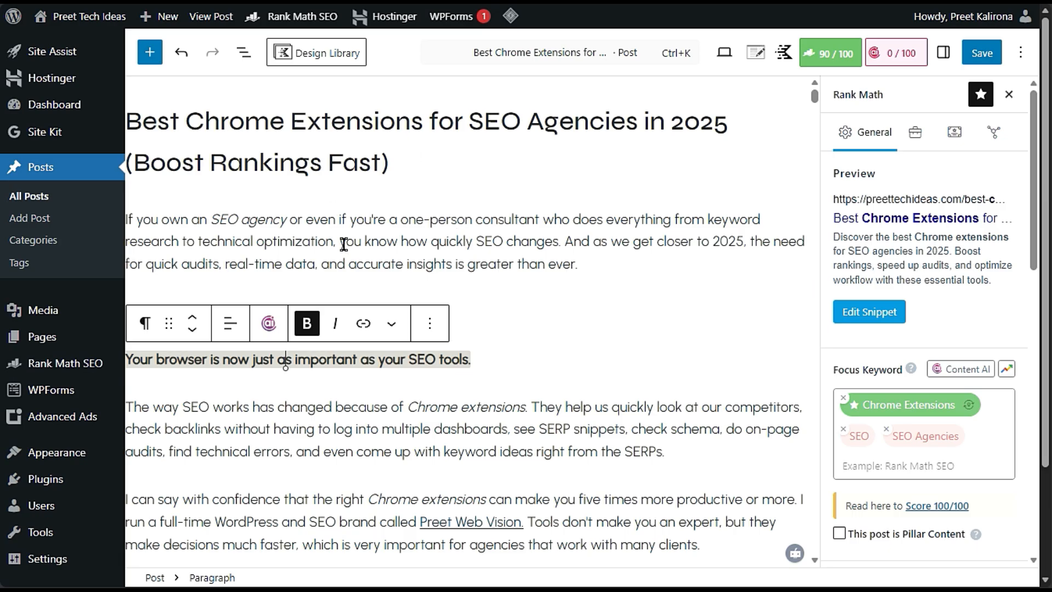
# - Transform the bold paragraph "Your browser is now just as important as your SEO tools." into an H2 heading
pyautogui.click(527, 256)
pyautogui.click(337, 359)
pyautogui.click(144, 327)
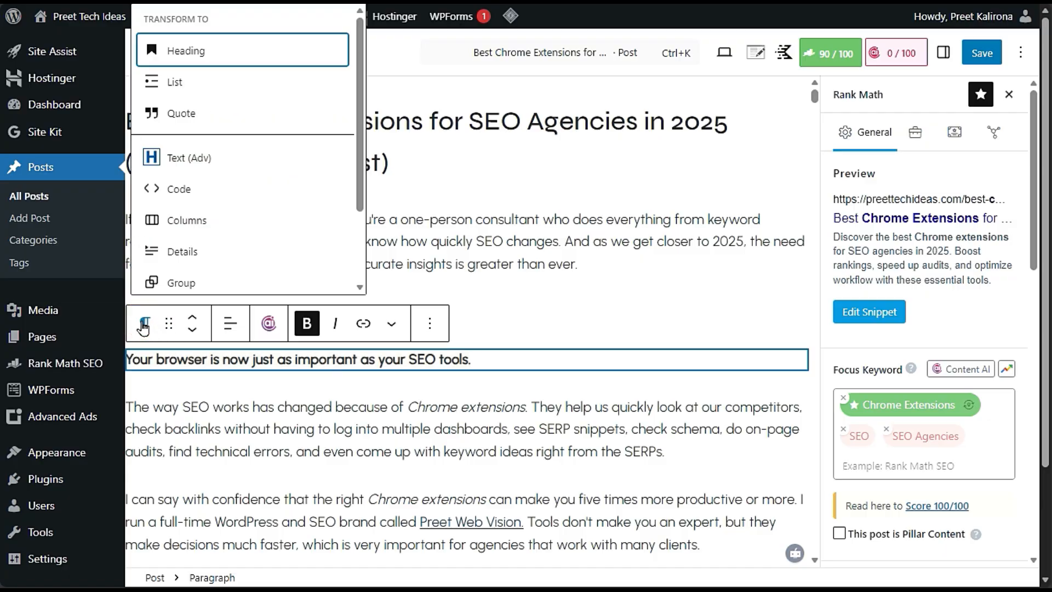
pyautogui.click(188, 50)
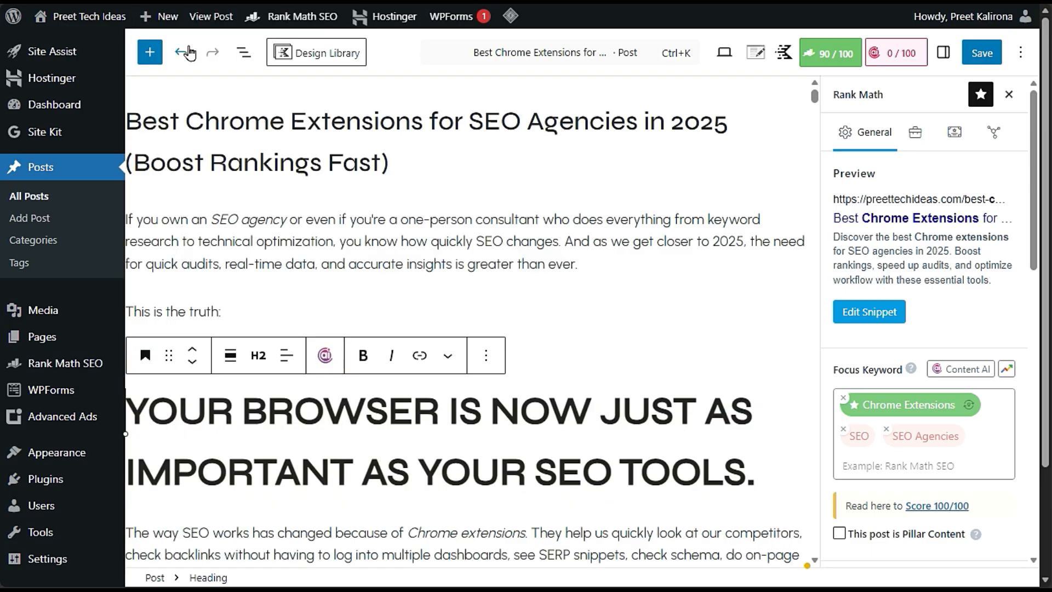
# - Review the new heading and the paragraphs that follow it down to the next section heading
pyautogui.scroll(-3, 411, 443)
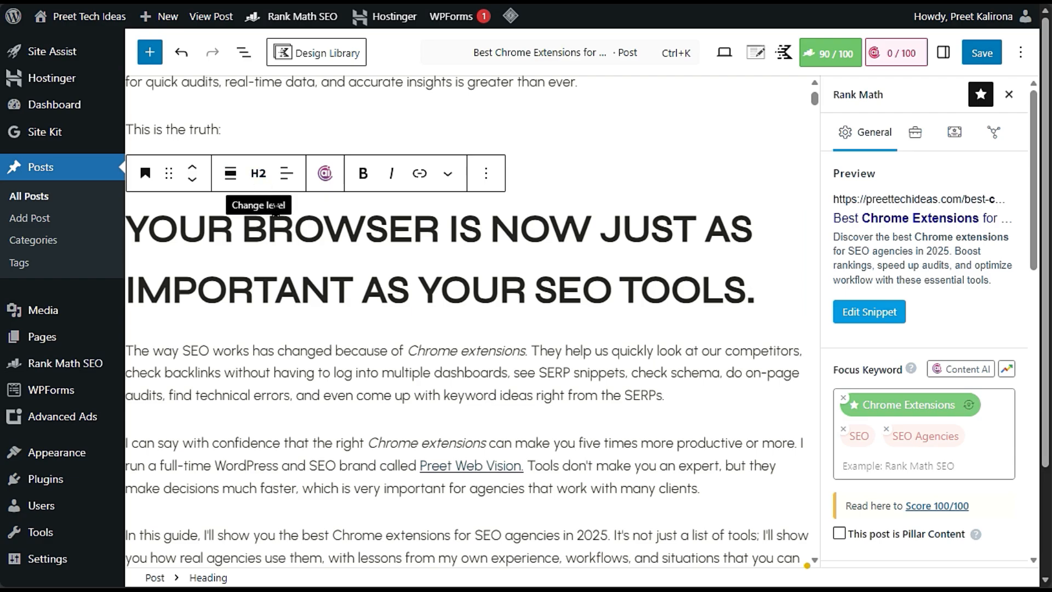
pyautogui.scroll(-3, 275, 210)
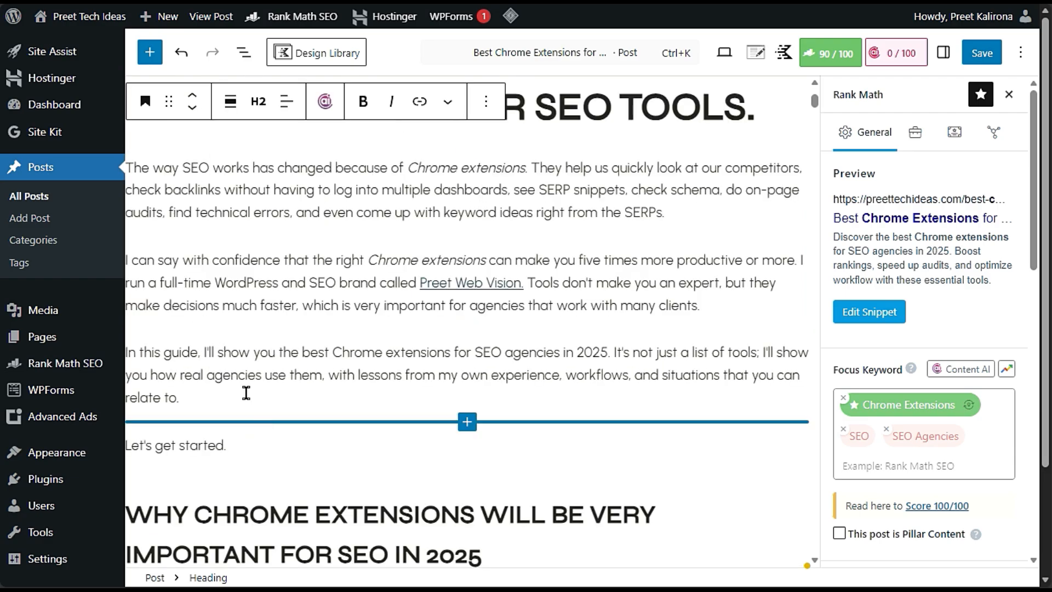
pyautogui.moveTo(238, 395); pyautogui.dragTo(134, 159)
pyautogui.click(250, 187)
pyautogui.scroll(6, 252, 185)
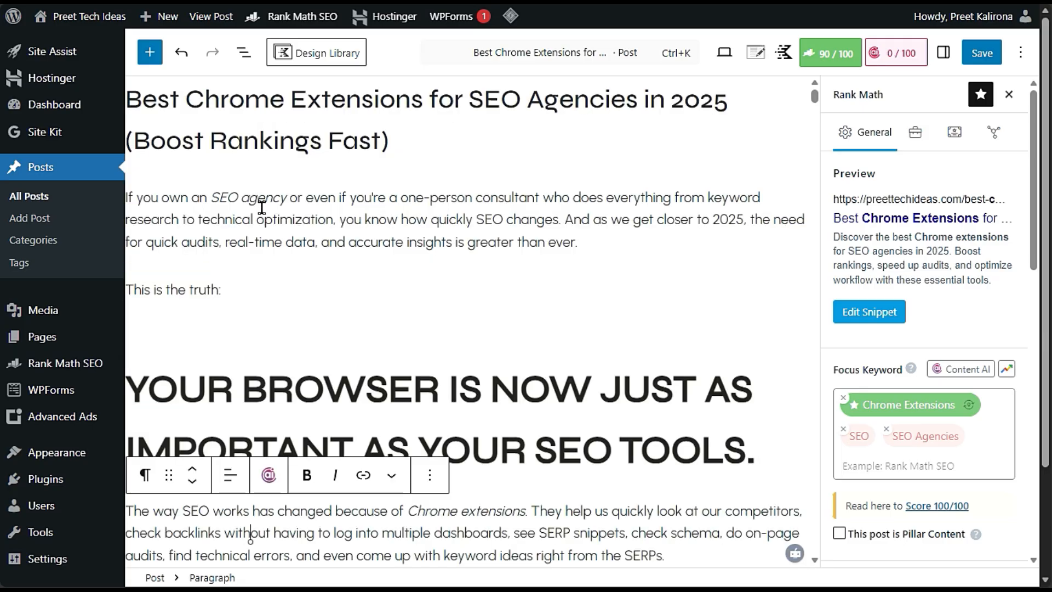
pyautogui.scroll(-3, 261, 203)
pyautogui.click(400, 365)
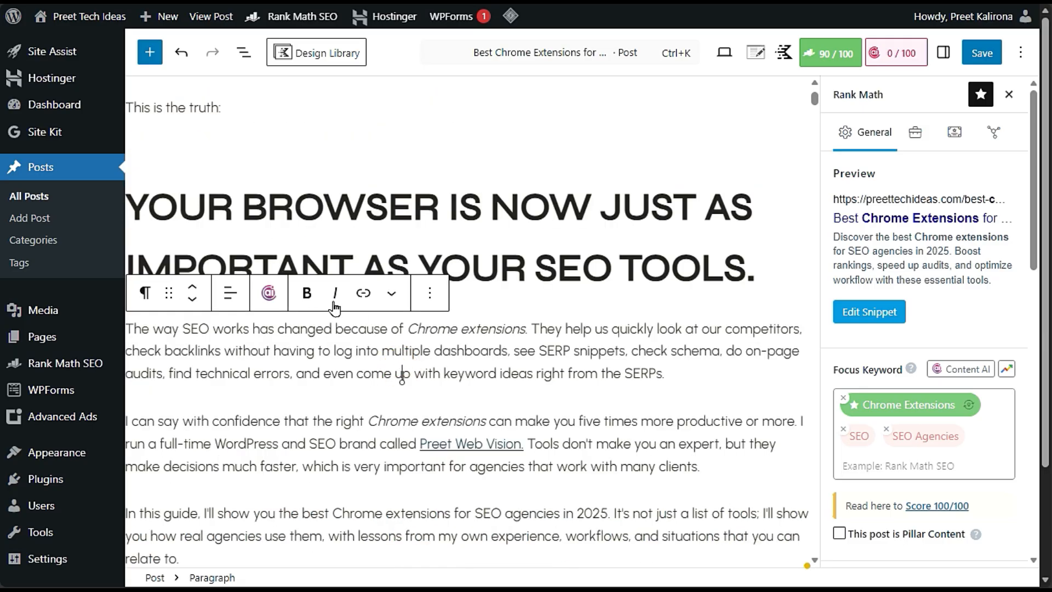
# - Switch to ChatGPT and send the follow-up prompt "also provide me best keywords to include in the post."
pyautogui.moveTo(4, 219)
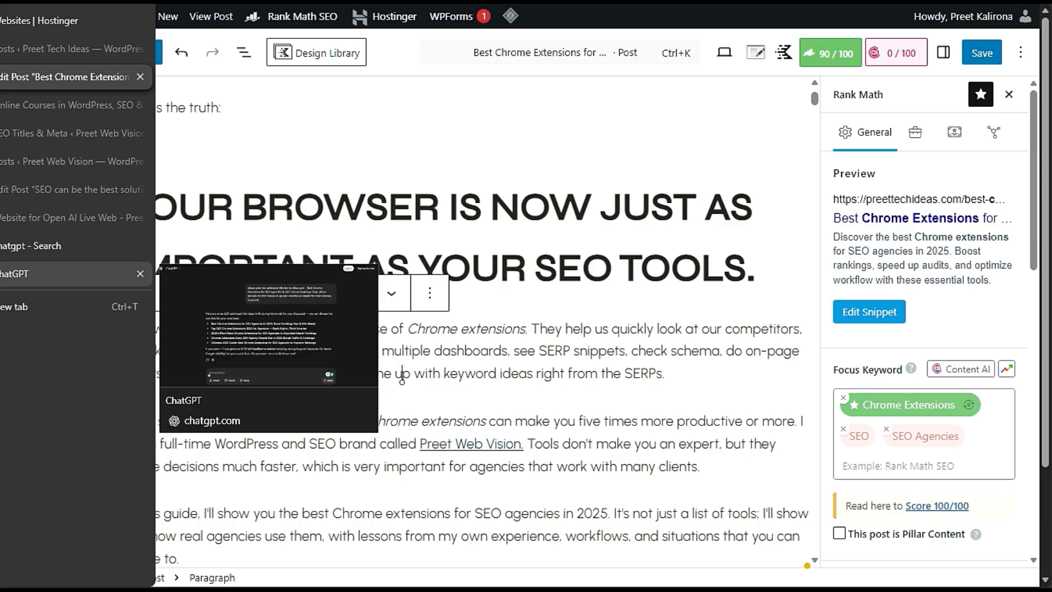
pyautogui.click(65, 274)
pyautogui.click(397, 509)
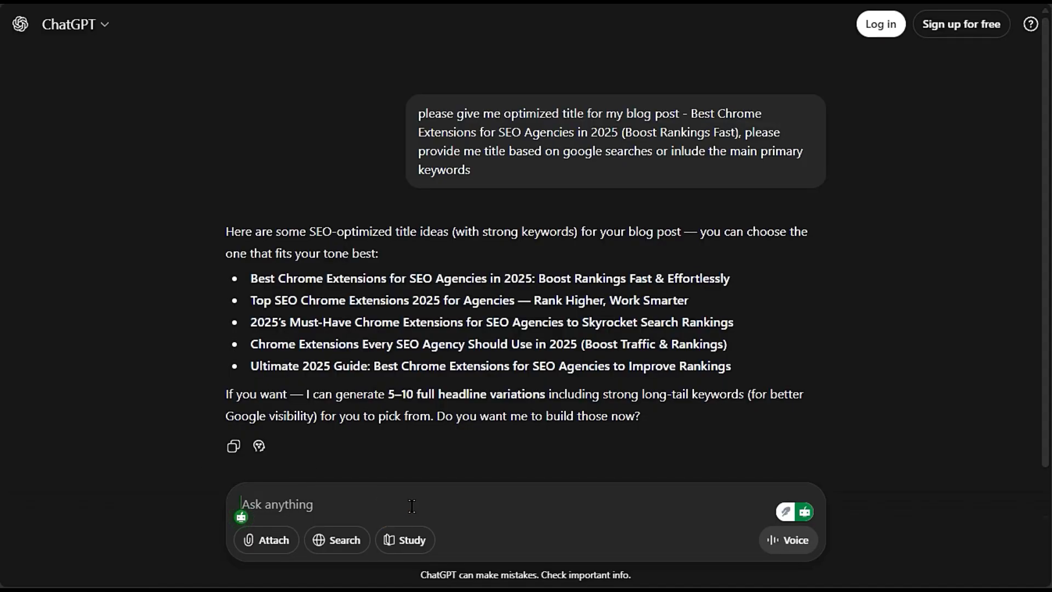
pyautogui.write('also provide me best keywords to include in post')
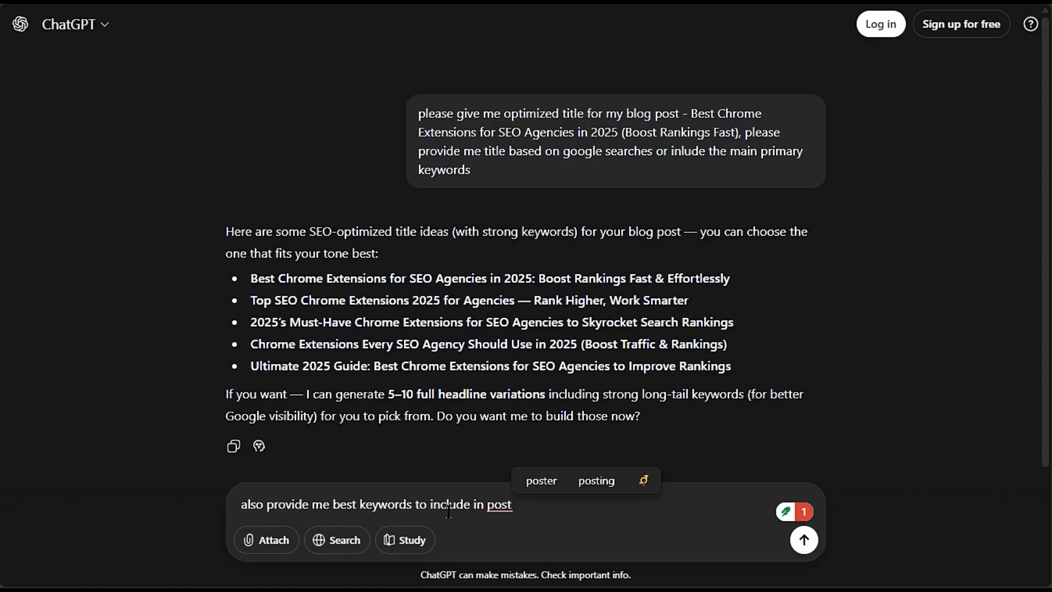
pyautogui.moveTo(492, 511)
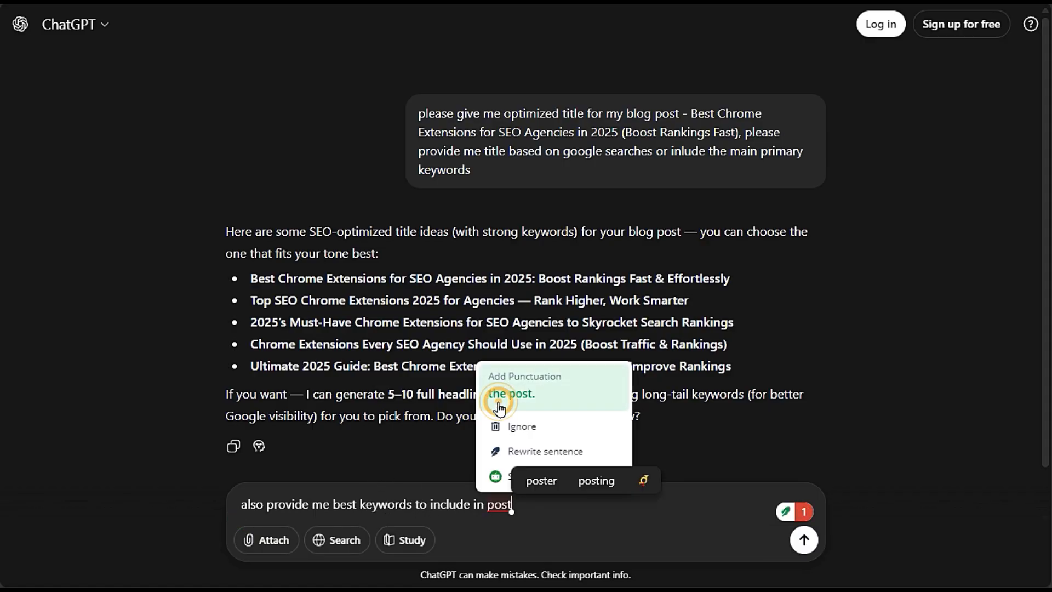
pyautogui.click(446, 393)
pyautogui.click(804, 539)
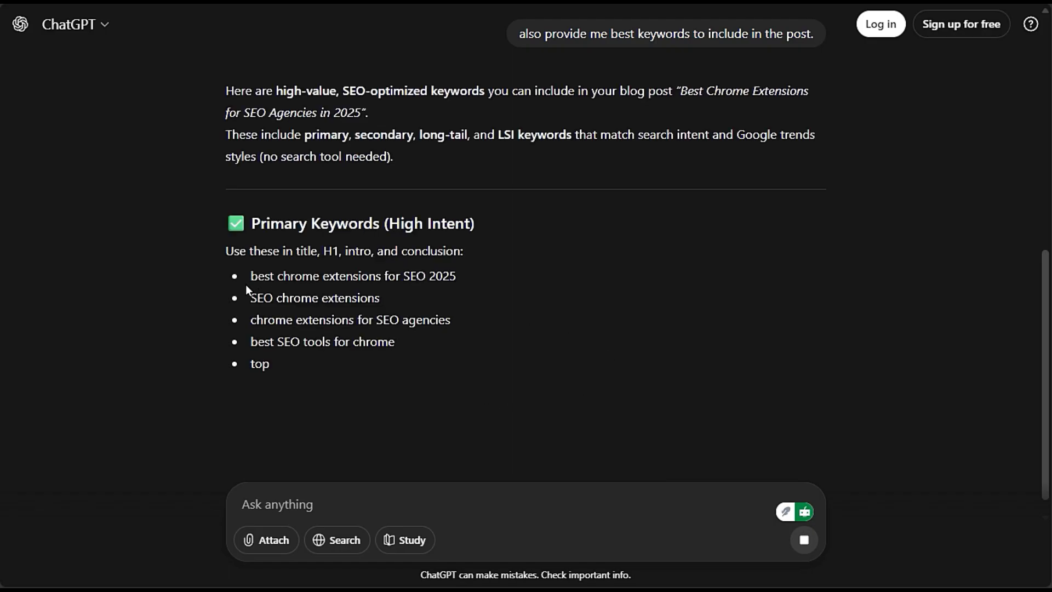
# - Review the suggested primary keywords in ChatGPT and return to the WordPress post
pyautogui.moveTo(248, 273); pyautogui.dragTo(412, 358)
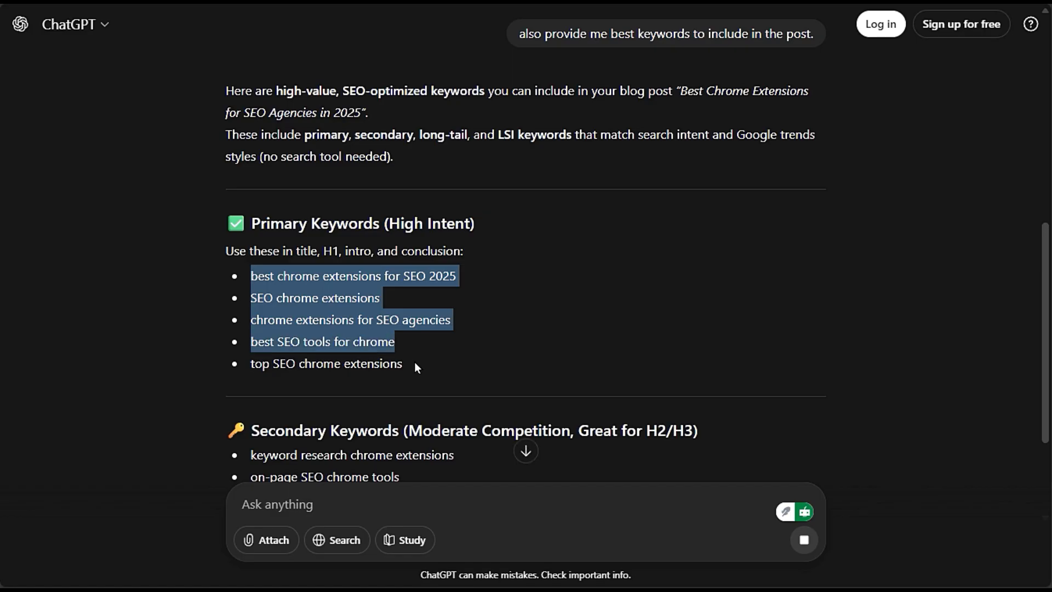
pyautogui.click(487, 308)
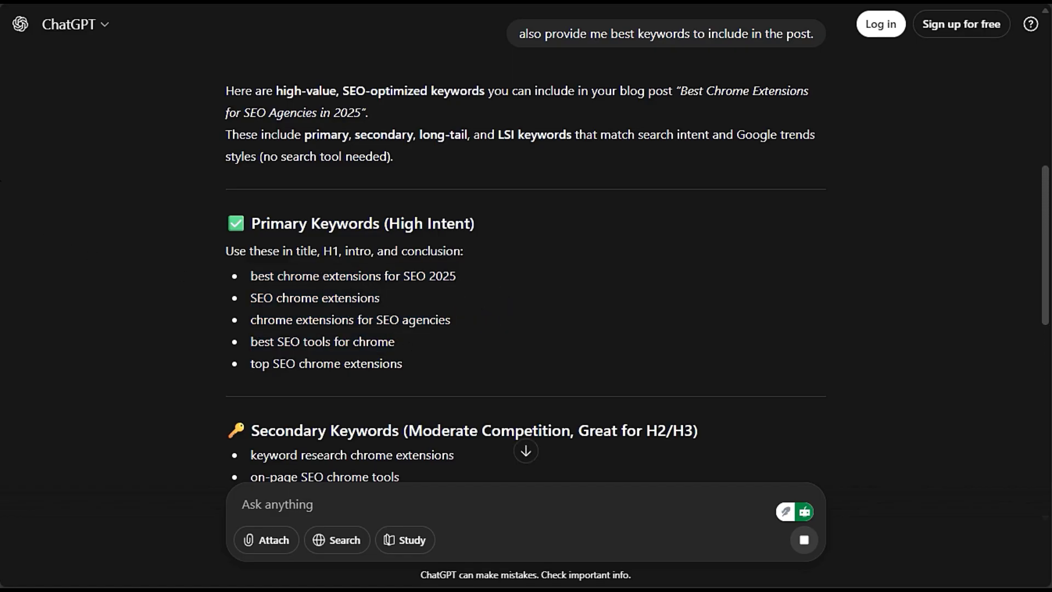
pyautogui.click(65, 81)
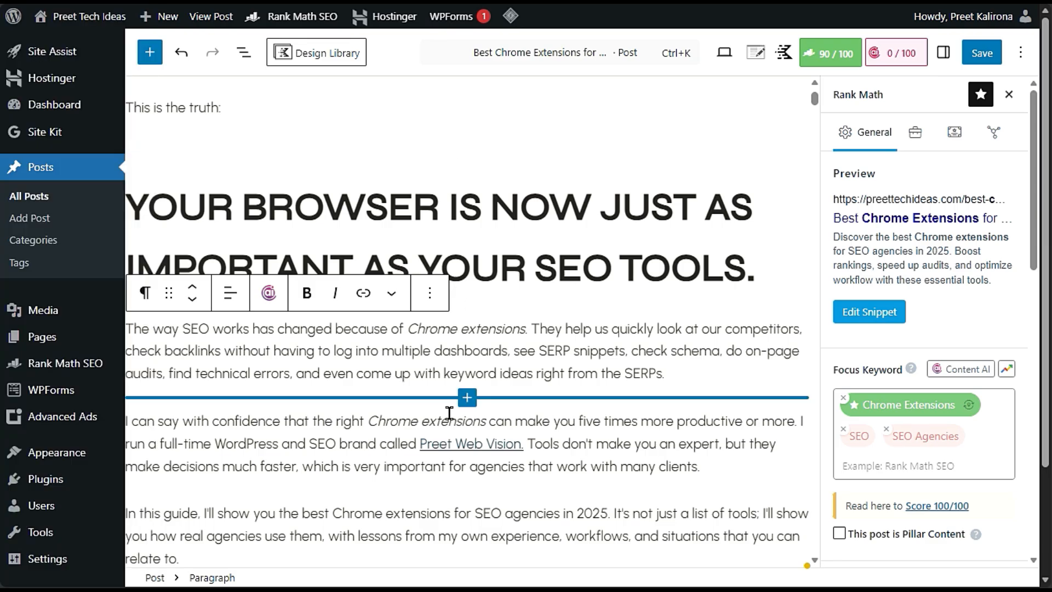
# - Check the heading level of "Why Chrome extensions will be very important for SEO in 2025" and the format of its first numbered subpoint
pyautogui.scroll(-3, 451, 410)
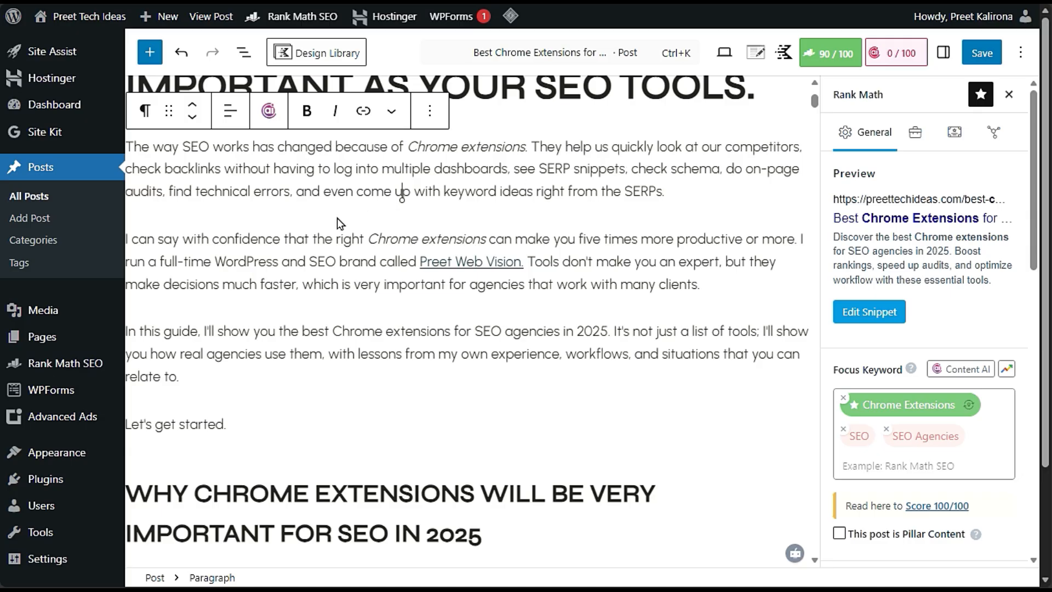
pyautogui.scroll(-3, 252, 296)
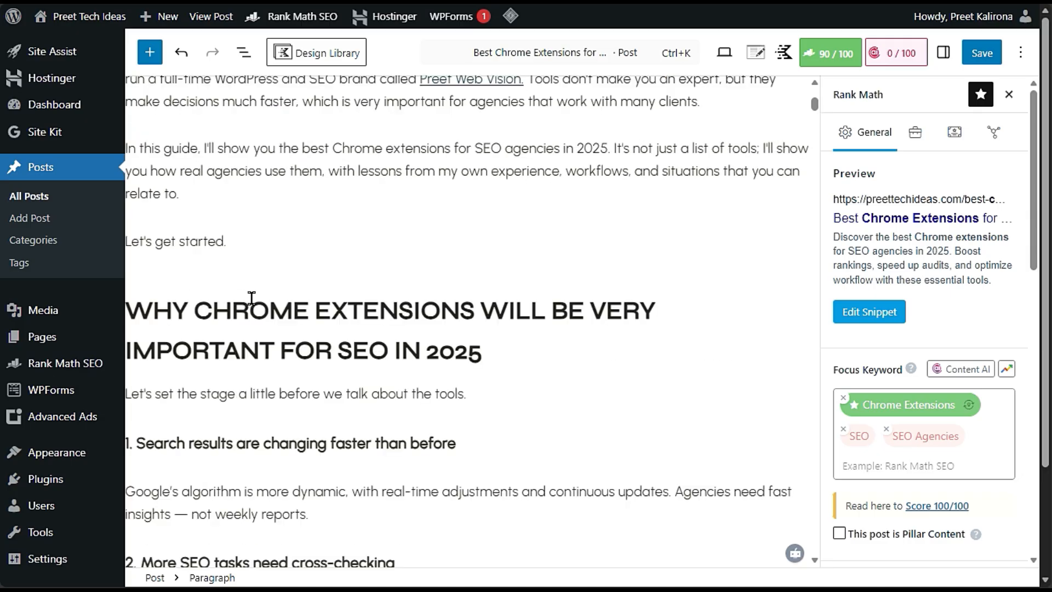
pyautogui.click(345, 331)
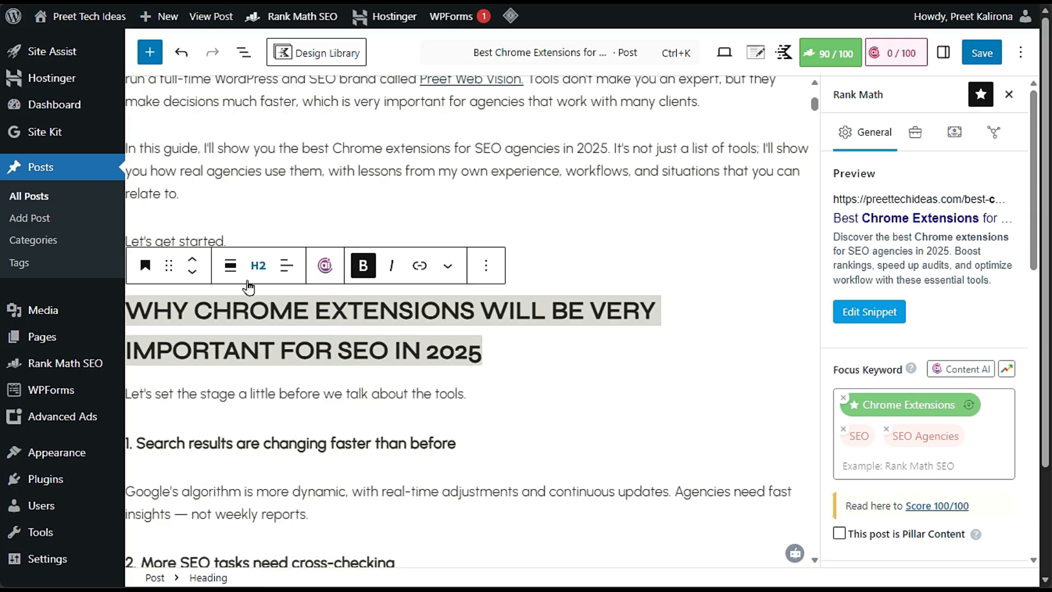
pyautogui.scroll(-9, 258, 323)
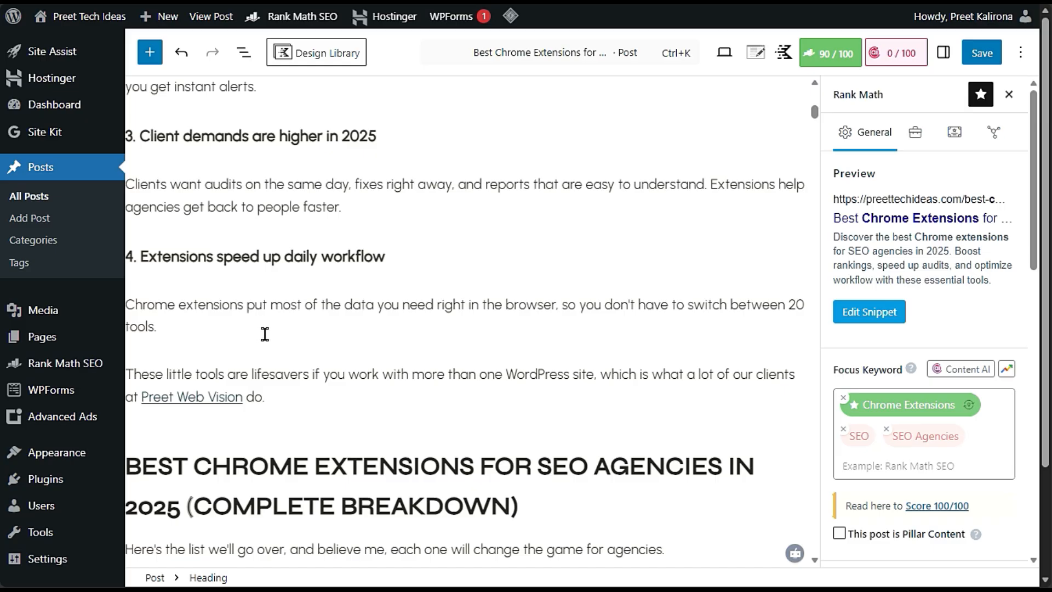
pyautogui.scroll(6, 258, 324)
pyautogui.click(279, 261)
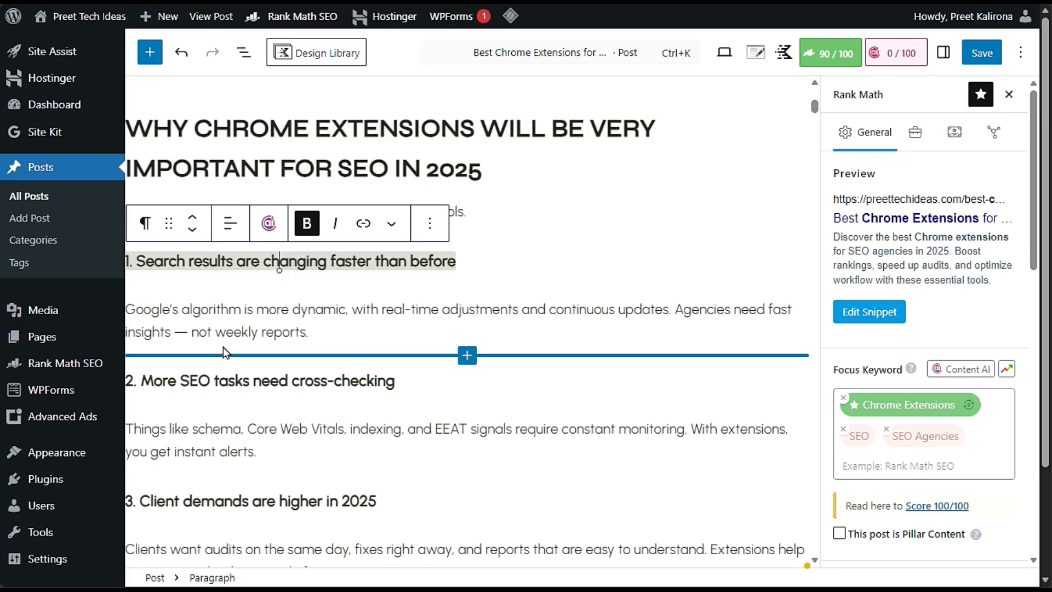
# - Examine the Ahrefs and Keywords Everywhere section headings and compare them with the headings at the start of the post
pyautogui.scroll(-3, 222, 351)
pyautogui.scroll(-20, 229, 371)
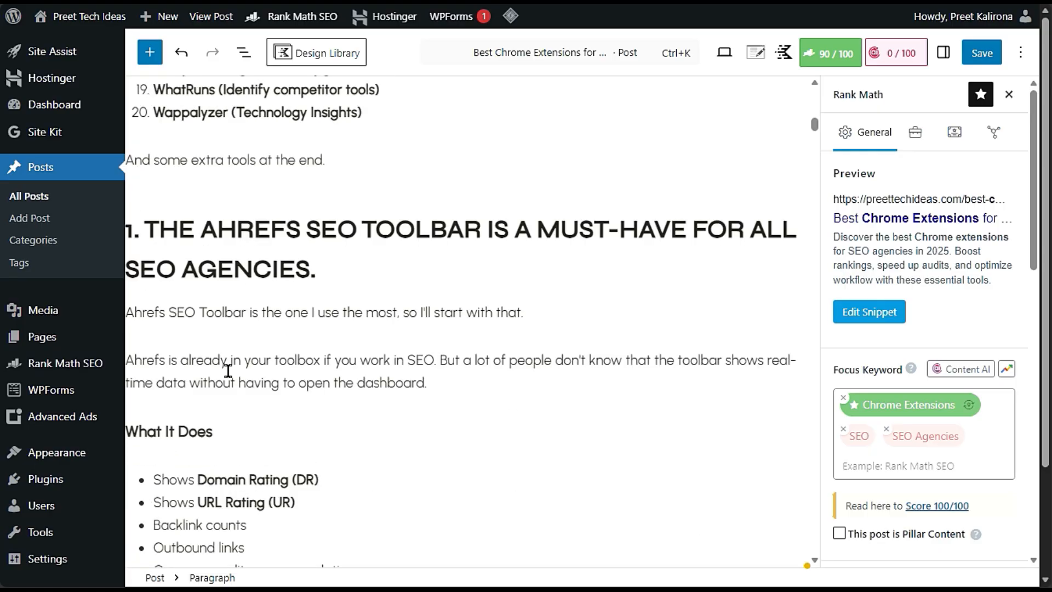
pyautogui.scroll(-14, 229, 371)
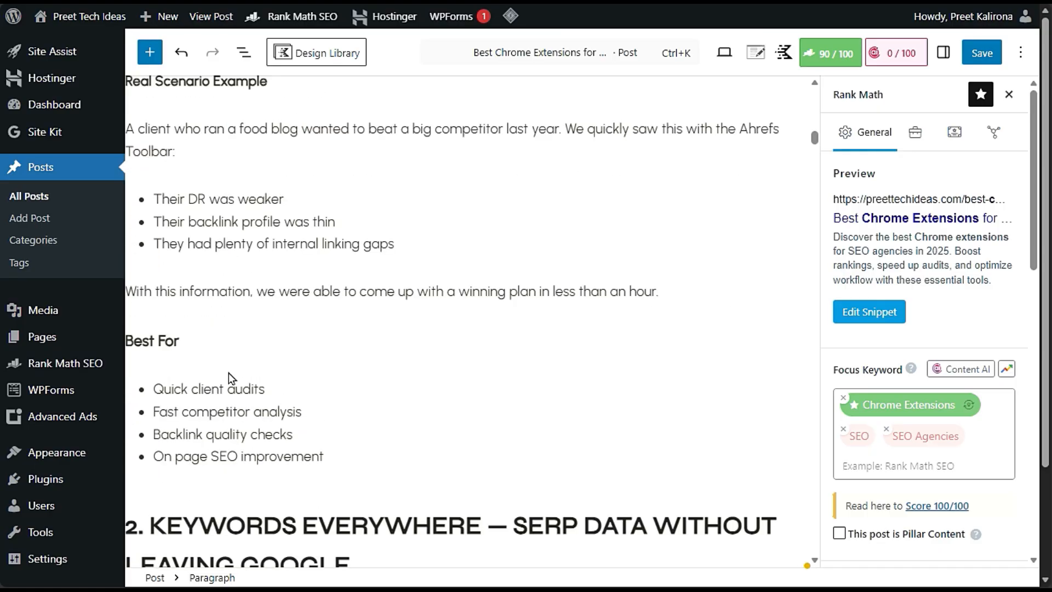
pyautogui.tripleClick(244, 341)
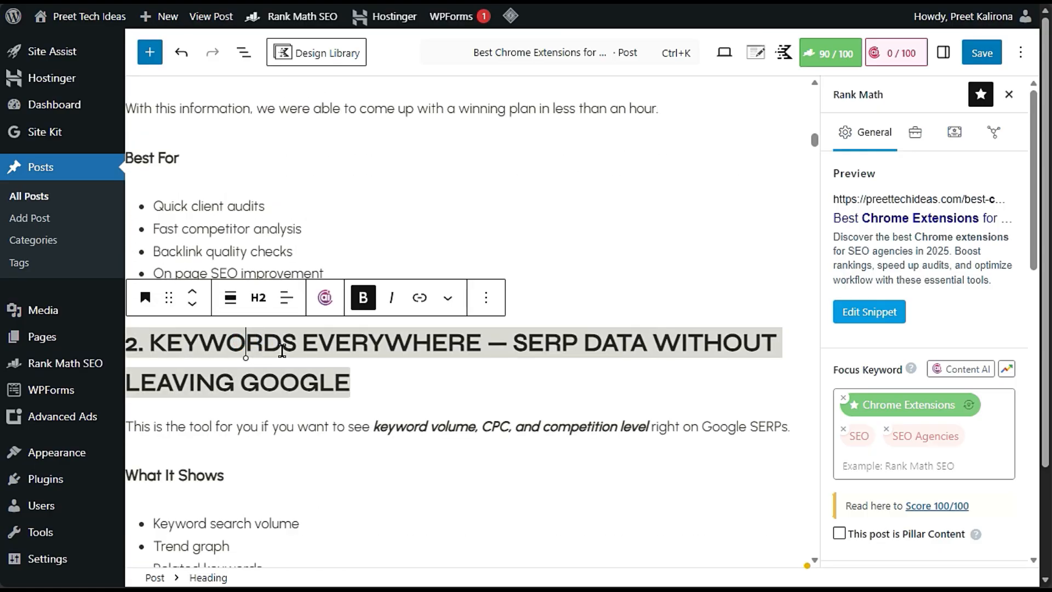
pyautogui.click(458, 376)
pyautogui.scroll(13, 458, 375)
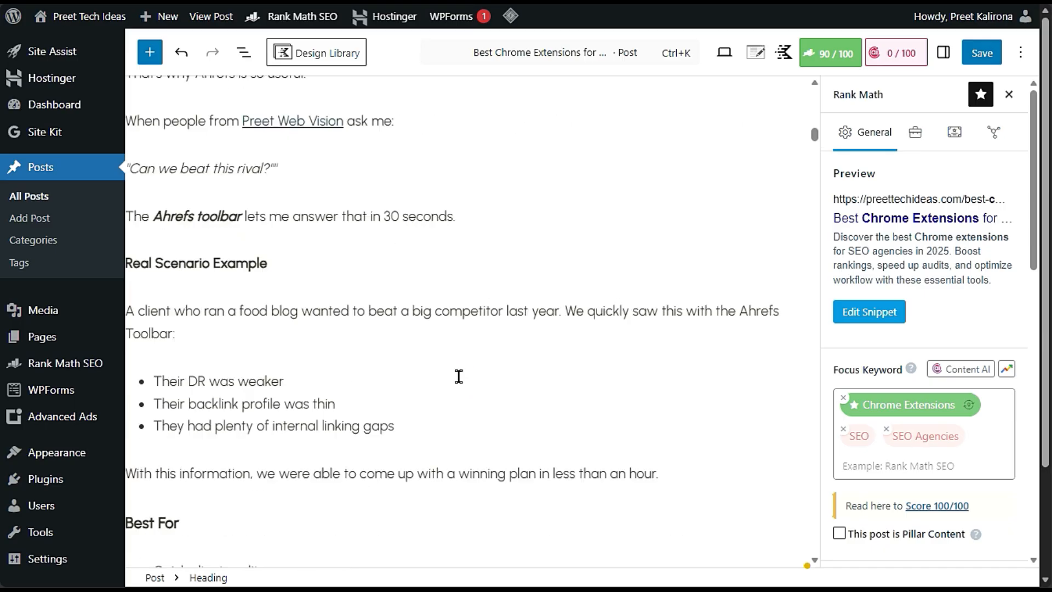
pyautogui.scroll(6, 458, 376)
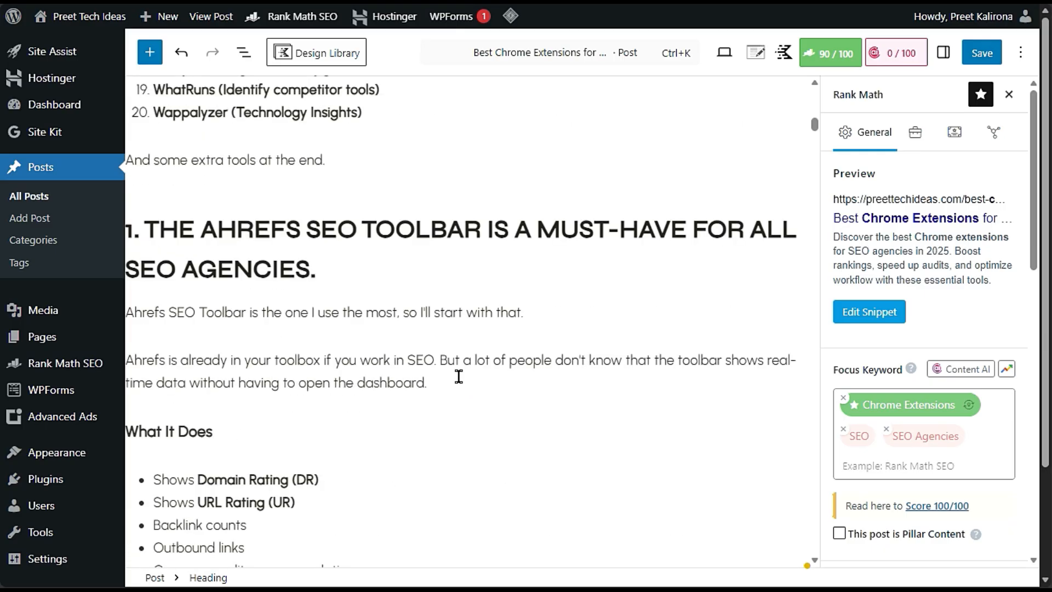
pyautogui.scroll(-6, 459, 376)
pyautogui.scroll(-18, 457, 379)
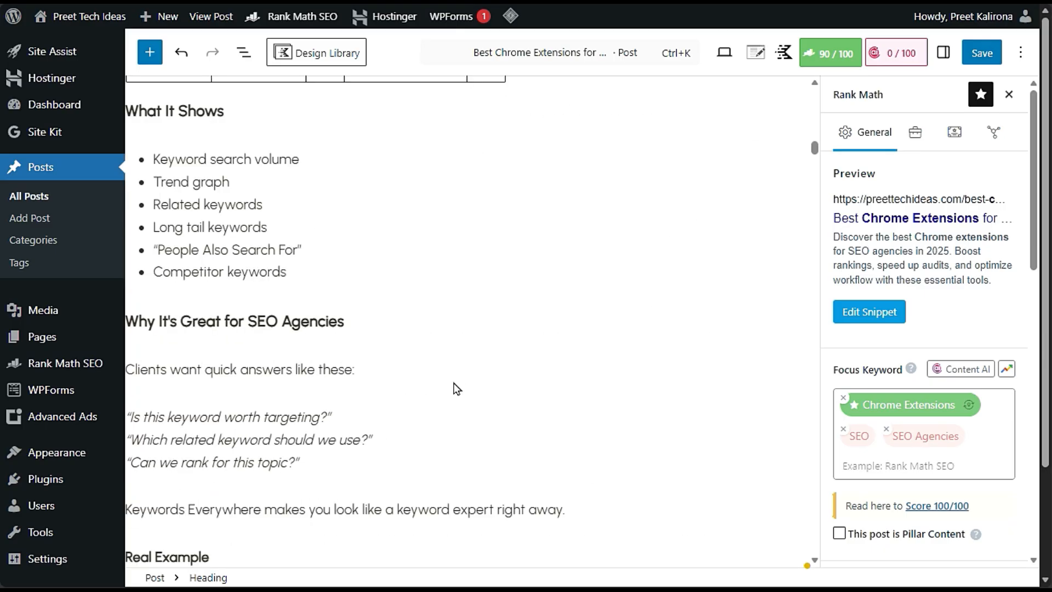
pyautogui.scroll(9, 455, 380)
pyautogui.scroll(20, 314, 471)
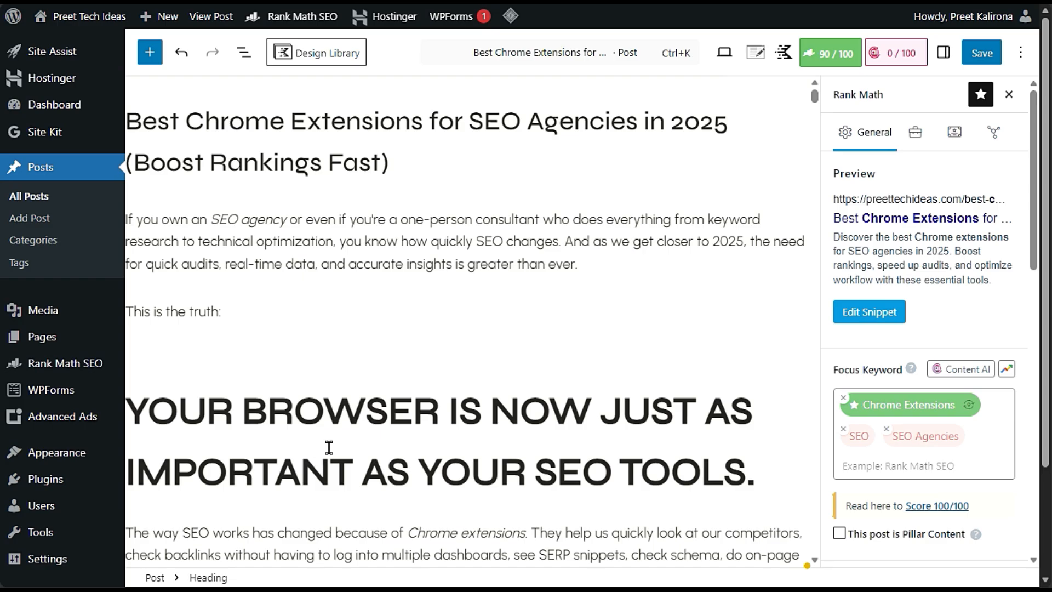
pyautogui.scroll(-6, 329, 446)
pyautogui.click(461, 90)
pyautogui.scroll(-6, 459, 216)
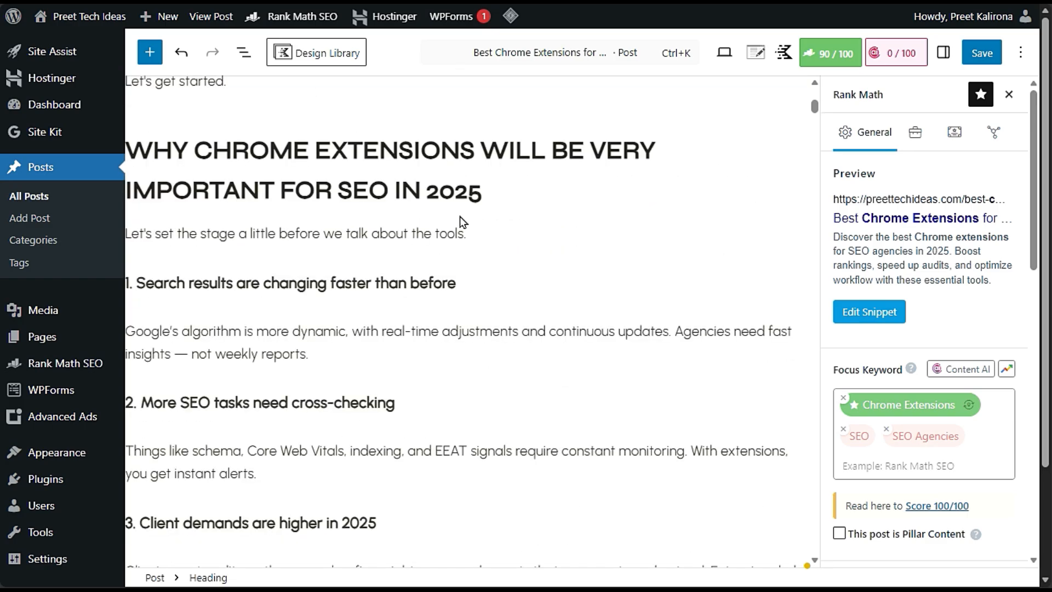
pyautogui.click(425, 174)
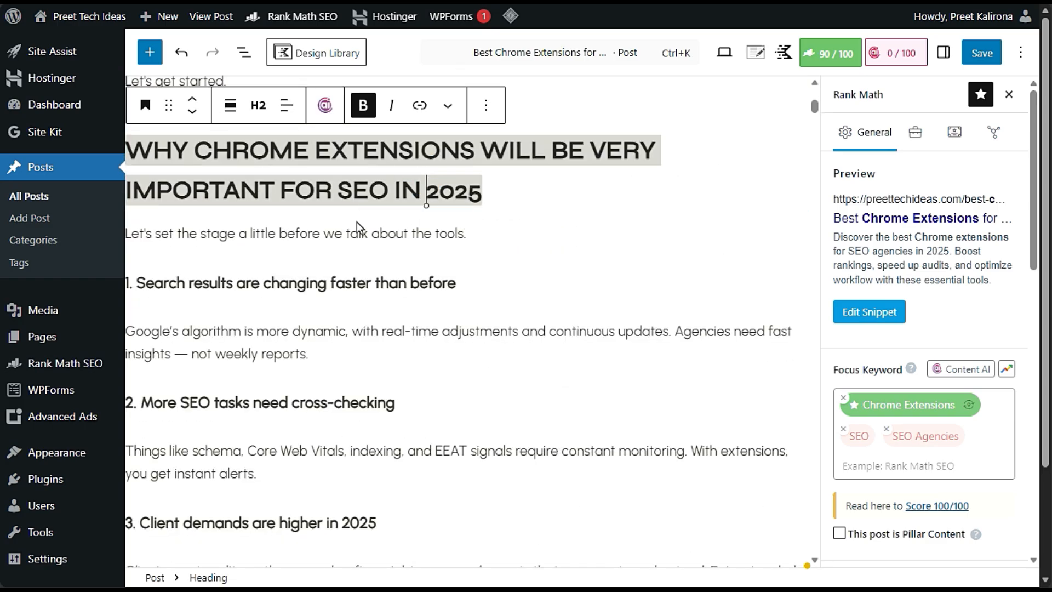
# - Change the heading "Best Chrome Extensions for SEO Agencies in 2025 (Complete Breakdown)" to level H3
pyautogui.scroll(-9, 357, 230)
pyautogui.click(352, 323)
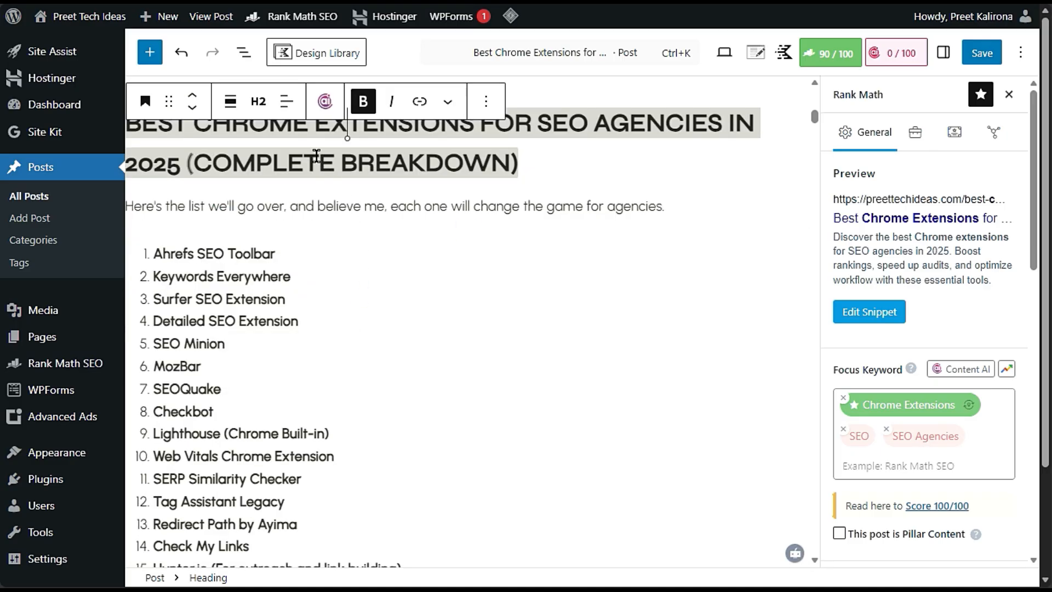
pyautogui.click(259, 102)
pyautogui.click(272, 218)
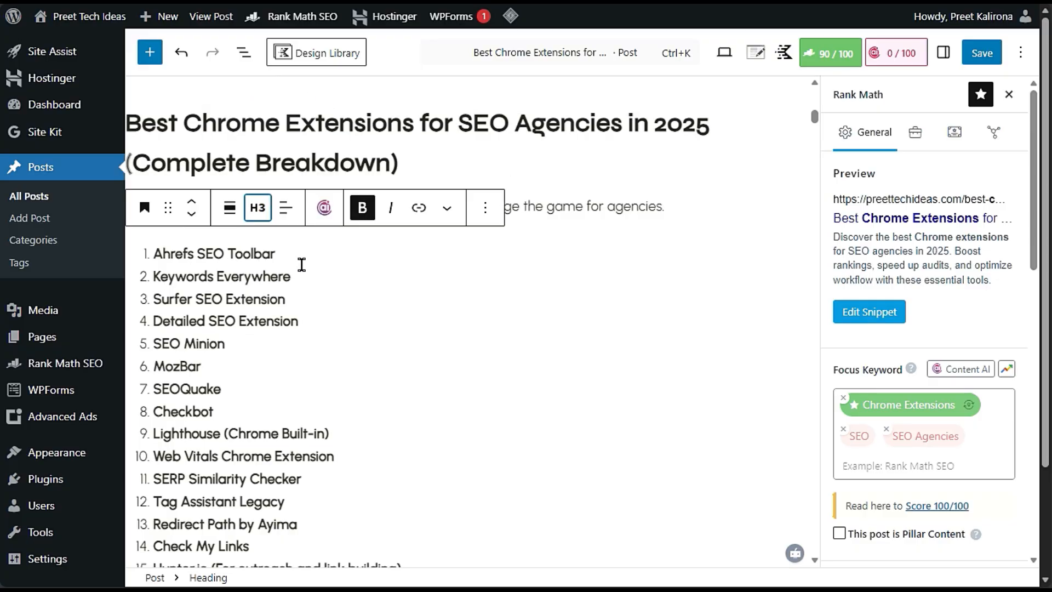
# - Check the heading levels of the numbered Ahrefs SEO Toolbar and Keywords Everywhere sections
pyautogui.scroll(-10, 349, 312)
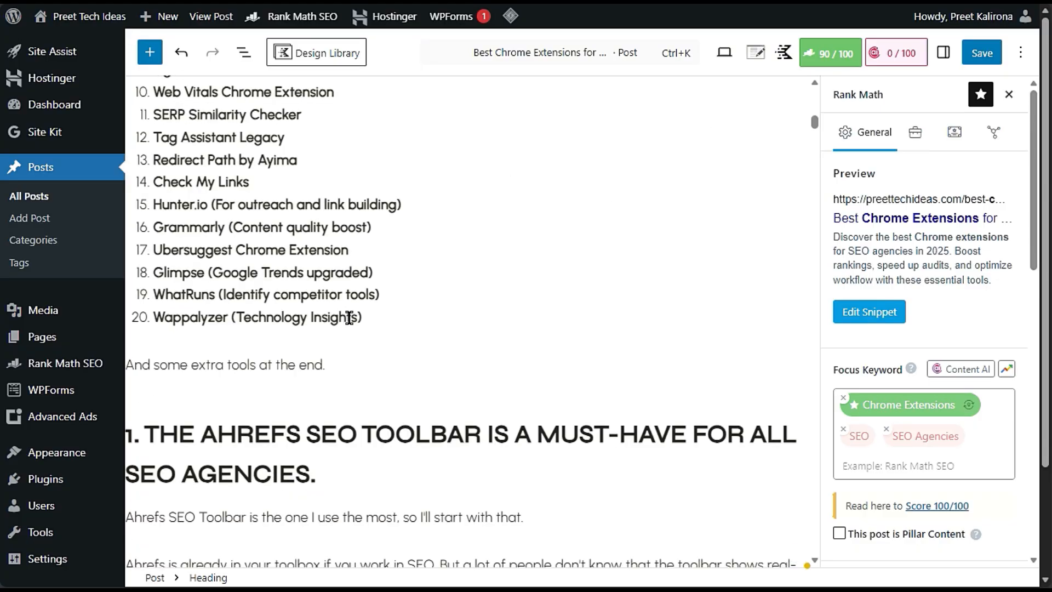
pyautogui.tripleClick(347, 265)
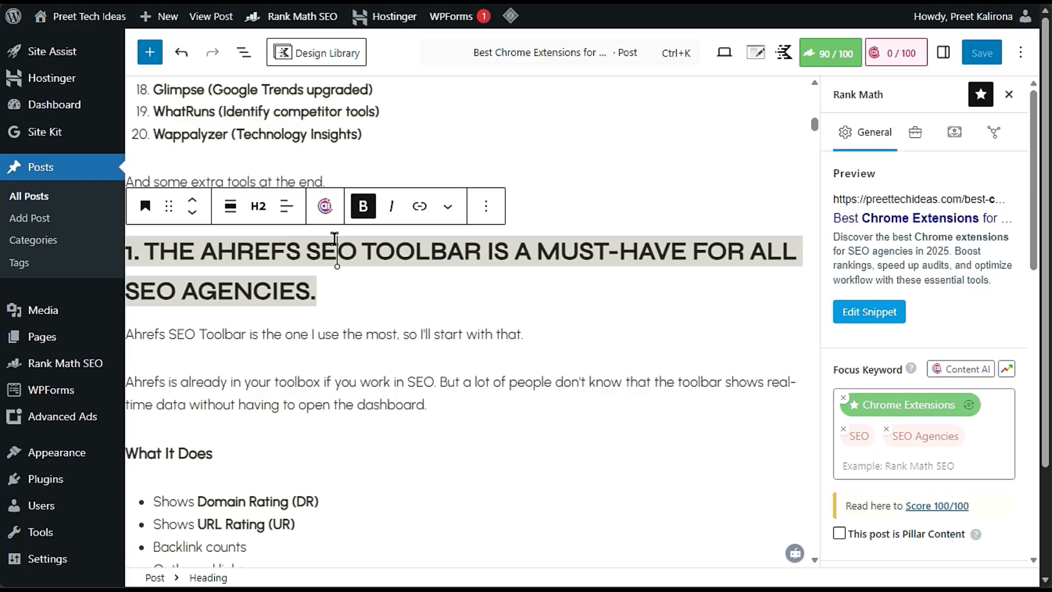
pyautogui.scroll(-10, 343, 315)
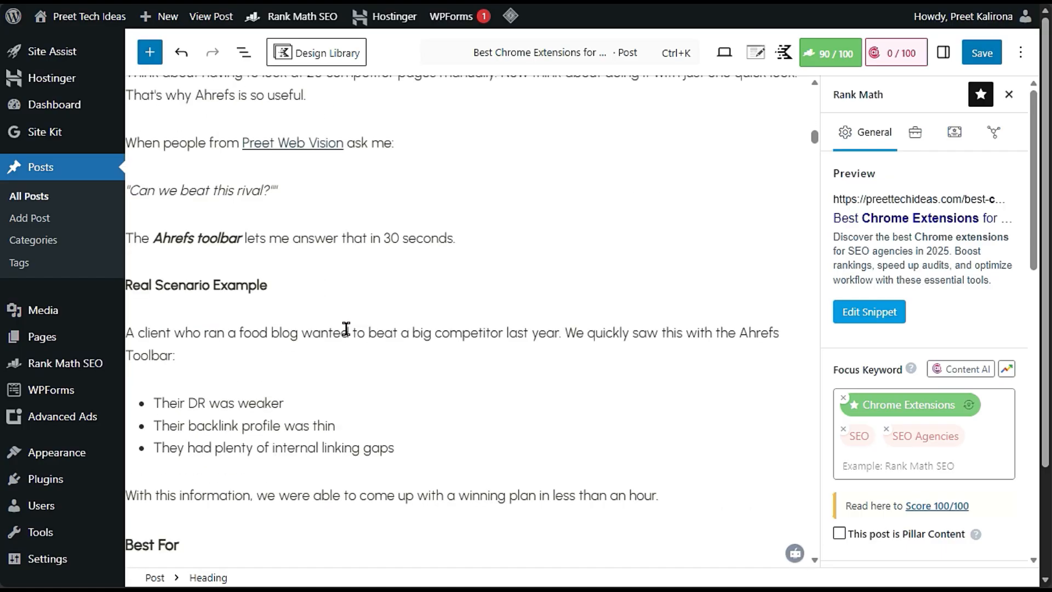
pyautogui.scroll(-6, 346, 328)
pyautogui.tripleClick(348, 368)
pyautogui.scroll(-3, 293, 236)
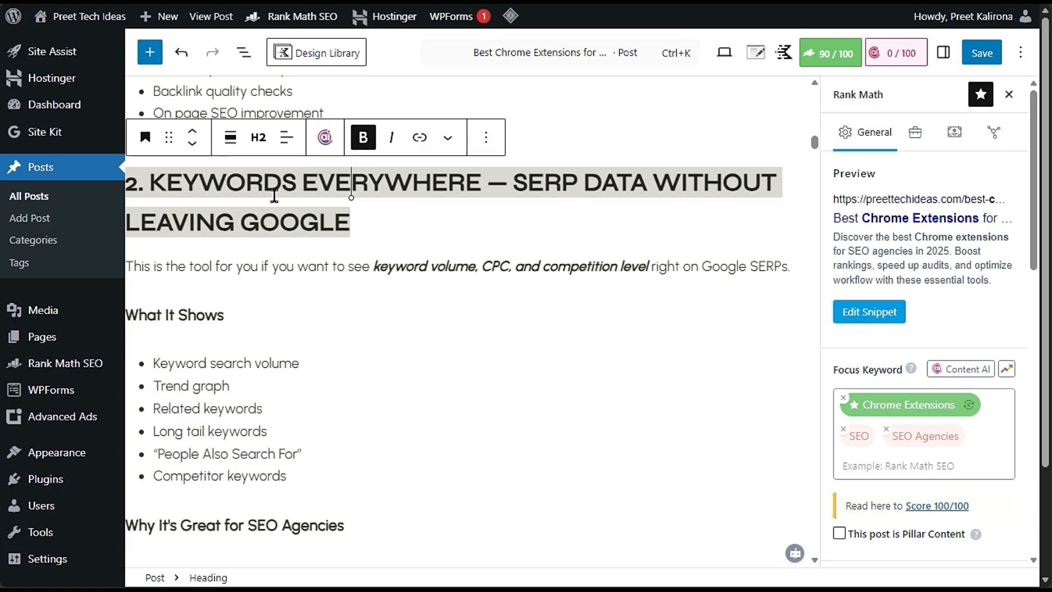
# - Switch to the Preet Web Vision site and open the post "SEO can be the best solution for business." for editing
pyautogui.moveTo(3, 110)
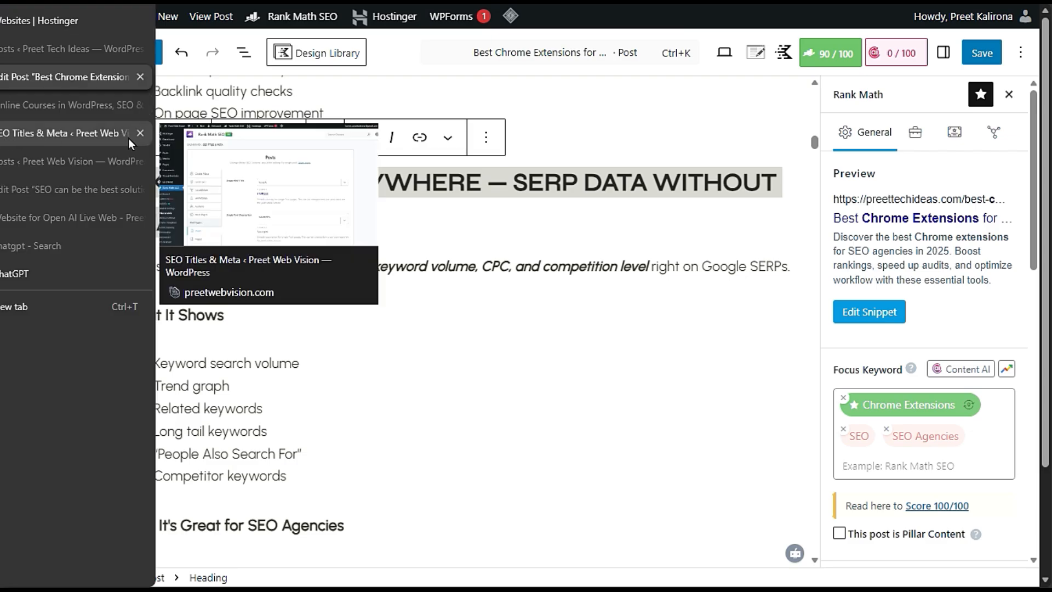
pyautogui.click(98, 133)
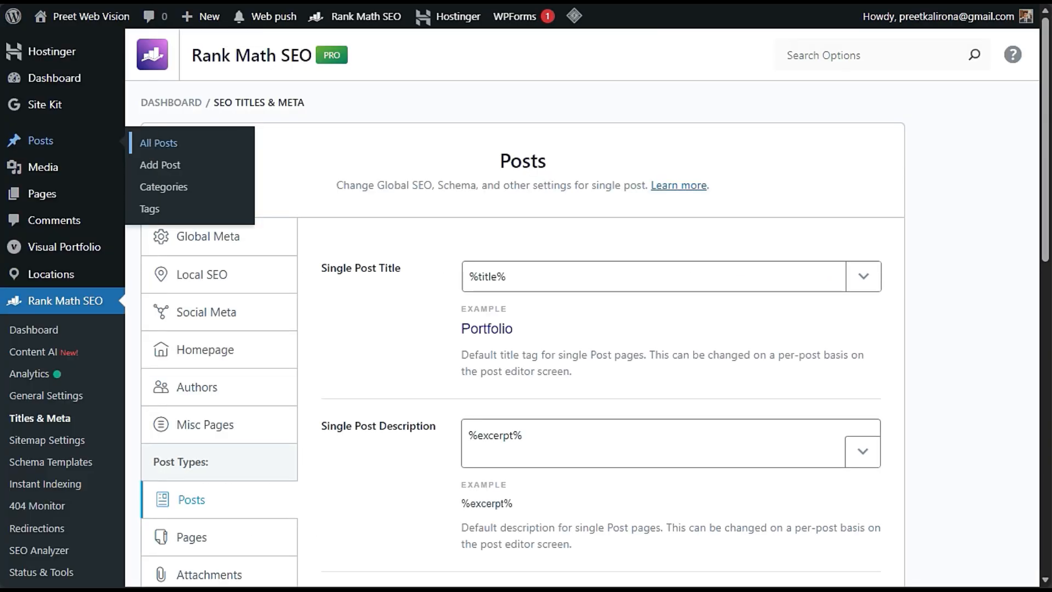
pyautogui.click(158, 142)
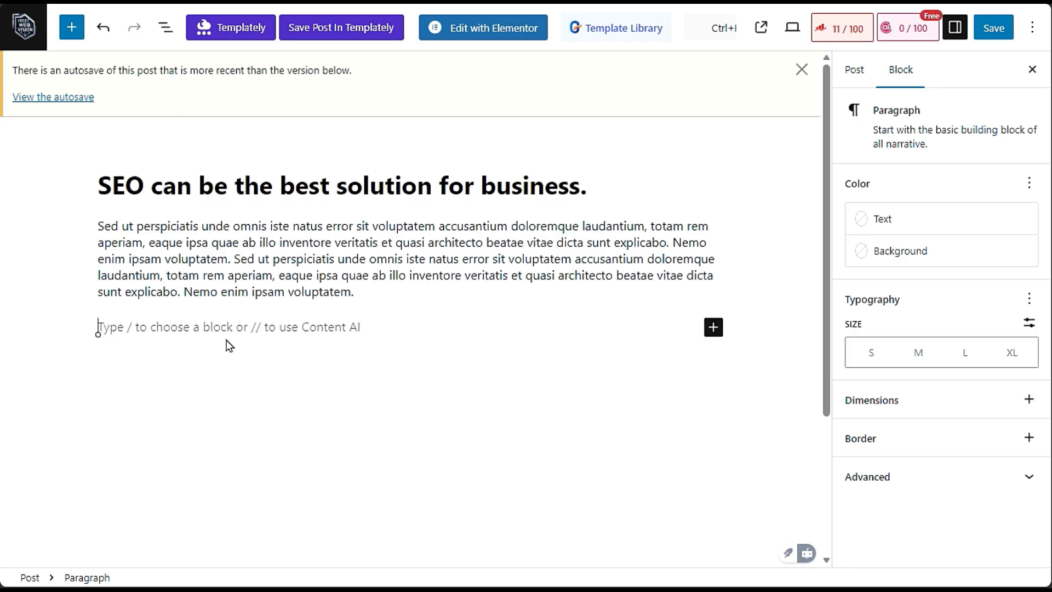
# - Copy the post title and paste it into the empty paragraph below the body text
pyautogui.tripleClick(439, 183)
pyautogui.hotkey('ctrl', 'c')
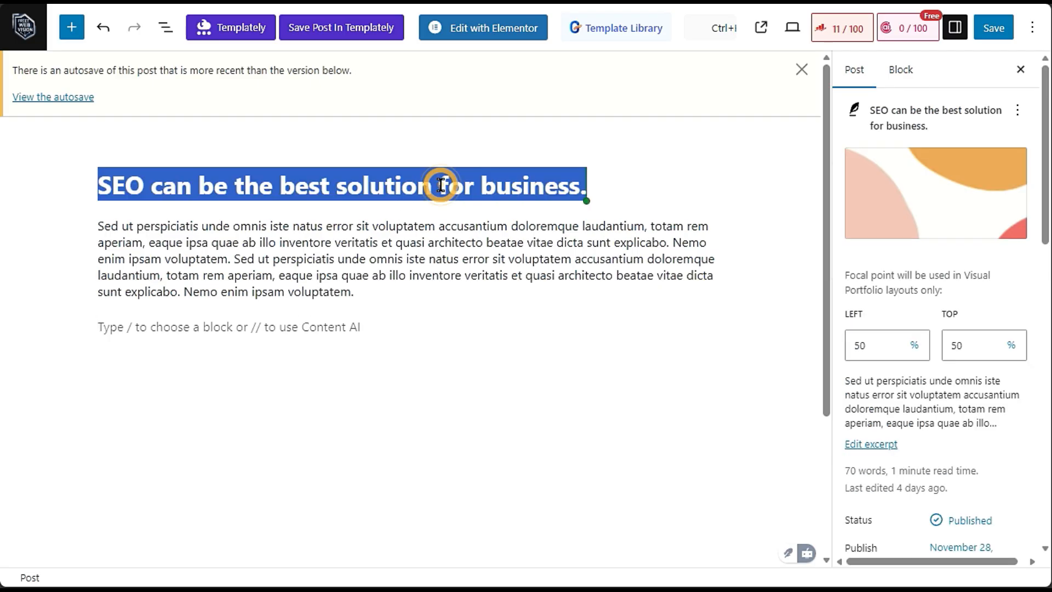
pyautogui.click(266, 328)
pyautogui.hotkey('ctrl', 'v')
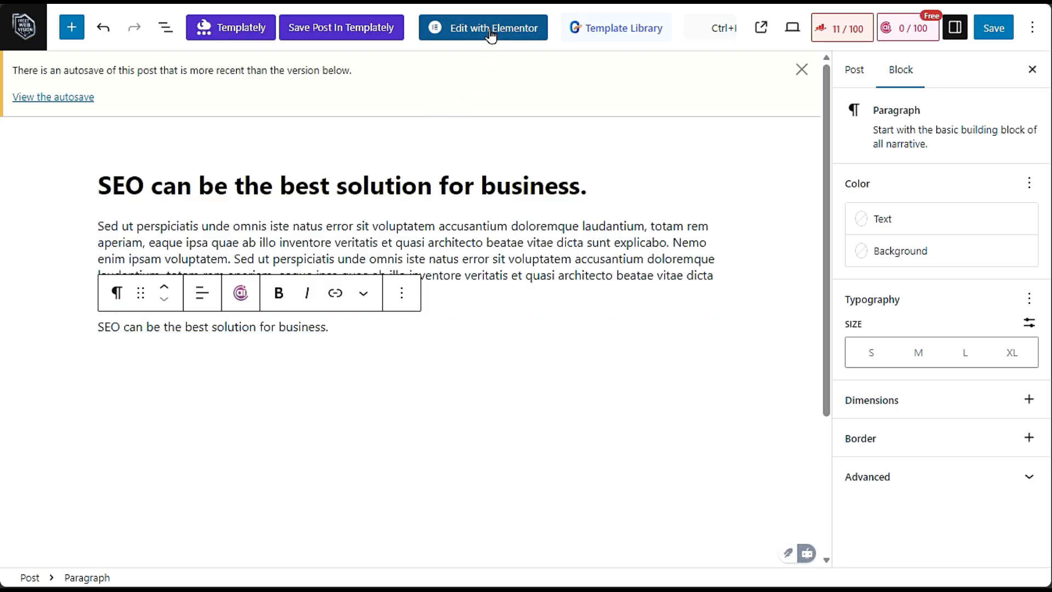
# - Open the post in Elementor, leaving the unsaved changes behind, and add a Heading widget below the body text
pyautogui.click(528, 37)
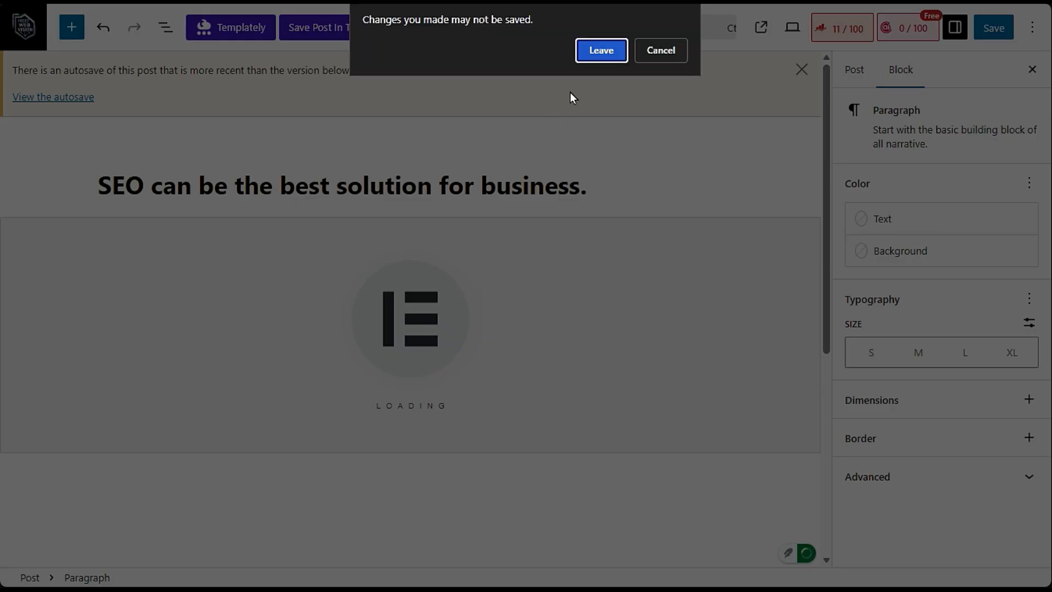
pyautogui.click(602, 50)
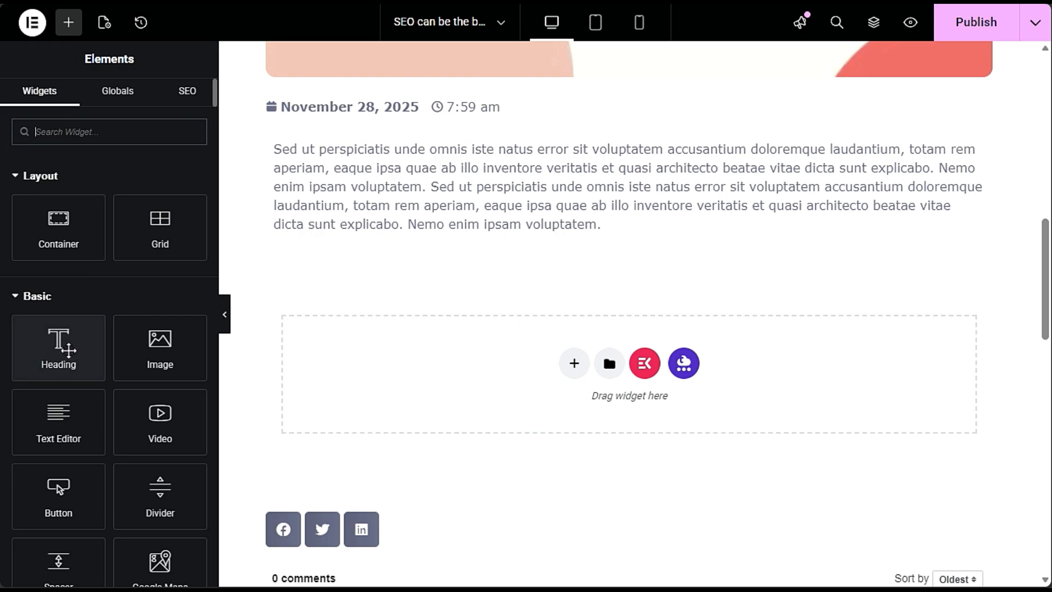
pyautogui.moveTo(66, 346); pyautogui.dragTo(418, 377)
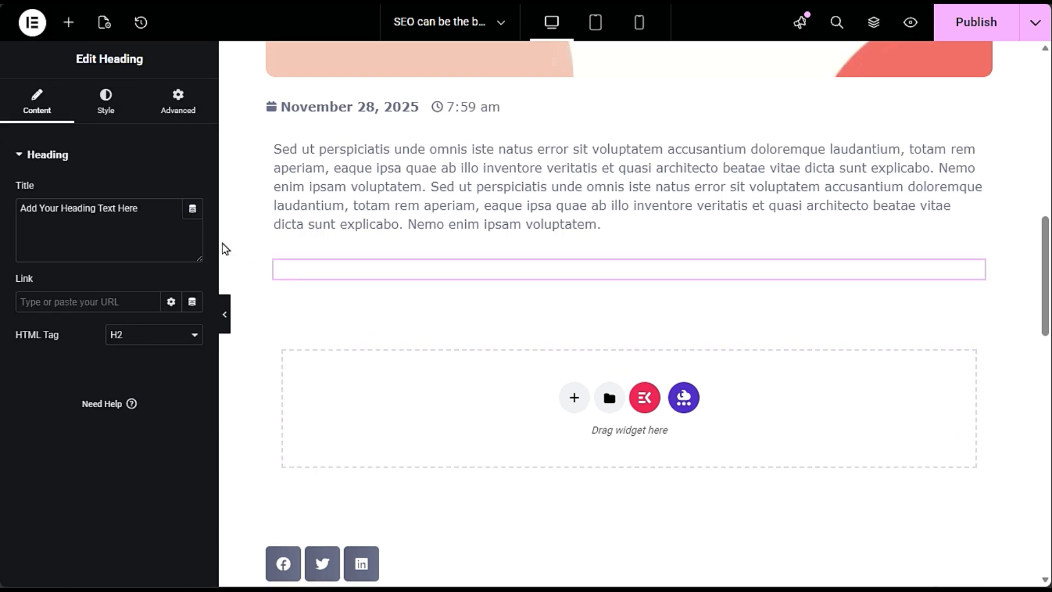
# - Replace the new heading's placeholder title with the copied text "SEO can be the best solution for business."
pyautogui.tripleClick(91, 211)
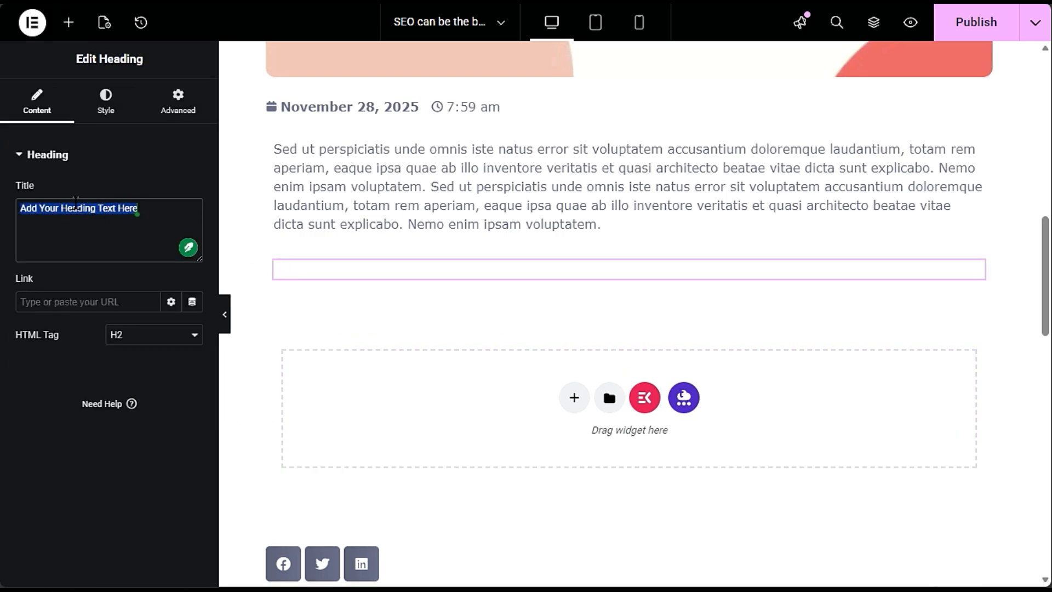
pyautogui.click(76, 202)
pyautogui.tripleClick(86, 206)
pyautogui.hotkey('ctrl', 'v')
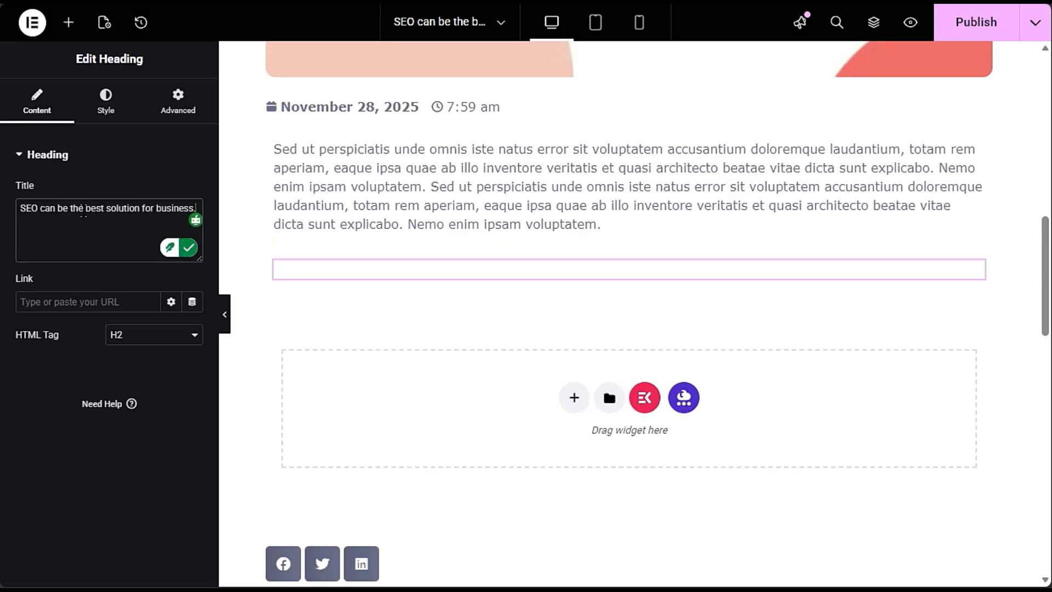
# - Increase the font size of the new heading in its typography settings
pyautogui.click(106, 101)
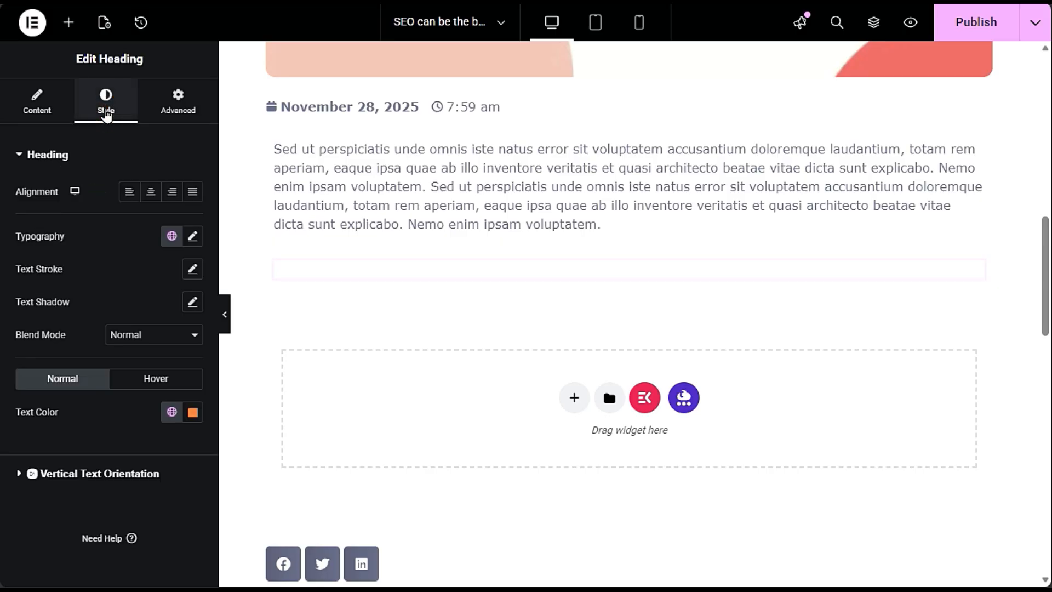
pyautogui.click(192, 238)
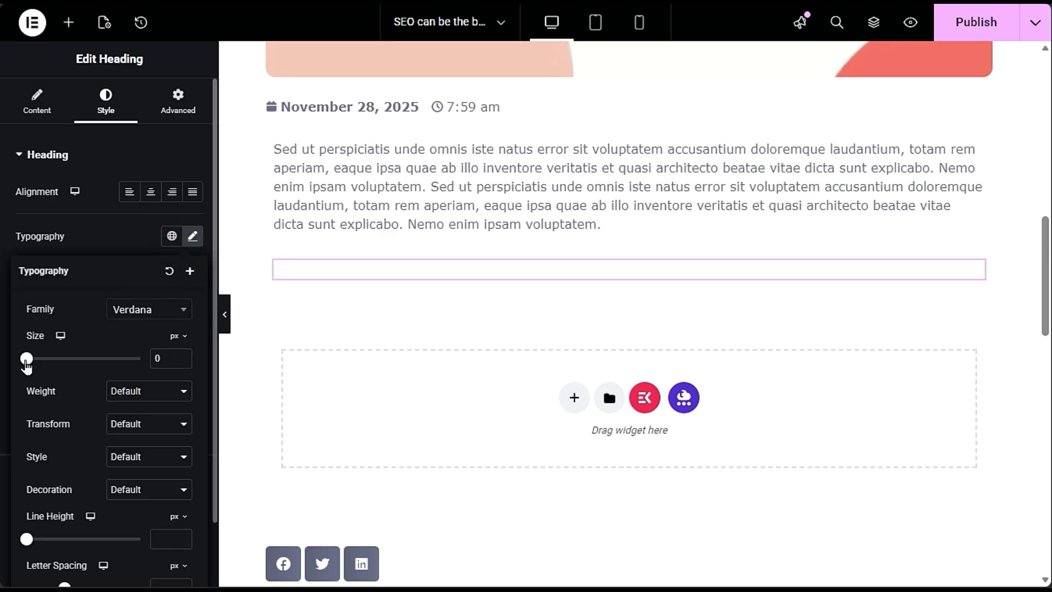
pyautogui.moveTo(26, 362); pyautogui.dragTo(36, 362)
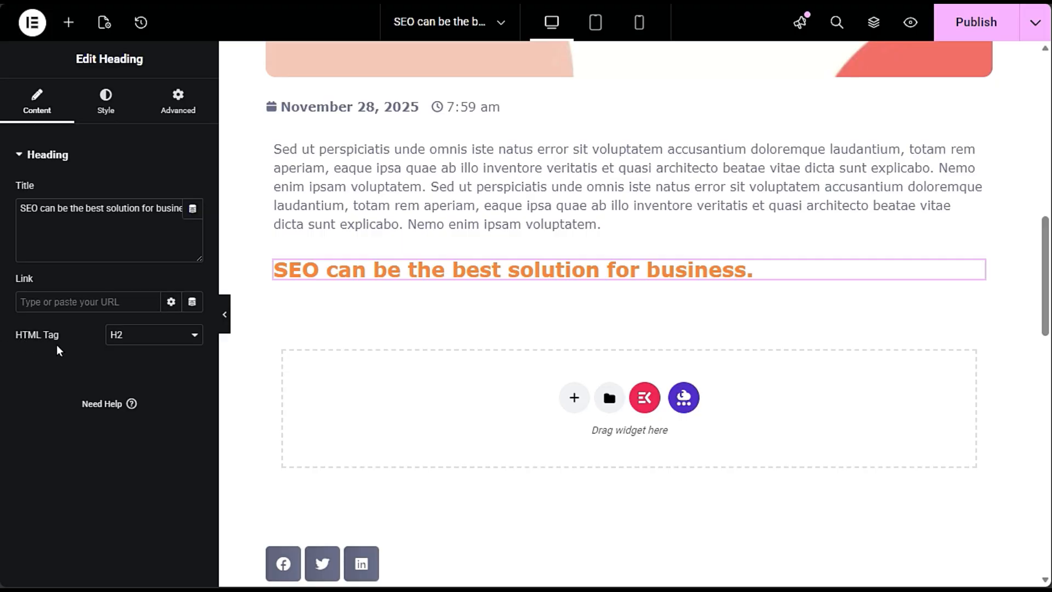
# - Change the heading's HTML tag to H3 and return it to H2
pyautogui.click(153, 333)
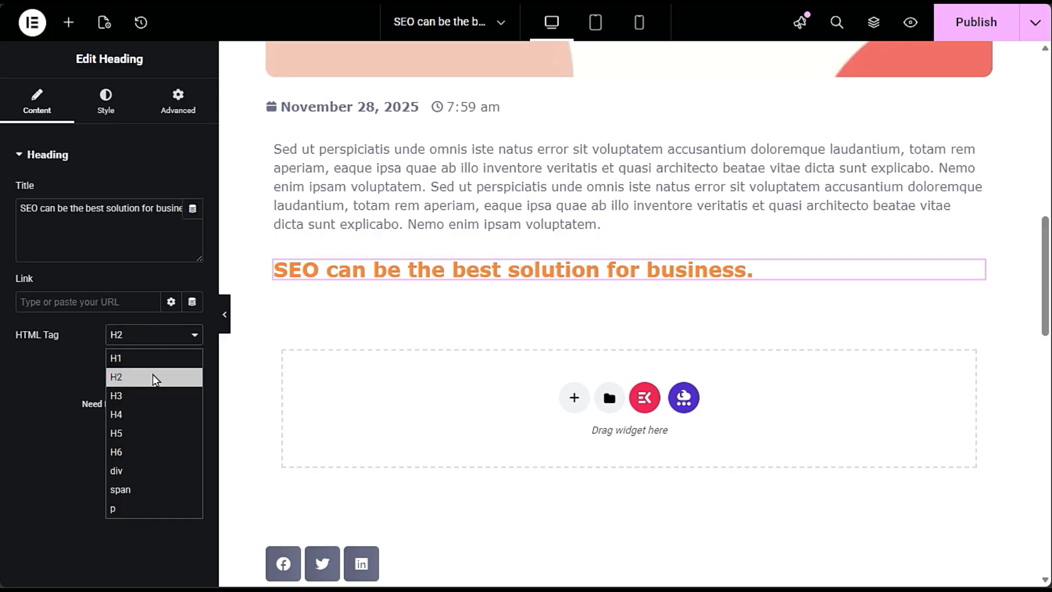
pyautogui.click(151, 396)
pyautogui.click(150, 336)
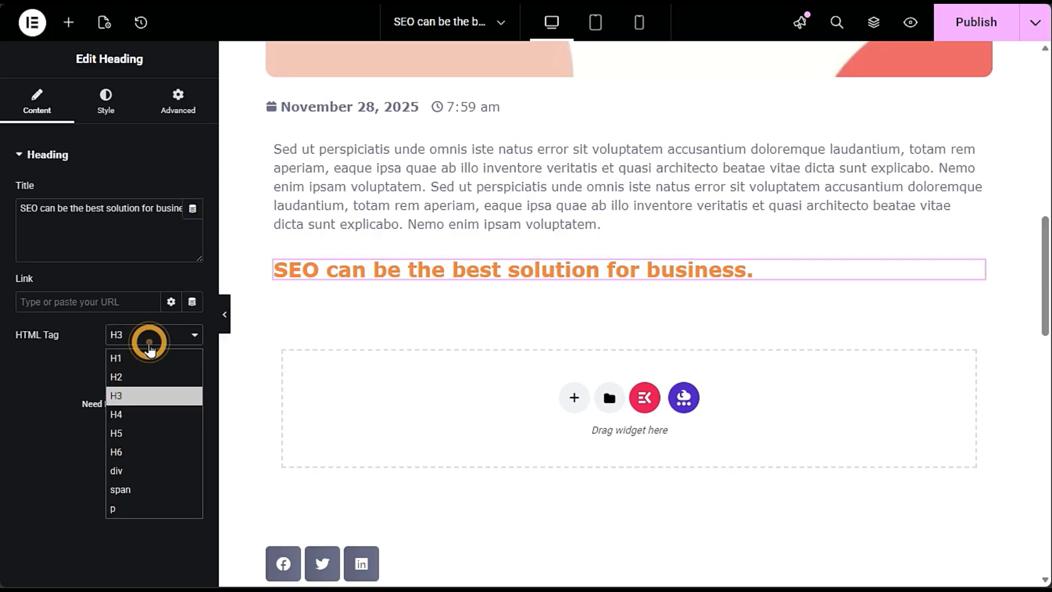
pyautogui.click(146, 378)
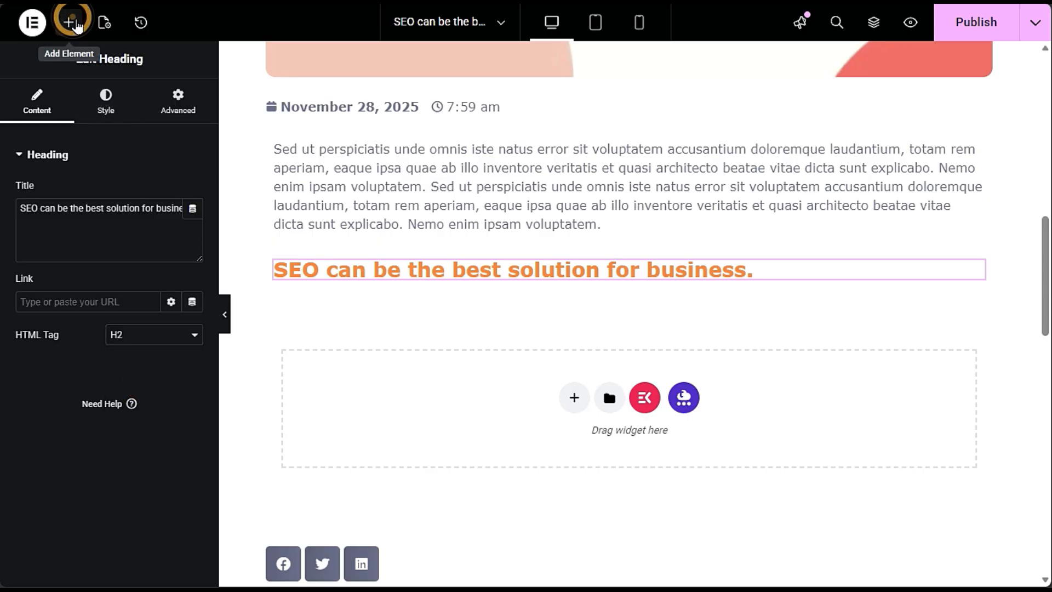
# - Add a Text Editor widget directly below the heading "SEO can be the best solution for business."
pyautogui.click(76, 25)
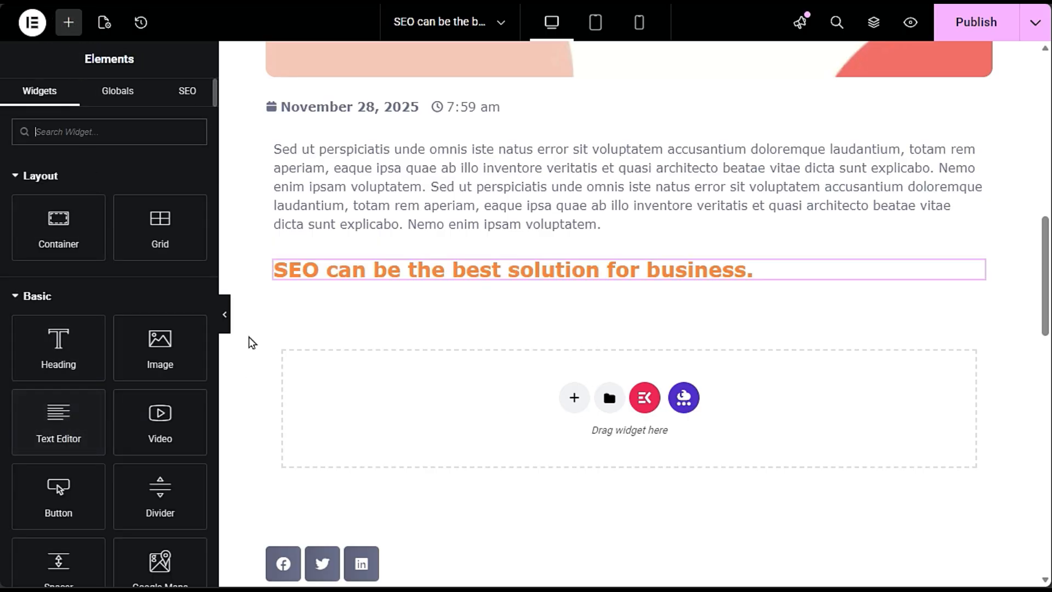
pyautogui.moveTo(58, 396); pyautogui.dragTo(460, 421)
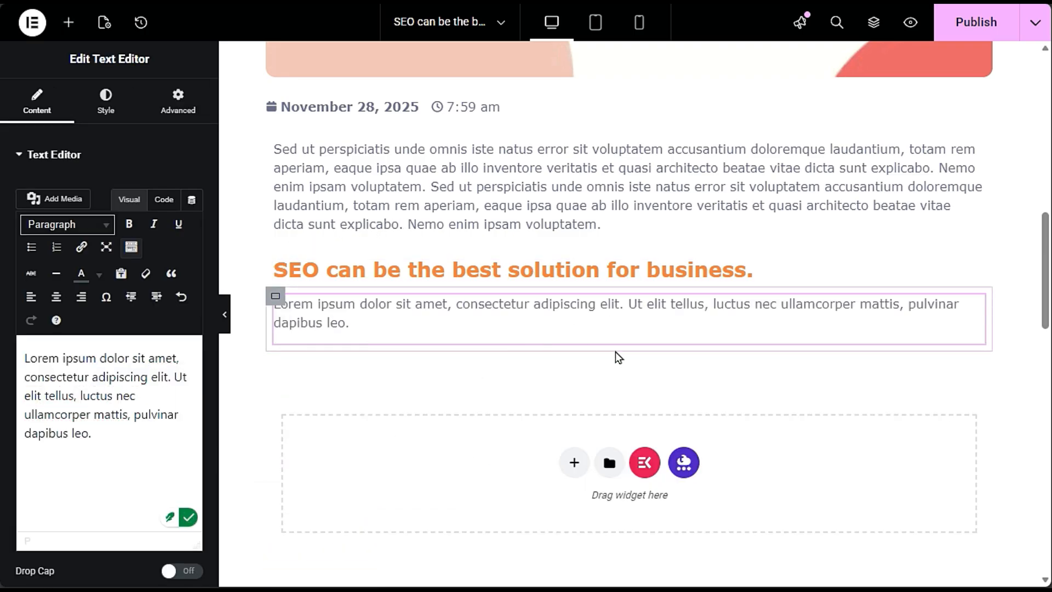
pyautogui.scroll(-5, 518, 365)
pyautogui.scroll(3, 512, 360)
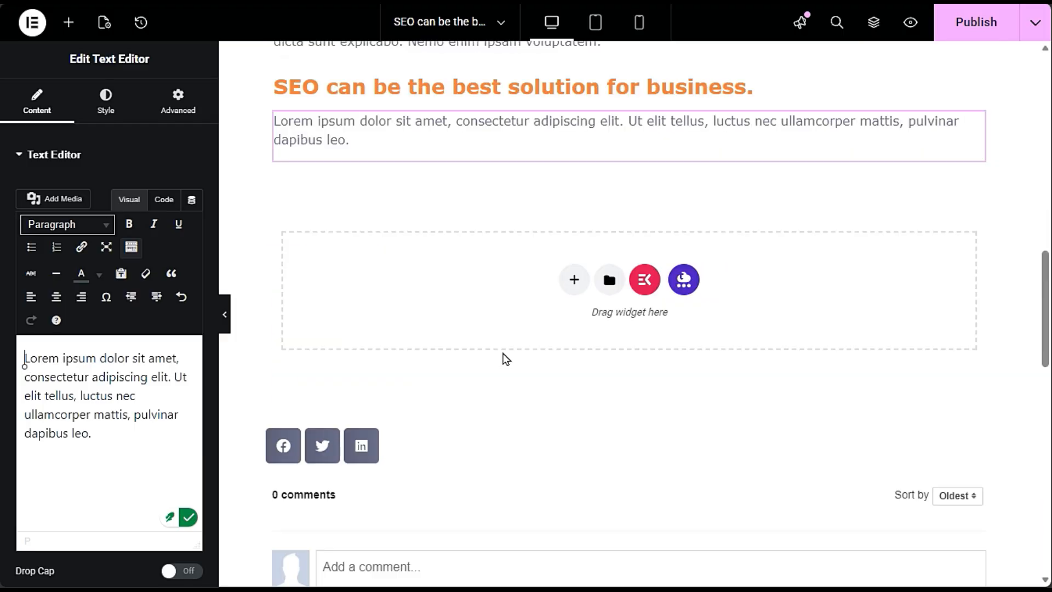
pyautogui.click(69, 22)
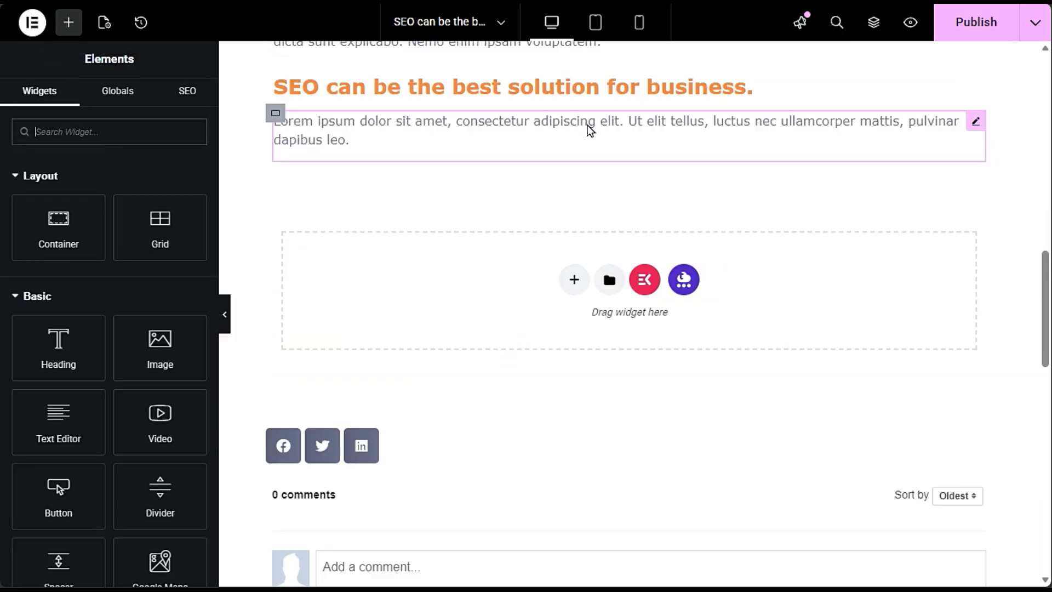
# - Switch to the Chrome extensions post on the Preet Tech Ideas site and examine how its numbered section headings are structured
pyautogui.click(1, 77)
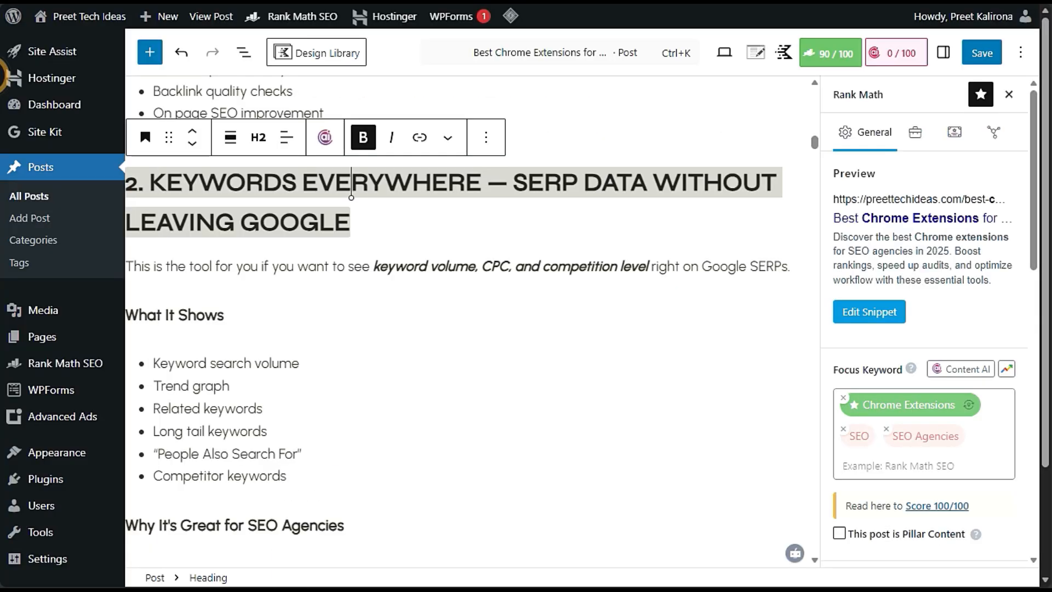
pyautogui.click(381, 225)
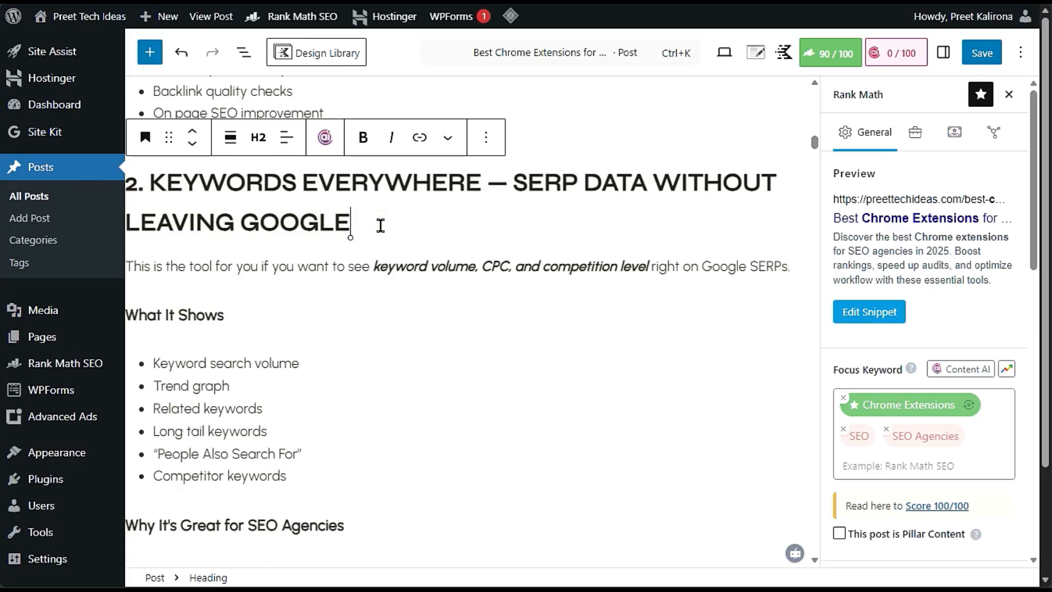
pyautogui.scroll(-20, 414, 263)
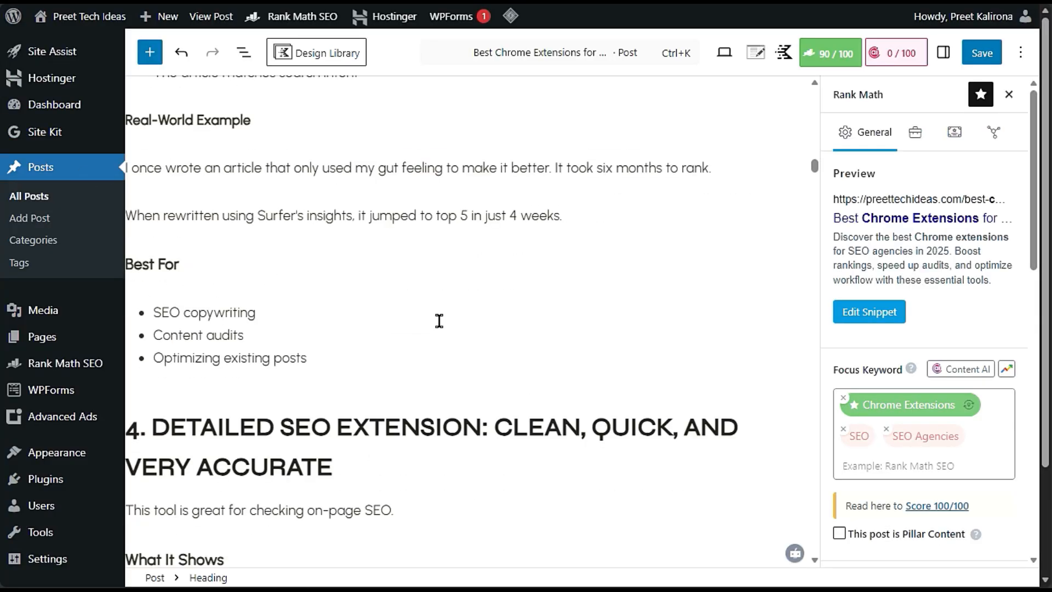
pyautogui.scroll(-20, 439, 321)
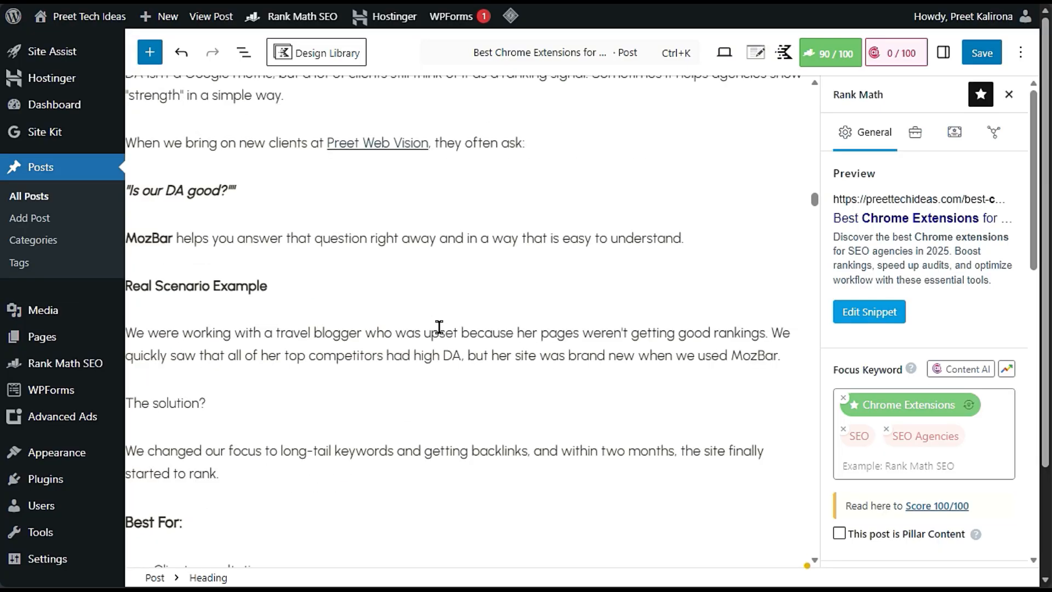
pyautogui.scroll(-20, 439, 327)
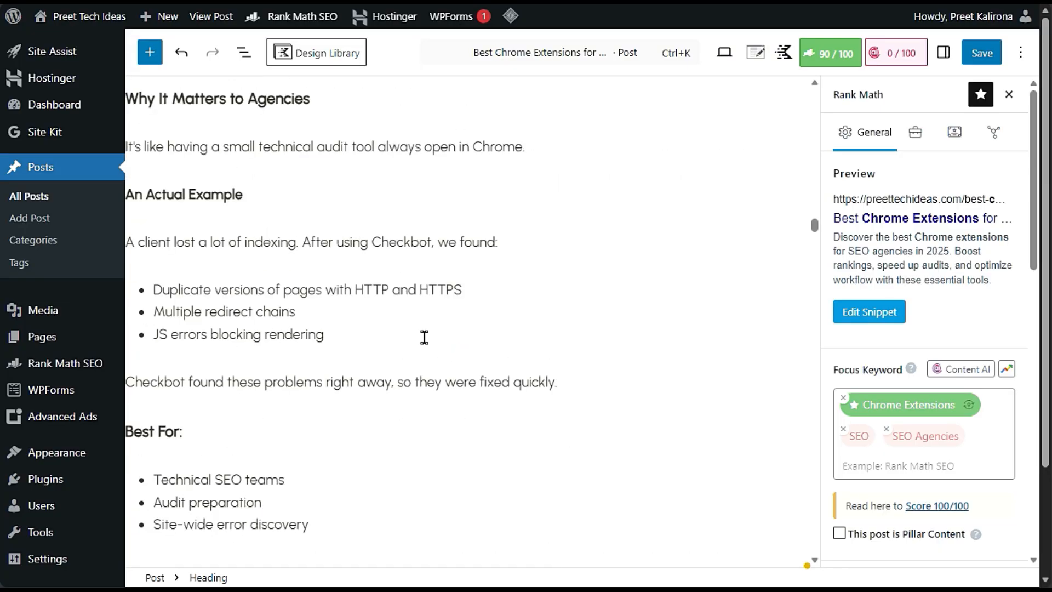
pyautogui.scroll(-20, 434, 340)
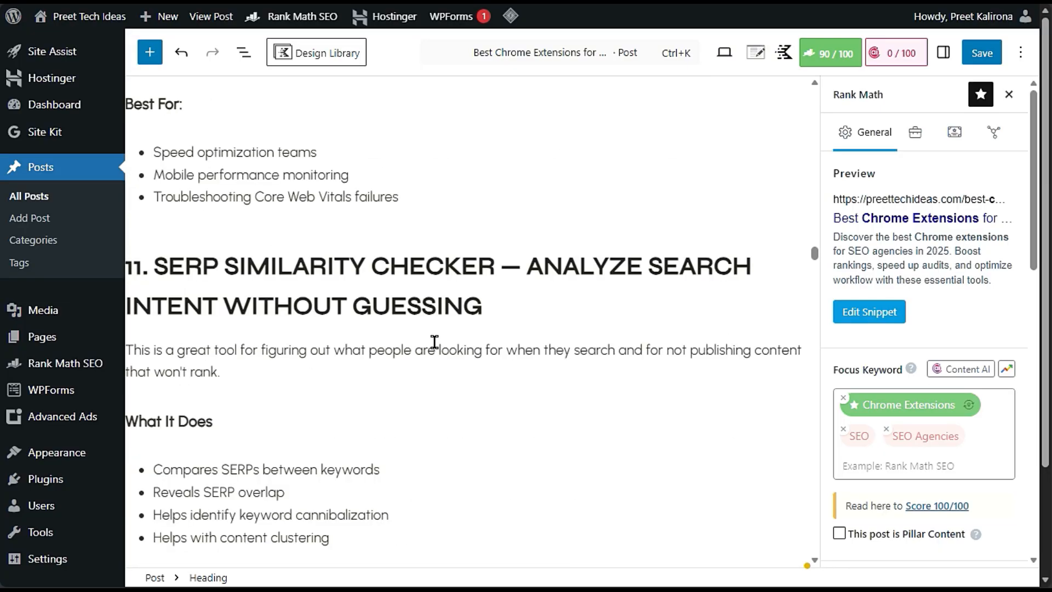
pyautogui.scroll(-20, 433, 346)
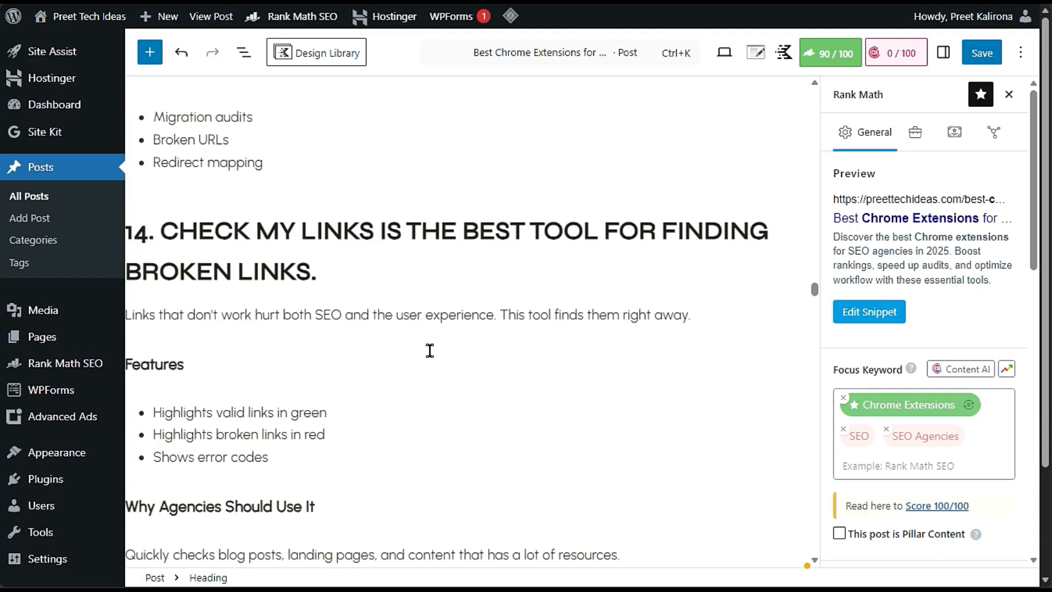
pyautogui.scroll(-20, 429, 350)
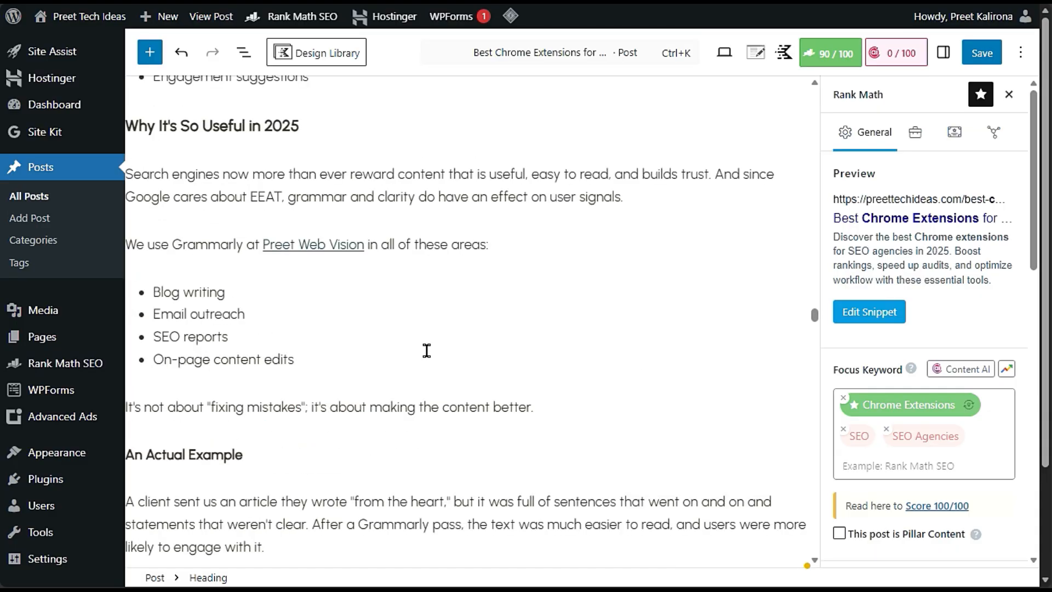
pyautogui.scroll(-13, 427, 351)
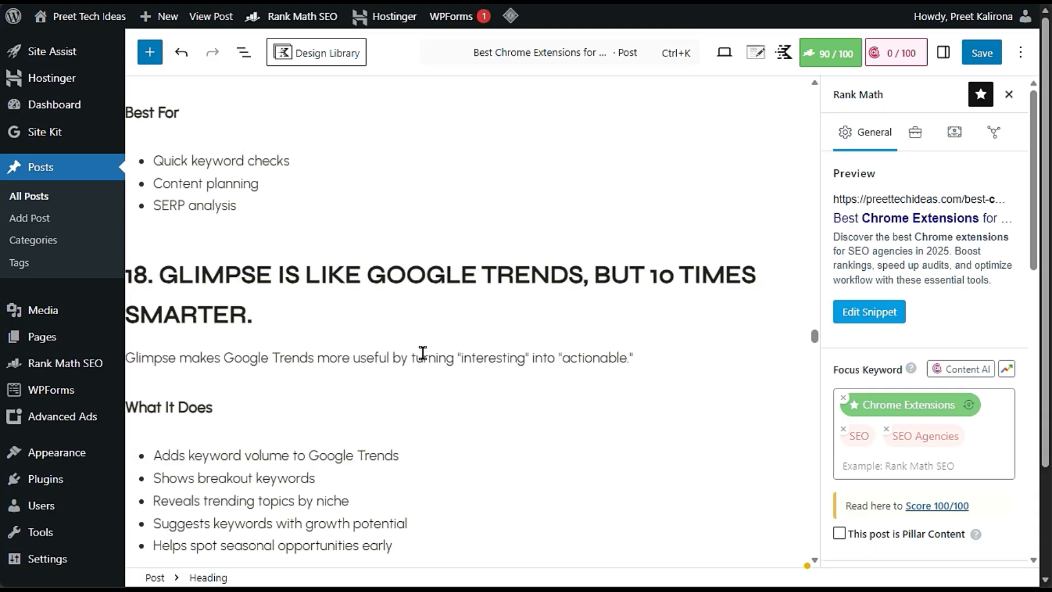
pyautogui.scroll(7, 433, 348)
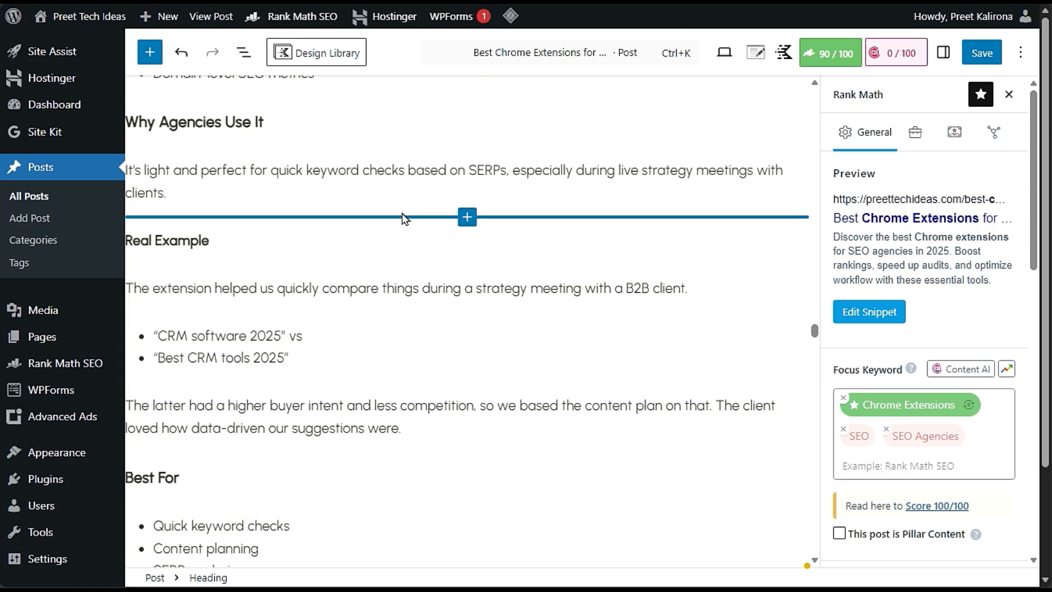
pyautogui.scroll(-6, 404, 217)
pyautogui.scroll(-3, 334, 338)
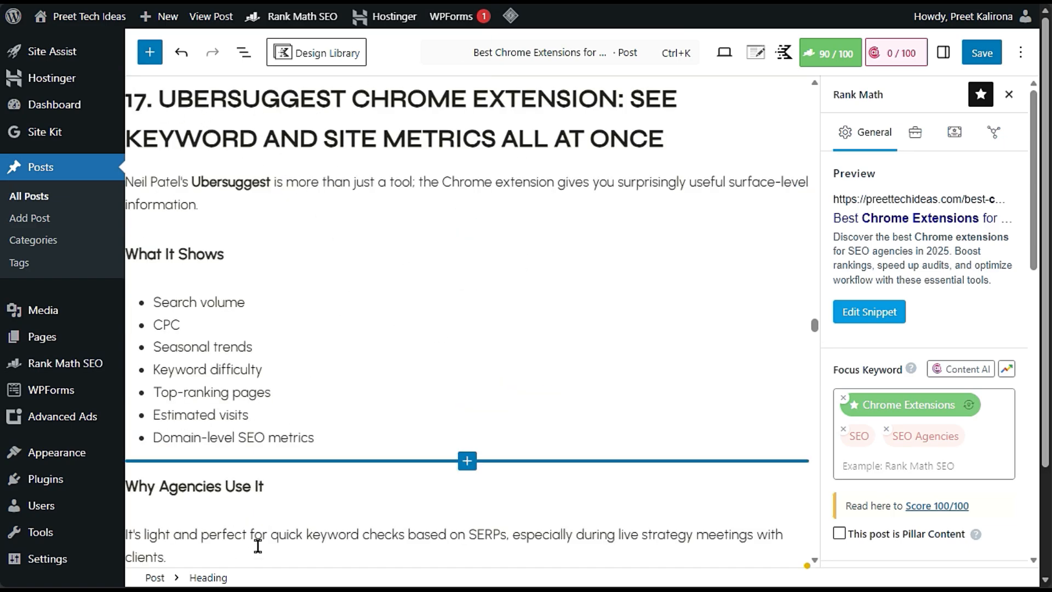
# - Examine section 17 on the Ubersuggest Chrome extension, highlighting its main heading and the "Real Example" subheading
pyautogui.moveTo(132, 102); pyautogui.dragTo(616, 141)
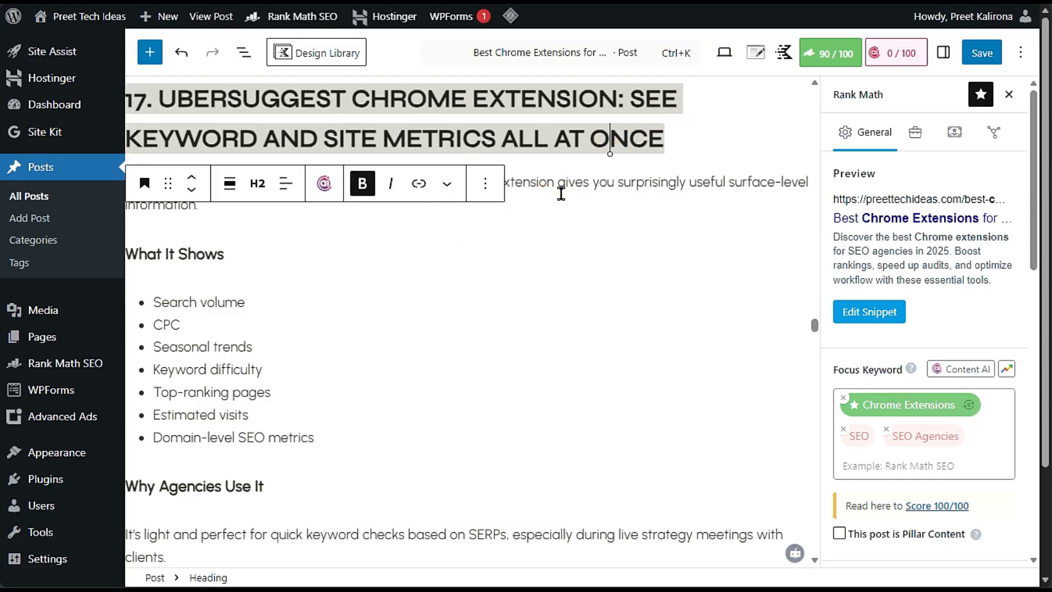
pyautogui.click(565, 188)
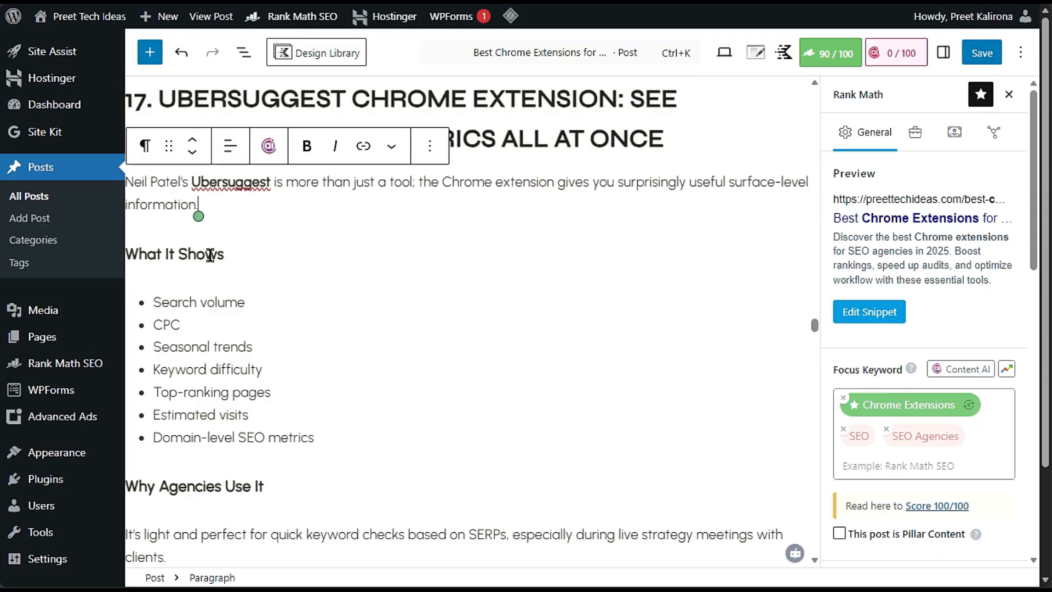
pyautogui.scroll(-3, 212, 254)
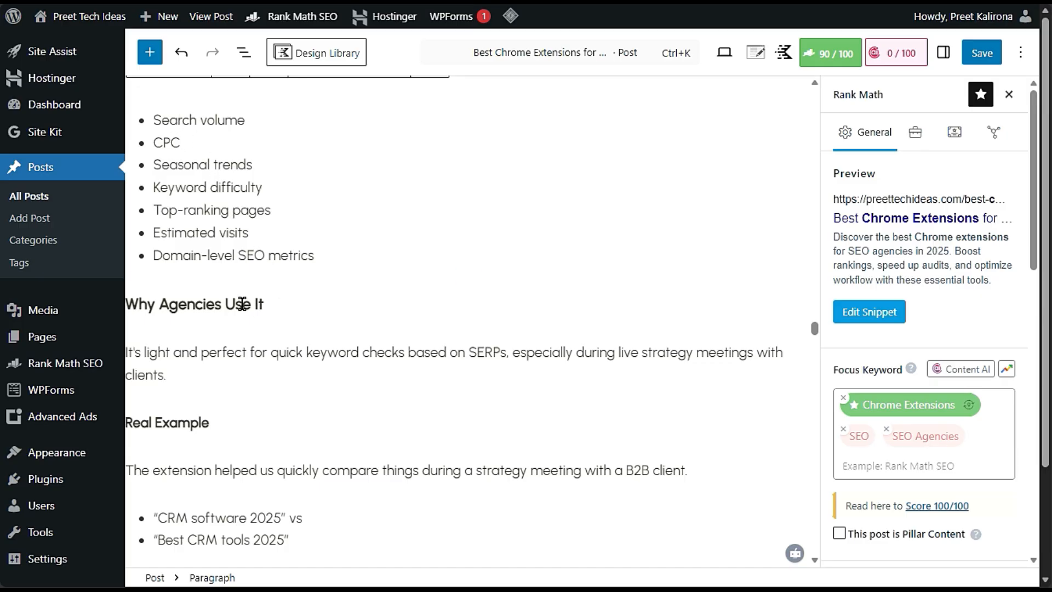
pyautogui.scroll(-3, 173, 308)
pyautogui.tripleClick(199, 241)
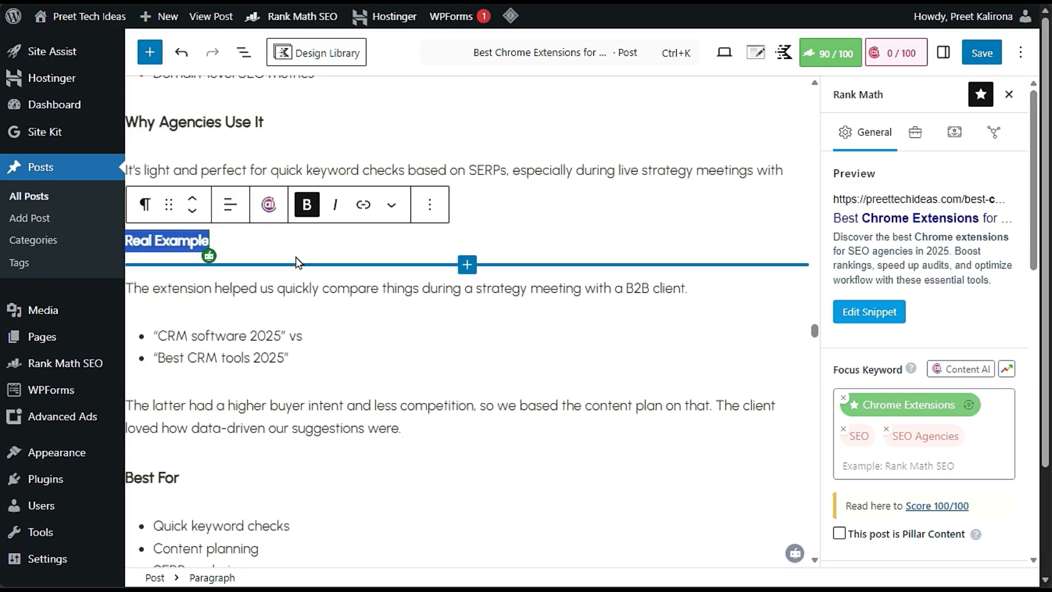
pyautogui.click(297, 247)
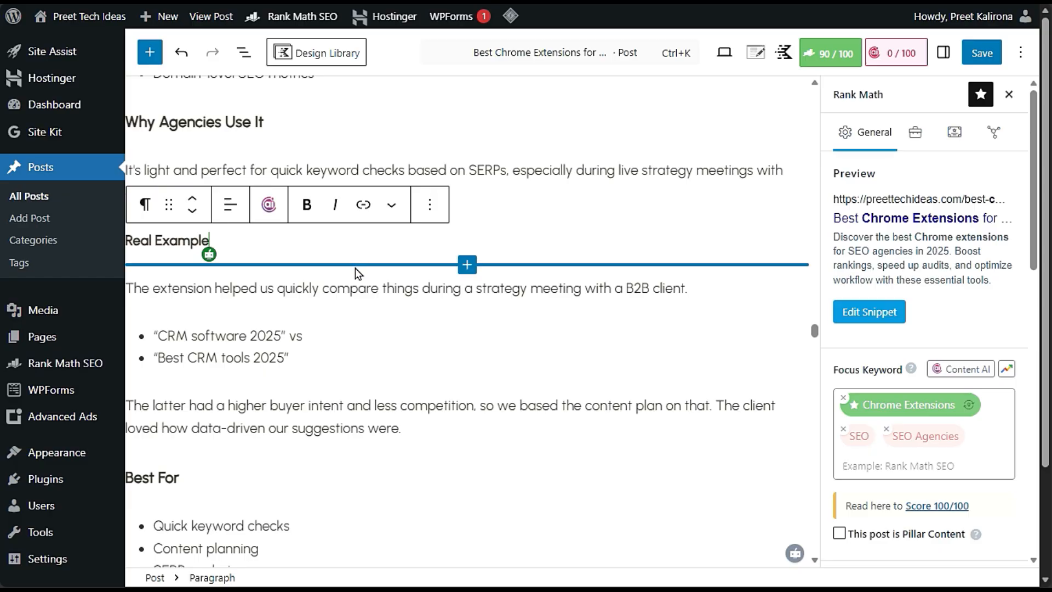
# - Insert a FAQ by Rank Math block below the closing paragraph at the end of the Chrome extensions post
pyautogui.scroll(5, 355, 268)
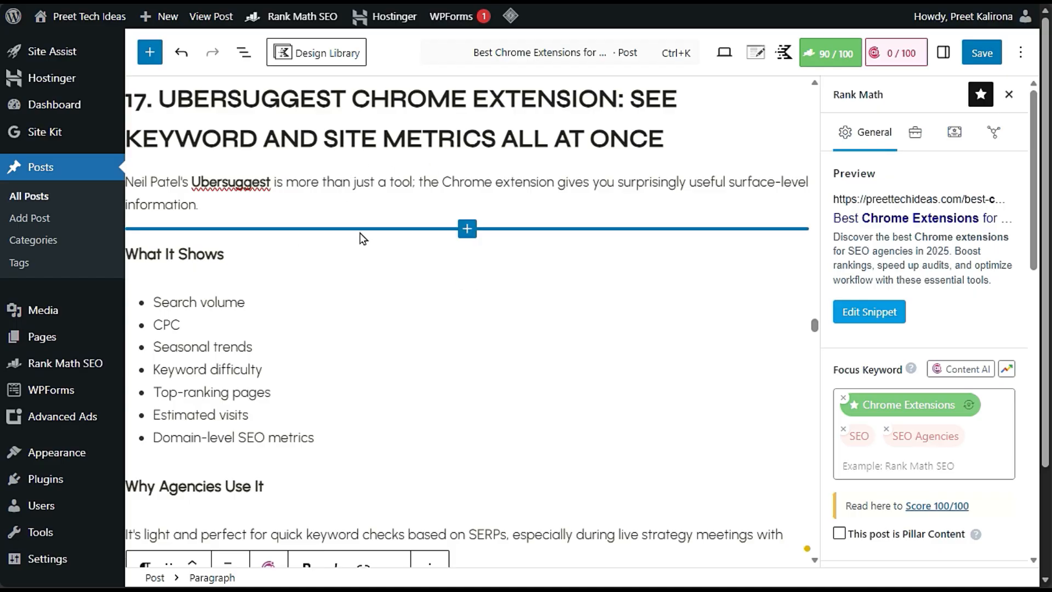
pyautogui.scroll(-8, 359, 238)
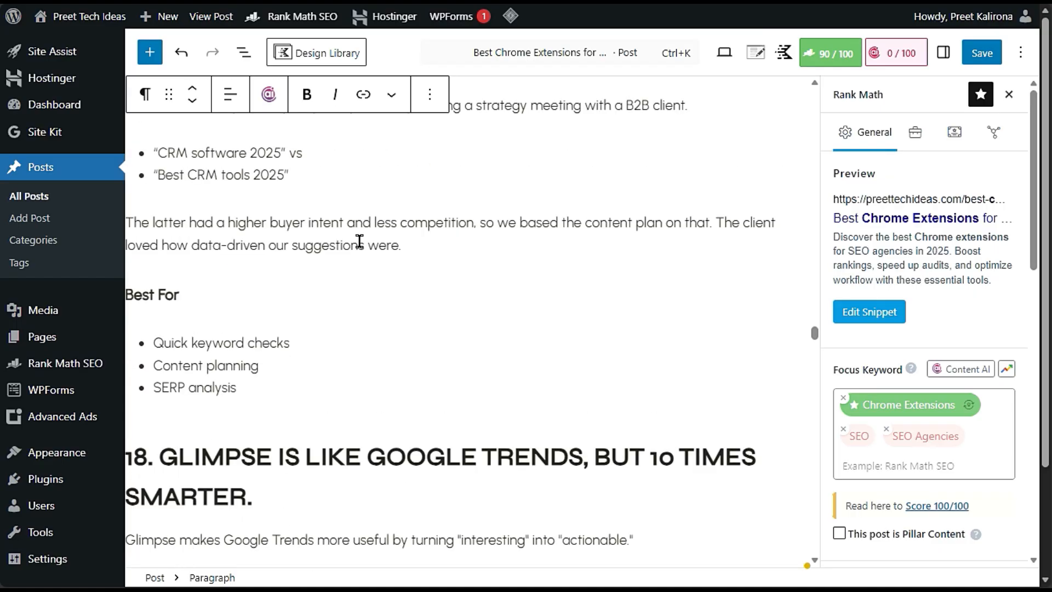
pyautogui.scroll(-20, 361, 250)
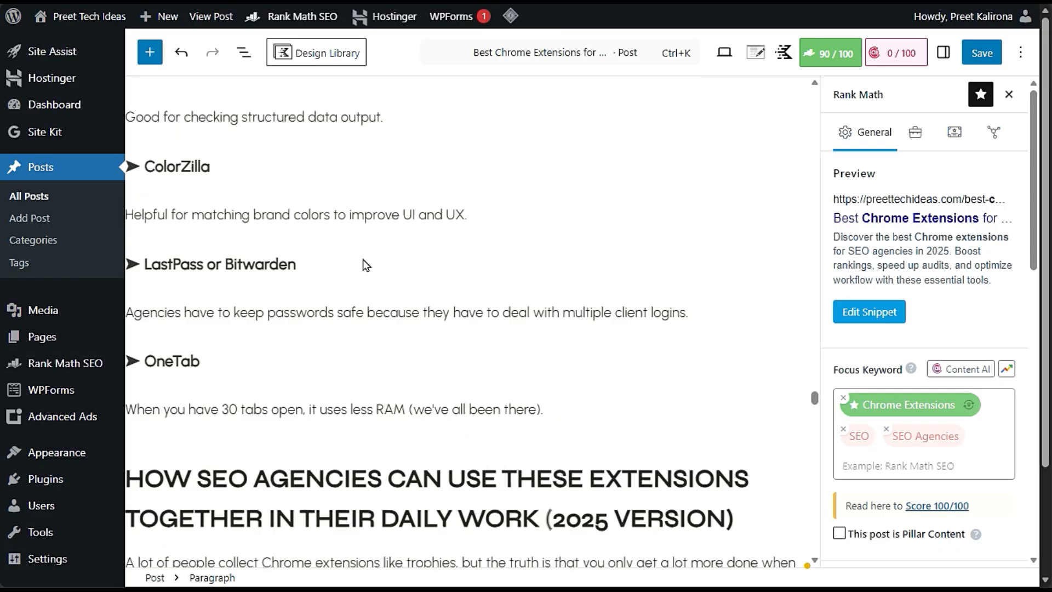
pyautogui.scroll(-20, 363, 258)
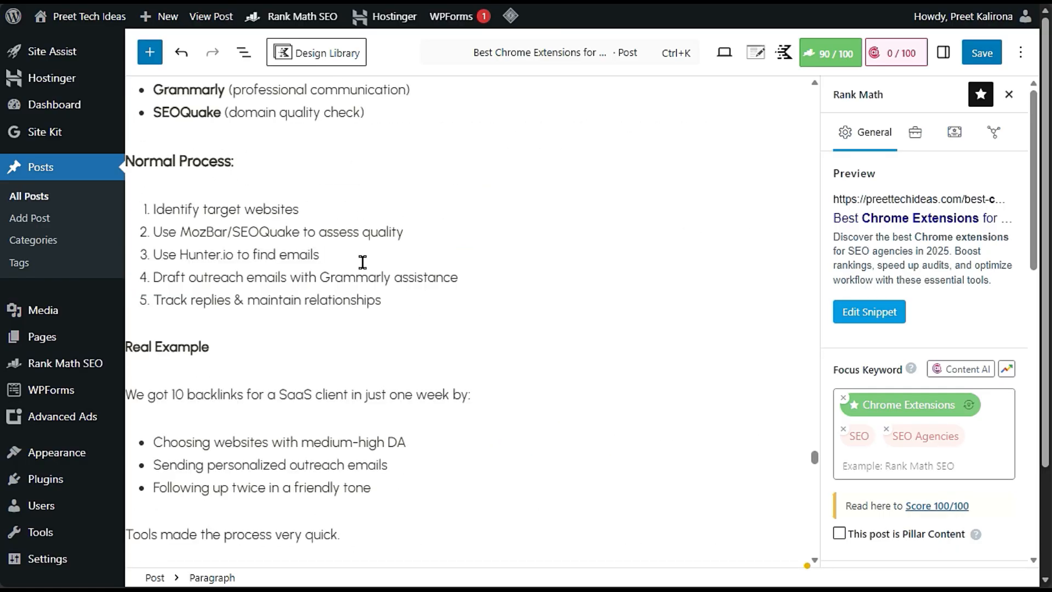
pyautogui.scroll(-20, 361, 265)
pyautogui.scroll(12, 360, 268)
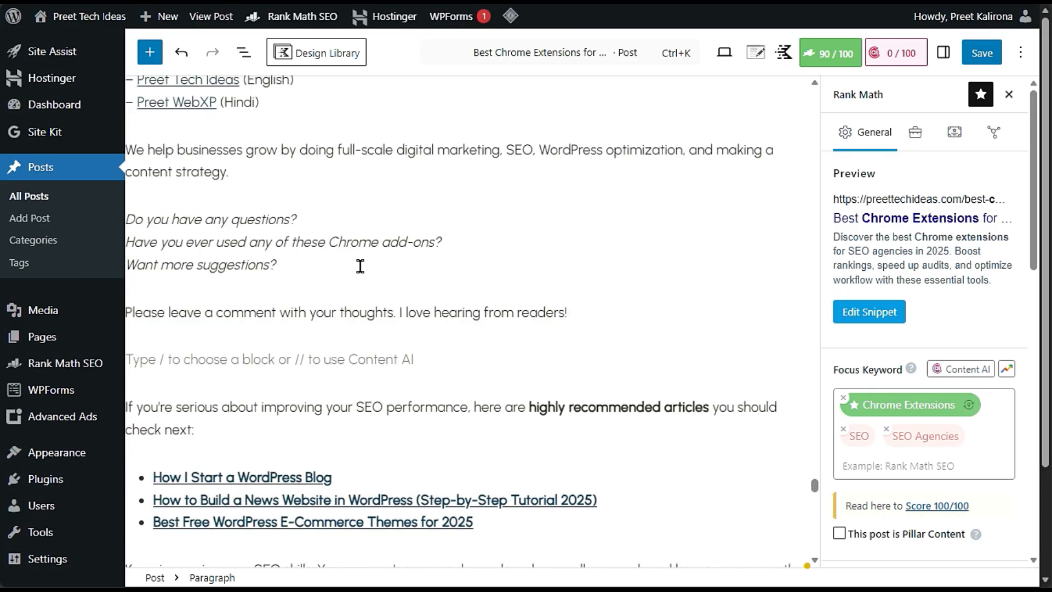
pyautogui.scroll(-6, 443, 305)
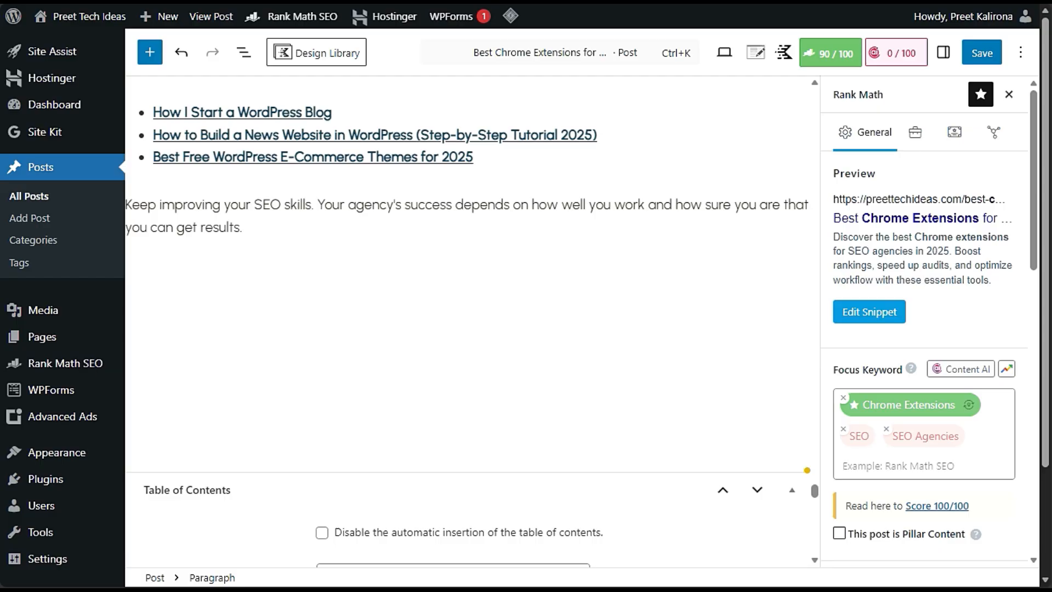
pyautogui.click(248, 267)
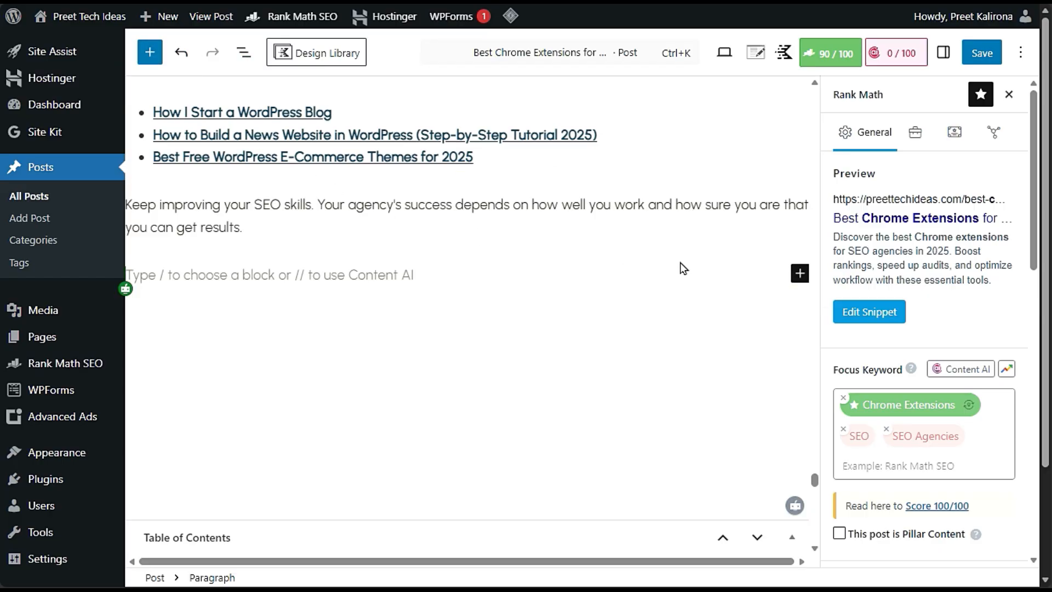
pyautogui.click(798, 274)
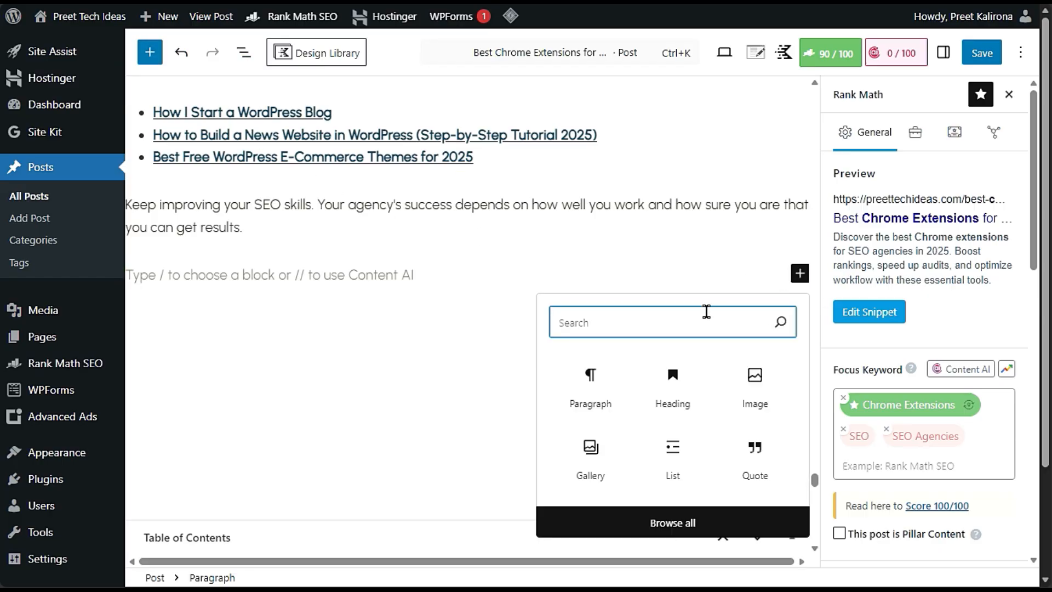
pyautogui.write('faq')
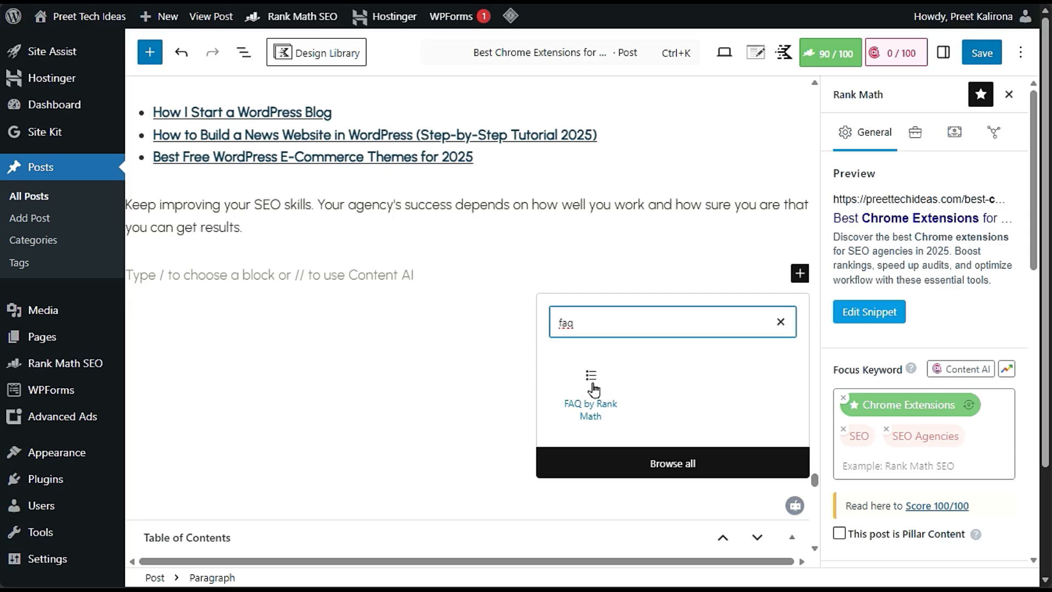
pyautogui.click(595, 410)
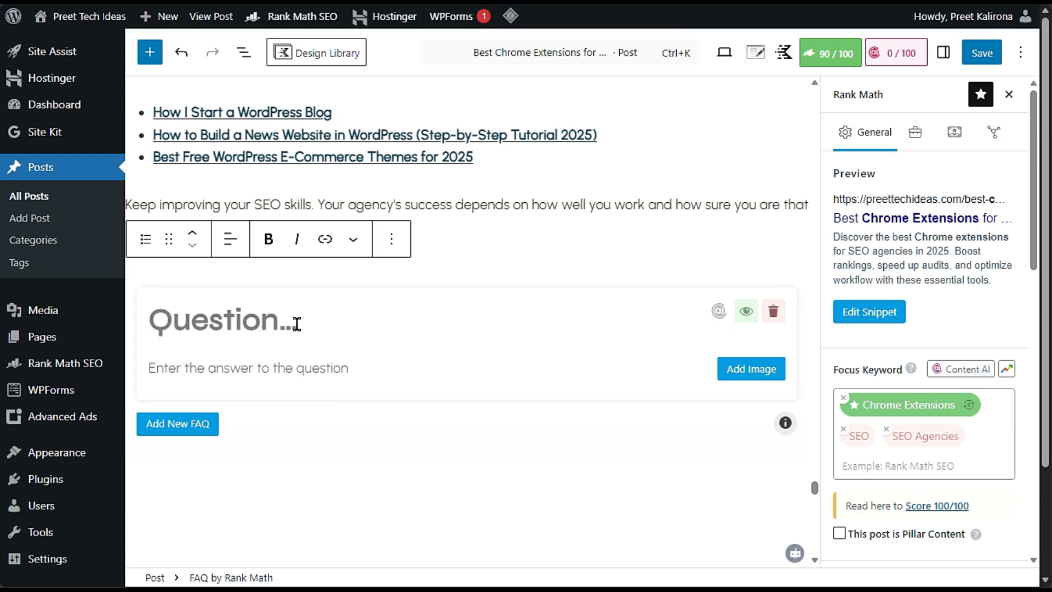
# - Switch to ChatGPT to look through its keyword suggestions and return to the FAQ block in the post editor
pyautogui.scroll(15, 296, 326)
pyautogui.scroll(20, 298, 329)
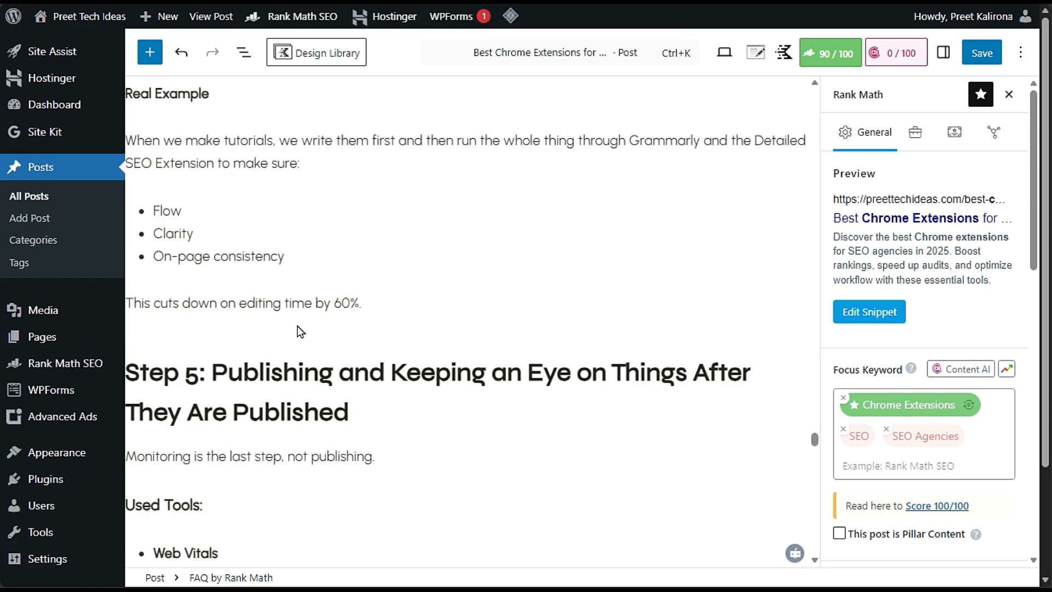
pyautogui.scroll(8, 297, 324)
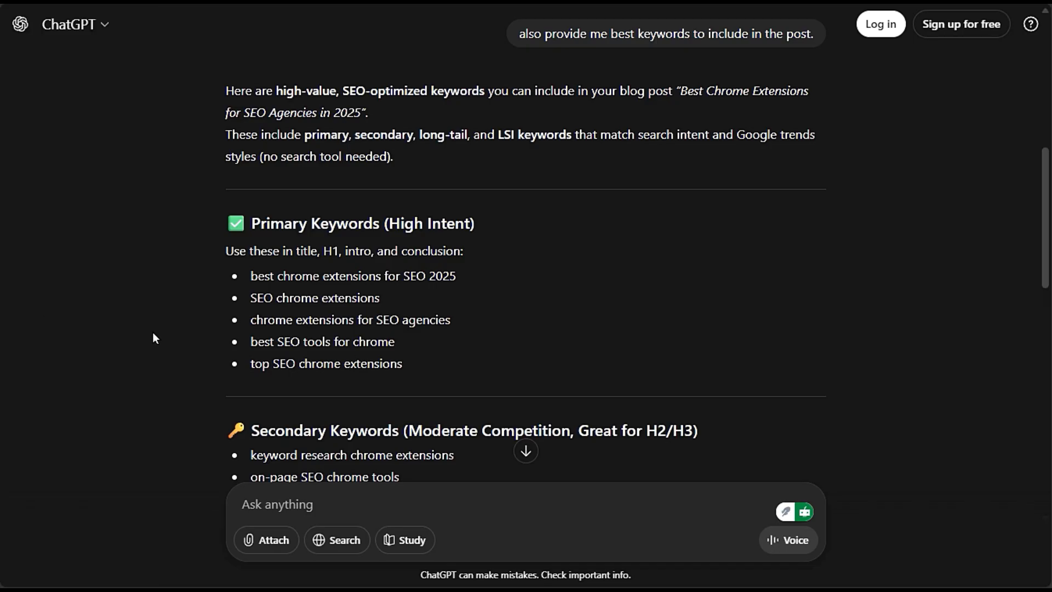
pyautogui.scroll(-5, 386, 328)
pyautogui.scroll(-8, 386, 328)
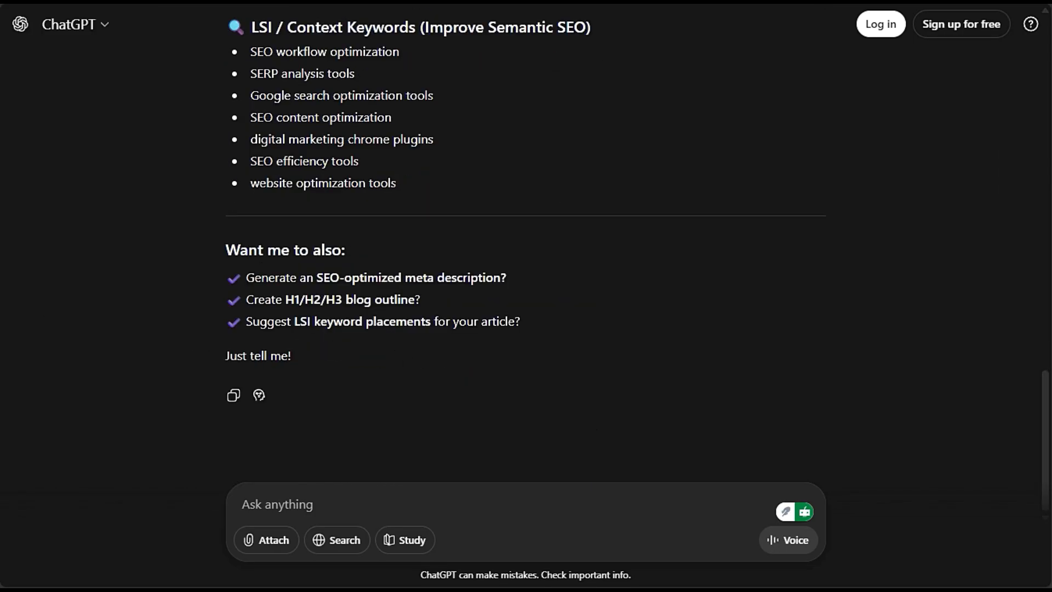
pyautogui.click(4, 77)
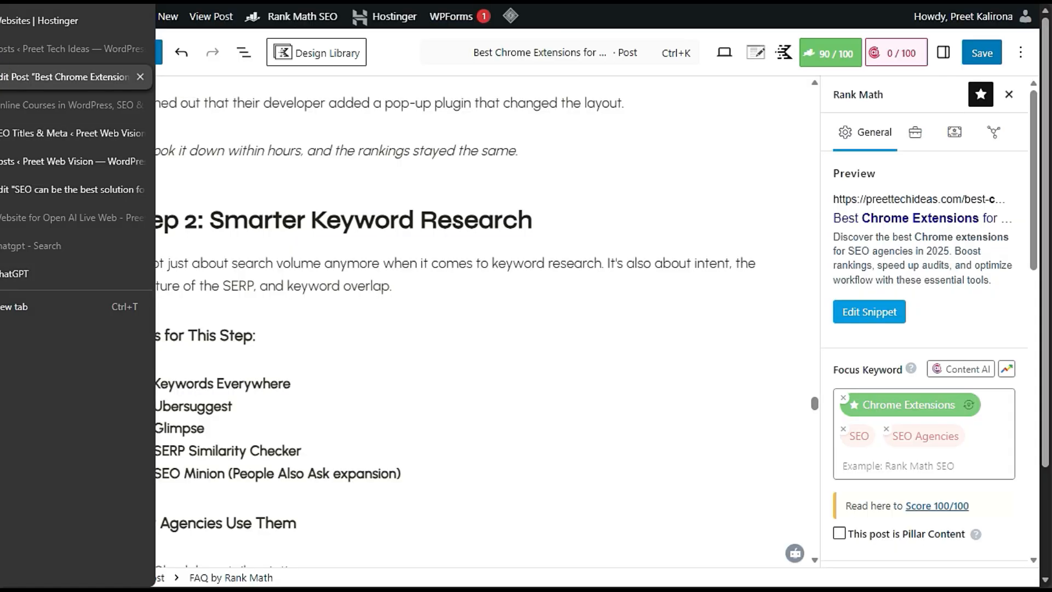
pyautogui.scroll(-15, 359, 305)
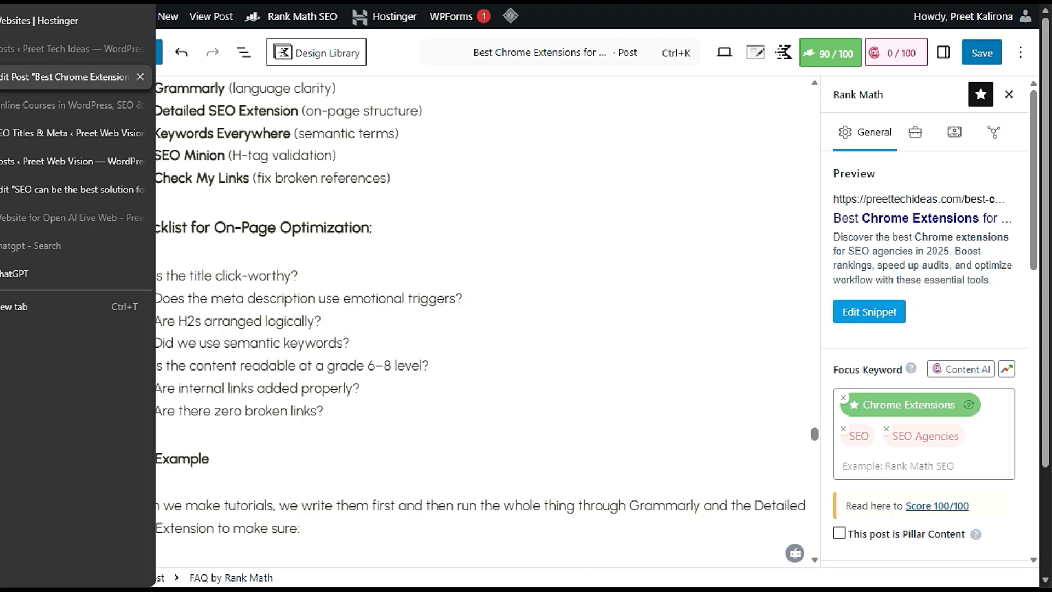
pyautogui.moveTo(17, 189)
pyautogui.scroll(-20, 411, 317)
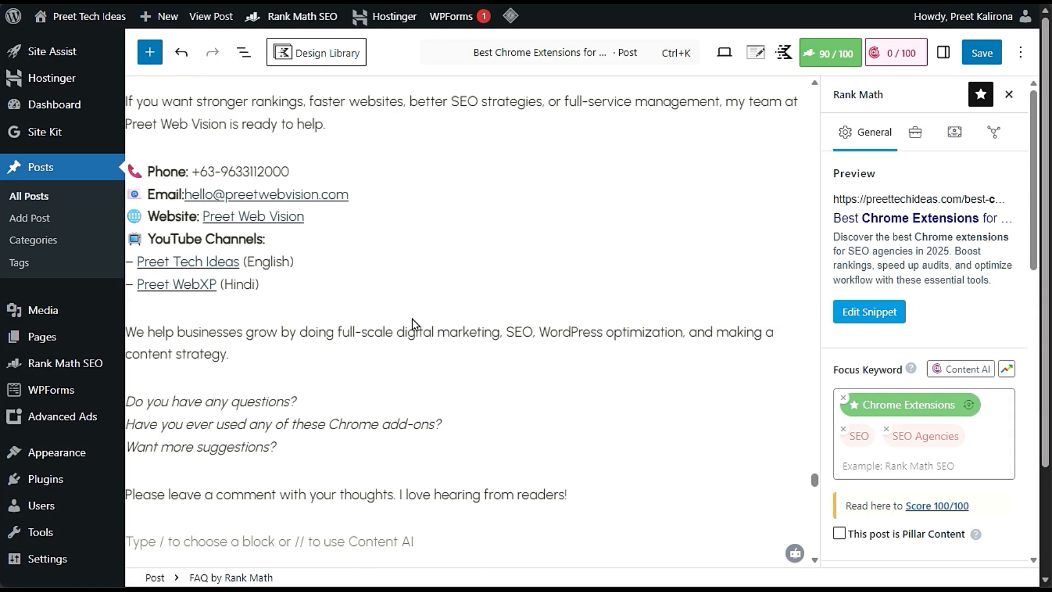
pyautogui.scroll(3, 412, 317)
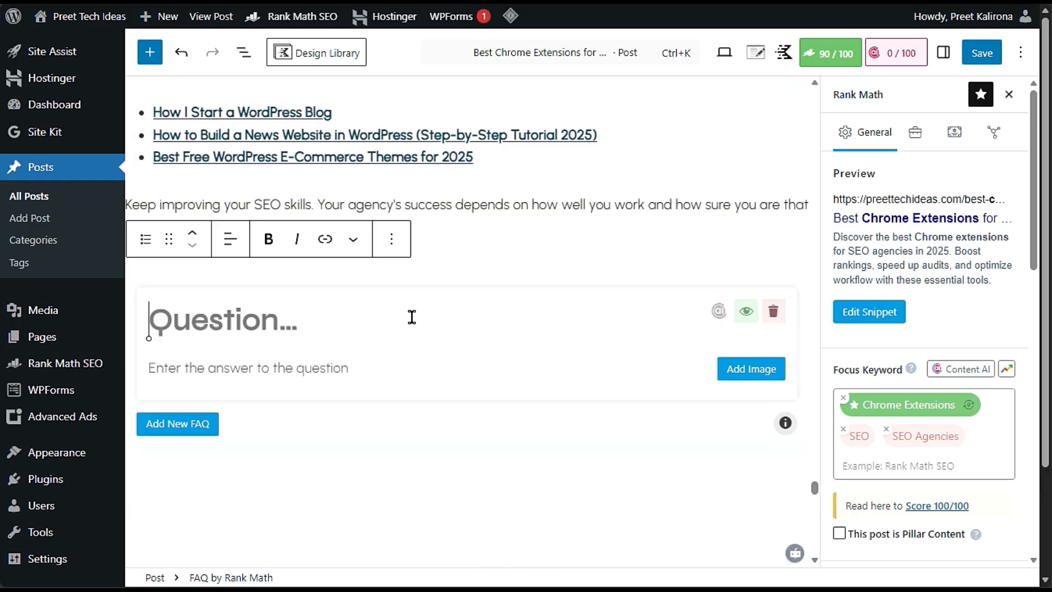
# - Add a second question entry to the FAQ block and delete it
pyautogui.click(314, 361)
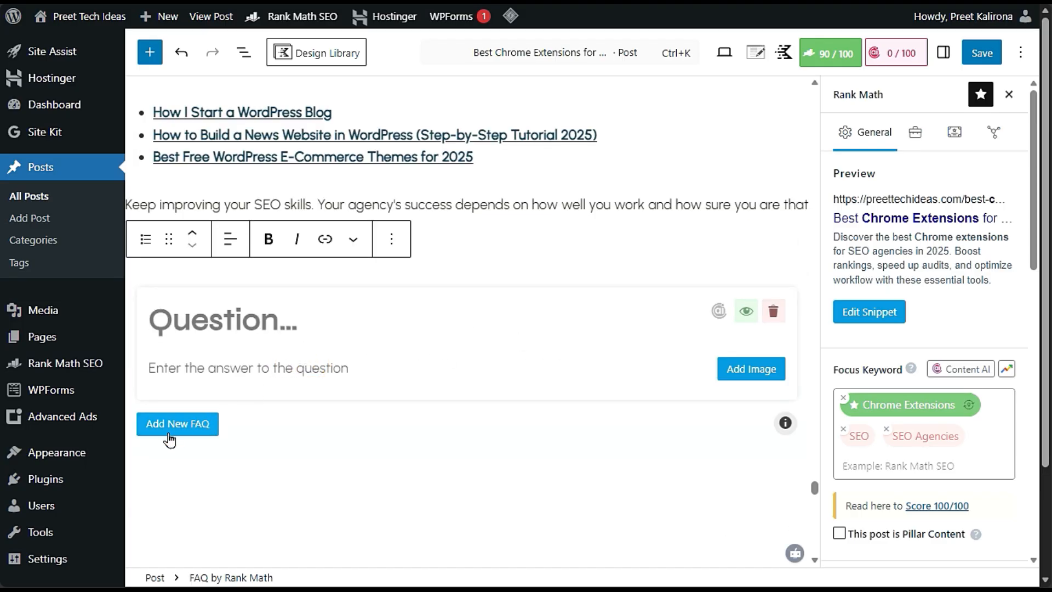
pyautogui.click(187, 433)
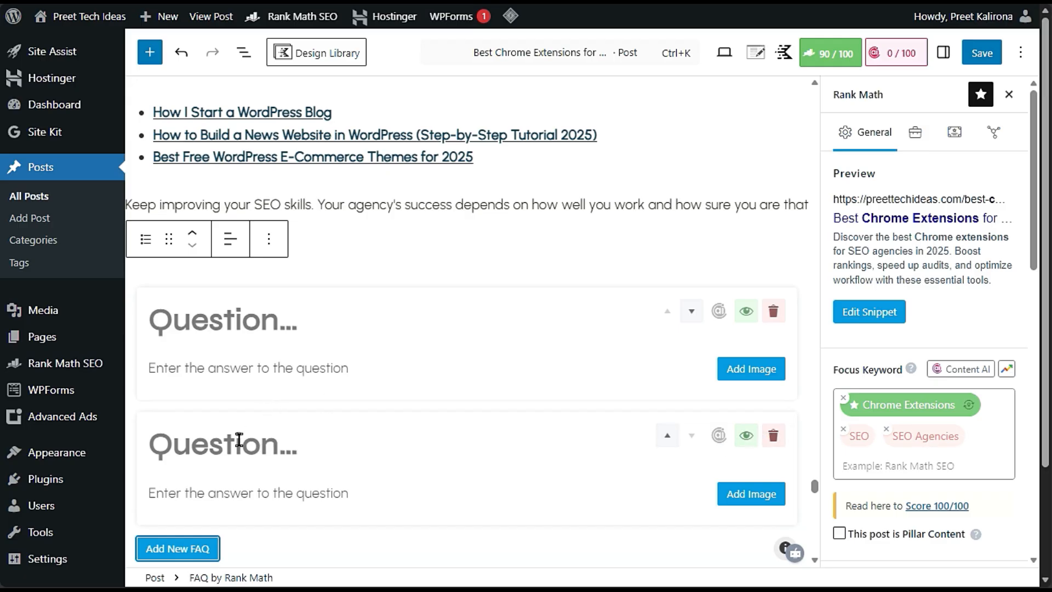
pyautogui.click(773, 435)
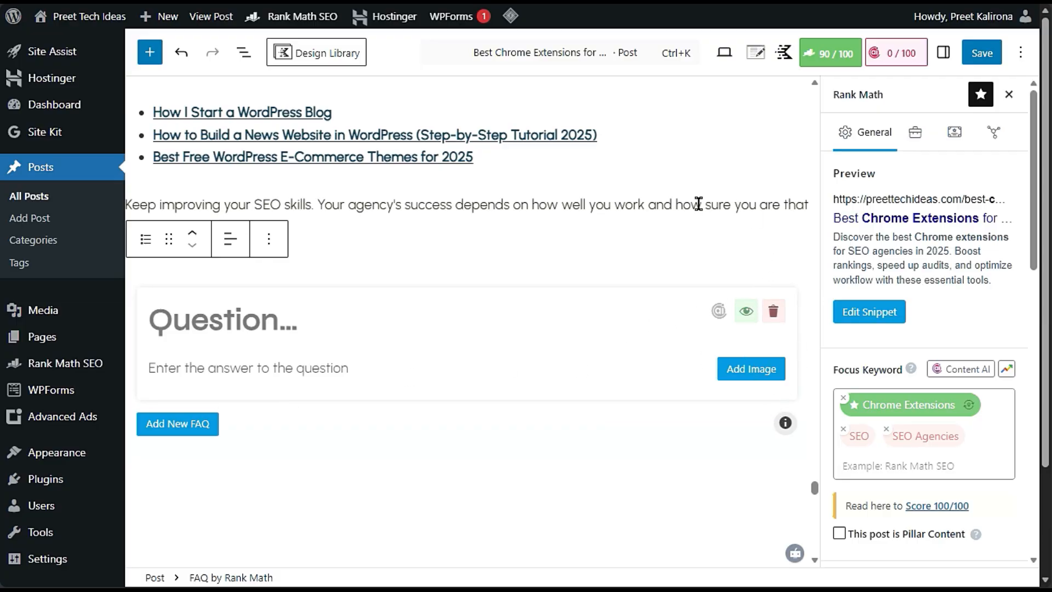
pyautogui.scroll(5, 686, 201)
pyautogui.scroll(20, 687, 202)
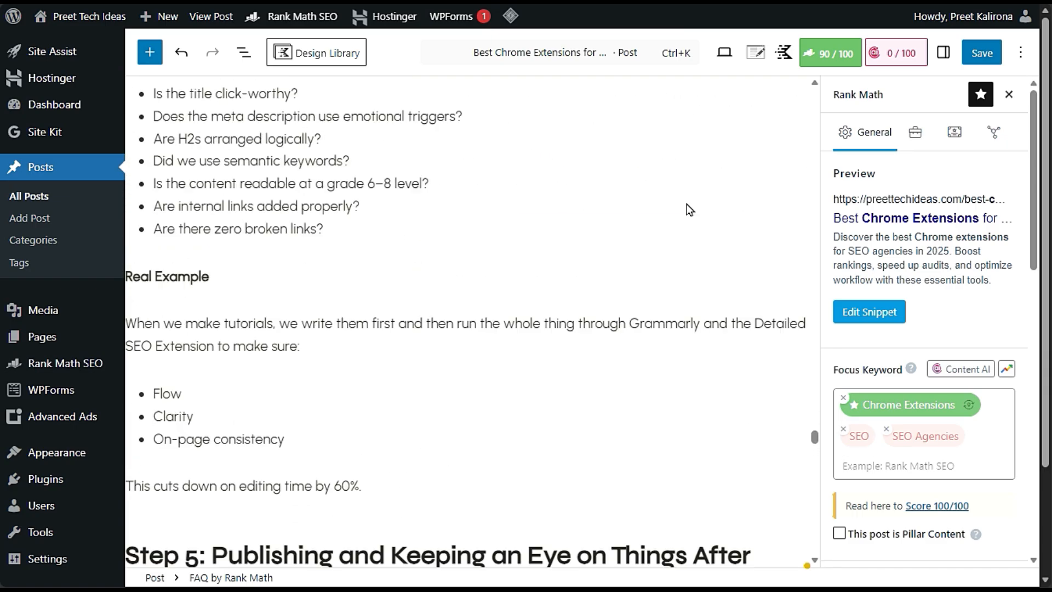
pyautogui.scroll(20, 686, 204)
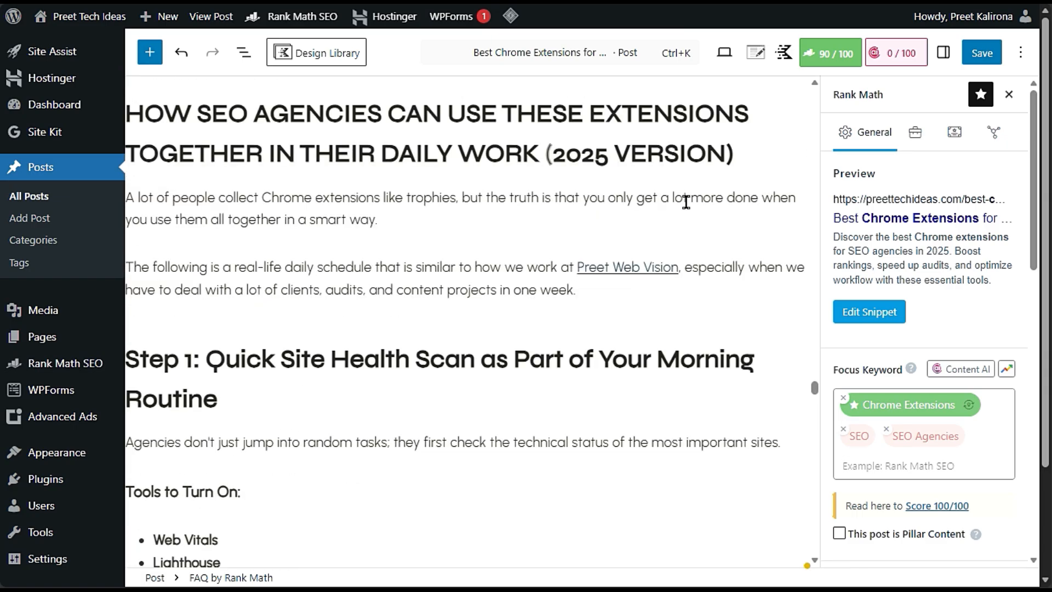
pyautogui.scroll(20, 686, 202)
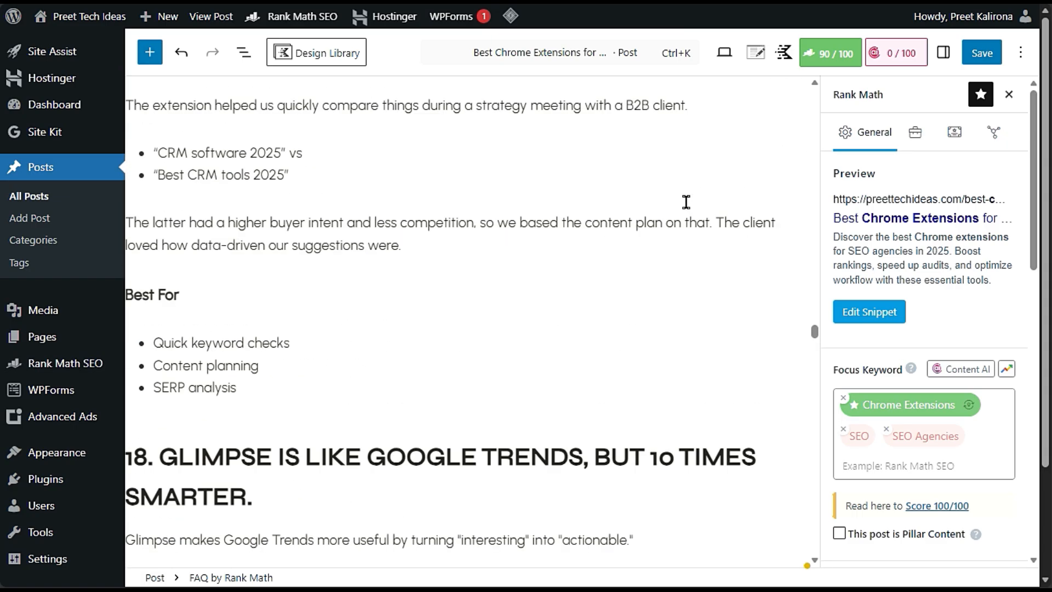
pyautogui.scroll(20, 686, 202)
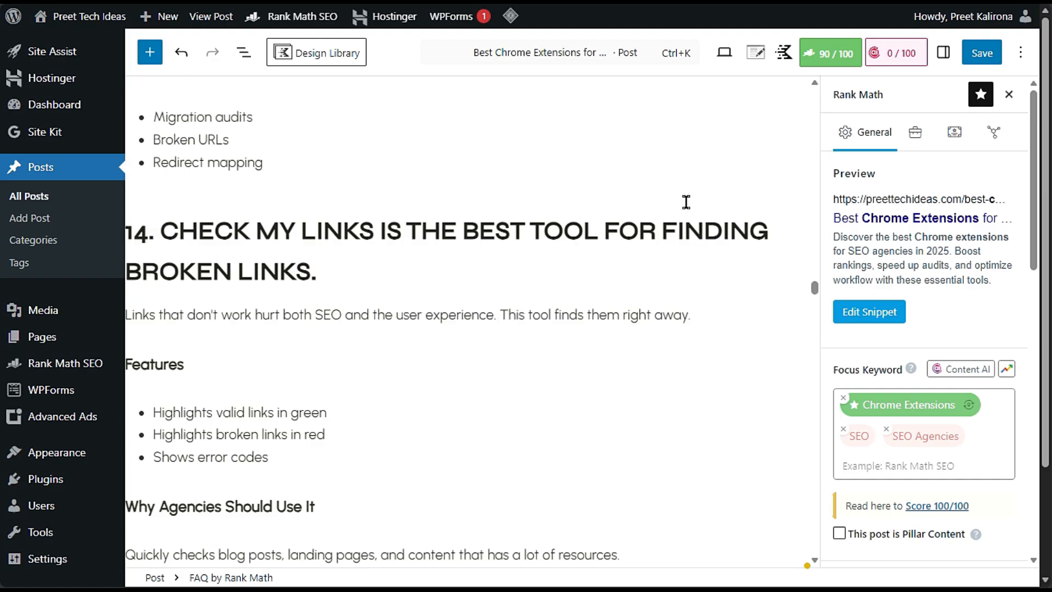
pyautogui.scroll(20, 686, 202)
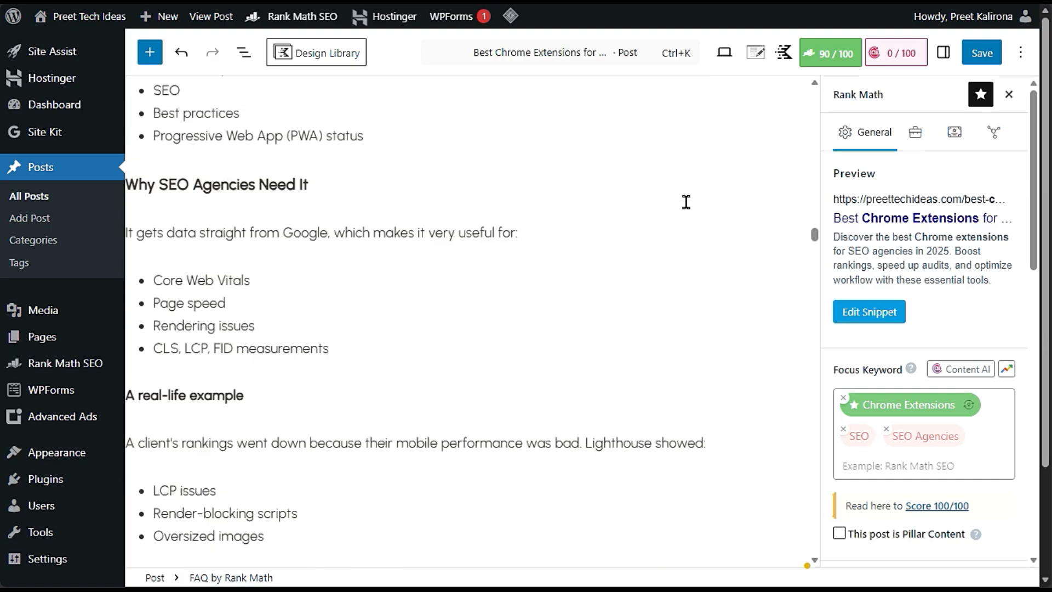
pyautogui.scroll(15, 686, 202)
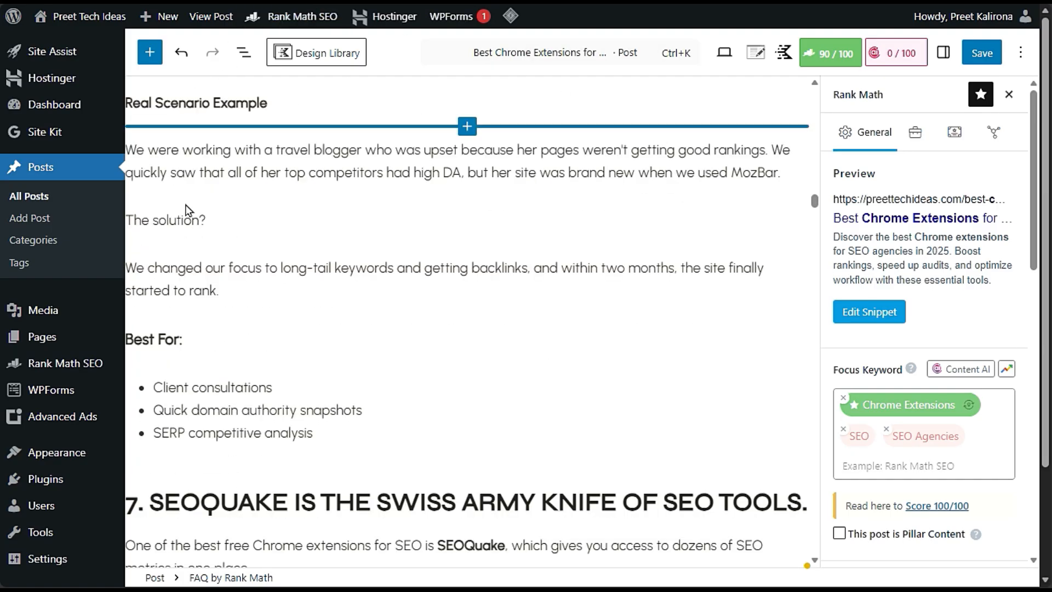
# - Leave the post for the Rank Math modules dashboard and open the settings of the Image SEO module
pyautogui.moveTo(88, 363)
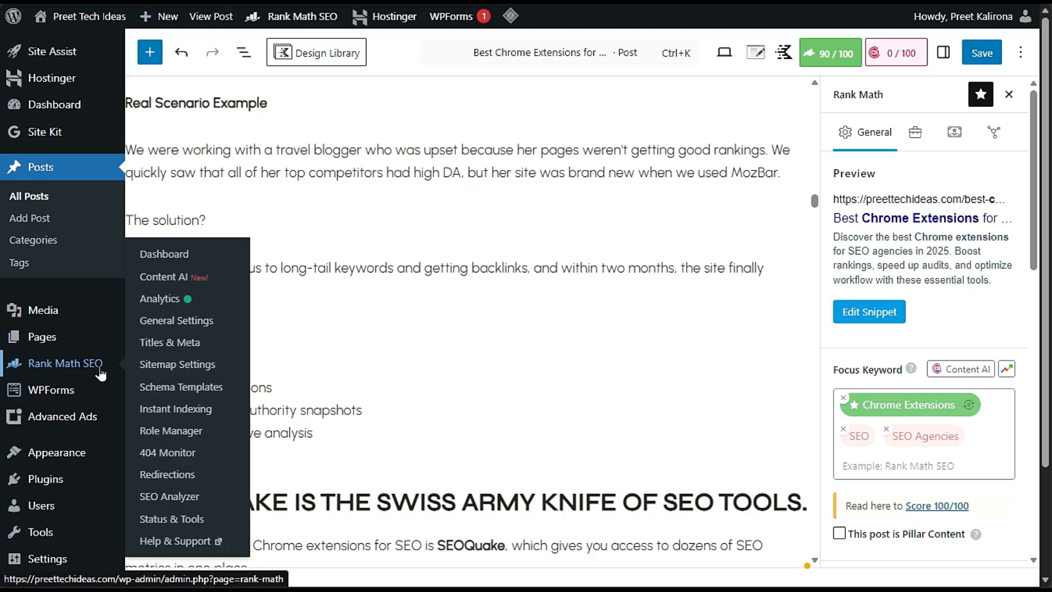
pyautogui.click(178, 266)
pyautogui.click(623, 51)
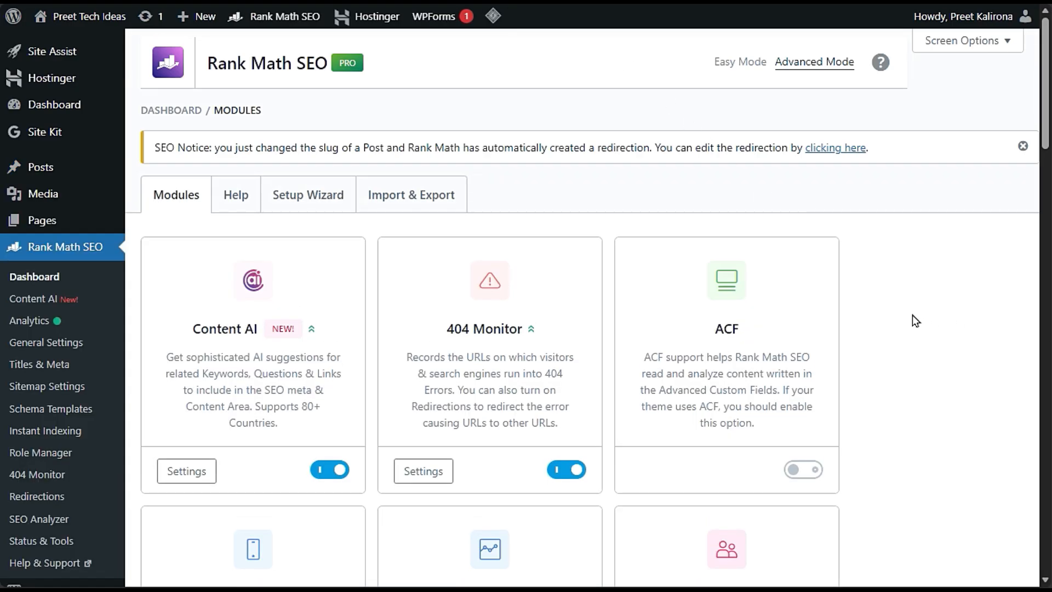
pyautogui.scroll(-3, 914, 319)
pyautogui.scroll(-9, 711, 446)
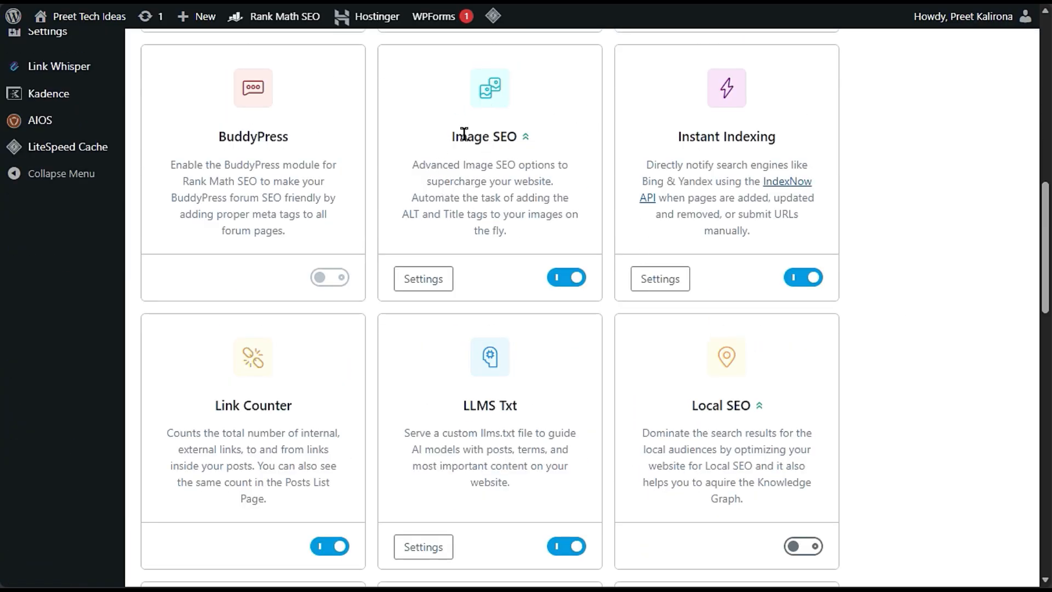
pyautogui.moveTo(454, 137); pyautogui.dragTo(529, 139)
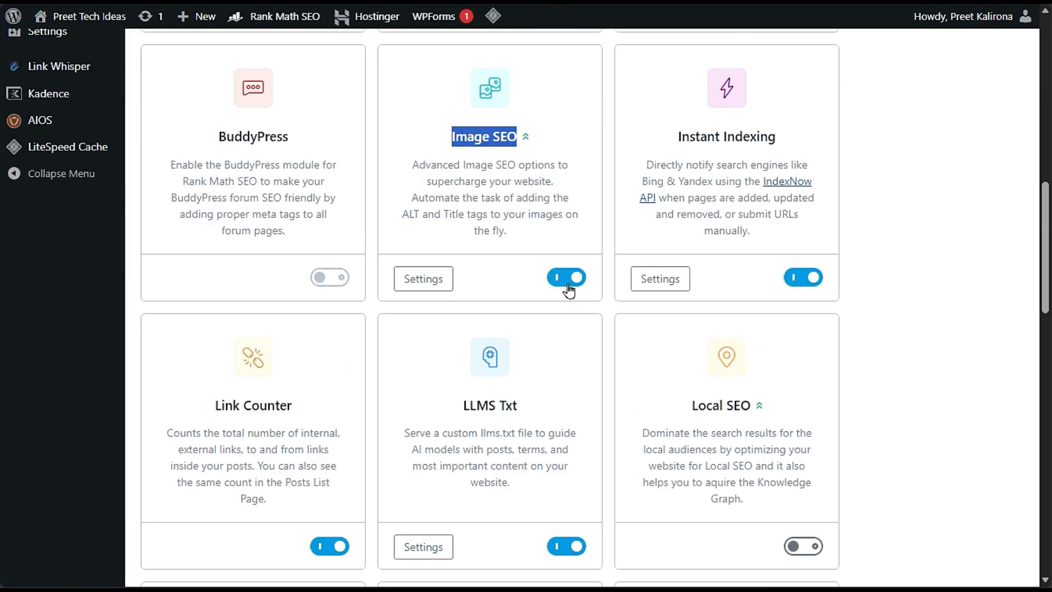
pyautogui.click(410, 279)
# - Examine the image SEO options, from adding missing ALT and TITLE attributes to the title, alt, description and caption casing
pyautogui.scroll(-3, 426, 289)
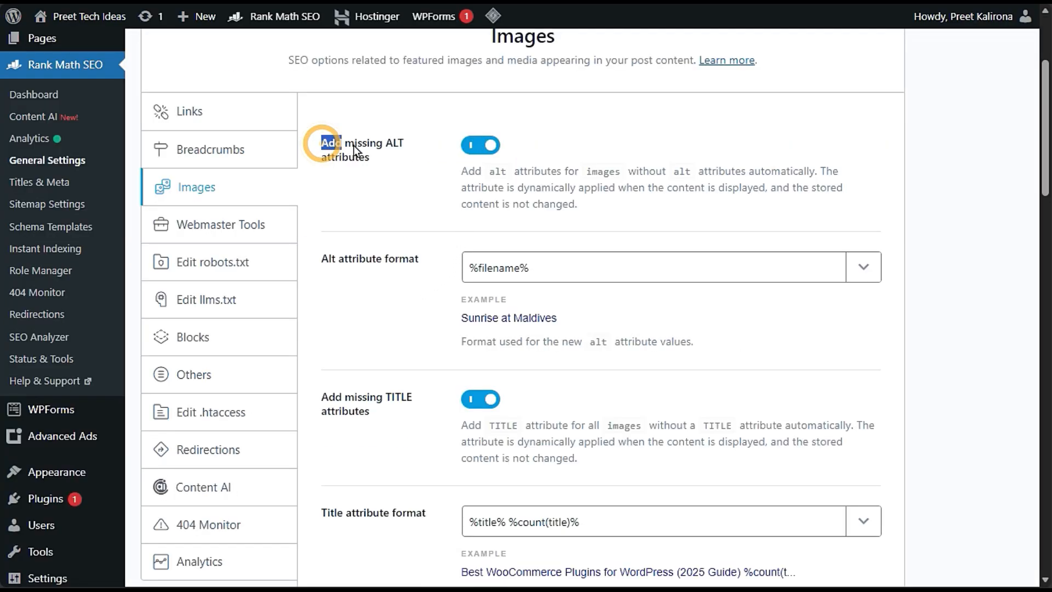
pyautogui.moveTo(355, 151); pyautogui.dragTo(397, 165)
pyautogui.click(461, 153)
pyautogui.scroll(-18, 377, 302)
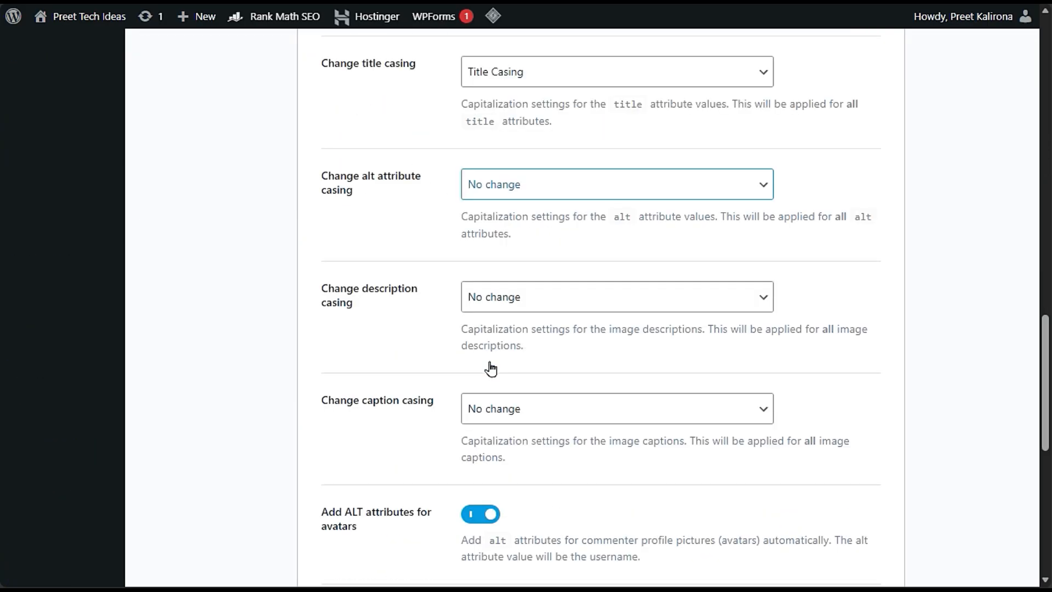
pyautogui.scroll(-3, 490, 368)
pyautogui.scroll(20, 491, 367)
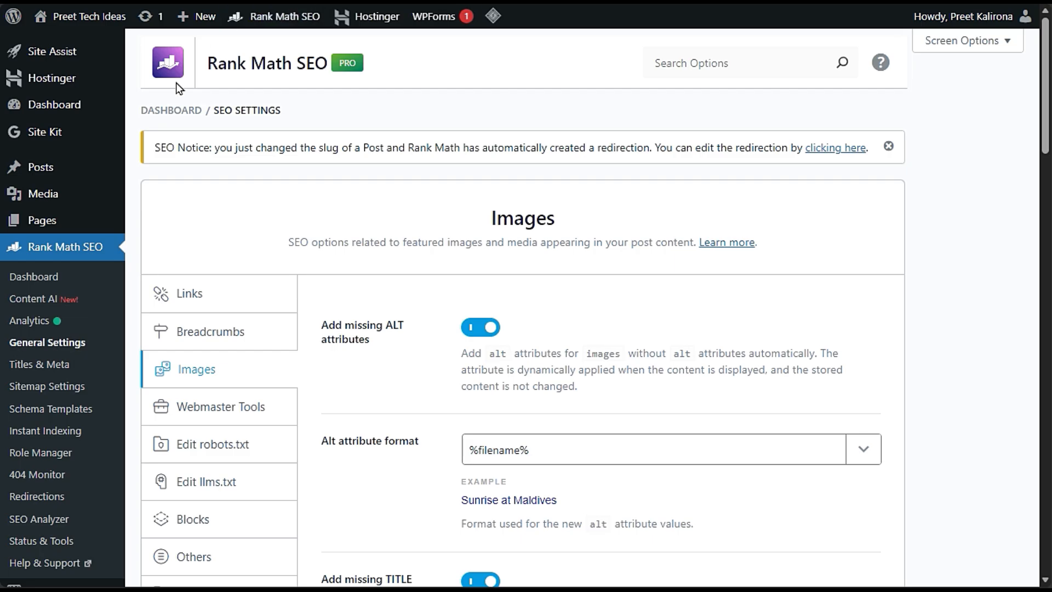
# - Open the site's media library
pyautogui.moveTo(71, 198)
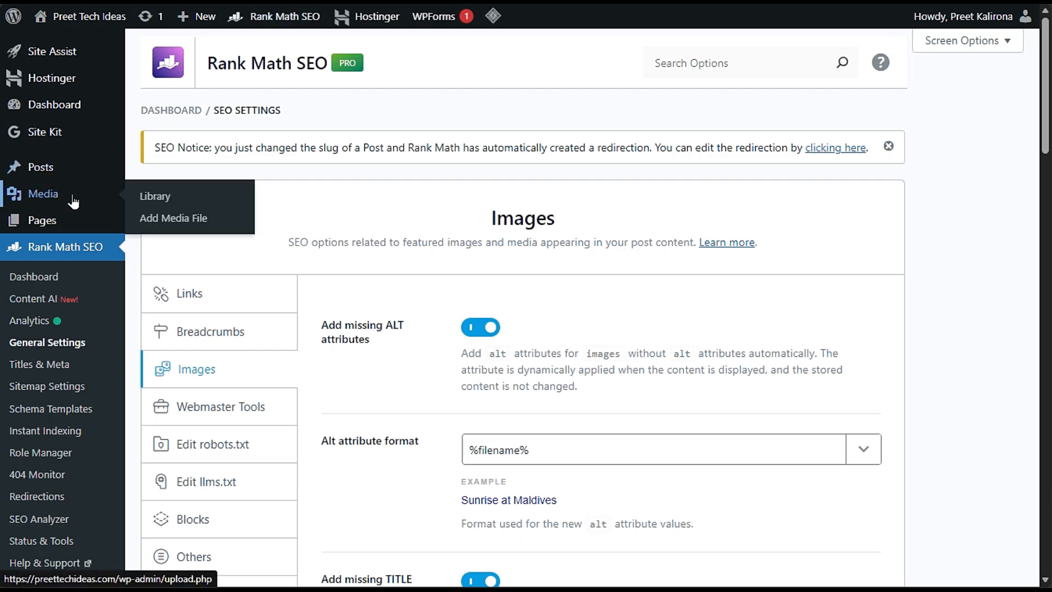
pyautogui.click(171, 198)
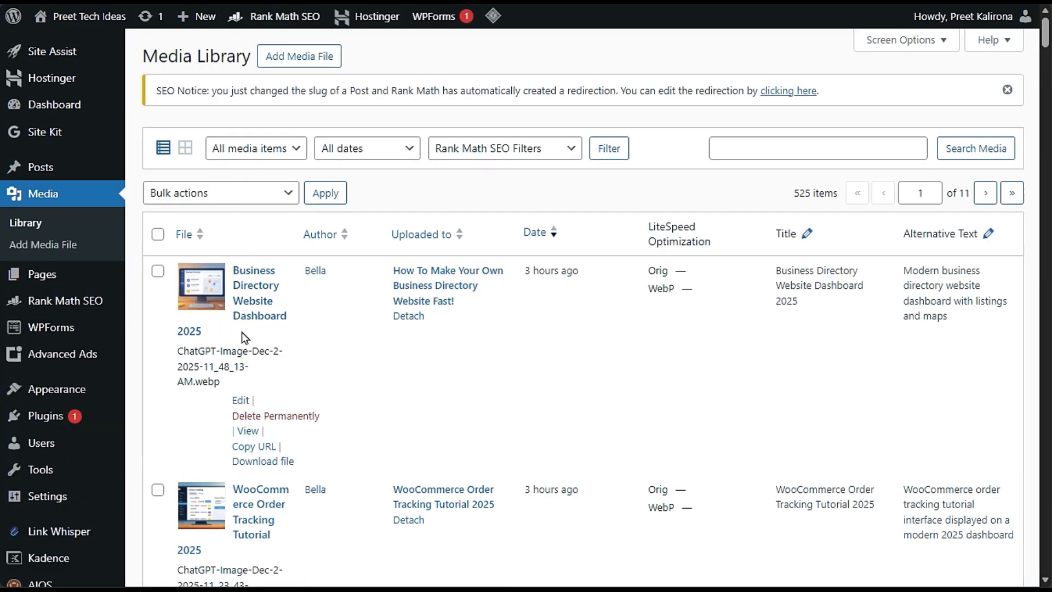
# - Open the Business Directory Website Dashboard 2025 image for editing and review its alternative text, caption, description and title
pyautogui.click(240, 400)
pyautogui.scroll(-6, 926, 233)
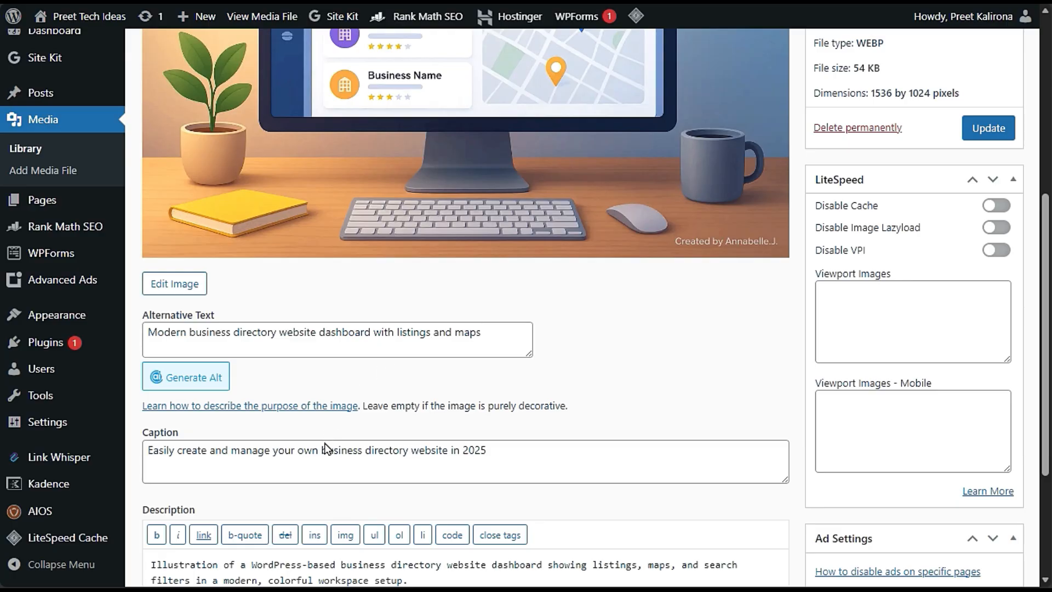
pyautogui.scroll(-3, 319, 462)
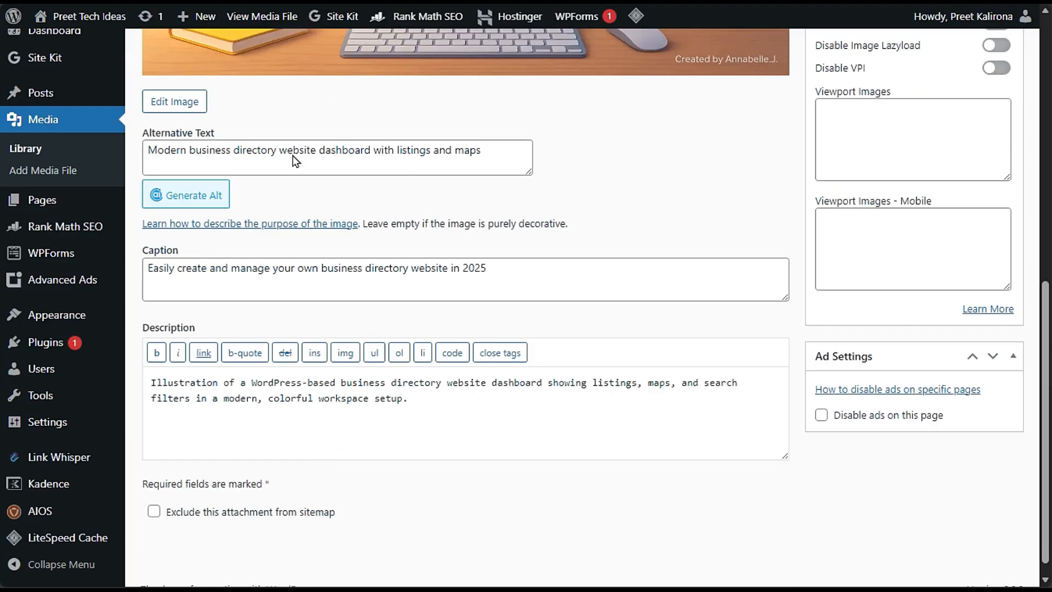
pyautogui.scroll(9, 428, 410)
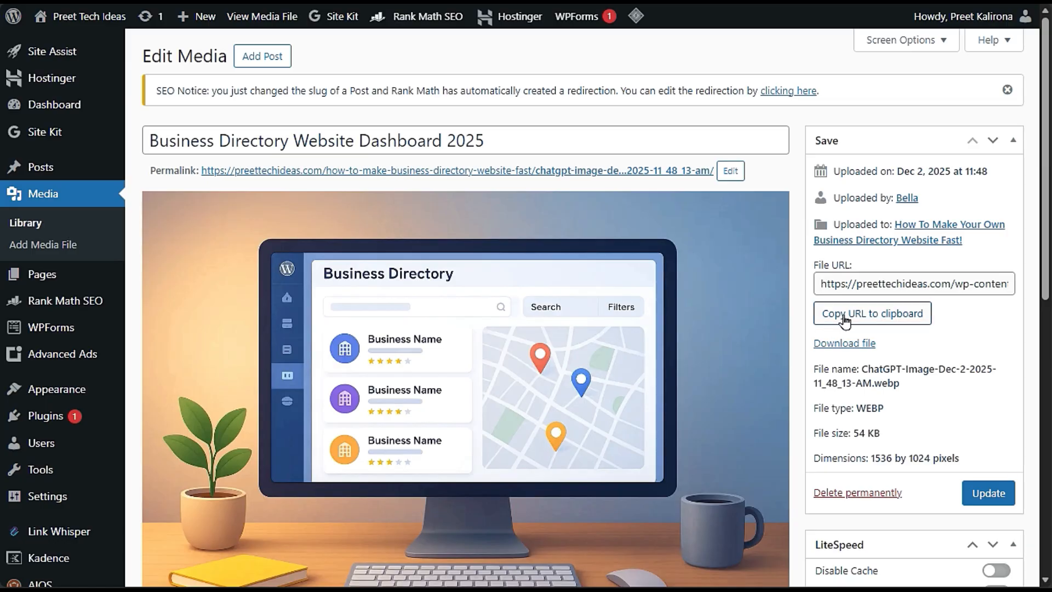
# - Return to the media library, switch it to grid view and review the alternative text, title and caption of the first four images
pyautogui.click(34, 229)
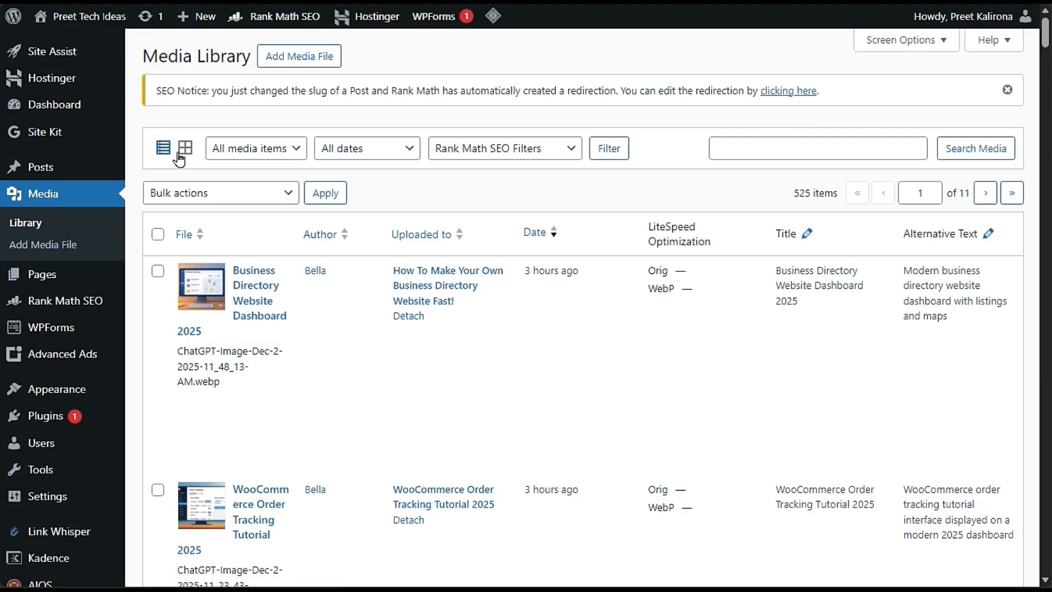
pyautogui.click(194, 155)
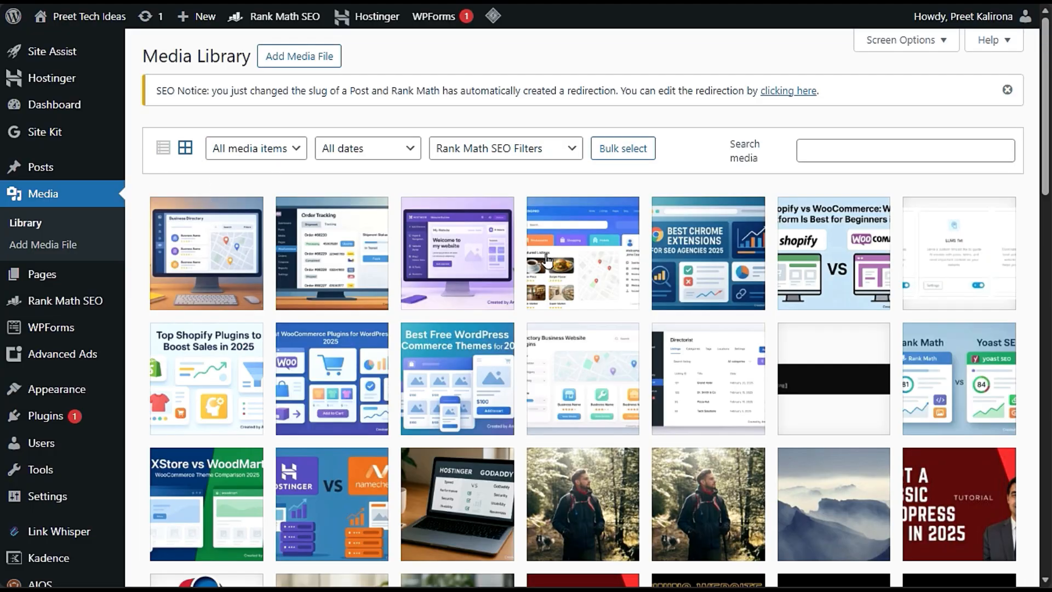
pyautogui.click(247, 288)
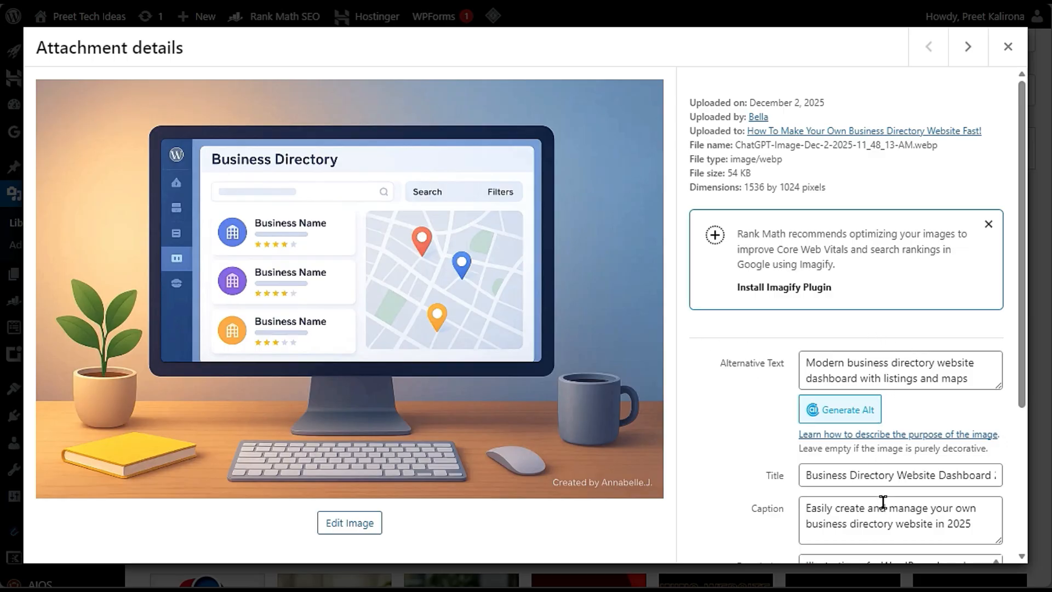
pyautogui.click(965, 47)
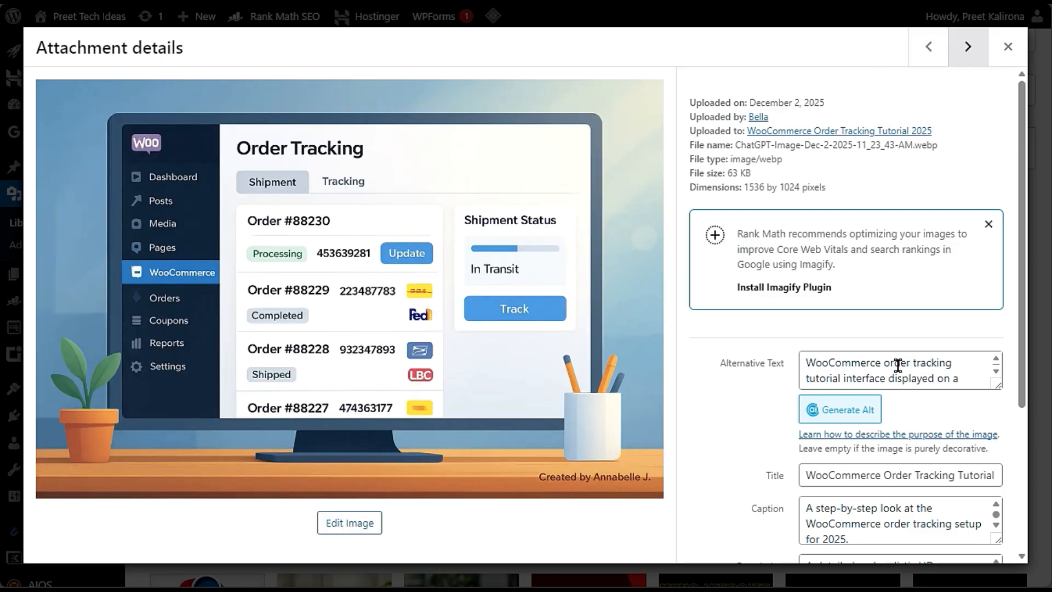
pyautogui.click(967, 48)
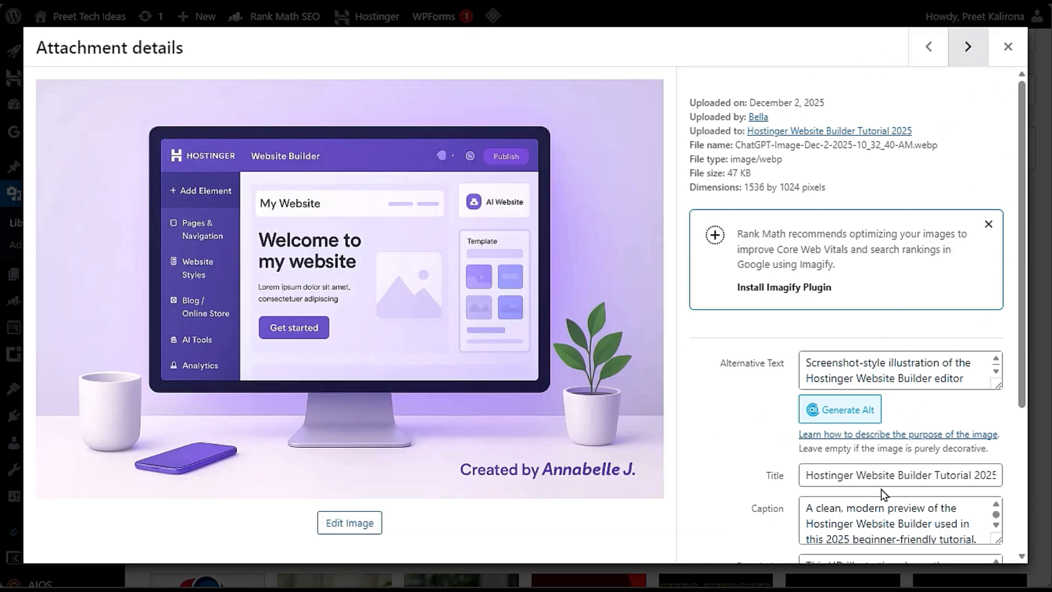
pyautogui.click(959, 47)
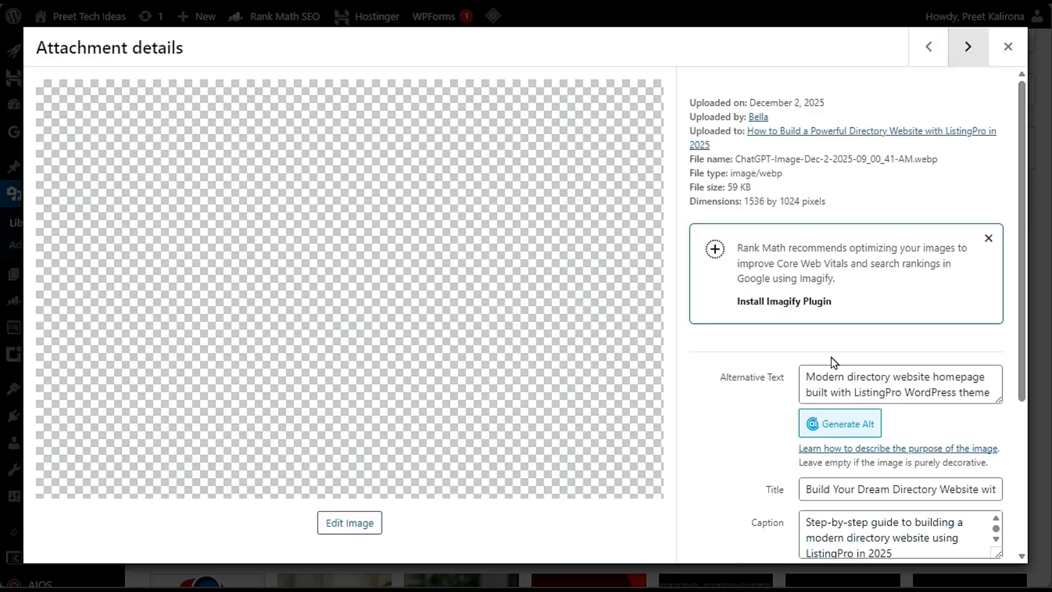
pyautogui.click(1007, 46)
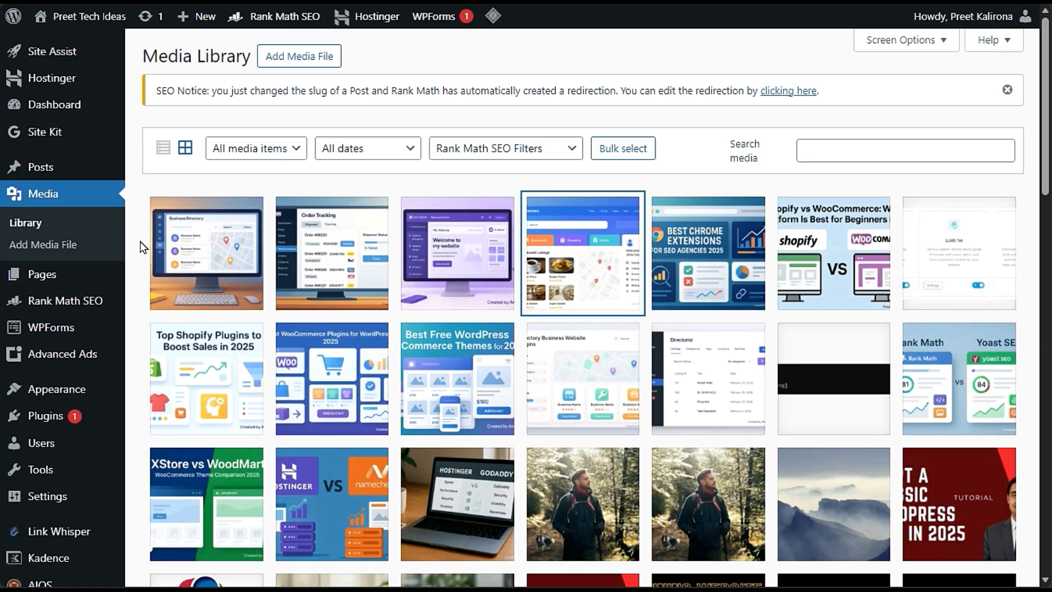
# - Reopen the attachment details of the business directory dashboard image
pyautogui.click(174, 249)
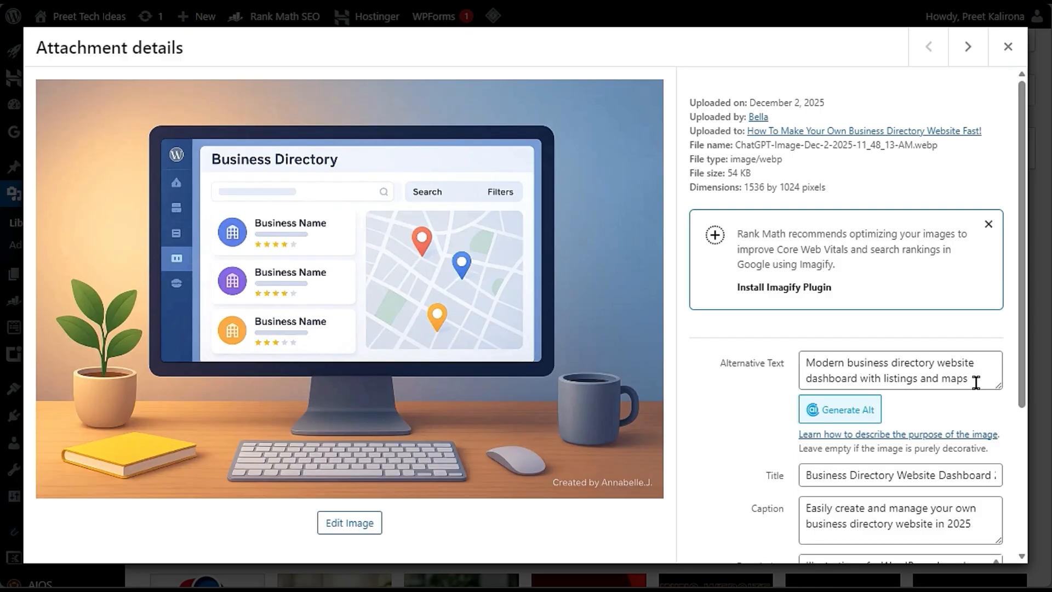
# - Review the Business Directory image's alternative text and title in its attachment details and return to the Media Library
pyautogui.moveTo(976, 382); pyautogui.dragTo(744, 354)
pyautogui.click(743, 449)
pyautogui.moveTo(994, 379); pyautogui.dragTo(801, 355)
pyautogui.click(775, 402)
pyautogui.moveTo(960, 383); pyautogui.dragTo(774, 357)
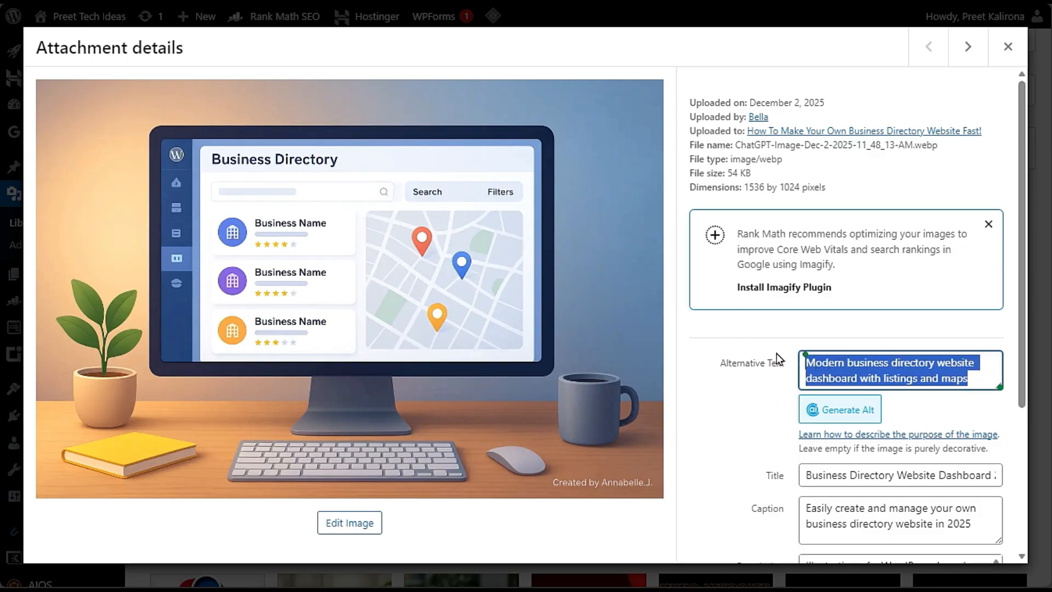
pyautogui.click(740, 419)
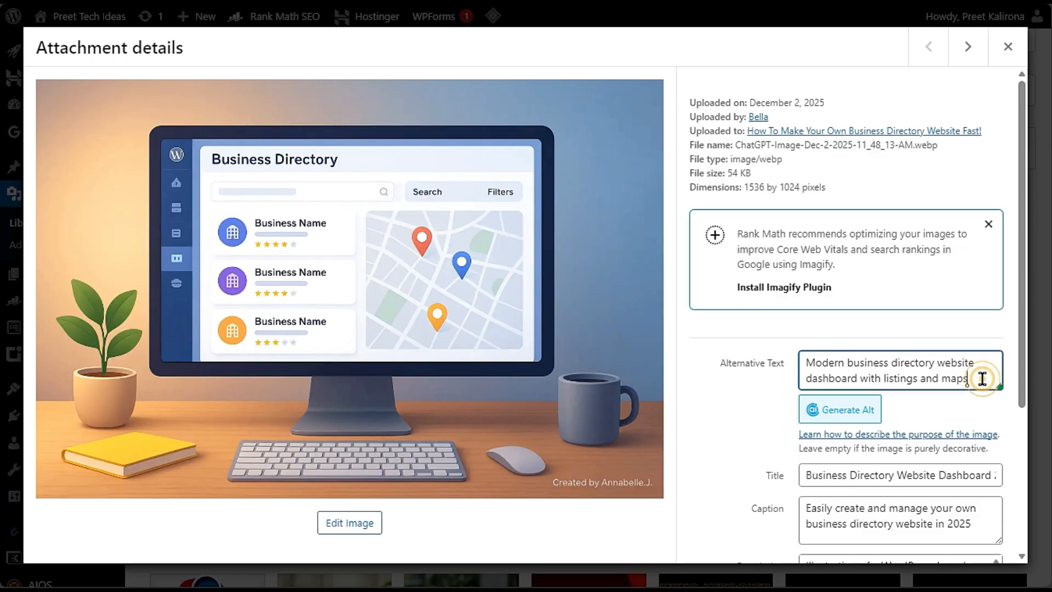
pyautogui.moveTo(981, 376); pyautogui.dragTo(778, 362)
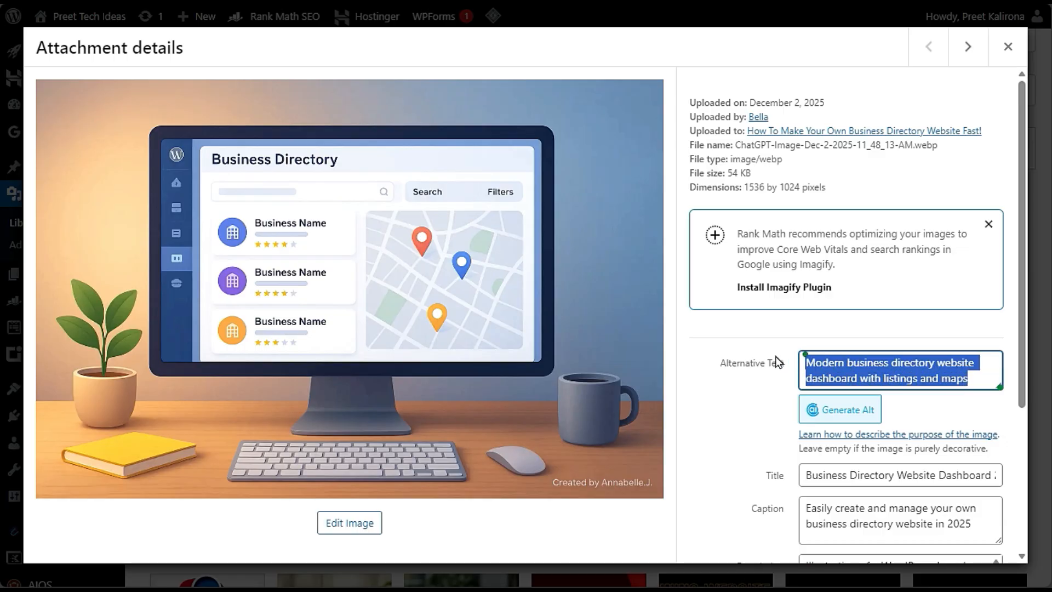
pyautogui.tripleClick(839, 480)
pyautogui.click(762, 460)
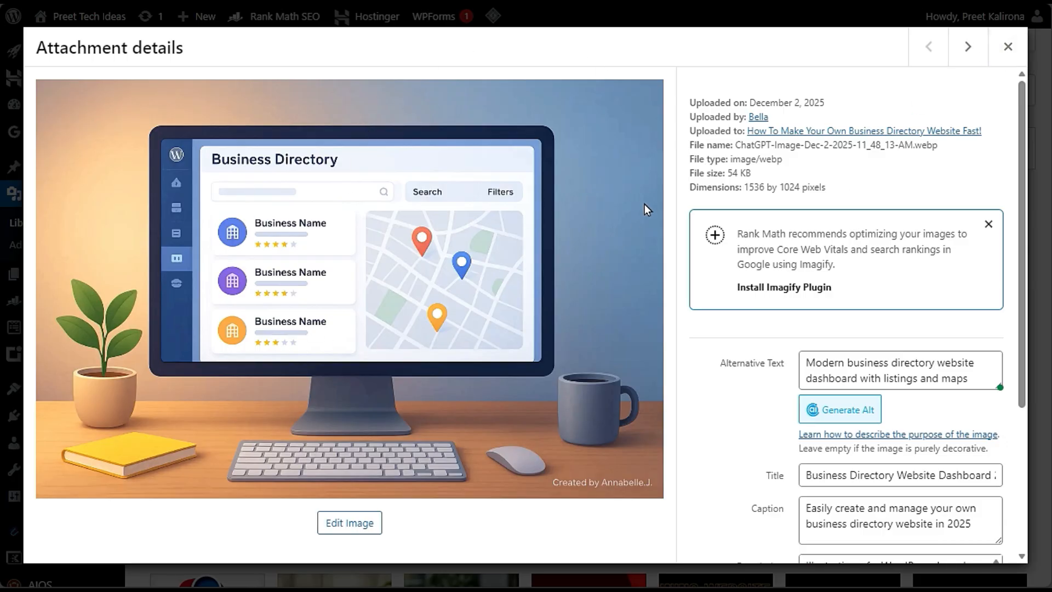
pyautogui.click(1007, 47)
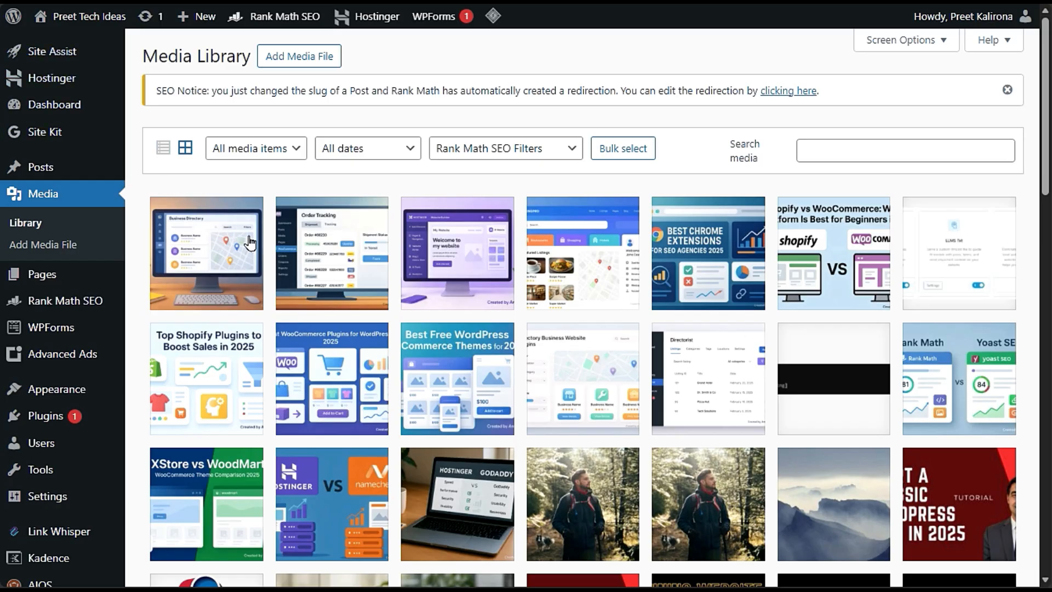
# - Open Rank Math's Titles & Meta settings and show the defaults for the Posts post type
pyautogui.moveTo(71, 311)
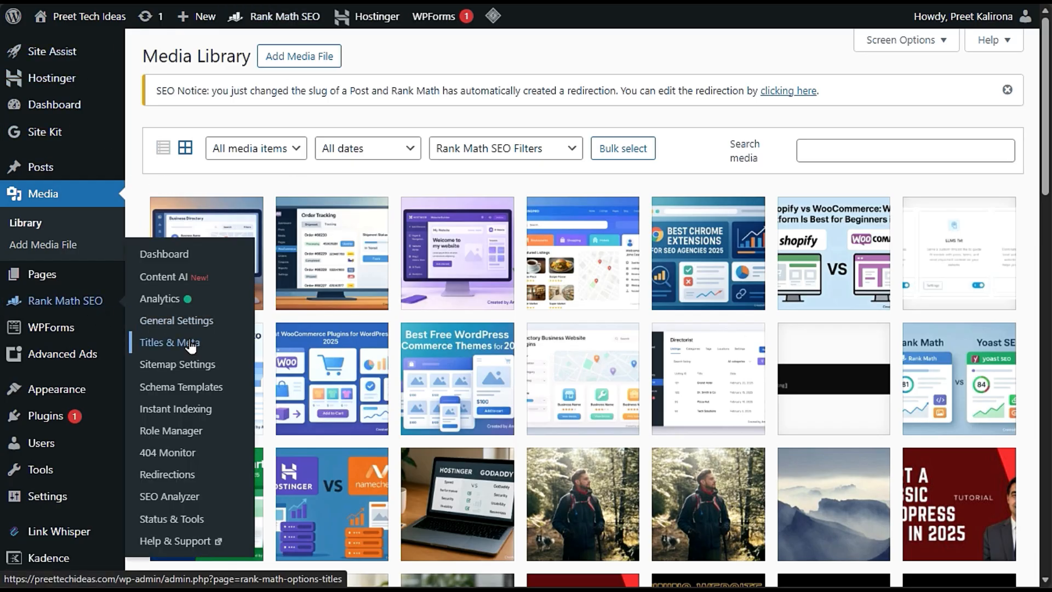
pyautogui.click(213, 350)
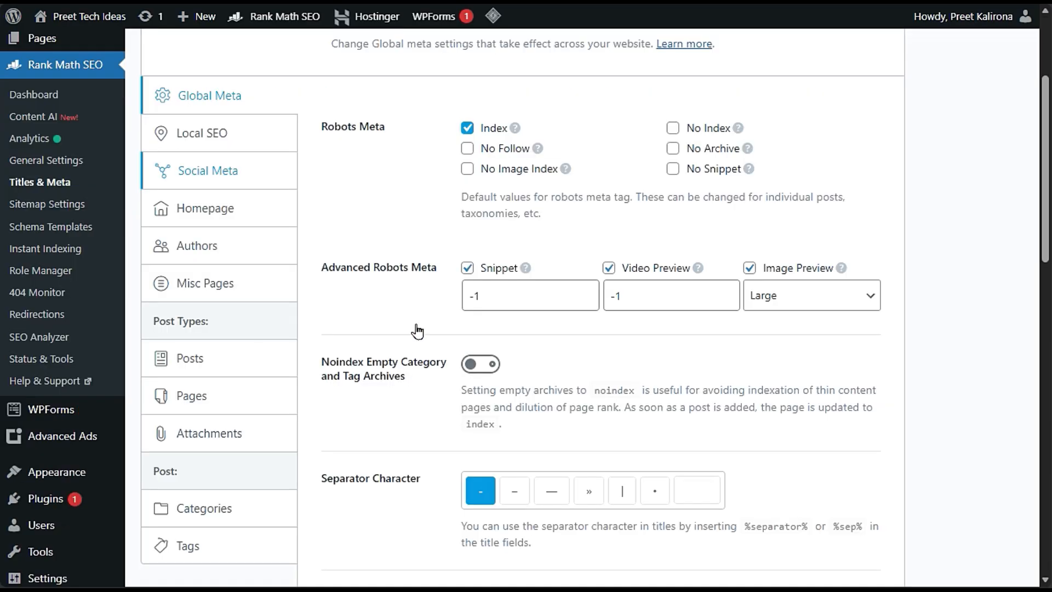
pyautogui.click(229, 363)
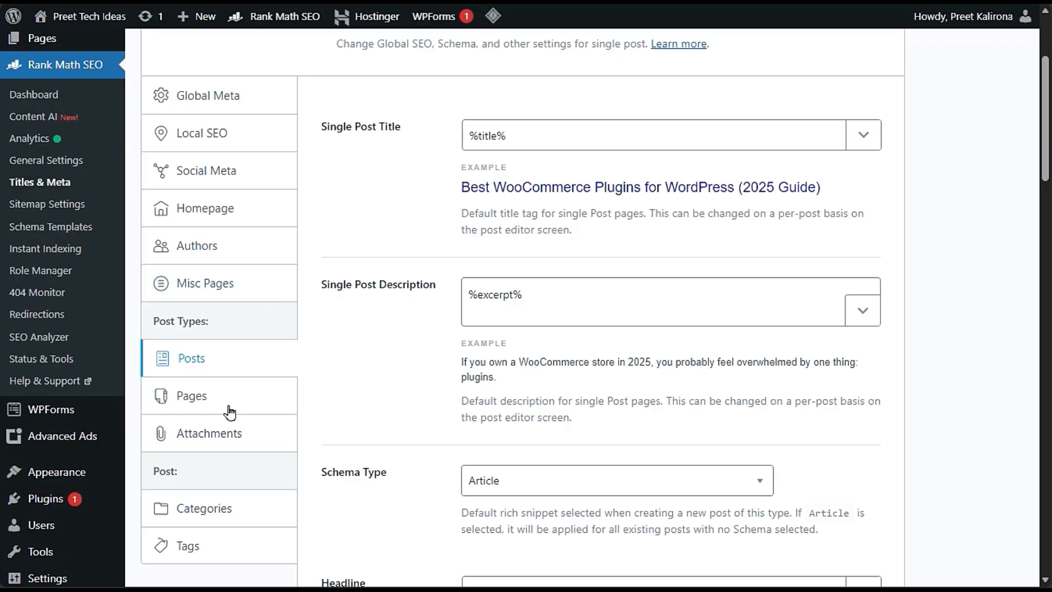
# - Examine the Titles & Meta defaults for Pages, from the title and description through schema, robots meta and bulk editing
pyautogui.click(209, 411)
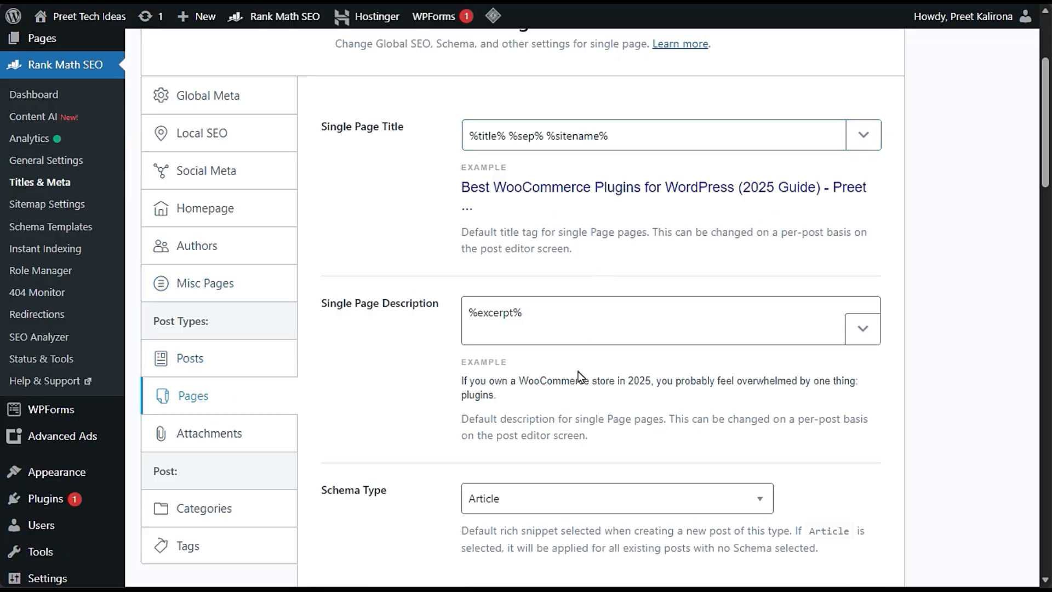
pyautogui.scroll(-3, 579, 377)
pyautogui.scroll(3, 746, 405)
pyautogui.scroll(3, 755, 403)
pyautogui.scroll(-12, 466, 340)
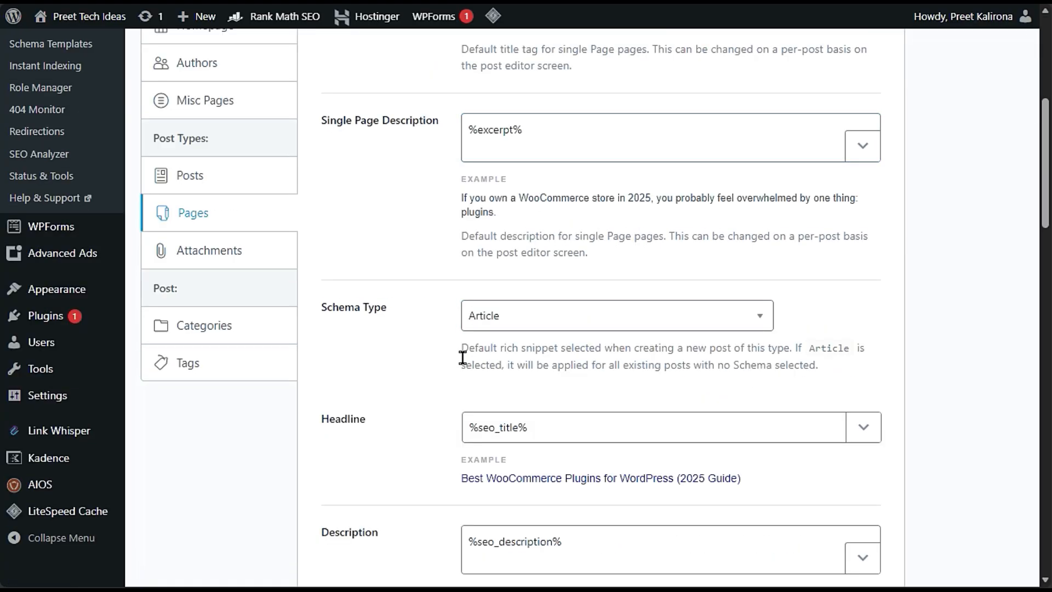
pyautogui.scroll(-3, 461, 364)
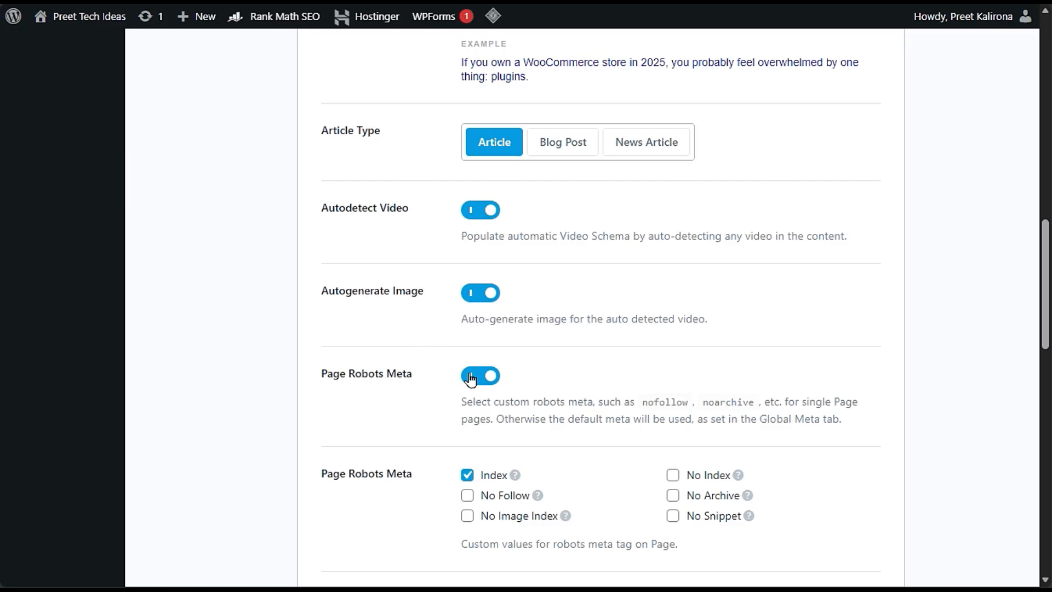
pyautogui.scroll(-3, 470, 378)
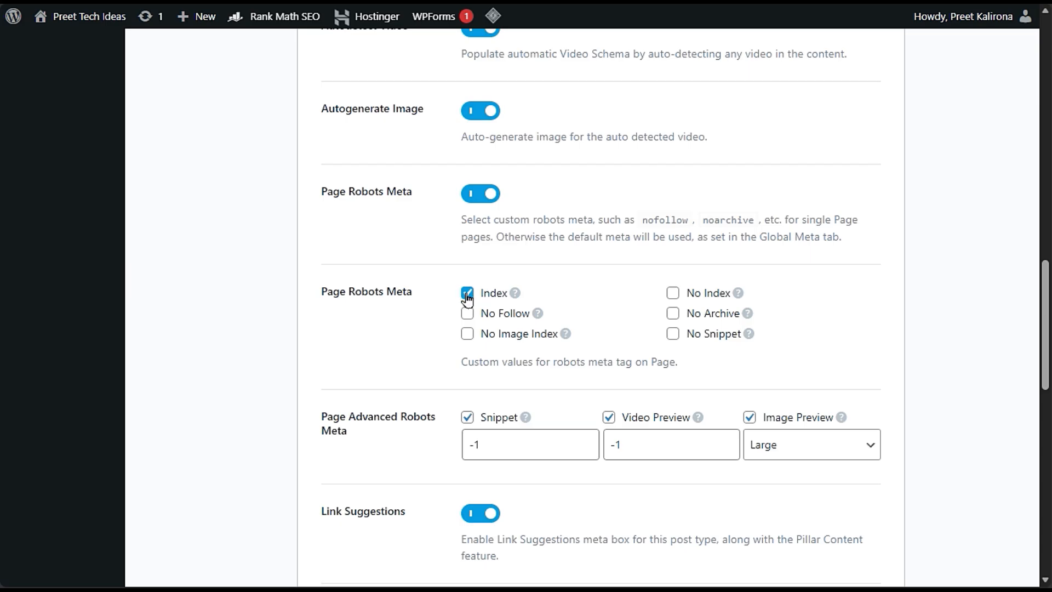
pyautogui.scroll(-6, 399, 378)
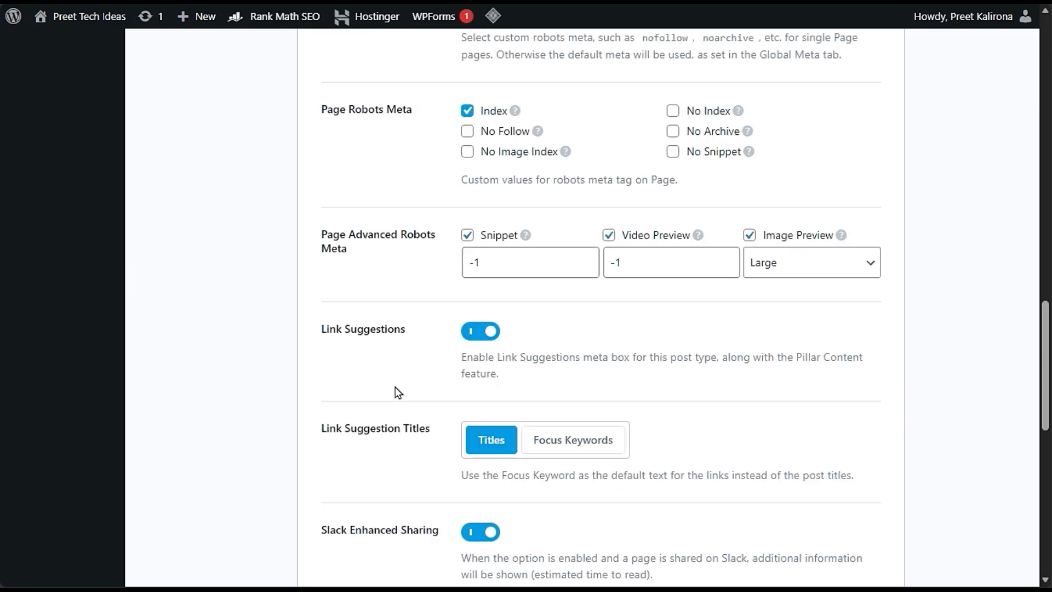
pyautogui.scroll(-3, 344, 362)
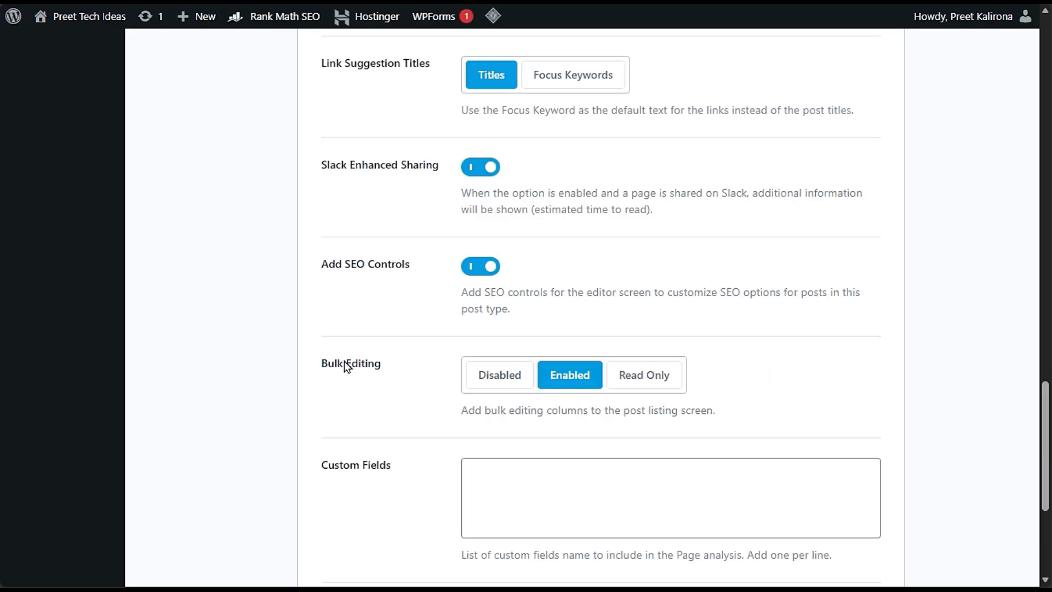
pyautogui.scroll(20, 344, 362)
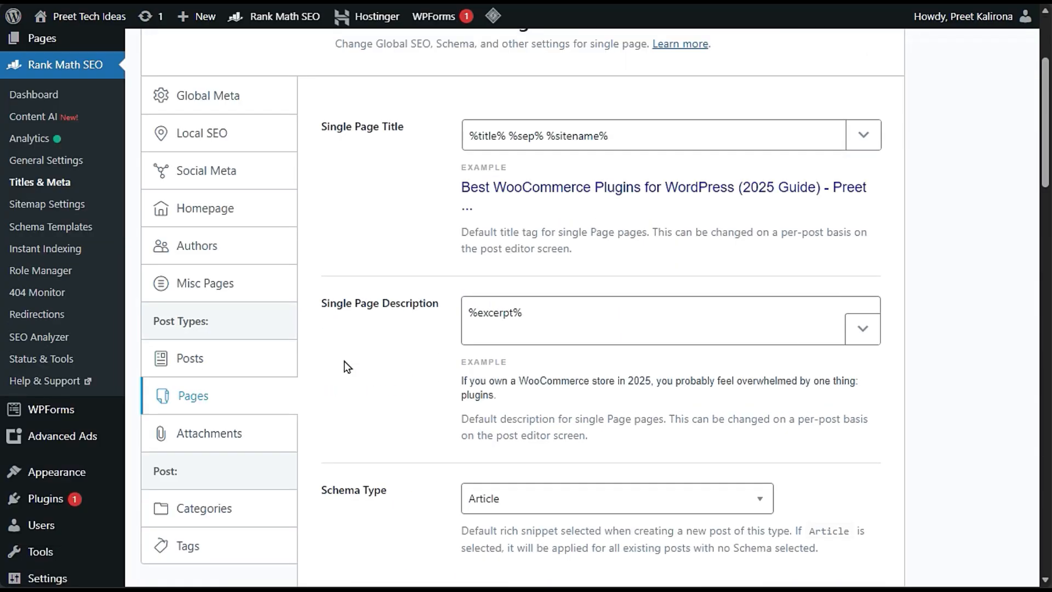
pyautogui.scroll(3, 344, 360)
# - Open the list of all pages on the site
pyautogui.moveTo(67, 222)
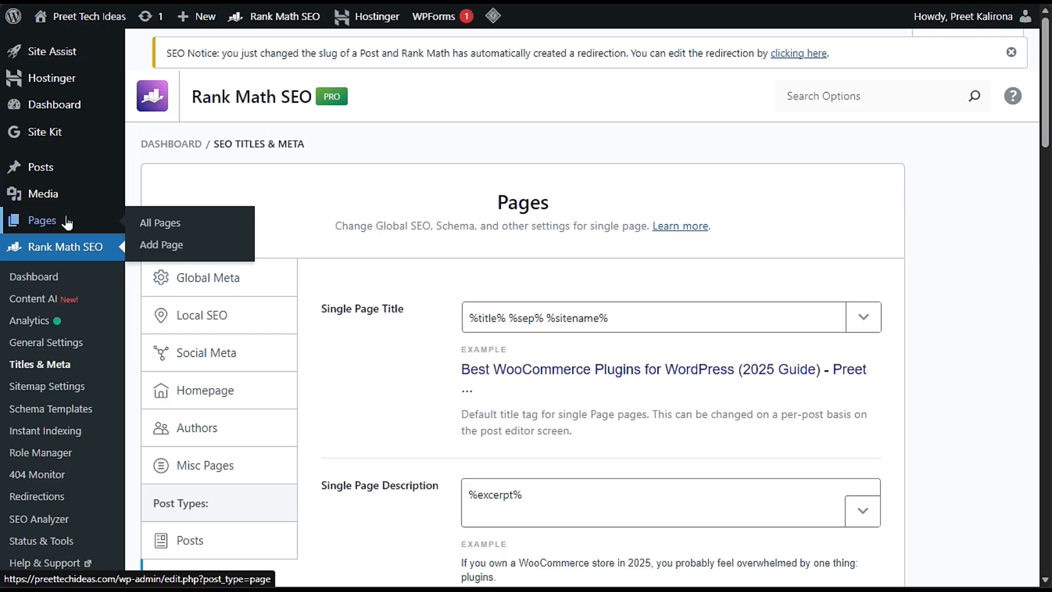
pyautogui.rightClick(145, 211)
pyautogui.click(107, 175)
pyautogui.moveTo(102, 217)
pyautogui.click(156, 223)
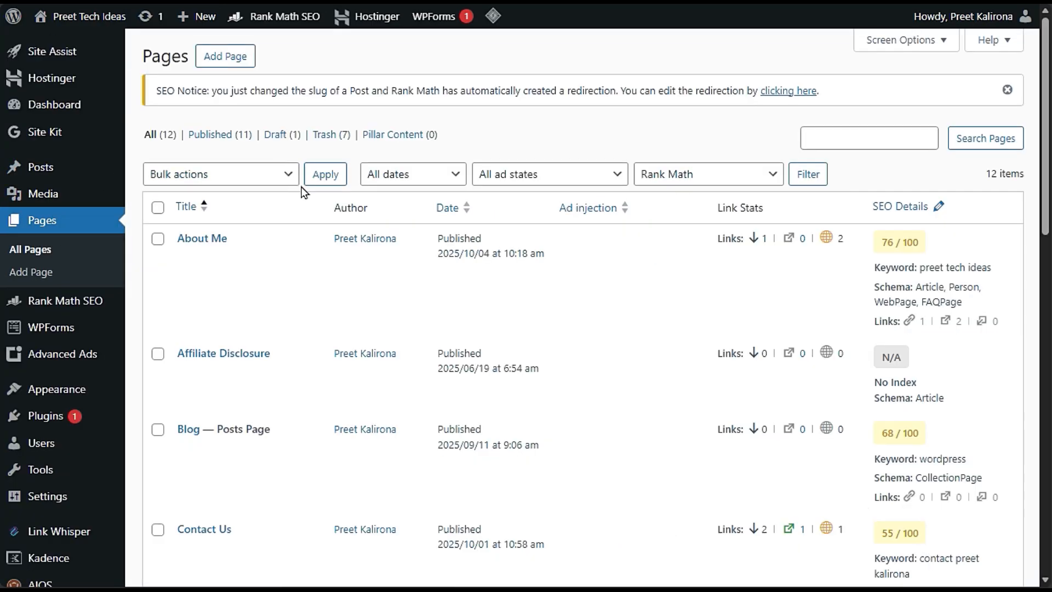
# - Examine the SEO details of the listed pages and open the Home front page for editing
pyautogui.scroll(-3, 340, 248)
pyautogui.scroll(-3, 341, 264)
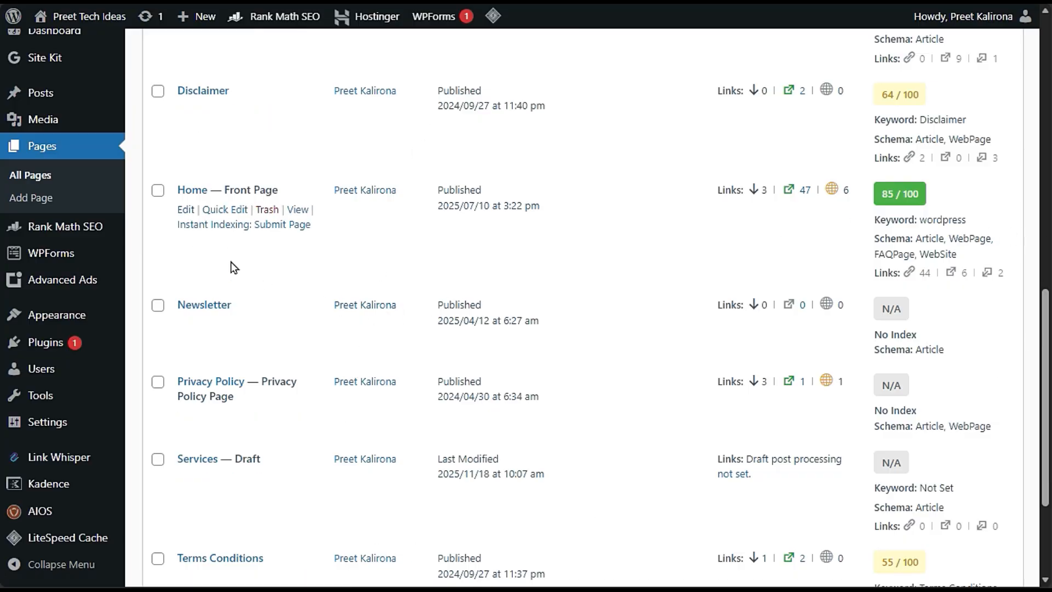
pyautogui.moveTo(880, 193); pyautogui.dragTo(936, 200)
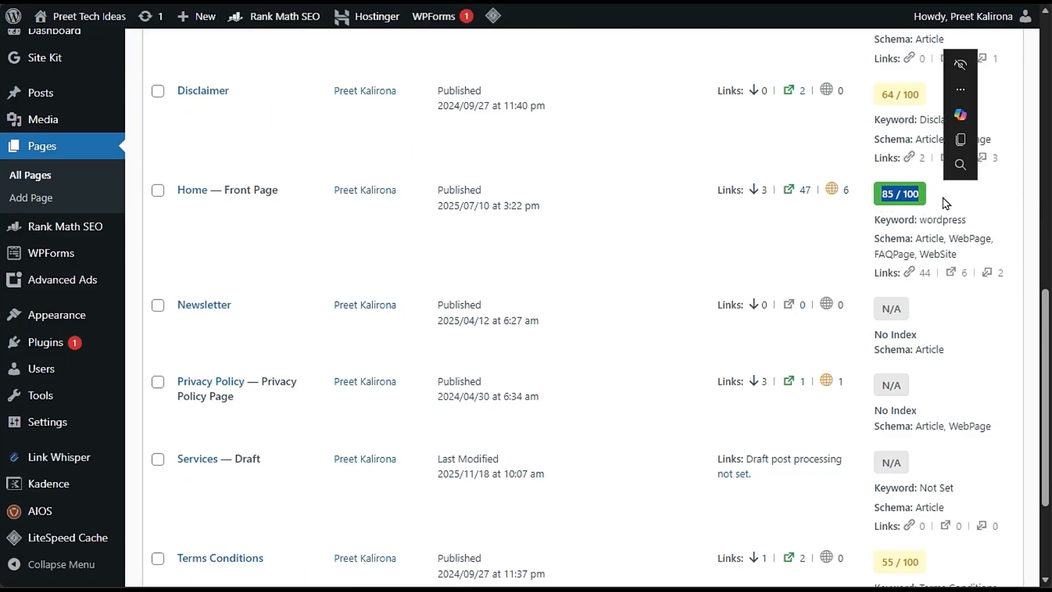
pyautogui.click(944, 203)
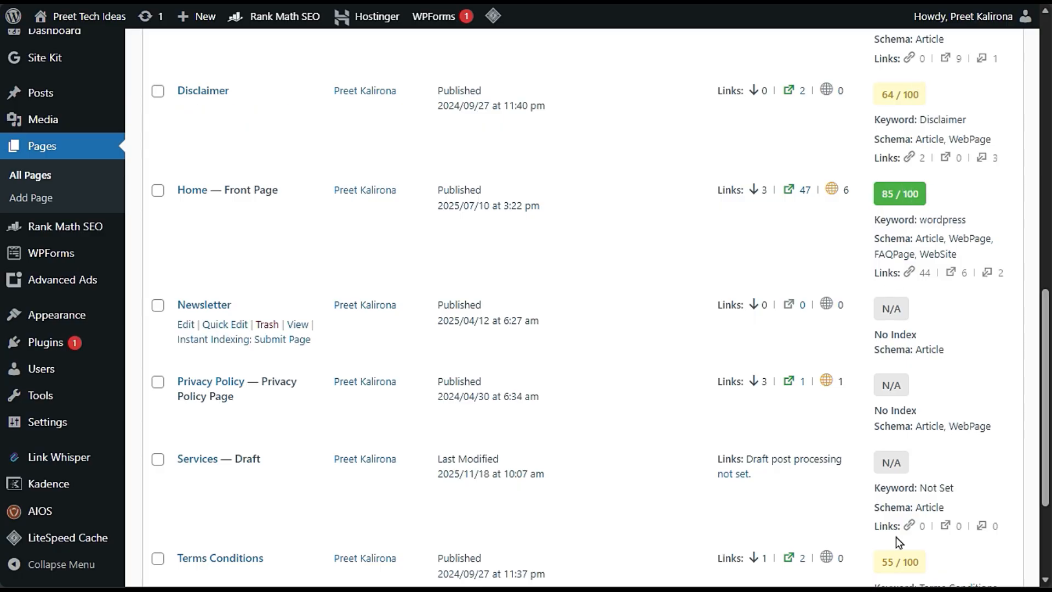
pyautogui.scroll(6, 948, 381)
pyautogui.scroll(-9, 947, 378)
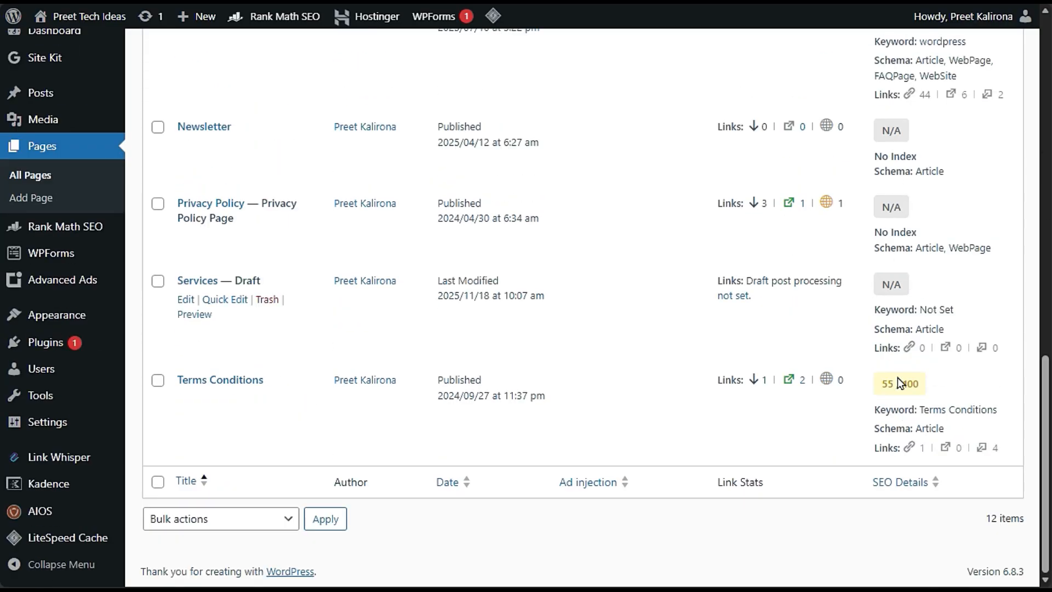
pyautogui.scroll(9, 900, 303)
pyautogui.scroll(-3, 897, 324)
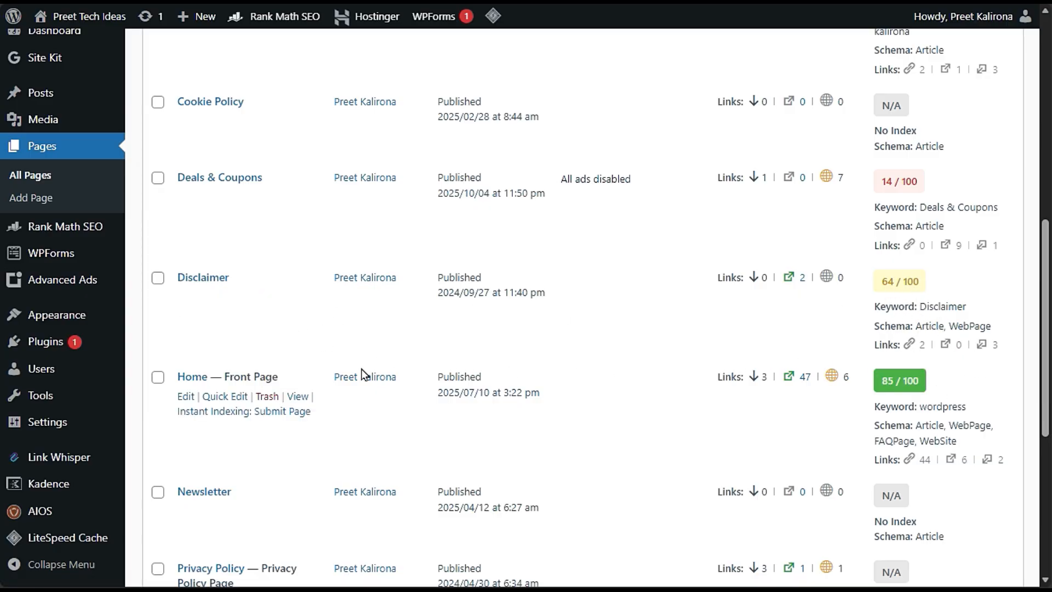
pyautogui.click(186, 398)
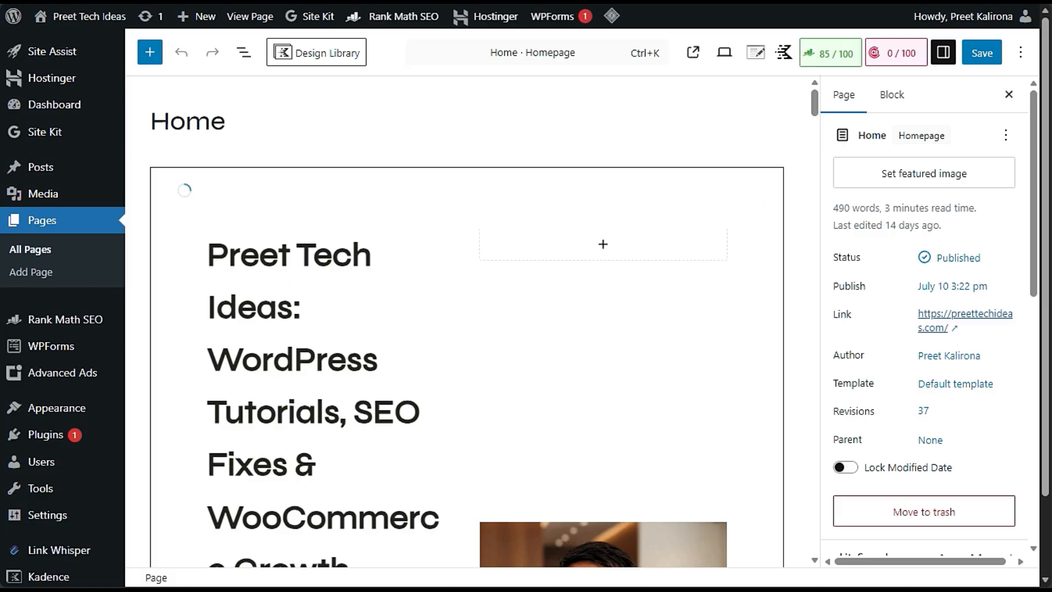
# - Switch to the Elementor editor of the post "SEO can be the best solution for business." and look over its content
pyautogui.moveTo(1, 164)
pyautogui.click(55, 161)
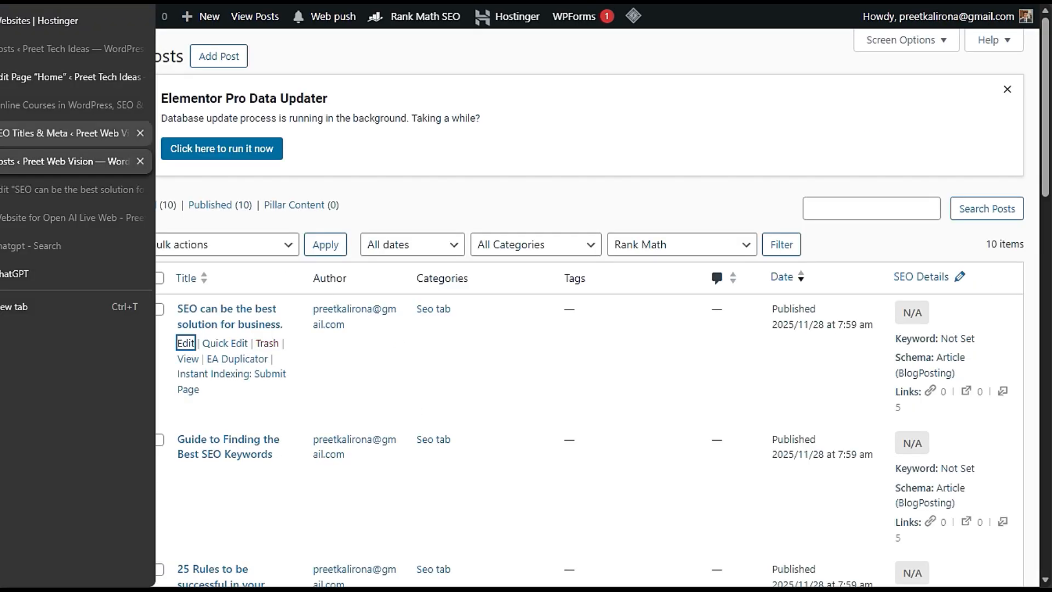
pyautogui.click(55, 133)
pyautogui.click(54, 190)
pyautogui.scroll(15, 363, 242)
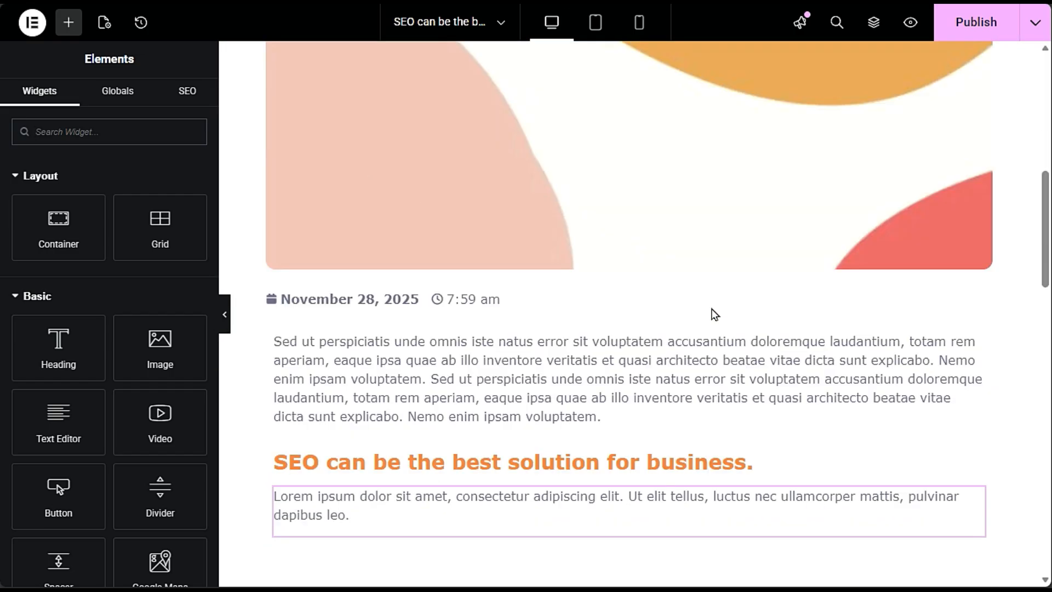
pyautogui.scroll(-10, 707, 307)
pyautogui.scroll(10, 715, 317)
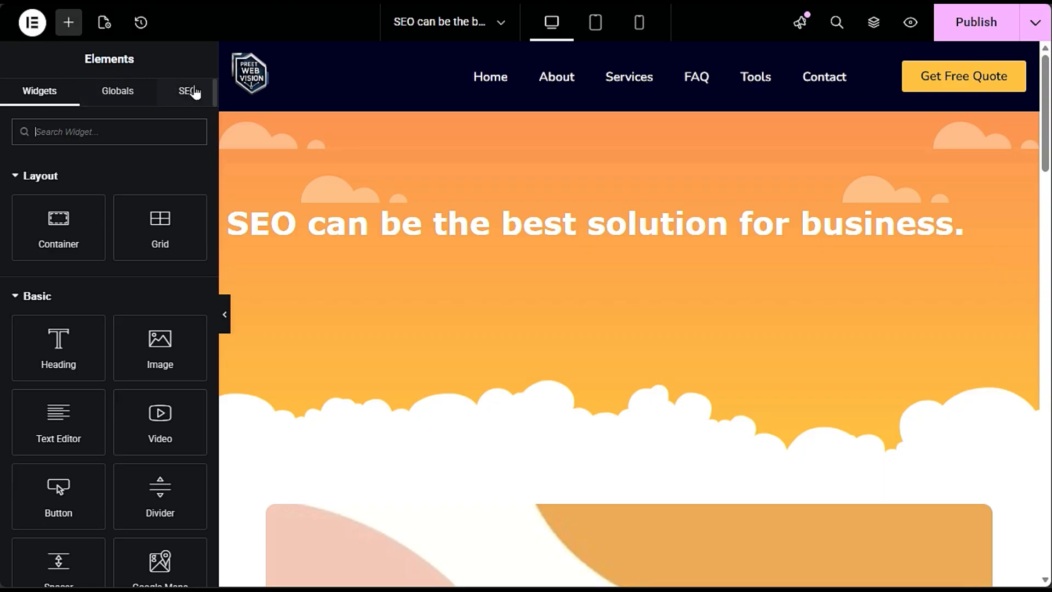
# - Show the post's Rank Math SEO settings in Elementor and look through the post beside them
pyautogui.click(173, 100)
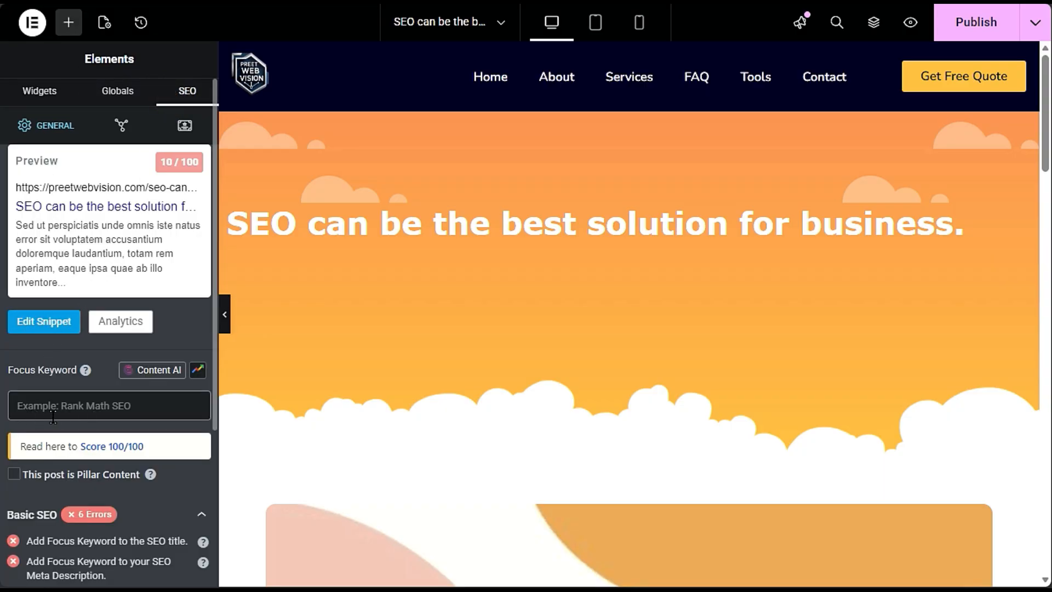
pyautogui.scroll(-10, 455, 329)
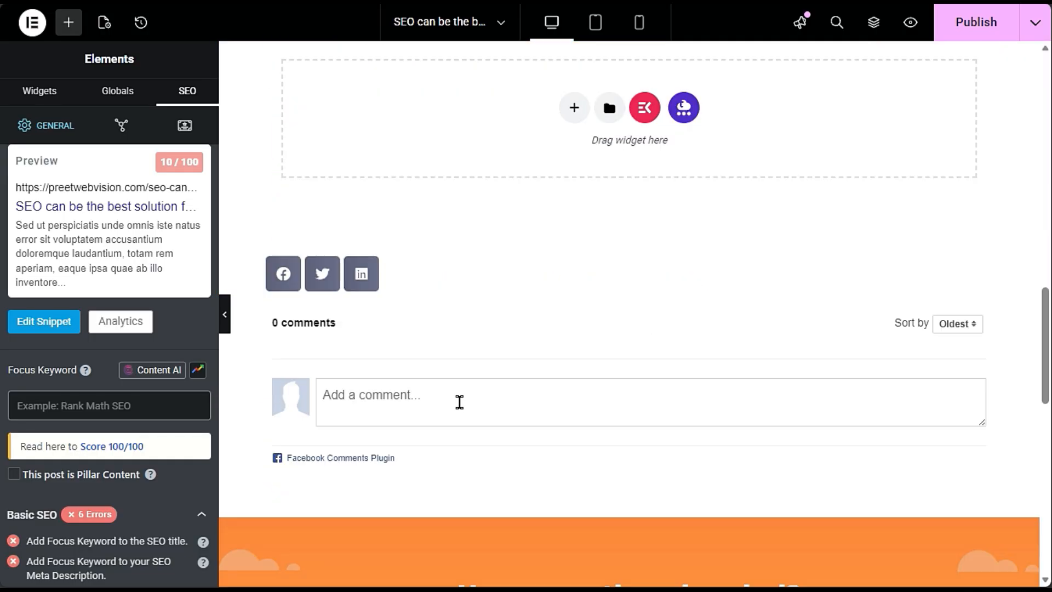
pyautogui.scroll(10, 459, 402)
pyautogui.scroll(5, 459, 402)
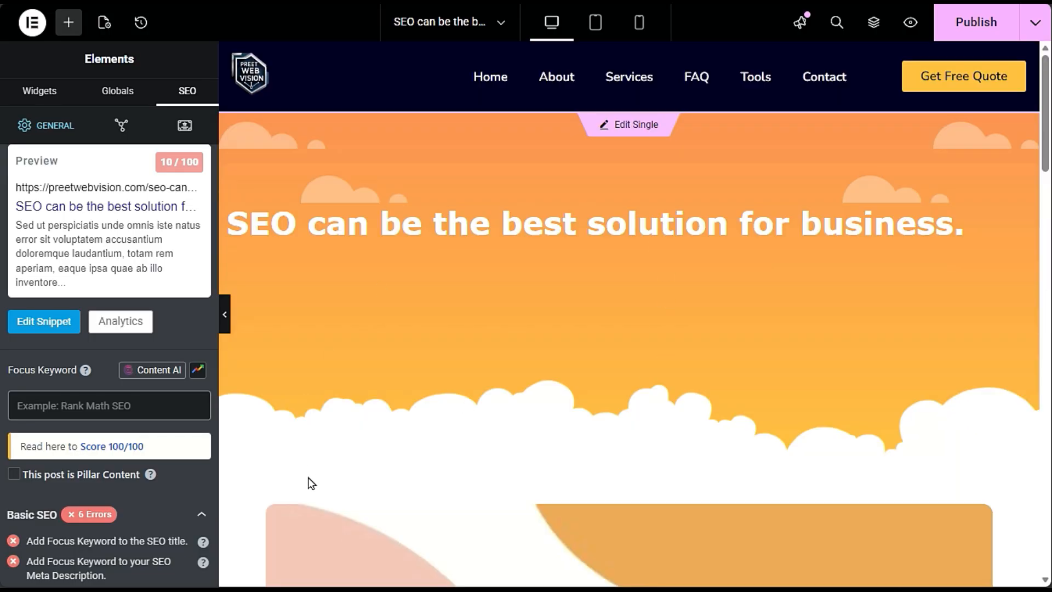
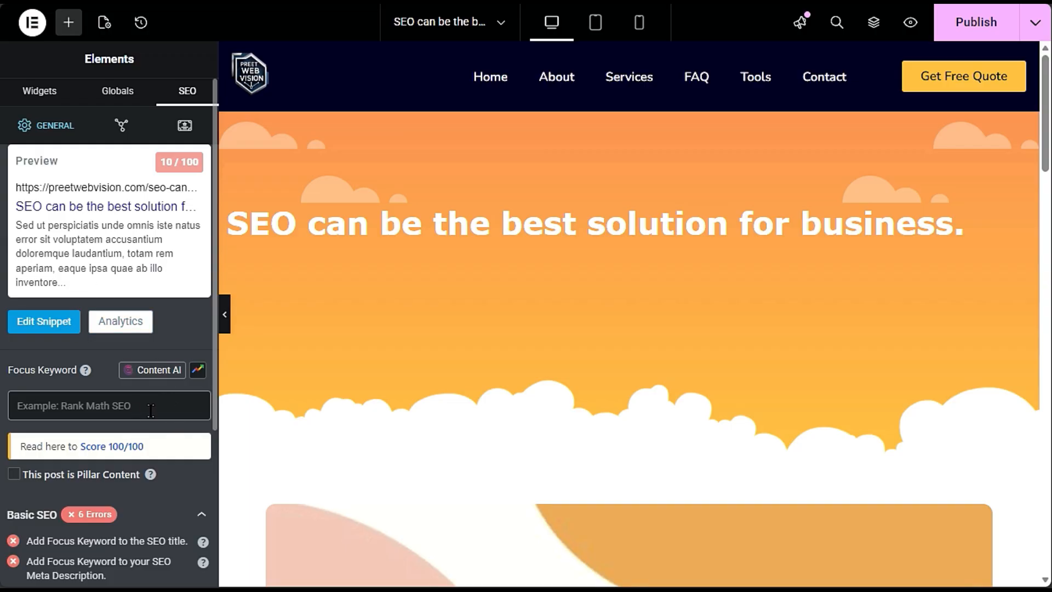
# - Open the post's snippet for editing and inspect its SEO title and meta description fields
pyautogui.click(41, 320)
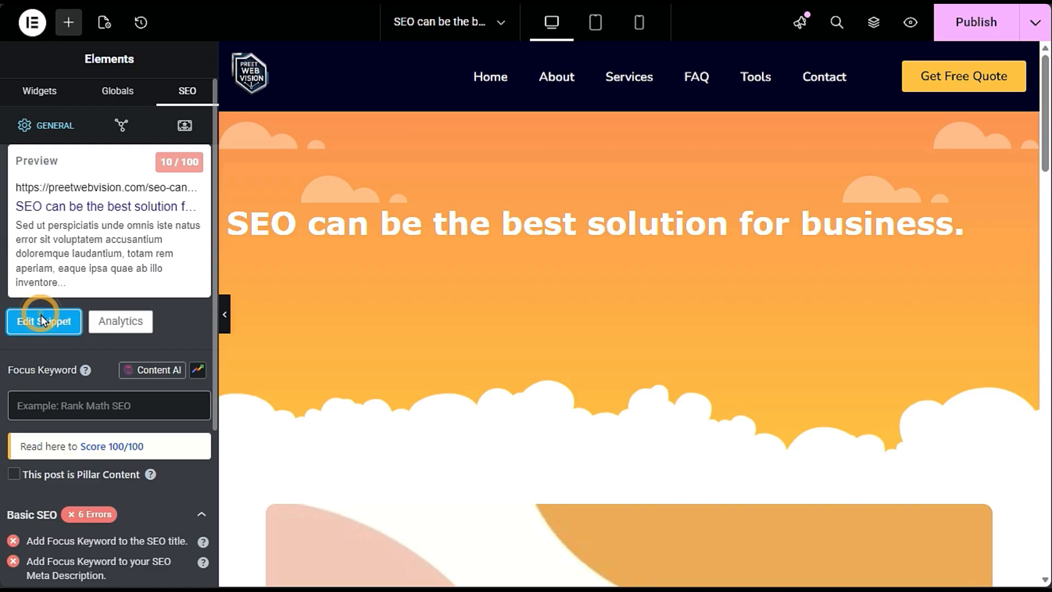
pyautogui.click(359, 317)
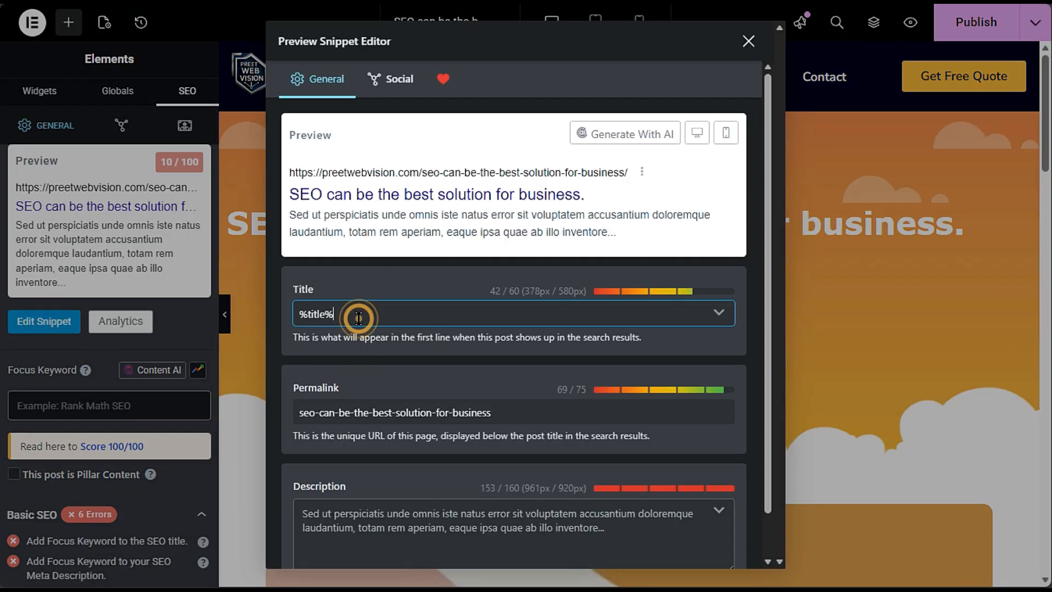
pyautogui.moveTo(359, 318); pyautogui.dragTo(272, 311)
pyautogui.click(503, 518)
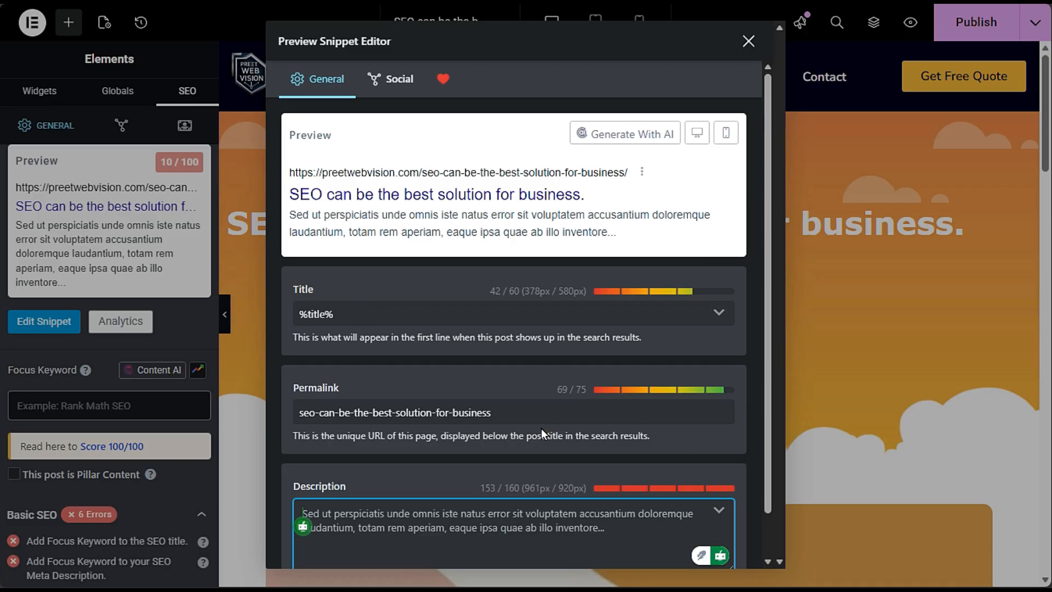
pyautogui.doubleClick(376, 311)
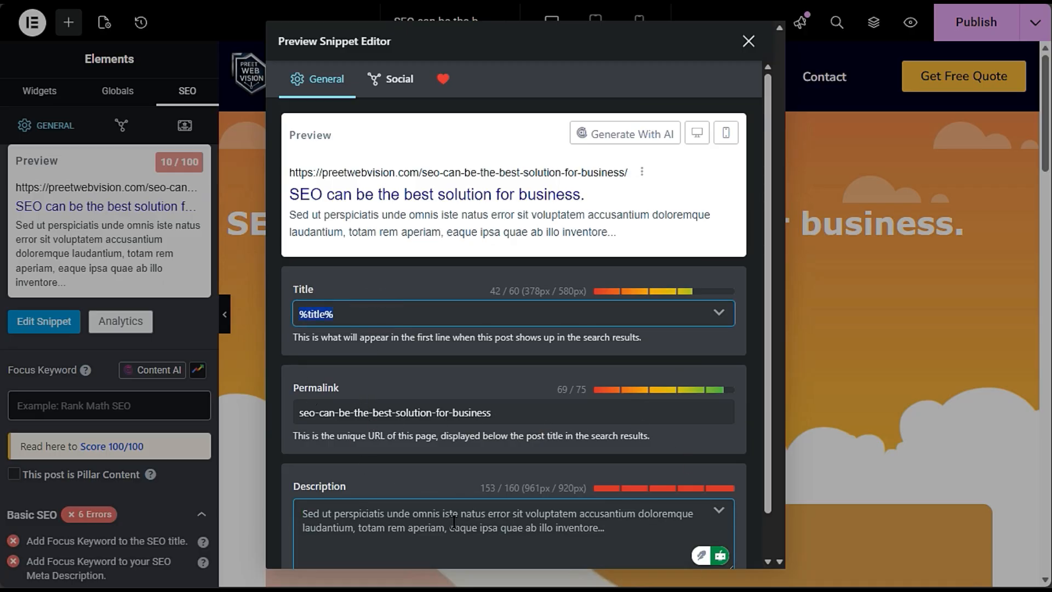
pyautogui.click(606, 529)
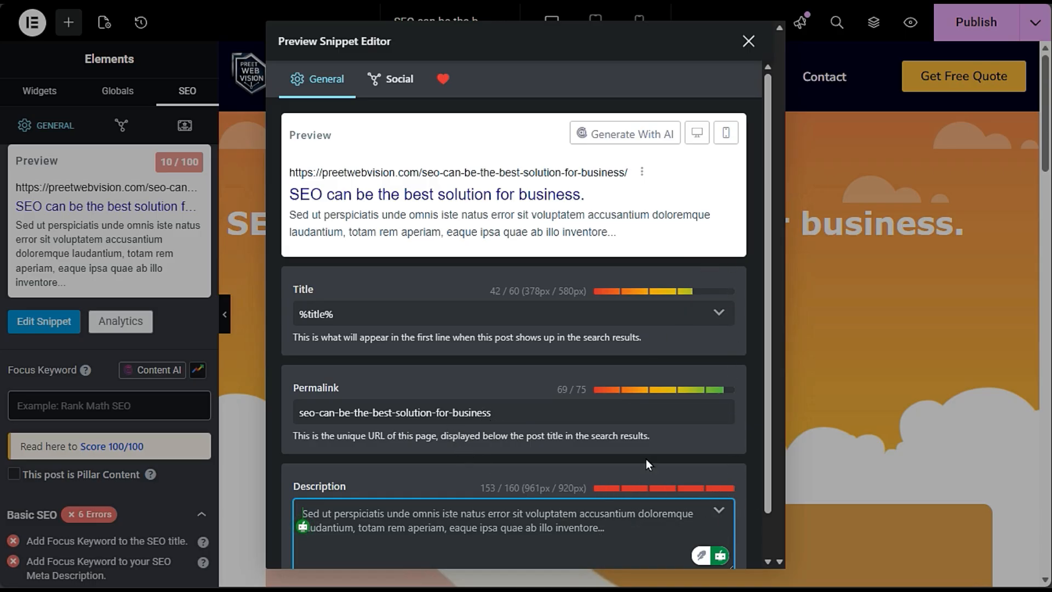
# - Compare the post's content with the title, permalink and description in its snippet, and leave the snippet editor closed
pyautogui.click(746, 43)
pyautogui.scroll(-10, 736, 290)
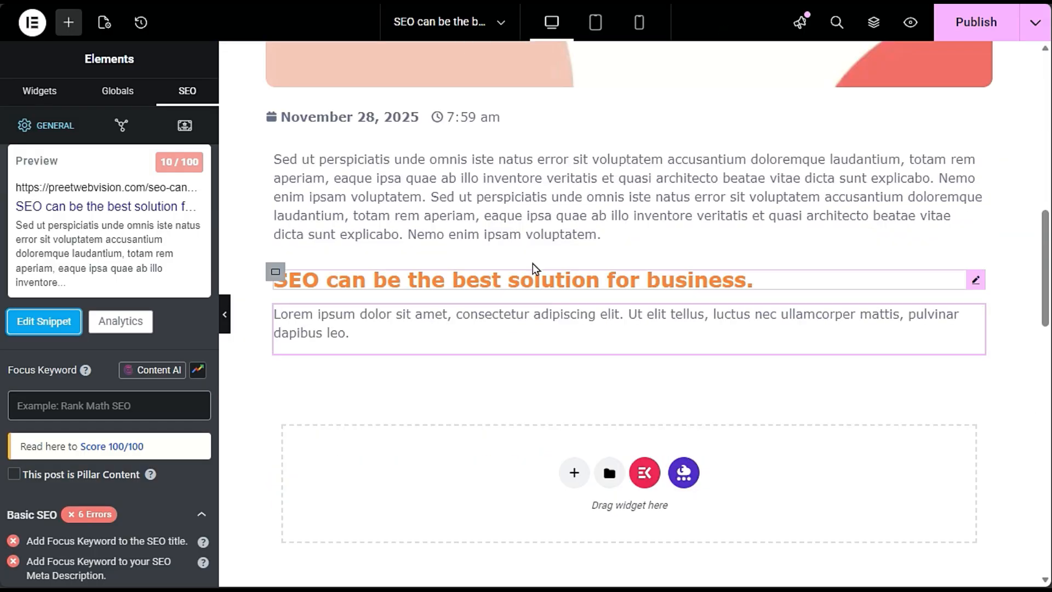
pyautogui.scroll(10, 483, 323)
pyautogui.click(58, 318)
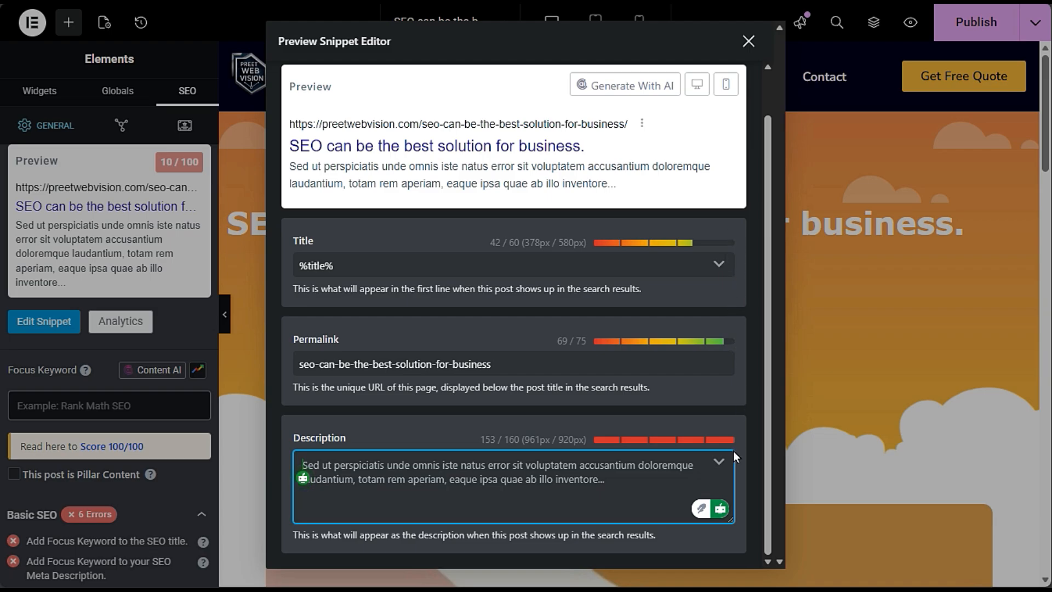
pyautogui.click(748, 41)
pyautogui.scroll(-5, 136, 465)
pyautogui.scroll(5, 136, 466)
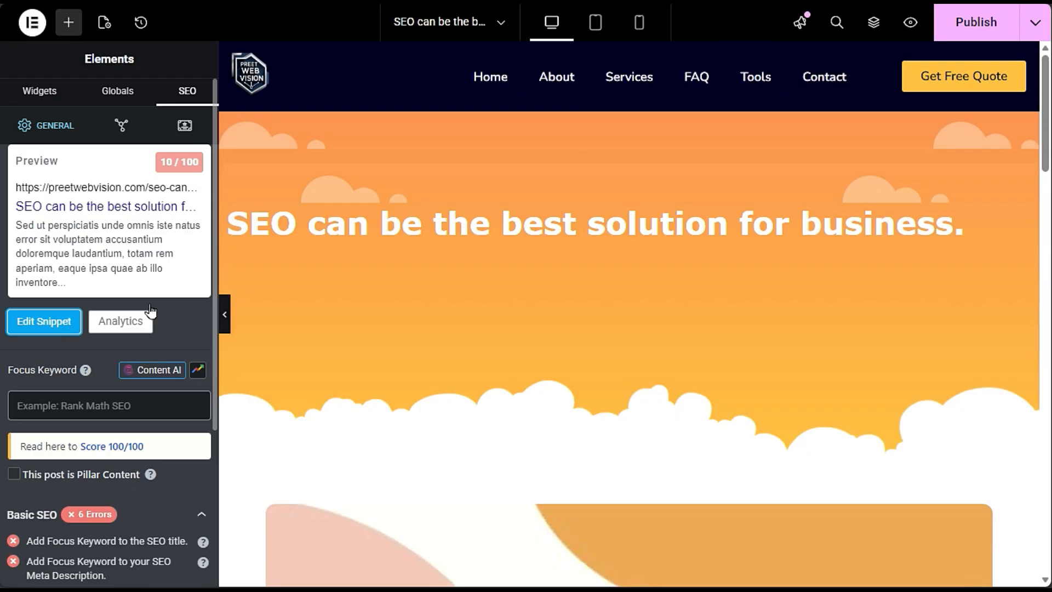
# - Examine the post's social media snippet, including its Facebook preview, image option, title and description, and close the editor
pyautogui.click(121, 124)
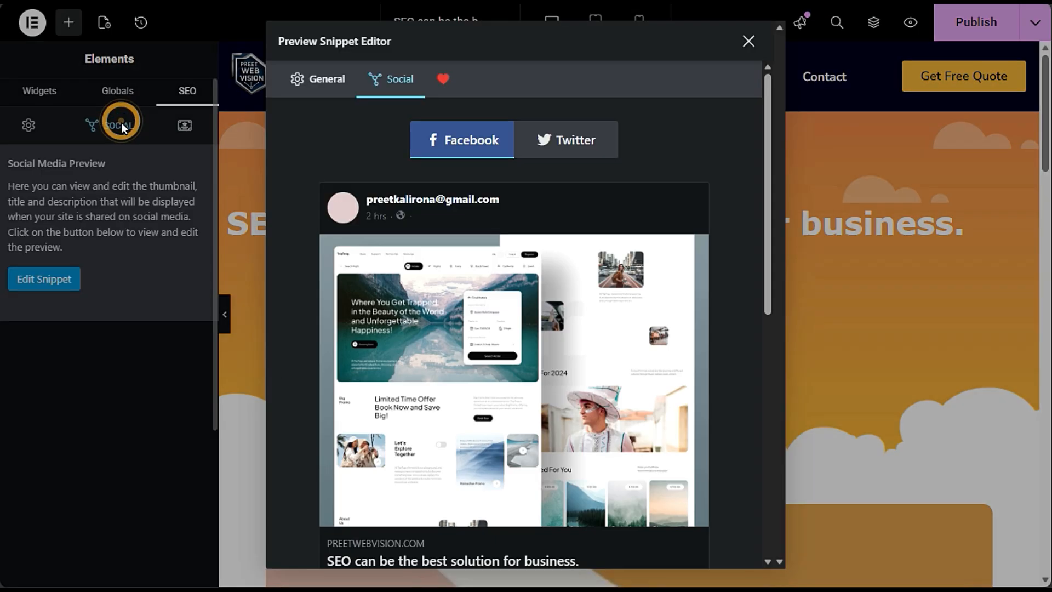
pyautogui.scroll(-3, 418, 410)
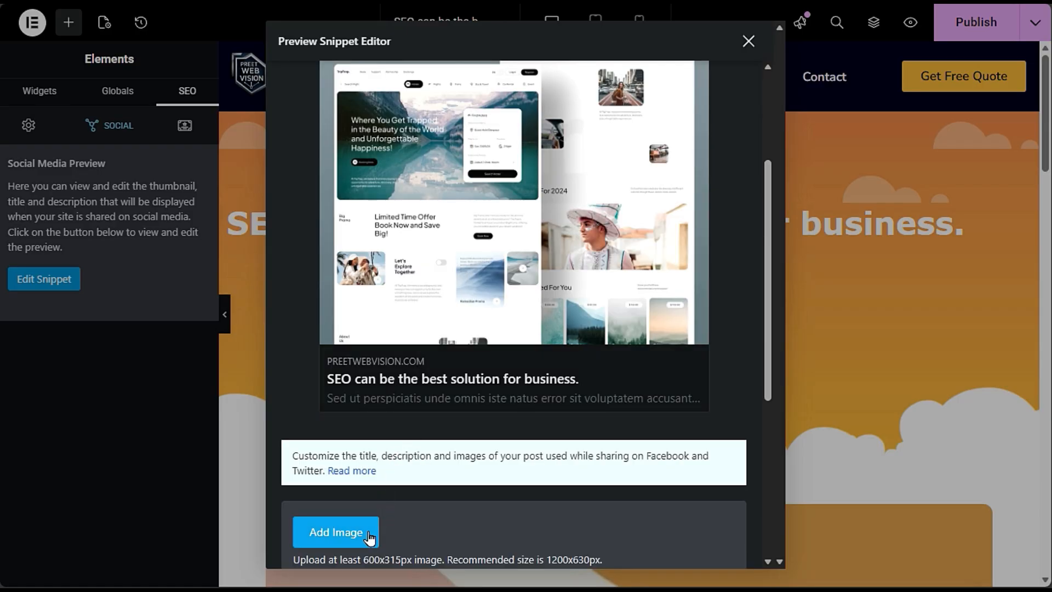
pyautogui.scroll(-3, 463, 354)
pyautogui.click(355, 351)
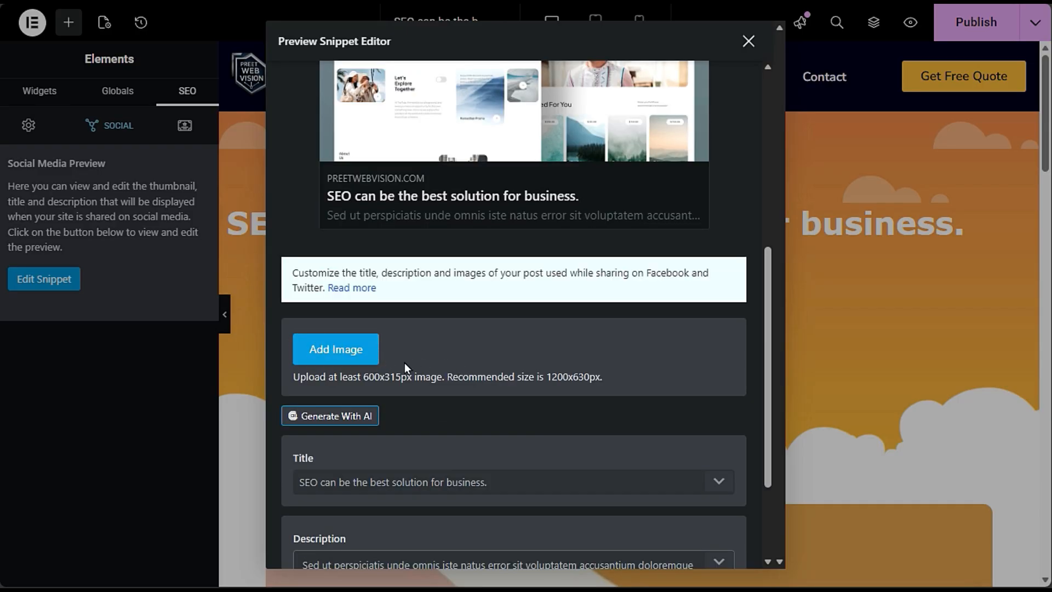
pyautogui.scroll(6, 426, 362)
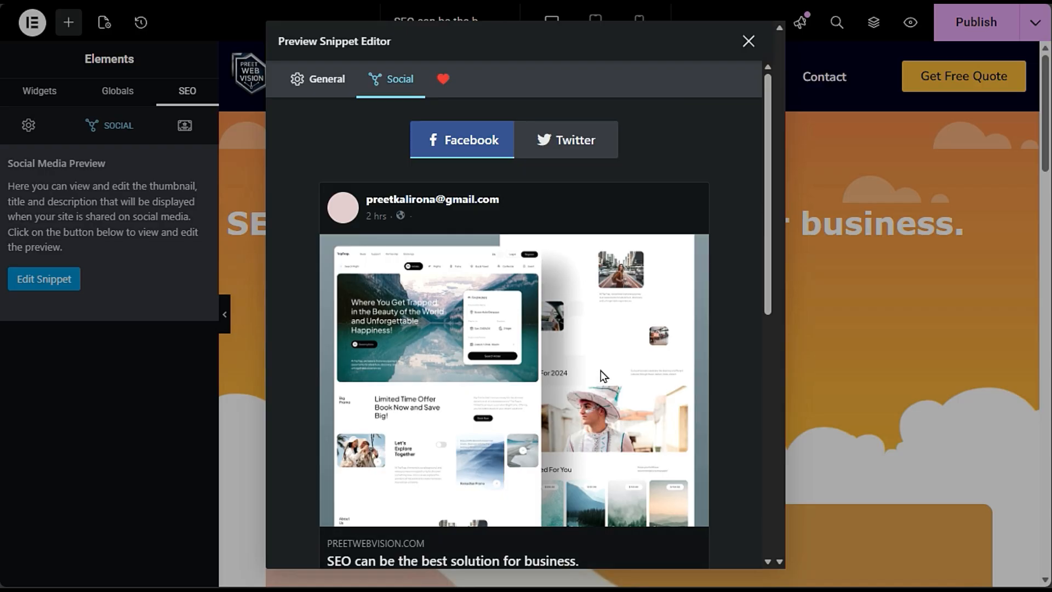
pyautogui.scroll(-3, 601, 370)
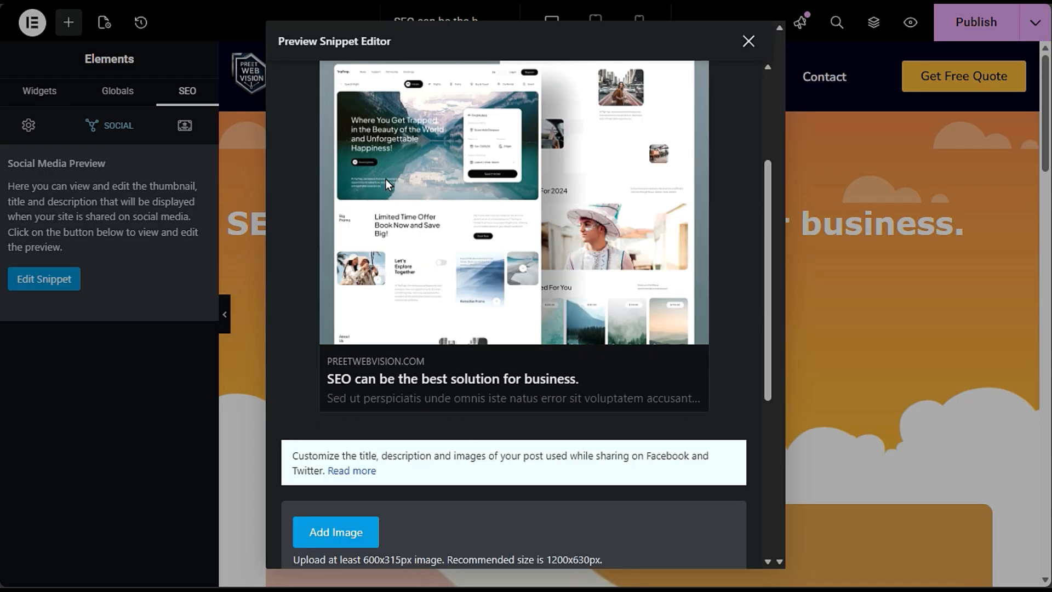
pyautogui.scroll(-3, 392, 189)
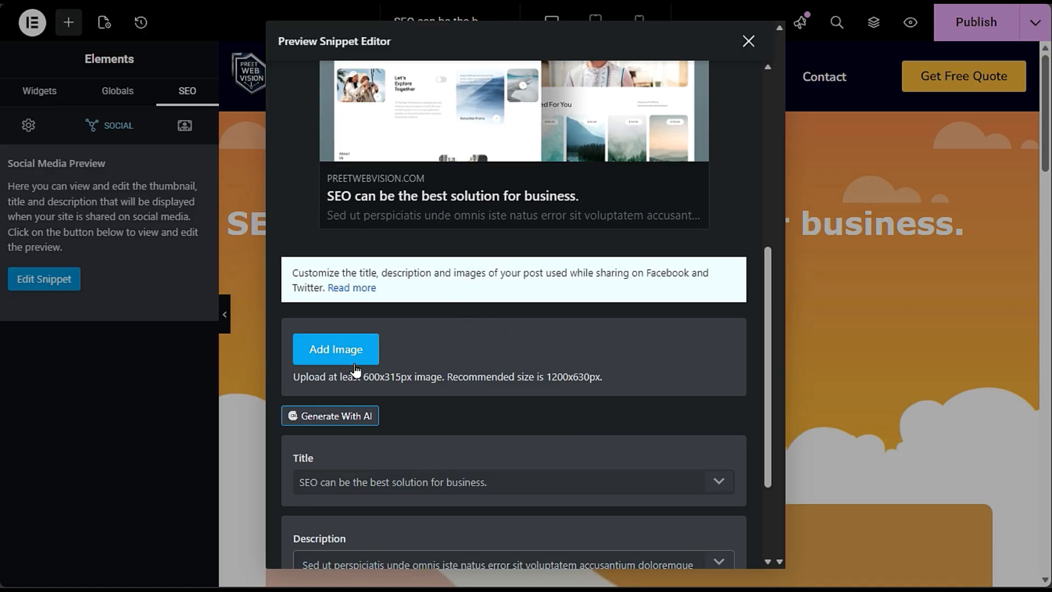
pyautogui.scroll(6, 342, 353)
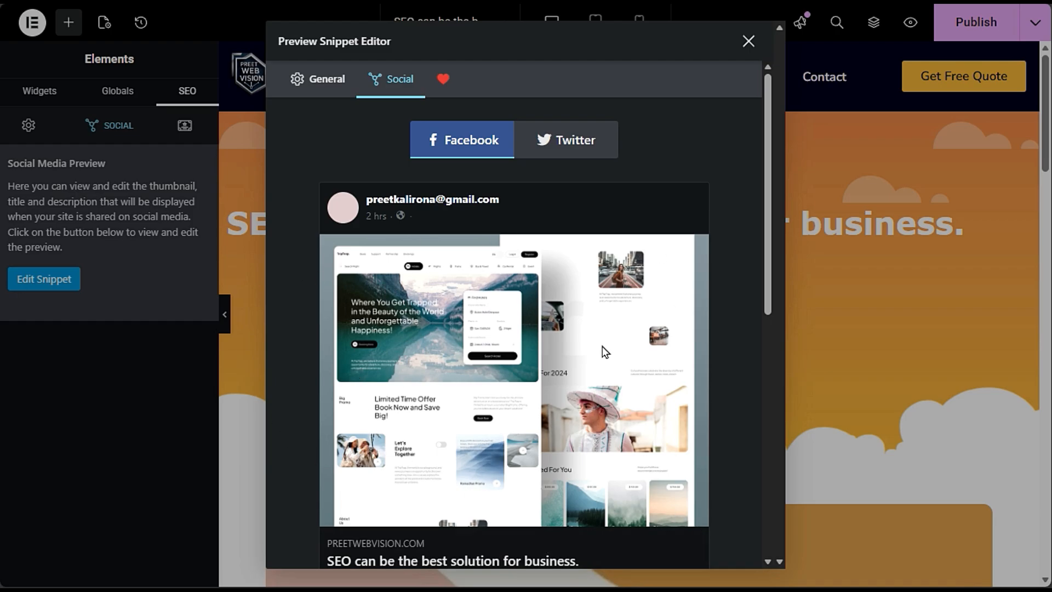
pyautogui.scroll(-3, 605, 352)
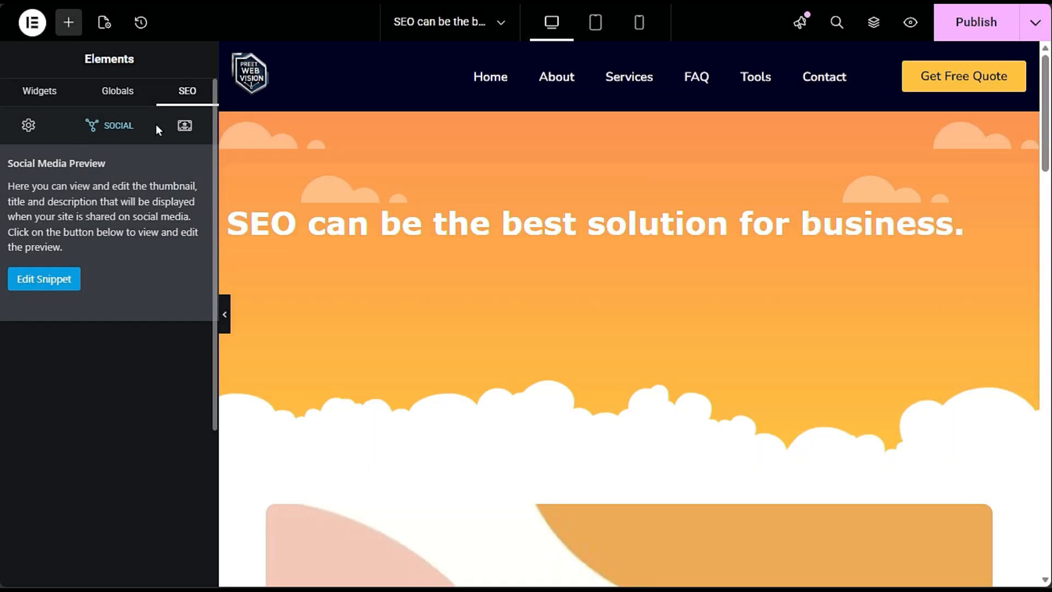
# - Show the post's schema settings and look through the available schema types in the Schema Generator catalog
pyautogui.click(177, 129)
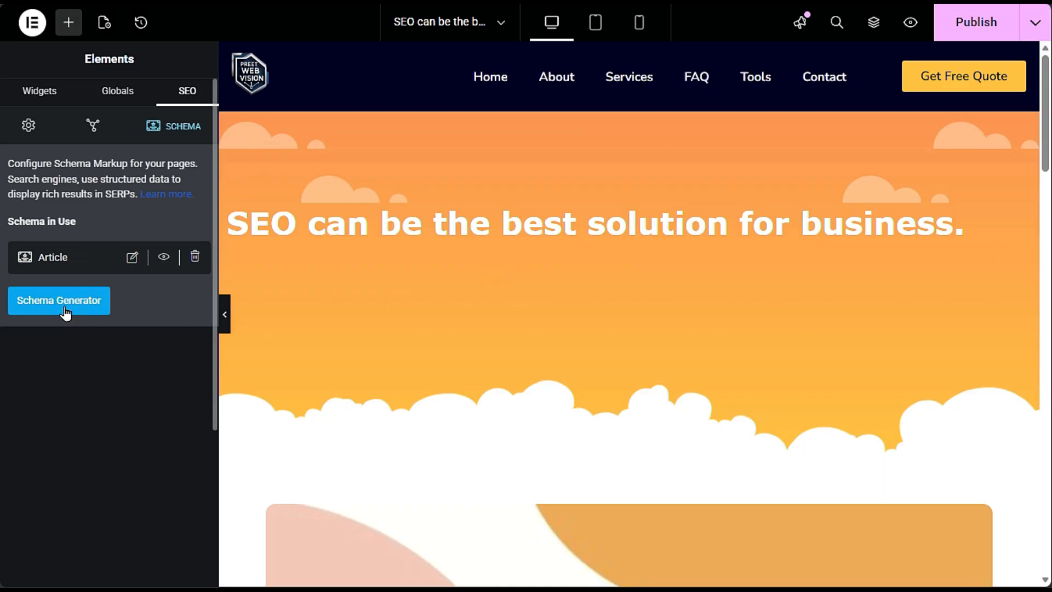
pyautogui.click(83, 307)
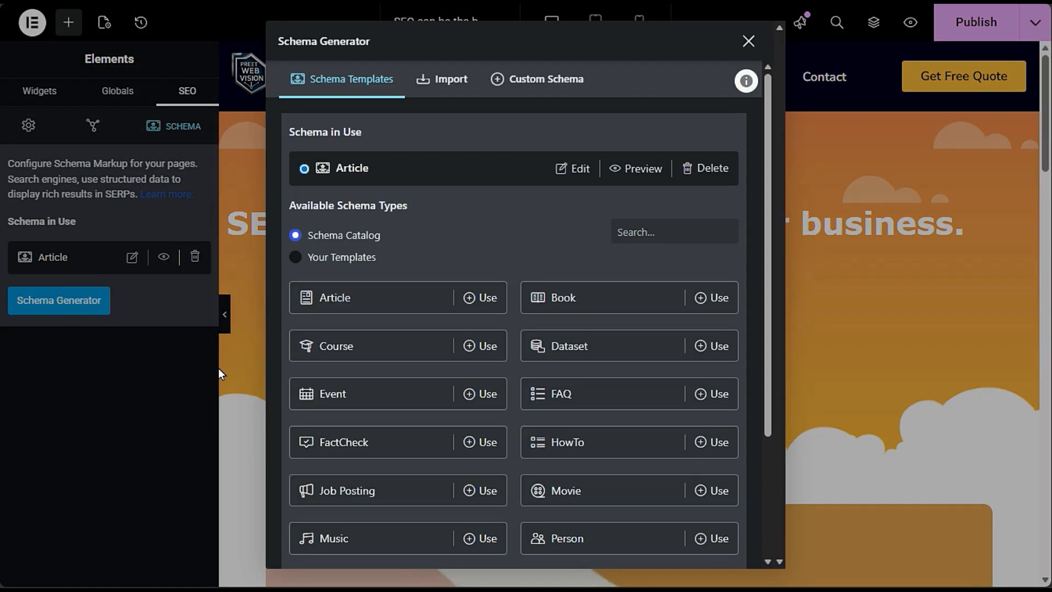
pyautogui.scroll(-3, 505, 514)
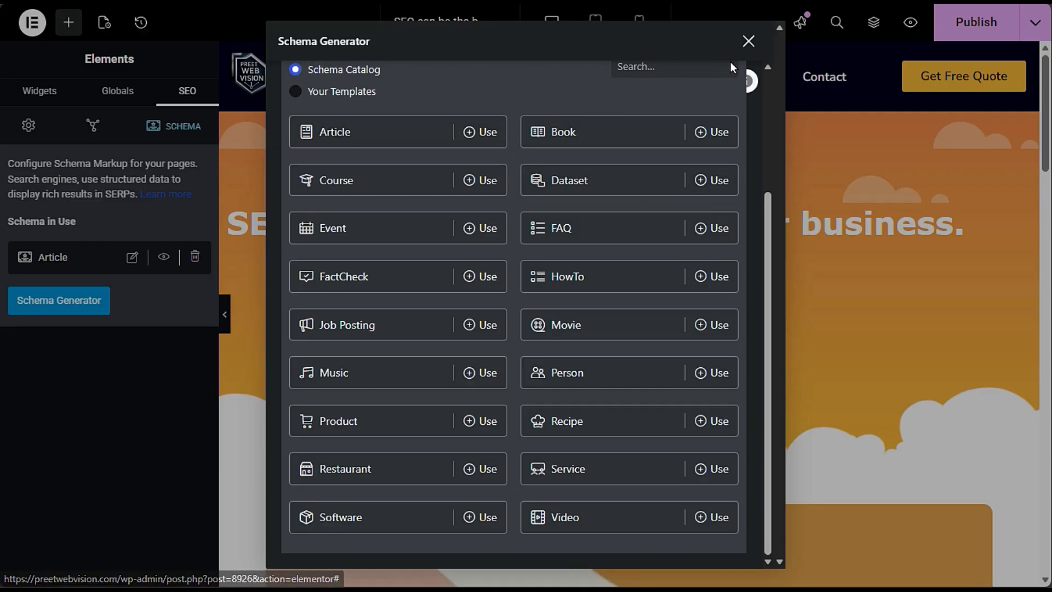
pyautogui.click(749, 42)
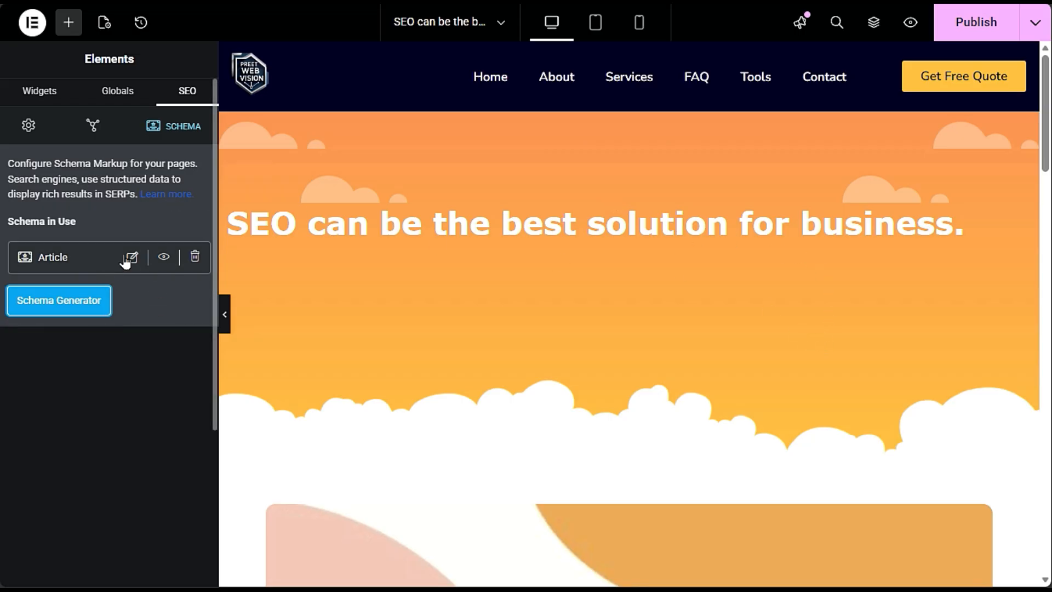
pyautogui.click(74, 300)
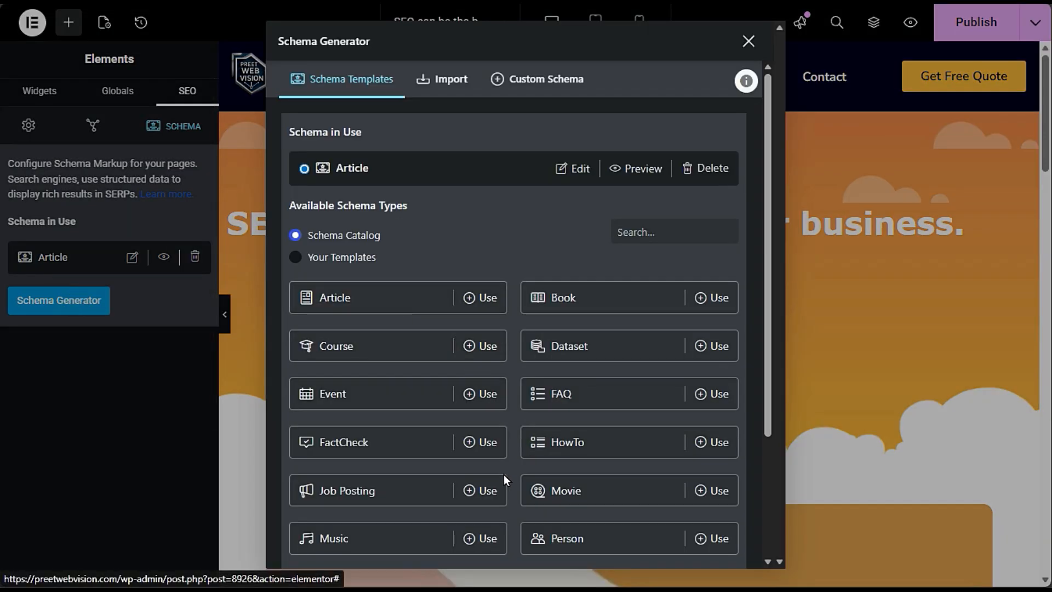
pyautogui.scroll(-3, 515, 488)
pyautogui.scroll(3, 514, 487)
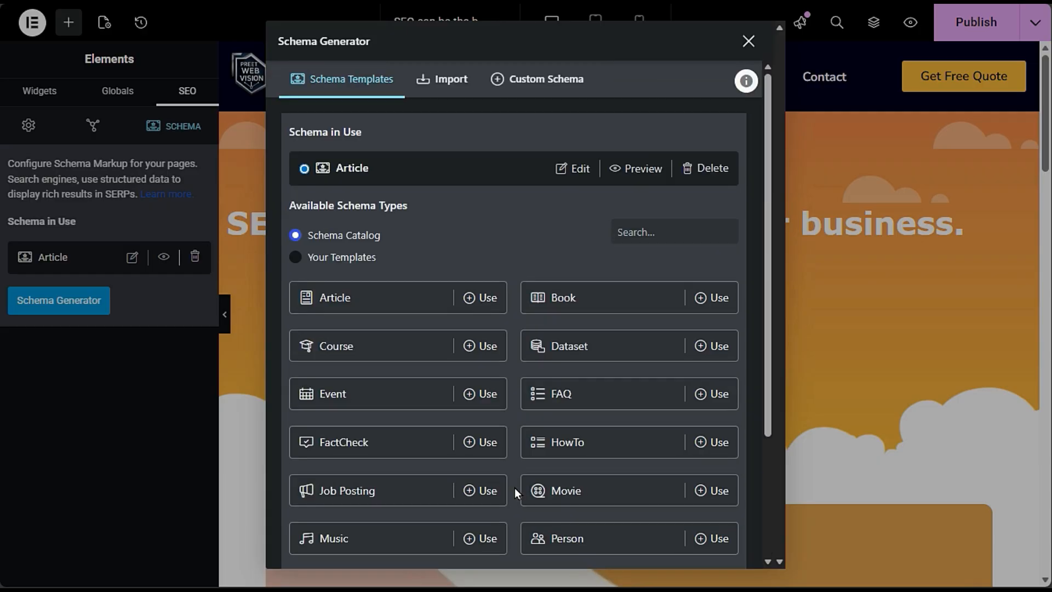
pyautogui.scroll(-3, 514, 488)
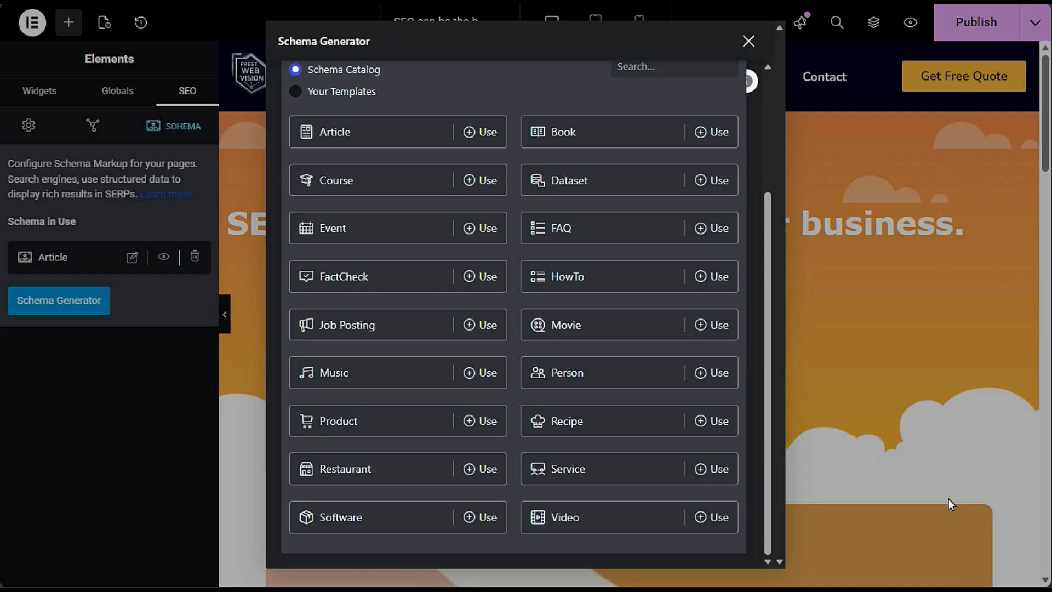
# - Open the Video schema template, inspect its embed URL, content URL, headline and description fields, and close it without saving
pyautogui.click(707, 518)
pyautogui.click(356, 193)
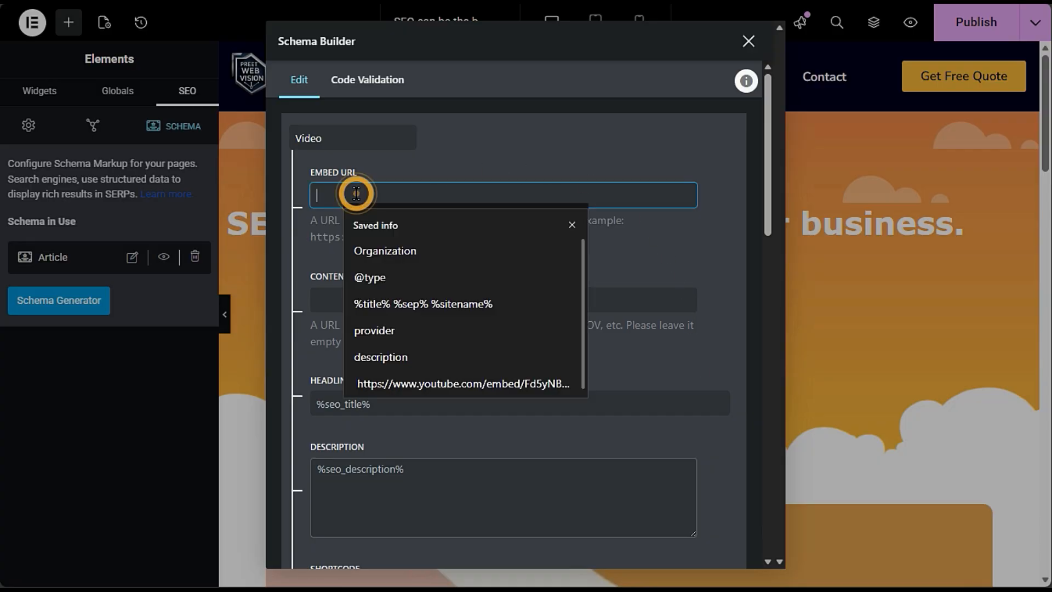
pyautogui.click(704, 263)
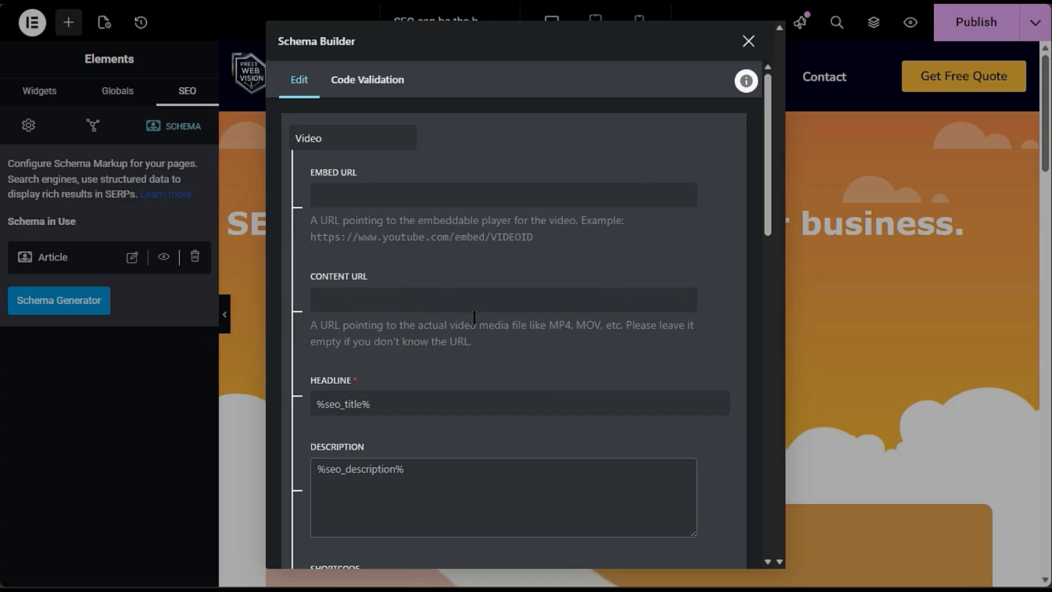
pyautogui.scroll(-3, 469, 317)
pyautogui.click(496, 307)
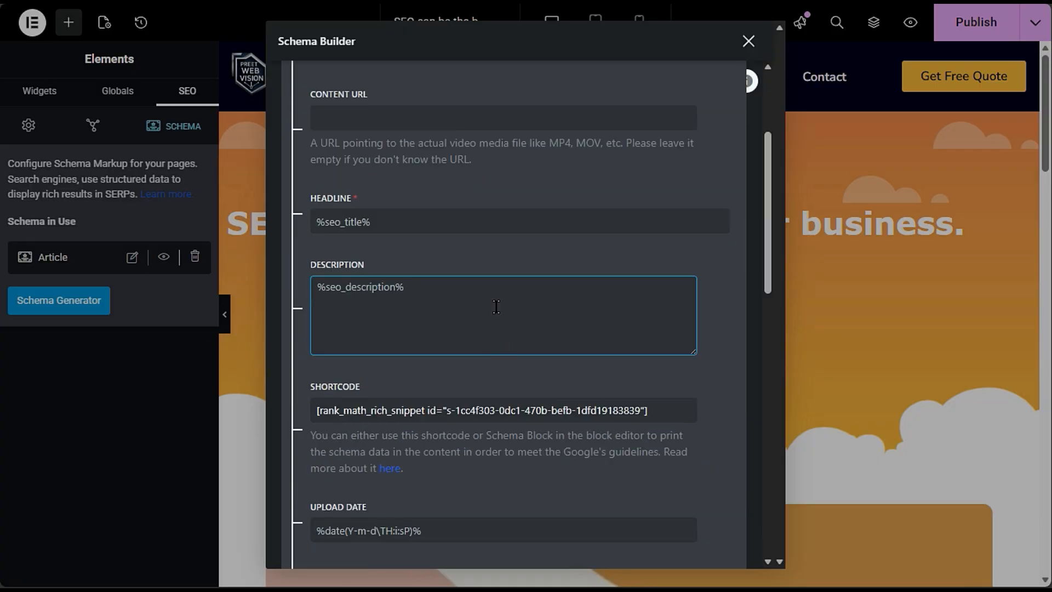
pyautogui.click(382, 223)
pyautogui.click(317, 255)
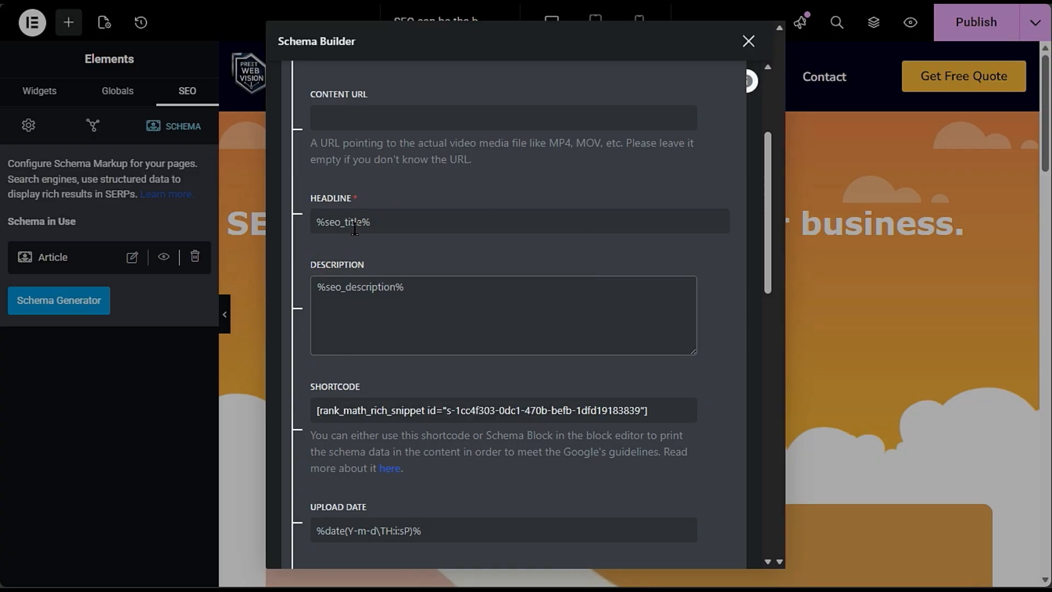
pyautogui.click(746, 42)
# - Return to the post's general SEO settings, review the snippet's title field, and close the snippet editor
pyautogui.click(27, 126)
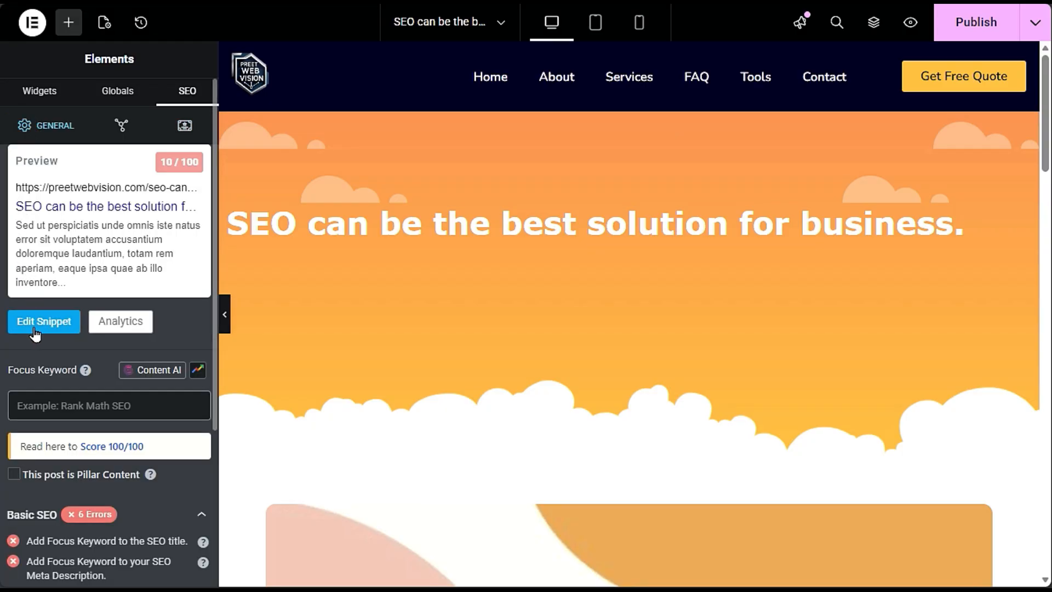
pyautogui.click(76, 322)
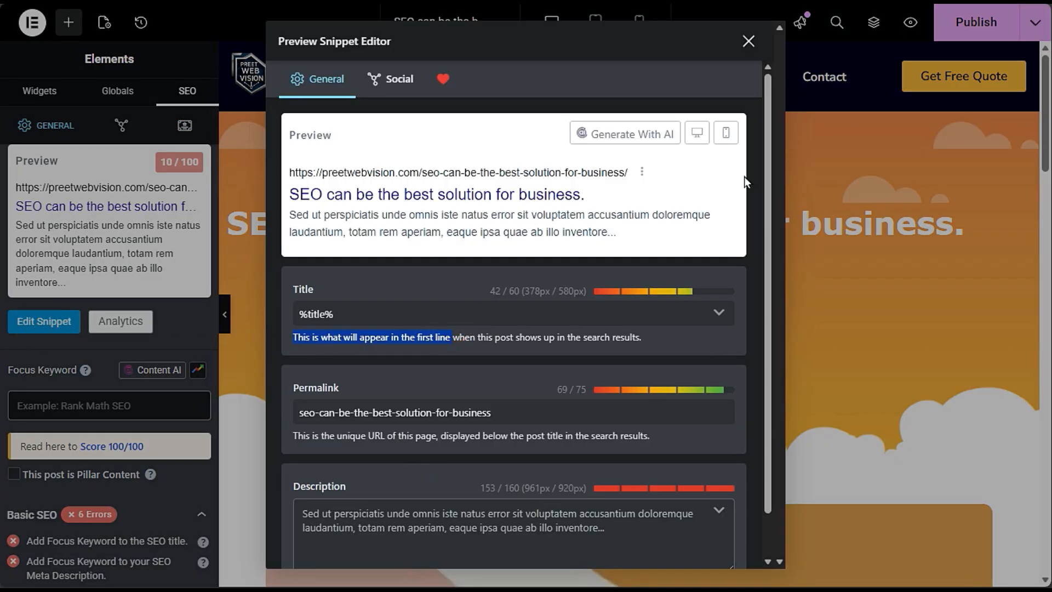
pyautogui.click(748, 41)
# - Open the Product template from the Schema Generator and examine its name, URL, SKU, brand and identifier fields
pyautogui.click(165, 126)
pyautogui.click(27, 302)
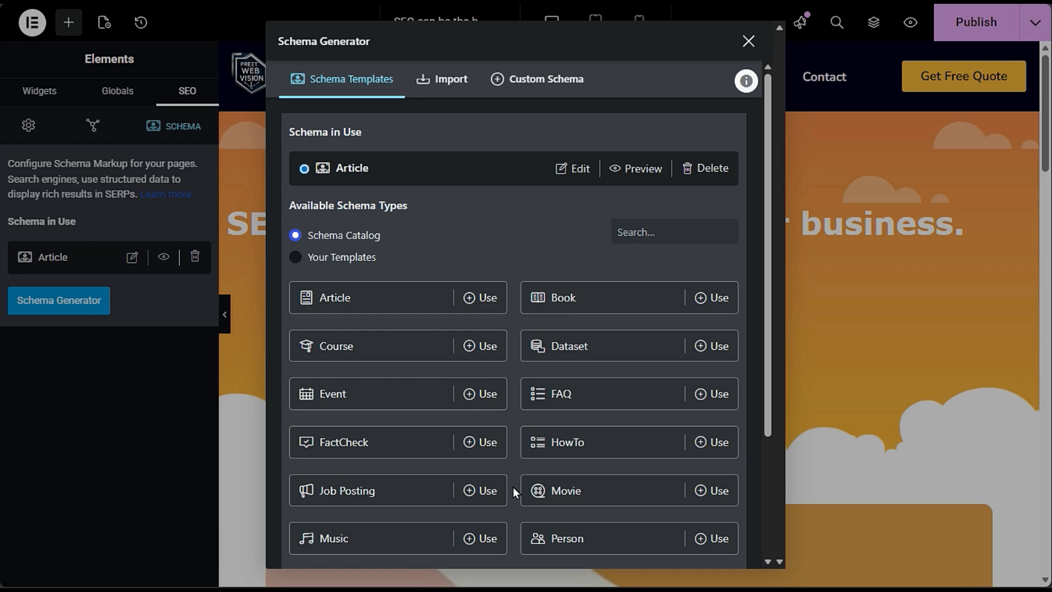
pyautogui.scroll(-3, 514, 492)
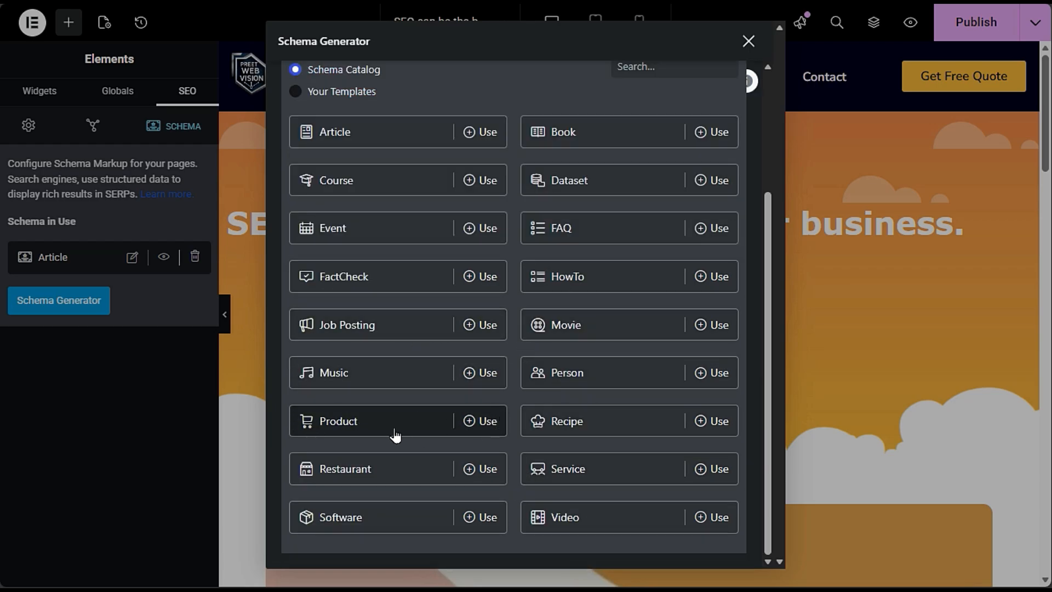
pyautogui.click(480, 421)
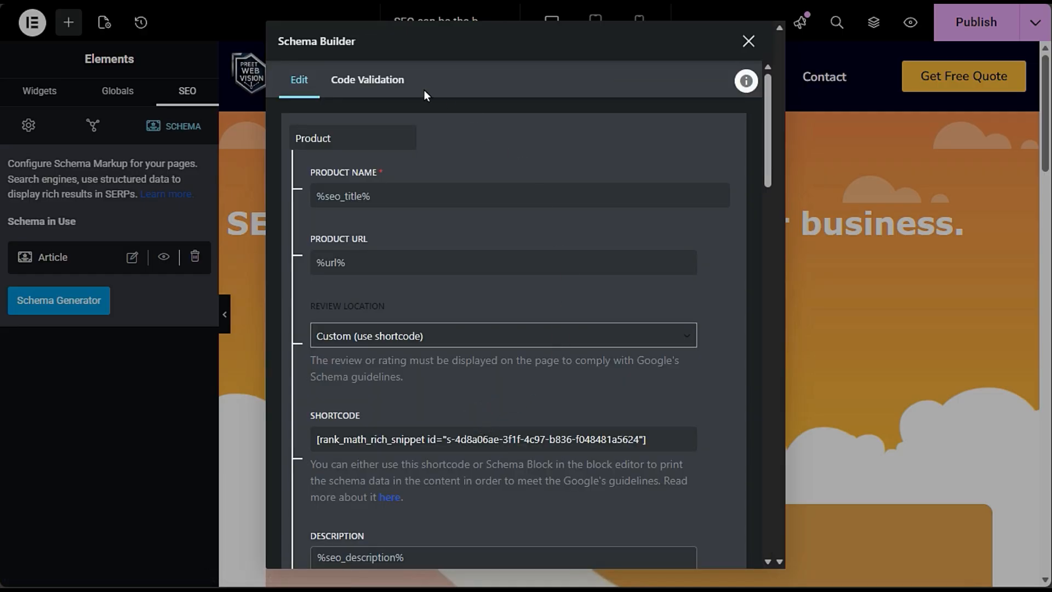
pyautogui.scroll(-6, 432, 382)
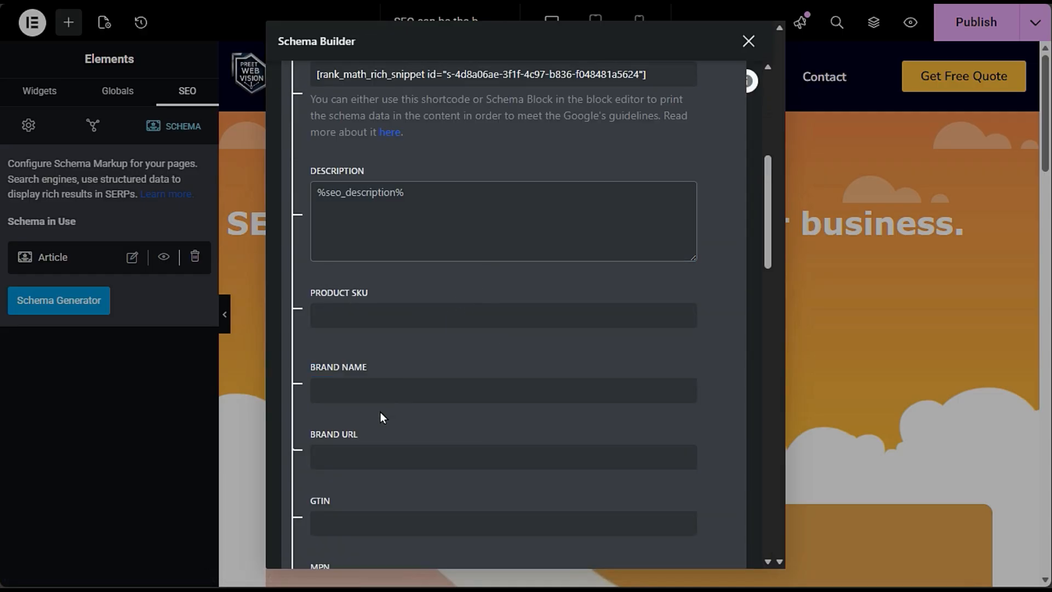
pyautogui.scroll(-3, 403, 401)
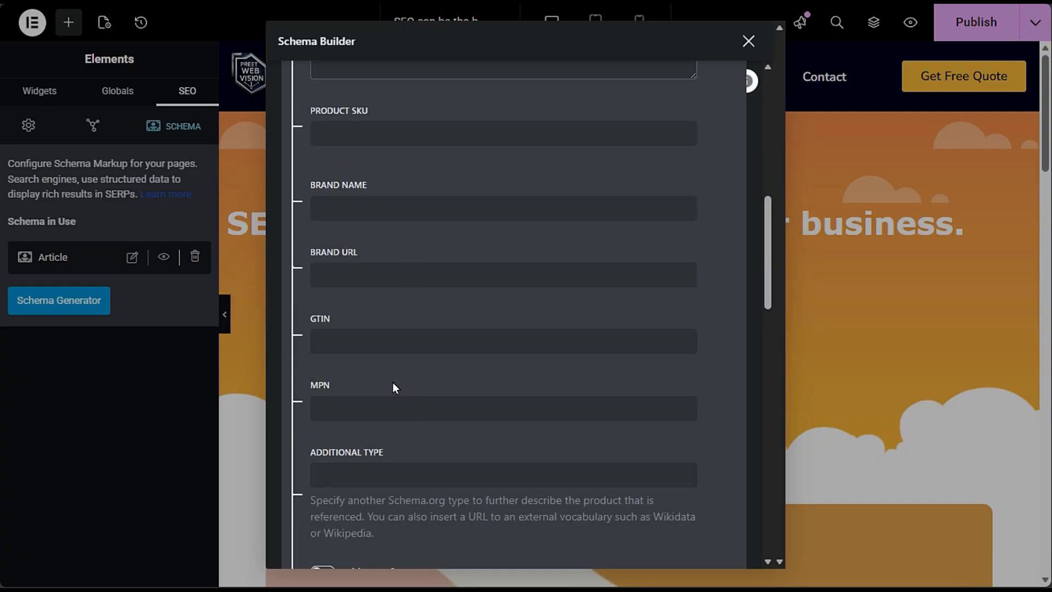
pyautogui.scroll(-6, 423, 429)
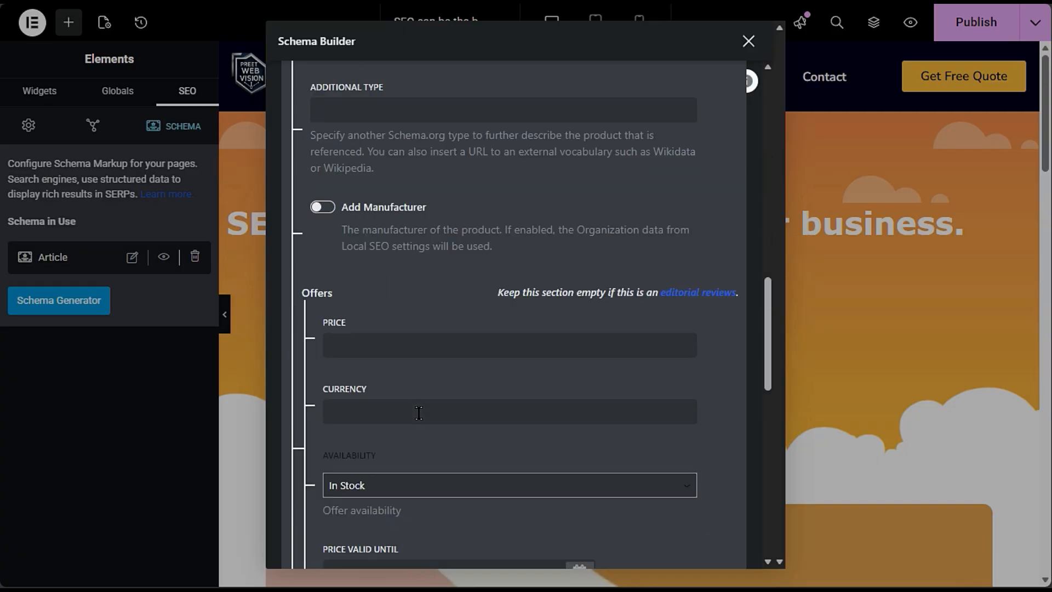
# - Inspect the Product schema's offer, review, pros and cons fields, and close the Schema Builder without saving
pyautogui.click(419, 343)
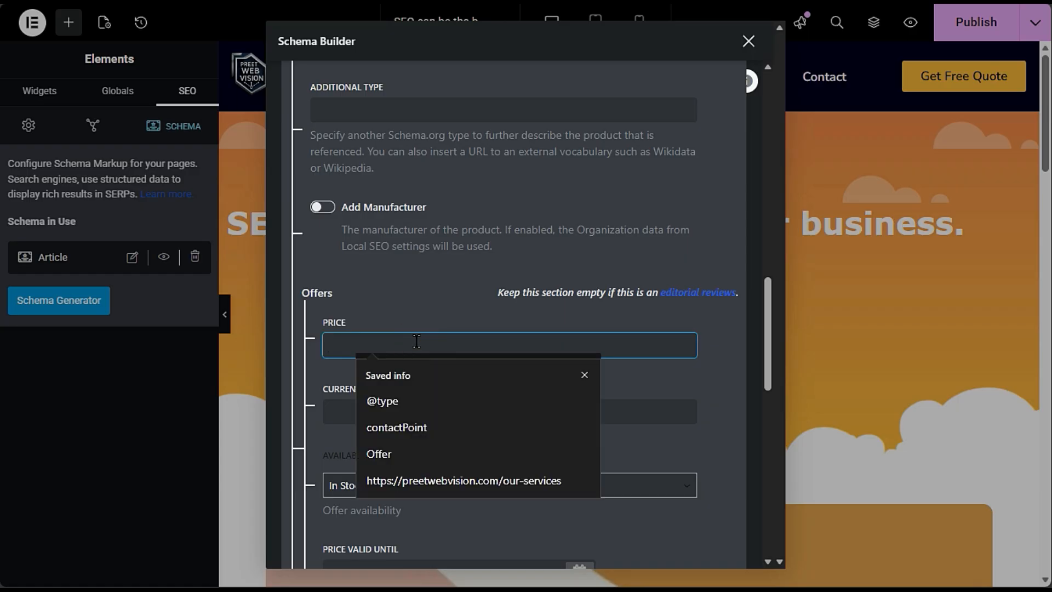
pyautogui.press('Tab')
pyautogui.scroll(-6, 408, 413)
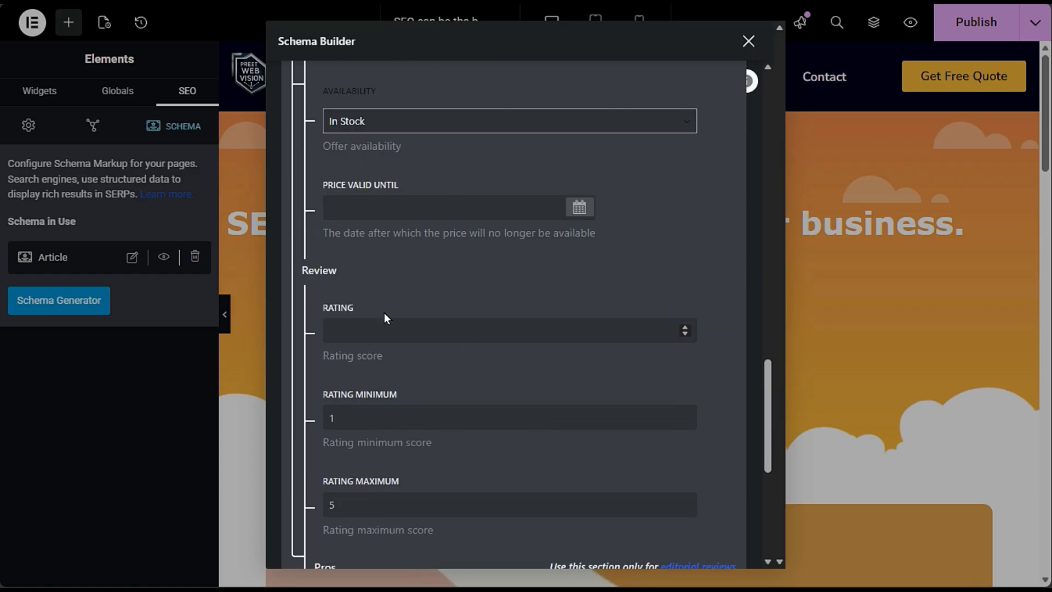
pyautogui.scroll(-6, 475, 425)
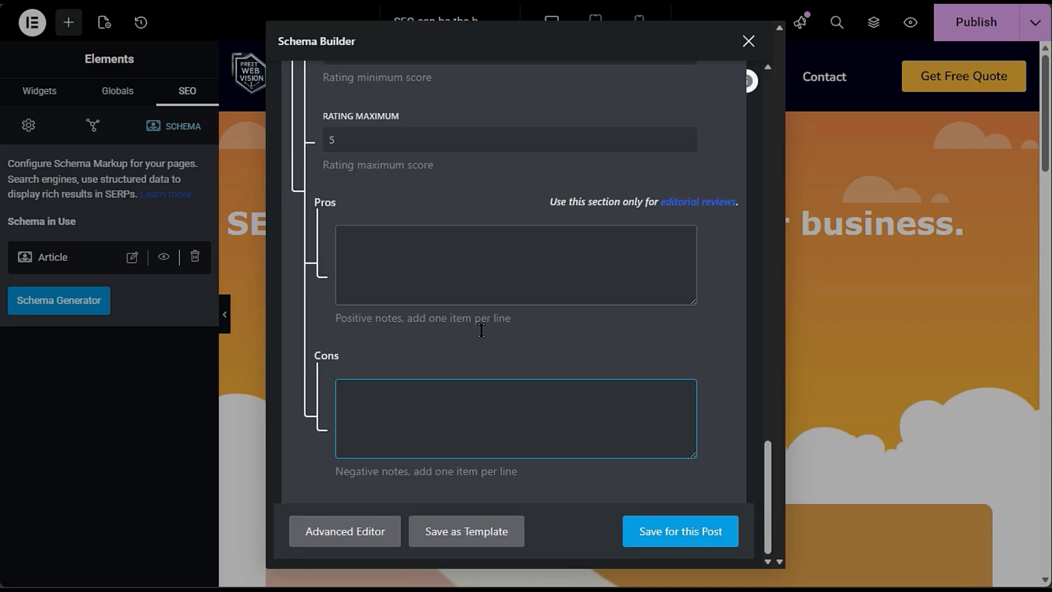
pyautogui.scroll(15, 383, 357)
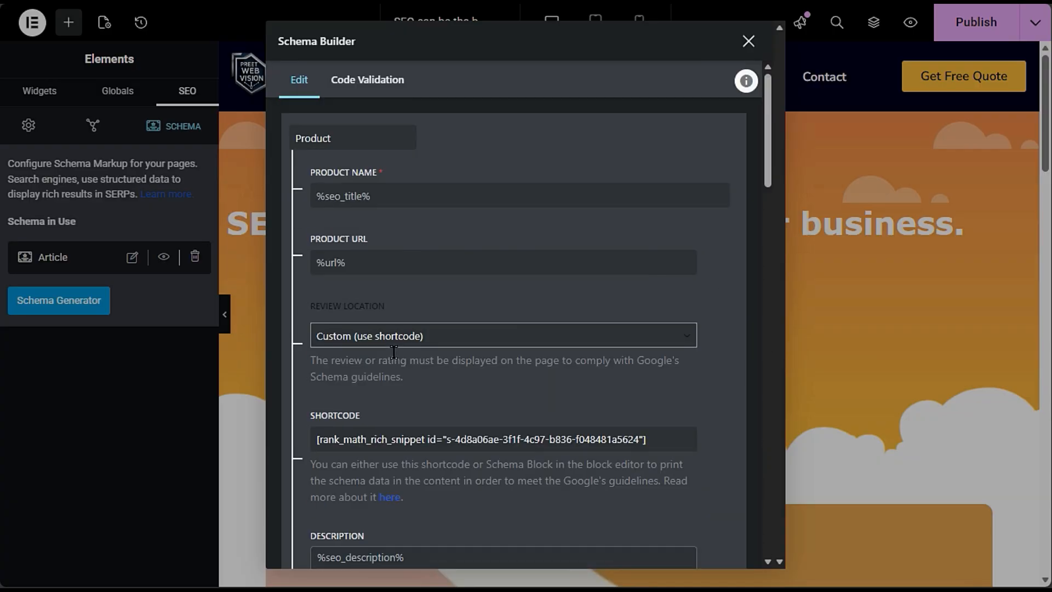
pyautogui.click(749, 41)
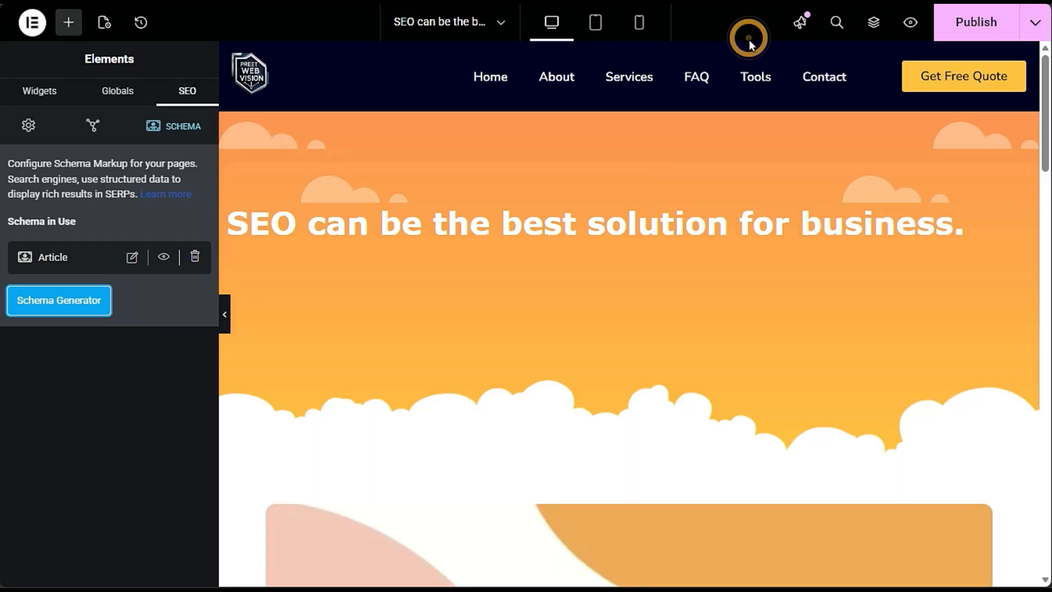
# - Open the Schema Generator and browse the available schema types in the Schema Catalog
pyautogui.click(68, 302)
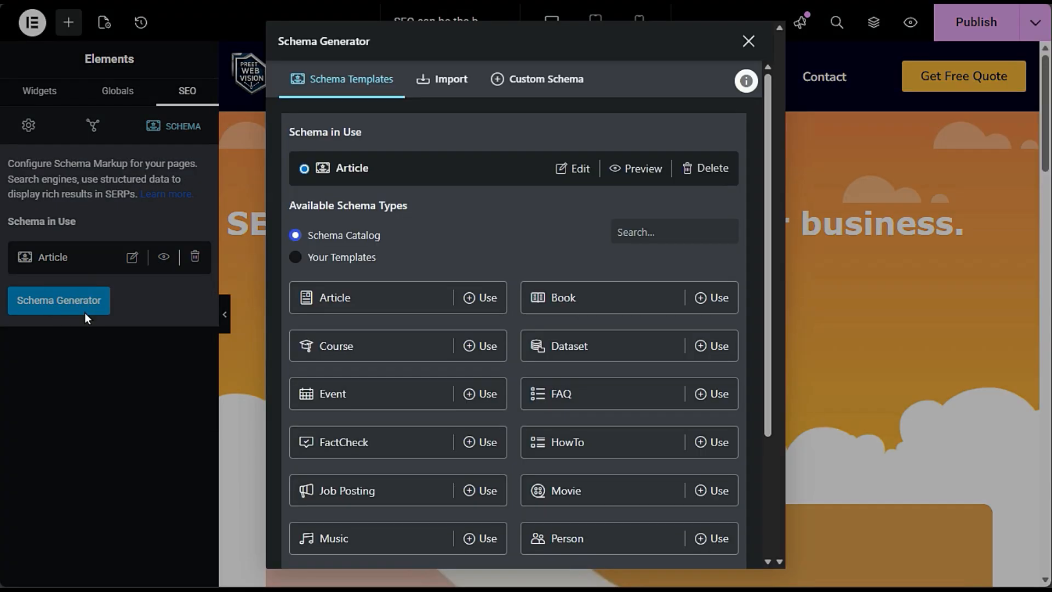
pyautogui.scroll(-4, 509, 439)
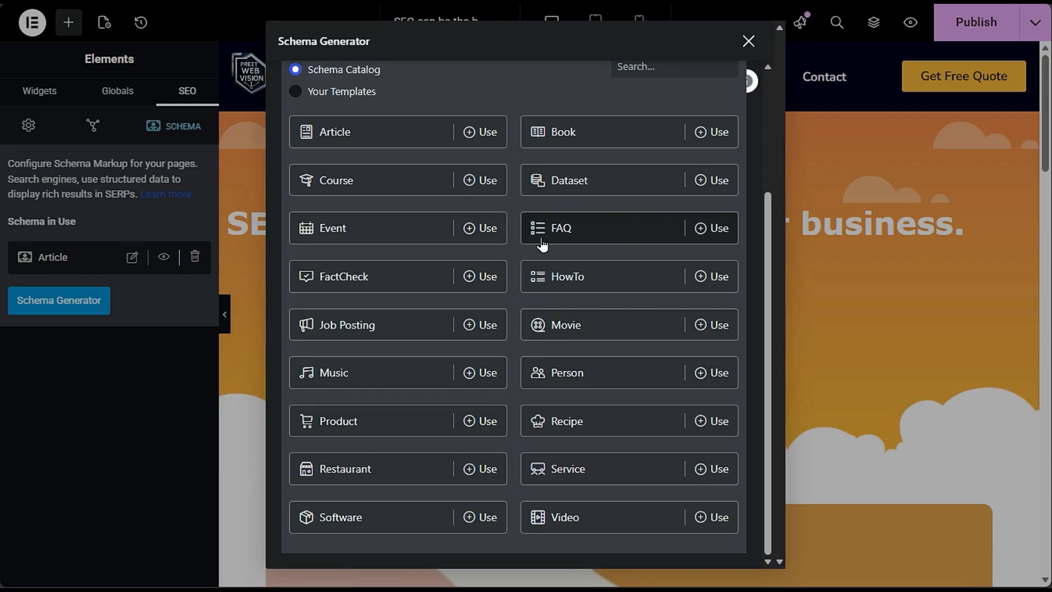
pyautogui.scroll(3, 512, 468)
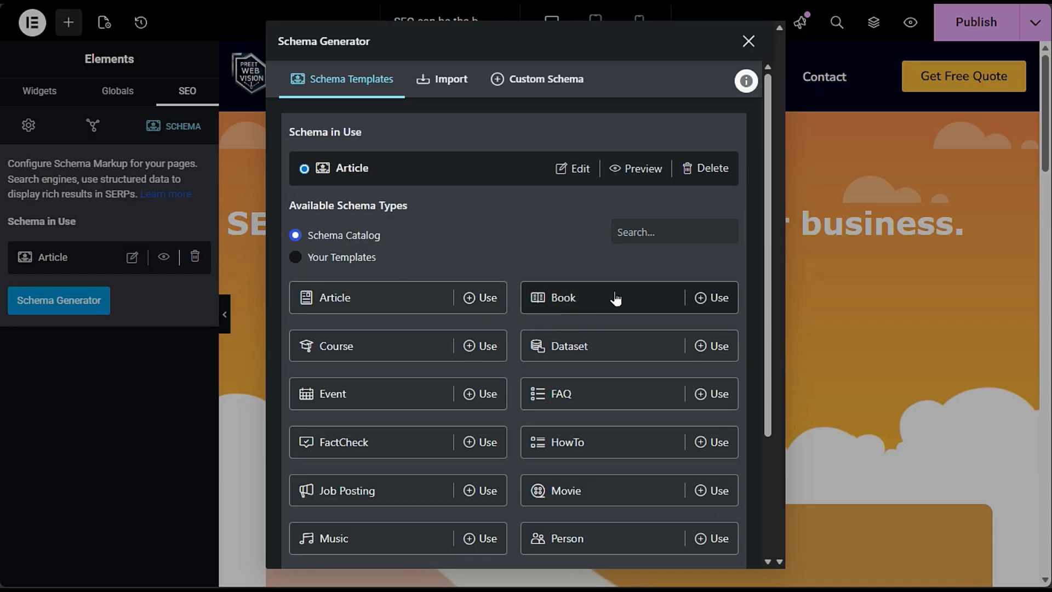
# - Review the Schema Generator's import sources, keep URL / Online Page selected, and inspect the Page URL field
pyautogui.click(453, 88)
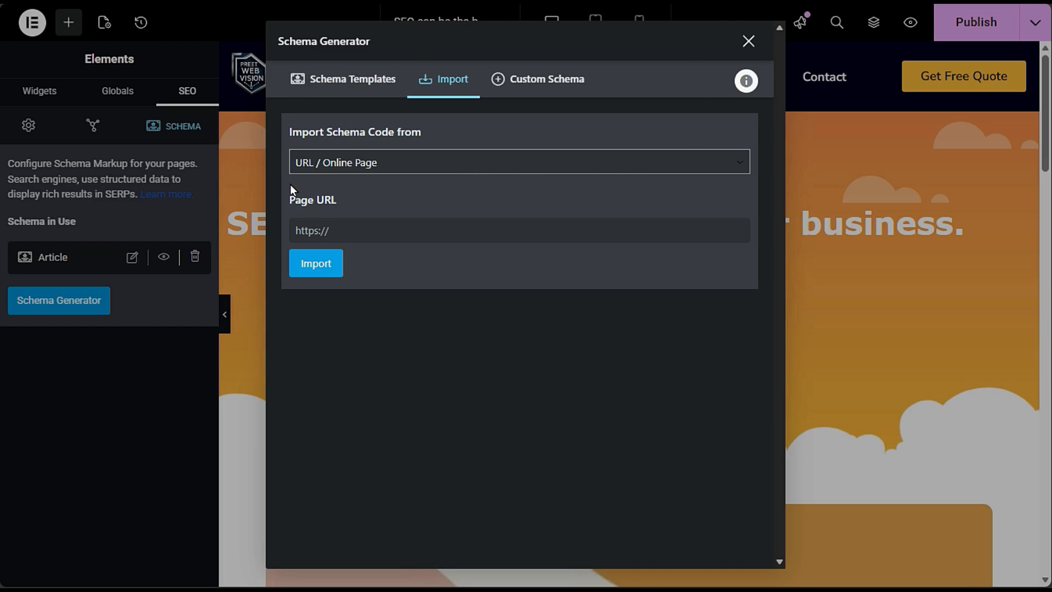
pyautogui.click(320, 170)
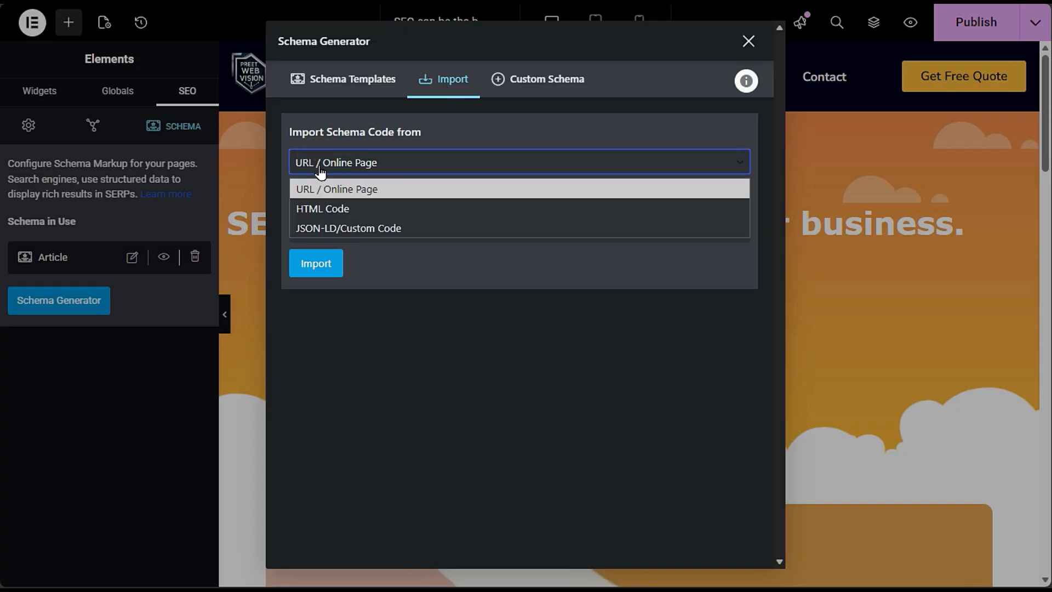
pyautogui.click(328, 192)
pyautogui.click(336, 229)
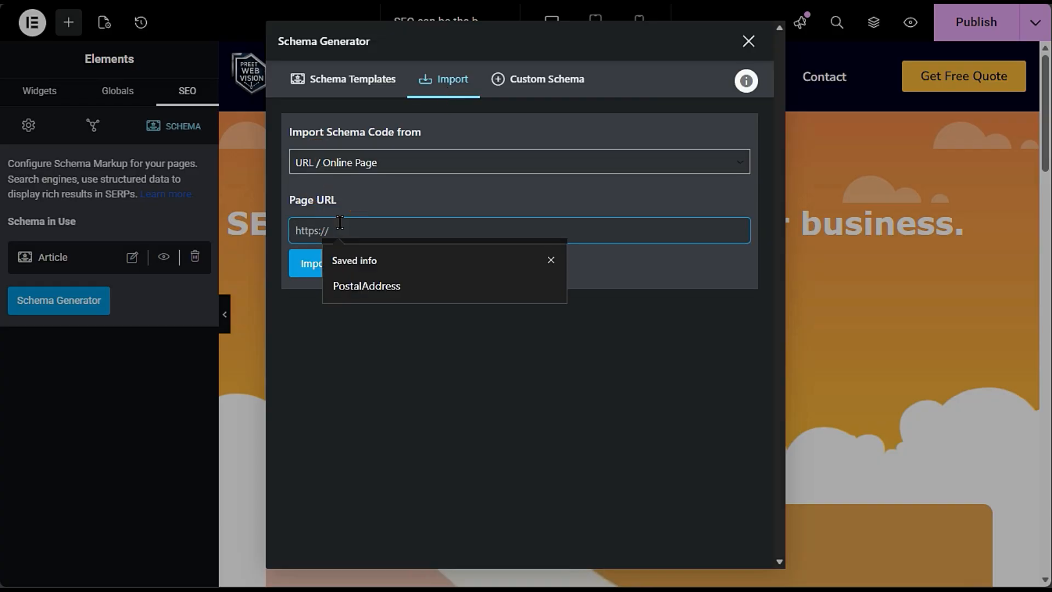
pyautogui.click(605, 228)
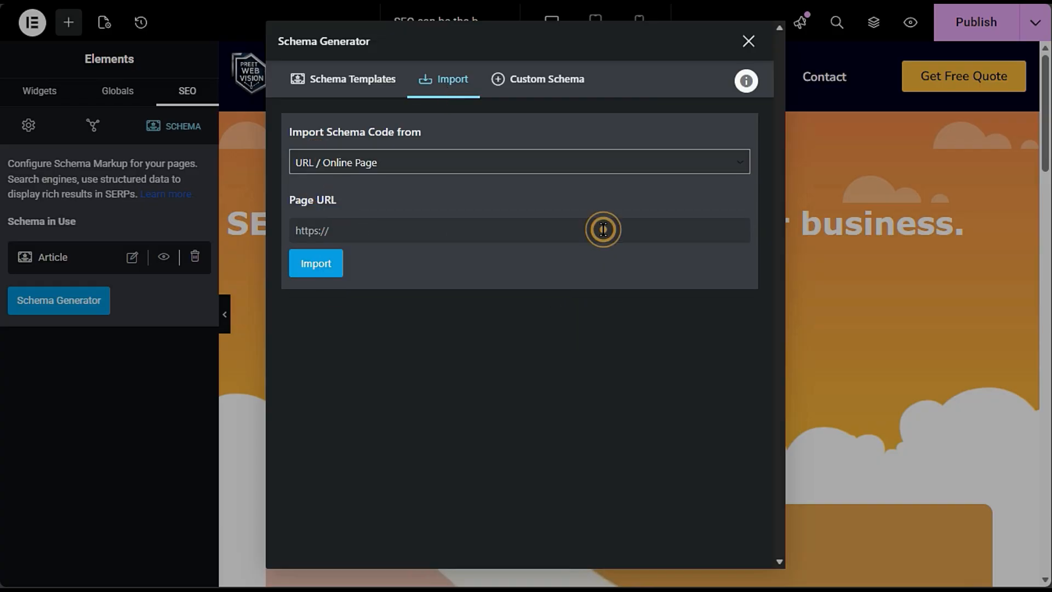
pyautogui.click(307, 388)
# - Look through the open browser tabs for the Preet Tech Ideas website's address and return to the post's schema import form
pyautogui.moveTo(1, 110)
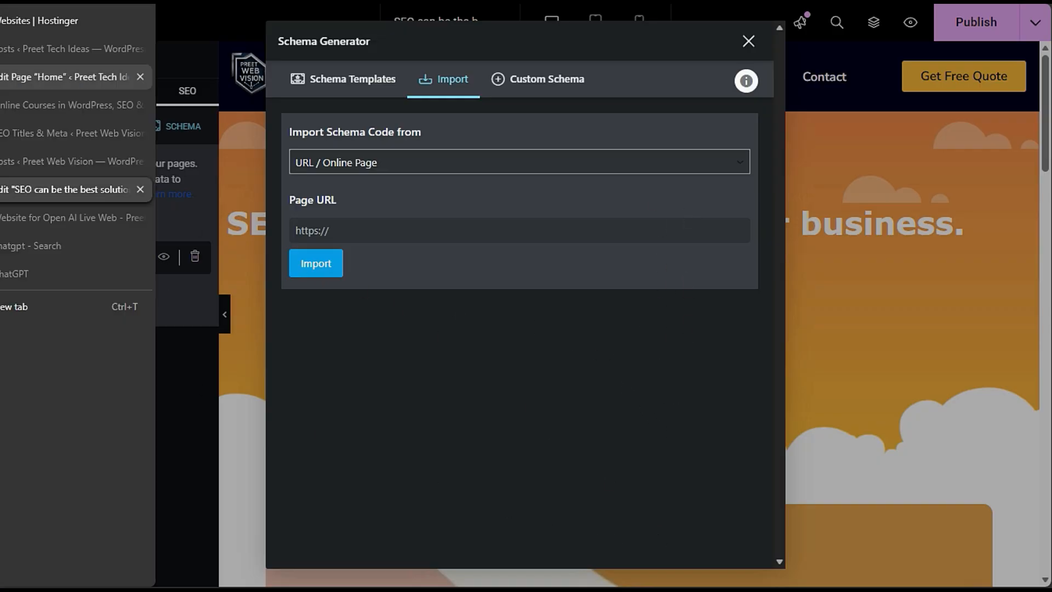
pyautogui.click(16, 80)
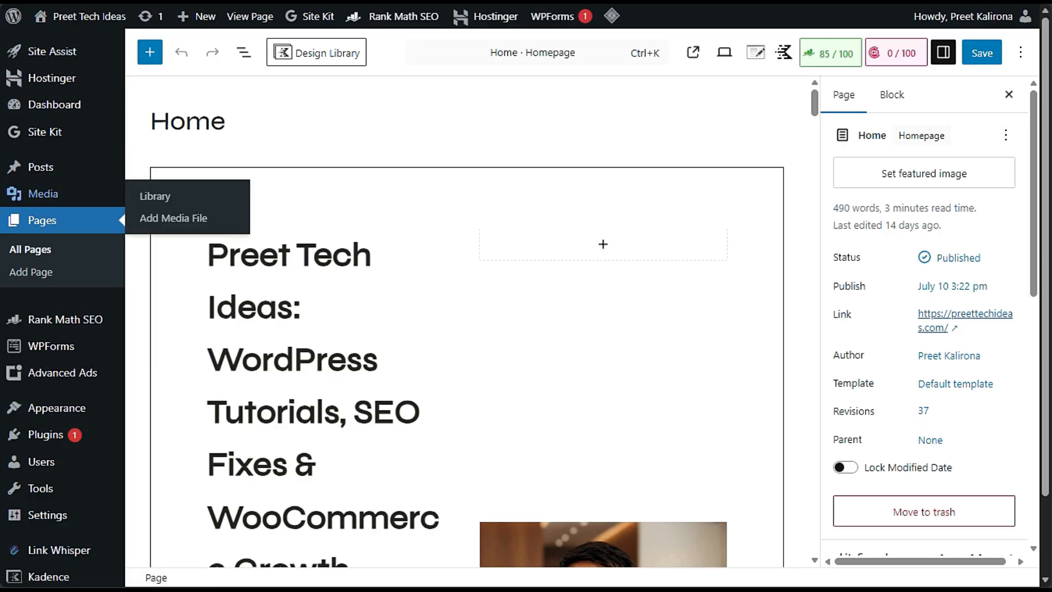
pyautogui.click(8, 221)
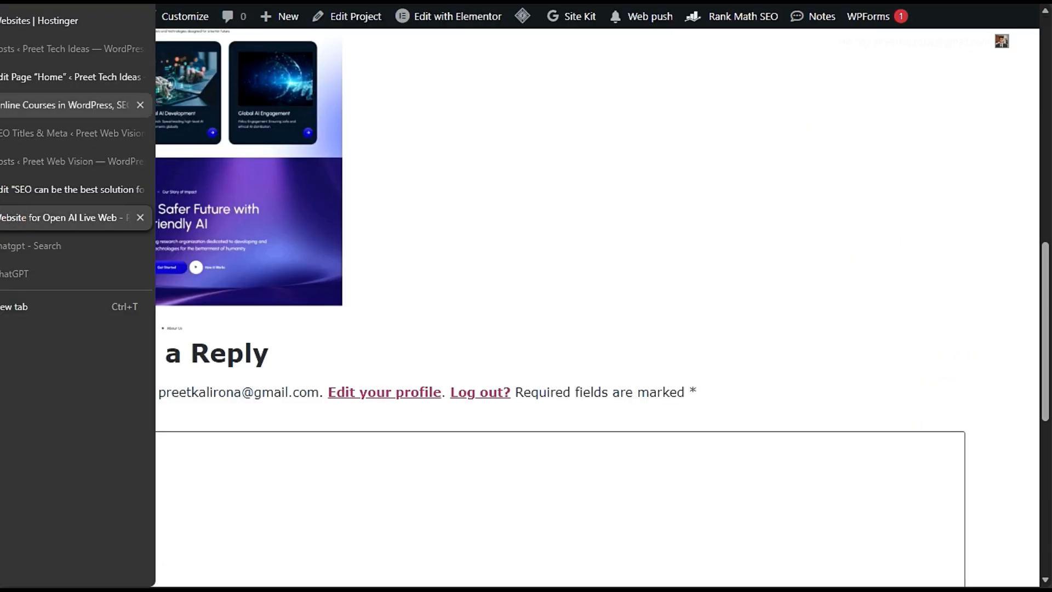
pyautogui.click(6, 104)
pyautogui.click(3, 156)
pyautogui.click(8, 273)
pyautogui.click(8, 189)
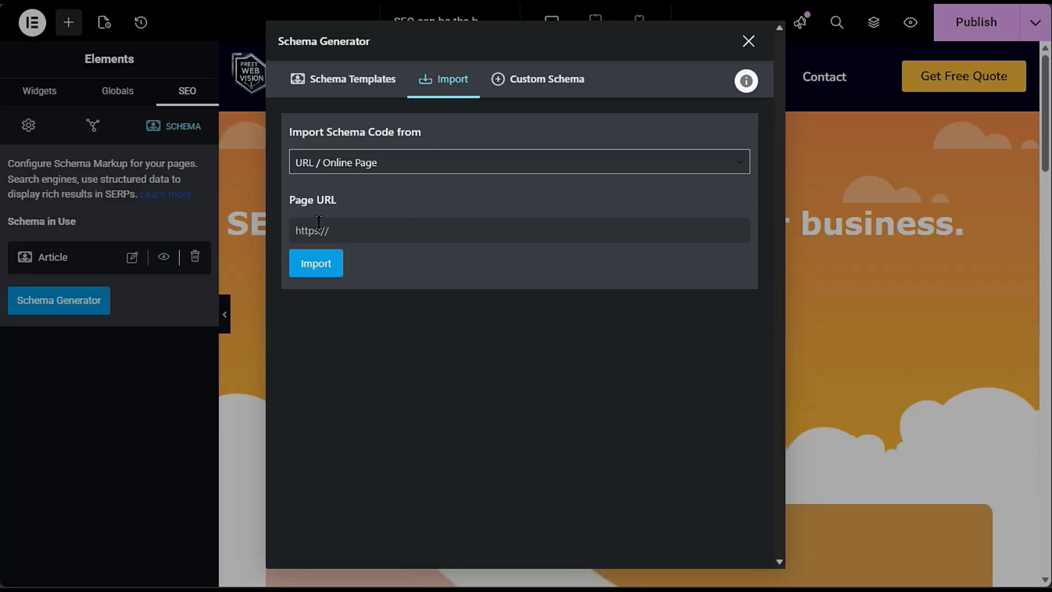
pyautogui.click(335, 229)
pyautogui.write('https://preettechideas.com/')
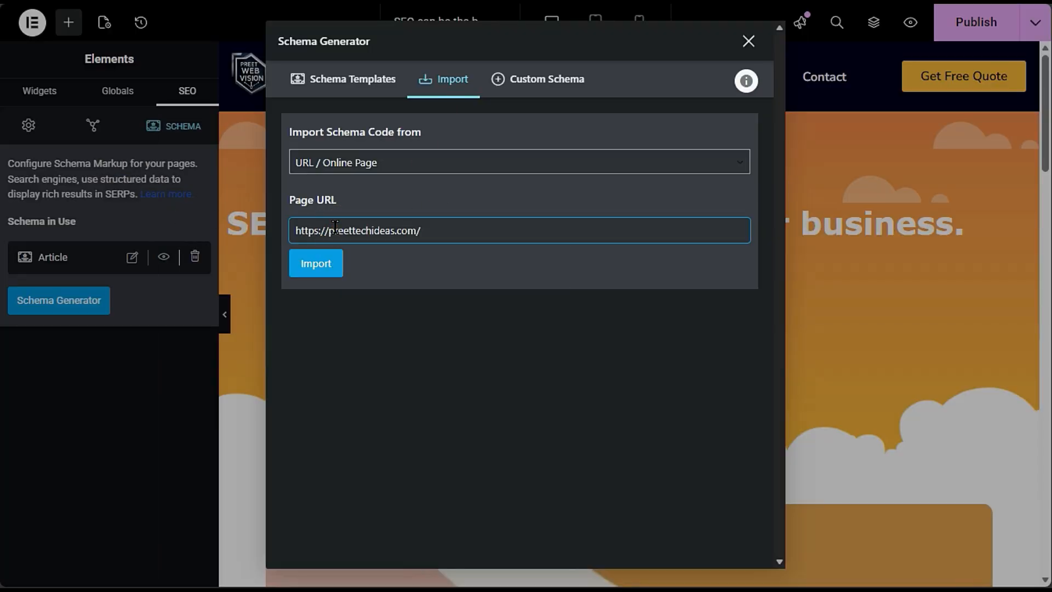
pyautogui.click(318, 264)
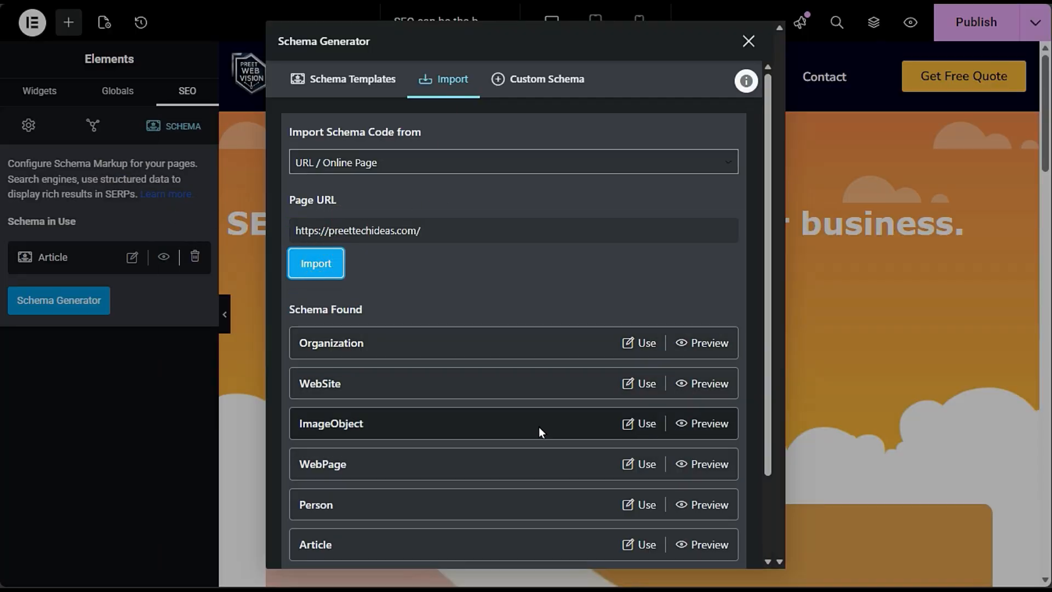
pyautogui.scroll(-3, 538, 427)
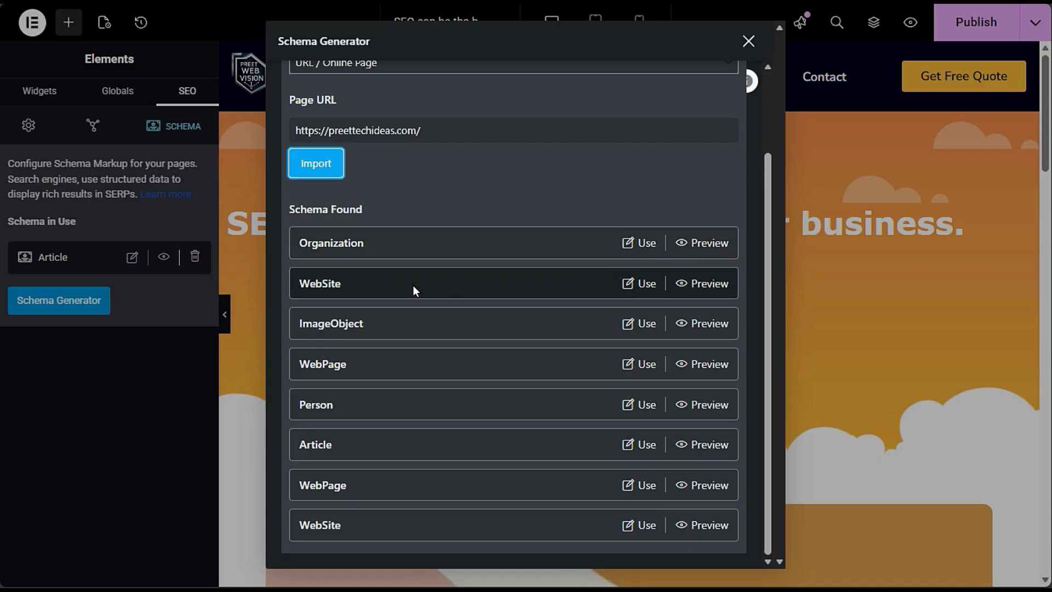
# - Use the imported WebSite schema and examine its url, name, publisher, language and potentialAction properties
pyautogui.click(640, 283)
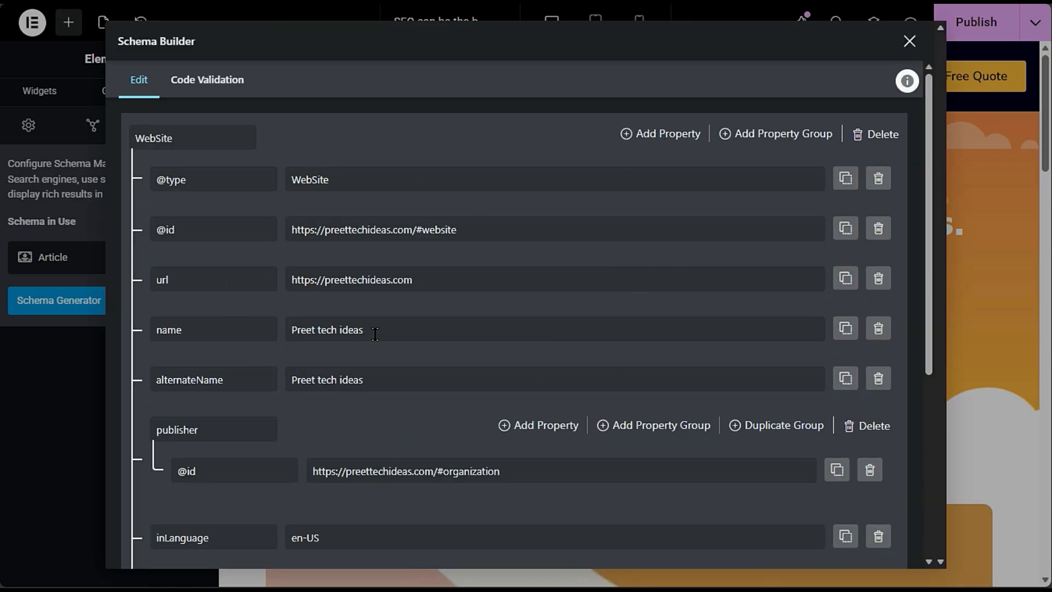
pyautogui.tripleClick(430, 281)
pyautogui.click(380, 306)
pyautogui.tripleClick(404, 331)
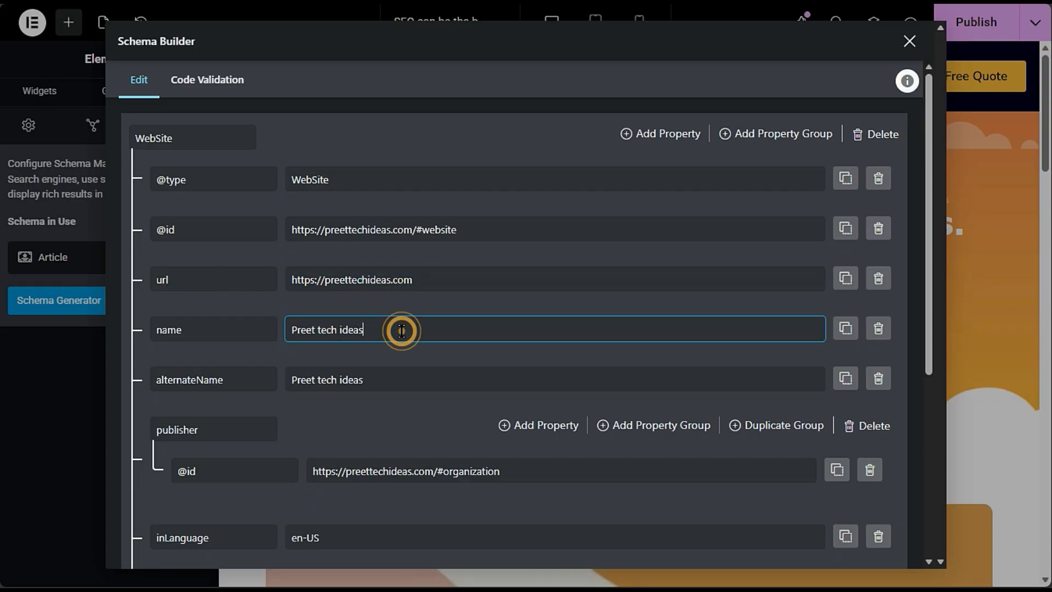
pyautogui.click(285, 357)
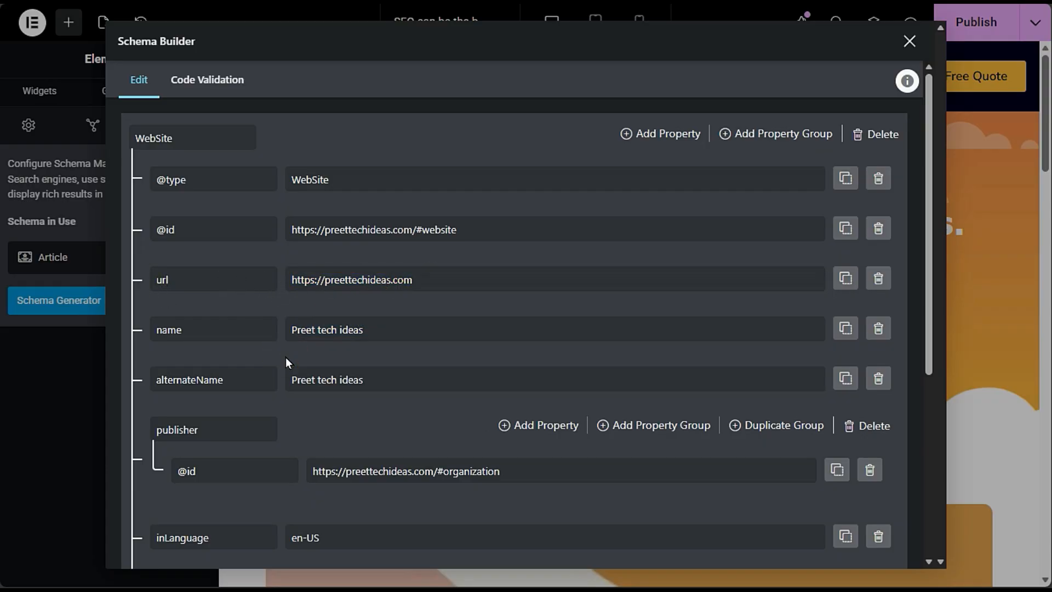
pyautogui.scroll(-3, 285, 357)
pyautogui.scroll(3, 399, 406)
pyautogui.scroll(-5, 430, 339)
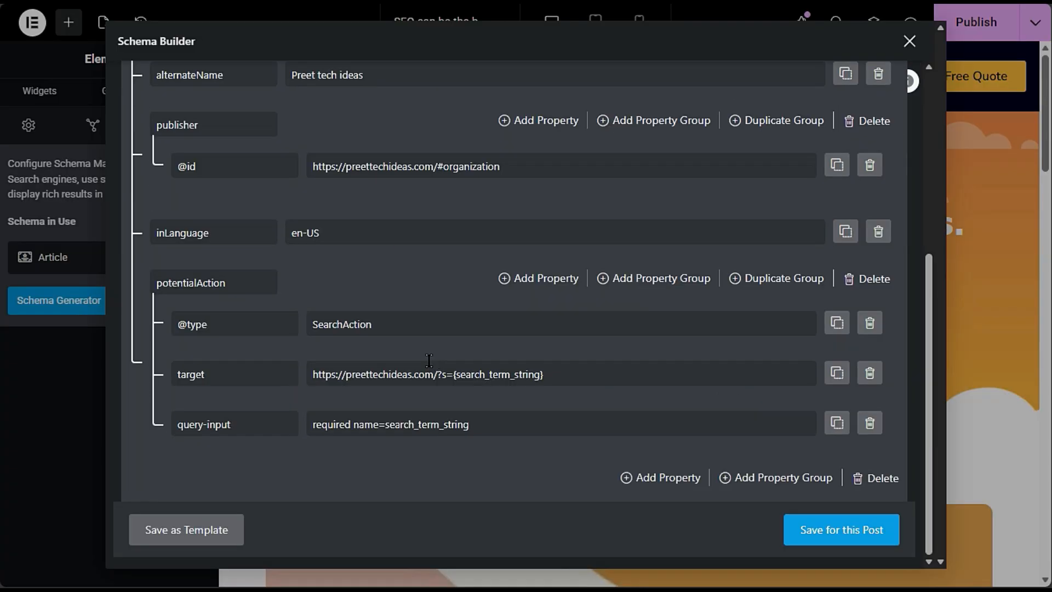
pyautogui.scroll(5, 429, 361)
pyautogui.moveTo(486, 227); pyautogui.dragTo(188, 232)
pyautogui.click(406, 226)
pyautogui.click(411, 228)
pyautogui.click(369, 254)
pyautogui.moveTo(459, 228); pyautogui.dragTo(414, 227)
pyautogui.click(413, 259)
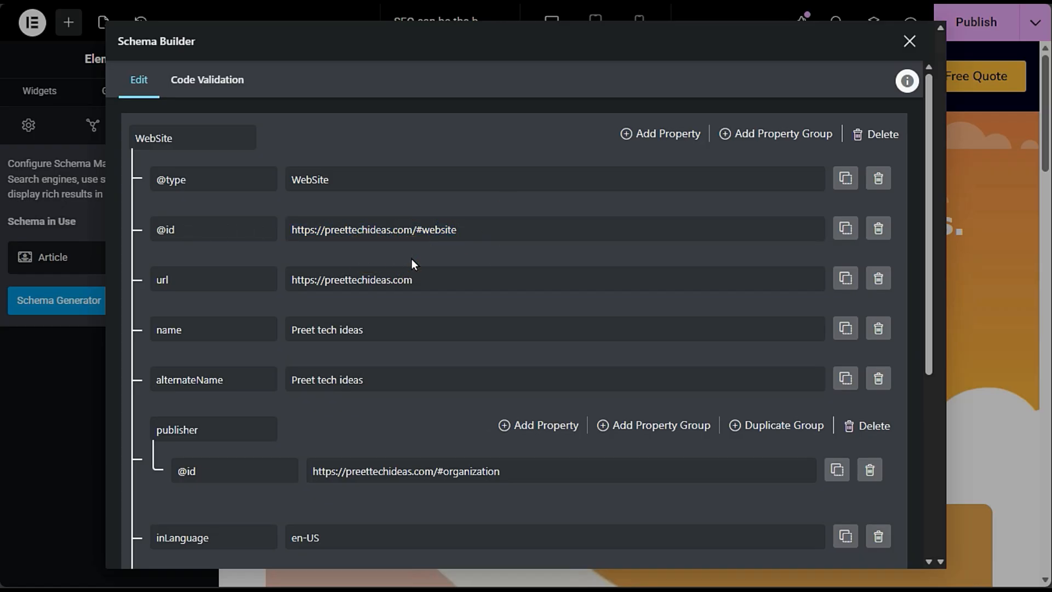
pyautogui.scroll(-3, 411, 262)
pyautogui.moveTo(501, 289); pyautogui.dragTo(301, 292)
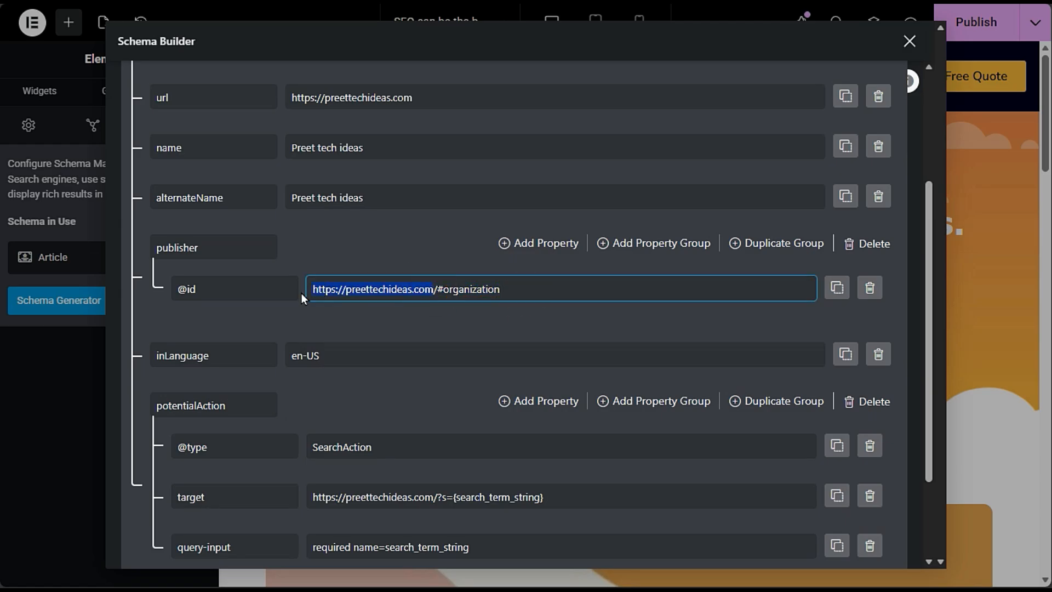
pyautogui.click(311, 323)
pyautogui.scroll(-2, 344, 383)
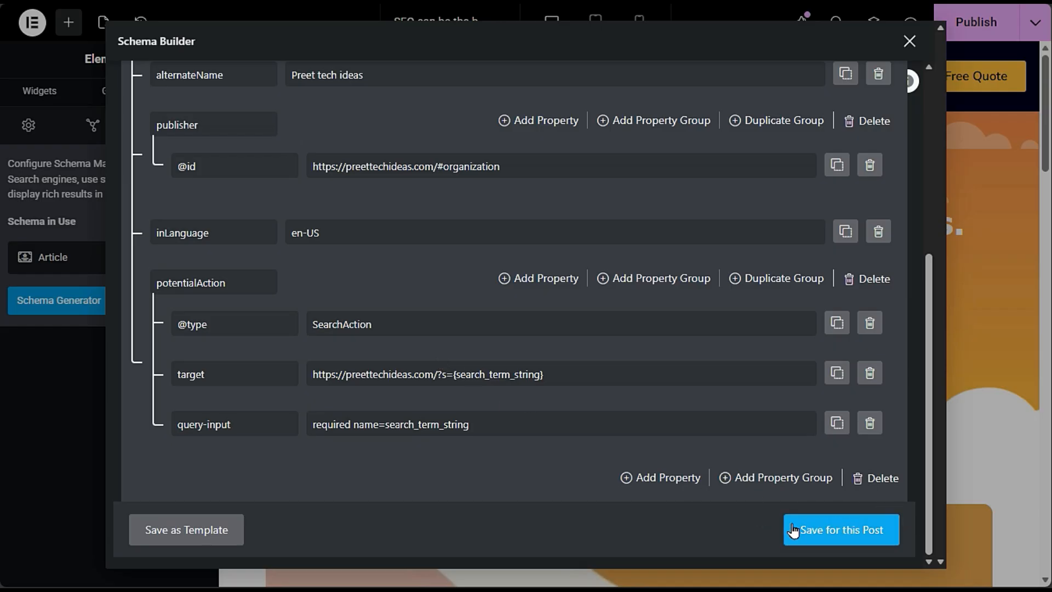
# - Save the imported WebSite schema for this post and delete it from the schemas in use
pyautogui.click(821, 530)
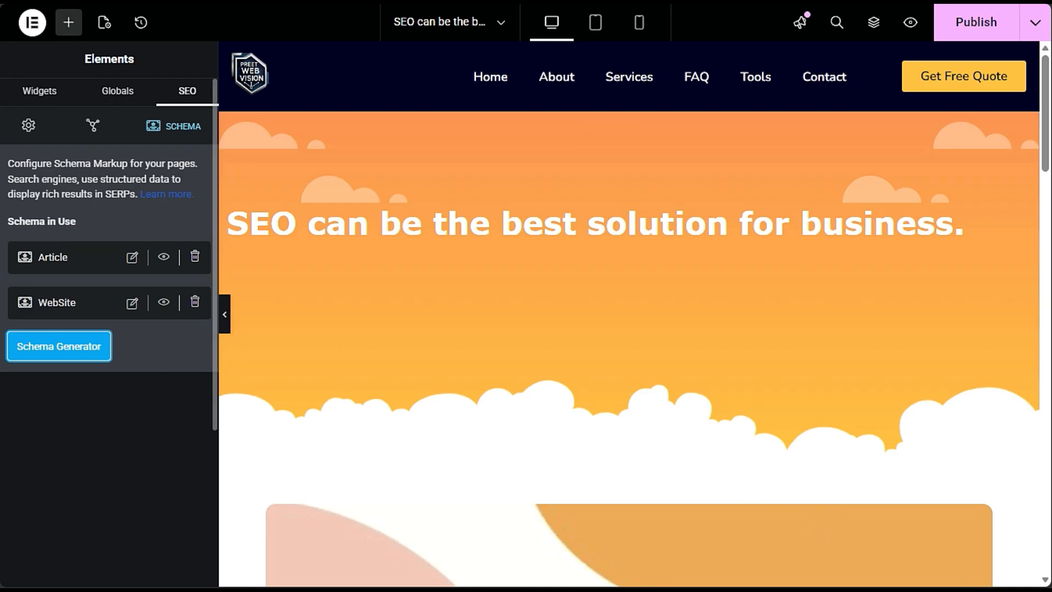
pyautogui.click(194, 302)
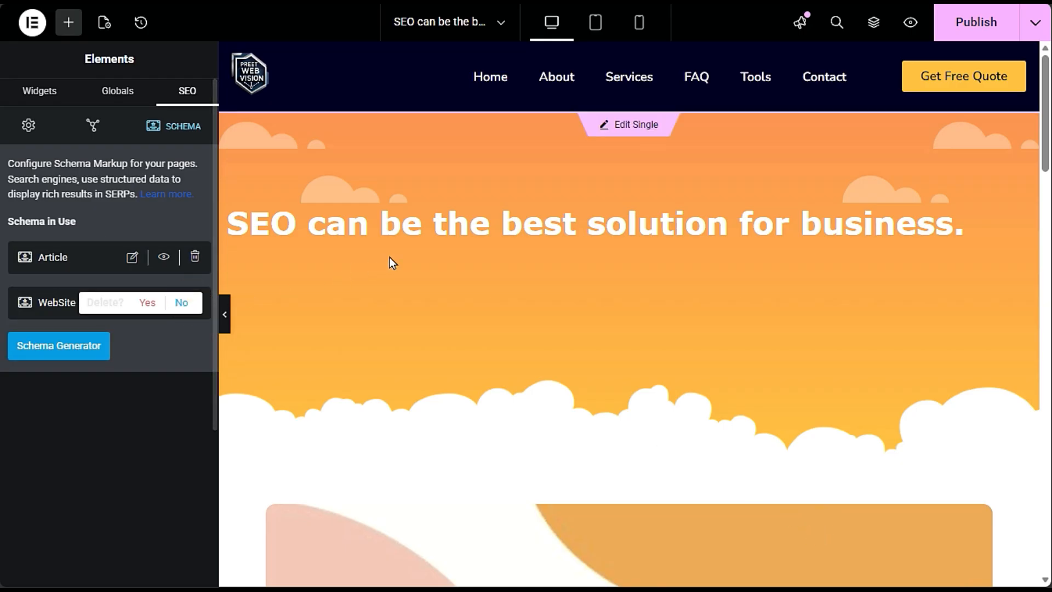
pyautogui.click(146, 303)
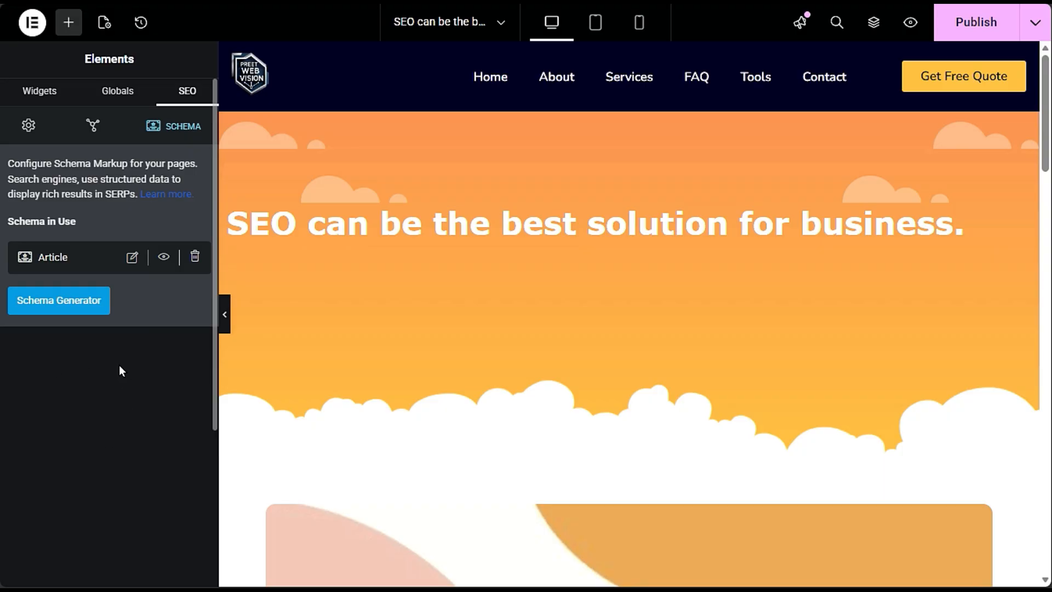
# - Reopen the Schema Generator to view its template, import and custom schema options, and close it
pyautogui.click(96, 312)
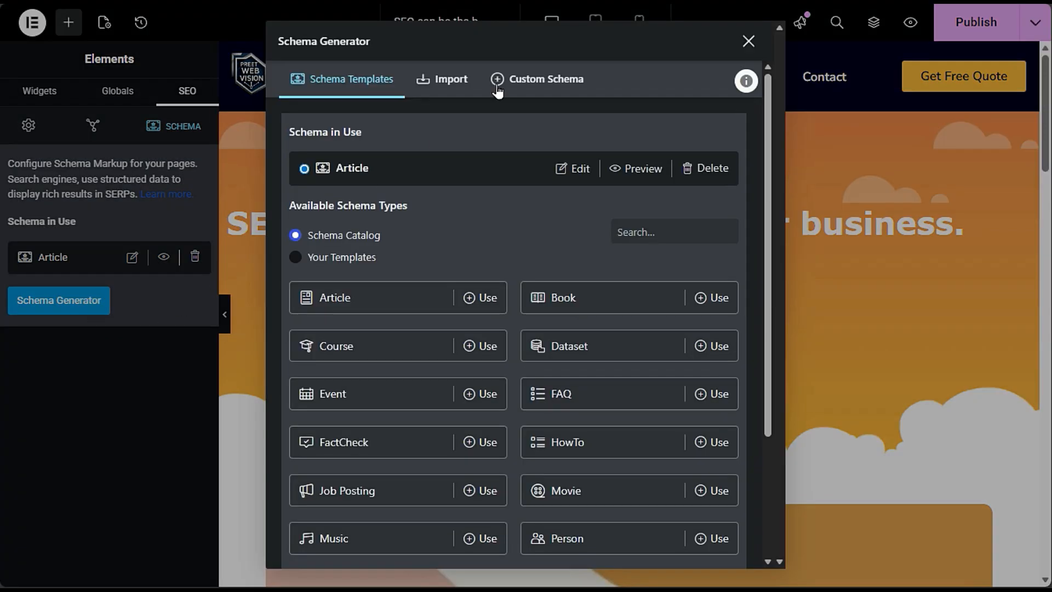
pyautogui.click(749, 41)
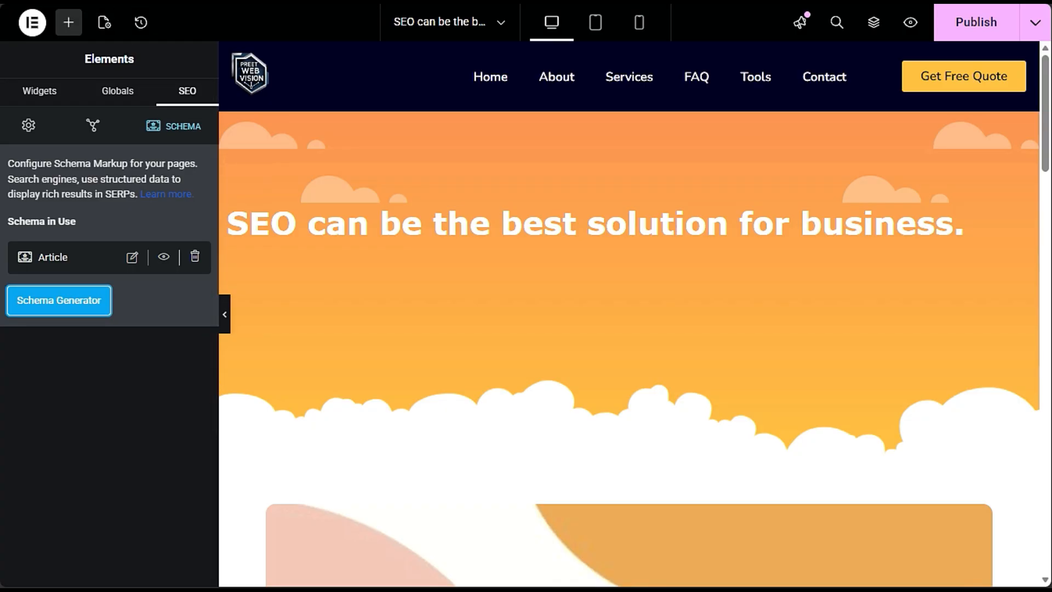
# - Switch to ChatGPT and review its earlier answer with SEO keywords for the Chrome extensions blog post
pyautogui.moveTo(5, 274)
pyautogui.click(66, 274)
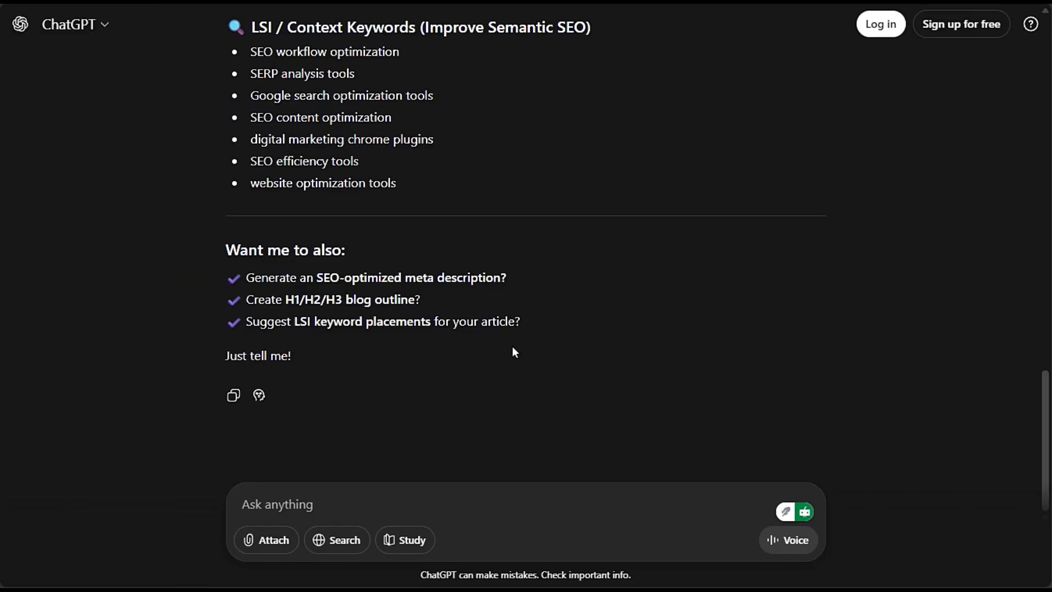
pyautogui.scroll(15, 323, 252)
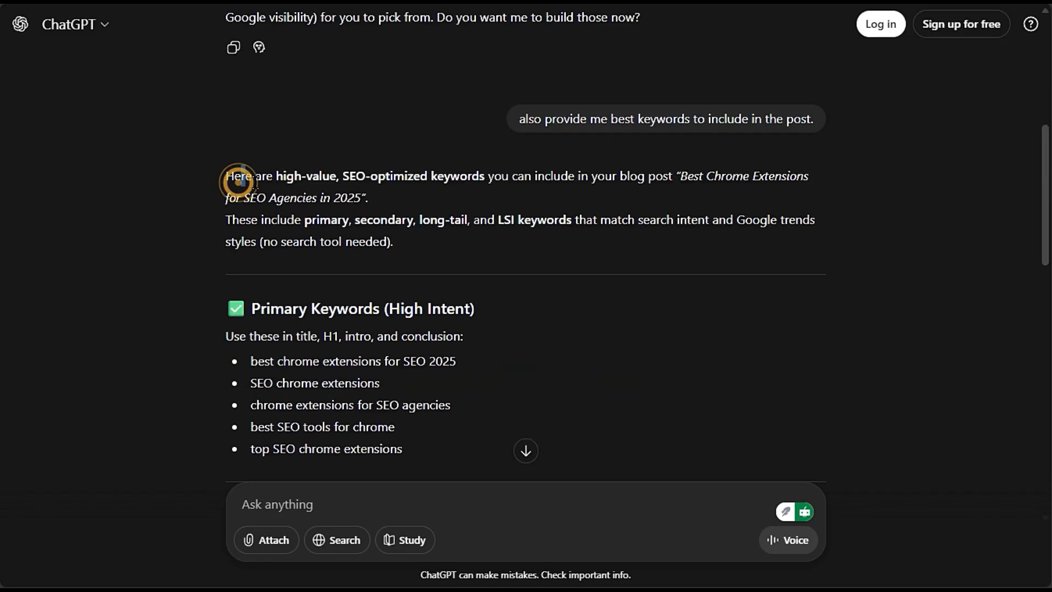
pyautogui.moveTo(239, 180); pyautogui.dragTo(518, 269)
pyautogui.click(446, 308)
pyautogui.scroll(-15, 441, 308)
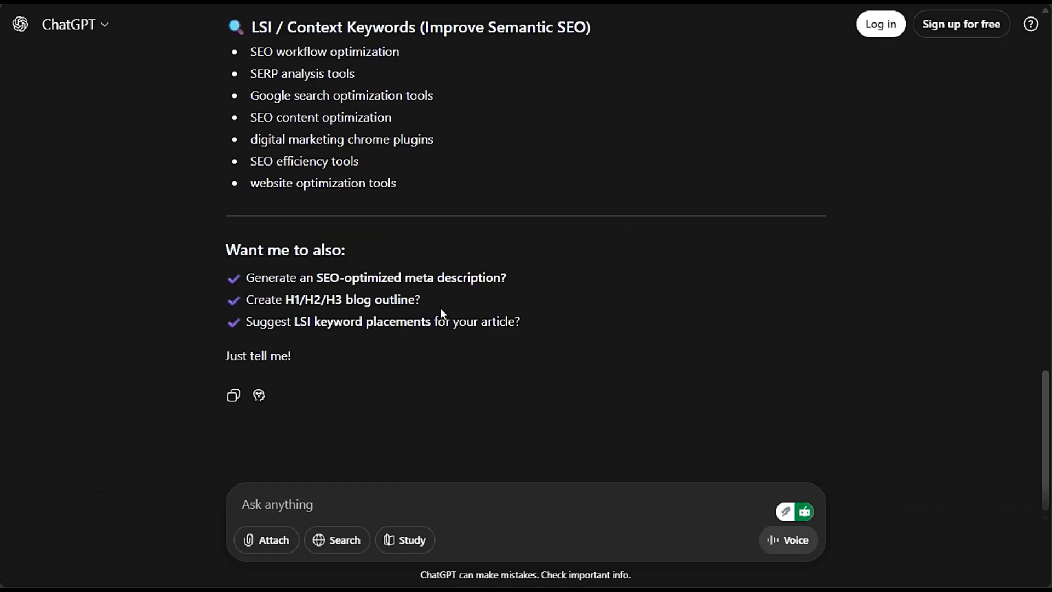
# - Draft the ChatGPT prompt "please provide me schemas for this blog post"
pyautogui.click(453, 504)
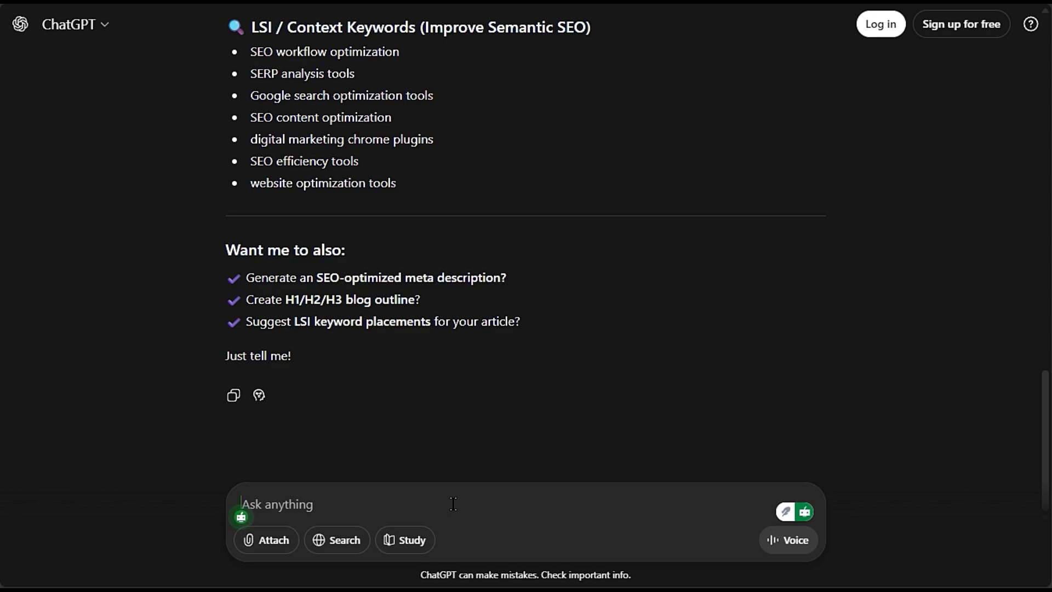
pyautogui.write('please pr')
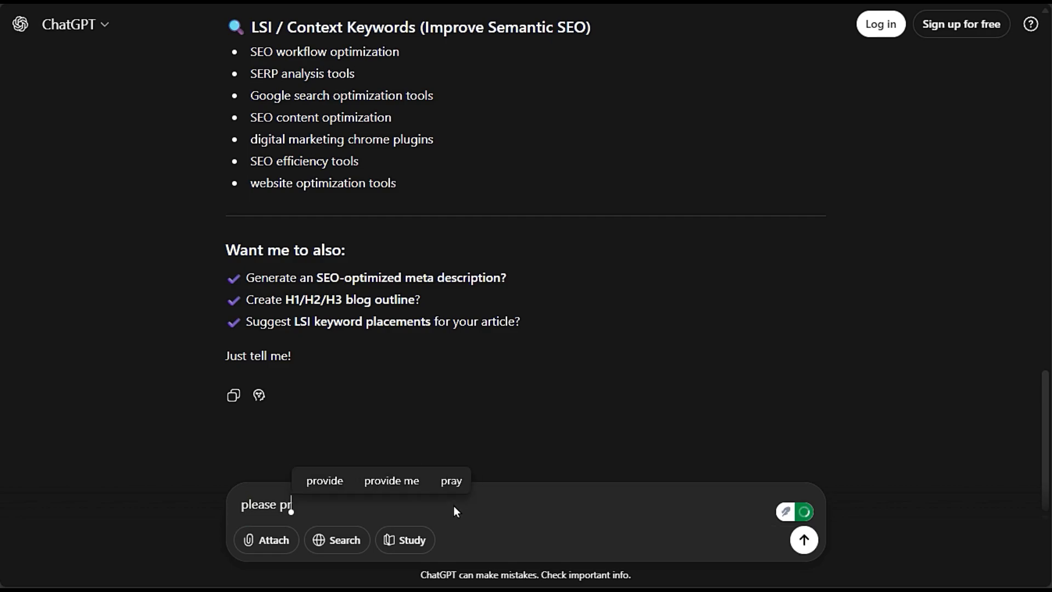
pyautogui.write('ovide me schemas fo')
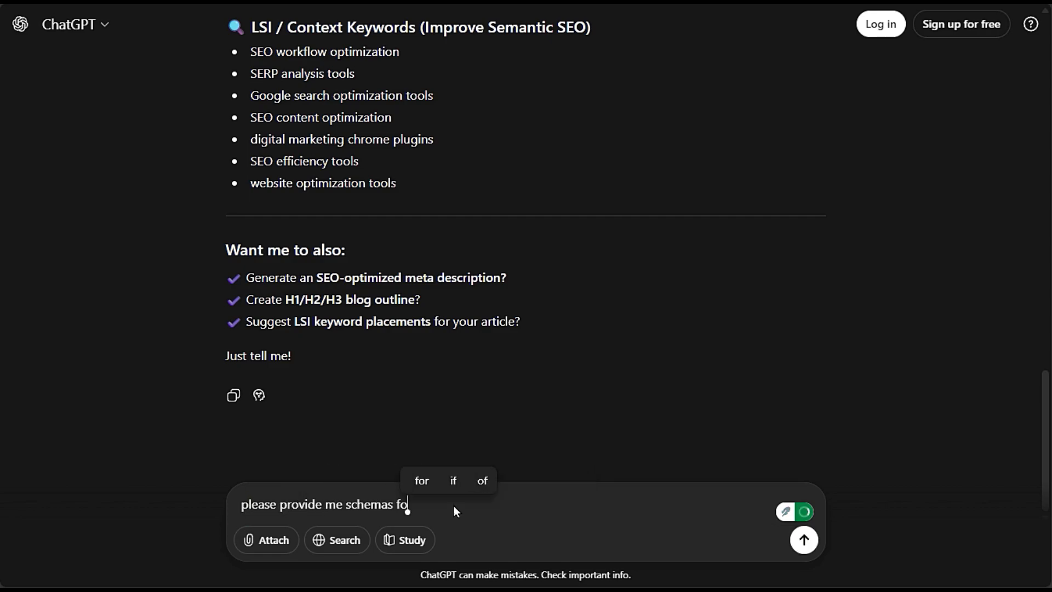
pyautogui.write('r this blog post')
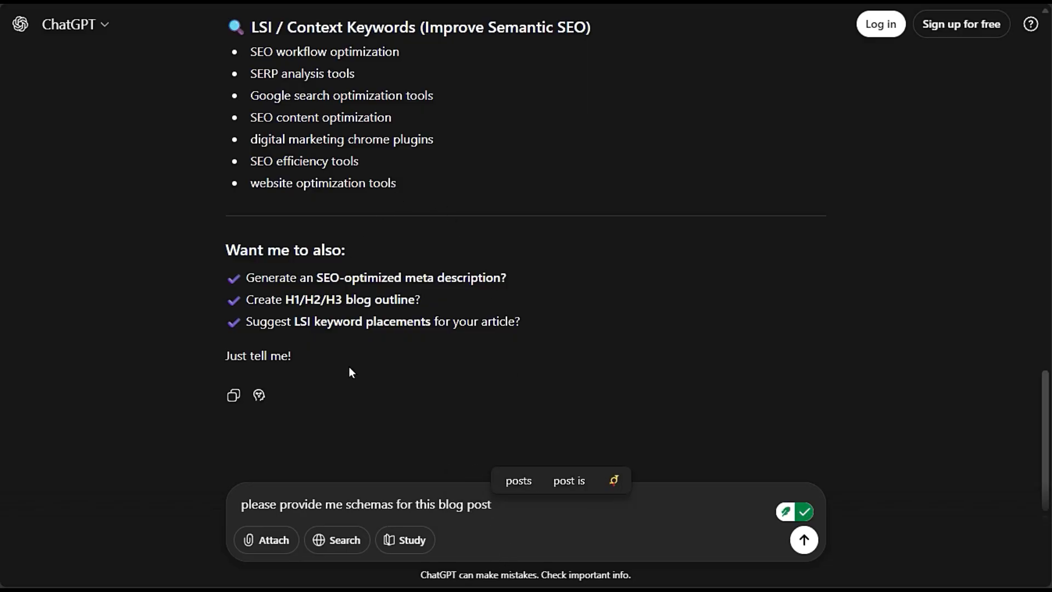
pyautogui.moveTo(516, 510); pyautogui.dragTo(202, 508)
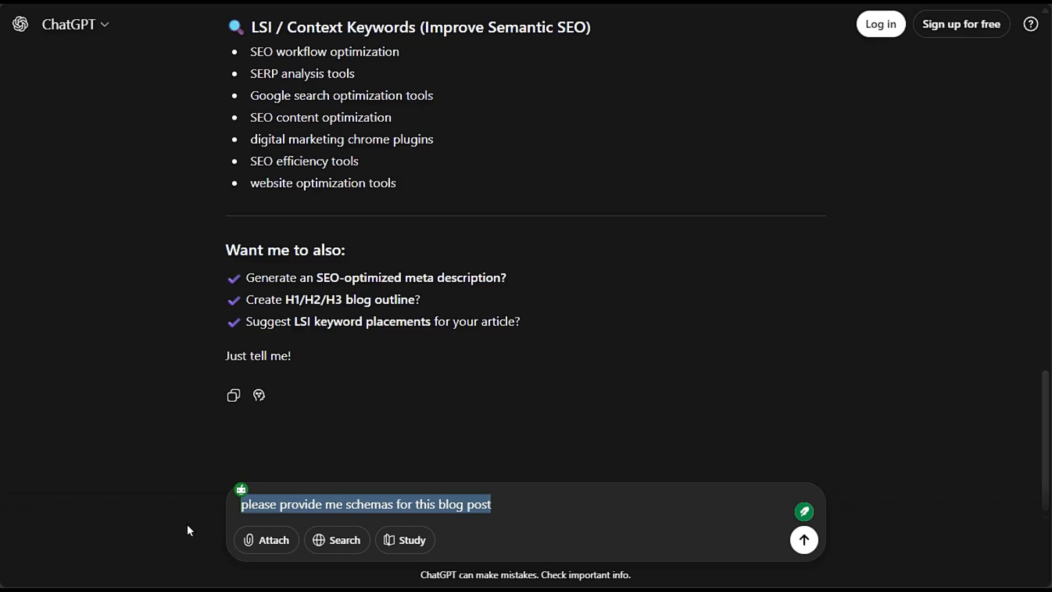
pyautogui.click(500, 503)
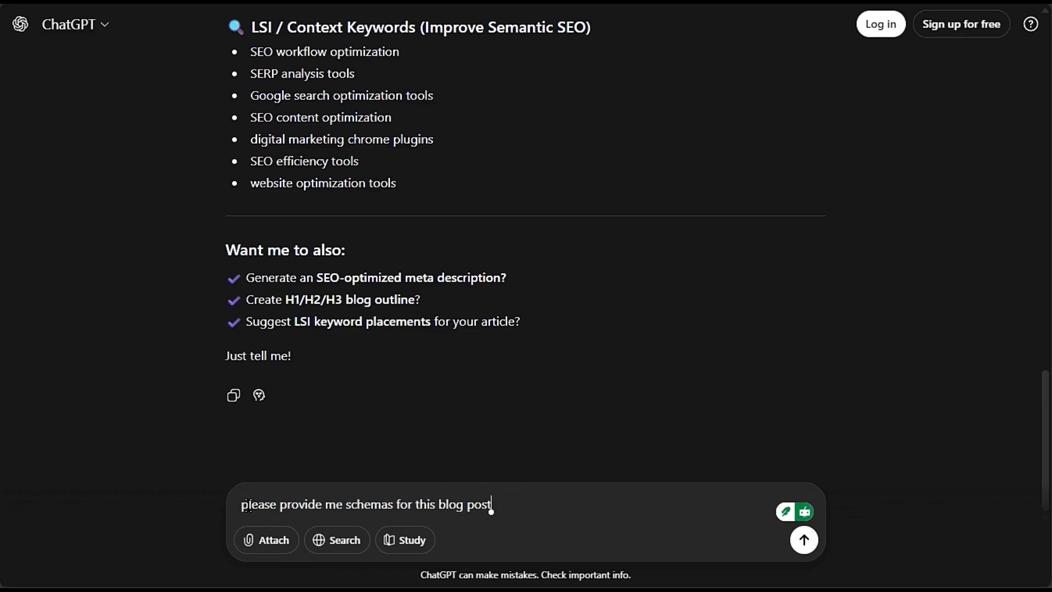
# - Submit the drafted ChatGPT prompt asking for schemas for this blog post
pyautogui.moveTo(242, 504); pyautogui.dragTo(608, 527)
pyautogui.click(620, 506)
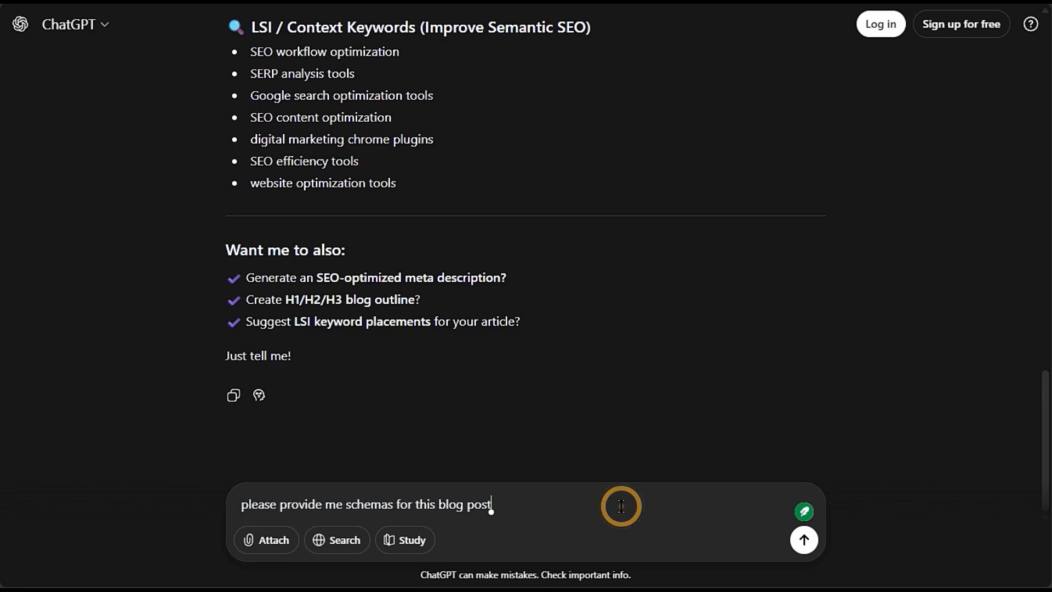
pyautogui.scroll(5, 263, 252)
pyautogui.scroll(-5, 267, 248)
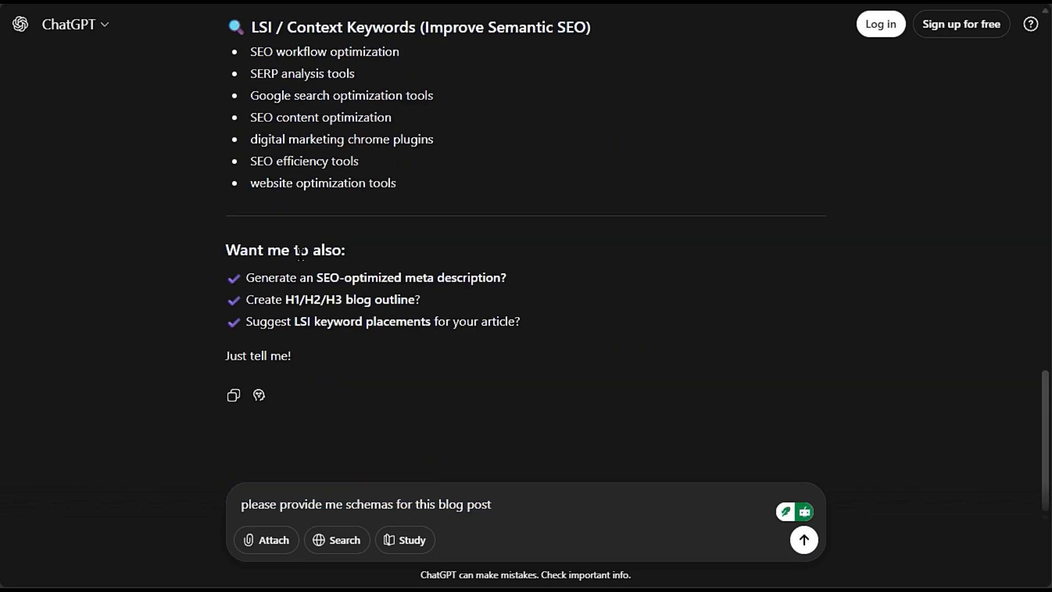
pyautogui.click(804, 539)
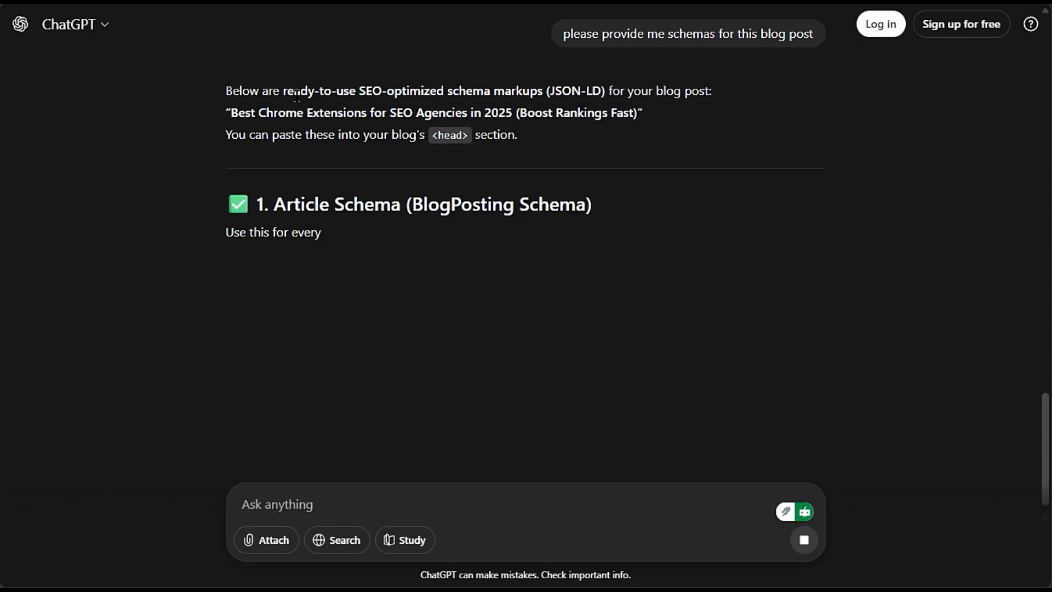
# - Read the introduction of ChatGPT's schema answer, its Article (BlogPosting) schema and the FAQ schema heading
pyautogui.moveTo(294, 91); pyautogui.dragTo(544, 90)
pyautogui.click(170, 290)
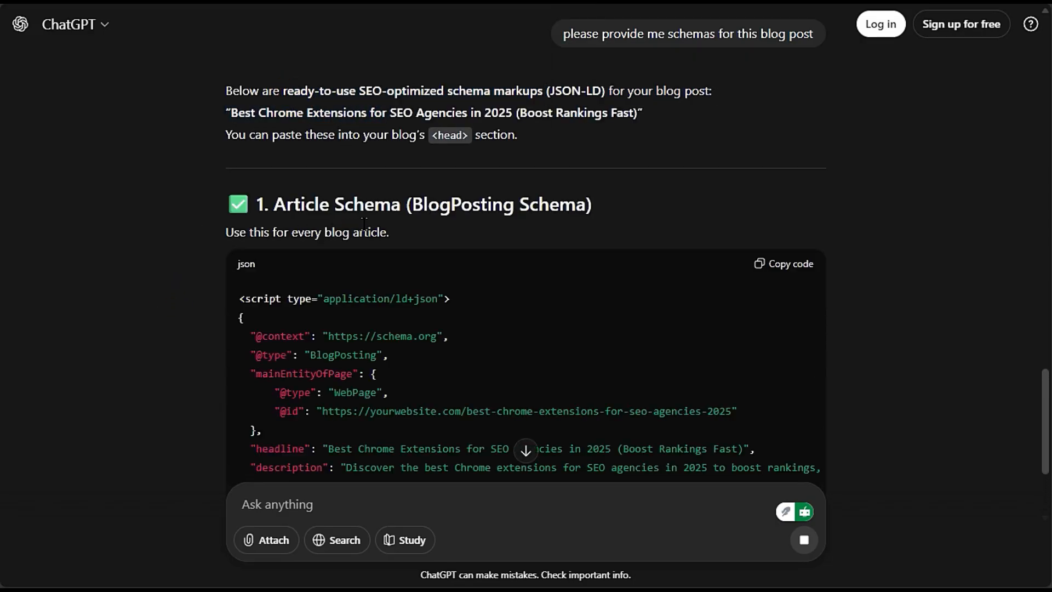
pyautogui.moveTo(2, 104)
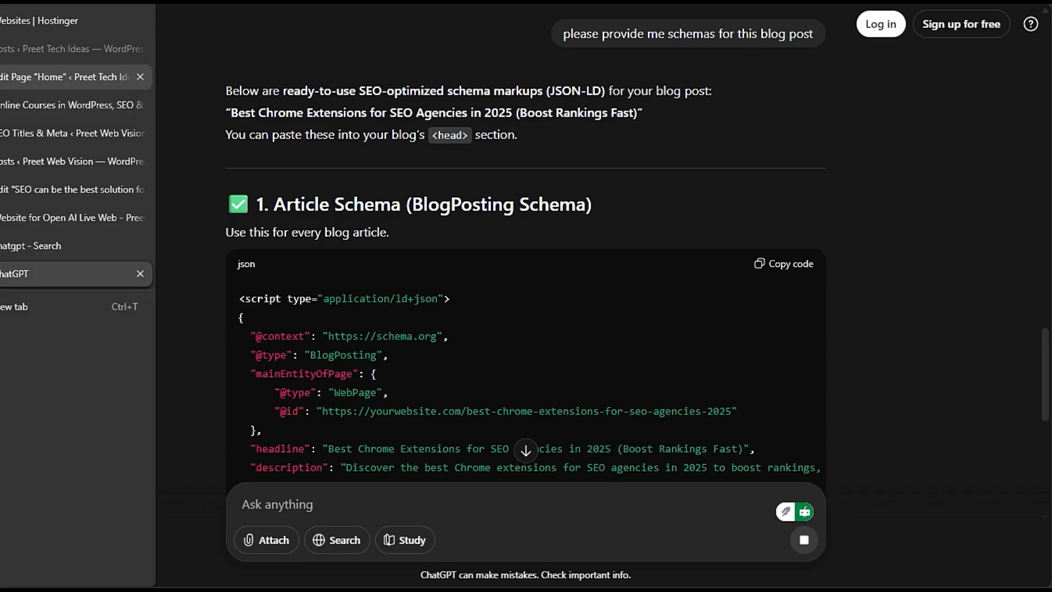
pyautogui.click(8, 78)
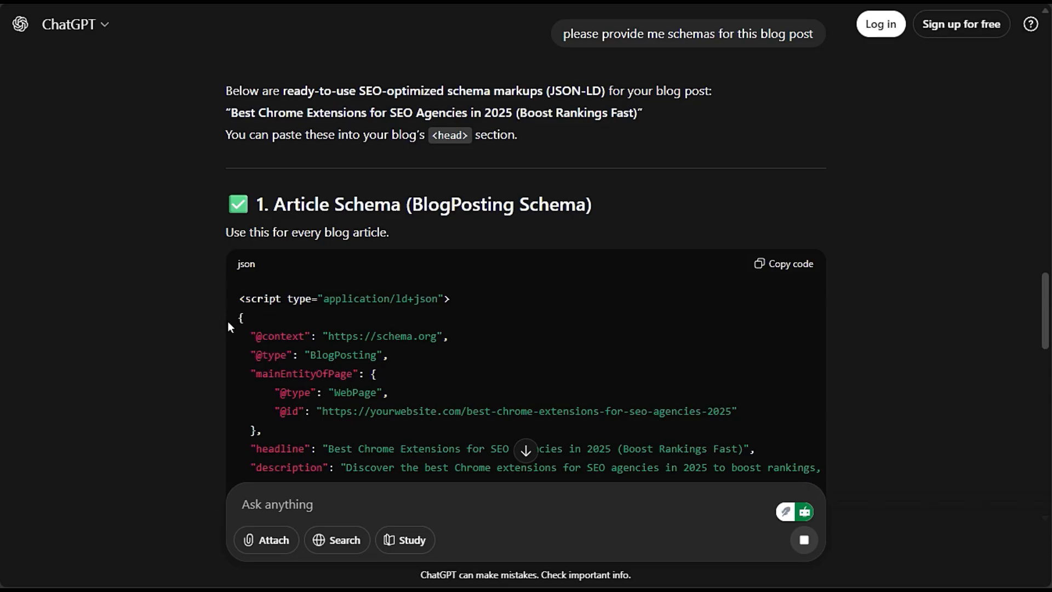
pyautogui.scroll(-5, 203, 351)
pyautogui.scroll(-3, 202, 348)
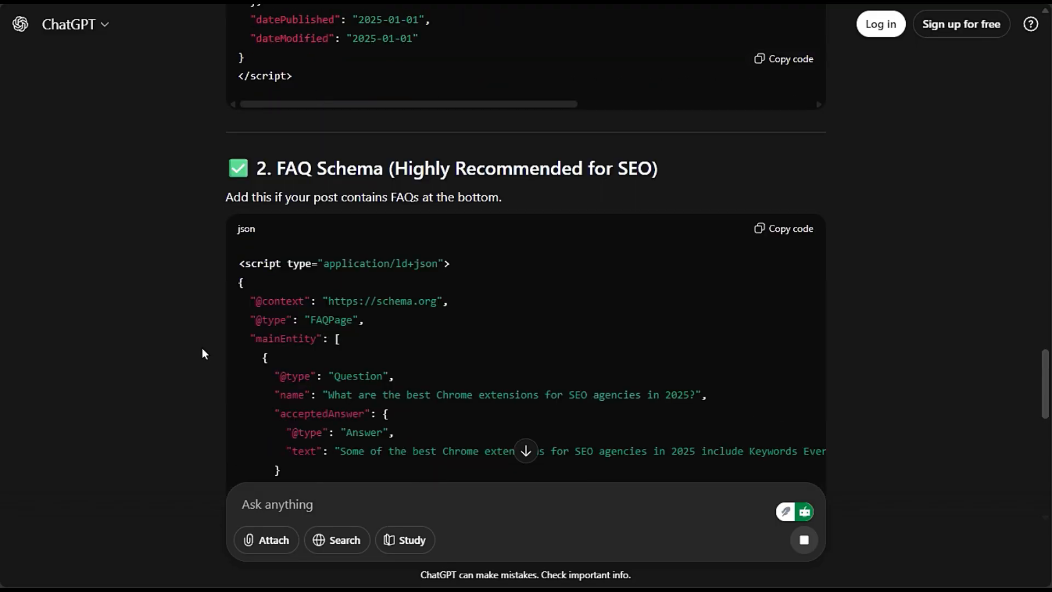
pyautogui.moveTo(276, 170); pyautogui.dragTo(800, 167)
pyautogui.click(826, 186)
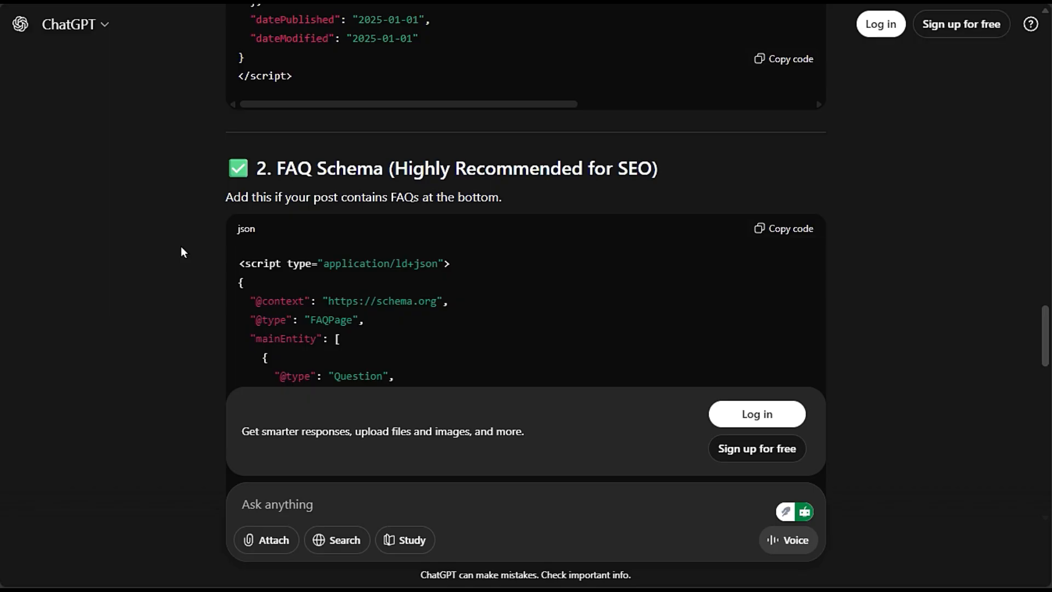
# - Look through the generated FAQ and Breadcrumb schema code and return to the FAQ schema section
pyautogui.scroll(-3, 181, 248)
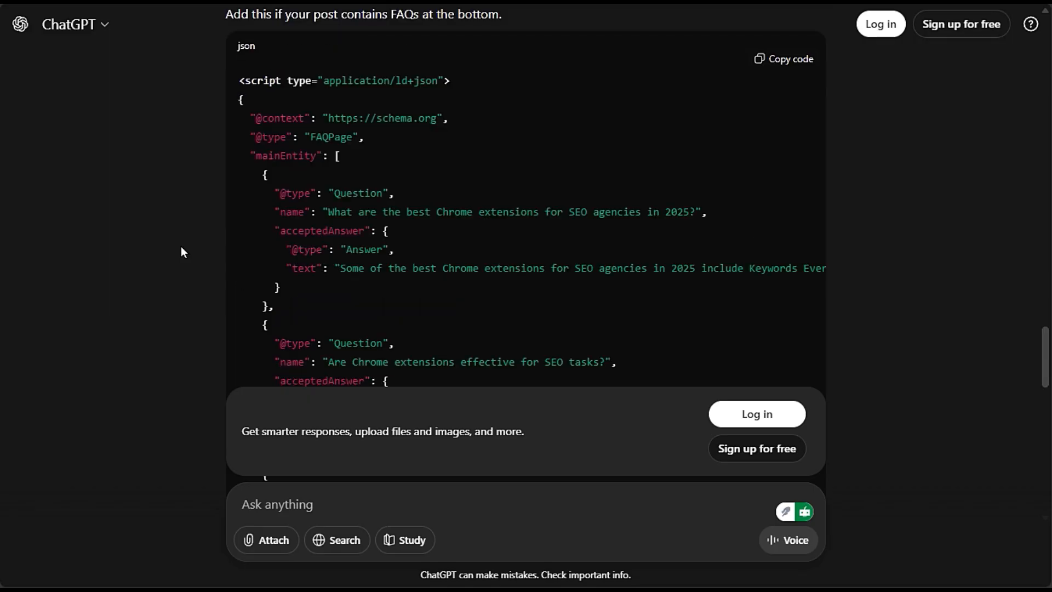
pyautogui.scroll(3, 181, 253)
pyautogui.scroll(3, 183, 255)
pyautogui.scroll(-9, 185, 257)
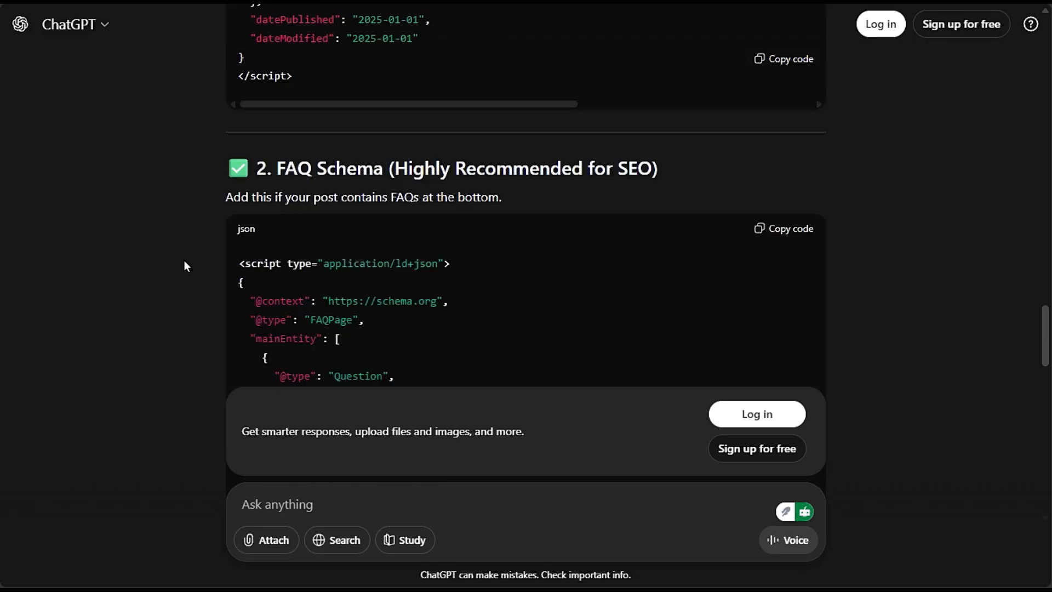
pyautogui.scroll(3, 181, 263)
pyautogui.scroll(3, 181, 263)
pyautogui.scroll(-9, 180, 264)
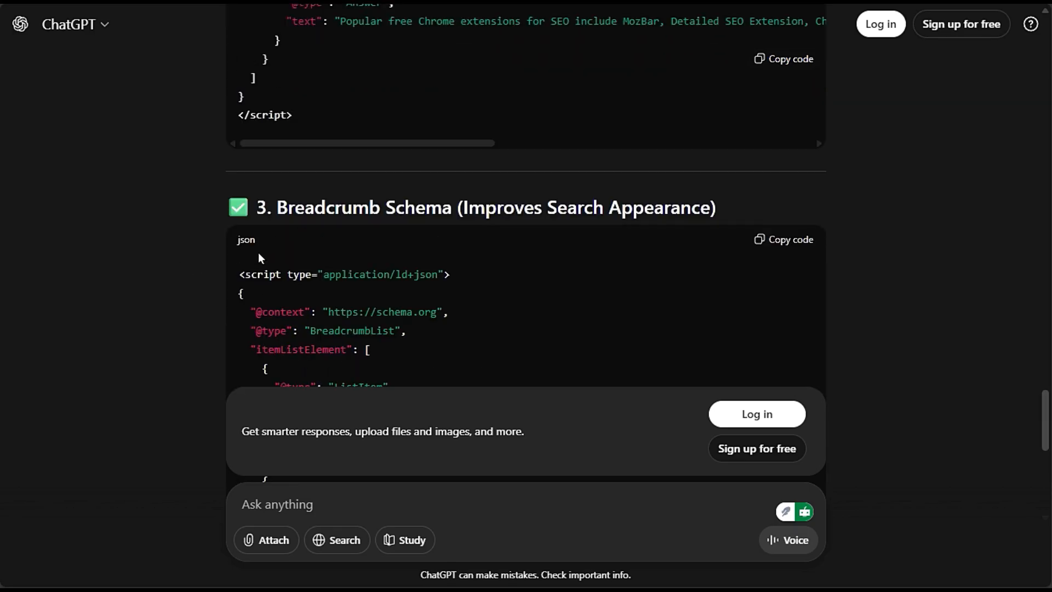
pyautogui.scroll(-8, 187, 272)
pyautogui.scroll(9, 187, 273)
pyautogui.scroll(9, 186, 273)
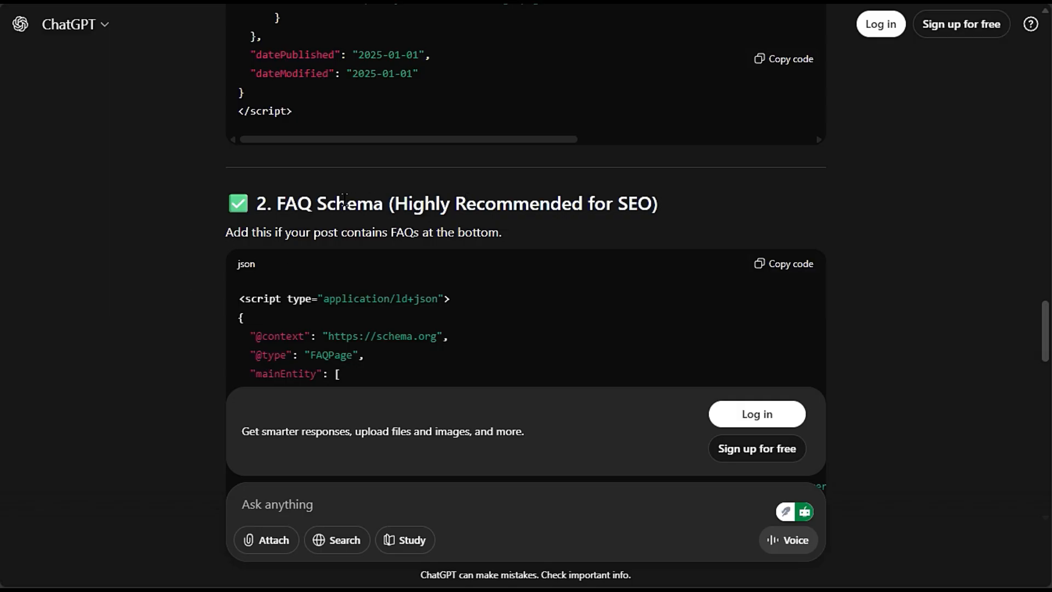
# - Copy the FAQ schema code from ChatGPT's answer and switch to the post's Elementor editor
pyautogui.click(789, 265)
pyautogui.moveTo(11, 189)
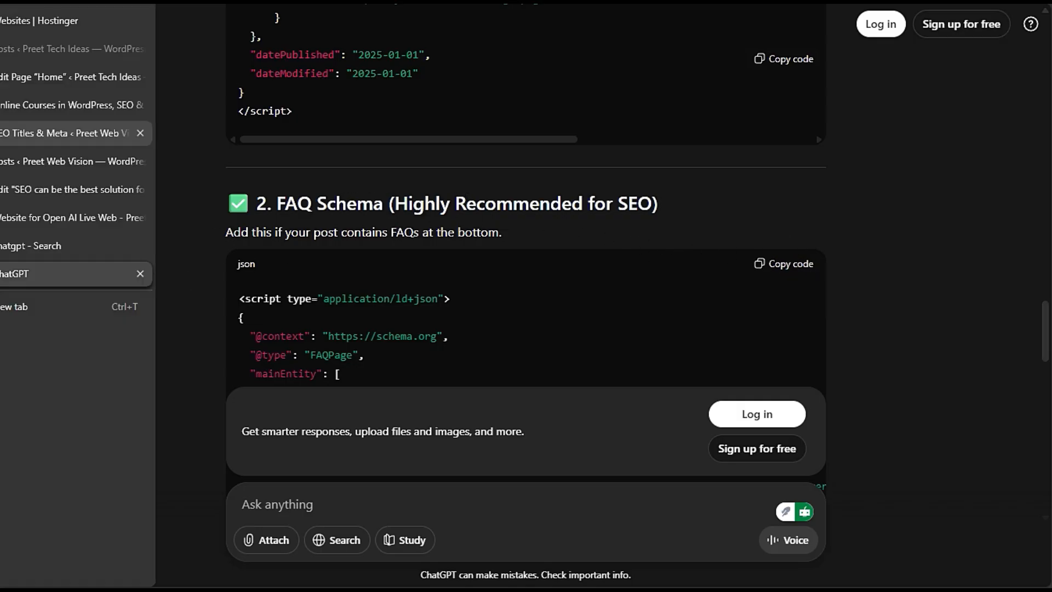
pyautogui.click(14, 222)
pyautogui.click(18, 195)
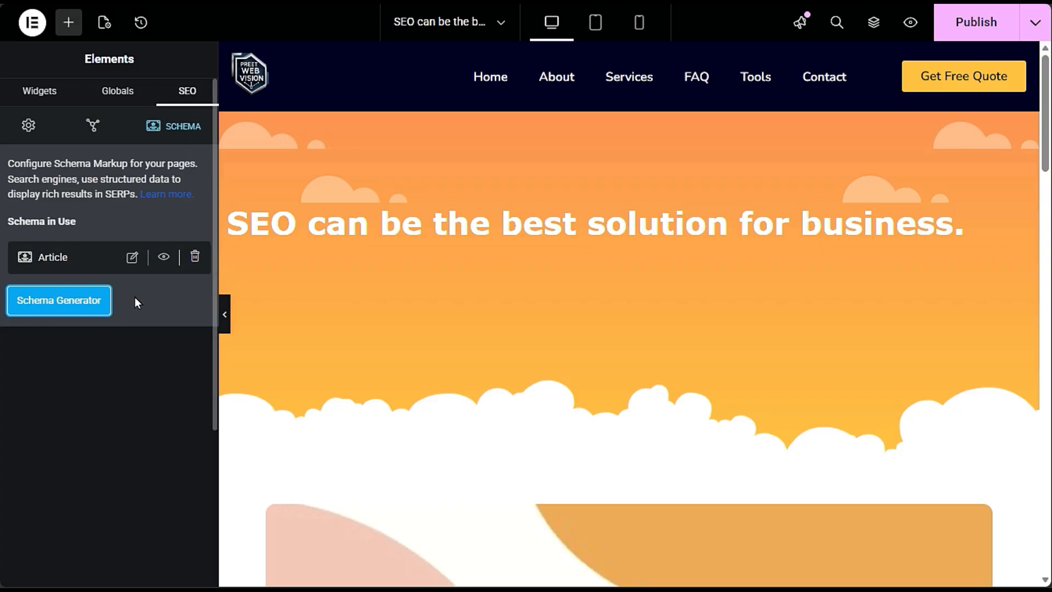
# - Open the Schema Generator's import options and set the schema code source to JSON-LD/Custom Code
pyautogui.click(79, 301)
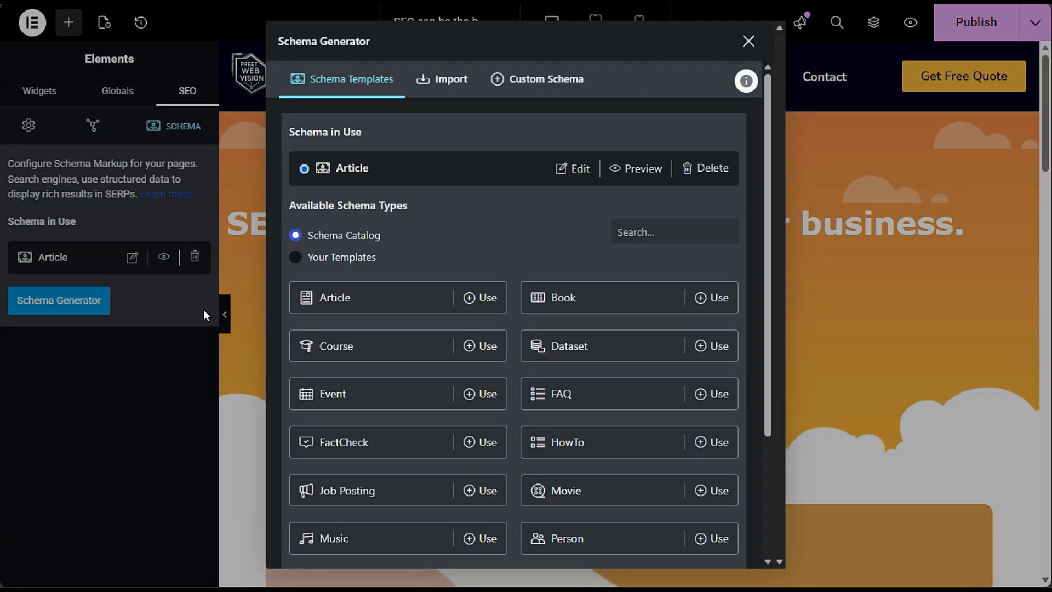
pyautogui.click(442, 87)
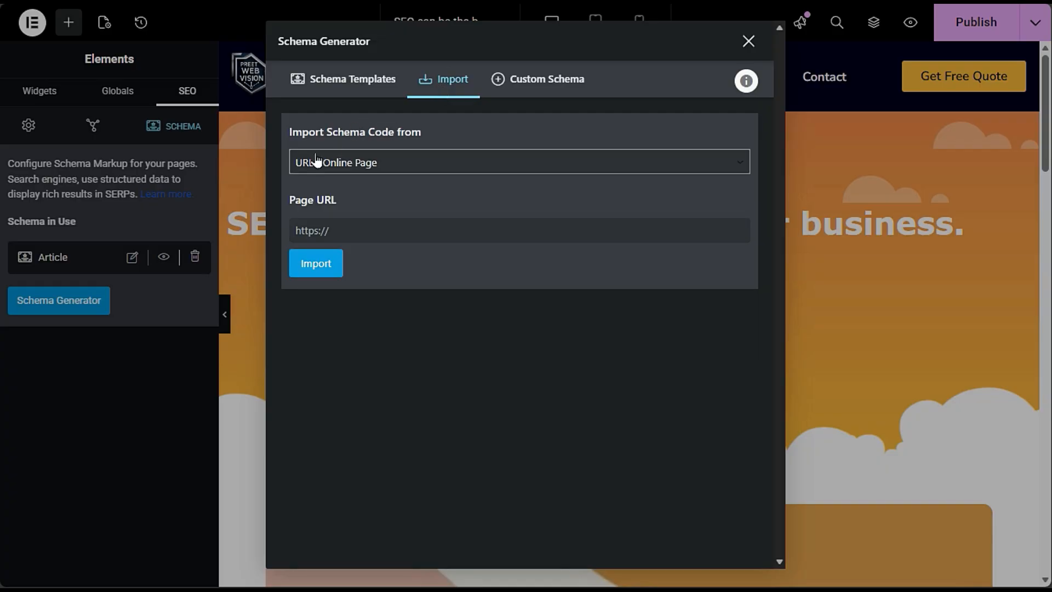
pyautogui.click(347, 167)
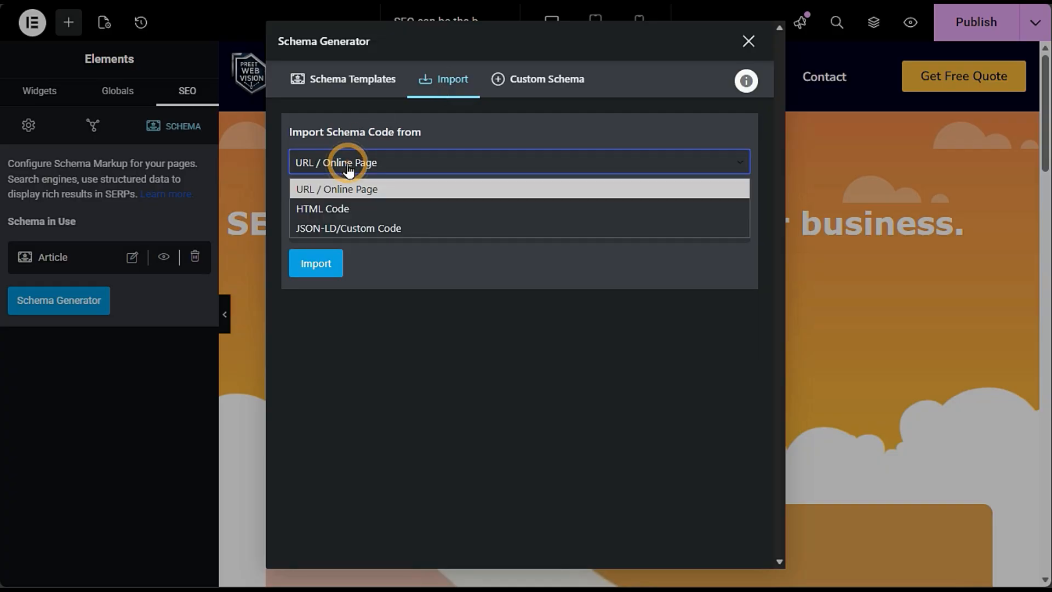
pyautogui.click(393, 229)
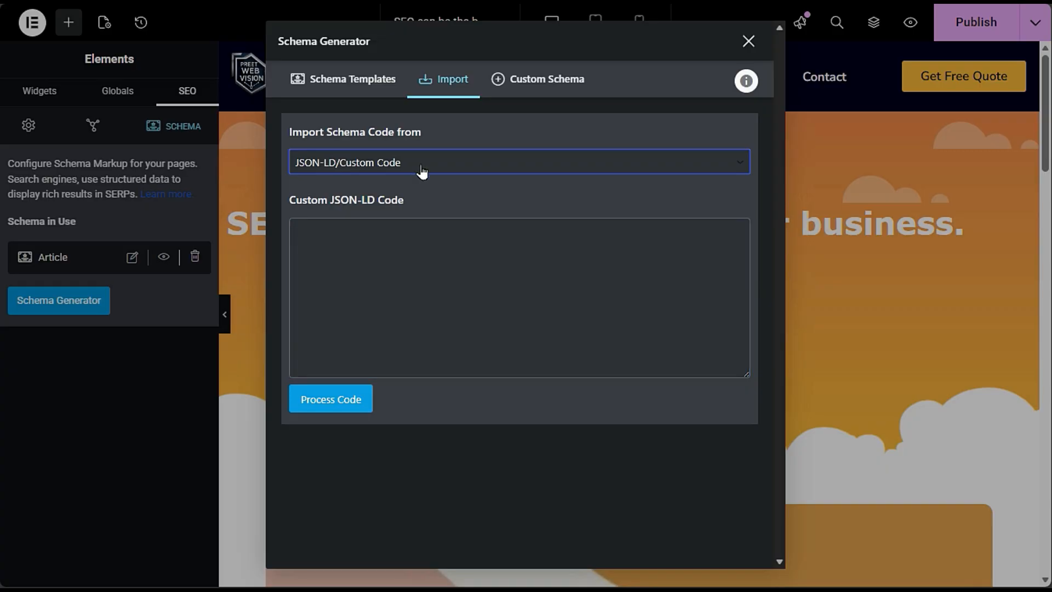
# - Copy the FAQ schema code from ChatGPT again and return to the post's custom JSON-LD import form
pyautogui.moveTo(1, 246)
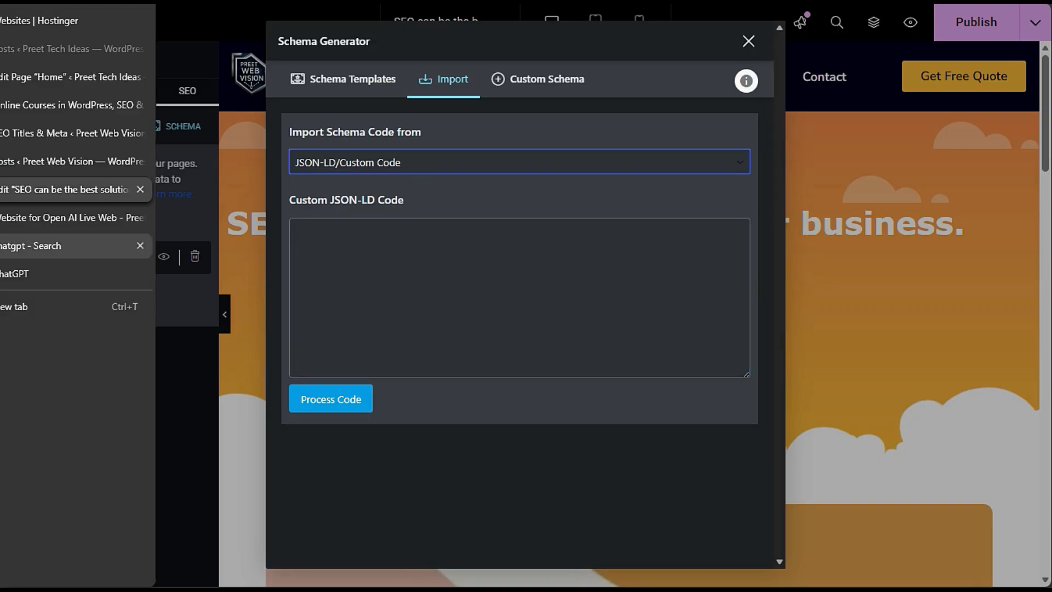
pyautogui.click(1, 270)
pyautogui.click(783, 264)
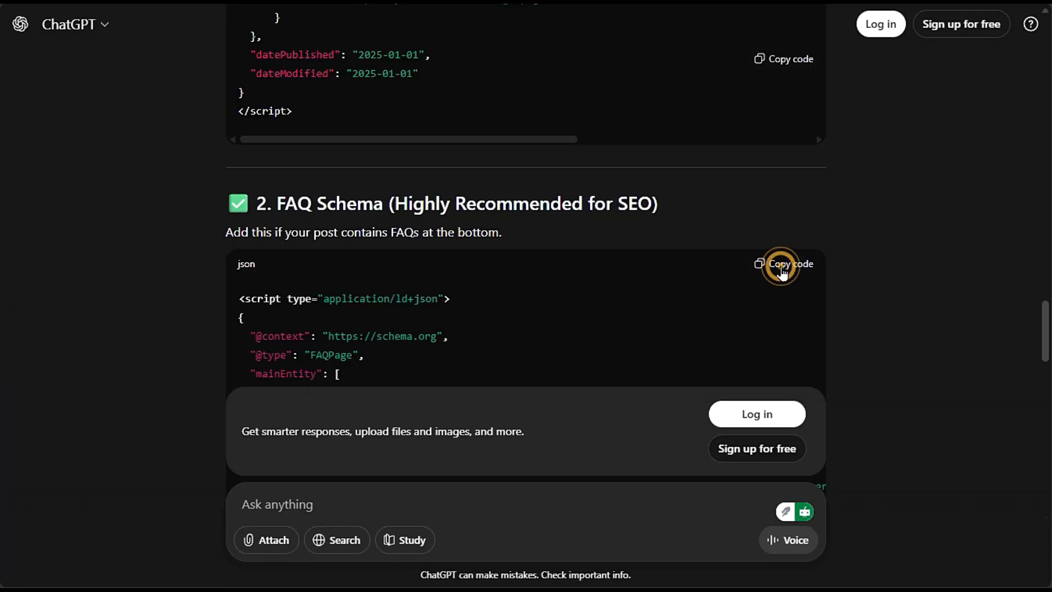
pyautogui.moveTo(2, 78)
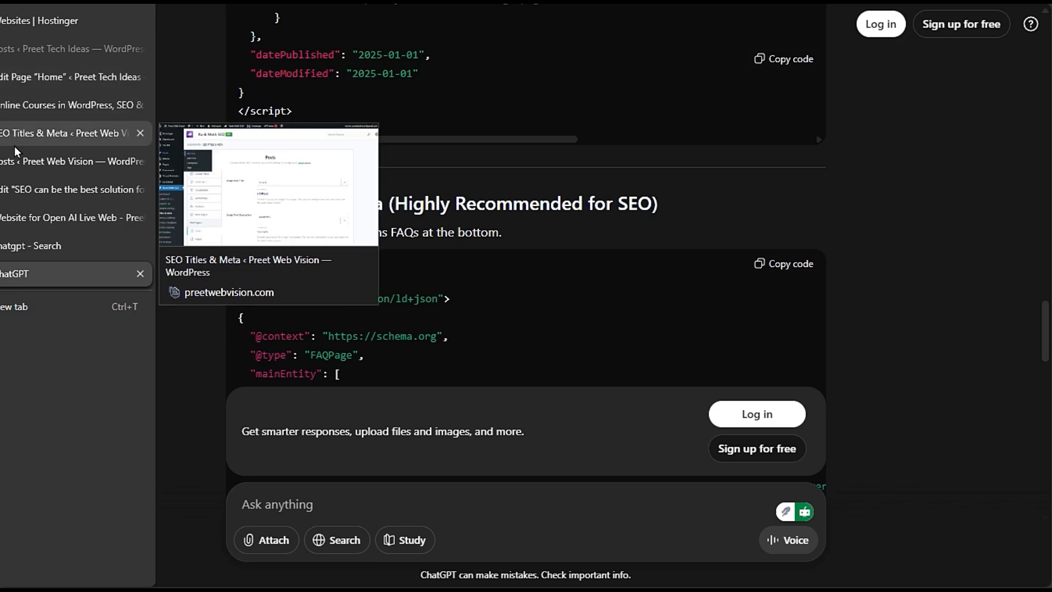
pyautogui.click(16, 161)
pyautogui.click(18, 132)
pyautogui.click(23, 192)
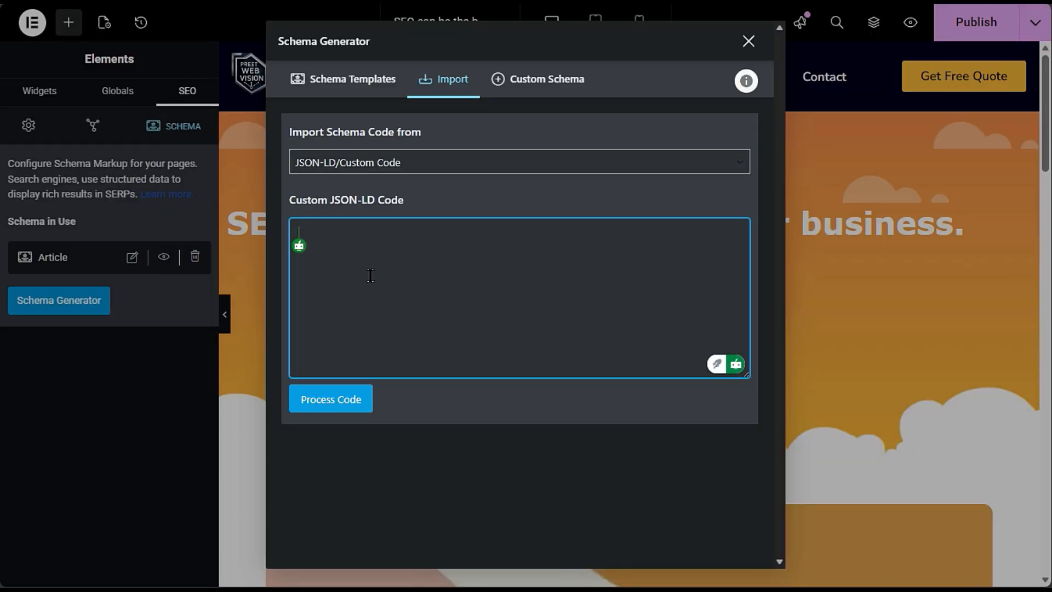
# - Paste the FAQ schema as custom JSON-LD code, process it, and use the detected FAQPage schema
pyautogui.hotkey('ctrl', 'v')
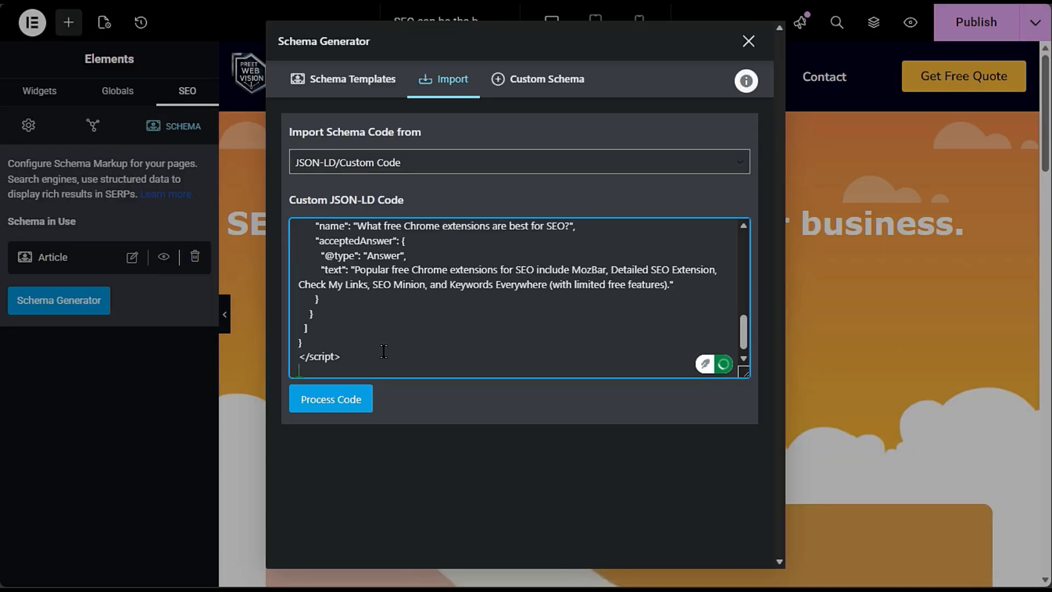
pyautogui.press('BackSpace')
pyautogui.click(340, 405)
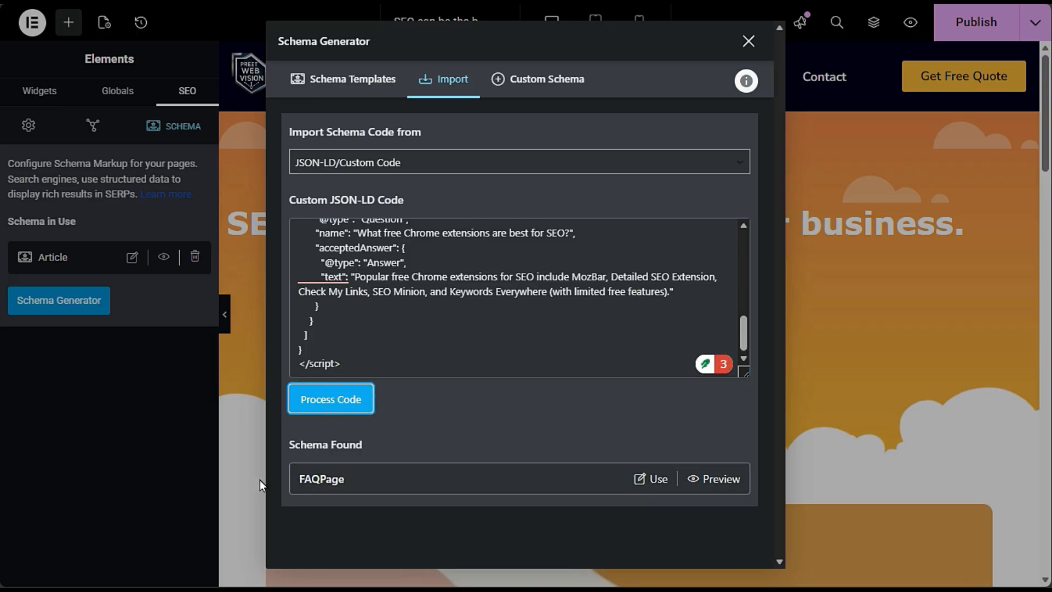
pyautogui.click(657, 480)
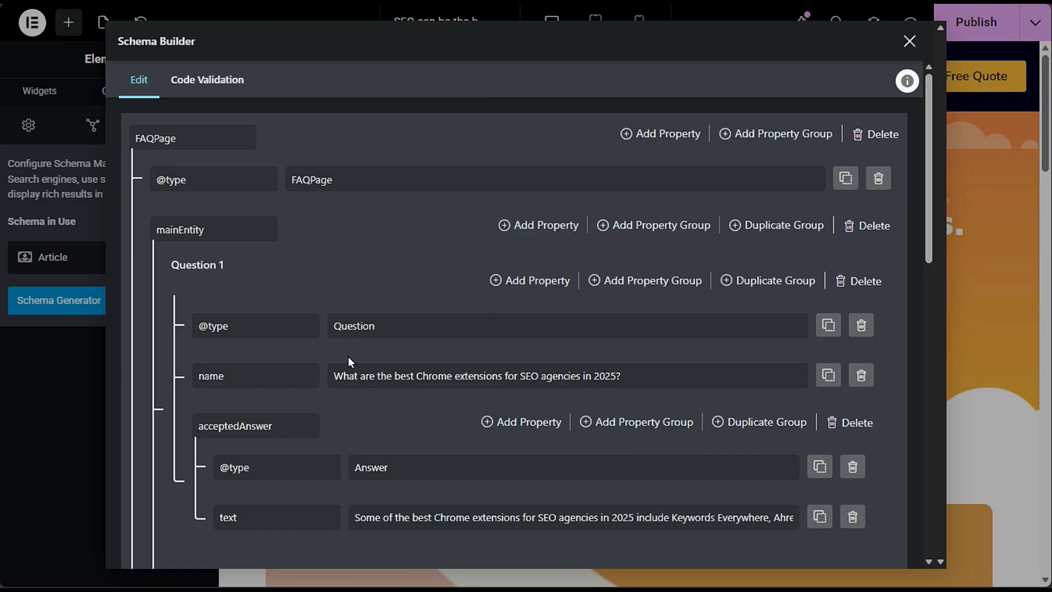
# - Inspect Question 1 of the FAQPage schema, including its type and question name
pyautogui.scroll(-3, 347, 356)
pyautogui.moveTo(673, 193); pyautogui.dragTo(513, 193)
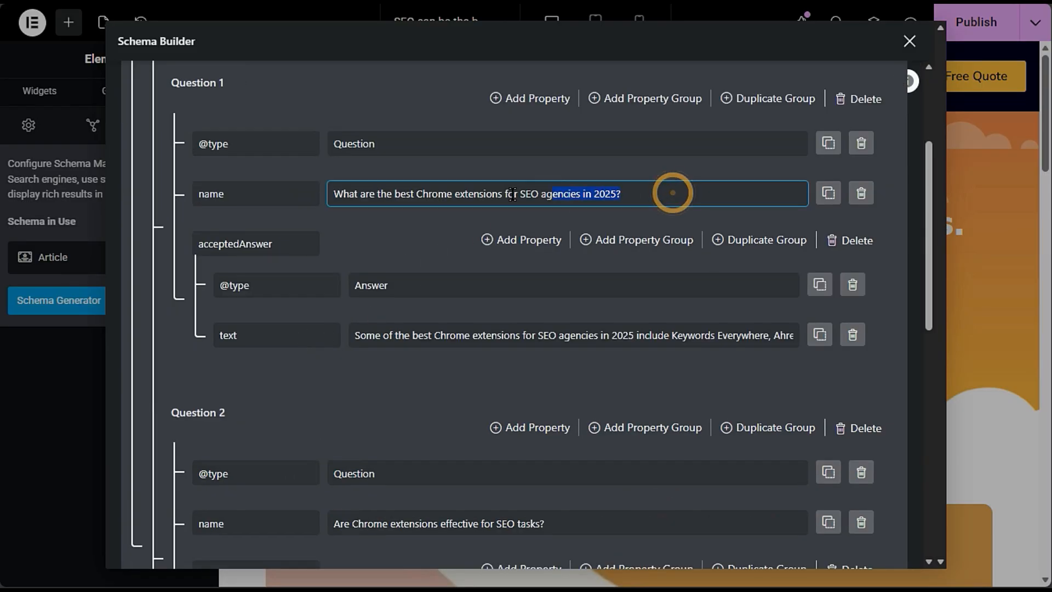
pyautogui.click(343, 231)
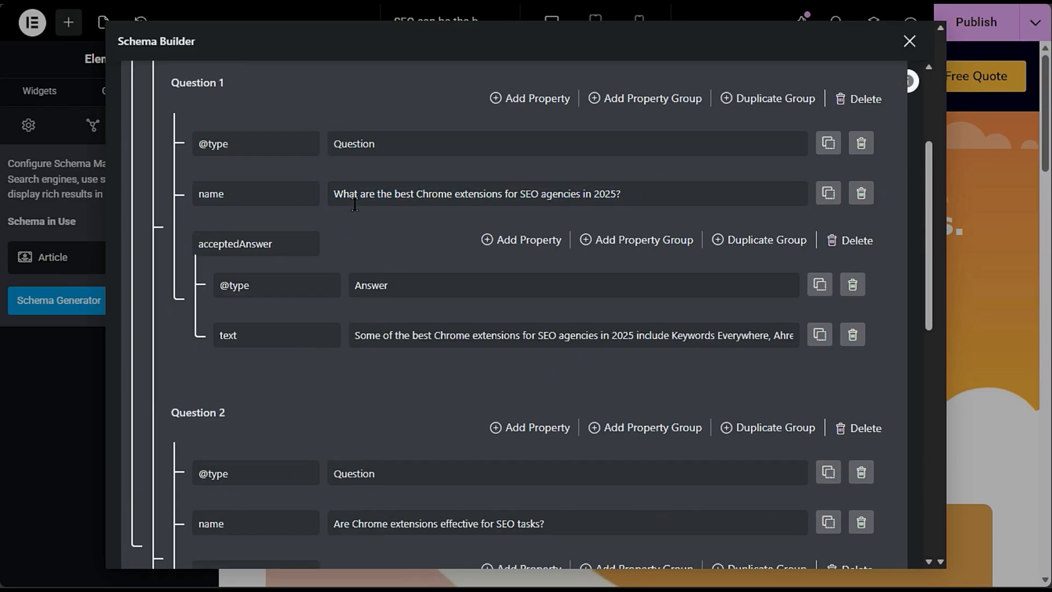
pyautogui.scroll(3, 339, 277)
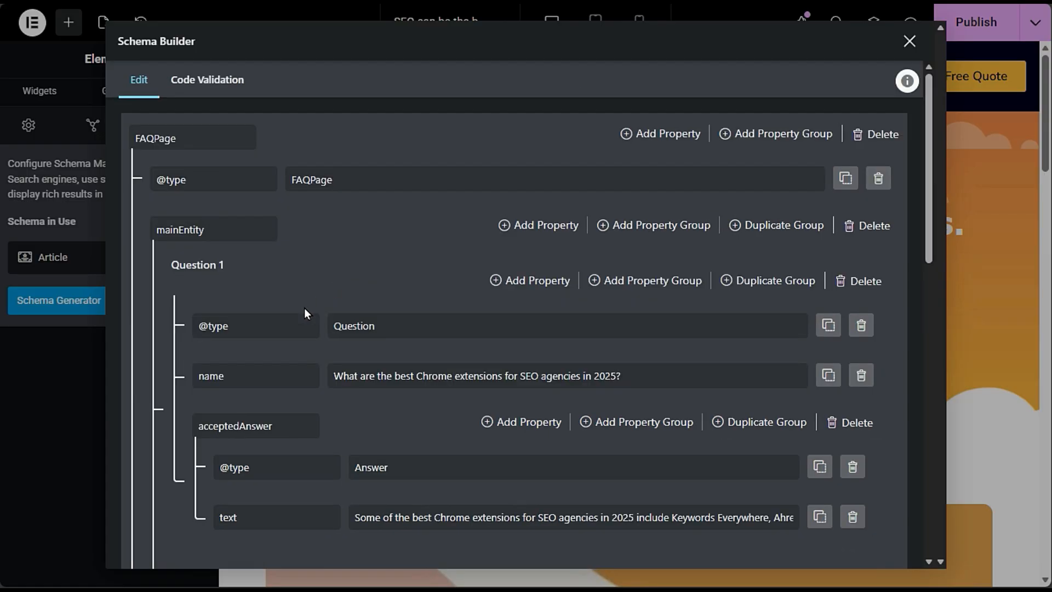
pyautogui.moveTo(382, 325); pyautogui.dragTo(347, 326)
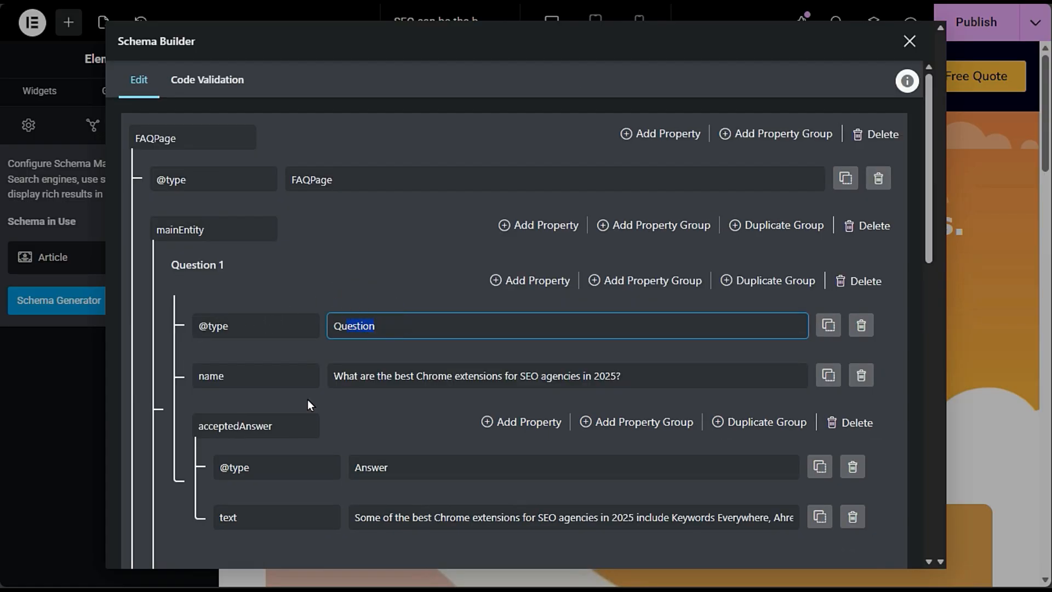
pyautogui.click(237, 372)
pyautogui.moveTo(379, 377); pyautogui.dragTo(613, 370)
pyautogui.click(345, 442)
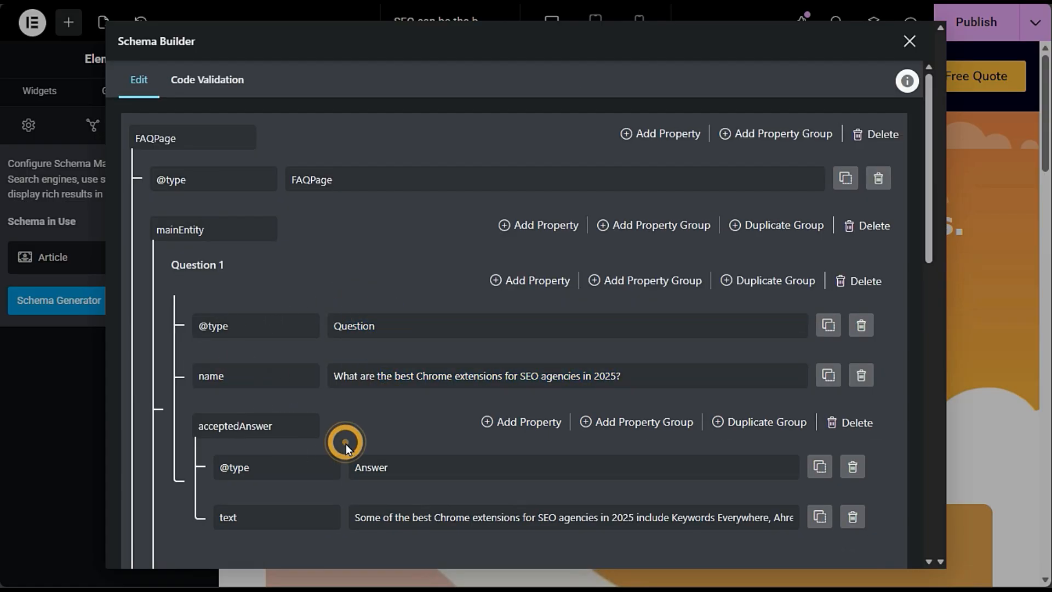
# - Examine the accepted answer of Question 1 and the remaining questions and answers of the FAQPage schema
pyautogui.scroll(-3, 346, 443)
pyautogui.moveTo(390, 336); pyautogui.dragTo(833, 338)
pyautogui.click(686, 362)
pyautogui.scroll(-3, 349, 373)
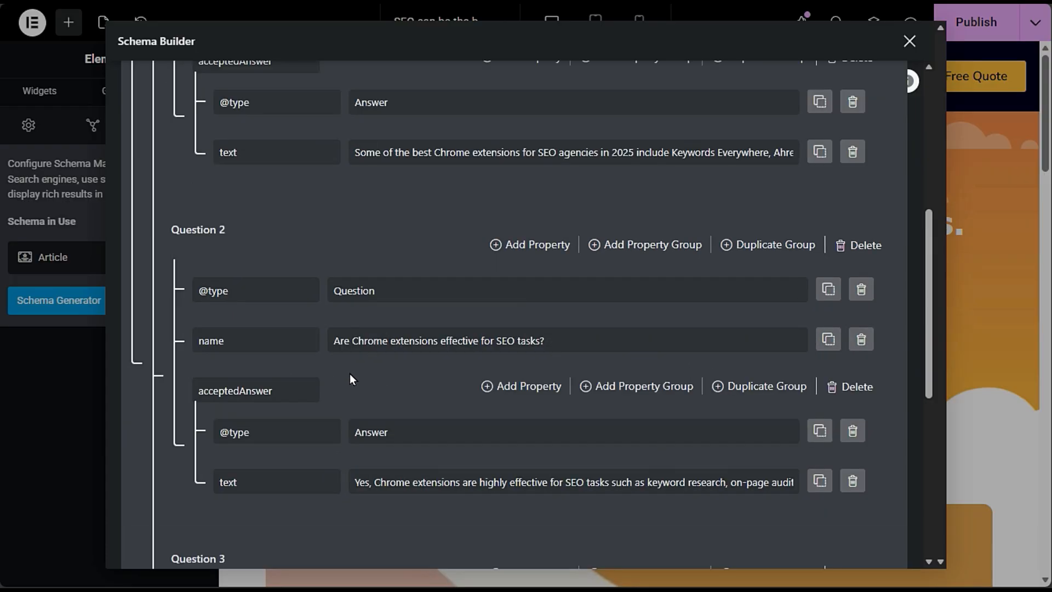
pyautogui.scroll(-6, 349, 373)
pyautogui.scroll(9, 343, 392)
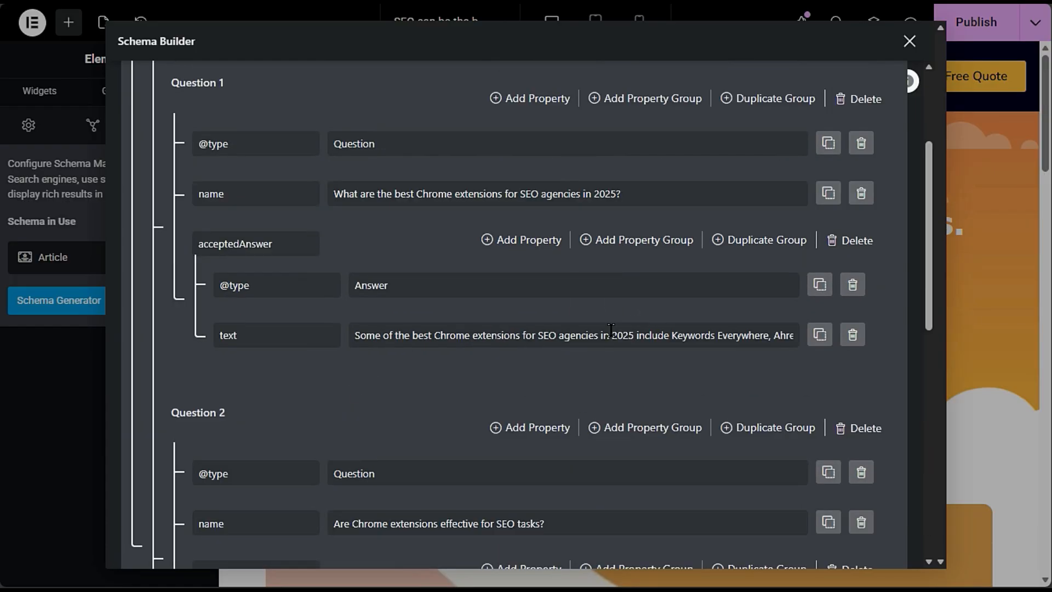
pyautogui.scroll(-14, 416, 349)
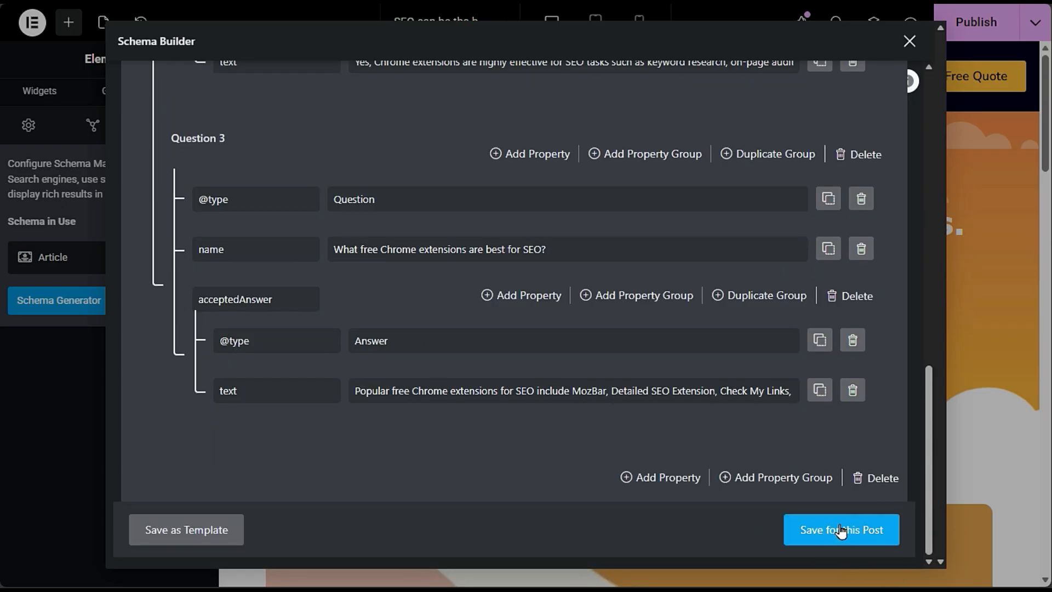
# - Try to save the FAQPage schema for this post and switch to the online courses site in the Hostinger website builder
pyautogui.click(815, 545)
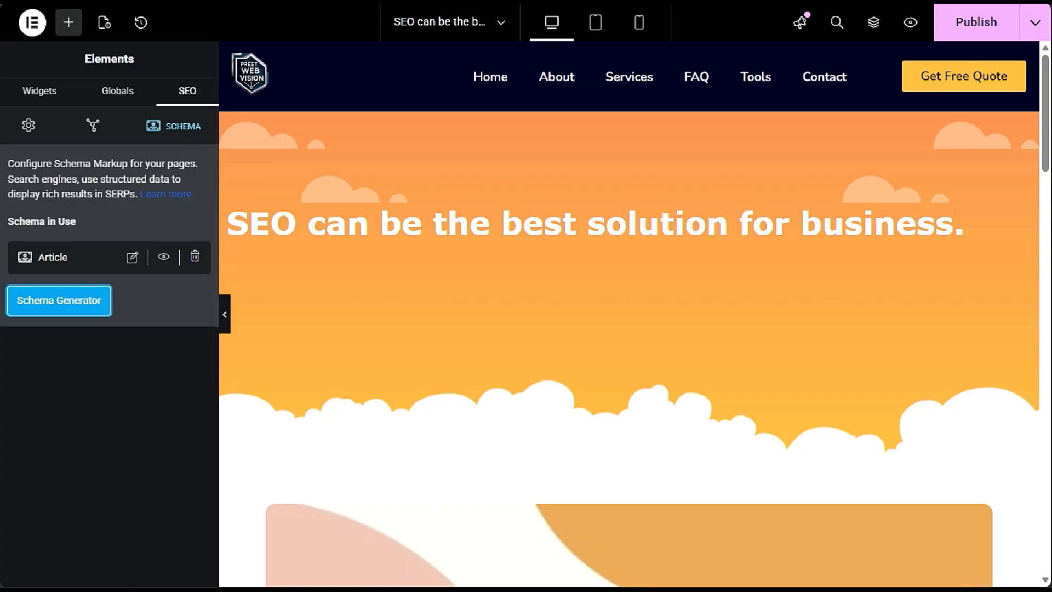
pyautogui.moveTo(1, 274)
pyautogui.click(17, 107)
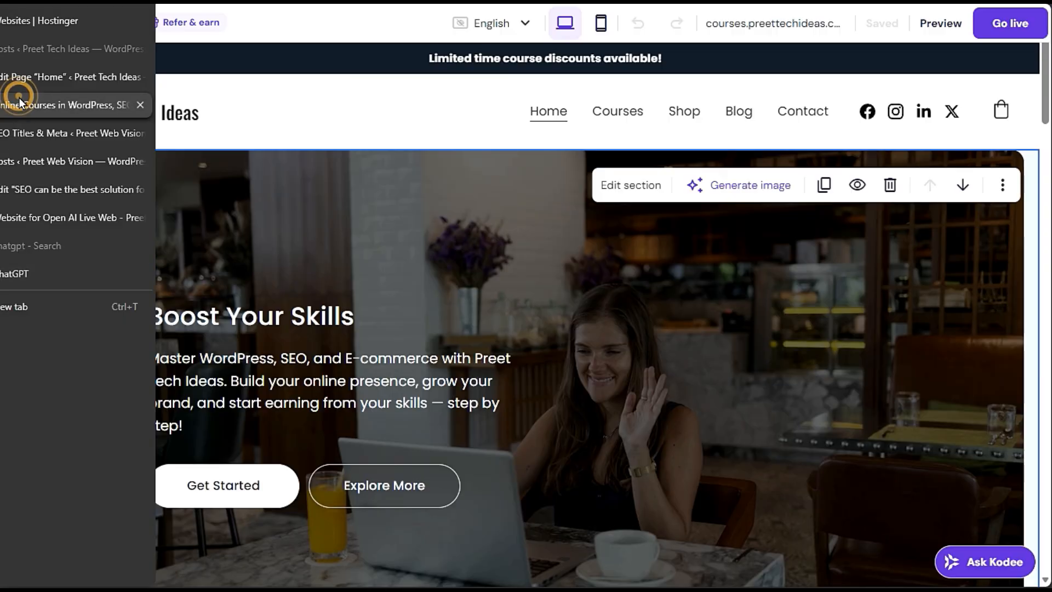
# - Switch to the SEO Titles & Meta settings on the Preet Web Vision site and review the Posts, Pages and Attachments defaults
pyautogui.click(18, 128)
pyautogui.scroll(-3, 438, 386)
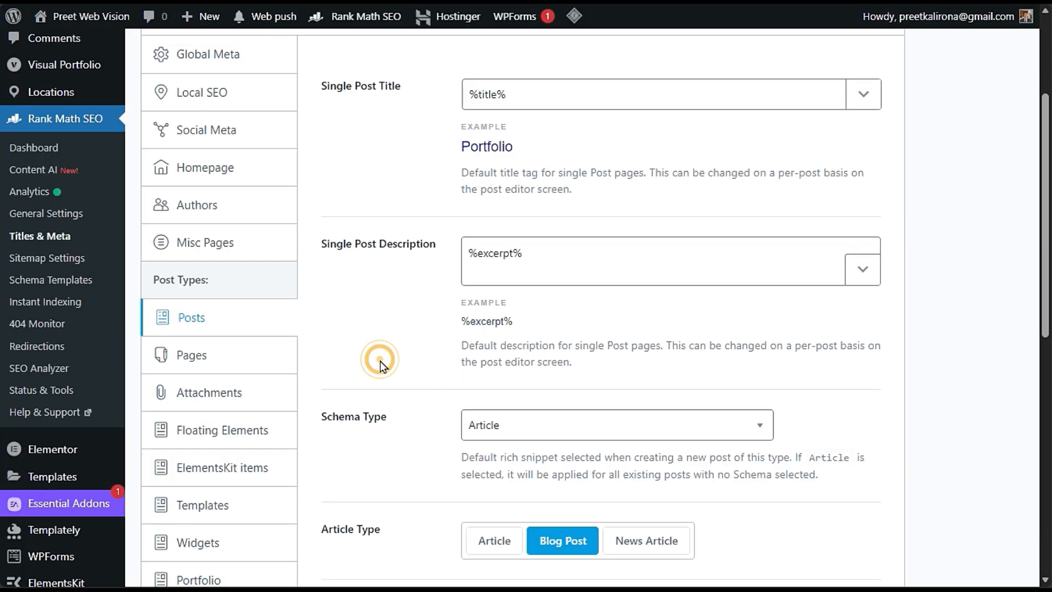
pyautogui.click(255, 359)
pyautogui.click(254, 402)
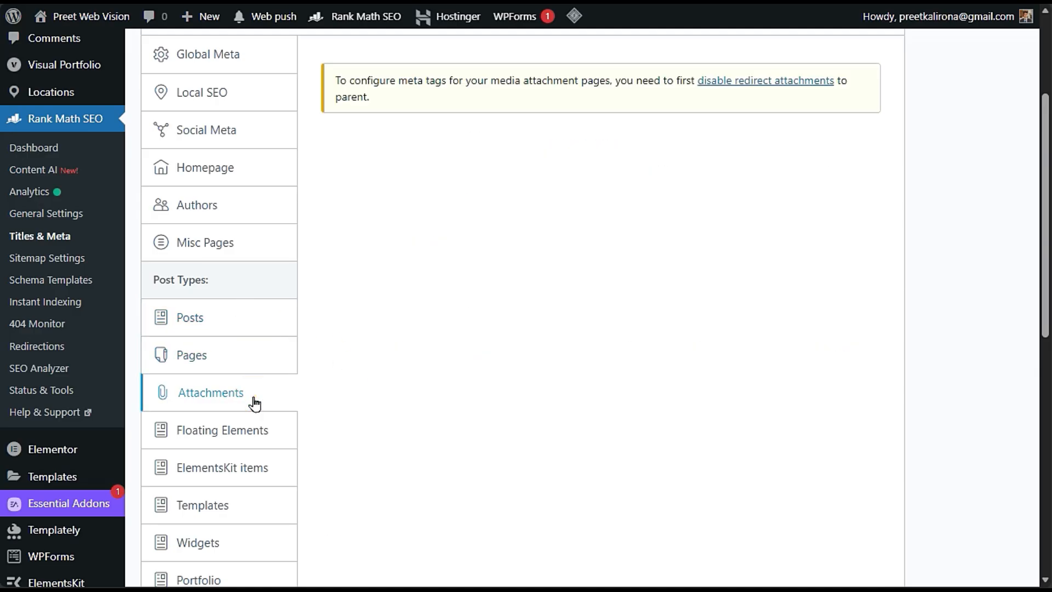
pyautogui.scroll(3, 396, 403)
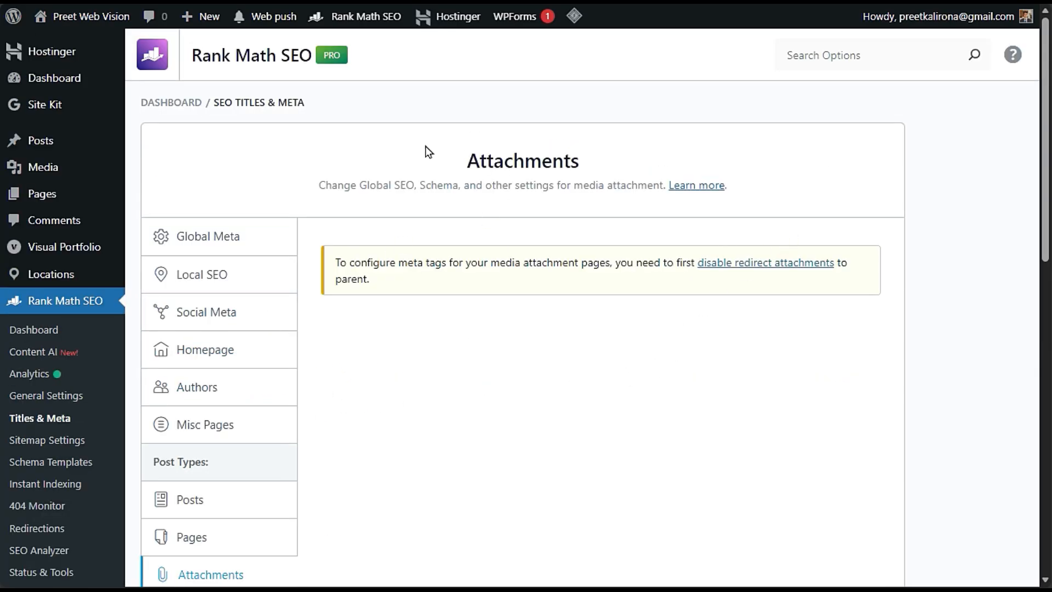
pyautogui.doubleClick(477, 164)
pyautogui.click(570, 331)
# - Review the description and schema defaults of Floating Elements, ElementsKit items, Widgets, Portfolio, Locations and both Templates post types
pyautogui.scroll(-3, 366, 317)
pyautogui.scroll(-3, 362, 328)
pyautogui.click(277, 258)
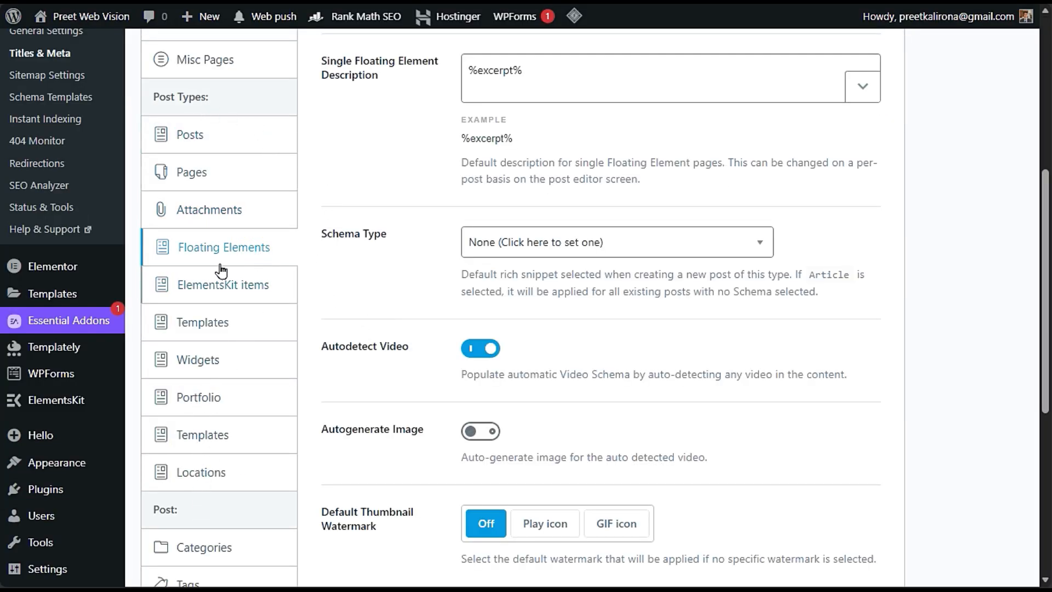
pyautogui.click(238, 280)
pyautogui.click(226, 323)
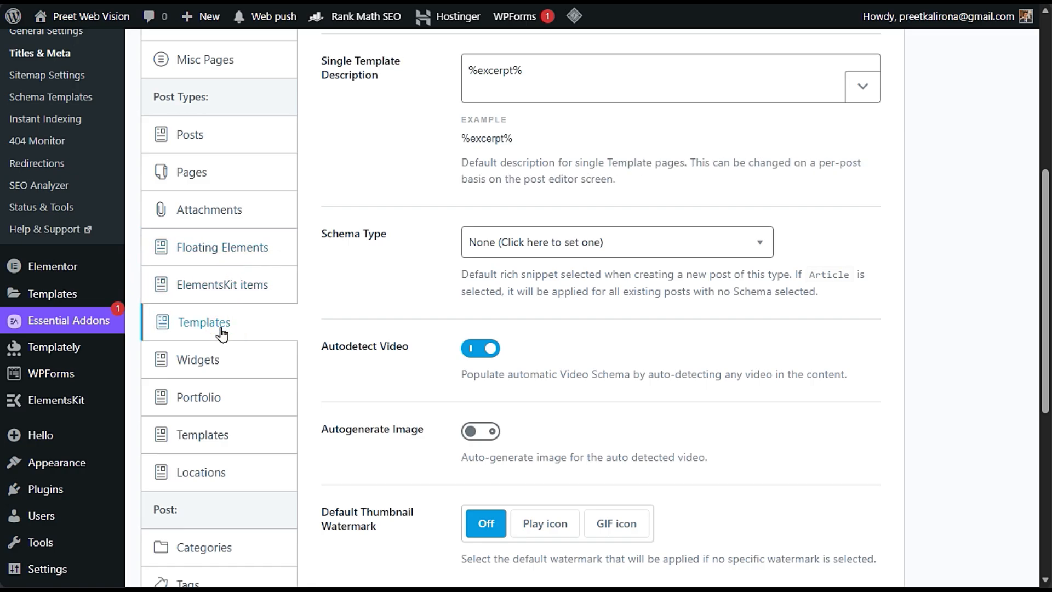
pyautogui.click(227, 360)
pyautogui.click(242, 395)
pyautogui.click(232, 434)
pyautogui.click(234, 472)
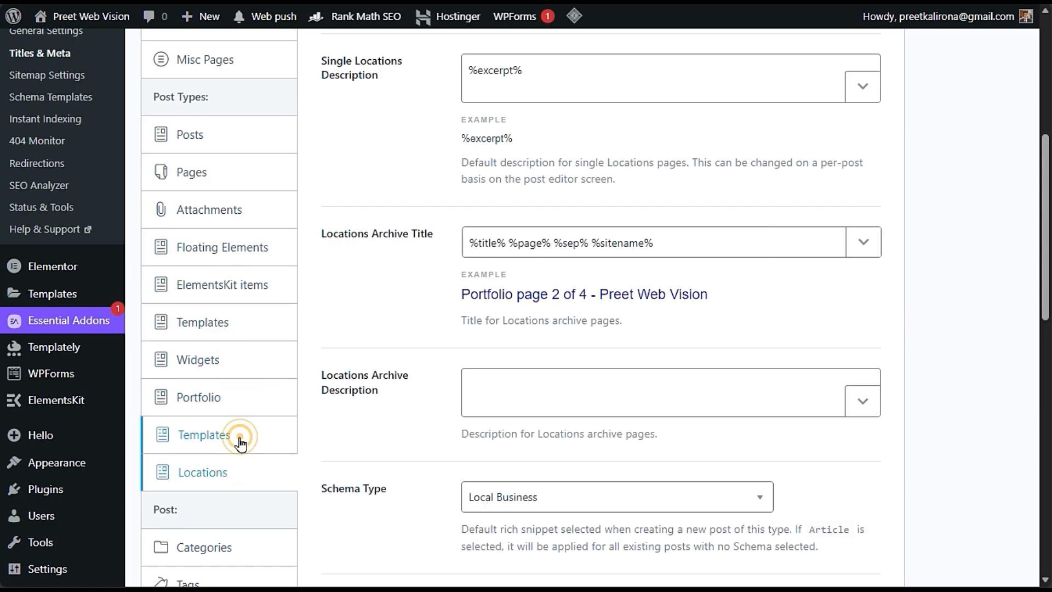
pyautogui.click(239, 436)
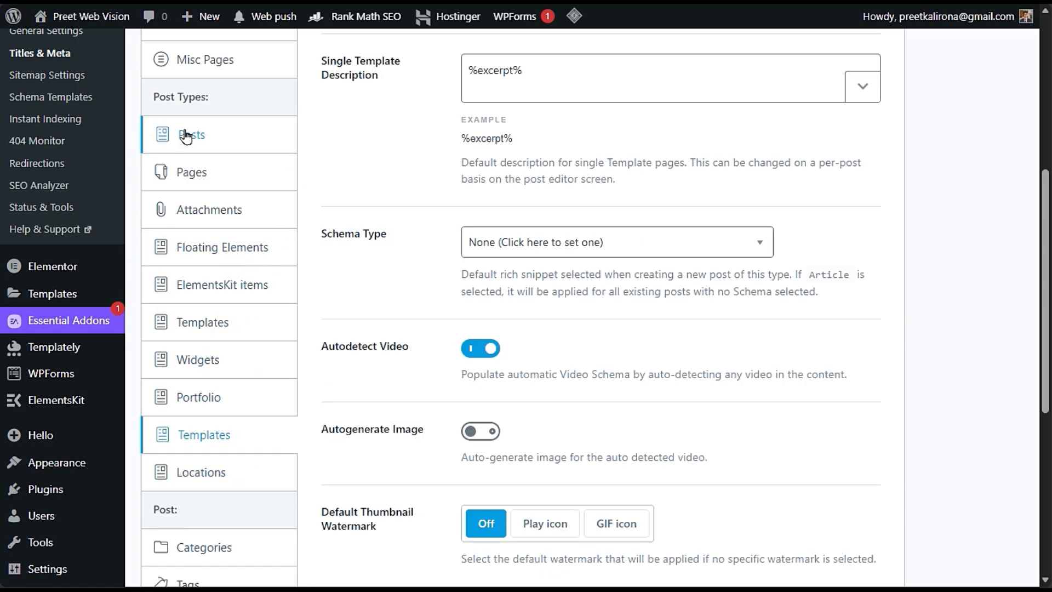
# - Compare the Posts and Pages defaults with the Portfolio's archive, schema, video and thumbnail options
pyautogui.click(230, 135)
pyautogui.click(232, 184)
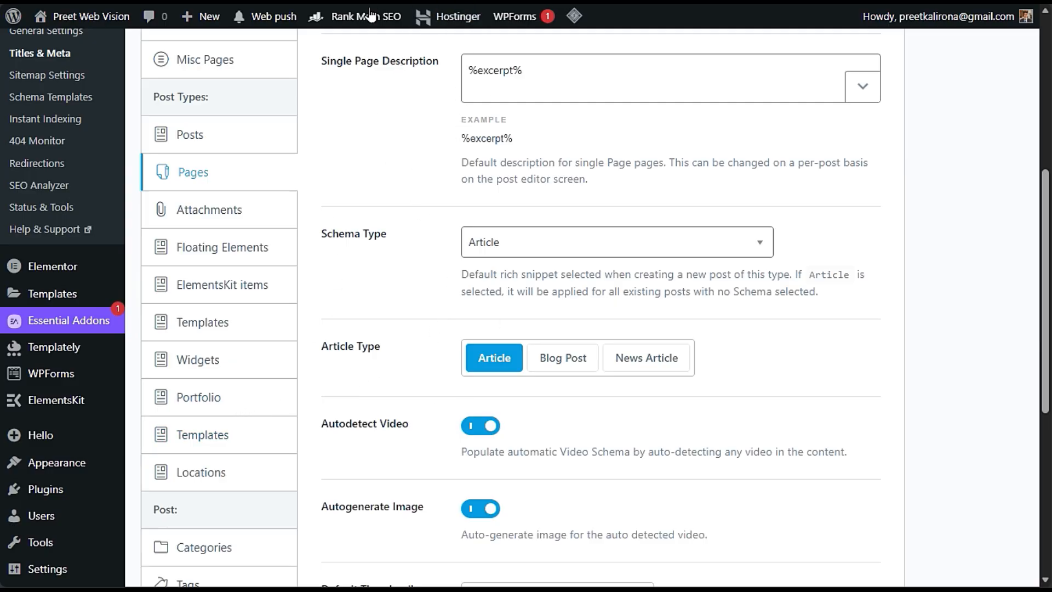
pyautogui.click(217, 409)
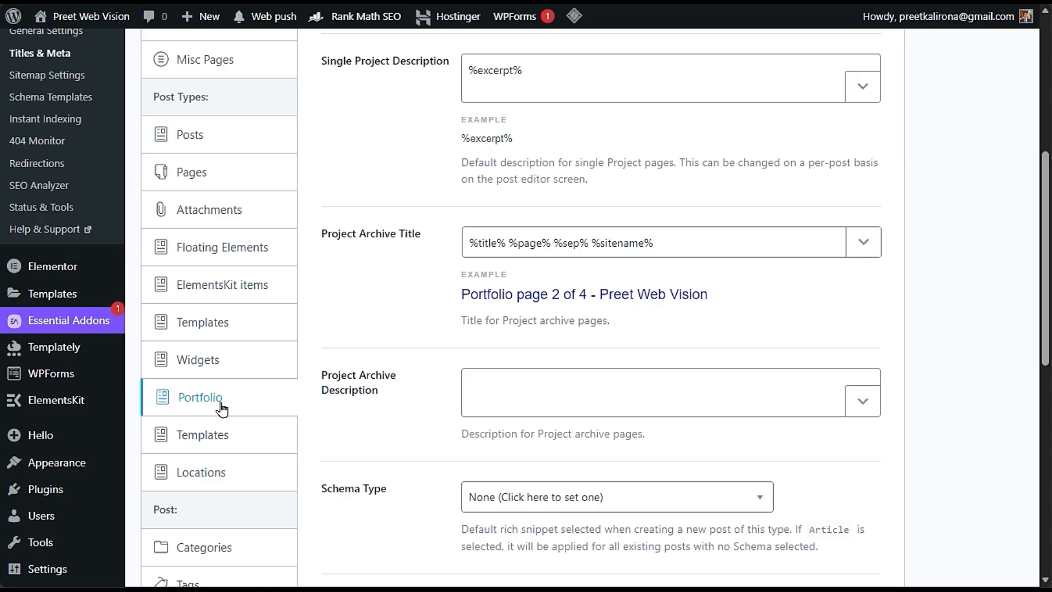
pyautogui.scroll(-10, 468, 371)
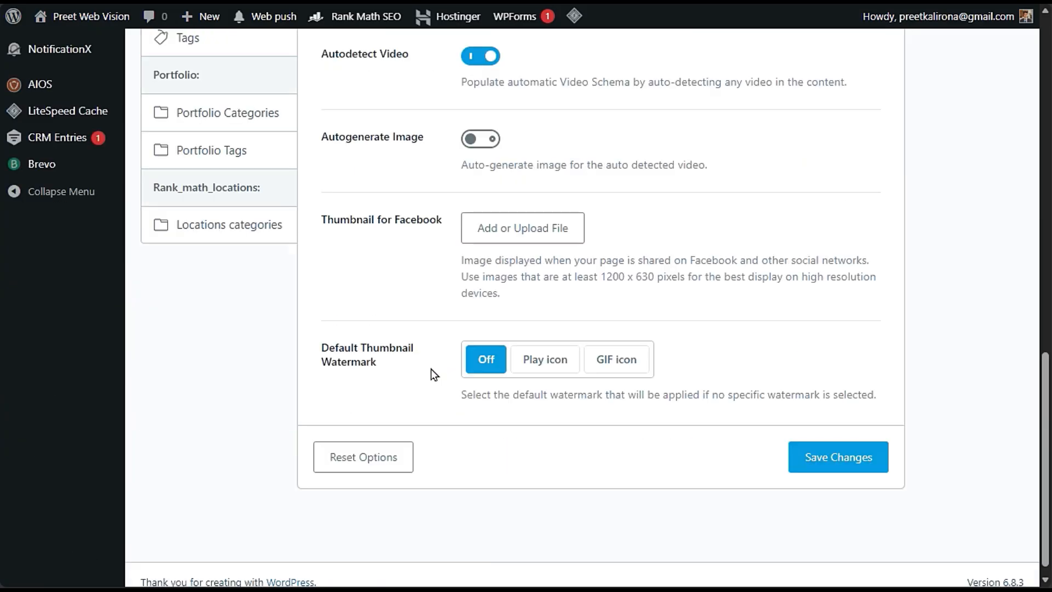
pyautogui.scroll(3, 433, 373)
pyautogui.scroll(10, 426, 373)
pyautogui.scroll(-7, 425, 373)
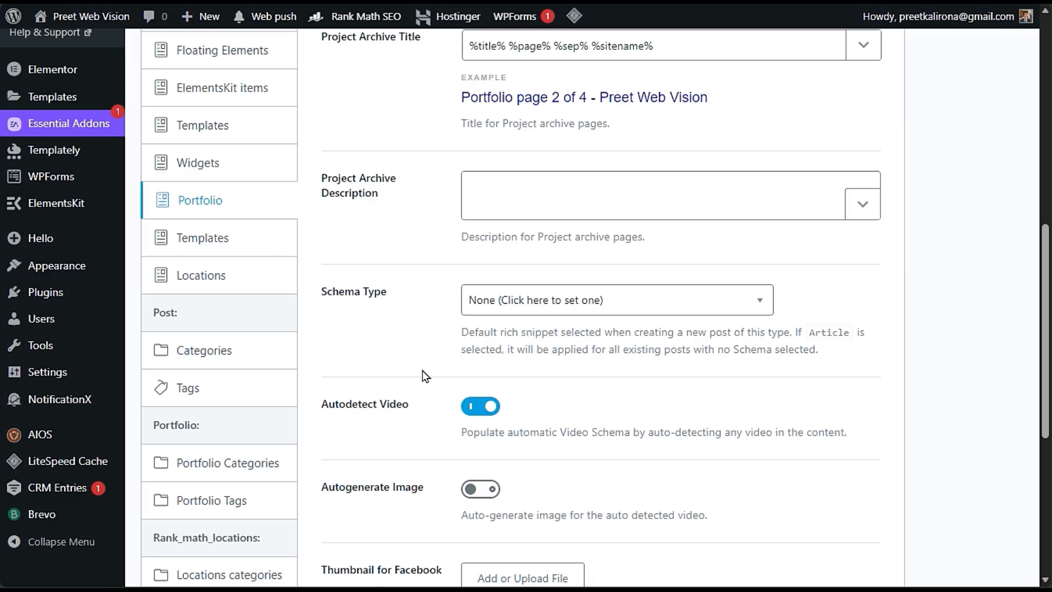
pyautogui.scroll(3, 384, 380)
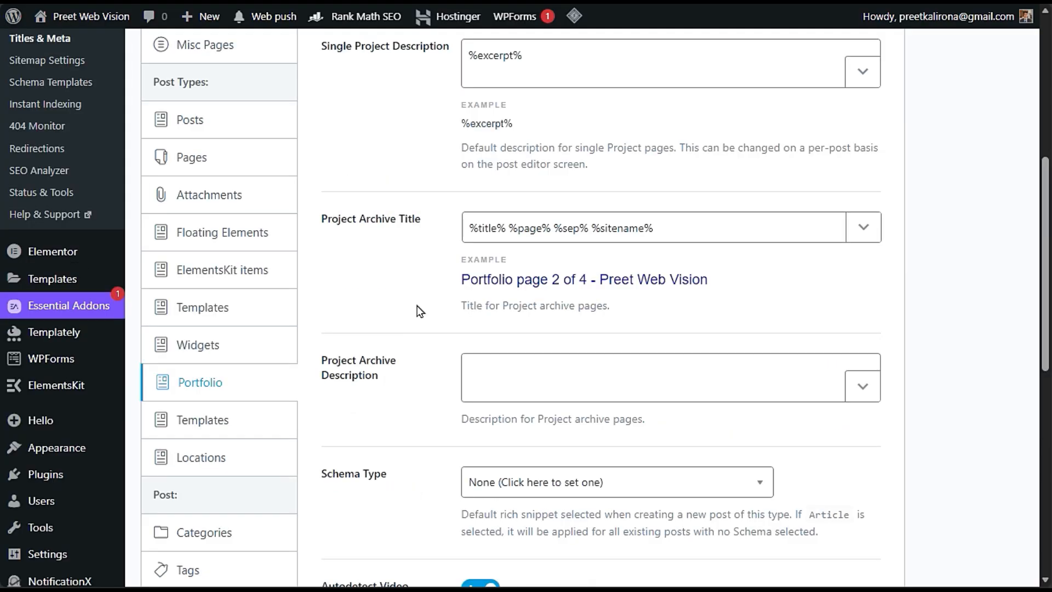
# - Examine the Floating Elements title, description, schema type, video and thumbnail watermark settings
pyautogui.click(235, 235)
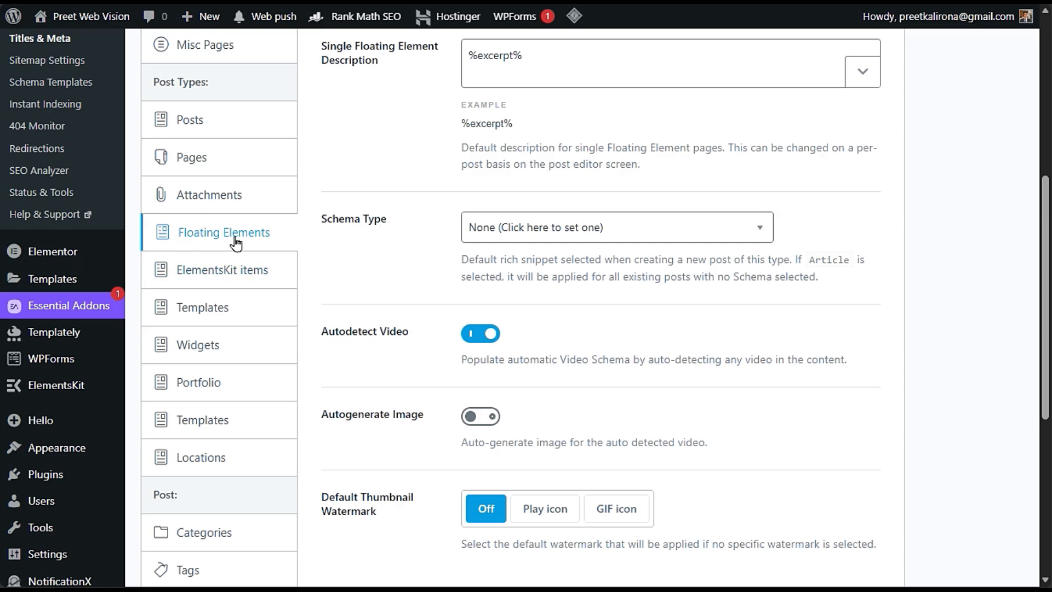
pyautogui.scroll(-3, 386, 268)
pyautogui.scroll(5, 380, 290)
pyautogui.scroll(2, 380, 290)
pyautogui.scroll(-7, 380, 290)
pyautogui.scroll(3, 377, 294)
pyautogui.scroll(6, 377, 297)
pyautogui.scroll(-6, 377, 298)
# - Check the ElementsKit items, Templates and Widgets defaults, including the Portfolio's archive title and schema type
pyautogui.click(270, 270)
pyautogui.click(230, 312)
pyautogui.click(233, 355)
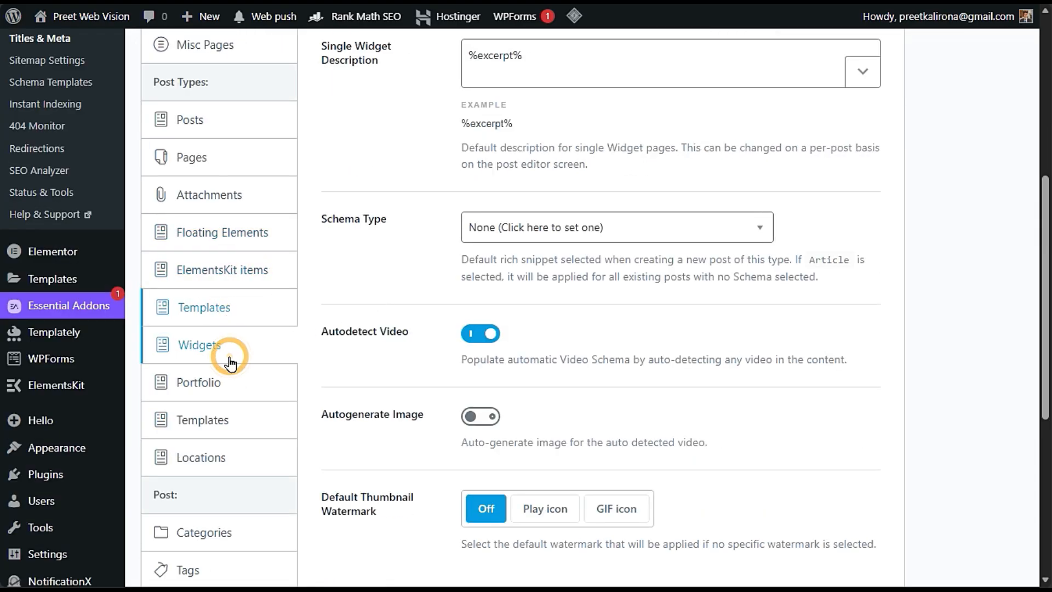
pyautogui.click(238, 390)
pyautogui.scroll(-7, 329, 381)
pyautogui.scroll(4, 331, 378)
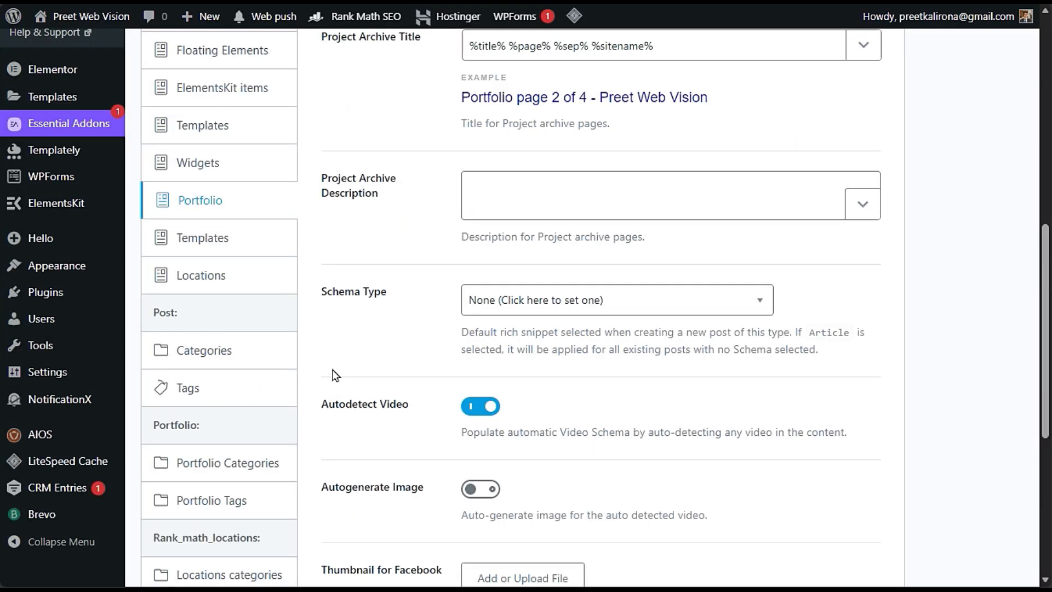
pyautogui.scroll(3, 383, 303)
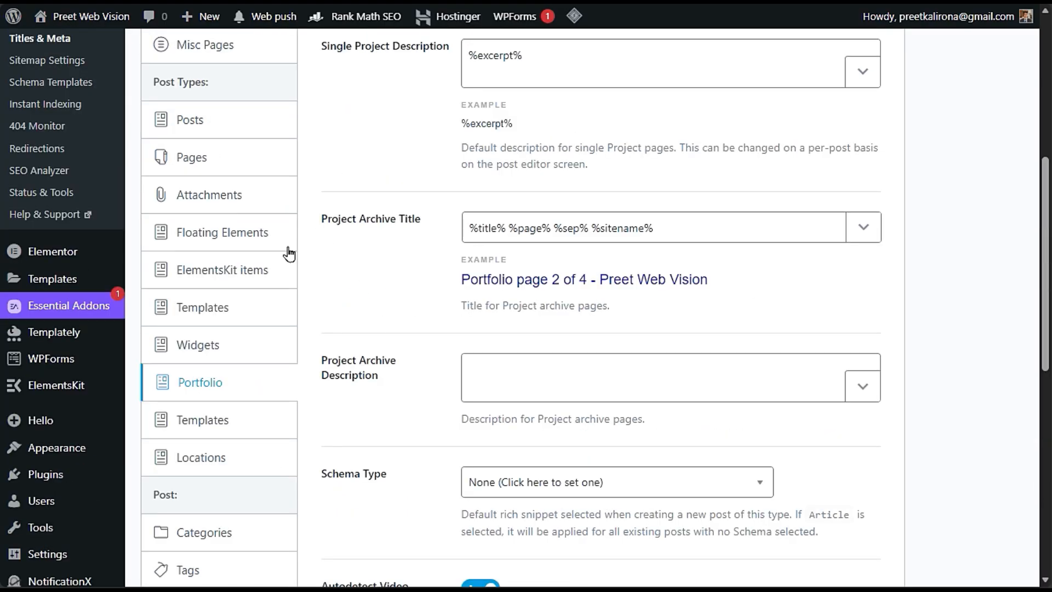
# - Go through the ElementsKit, Templates and Widgets defaults again and examine all Portfolio project title, archive and schema settings
pyautogui.click(266, 274)
pyautogui.click(262, 306)
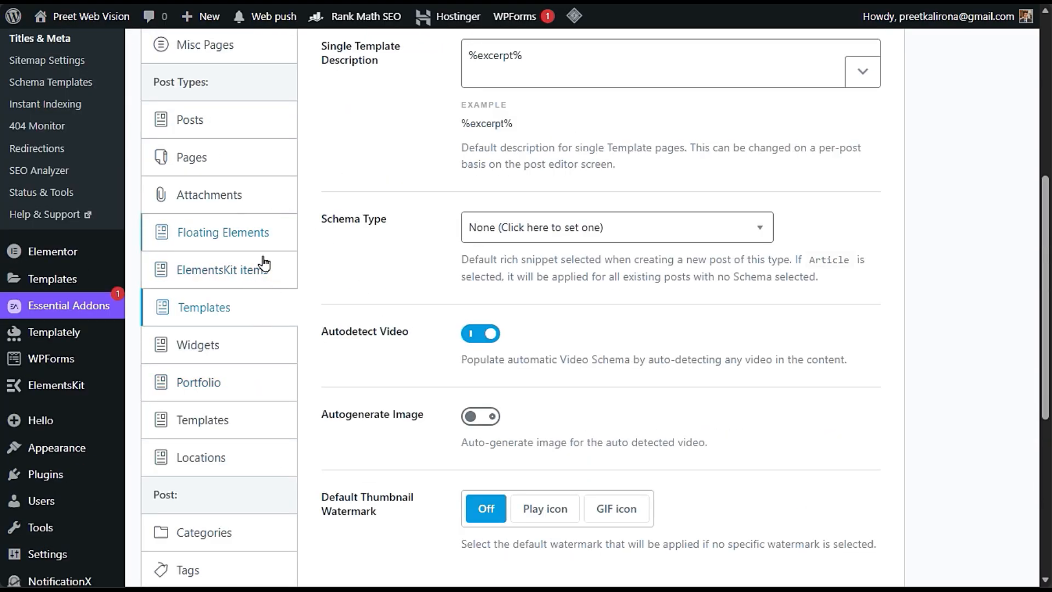
pyautogui.click(265, 353)
pyautogui.click(258, 383)
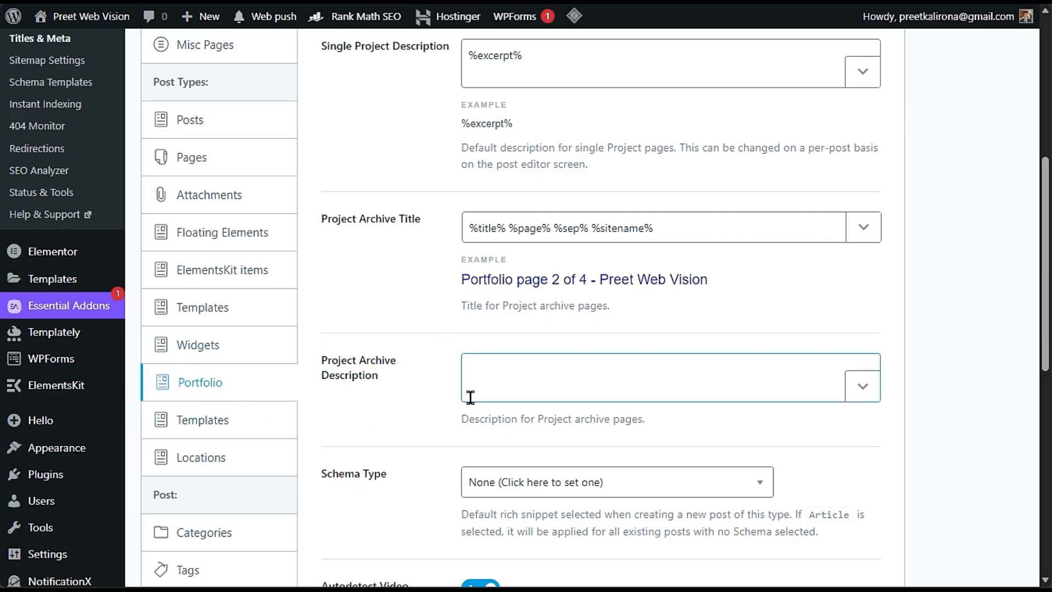
pyautogui.scroll(-10, 447, 421)
pyautogui.scroll(7, 441, 422)
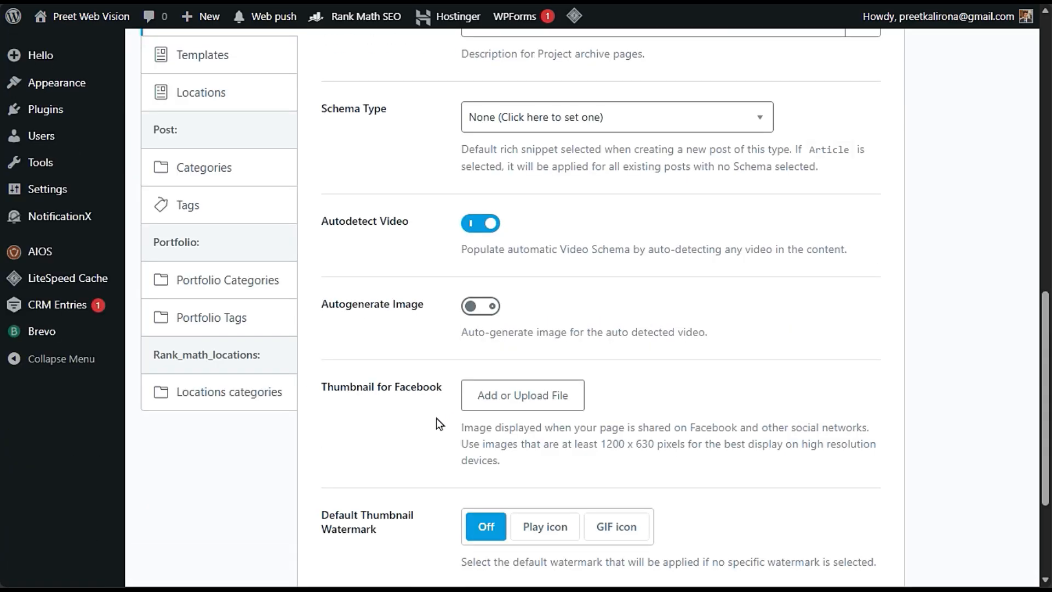
pyautogui.scroll(3, 436, 363)
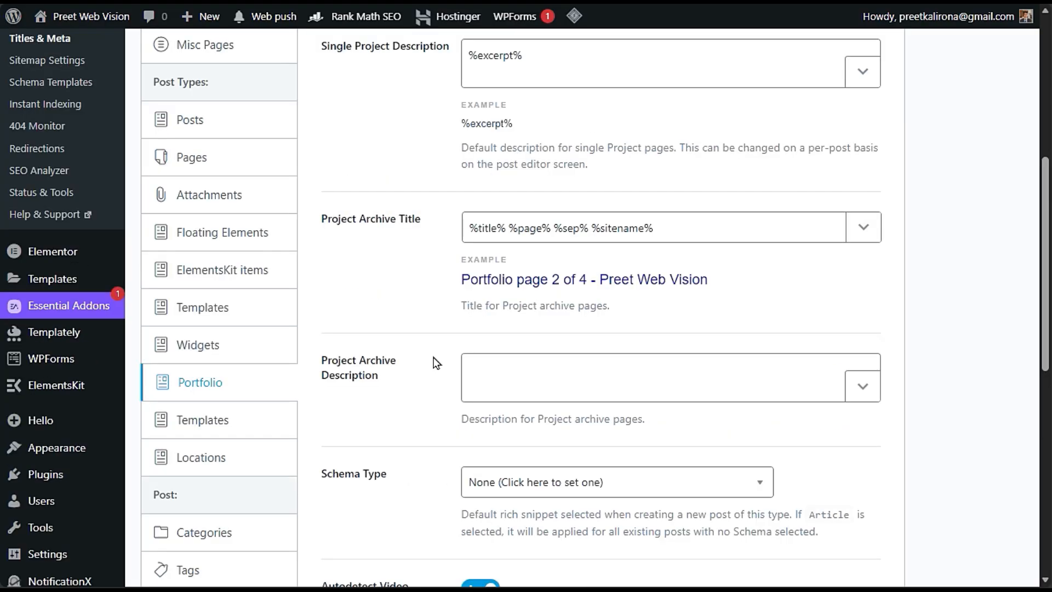
pyautogui.scroll(6, 436, 363)
pyautogui.scroll(-6, 437, 363)
pyautogui.scroll(3, 437, 363)
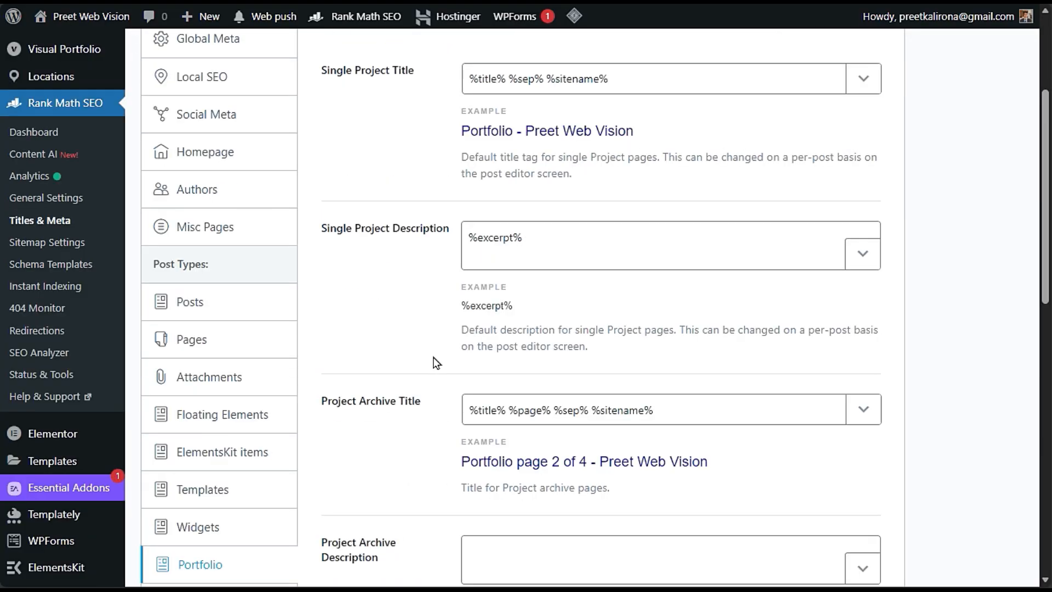
# - Check the external links option in Rank Math's General Settings, and view the general Sitemap Settings
pyautogui.click(71, 205)
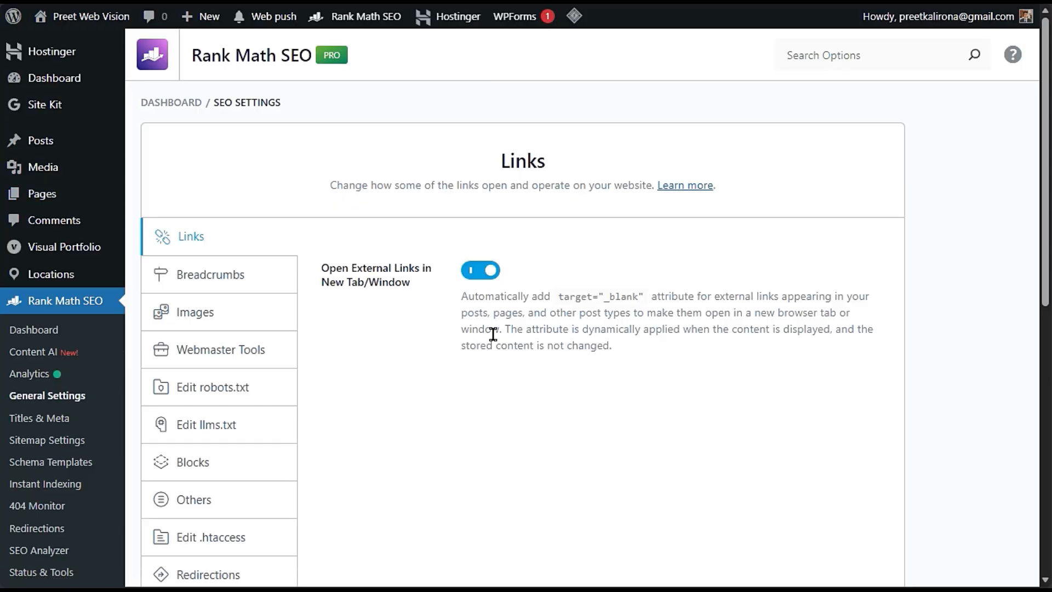
pyautogui.scroll(-3, 493, 334)
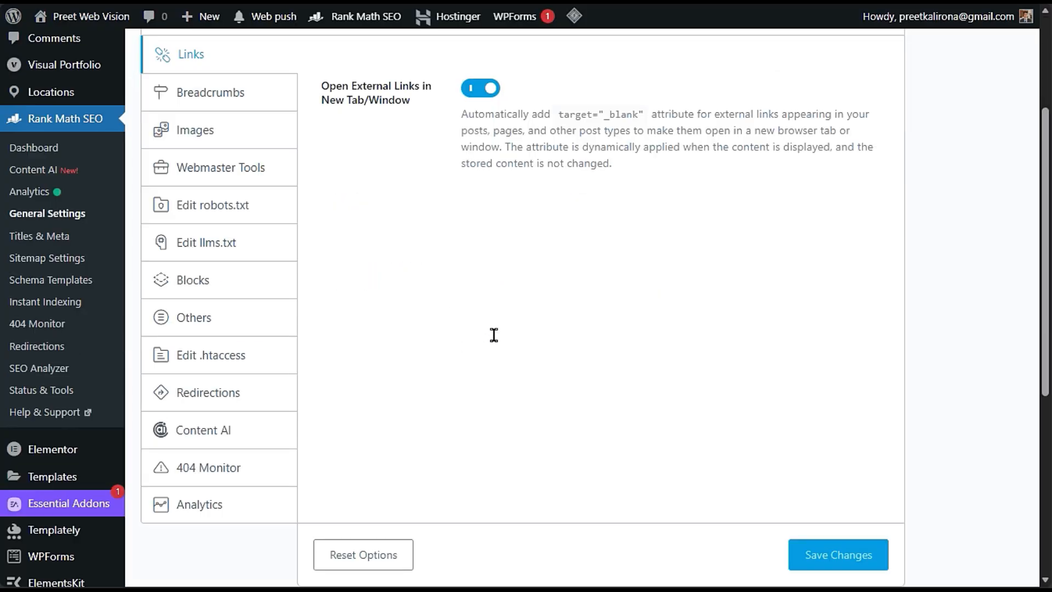
pyautogui.click(77, 258)
pyautogui.scroll(-3, 511, 377)
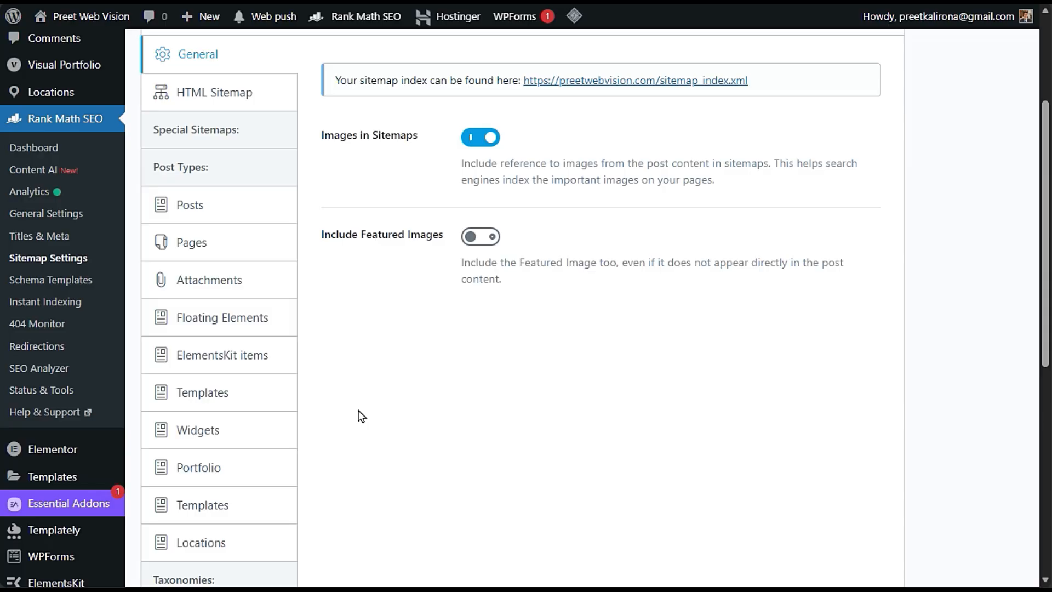
# - Check the sitemap inclusion of the Posts, Pages, Attachments and Floating Elements post types
pyautogui.click(230, 203)
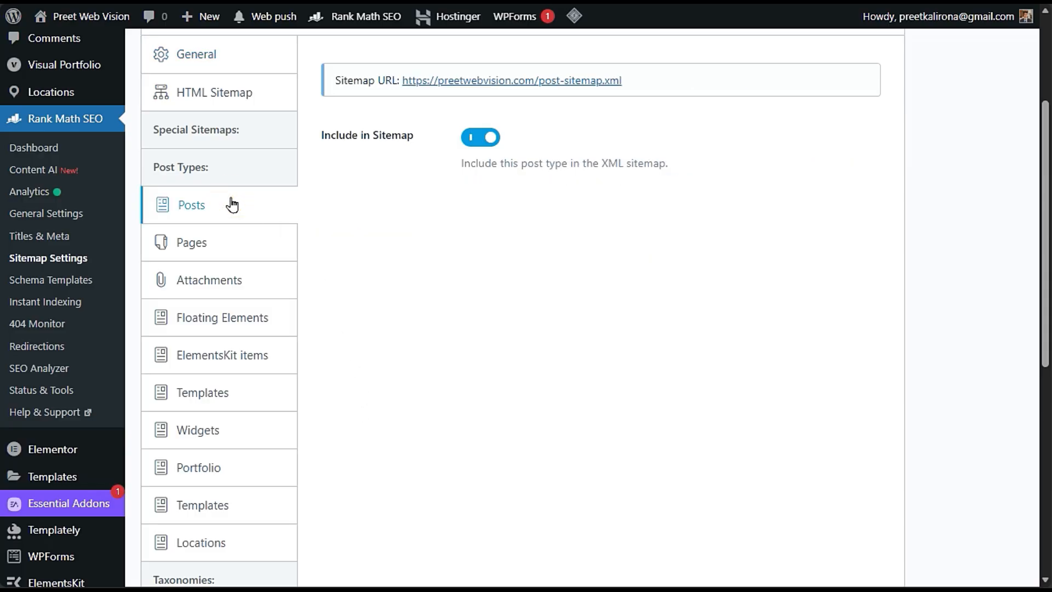
pyautogui.click(170, 242)
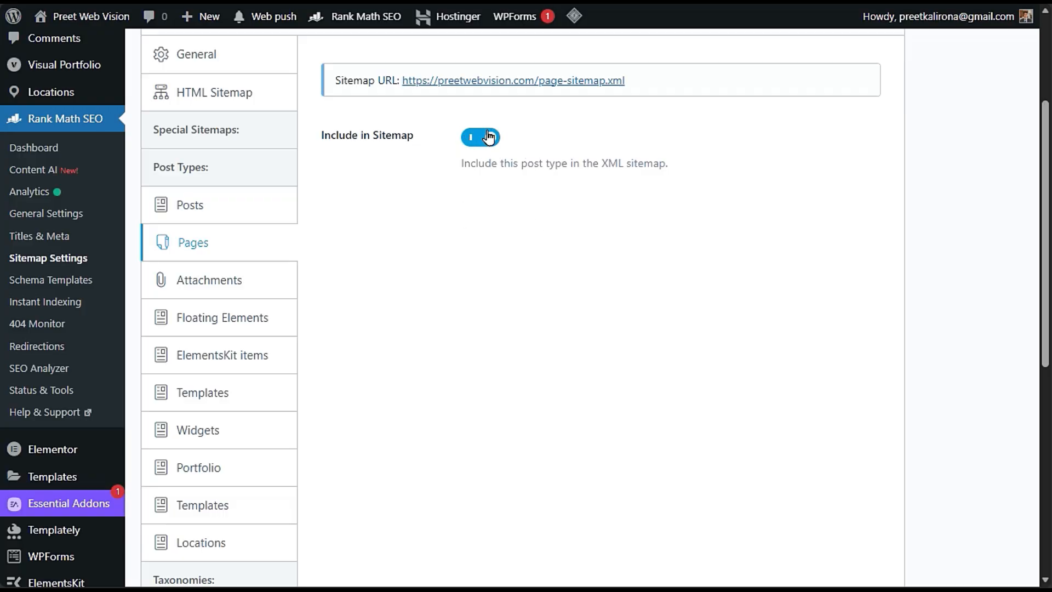
pyautogui.click(195, 286)
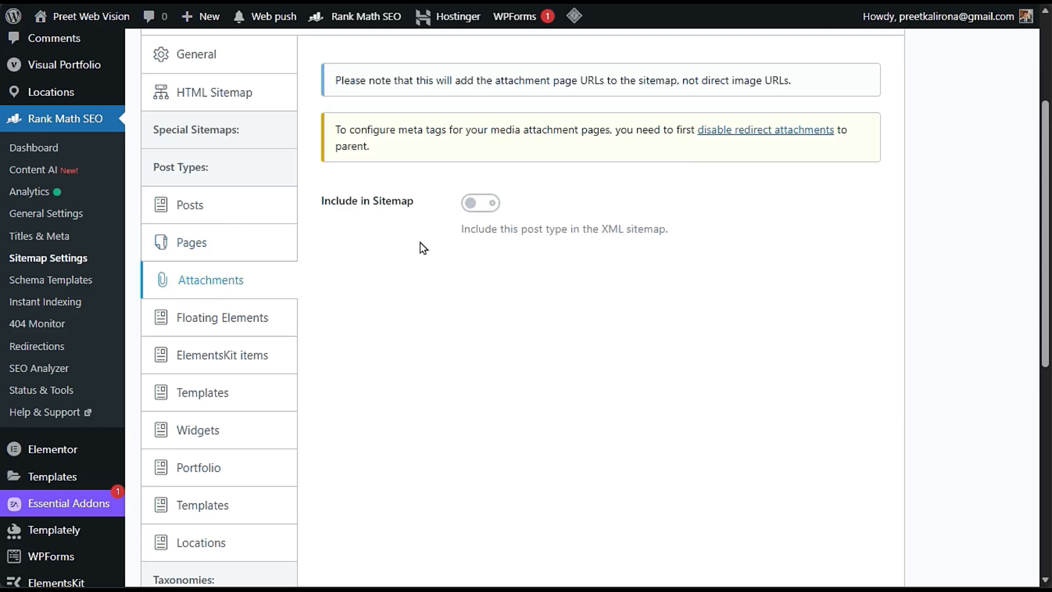
pyautogui.click(226, 317)
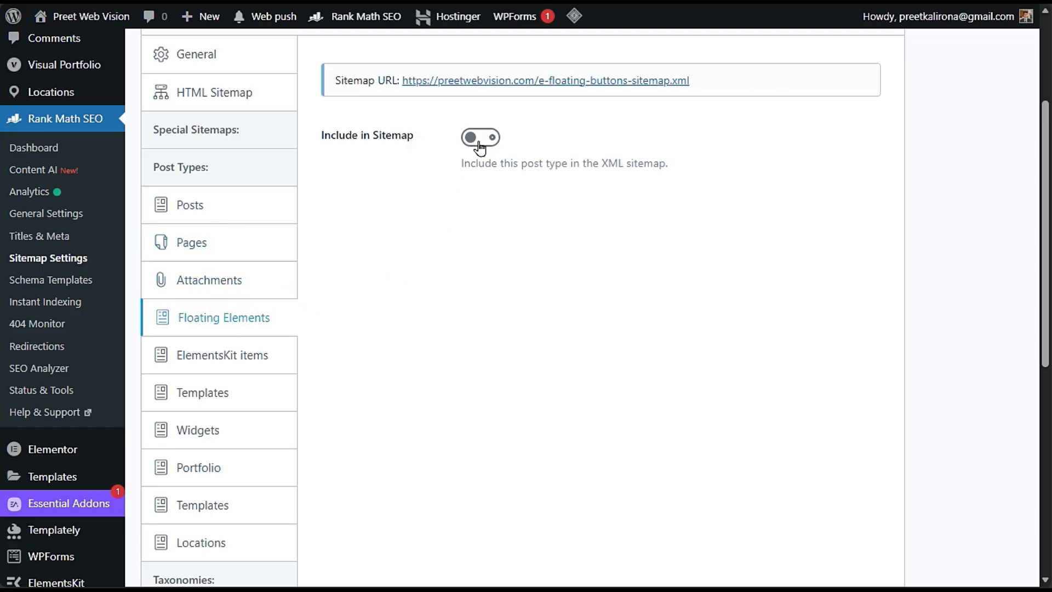
# - Exclude the ElementsKit items and the ElementsKit Templates post types from the XML sitemap
pyautogui.click(227, 358)
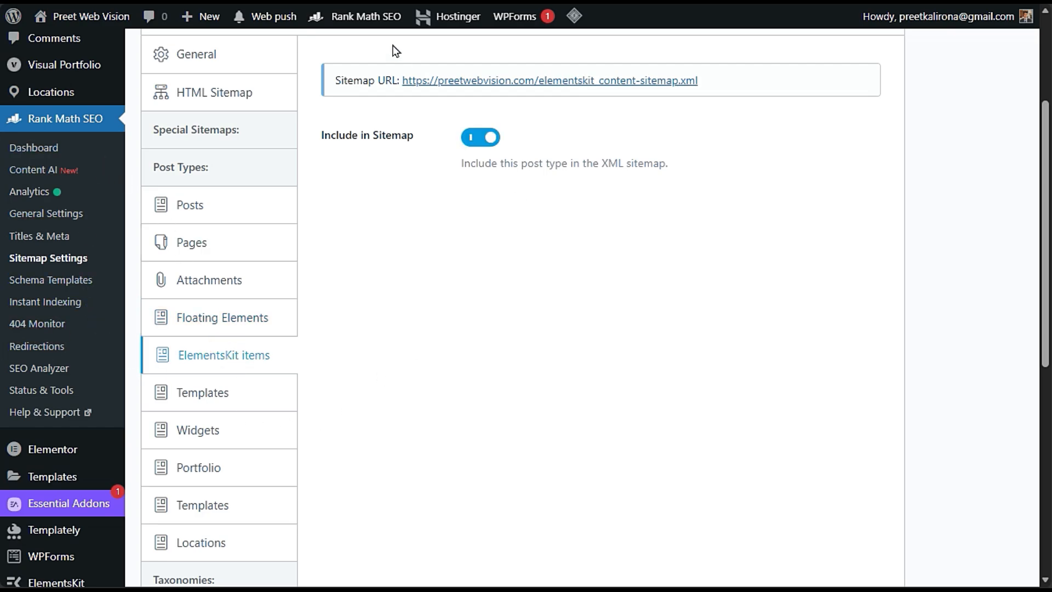
pyautogui.click(484, 138)
pyautogui.click(221, 393)
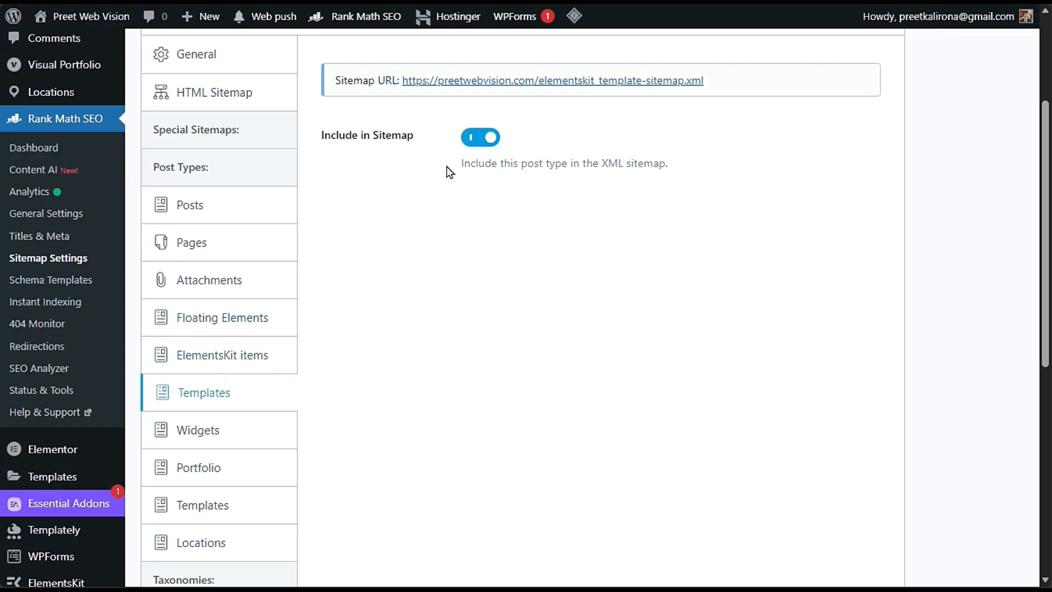
pyautogui.click(480, 140)
# - Exclude the Widgets and the Templately library Templates post types from the XML sitemap, leaving Portfolio included
pyautogui.click(244, 429)
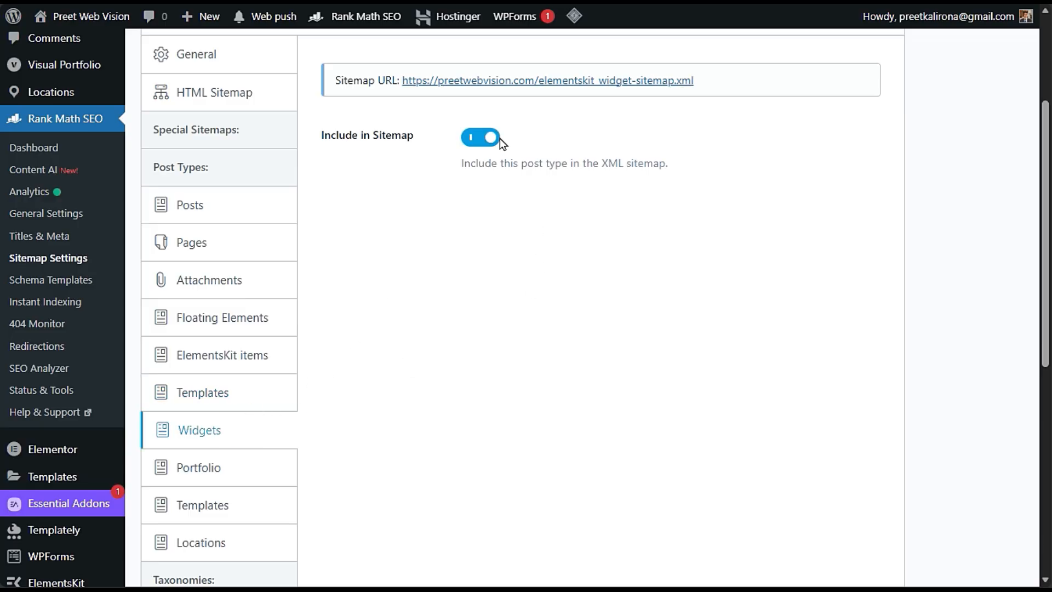
pyautogui.click(485, 138)
pyautogui.click(242, 477)
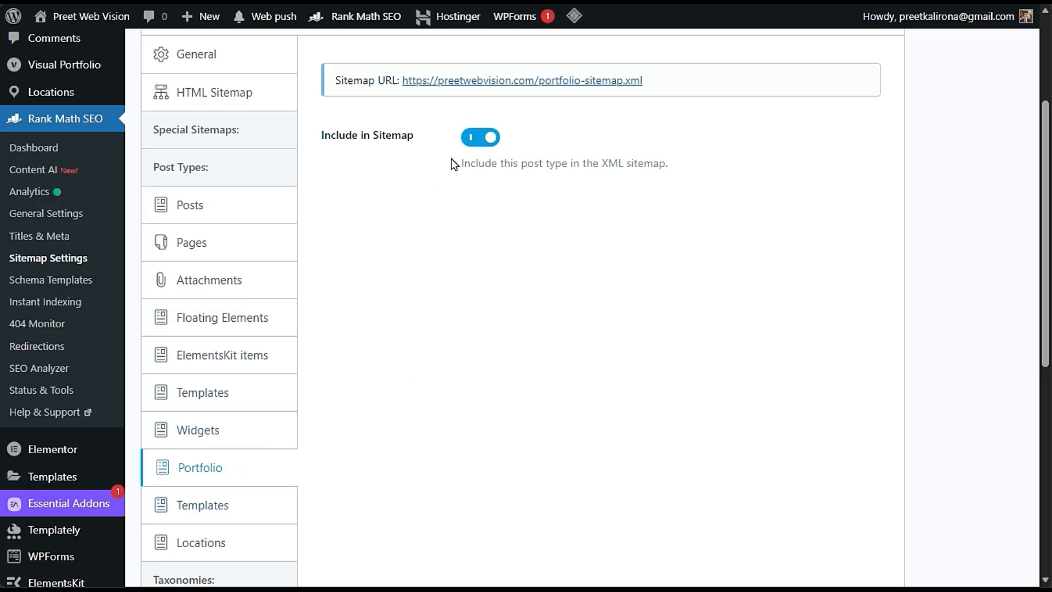
pyautogui.click(223, 518)
pyautogui.click(485, 138)
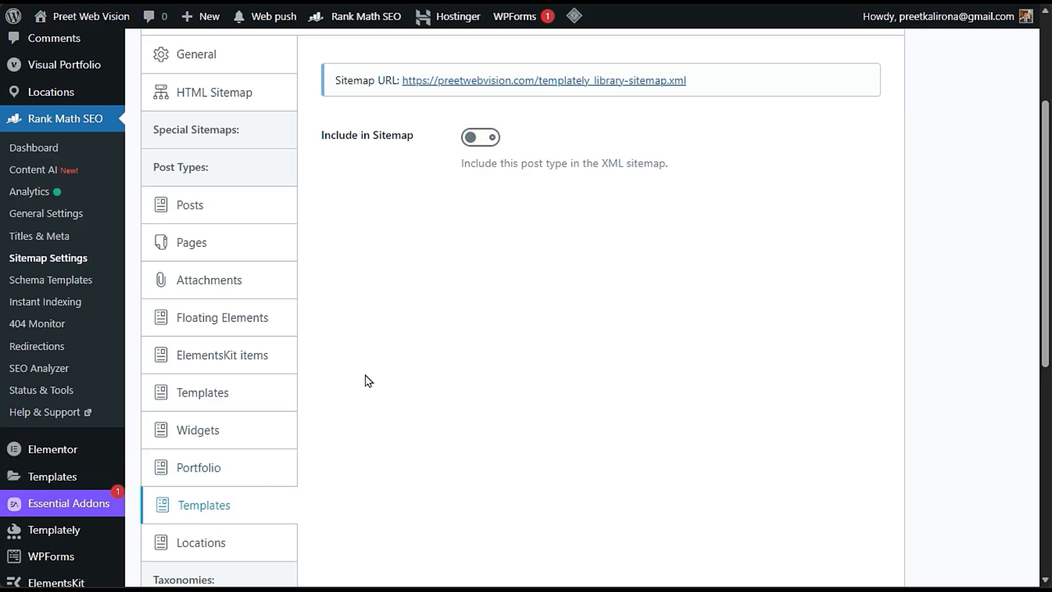
# - Check the sitemap inclusion of Locations and the image options in the general sitemap settings
pyautogui.click(219, 543)
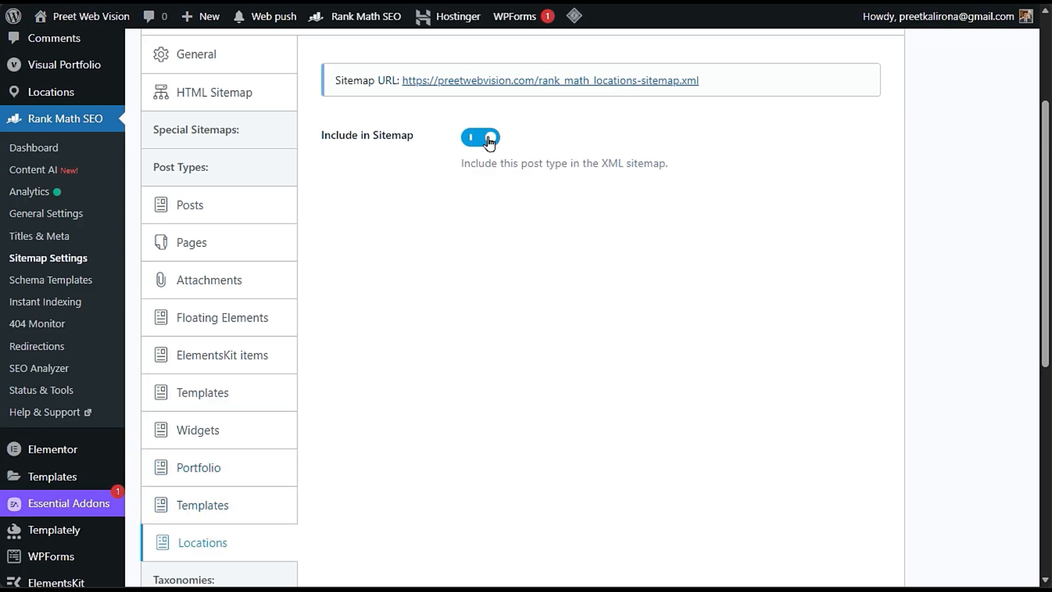
pyautogui.scroll(-3, 433, 267)
pyautogui.scroll(3, 421, 282)
pyautogui.click(260, 65)
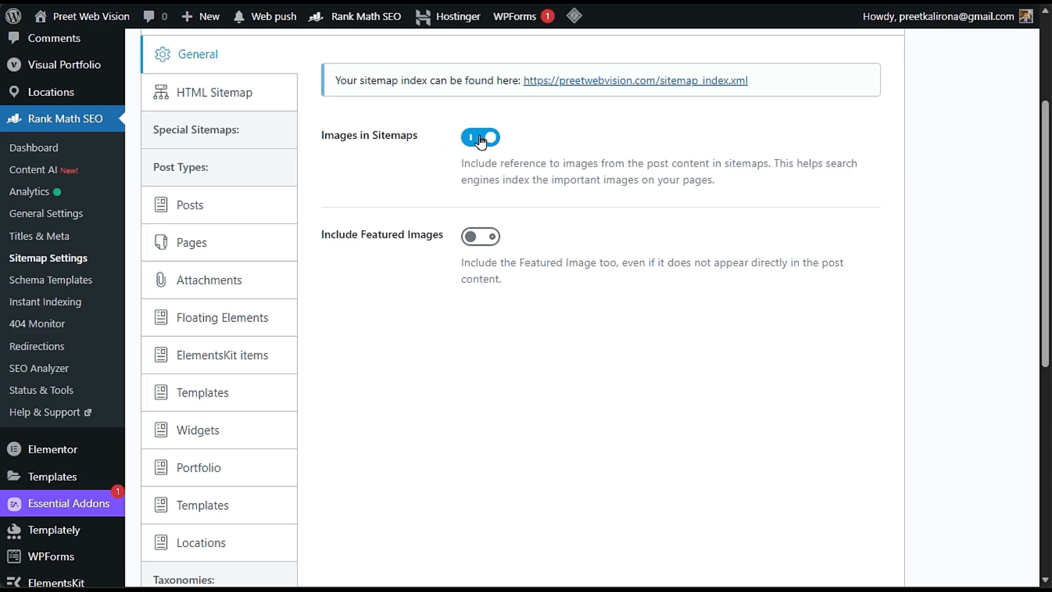
# - Check the Include Featured Images option in the general sitemap settings and the HTML Sitemap option
pyautogui.click(475, 240)
pyautogui.click(474, 240)
pyautogui.click(475, 240)
pyautogui.click(474, 240)
pyautogui.click(474, 240)
pyautogui.click(475, 239)
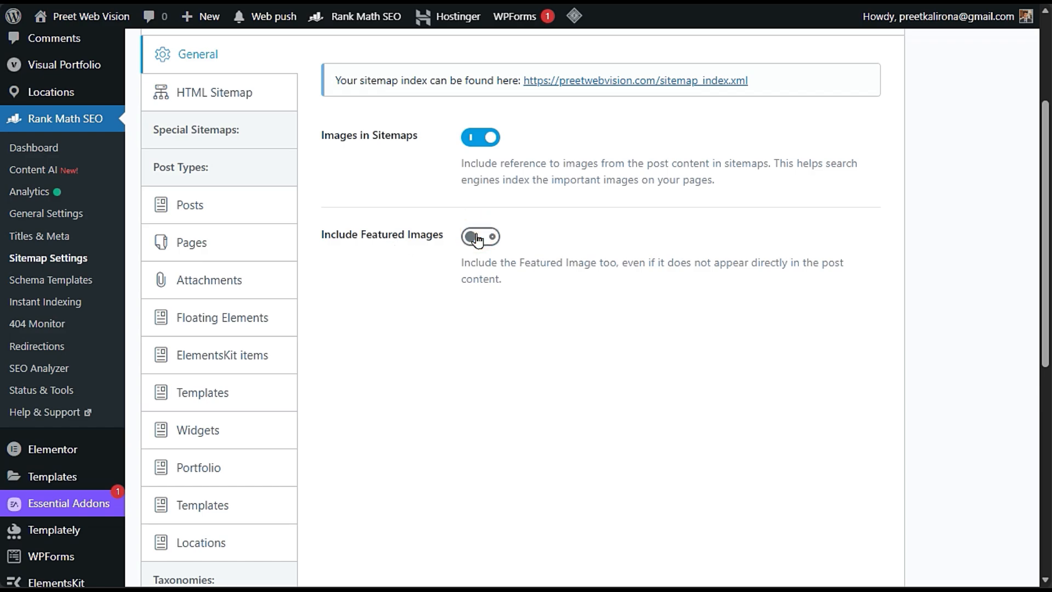
pyautogui.click(231, 97)
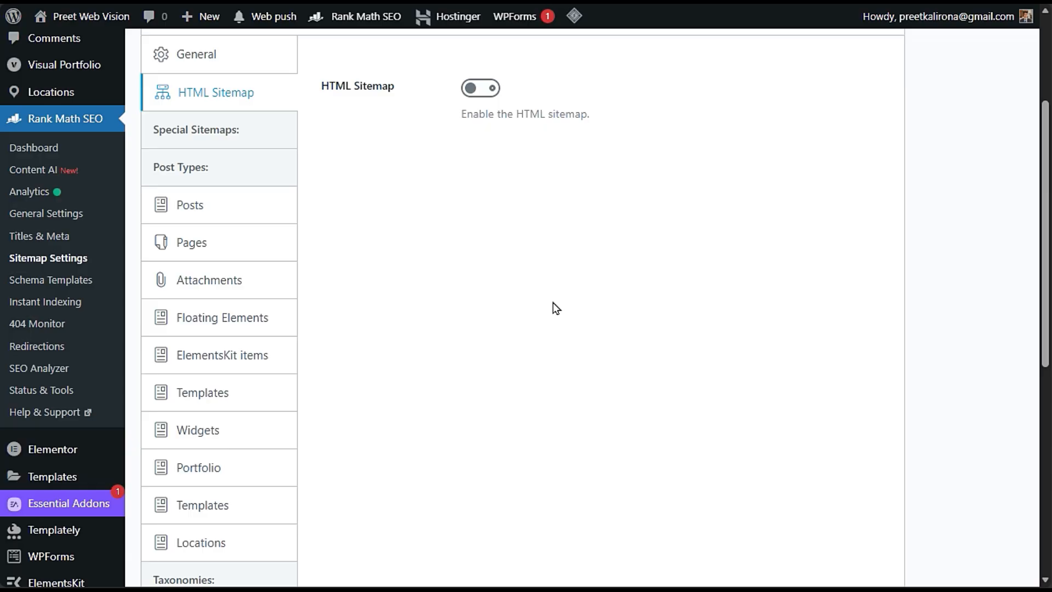
pyautogui.scroll(-3, 247, 380)
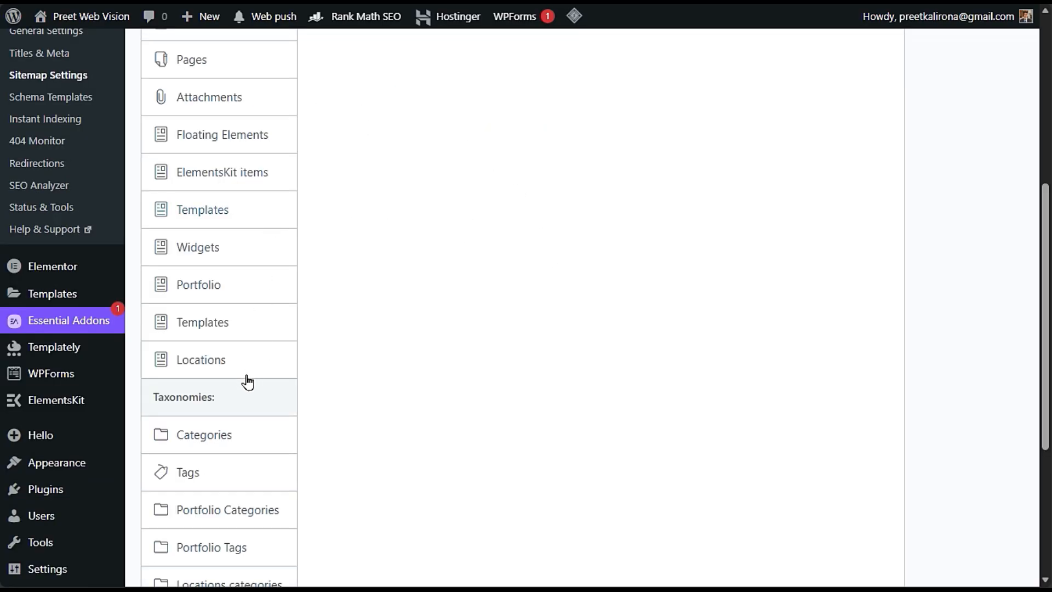
pyautogui.scroll(3, 317, 267)
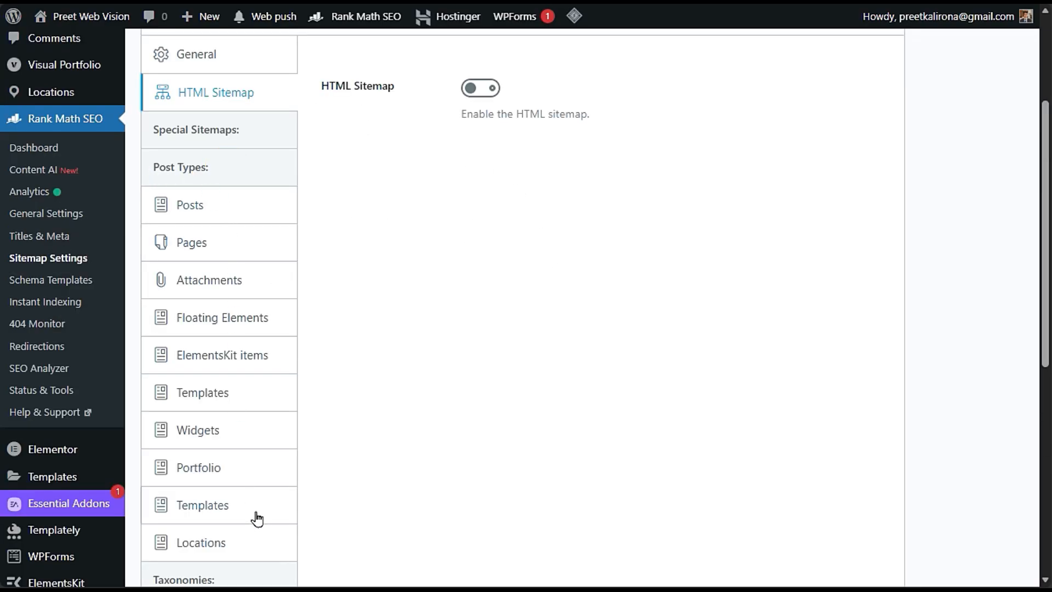
pyautogui.scroll(-6, 343, 314)
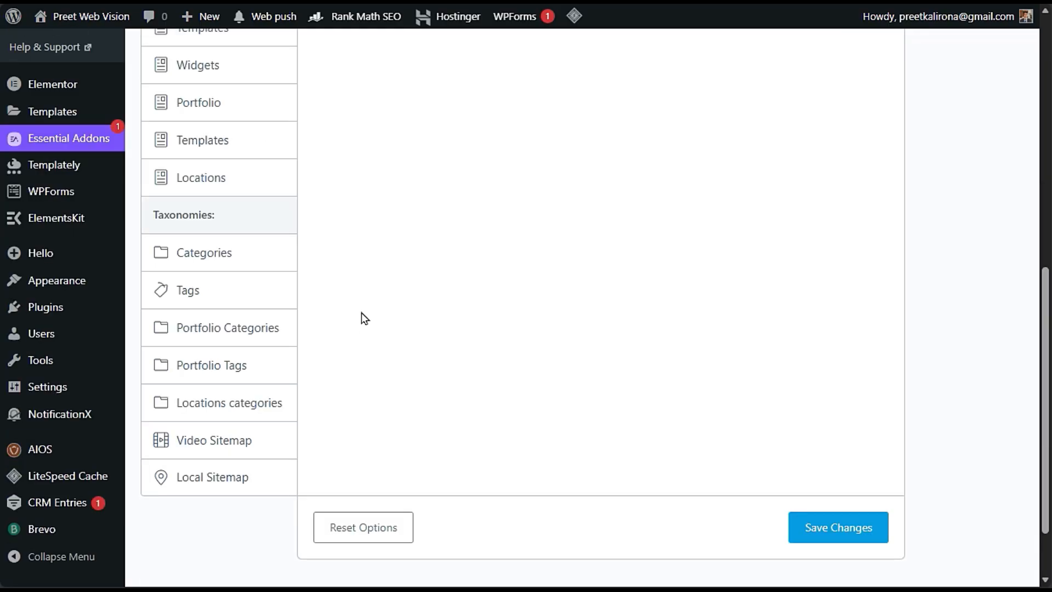
# - Check whether the Categories taxonomy is included in the XML sitemap
pyautogui.click(187, 249)
pyautogui.scroll(-3, 331, 325)
pyautogui.scroll(3, 331, 326)
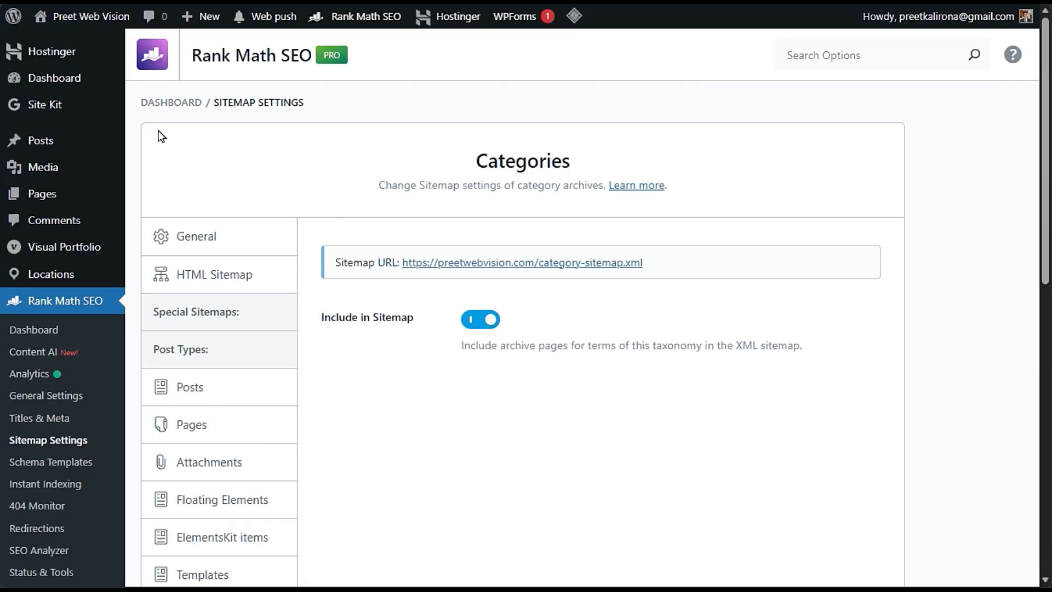
pyautogui.moveTo(60, 144)
pyautogui.scroll(-3, 291, 348)
pyautogui.scroll(-3, 311, 408)
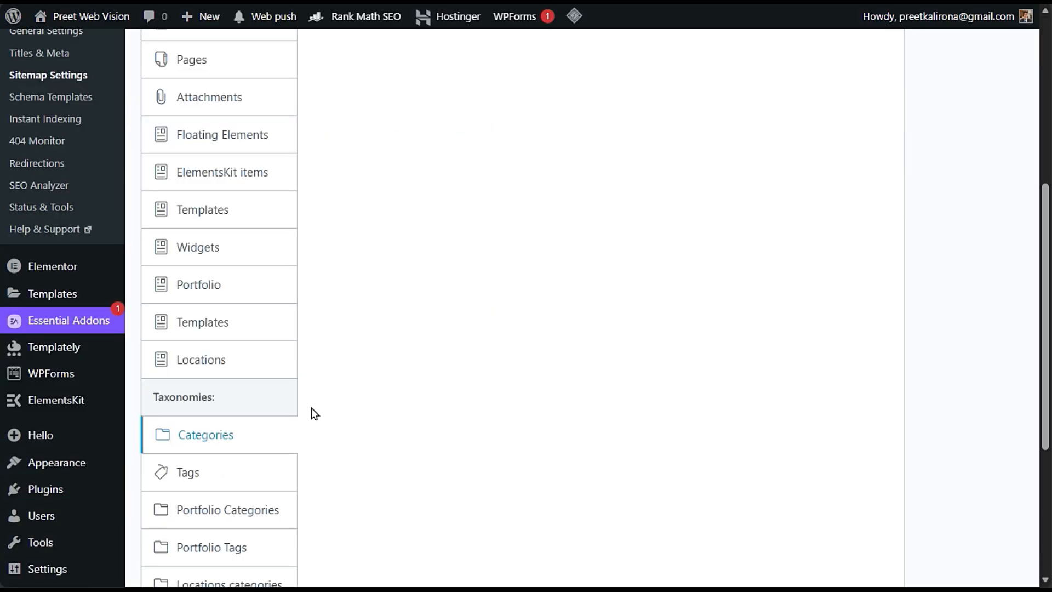
pyautogui.scroll(3, 311, 408)
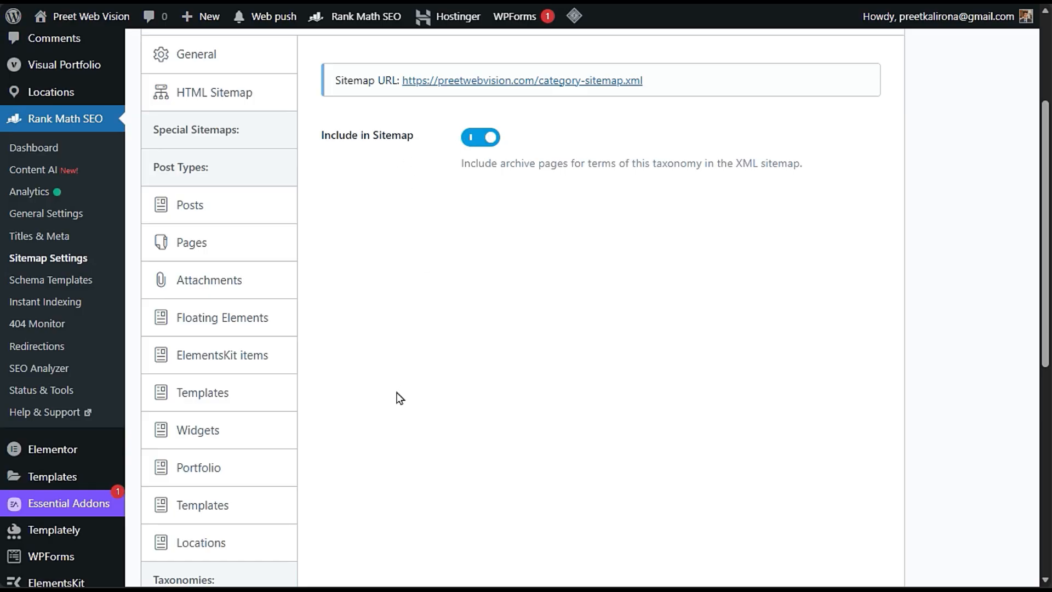
# - Check the sitemap inclusion of the Tags, Portfolio Categories, Portfolio Tags and Locations categories taxonomies
pyautogui.scroll(-3, 400, 398)
pyautogui.click(237, 479)
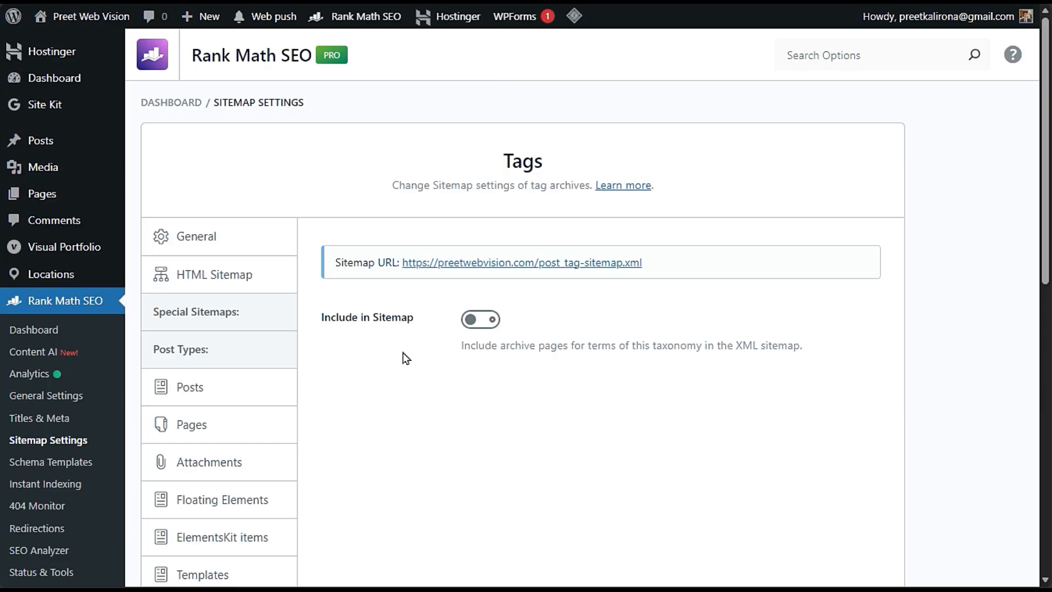
pyautogui.scroll(-9, 402, 353)
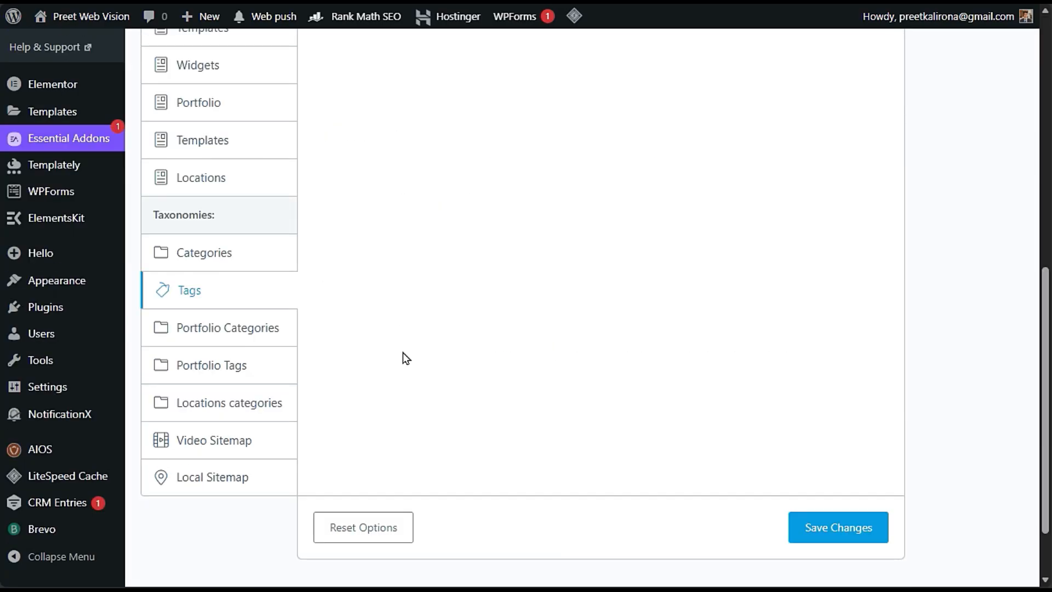
pyautogui.click(279, 322)
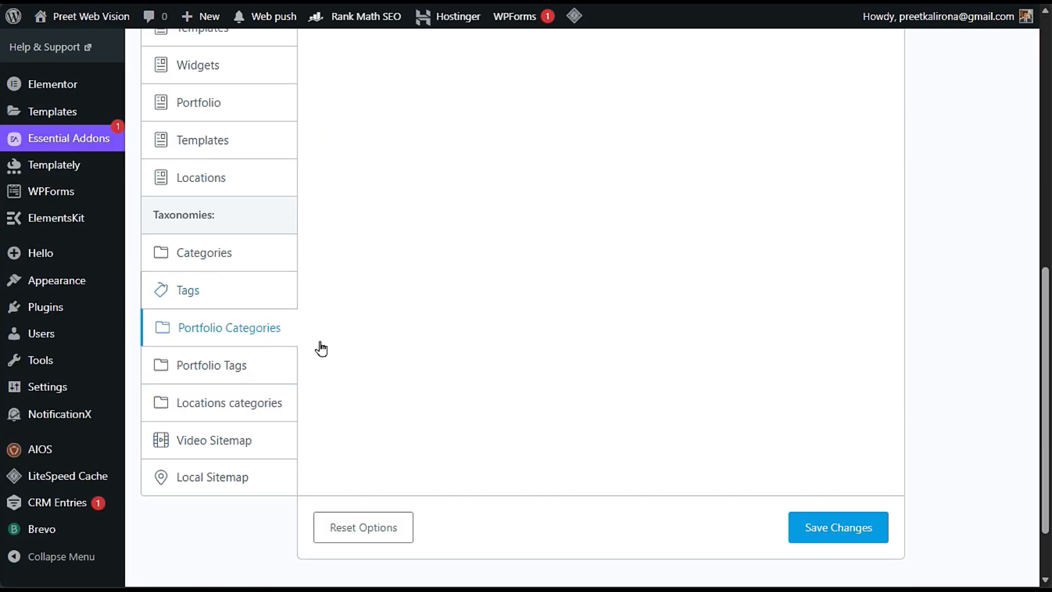
pyautogui.scroll(-3, 391, 342)
pyautogui.click(274, 368)
pyautogui.scroll(-3, 469, 367)
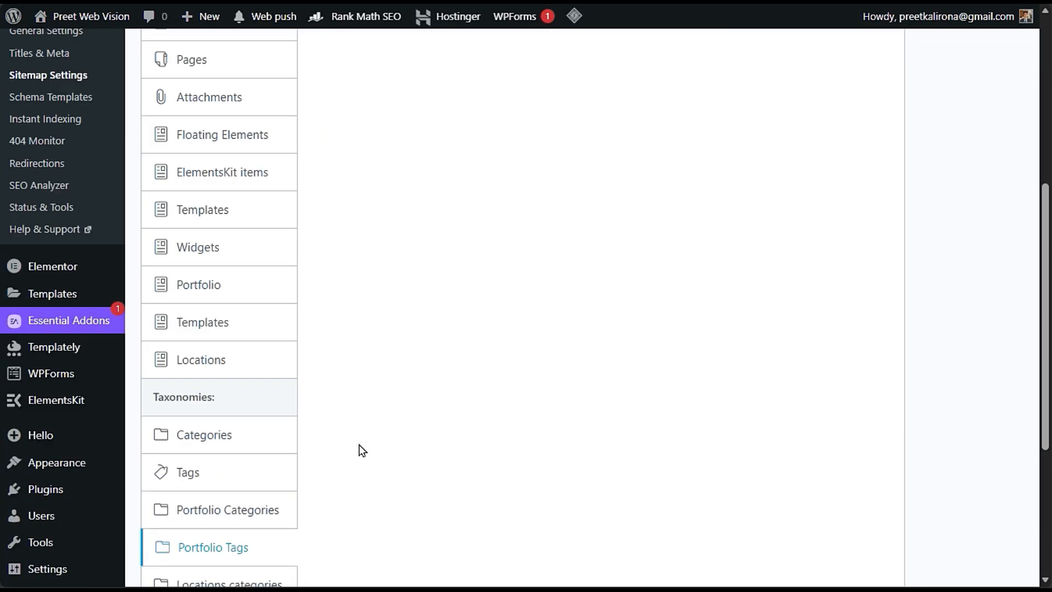
pyautogui.click(236, 580)
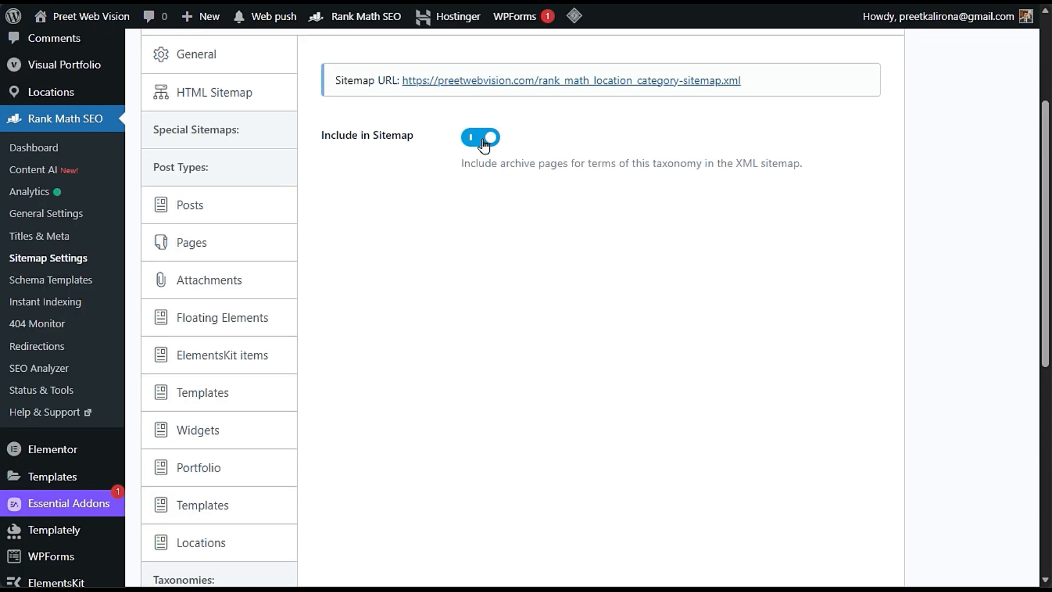
# - Review the Video Sitemap settings, including the hide option and the post types selected for video
pyautogui.scroll(-5, 390, 397)
pyautogui.click(230, 439)
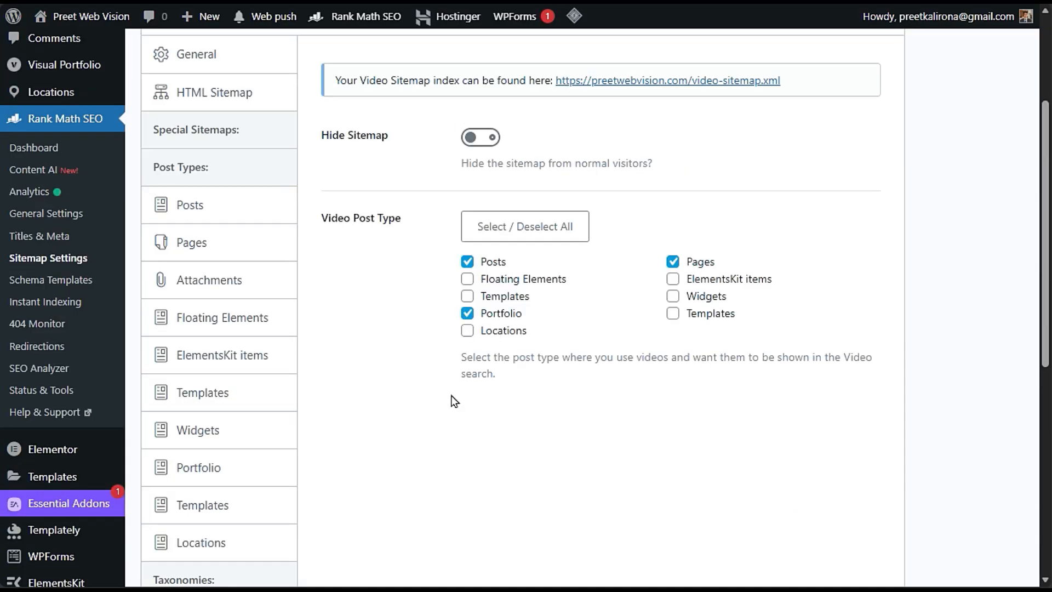
pyautogui.scroll(-6, 454, 401)
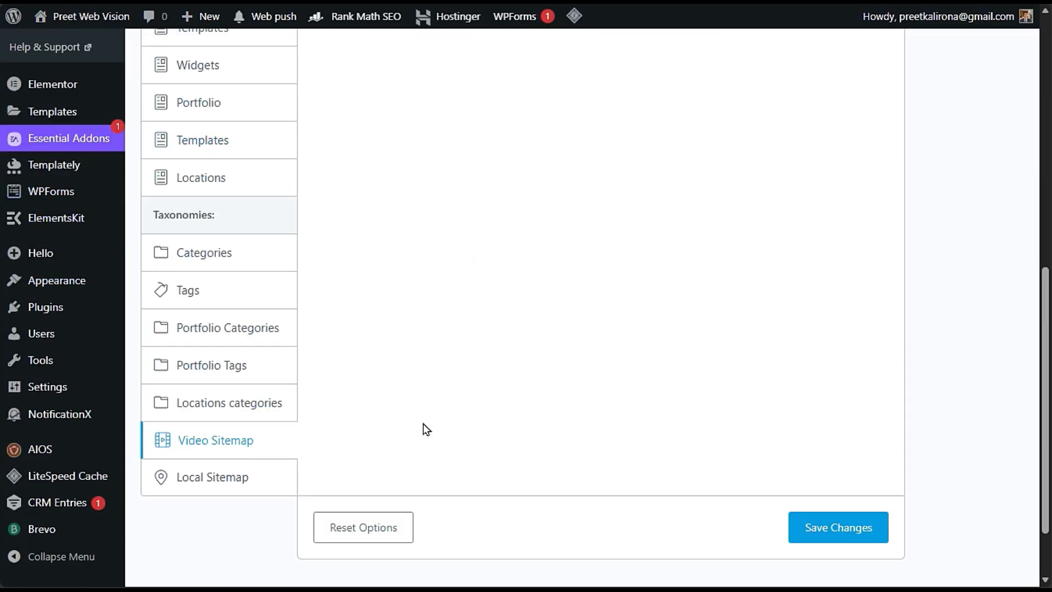
pyautogui.scroll(3, 438, 416)
pyautogui.scroll(3, 450, 418)
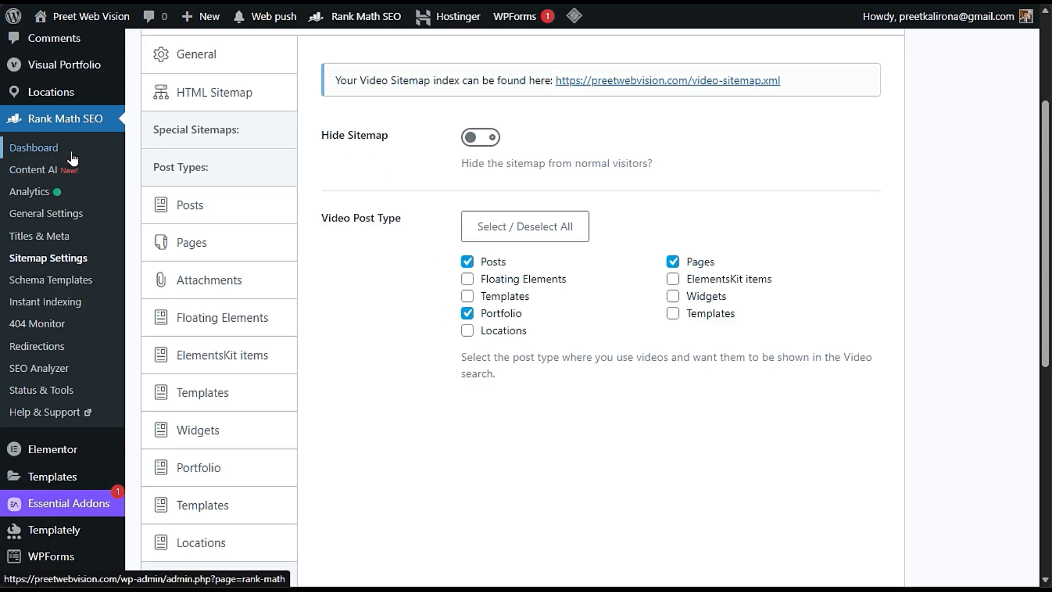
pyautogui.scroll(-7, 349, 353)
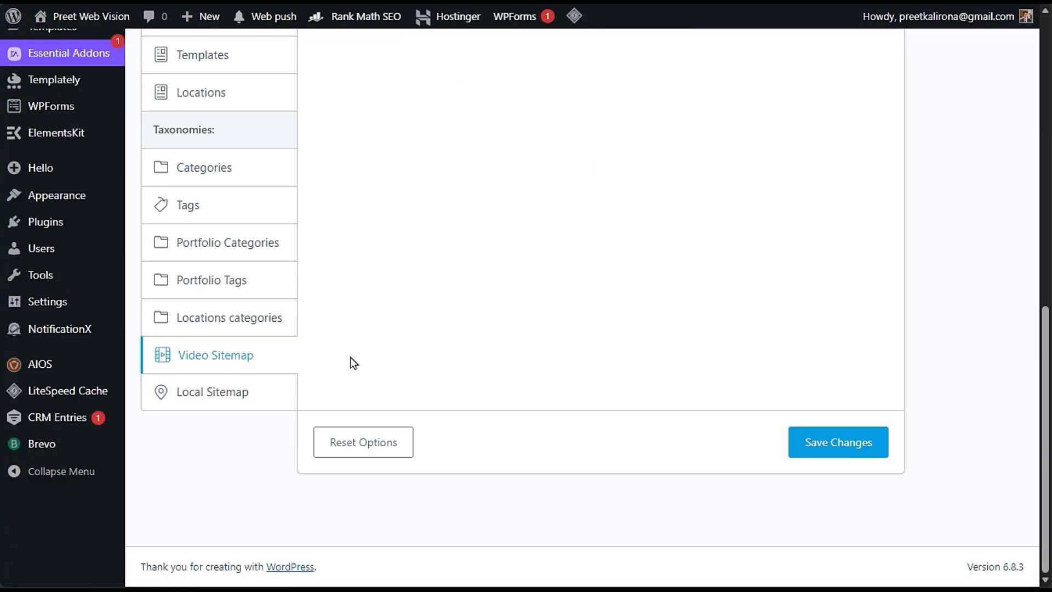
pyautogui.scroll(7, 485, 365)
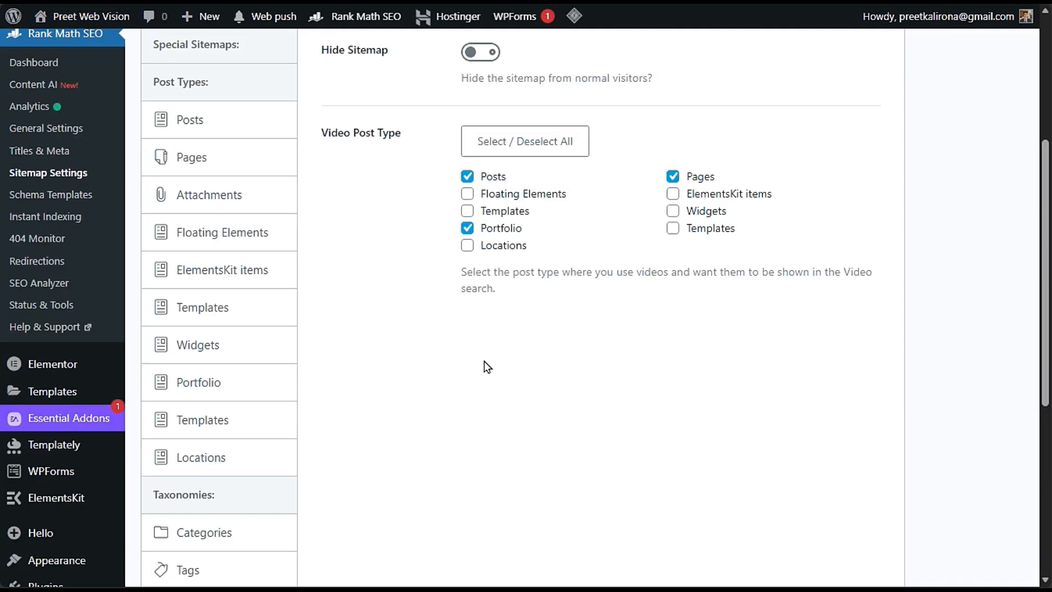
pyautogui.scroll(3, 485, 365)
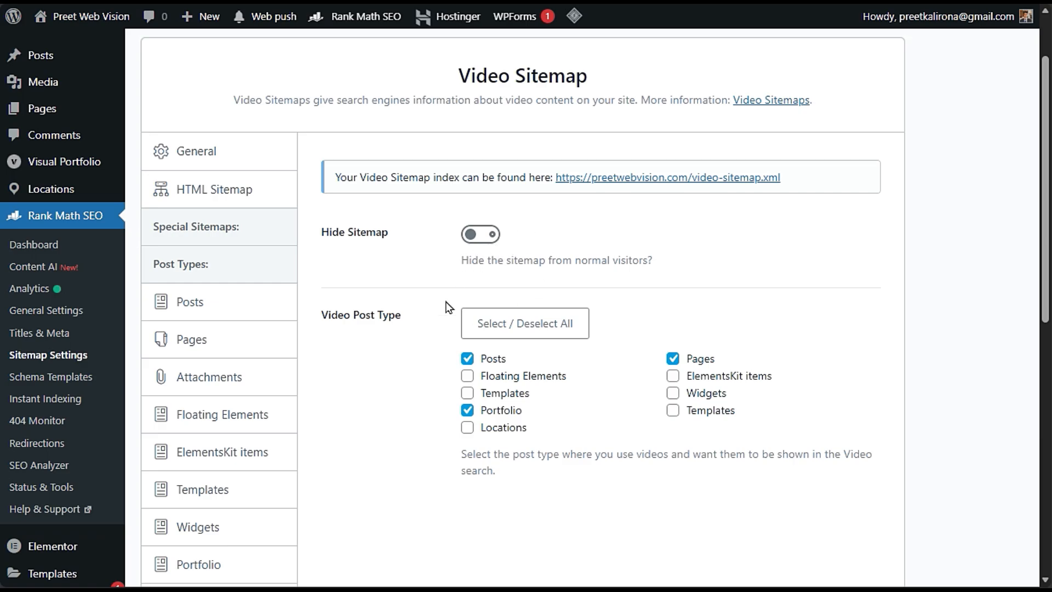
# - Try the Hide Sitemap option and the Posts video post type in the Video Sitemap settings
pyautogui.click(489, 231)
pyautogui.click(492, 232)
pyautogui.moveTo(460, 78); pyautogui.dragTo(588, 83)
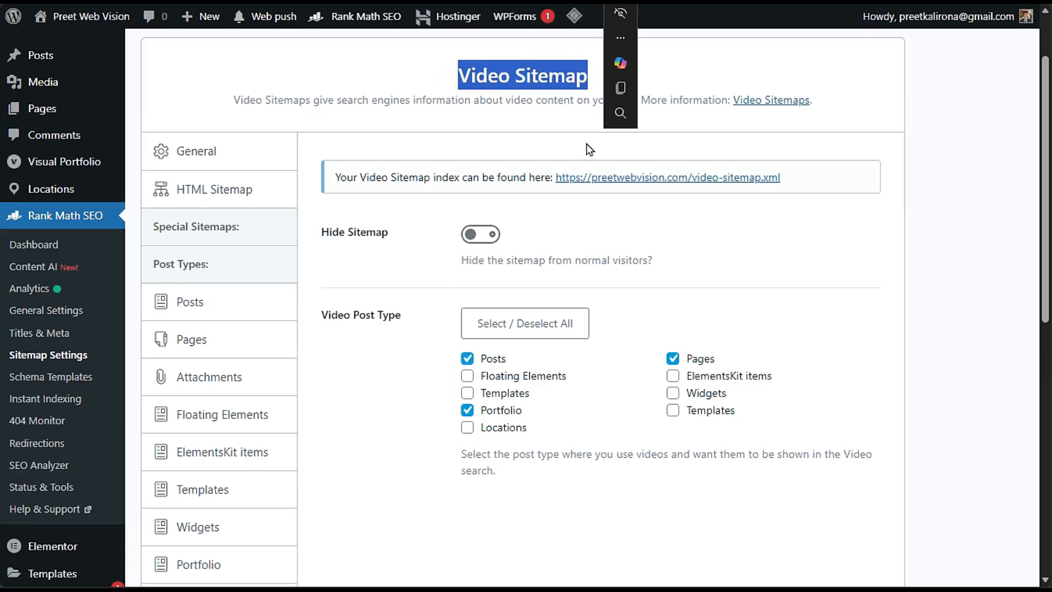
pyautogui.moveTo(400, 350); pyautogui.dragTo(393, 353)
pyautogui.click(393, 356)
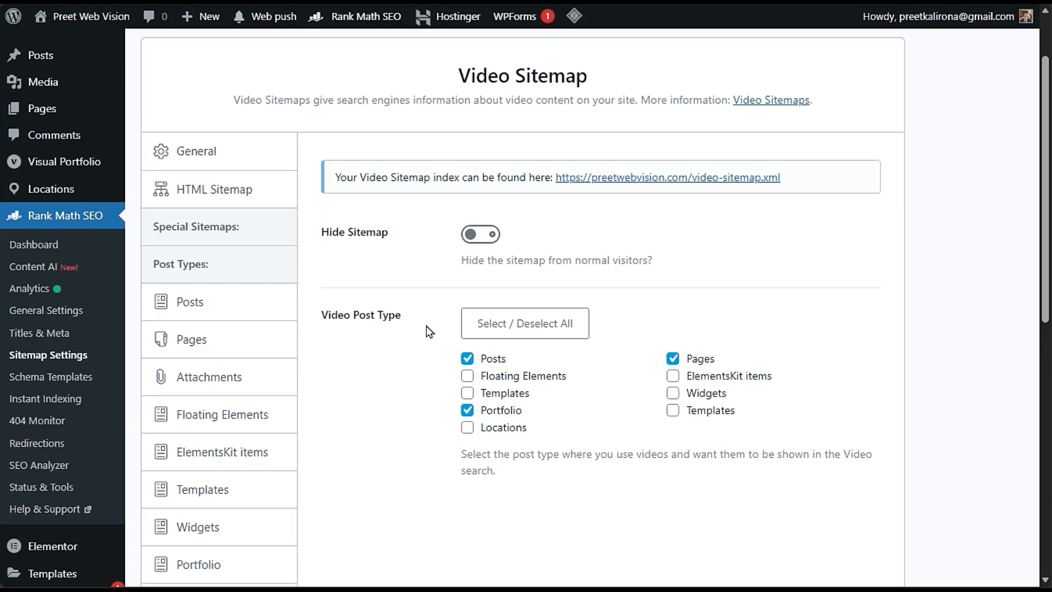
pyautogui.click(467, 358)
pyautogui.click(467, 358)
# - Look over the content of the "SEO can be the best solution for business" post in the Elementor editor
pyautogui.hotkey('ctrl', 'Tab')
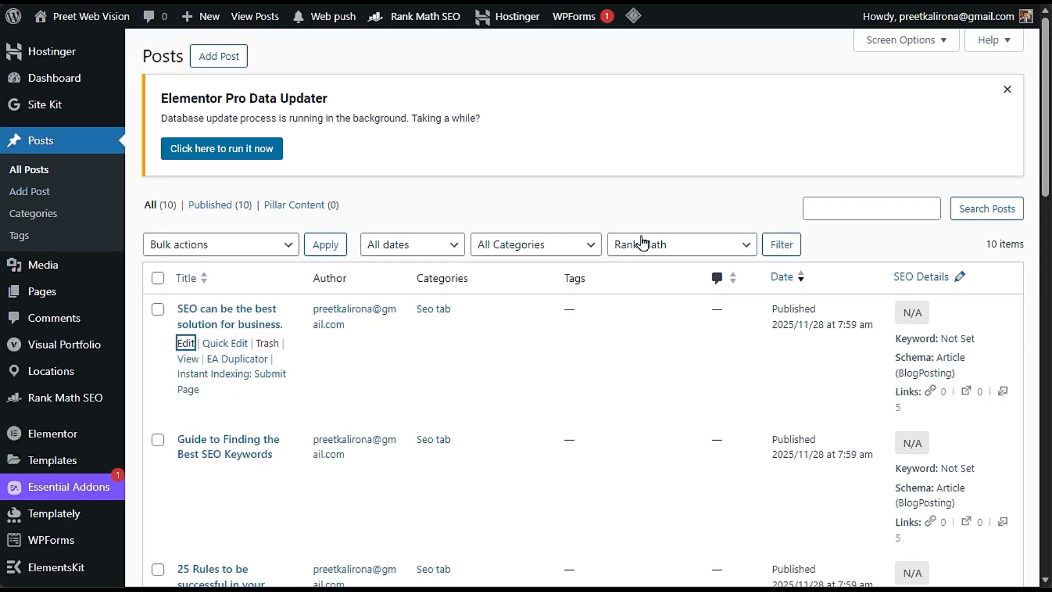
pyautogui.hotkey('ctrl', 'Tab')
pyautogui.scroll(-3, 679, 361)
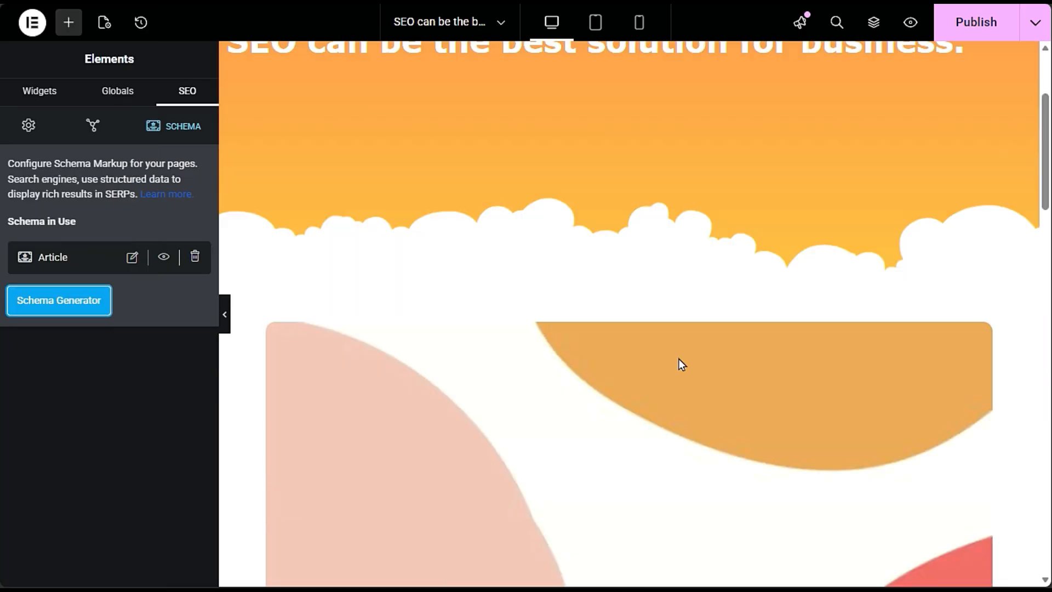
pyautogui.scroll(3, 685, 367)
pyautogui.scroll(-10, 394, 279)
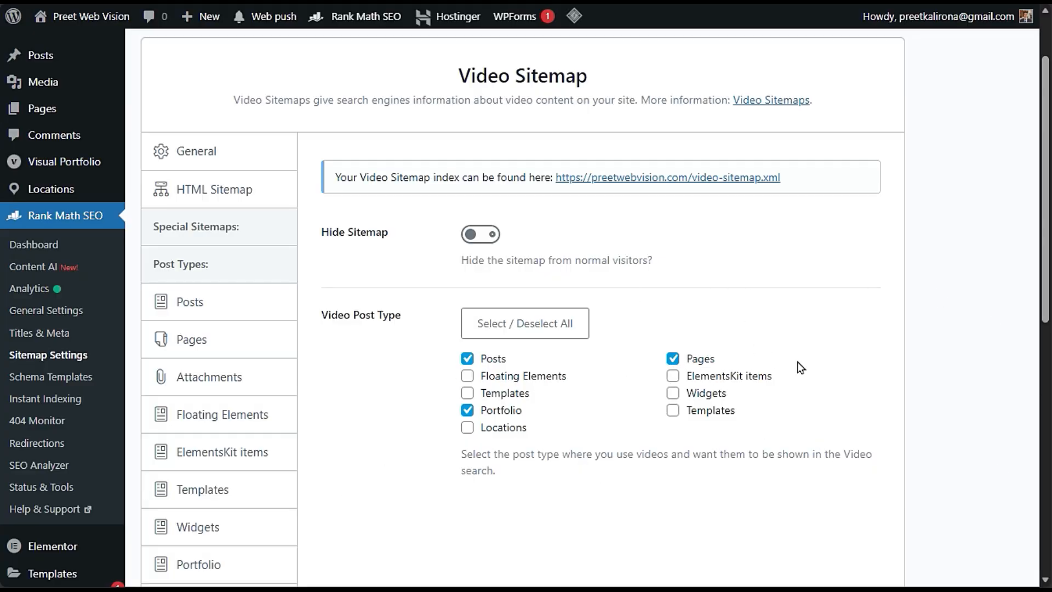
# - Save the sitemap settings from the Video Sitemap section
pyautogui.scroll(-8, 793, 364)
pyautogui.click(838, 441)
pyautogui.scroll(3, 611, 437)
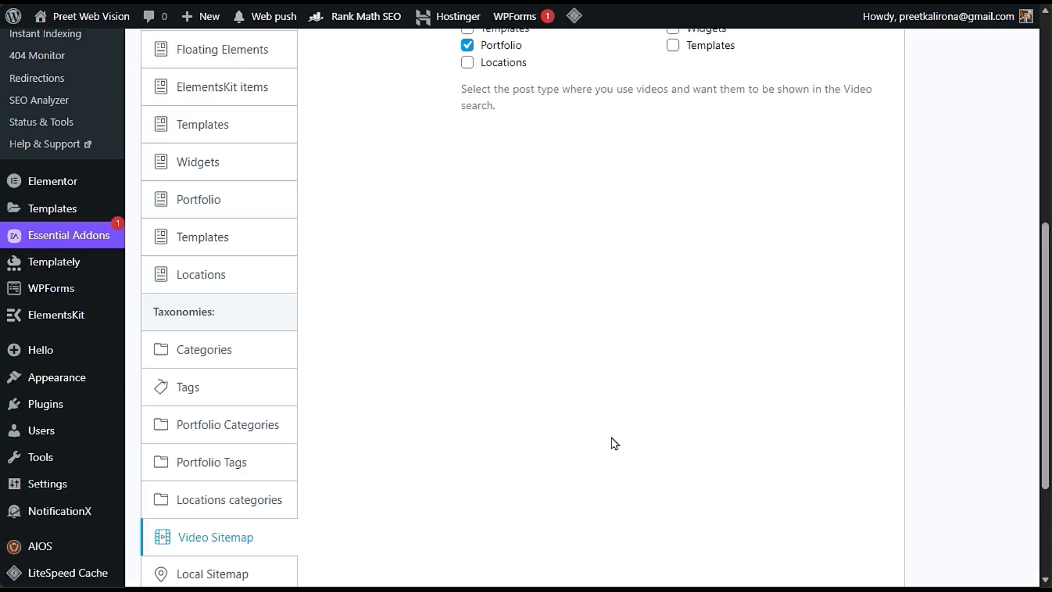
# - Revisit the sitemap settings of the Pages, Attachments, Floating Elements and ElementsKit Templates post types
pyautogui.scroll(5, 612, 437)
pyautogui.click(235, 340)
pyautogui.click(236, 377)
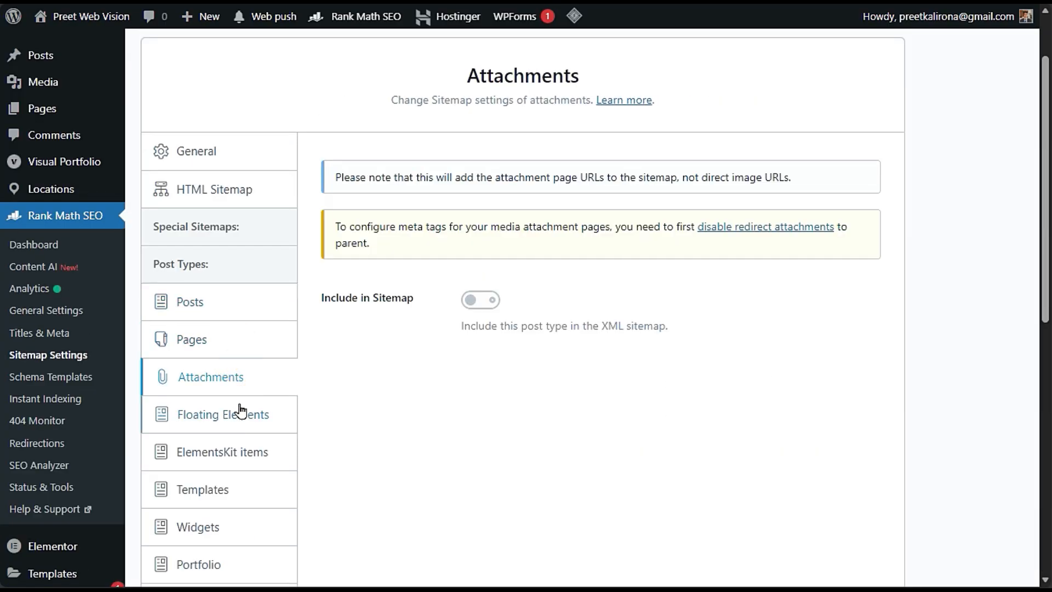
pyautogui.click(242, 414)
pyautogui.click(235, 489)
# - Check the Local Sitemap option that includes the locations KML file in the sitemap
pyautogui.scroll(-3, 230, 493)
pyautogui.scroll(-3, 230, 495)
pyautogui.click(236, 569)
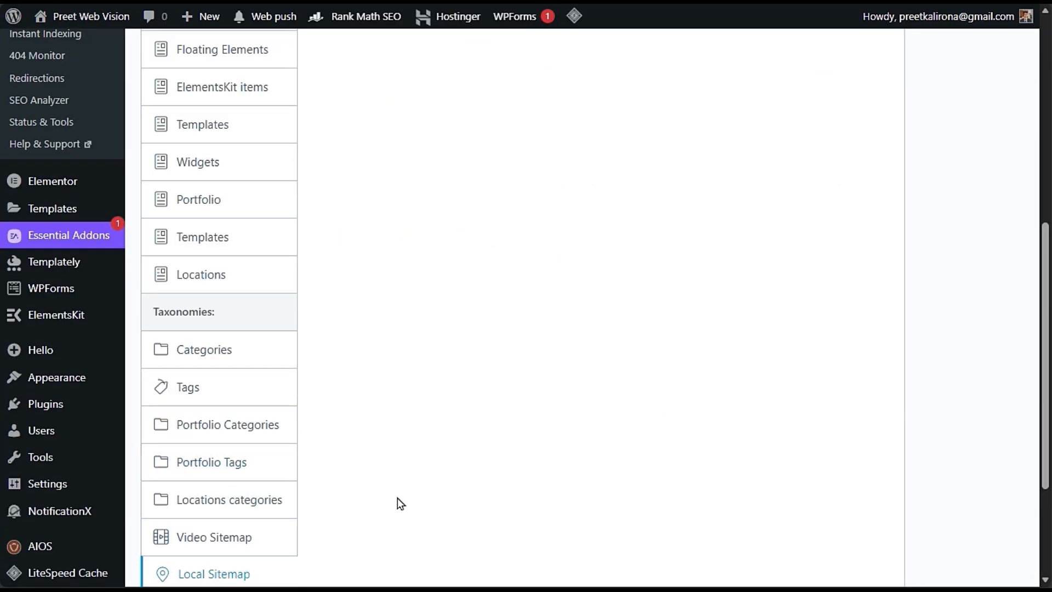
pyautogui.scroll(5, 397, 498)
pyautogui.scroll(-5, 397, 497)
pyautogui.scroll(-3, 299, 535)
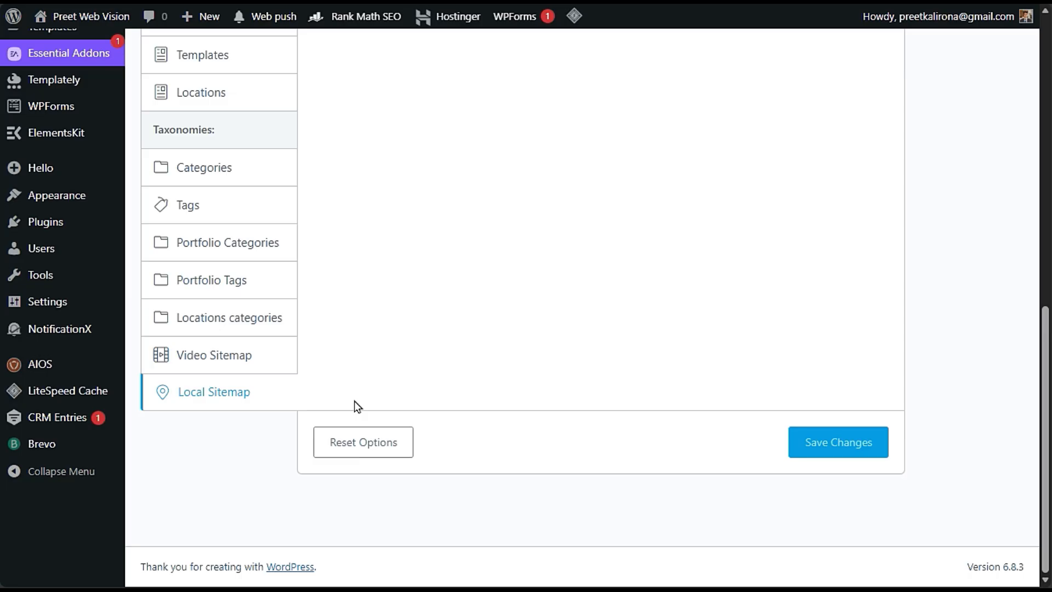
pyautogui.scroll(10, 355, 403)
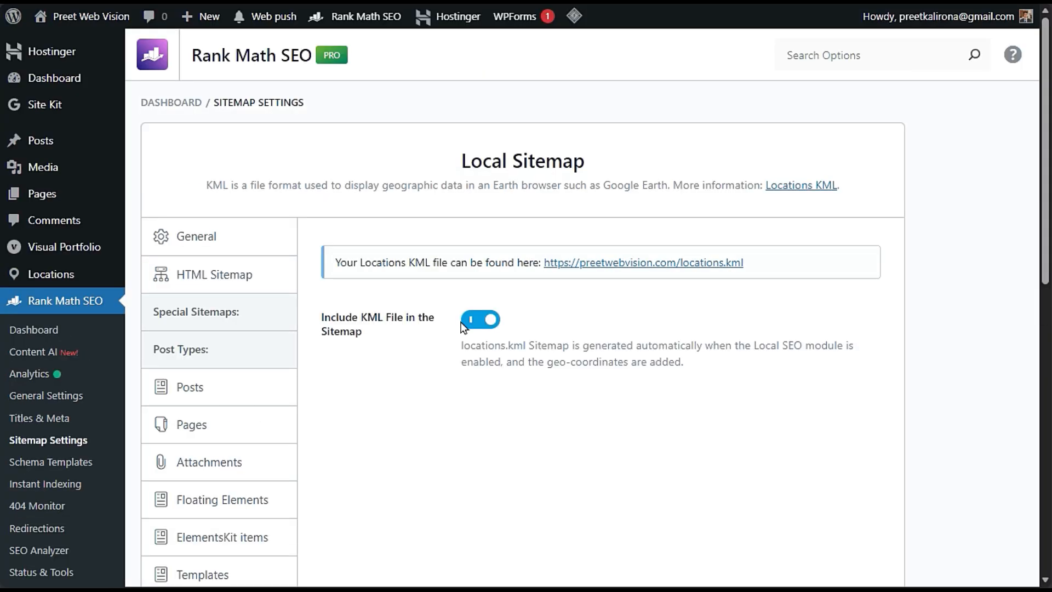
pyautogui.scroll(-3, 484, 323)
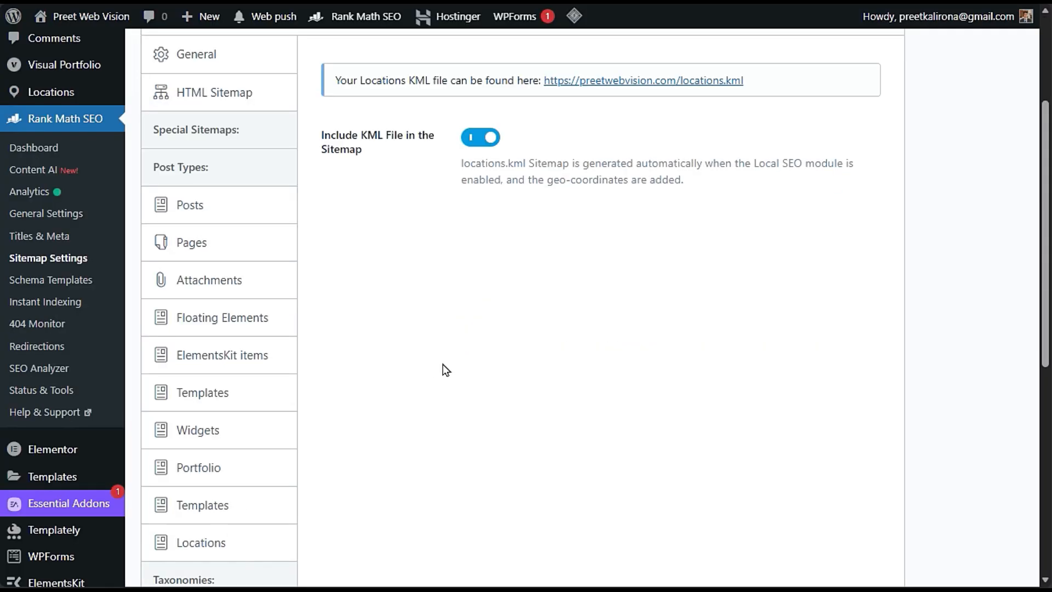
# - Open the generated XML sitemap of the Posts post type, post-sitemap.xml
pyautogui.scroll(2, 442, 367)
pyautogui.click(255, 300)
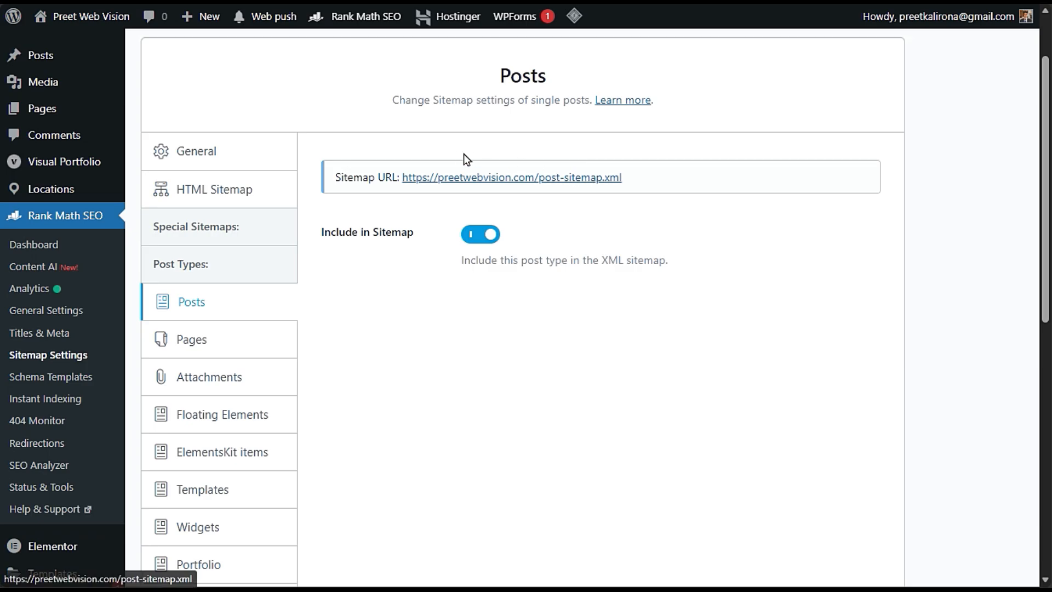
pyautogui.click(512, 178)
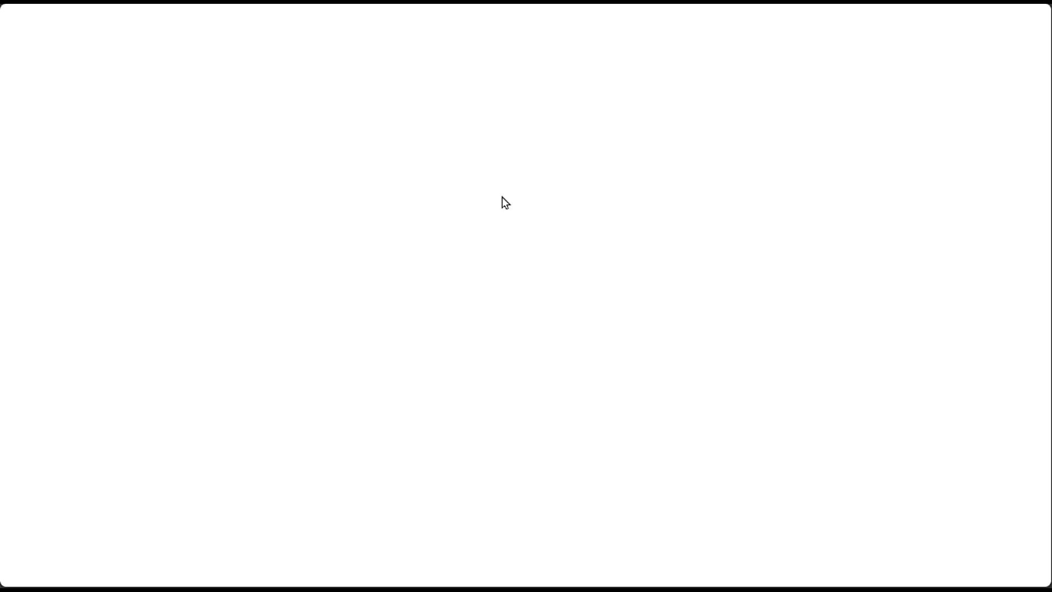
pyautogui.scroll(-1, 109, 241)
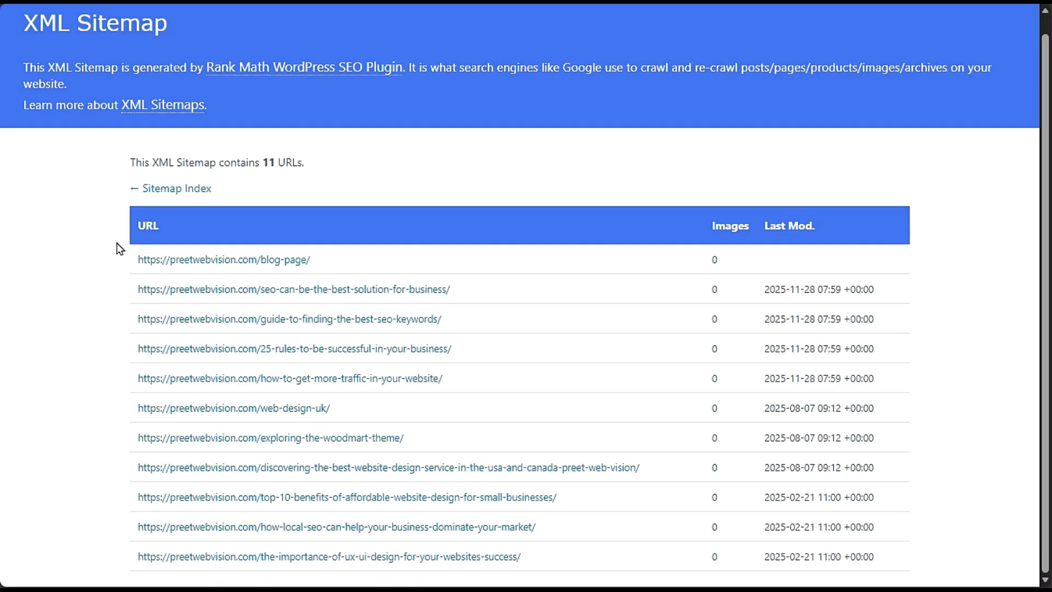
# - Examine the post URLs listed in the XML sitemap and the stated URL count by highlighting them
pyautogui.moveTo(117, 242); pyautogui.dragTo(446, 556)
pyautogui.click(405, 572)
pyautogui.click(428, 578)
pyautogui.click(101, 346)
pyautogui.moveTo(129, 258); pyautogui.dragTo(501, 556)
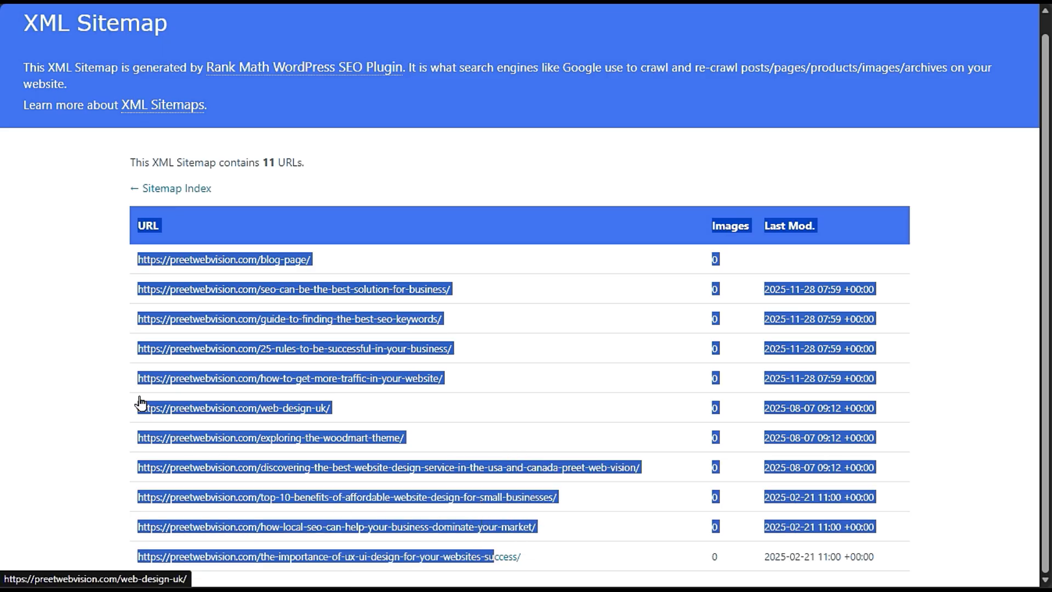
pyautogui.click(79, 382)
pyautogui.moveTo(179, 162); pyautogui.dragTo(331, 166)
pyautogui.click(331, 166)
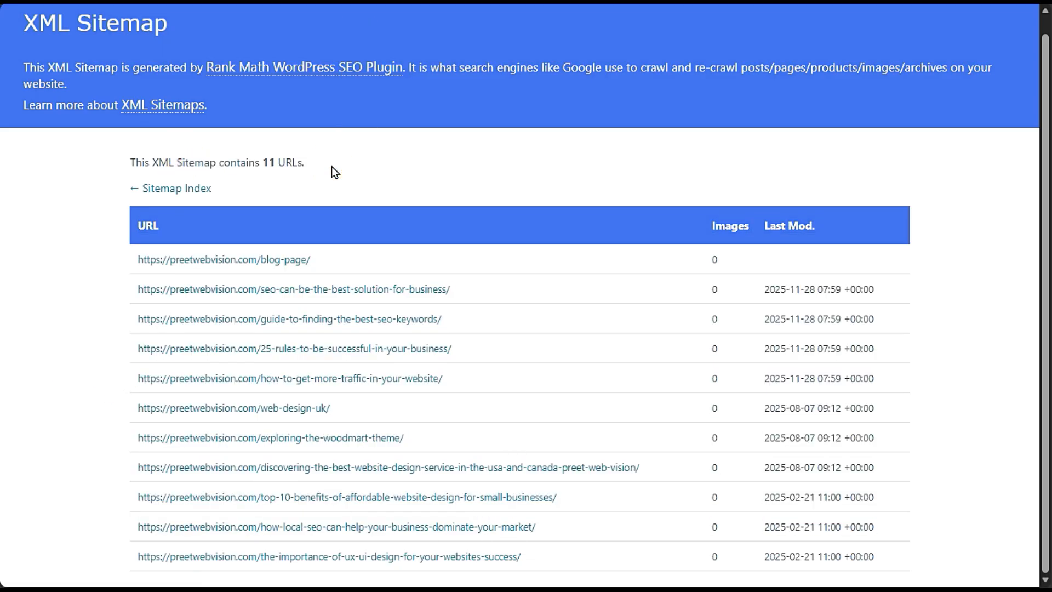
# - Leave the post XML sitemap and open Rank Math's Schema Templates list in the WordPress admin
pyautogui.doubleClick(277, 165)
pyautogui.click(230, 169)
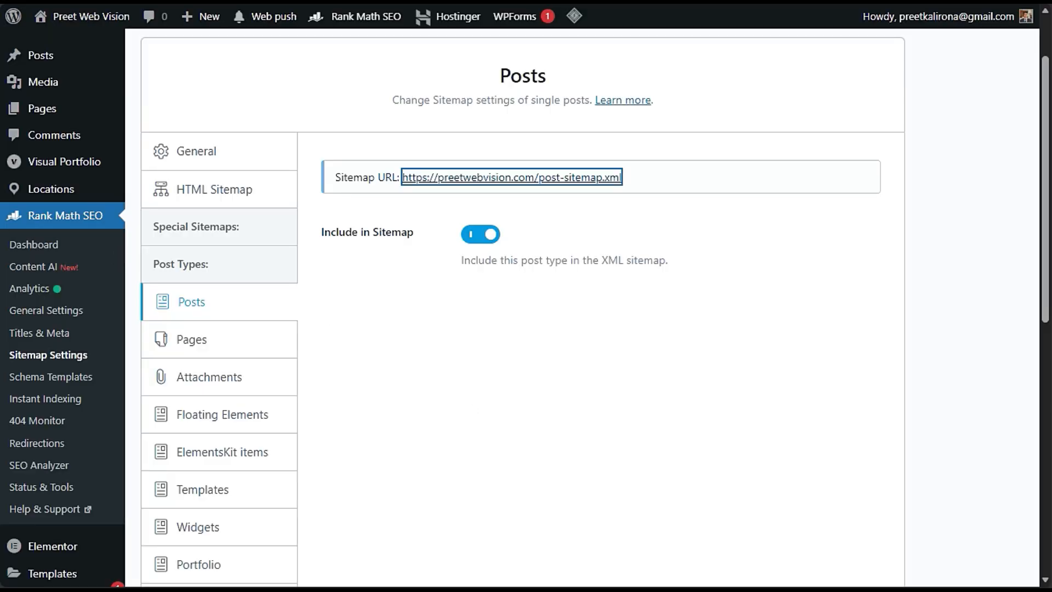
pyautogui.scroll(-3, 389, 294)
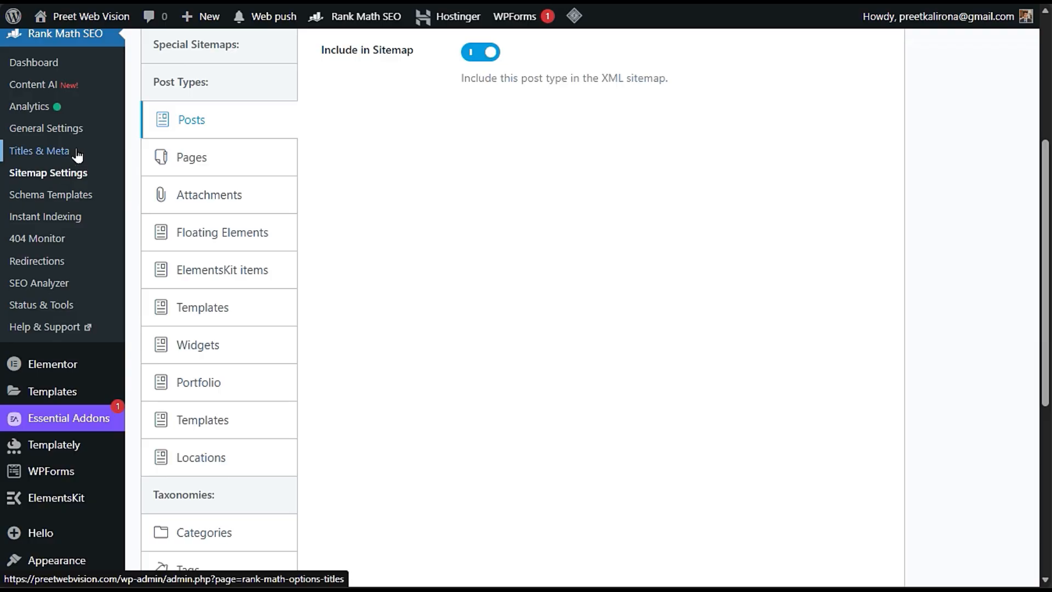
pyautogui.click(66, 203)
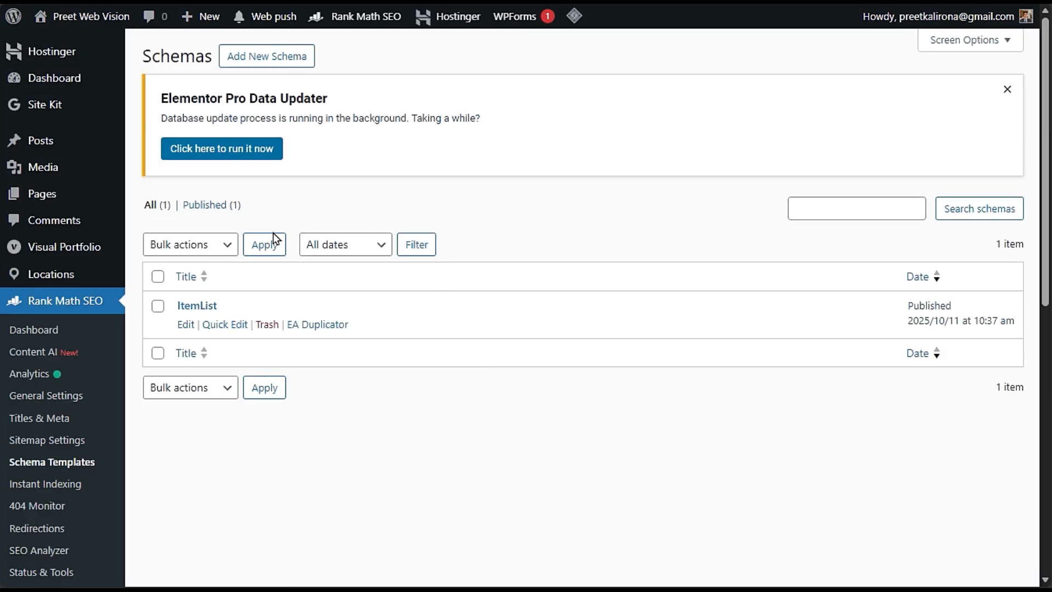
# - Switch to the browser tab where the post "SEO can be the best solution for business" is open in the Elementor editor
pyautogui.click(2, 161)
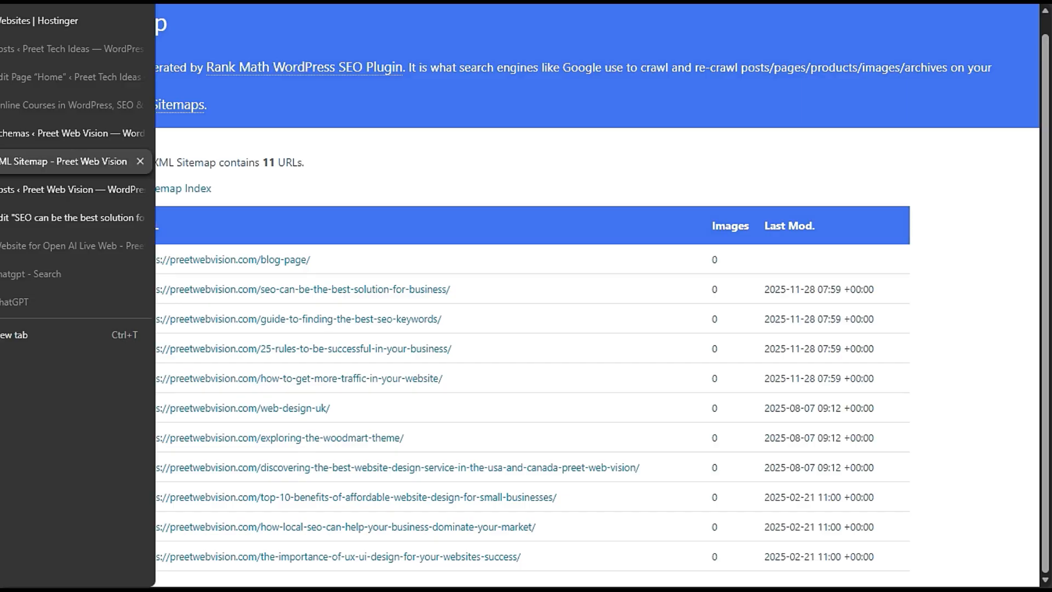
pyautogui.hotkey('ctrl', 'Tab')
pyautogui.click(2, 218)
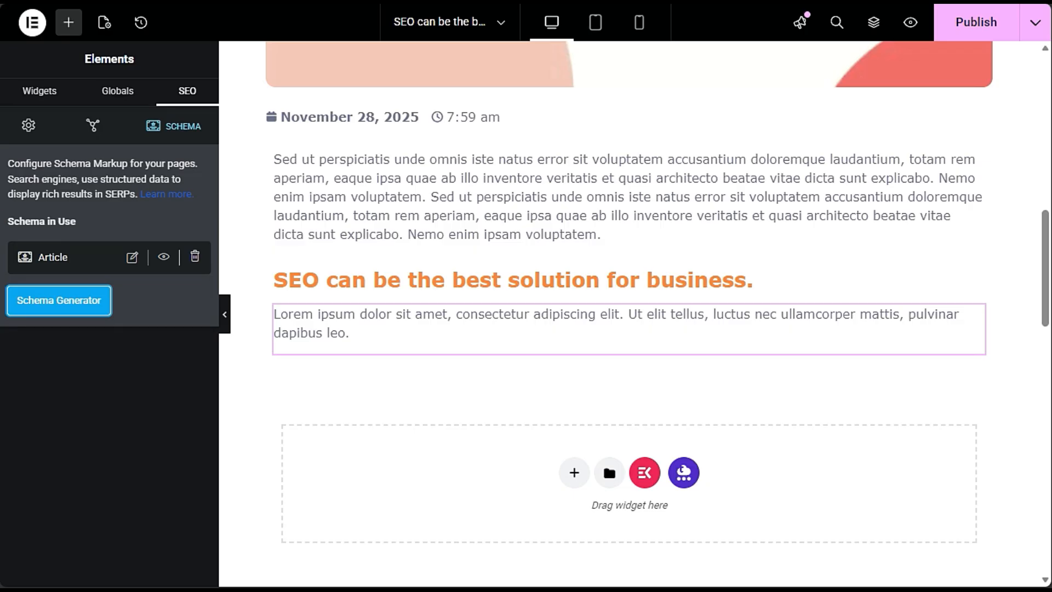
pyautogui.click(3, 134)
pyautogui.click(2, 218)
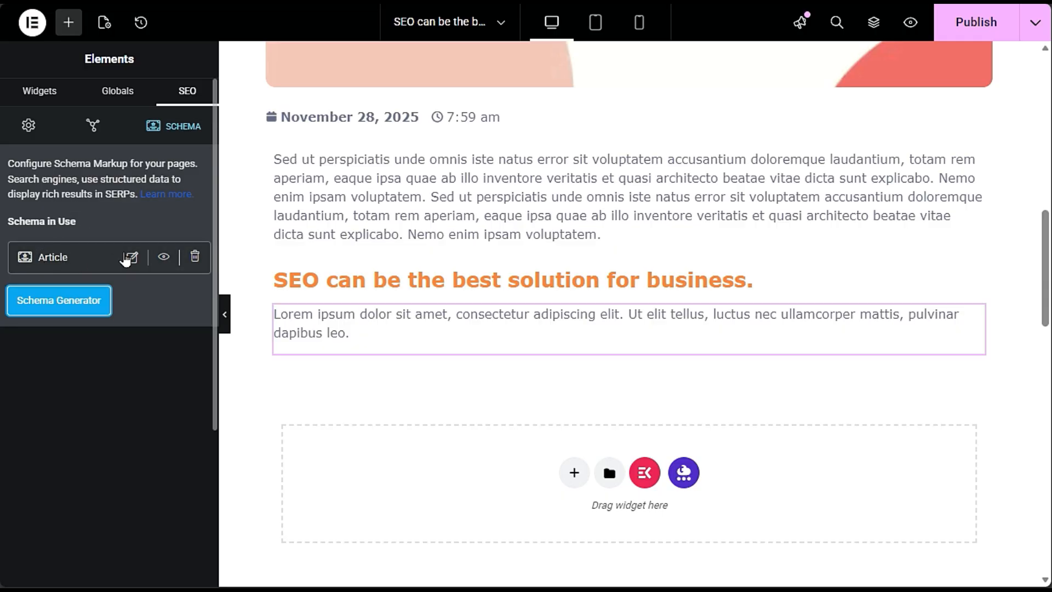
# - Browse the post's Schema Generator, checking the import options, the saved templates and the Schema Catalog
pyautogui.click(94, 304)
pyautogui.click(442, 97)
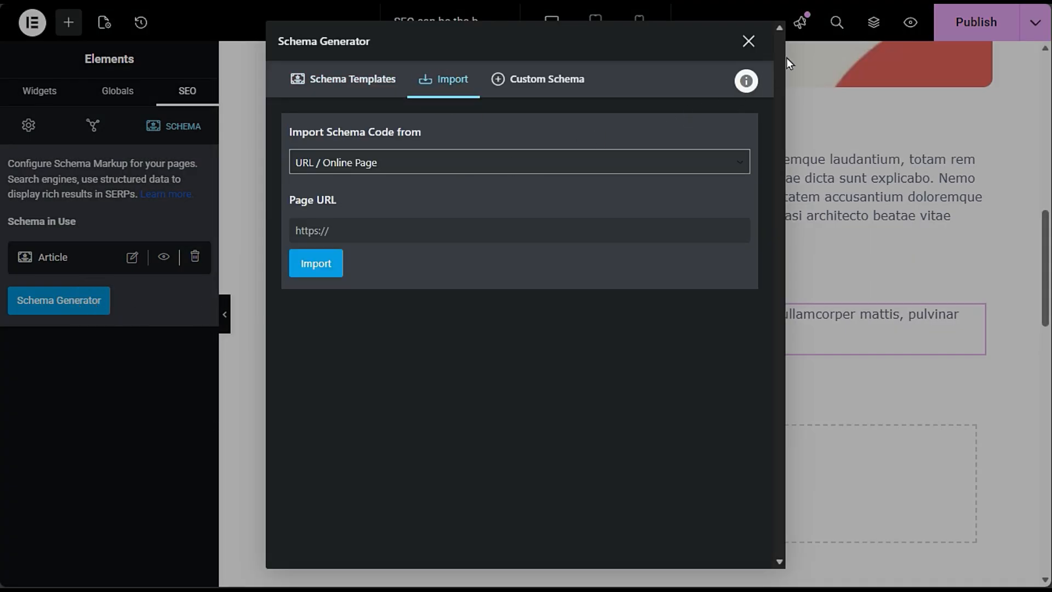
pyautogui.click(749, 42)
pyautogui.click(87, 300)
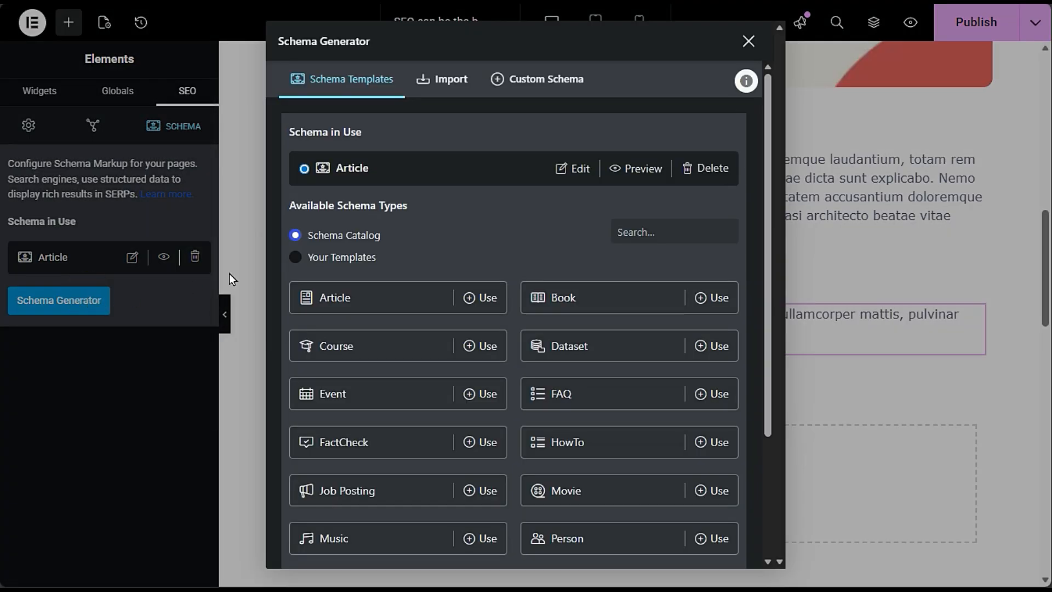
pyautogui.click(749, 41)
pyautogui.click(77, 301)
pyautogui.click(295, 257)
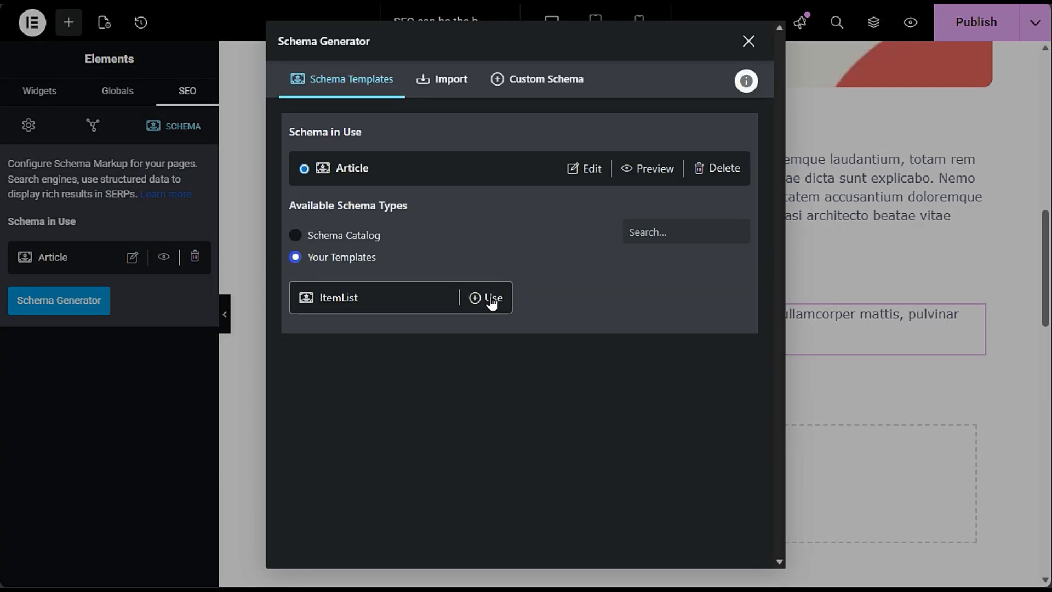
pyautogui.click(294, 234)
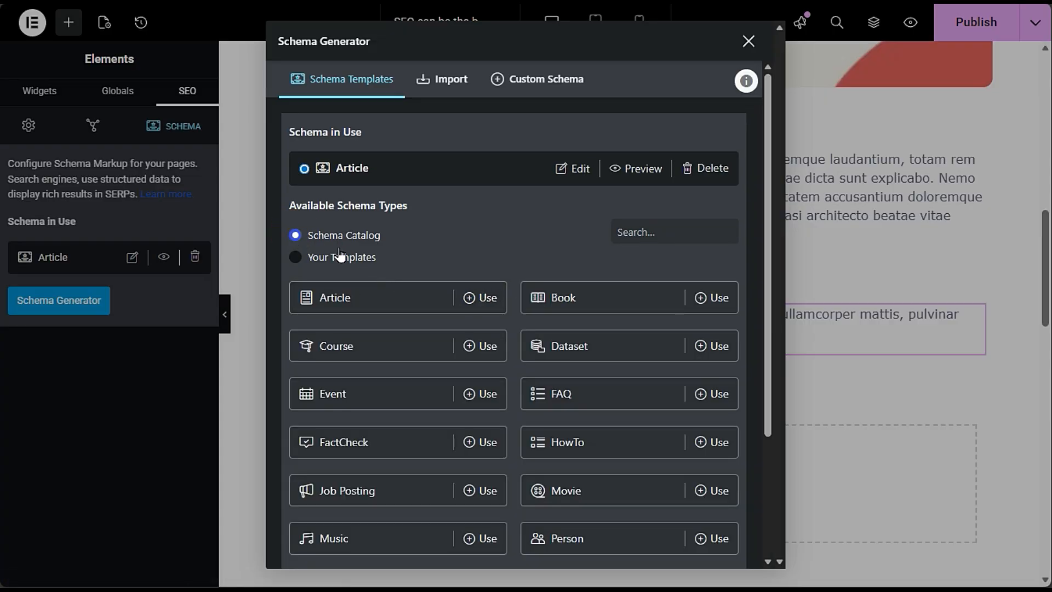
# - Examine the Article schema's fields and its saving options in the Schema Builder, and close it without saving
pyautogui.click(480, 297)
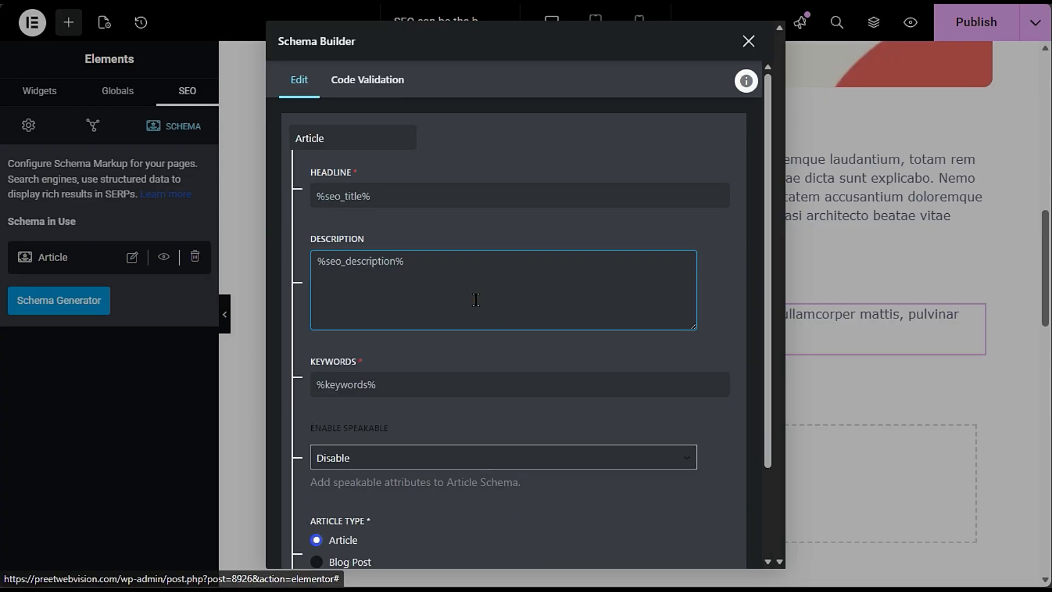
pyautogui.scroll(-2, 541, 407)
pyautogui.scroll(2, 577, 296)
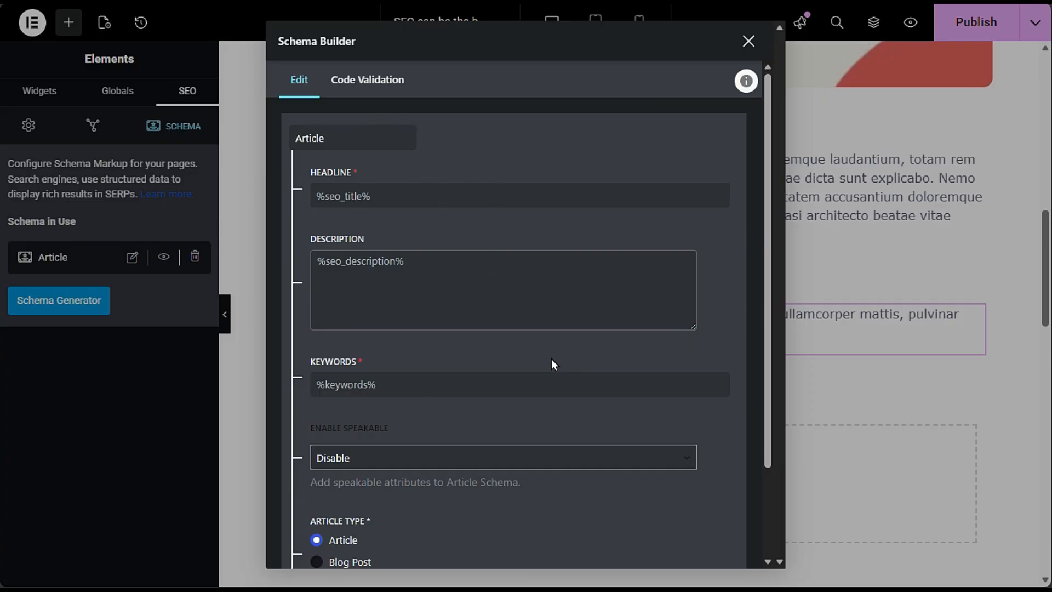
pyautogui.scroll(-2, 551, 358)
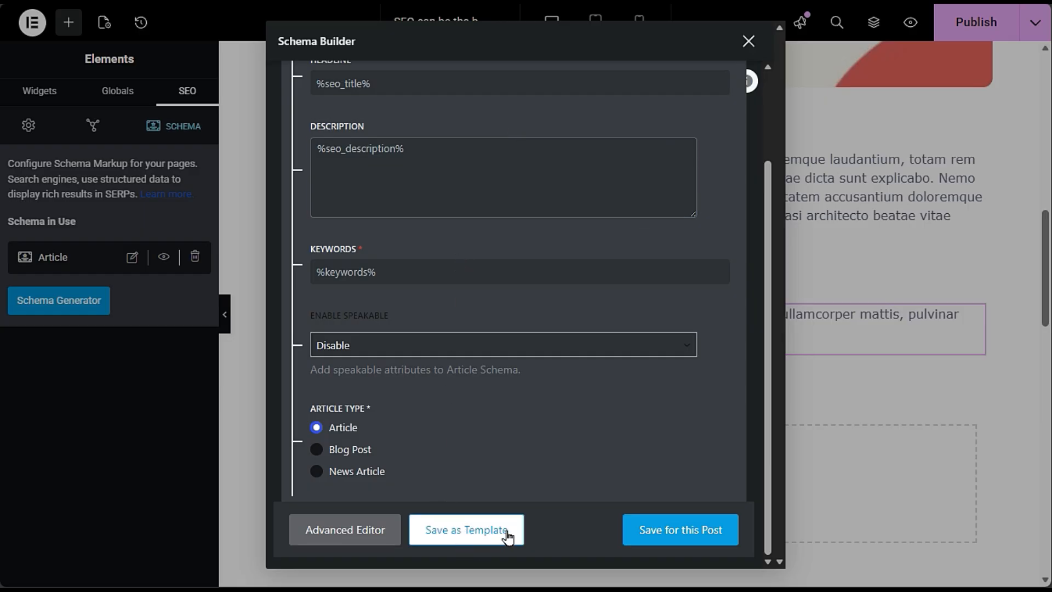
pyautogui.click(748, 42)
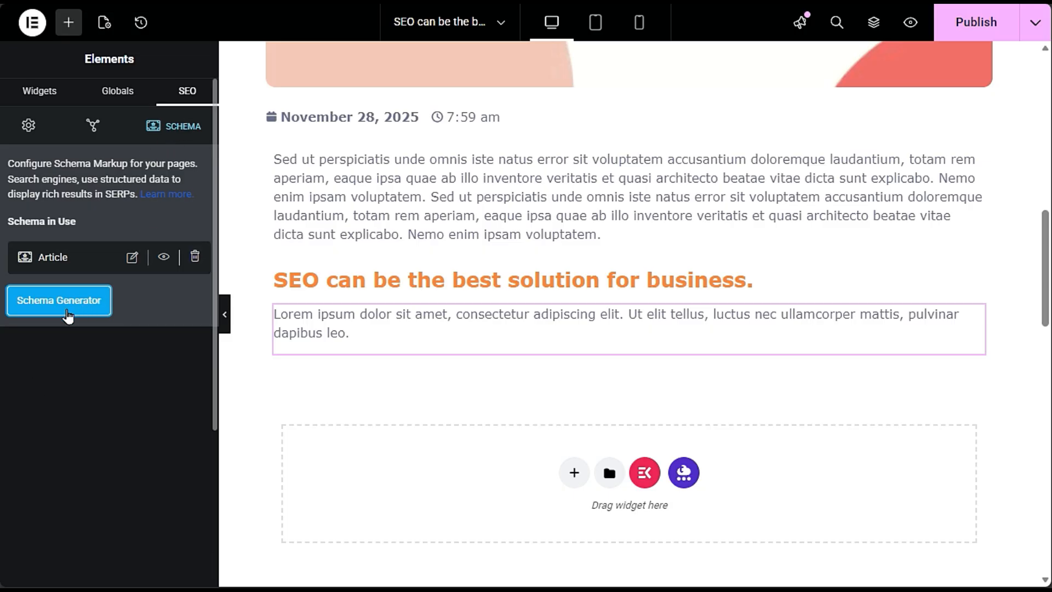
# - Examine the saved ItemList schema template in the Schema Builder, highlighting its name property, and close it without saving
pyautogui.click(67, 310)
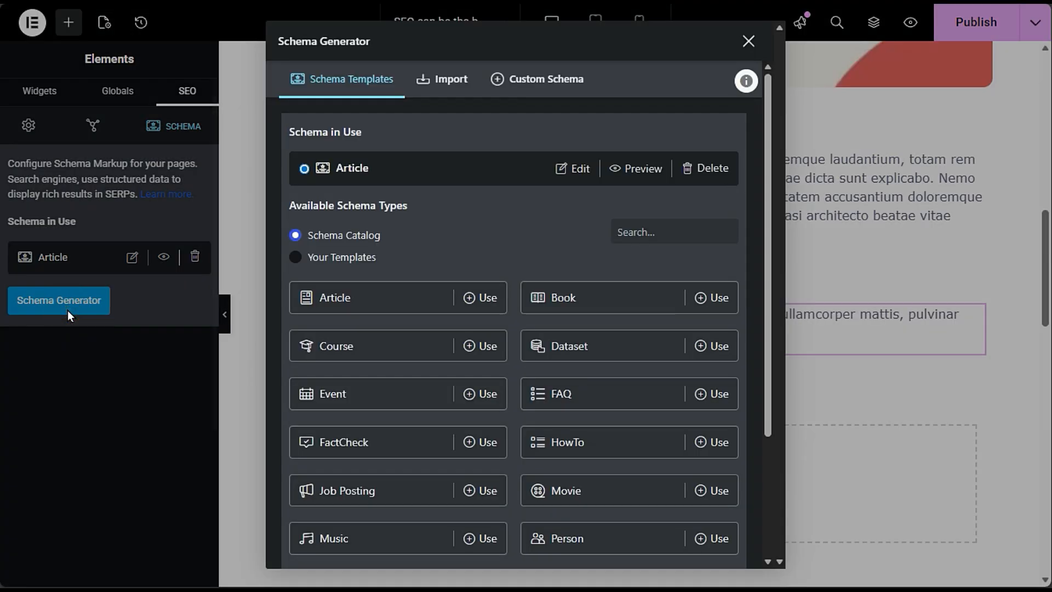
pyautogui.click(296, 259)
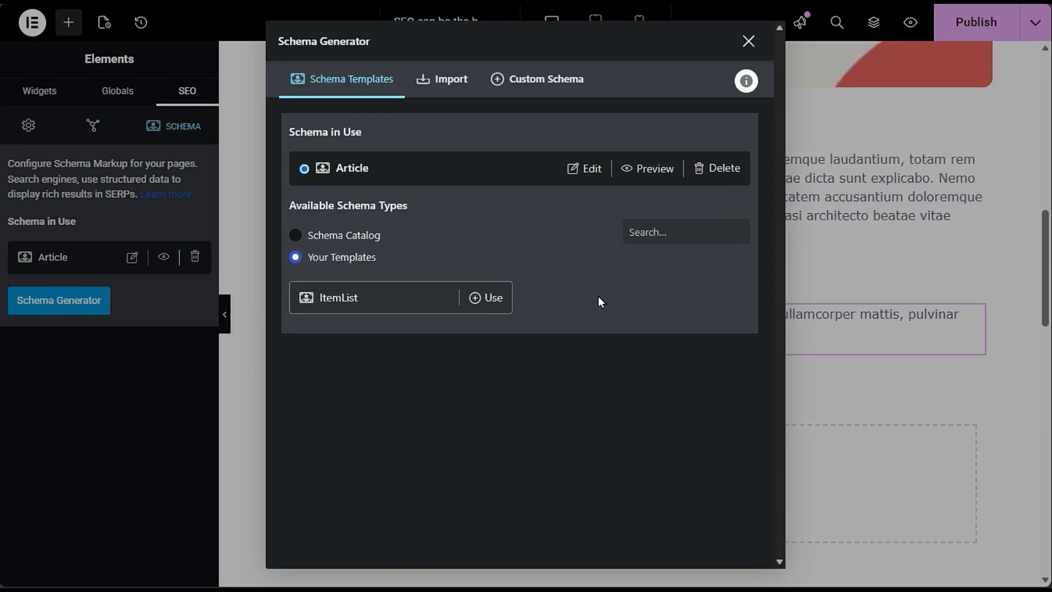
pyautogui.click(489, 299)
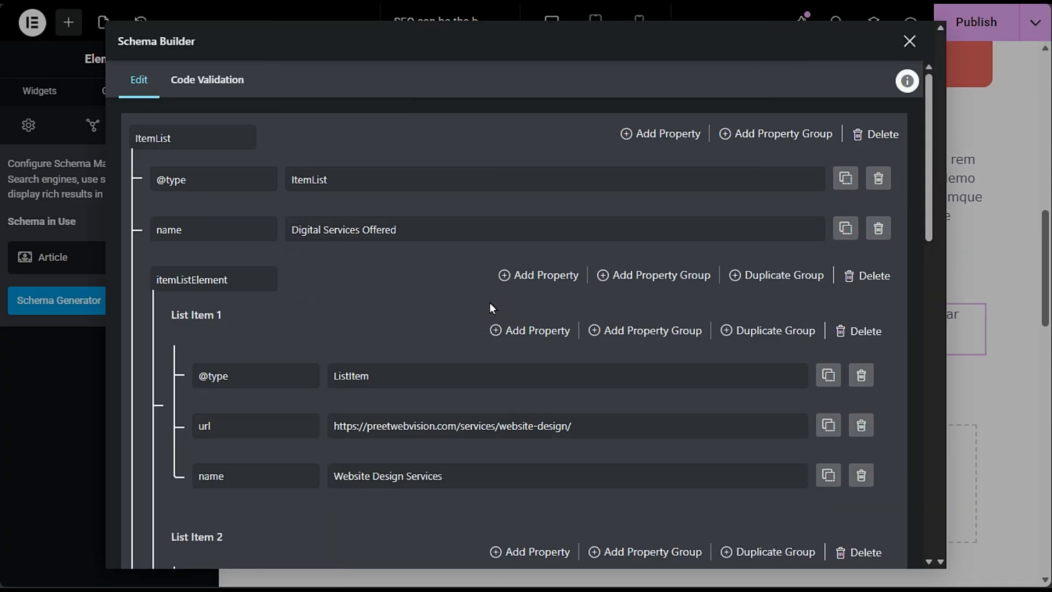
pyautogui.moveTo(431, 225); pyautogui.dragTo(225, 228)
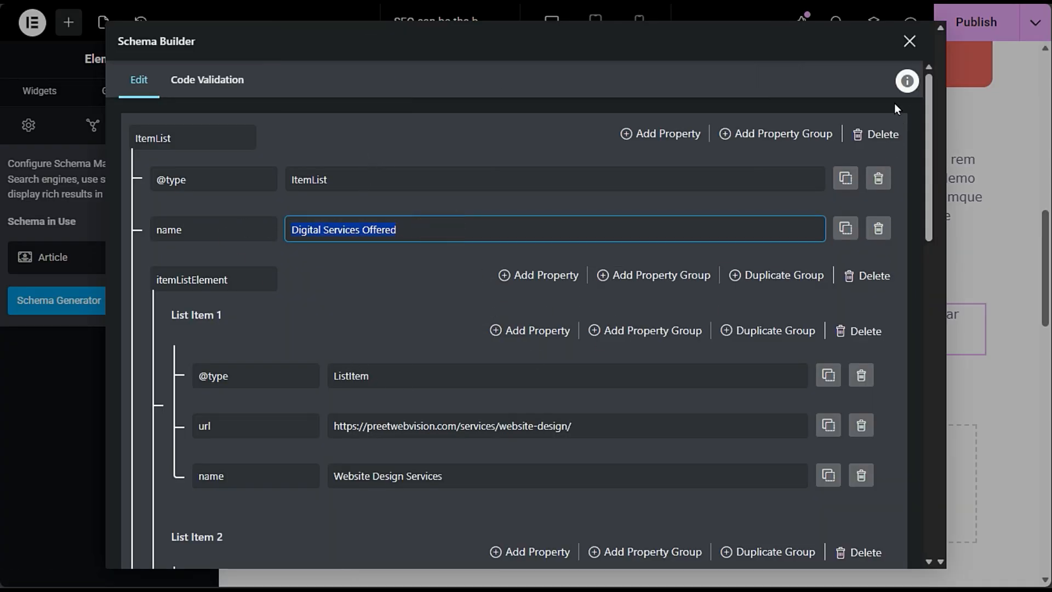
pyautogui.click(910, 41)
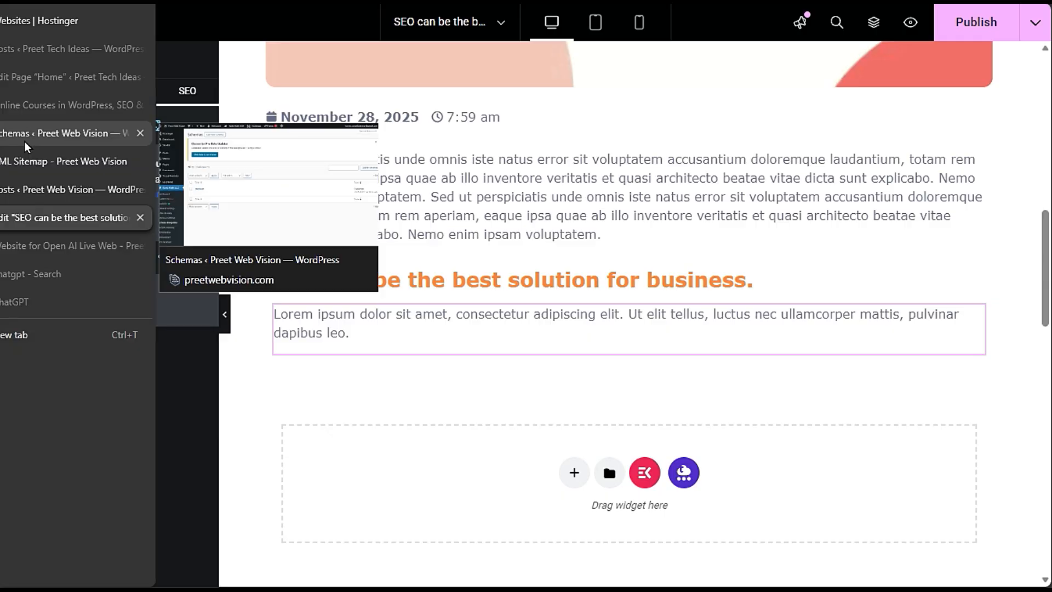
# - Return to the browser tab with the Schemas list and open Rank Math's Instant Indexing settings
pyautogui.click(24, 142)
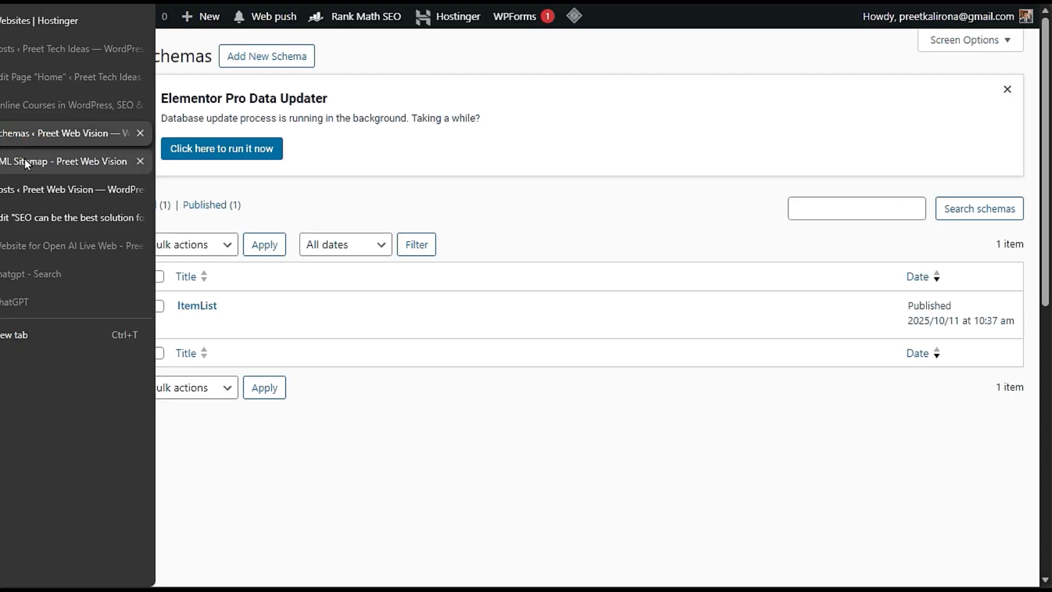
pyautogui.moveTo(25, 159)
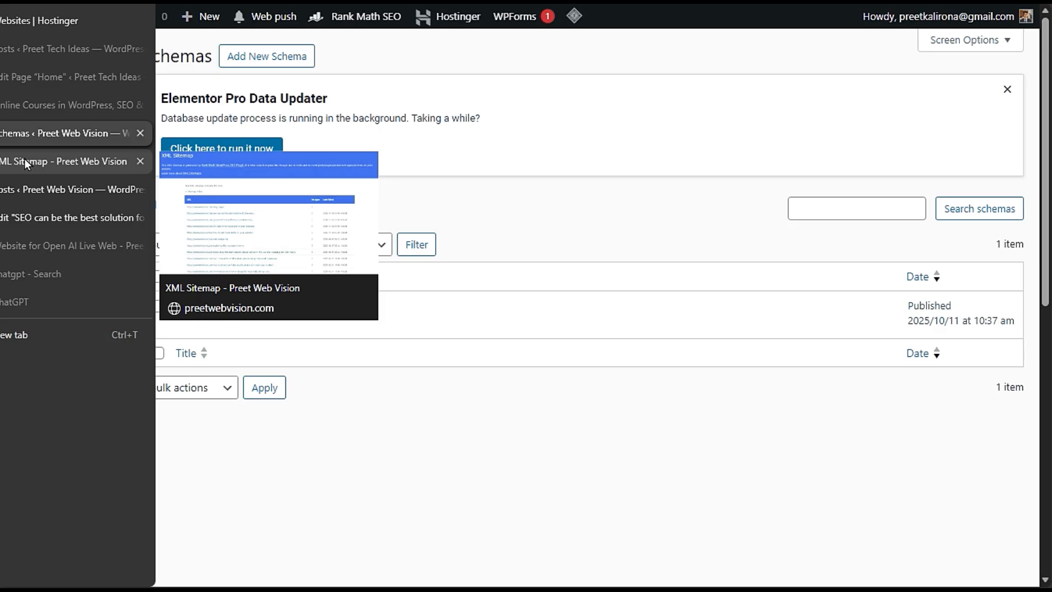
pyautogui.click(22, 157)
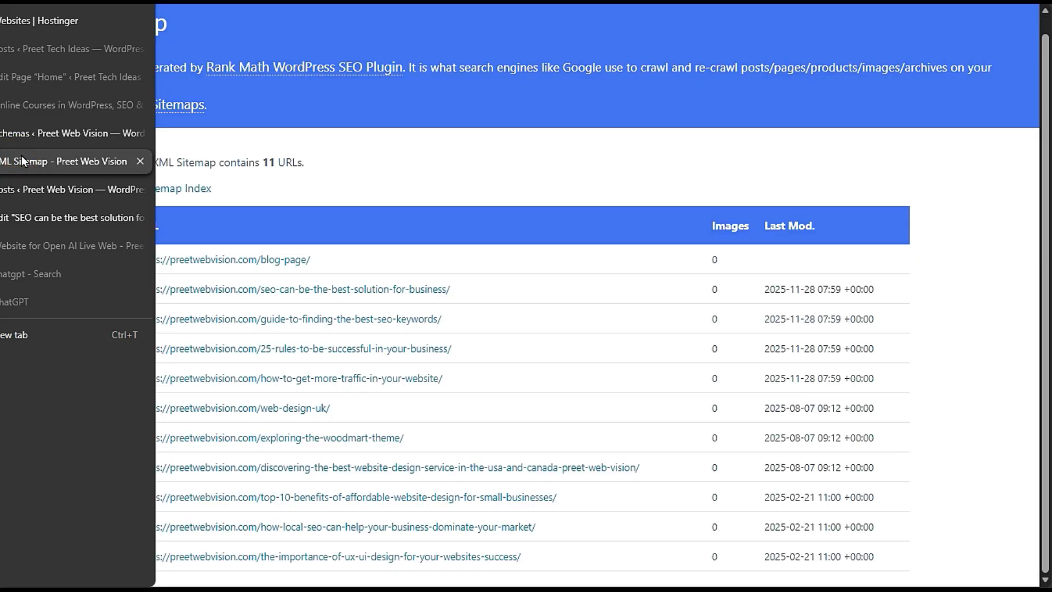
pyautogui.moveTo(38, 118)
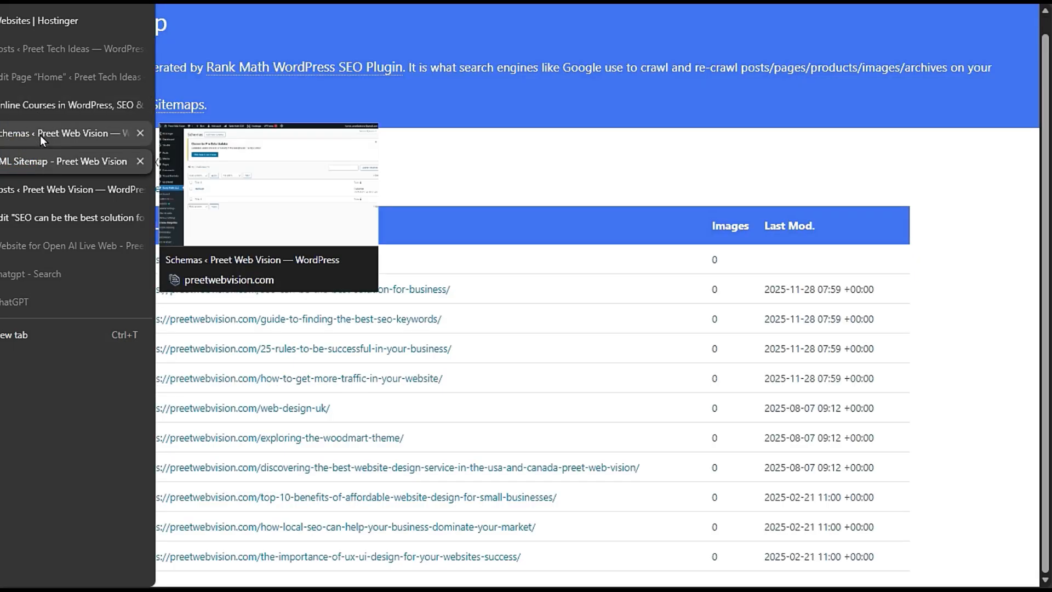
pyautogui.click(41, 134)
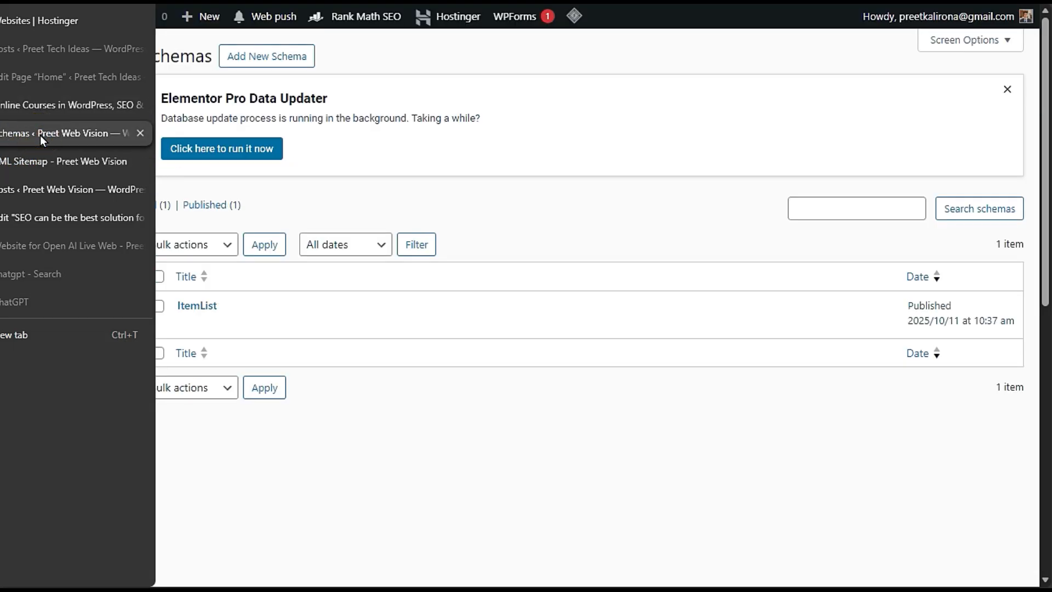
pyautogui.click(31, 166)
pyautogui.click(43, 201)
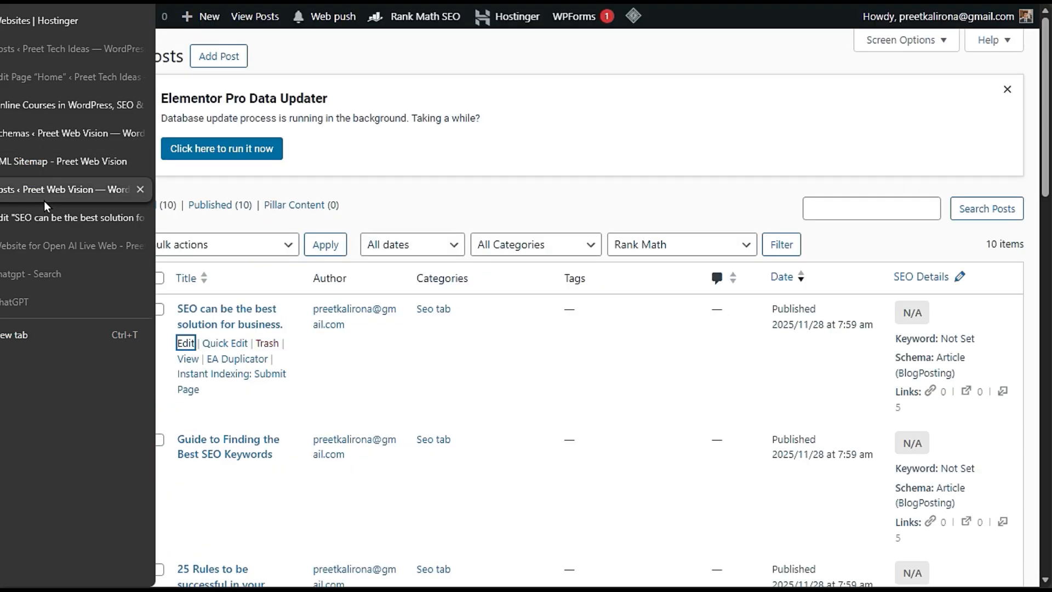
pyautogui.click(40, 109)
pyautogui.click(42, 158)
pyautogui.click(42, 137)
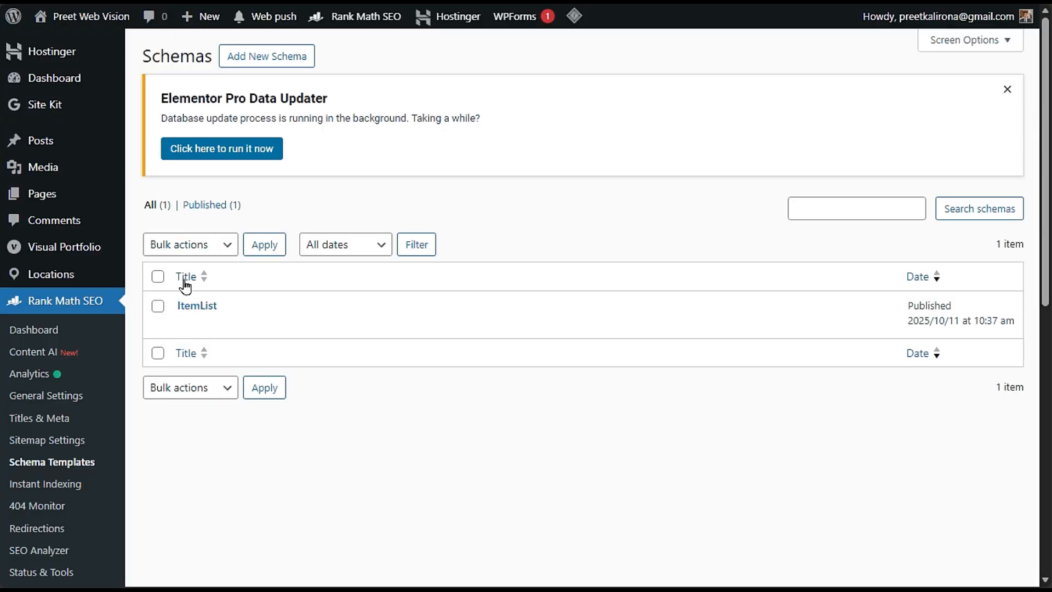
pyautogui.scroll(-3, 183, 285)
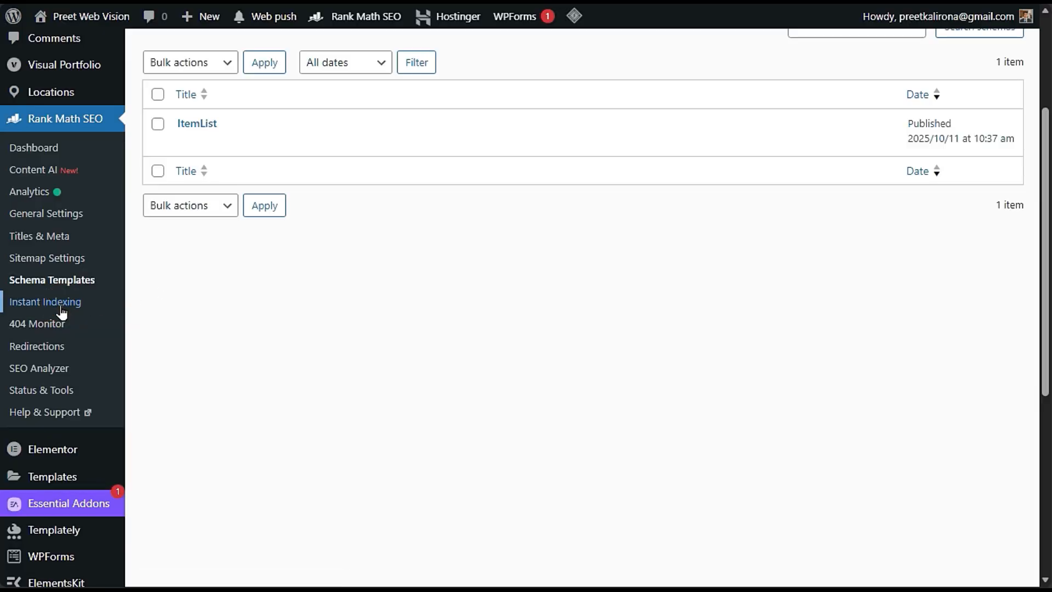
pyautogui.click(61, 306)
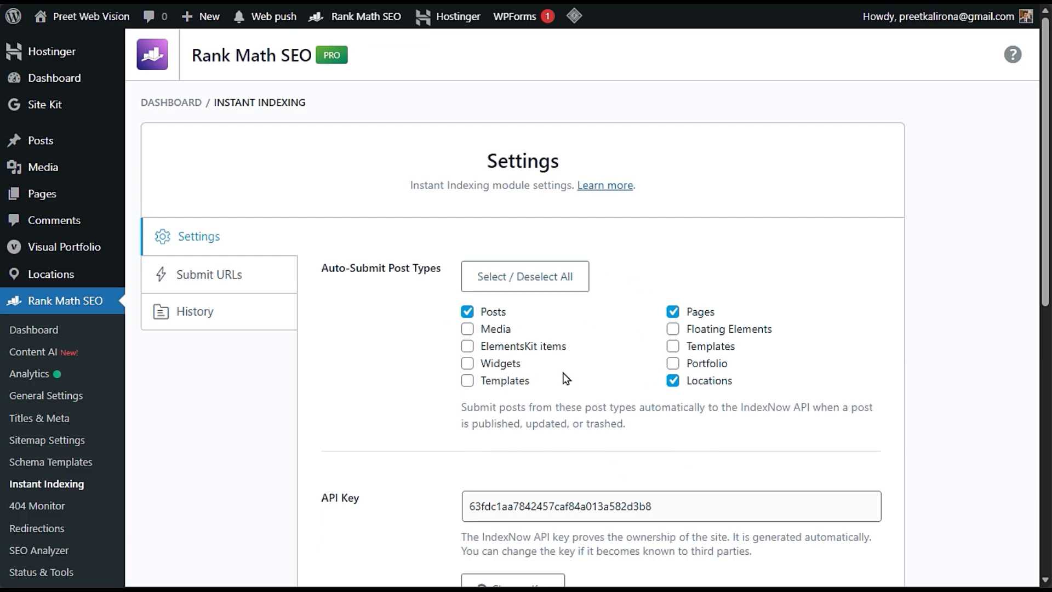
# - Review the IndexNow API key in the Instant Indexing settings and generate a new key
pyautogui.scroll(-3, 439, 379)
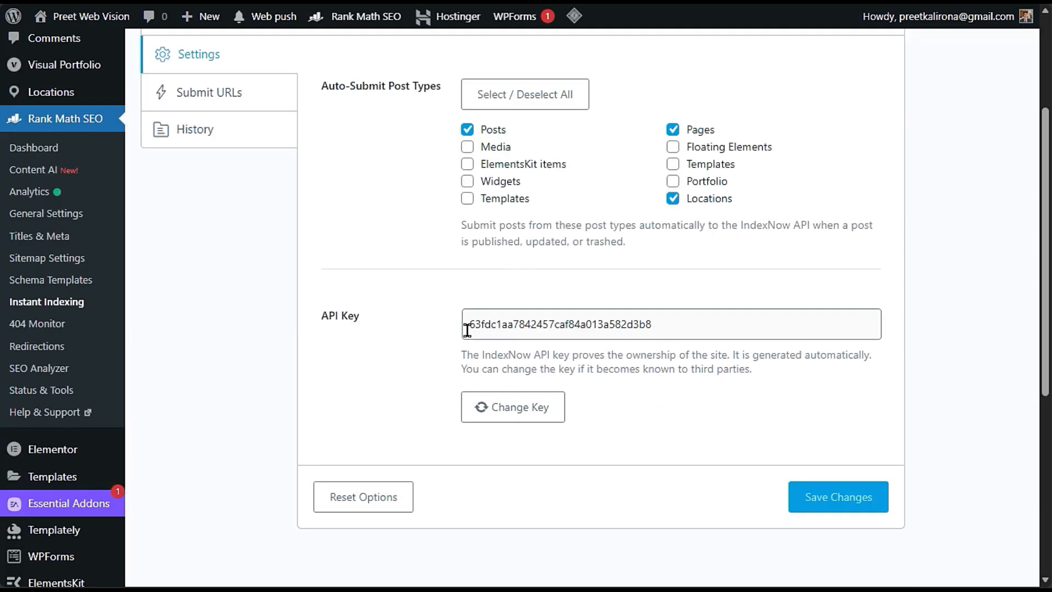
pyautogui.moveTo(666, 323); pyautogui.dragTo(382, 380)
pyautogui.click(383, 380)
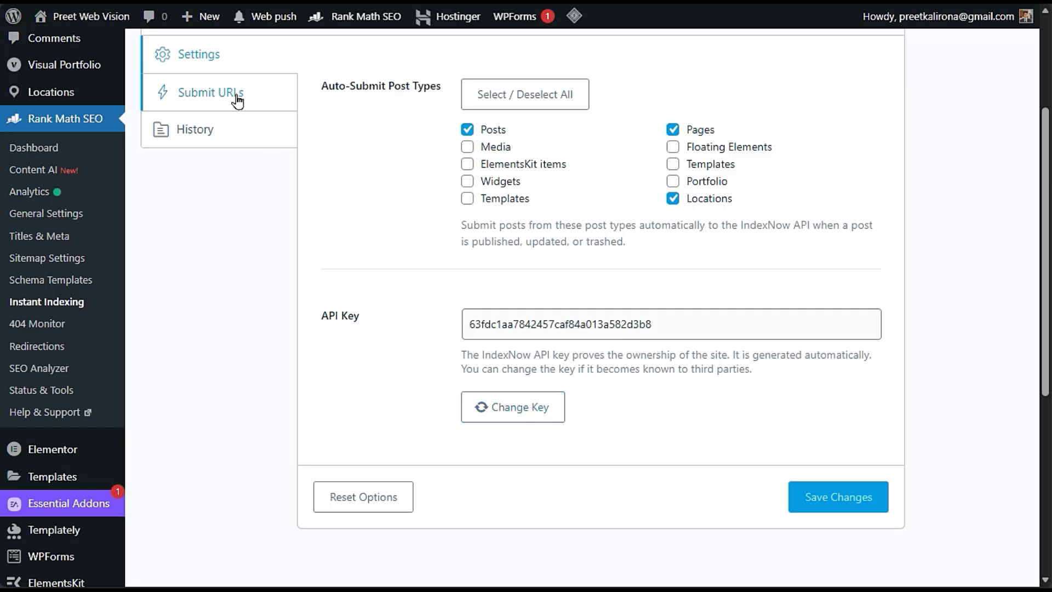
pyautogui.click(488, 409)
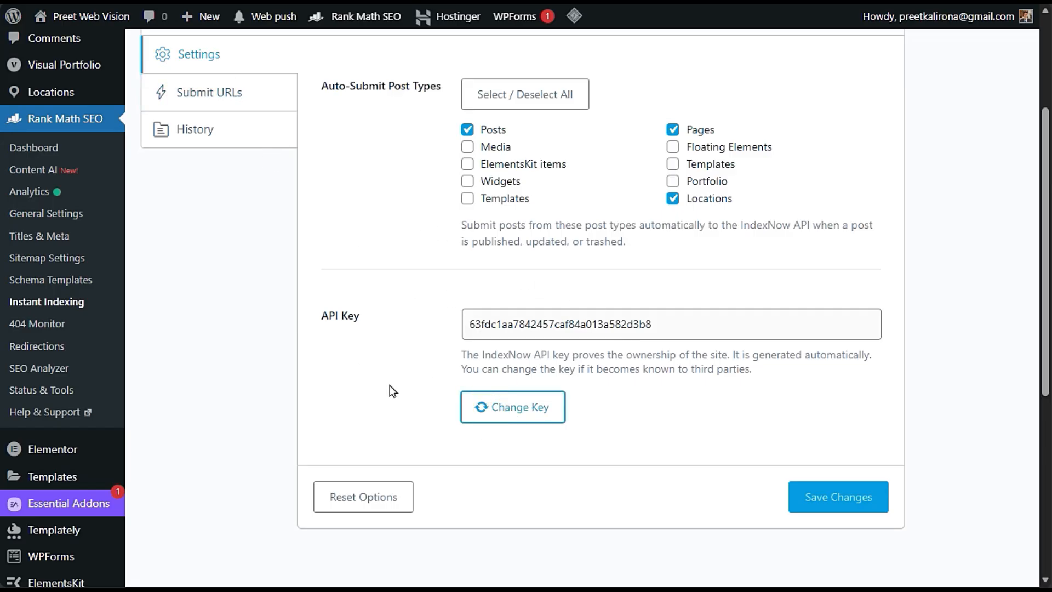
pyautogui.scroll(3, 373, 412)
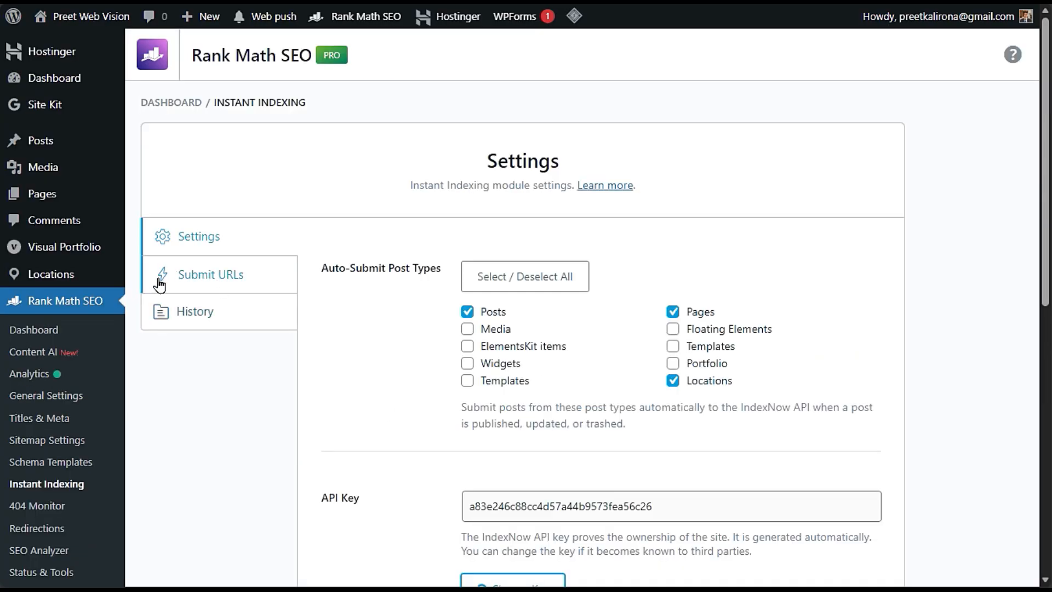
# - View Instant Indexing's URL submission form and its submission history, and return to the module's settings
pyautogui.click(239, 285)
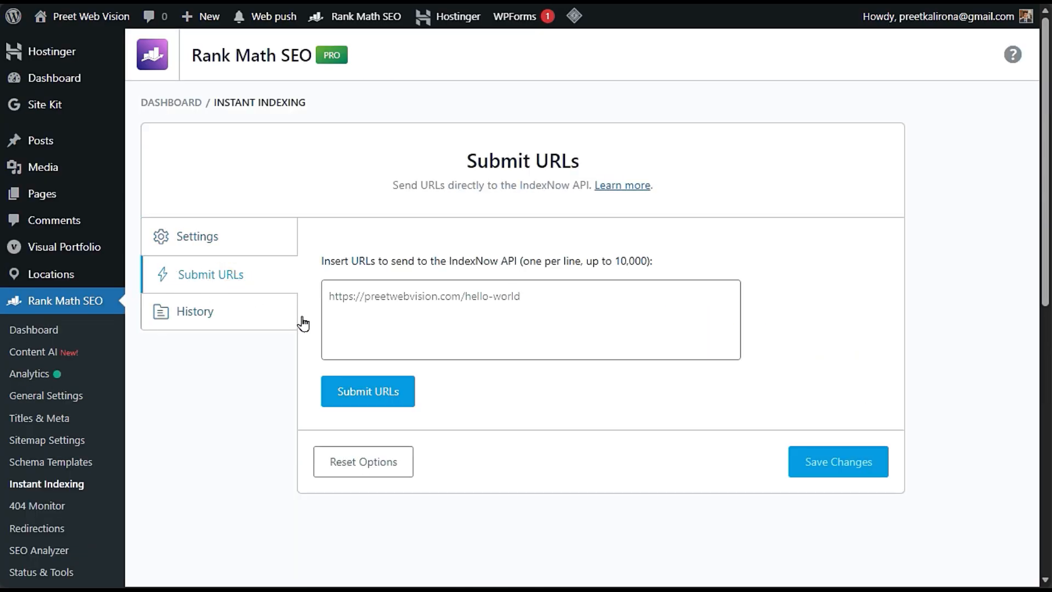
pyautogui.click(633, 296)
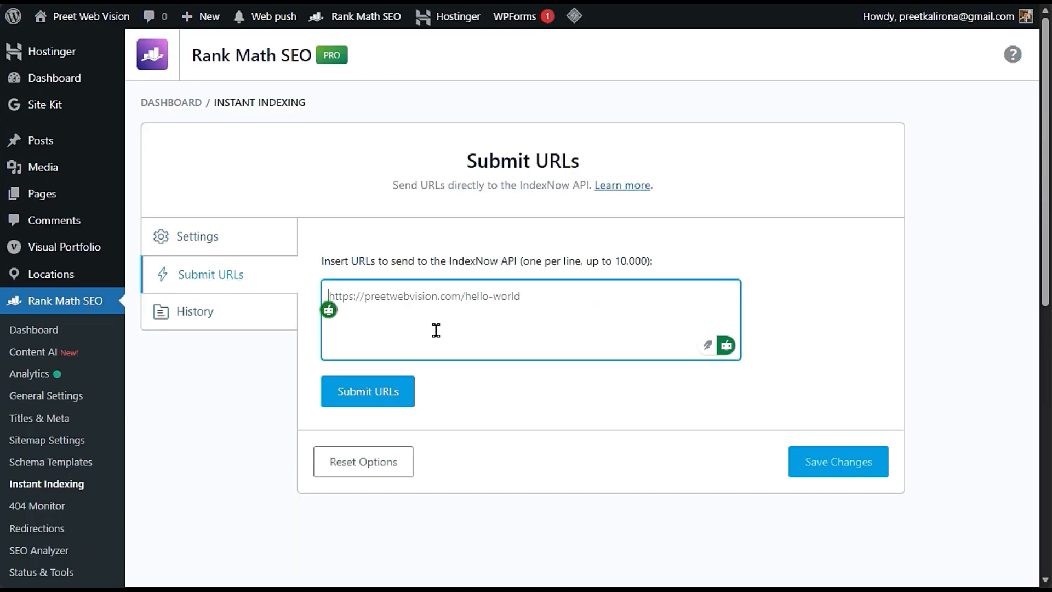
pyautogui.click(519, 299)
pyautogui.click(272, 304)
pyautogui.click(265, 235)
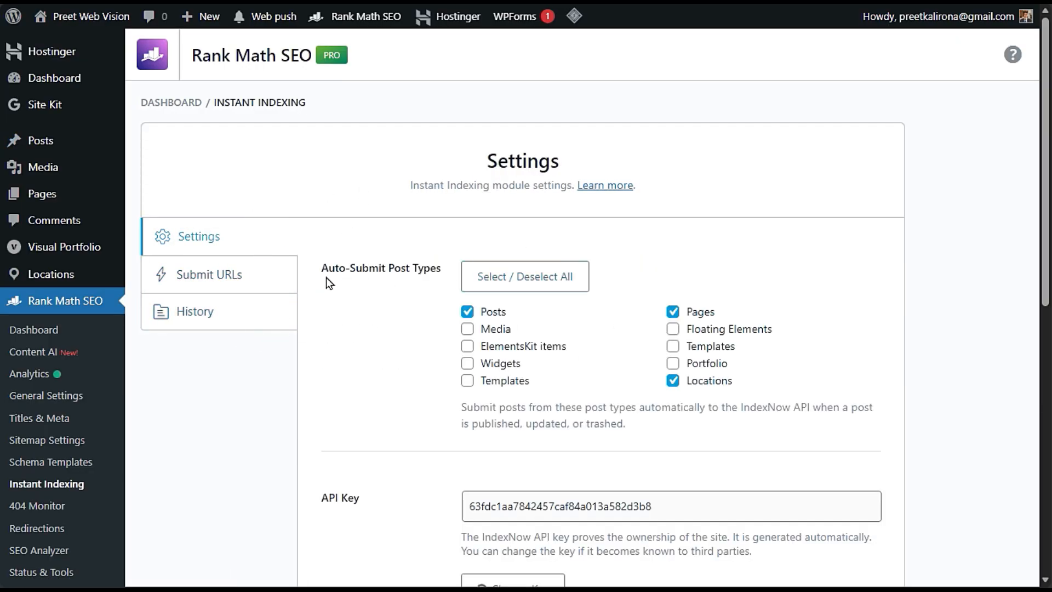
# - Review the Auto-Submit Post Types and API Key options in the Instant Indexing settings
pyautogui.moveTo(312, 269); pyautogui.dragTo(435, 266)
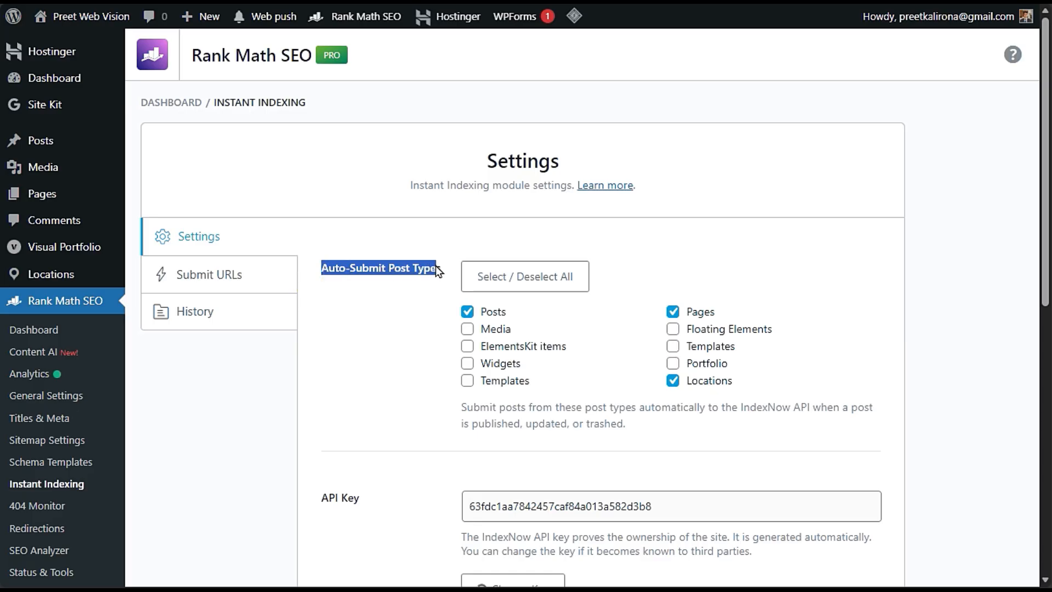
pyautogui.click(412, 301)
pyautogui.scroll(-10, 390, 384)
pyautogui.scroll(6, 390, 387)
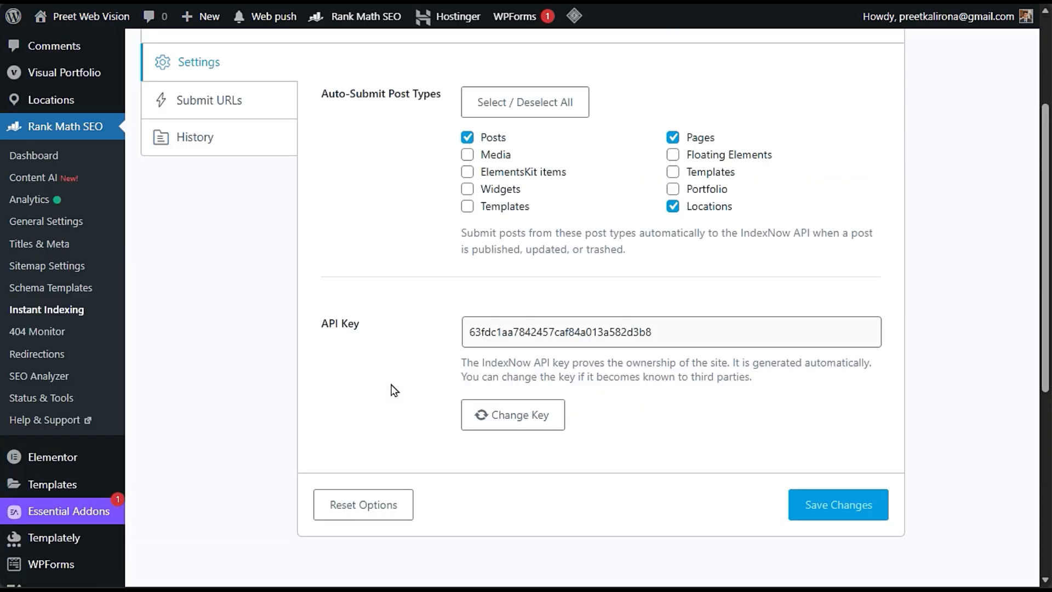
pyautogui.moveTo(689, 337); pyautogui.dragTo(443, 359)
pyautogui.click(422, 382)
pyautogui.moveTo(676, 332); pyautogui.dragTo(439, 332)
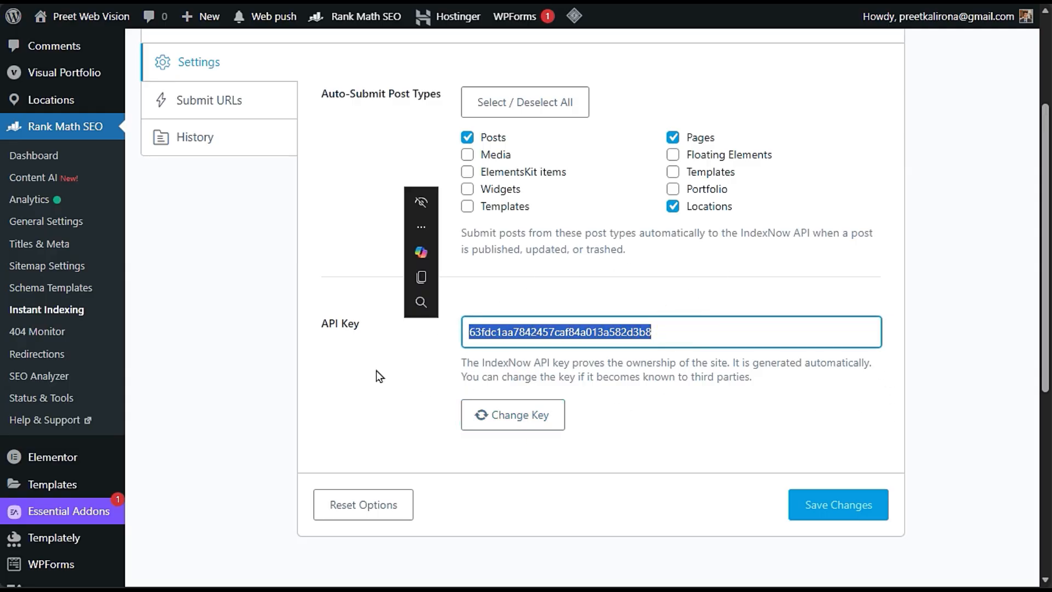
pyautogui.click(377, 368)
pyautogui.scroll(4, 352, 425)
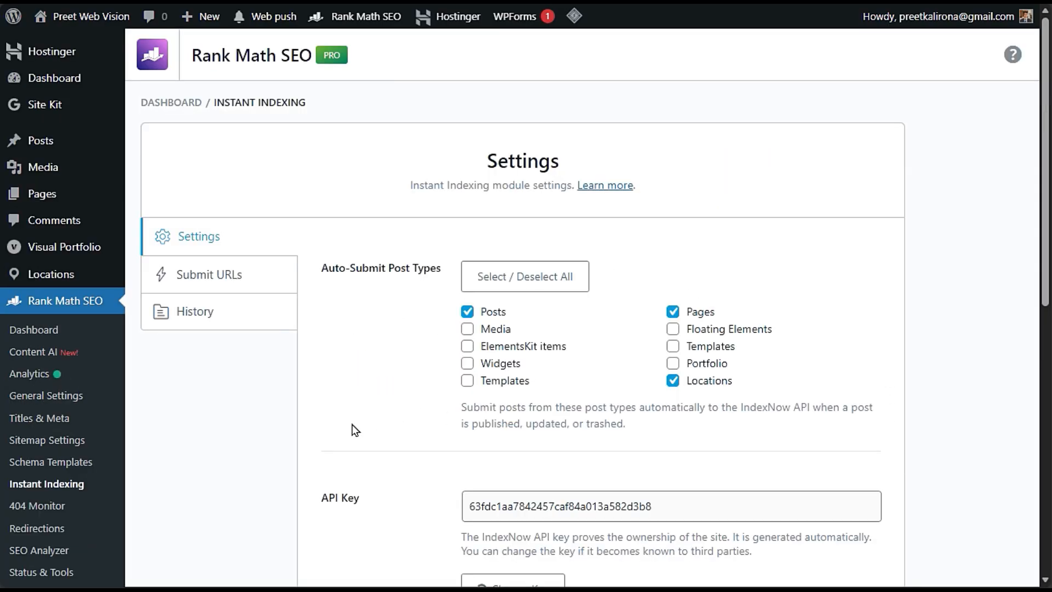
pyautogui.scroll(-4, 352, 424)
# - Open Rank Math's 404 Monitor and look through the logged URIs, hits and access times
pyautogui.click(70, 324)
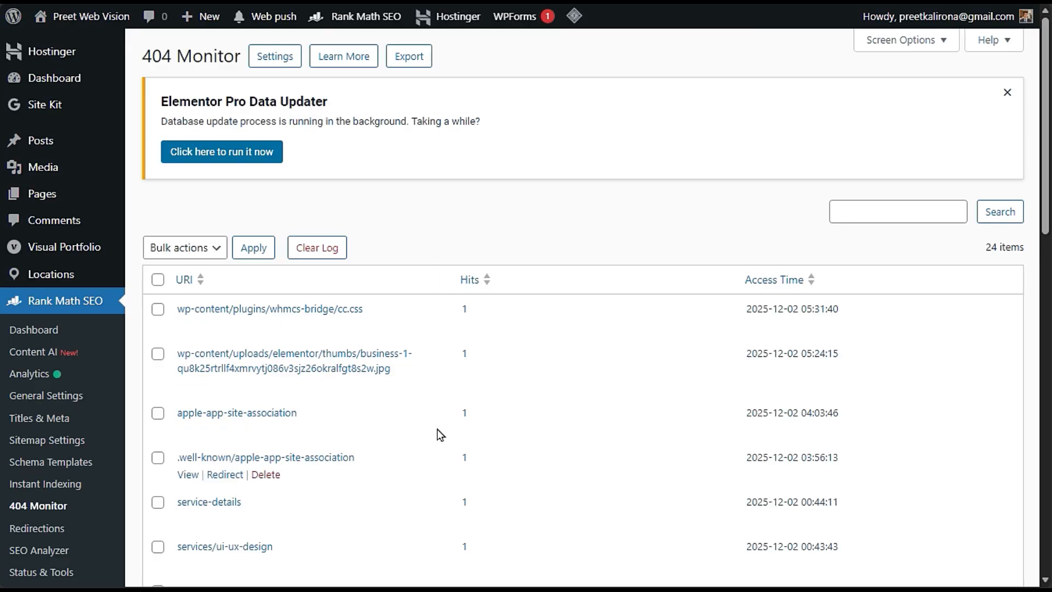
pyautogui.moveTo(185, 331)
pyautogui.scroll(-6, 345, 329)
pyautogui.scroll(3, 358, 365)
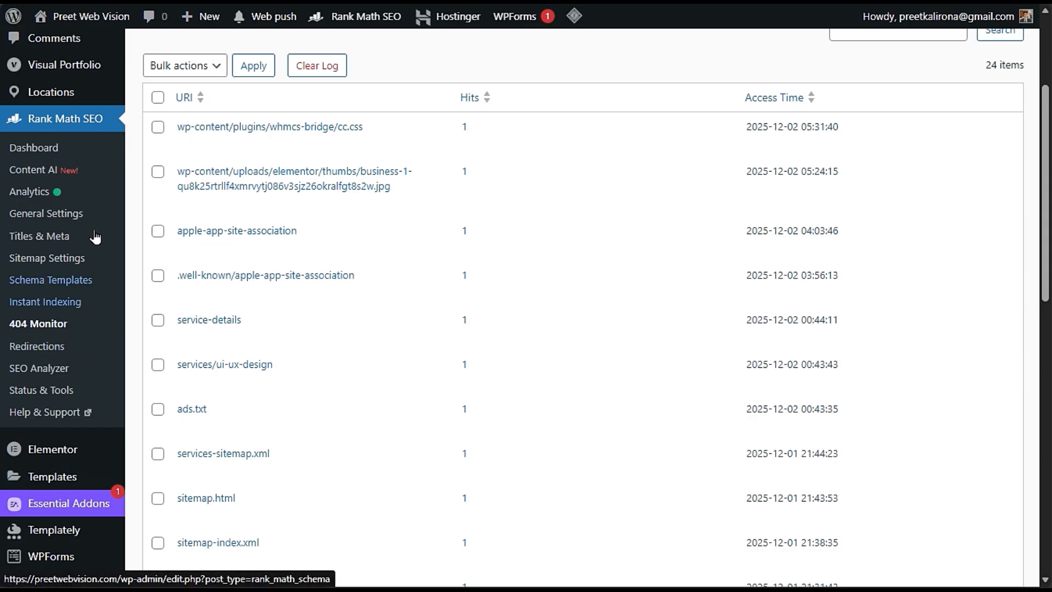
# - Open the Rank Math dashboard and look through the available module cards and which ones are enabled
pyautogui.click(47, 152)
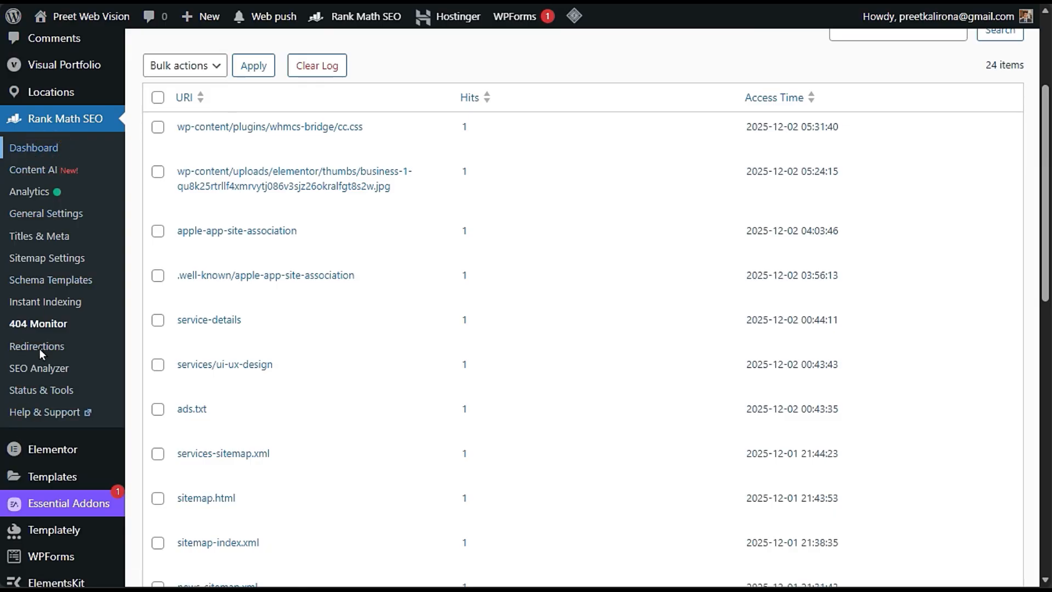
pyautogui.scroll(-10, 389, 357)
pyautogui.scroll(-10, 391, 384)
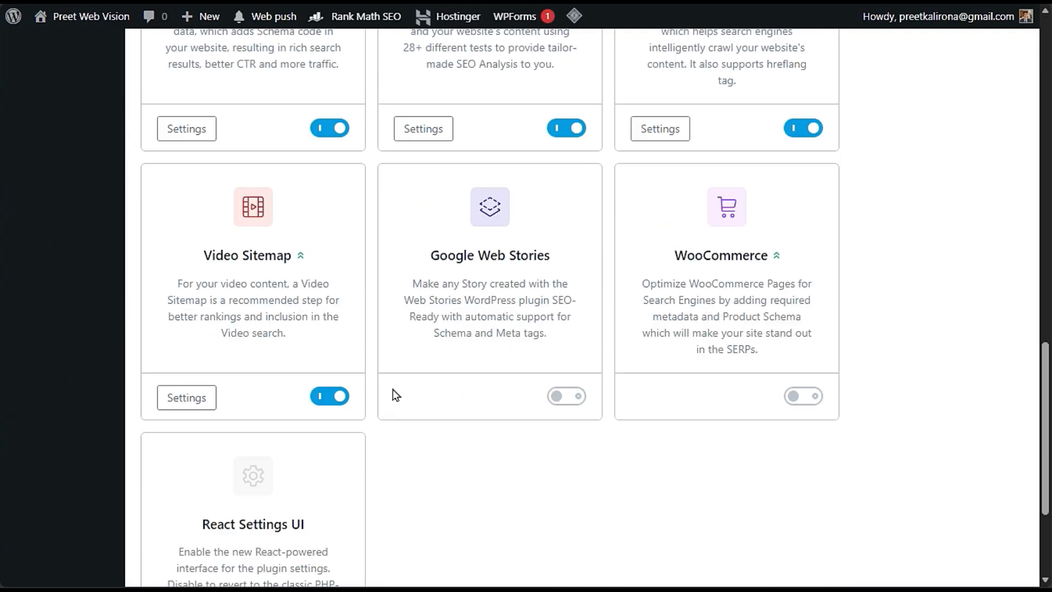
pyautogui.scroll(7, 390, 397)
pyautogui.scroll(6, 386, 384)
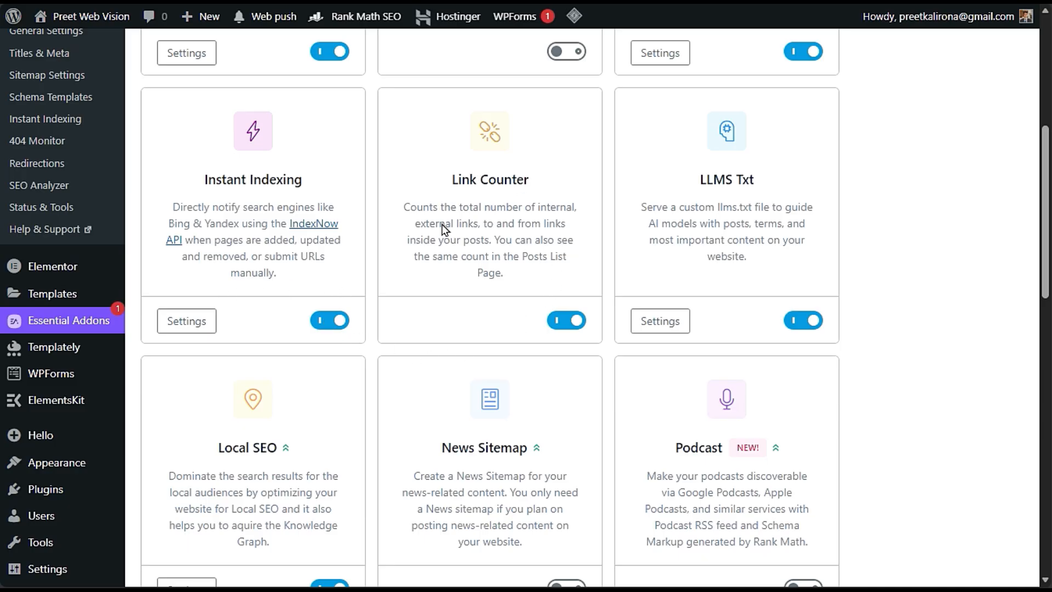
pyautogui.scroll(-9, 607, 376)
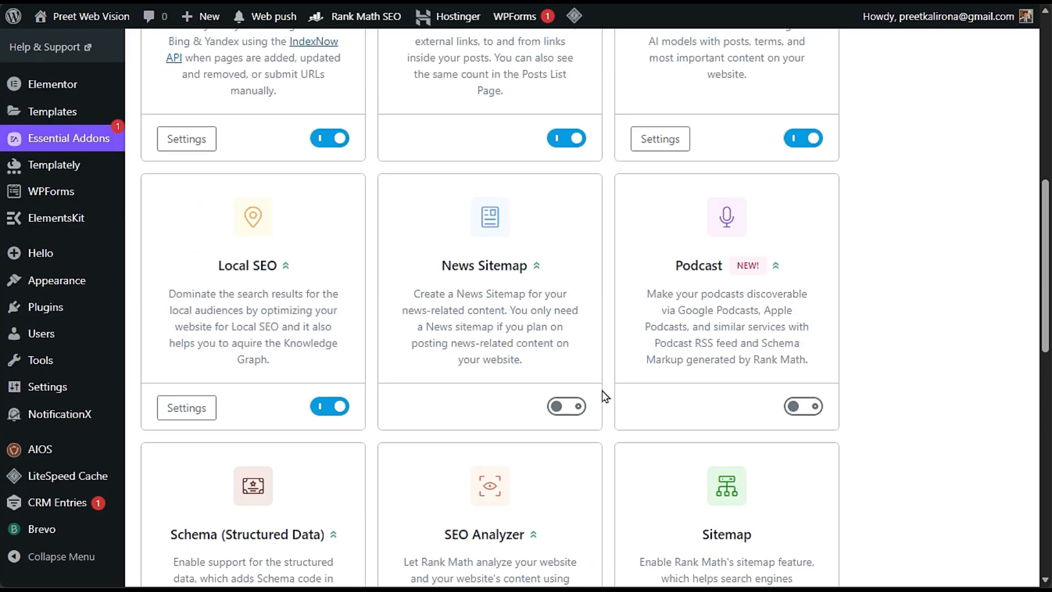
pyautogui.scroll(-3, 612, 417)
pyautogui.scroll(10, 611, 417)
pyautogui.scroll(-3, 610, 420)
pyautogui.scroll(-7, 607, 420)
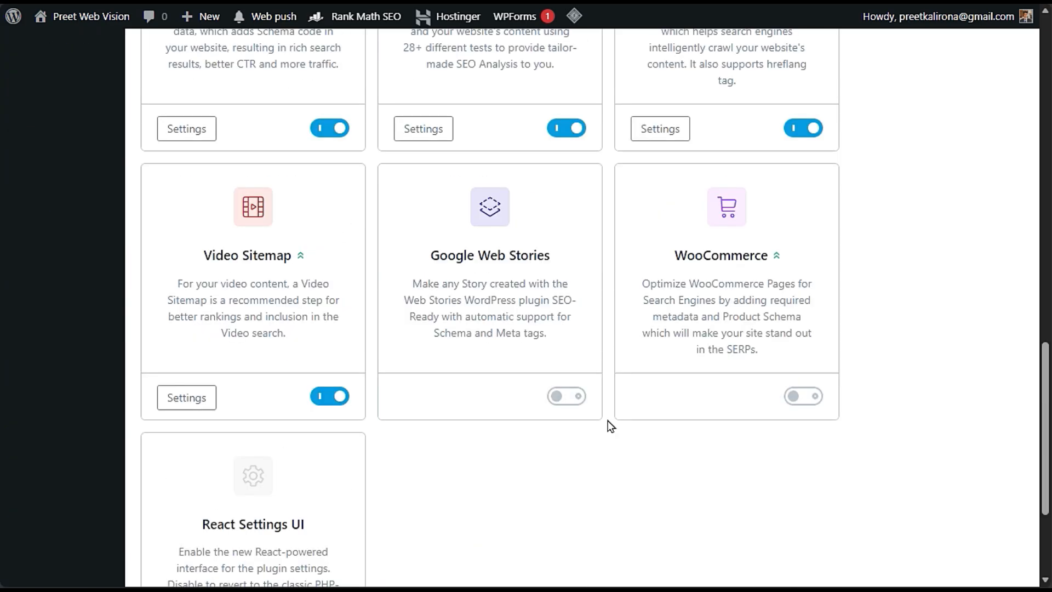
pyautogui.scroll(20, 608, 420)
pyautogui.scroll(-3, 609, 421)
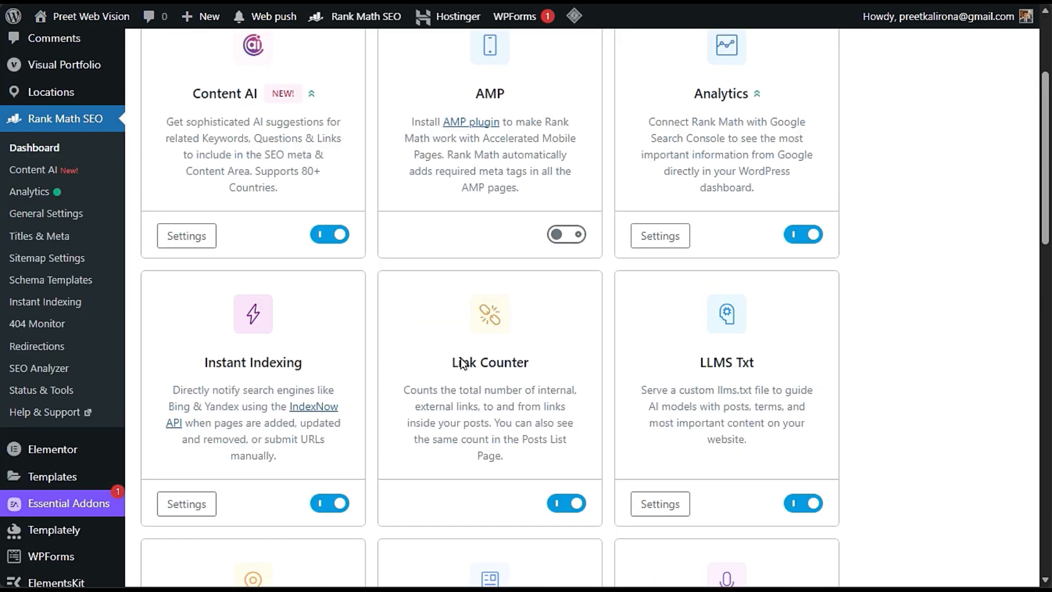
pyautogui.scroll(-9, 462, 363)
pyautogui.scroll(4, 392, 437)
pyautogui.scroll(-6, 392, 438)
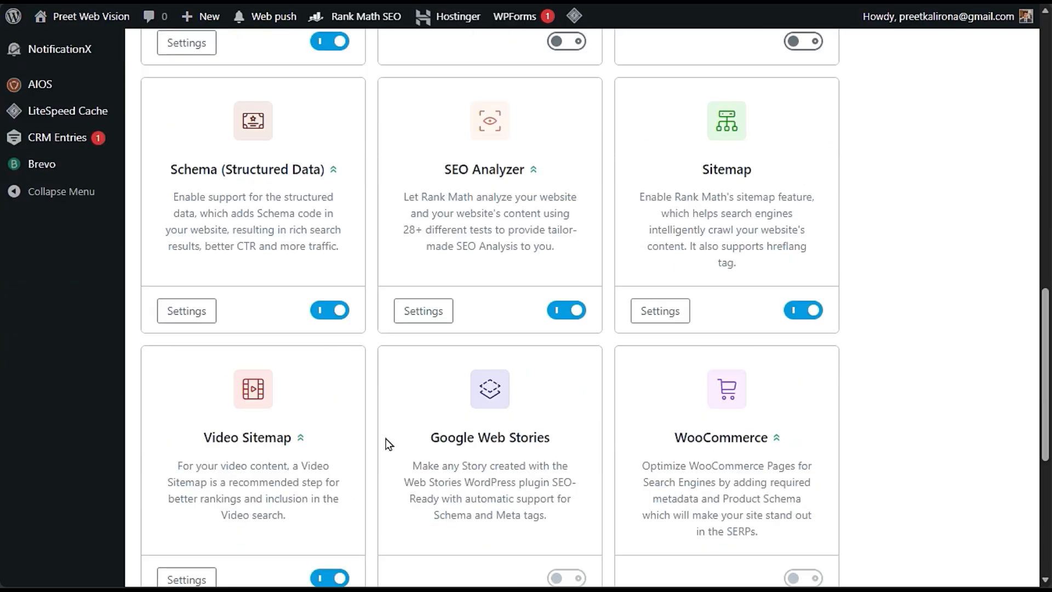
pyautogui.scroll(12, 393, 411)
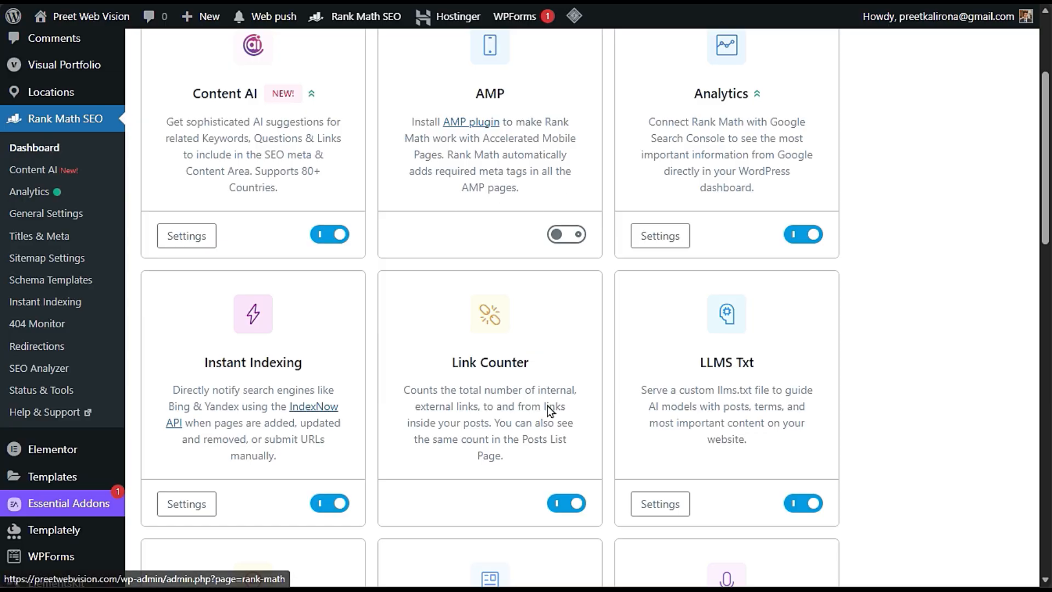
pyautogui.scroll(-5, 595, 492)
pyautogui.scroll(5, 597, 496)
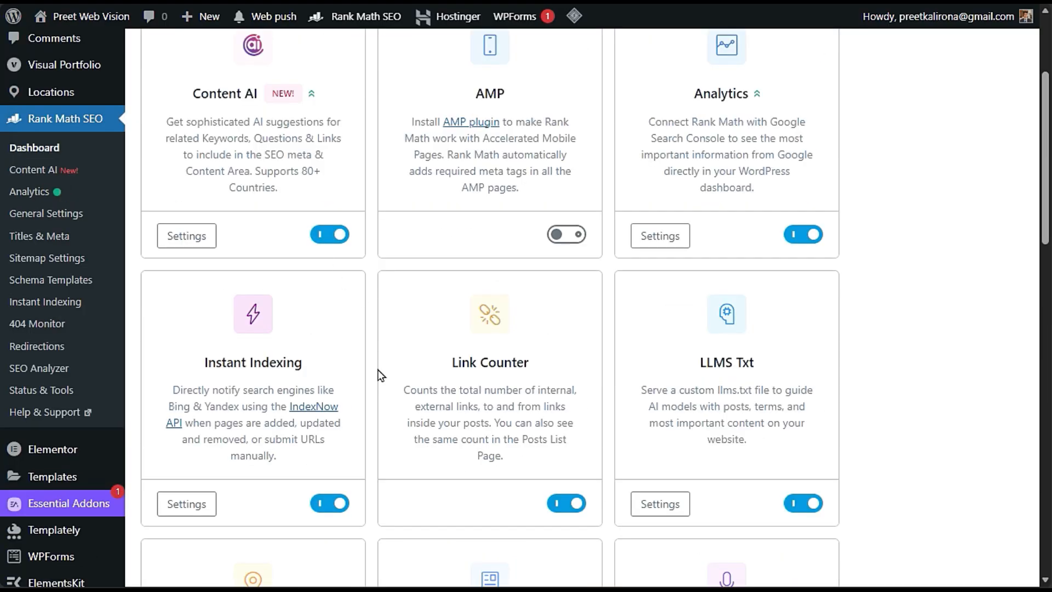
pyautogui.scroll(-5, 379, 391)
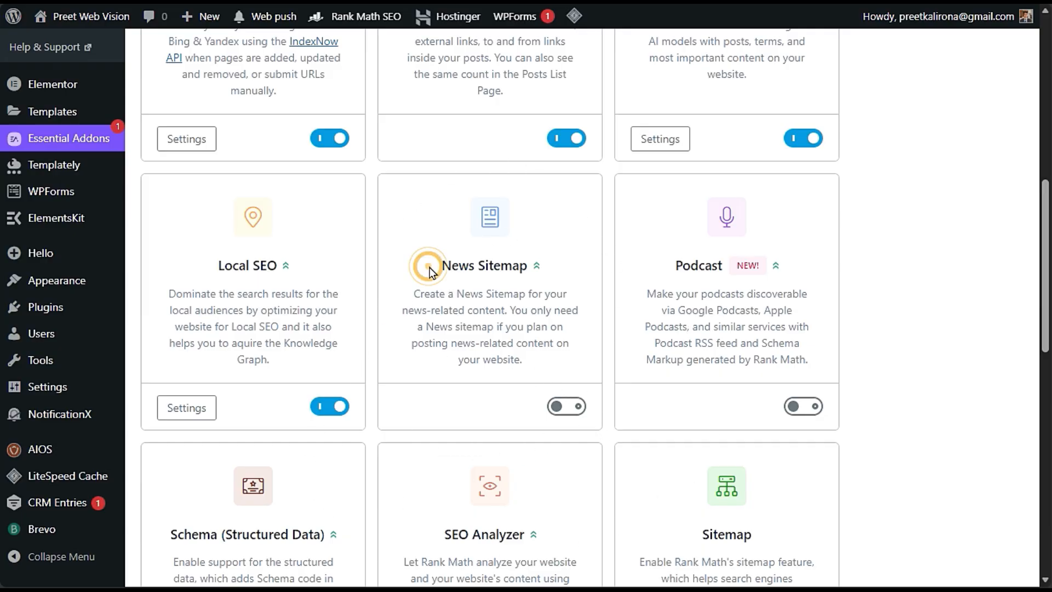
# - Highlight the News Sitemap module's title and toggle the module on and back off
pyautogui.moveTo(430, 271); pyautogui.dragTo(525, 268)
pyautogui.click(518, 290)
pyautogui.click(567, 406)
pyautogui.click(567, 406)
# - Look over the remaining modules, from Schema and SEO Analyzer to Video Sitemap and React Settings UI
pyautogui.scroll(-5, 380, 446)
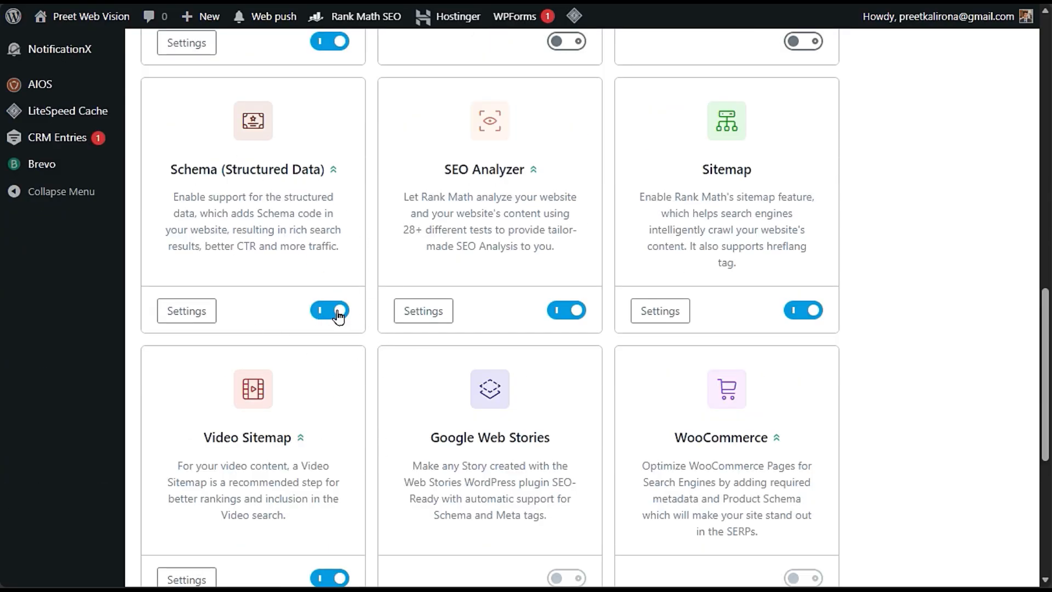
pyautogui.scroll(-3, 868, 399)
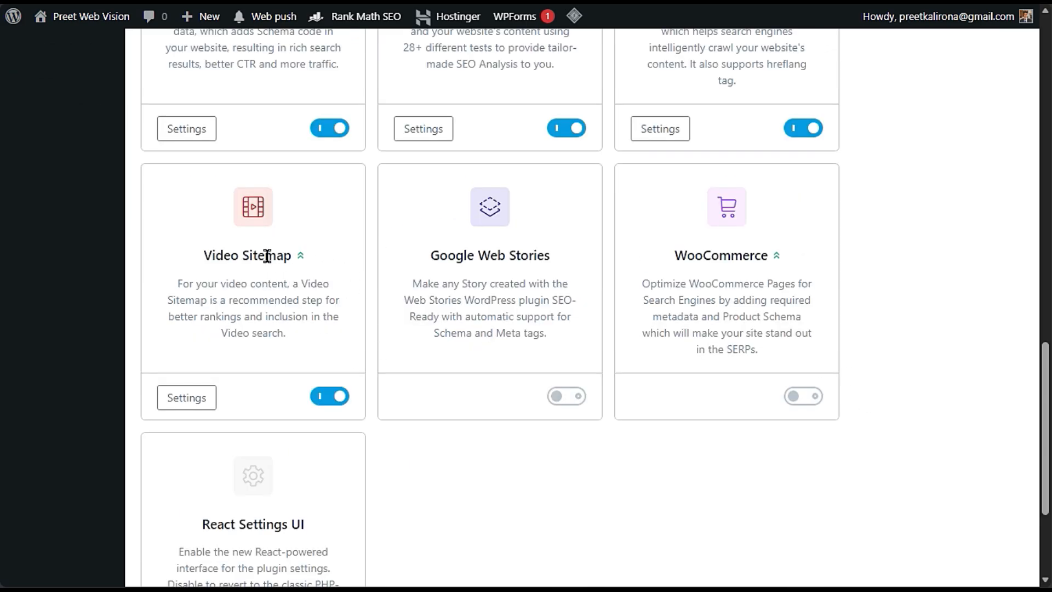
pyautogui.scroll(-3, 454, 496)
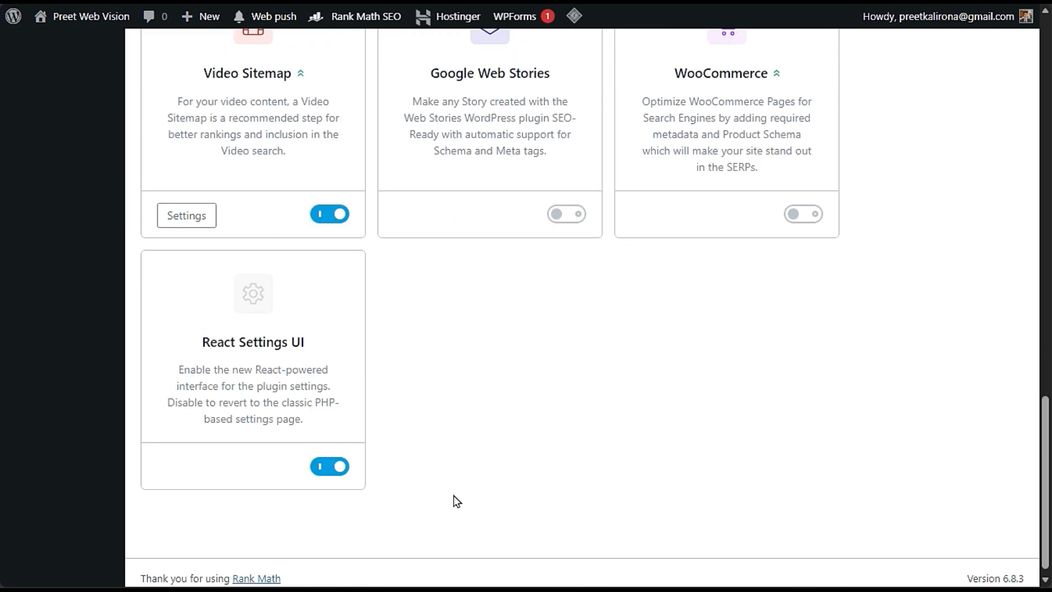
# - Open Rank Math's Redirections list and examine the ecommerce portfolio redirect's destination URL and hit count
pyautogui.scroll(15, 439, 438)
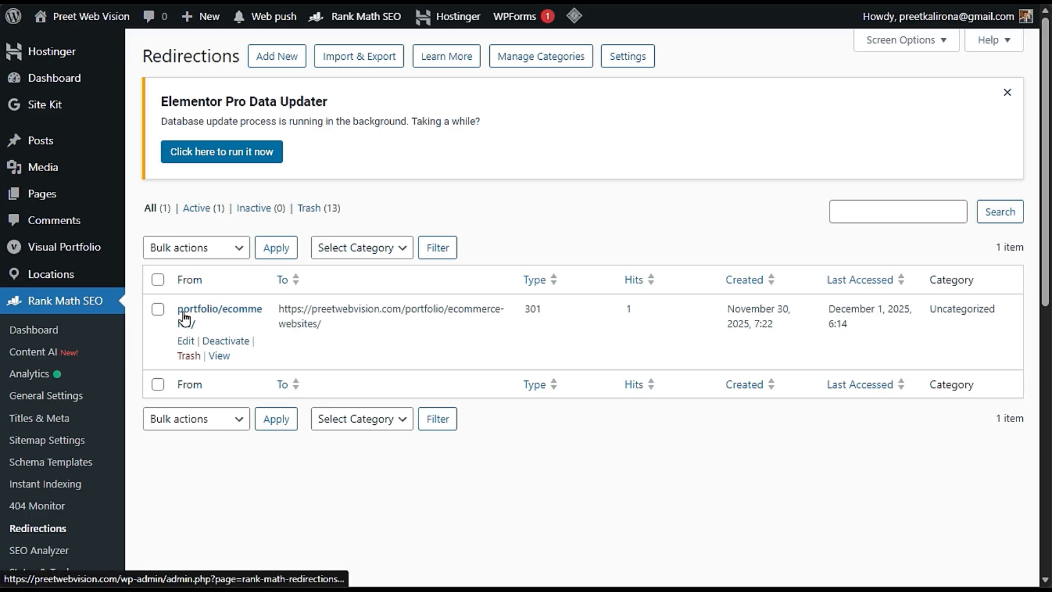
pyautogui.moveTo(386, 337); pyautogui.dragTo(282, 308)
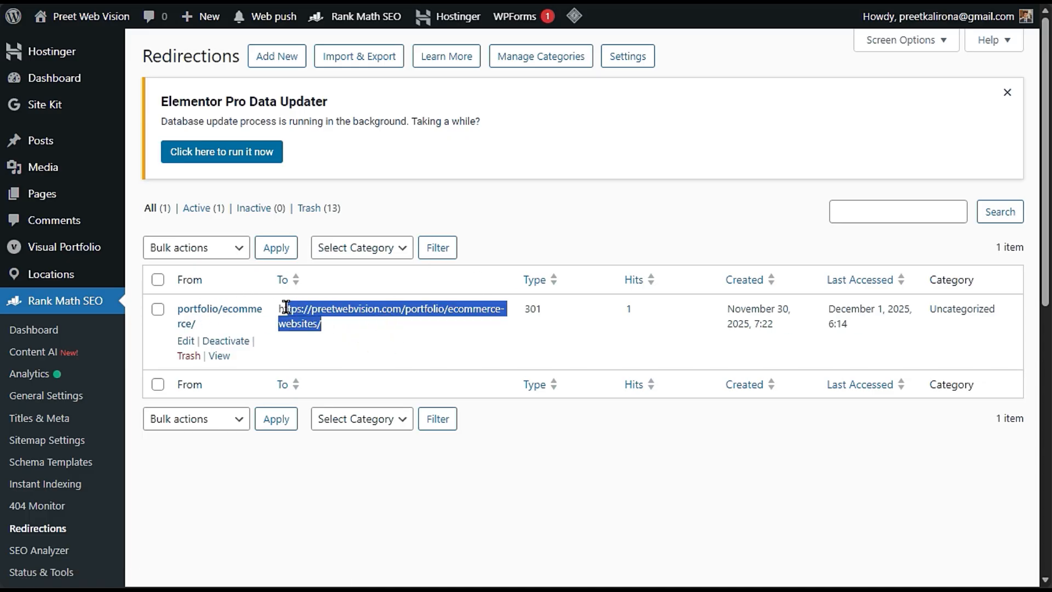
pyautogui.click(437, 345)
pyautogui.moveTo(675, 317); pyautogui.dragTo(603, 317)
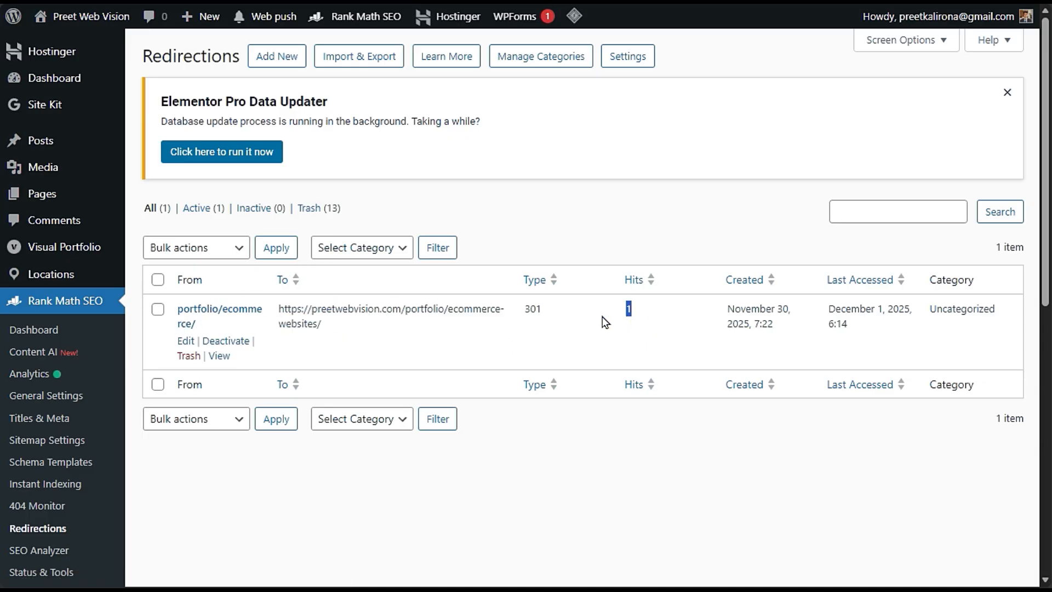
pyautogui.click(629, 326)
pyautogui.click(621, 325)
pyautogui.scroll(-3, 494, 384)
pyautogui.click(90, 328)
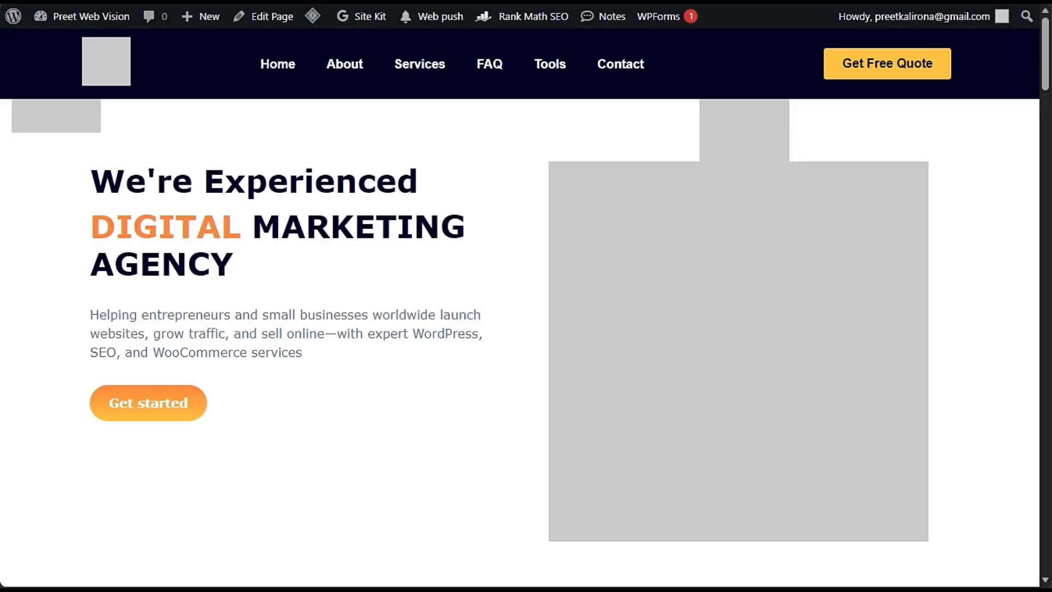
pyautogui.hotkey('ctrl', 'l')
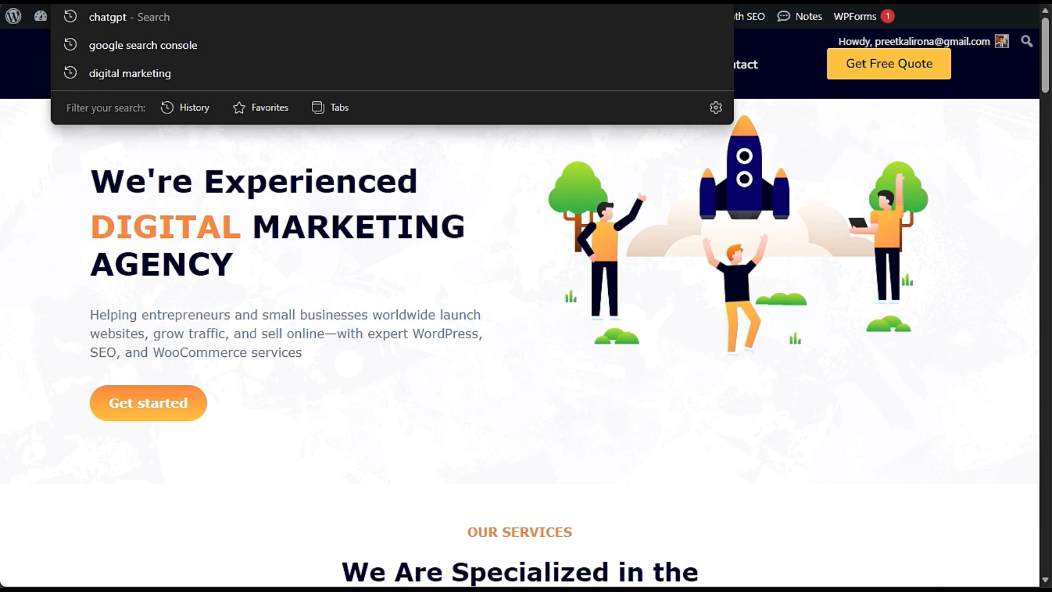
pyautogui.write('https://preetwebvision.com/')
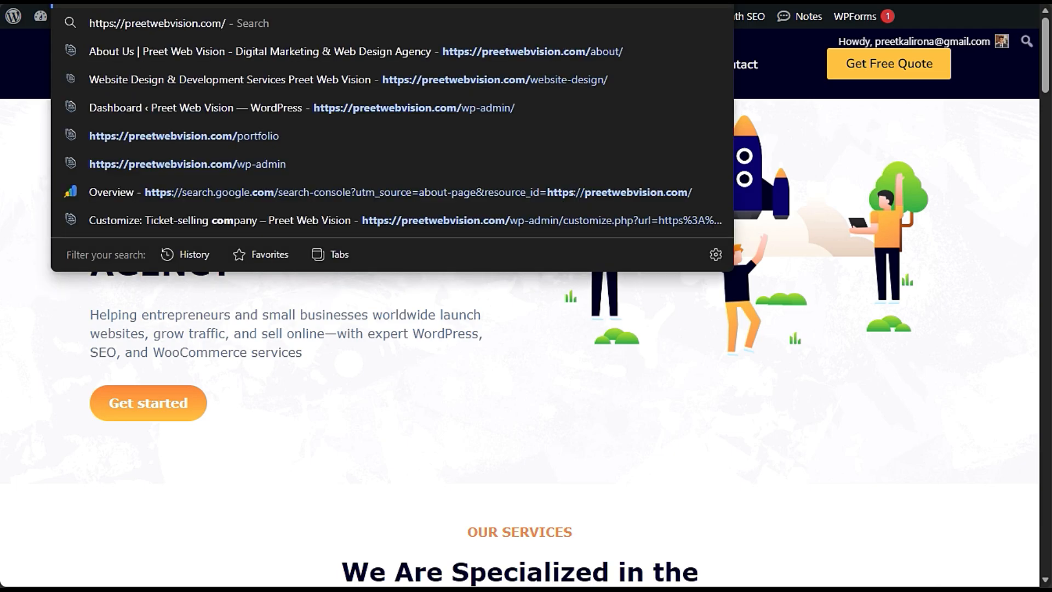
pyautogui.write('jj')
pyautogui.press('Return')
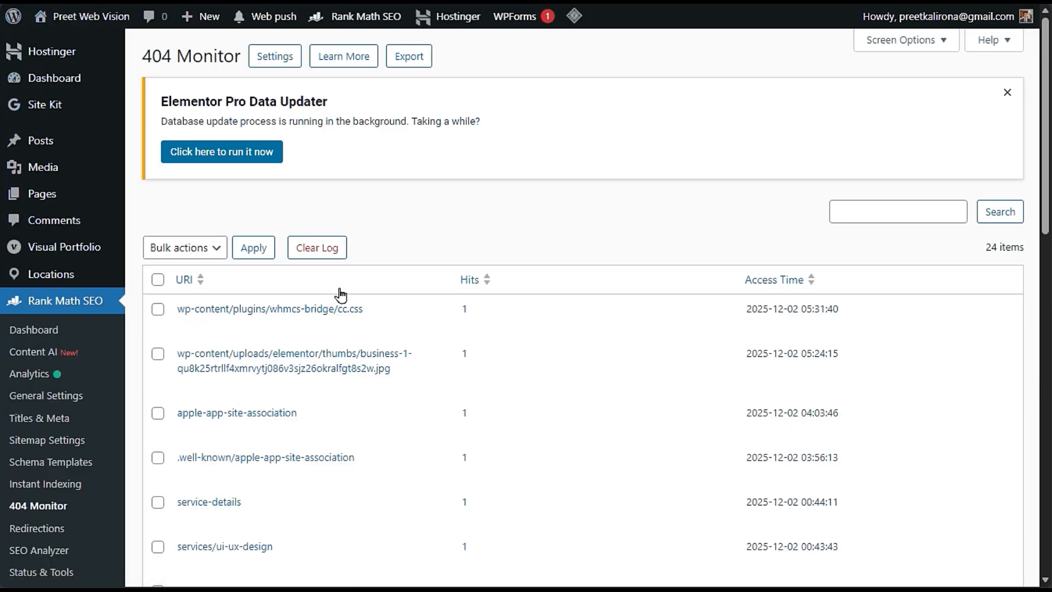
# - Refresh the 404 Monitor log and check the access time of the jj entry
pyautogui.press('F5')
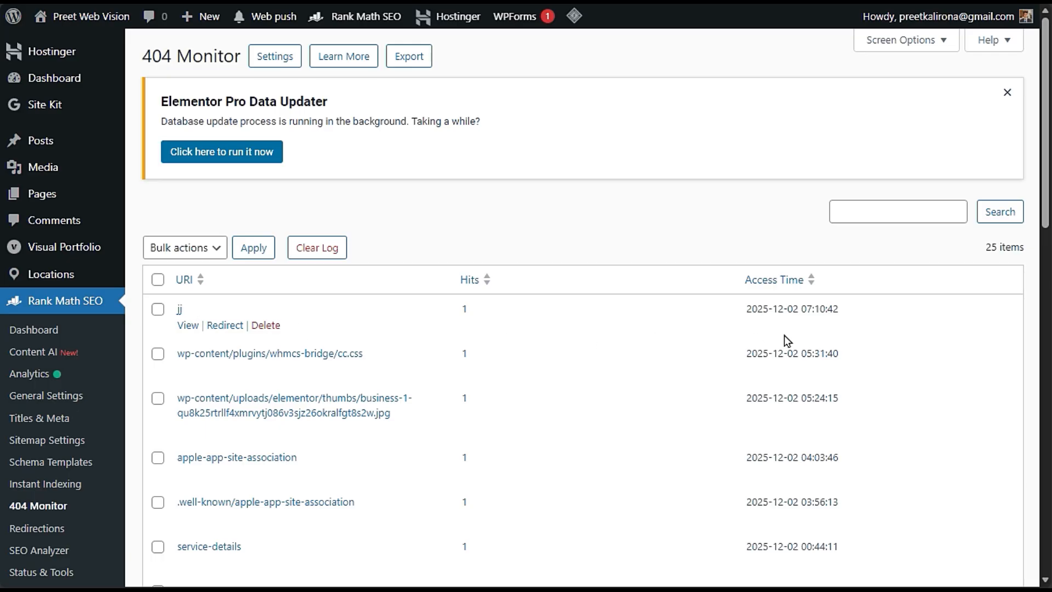
pyautogui.moveTo(853, 313); pyautogui.dragTo(689, 332)
pyautogui.click(689, 332)
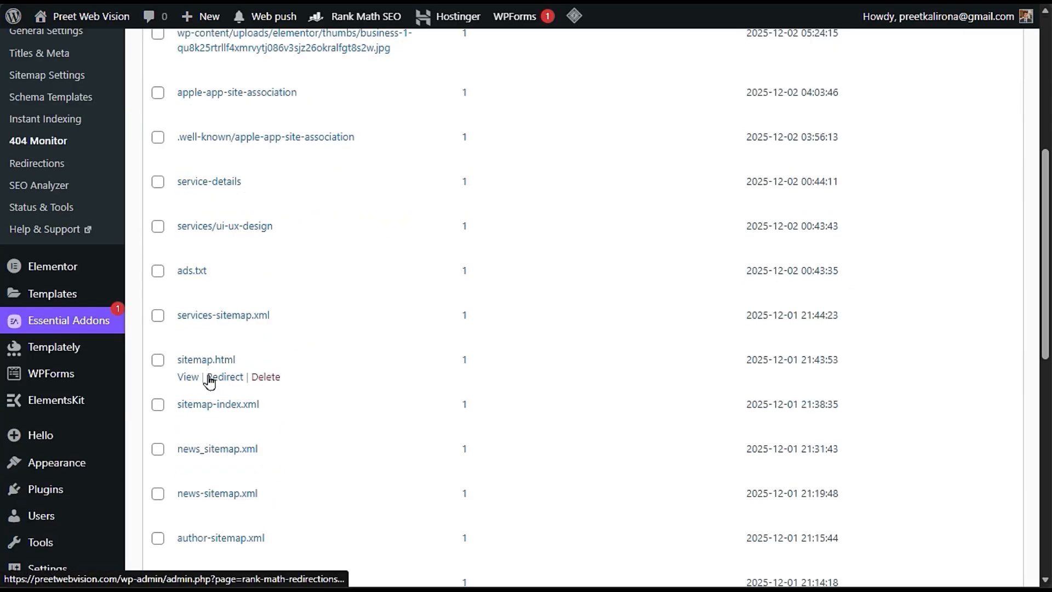
# - Browse the 404 Monitor's logged URLs and the redirect and delete options offered for them
pyautogui.scroll(-12, 209, 378)
pyautogui.scroll(10, 253, 477)
pyautogui.scroll(2, 253, 543)
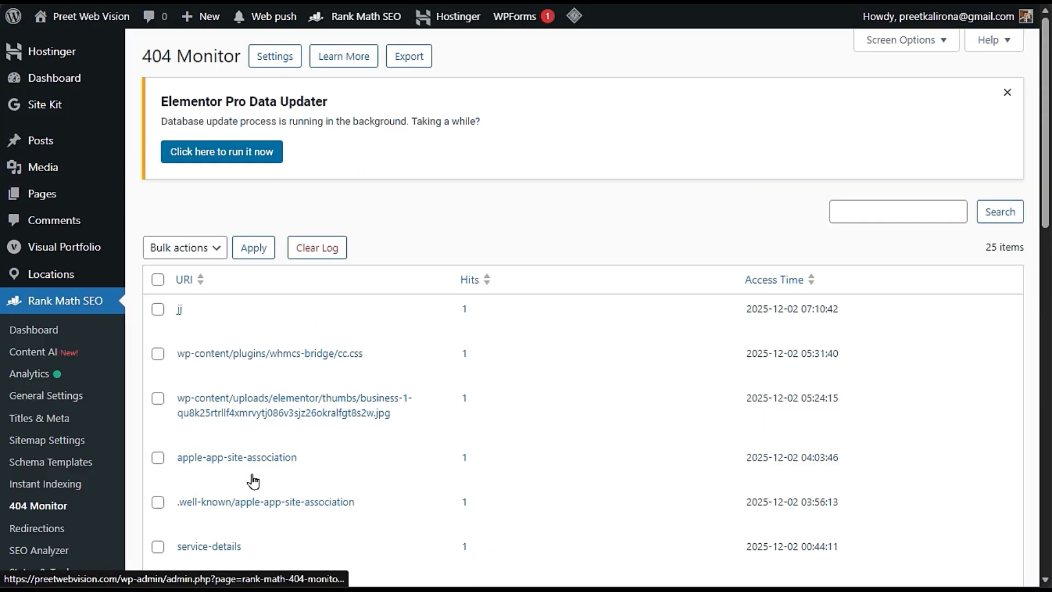
pyautogui.scroll(-5, 255, 478)
pyautogui.scroll(-6, 256, 482)
pyautogui.scroll(9, 257, 477)
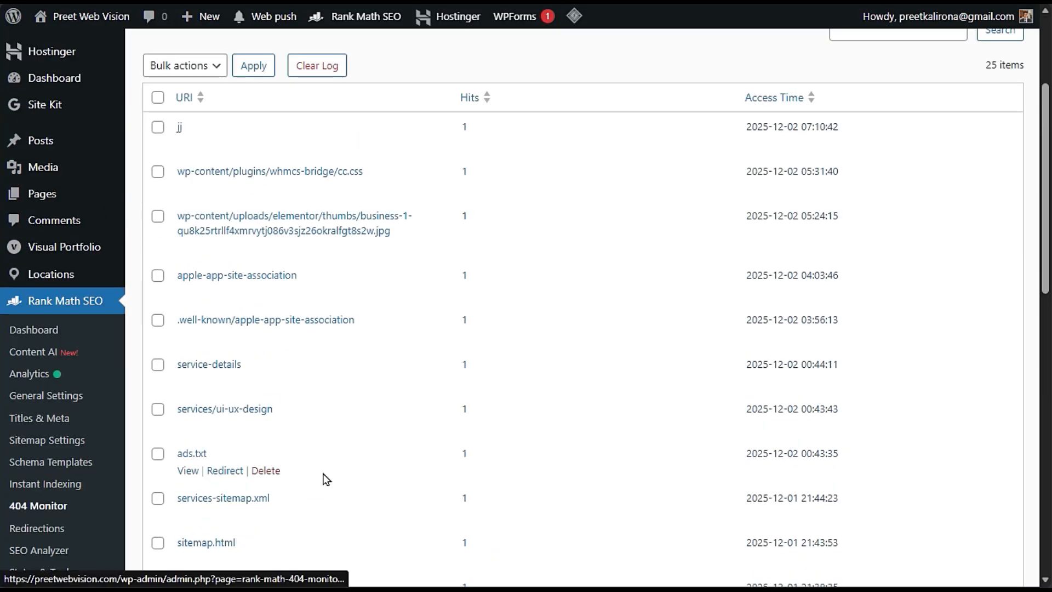
pyautogui.scroll(-6, 404, 427)
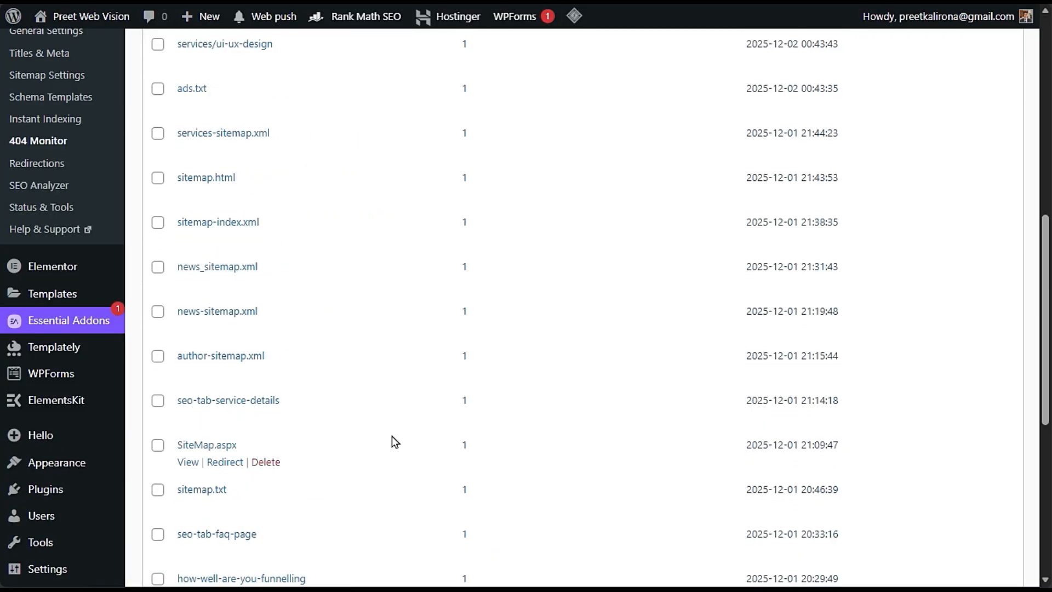
pyautogui.scroll(3, 393, 436)
pyautogui.scroll(4, 392, 435)
pyautogui.scroll(-4, 393, 436)
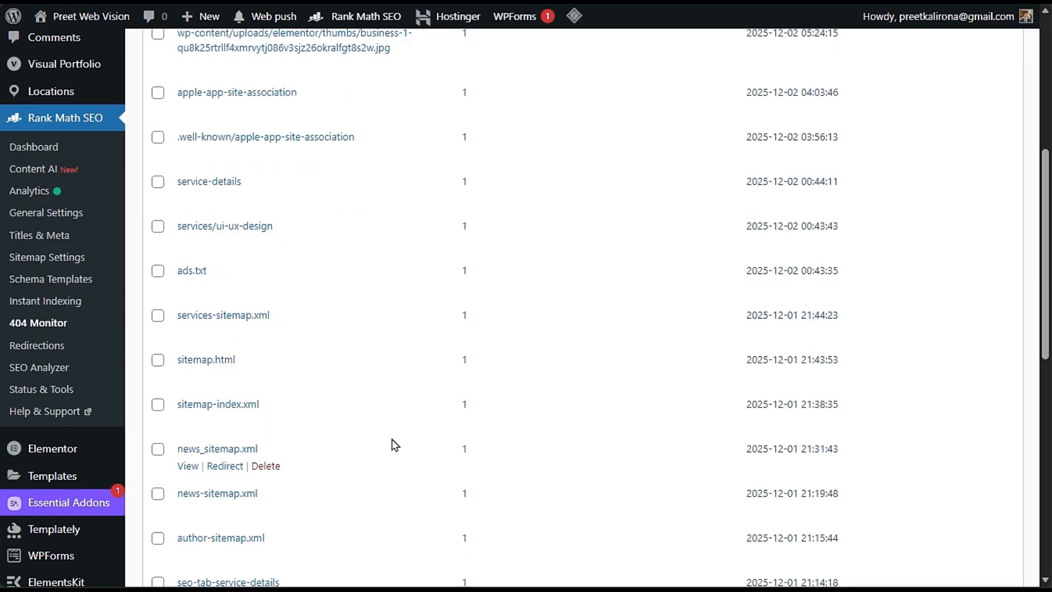
pyautogui.scroll(-3, 393, 441)
pyautogui.scroll(3, 393, 446)
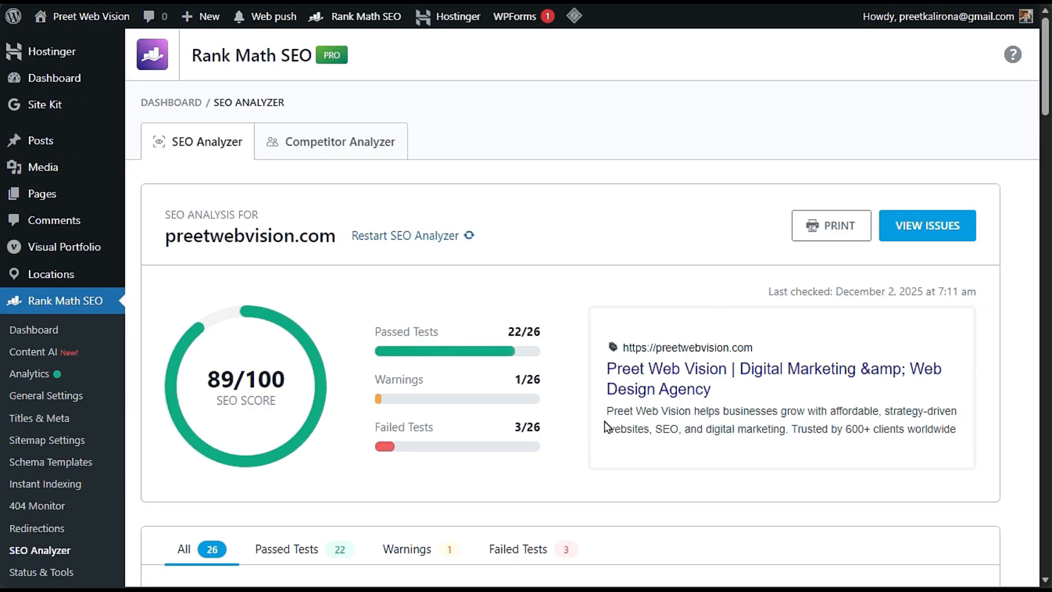
# - Review the SEO Analyzer results for preetwebvision.com and restart the SEO analysis
pyautogui.scroll(-3, 602, 426)
pyautogui.scroll(-3, 601, 430)
pyautogui.scroll(7, 594, 433)
pyautogui.click(397, 239)
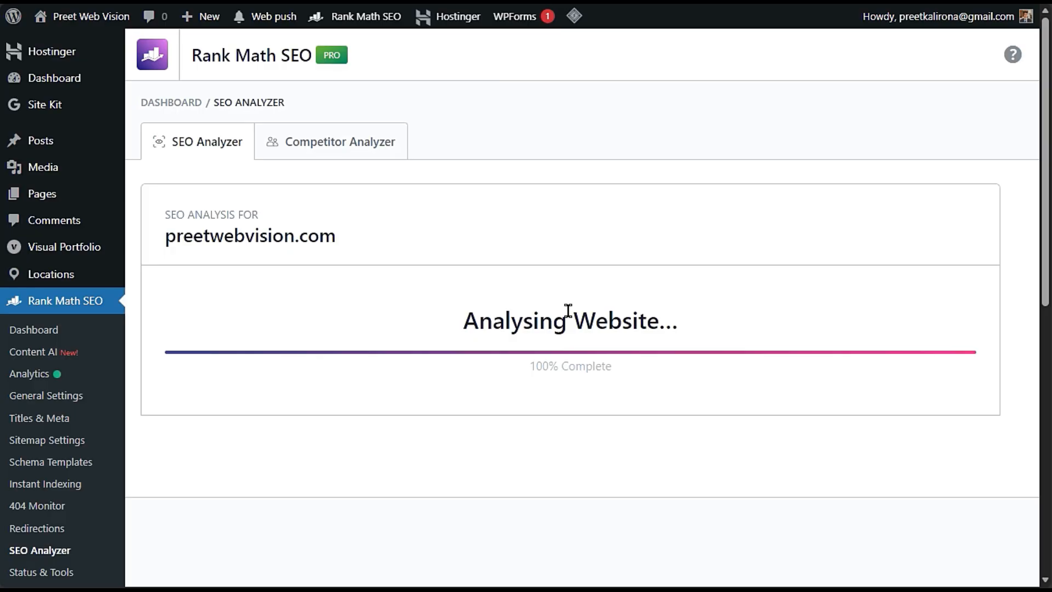
pyautogui.click(606, 333)
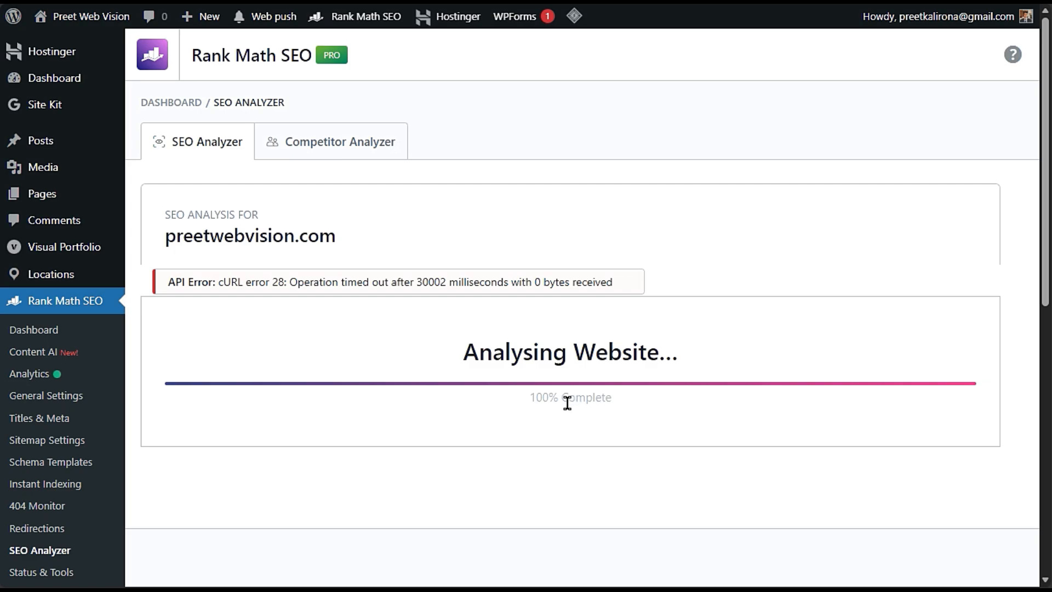
# - Read the API error reported by the SEO analysis of preetwebvision.com
pyautogui.moveTo(195, 282); pyautogui.dragTo(674, 265)
pyautogui.click(674, 264)
pyautogui.scroll(-3, 643, 300)
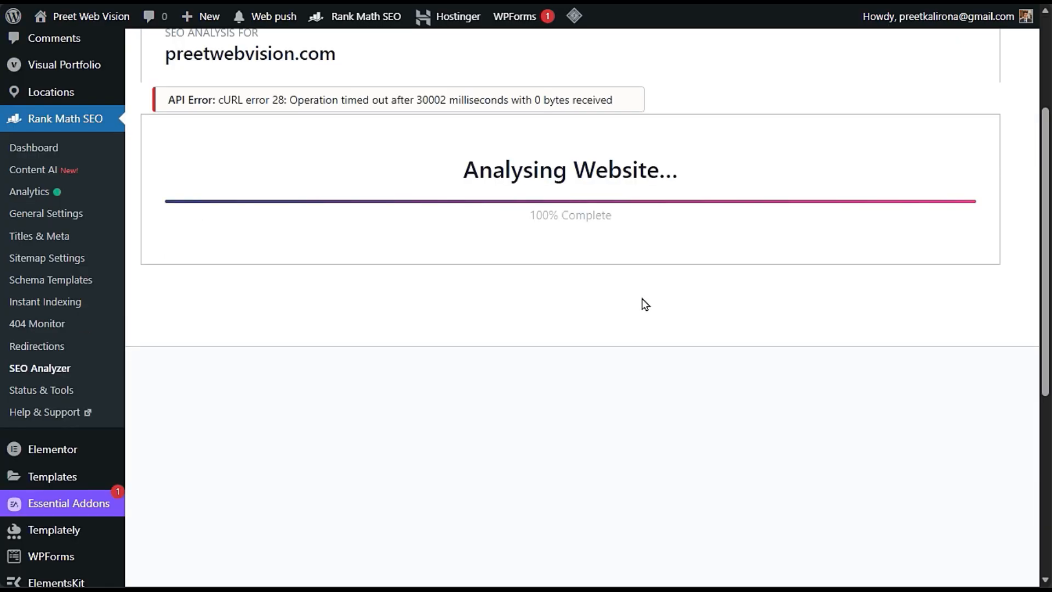
pyautogui.scroll(-3, 446, 90)
# - Open the site's installed plugins list and look through the Rank Math SEO and Rank Math SEO PRO entries
pyautogui.moveTo(84, 493)
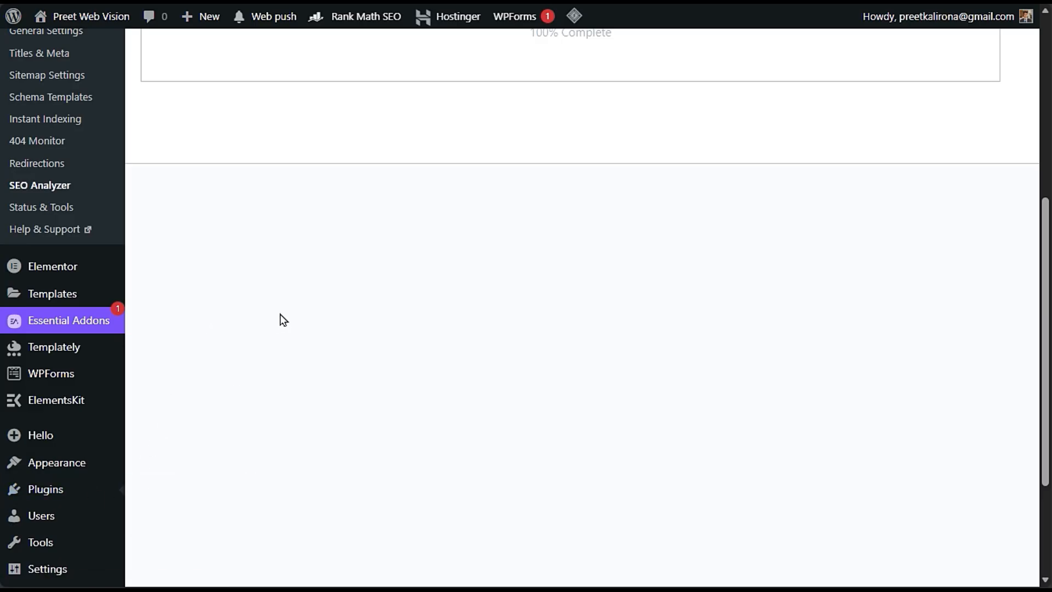
pyautogui.scroll(-10, 290, 327)
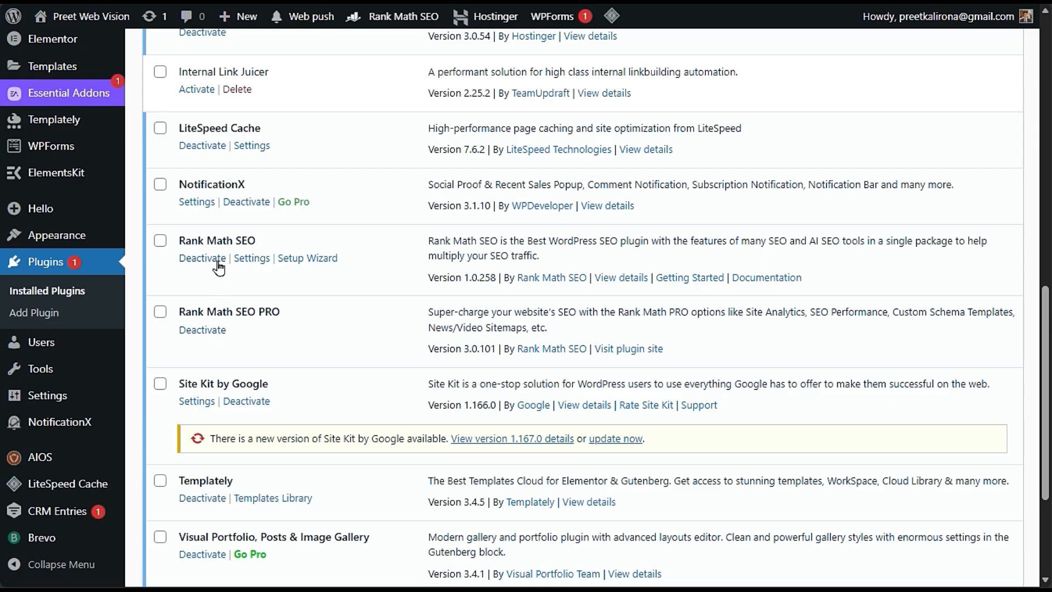
pyautogui.scroll(15, 211, 265)
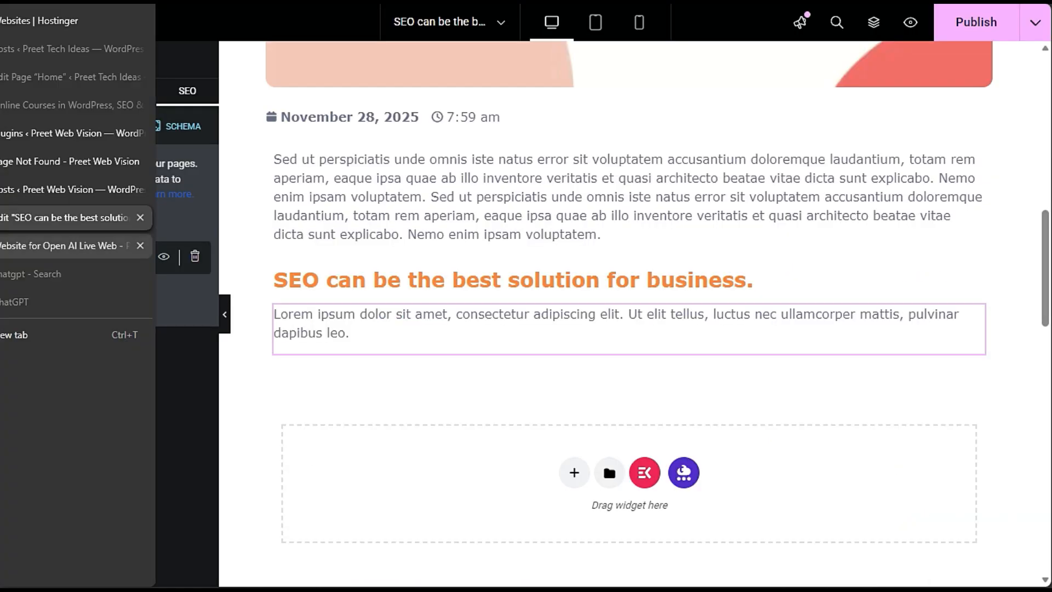
pyautogui.click(33, 246)
pyautogui.moveTo(6, 133)
pyautogui.click(44, 133)
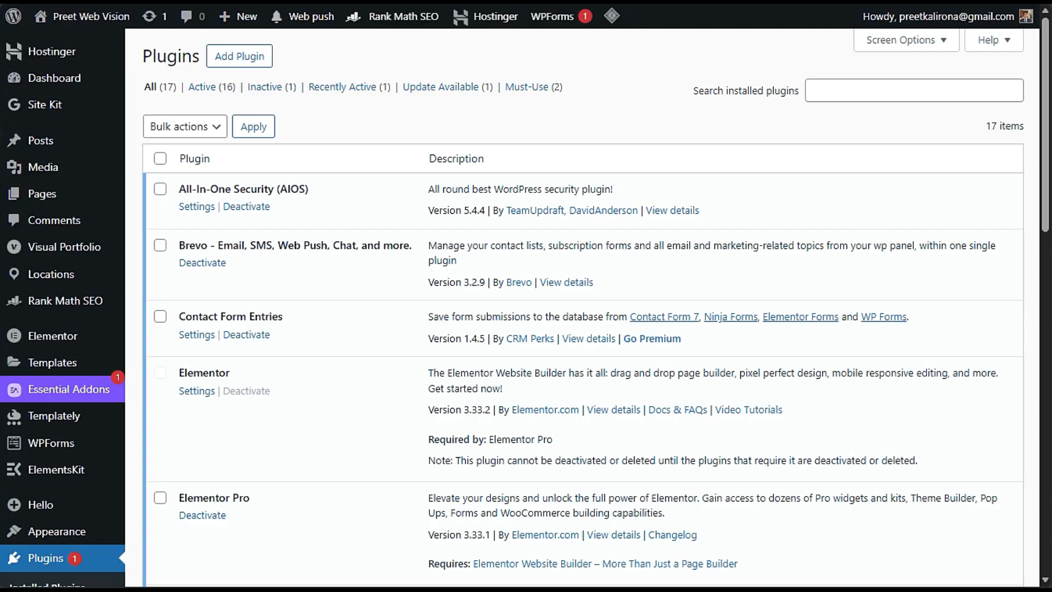
pyautogui.moveTo(5, 161)
pyautogui.scroll(-8, 374, 303)
pyautogui.scroll(8, 374, 305)
# - Open Rank Math's Status & Tools and review the system info sections, the Rank Math details and the error log
pyautogui.moveTo(79, 309)
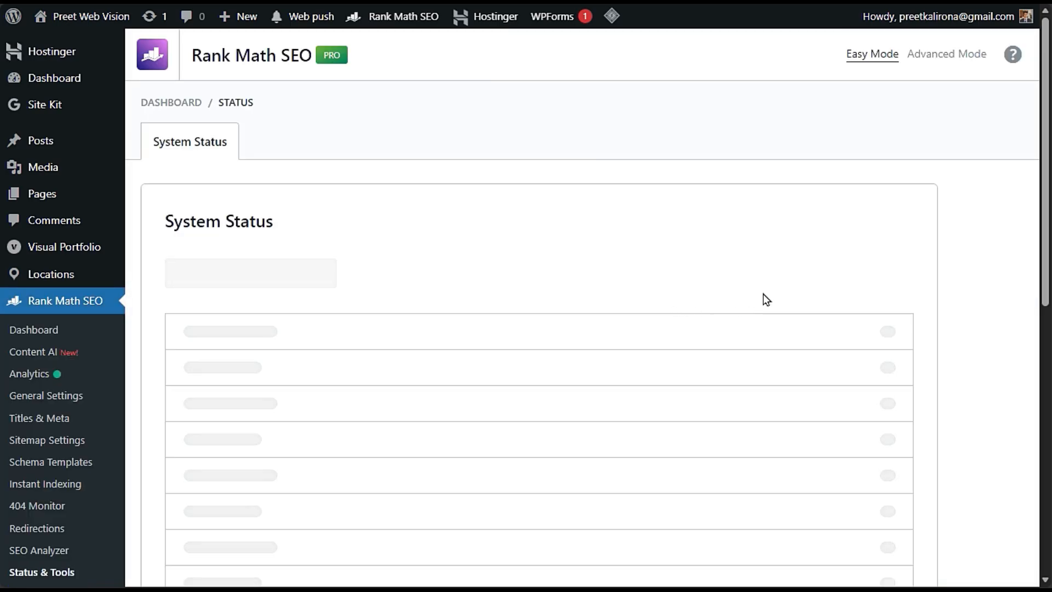
pyautogui.scroll(-3, 965, 279)
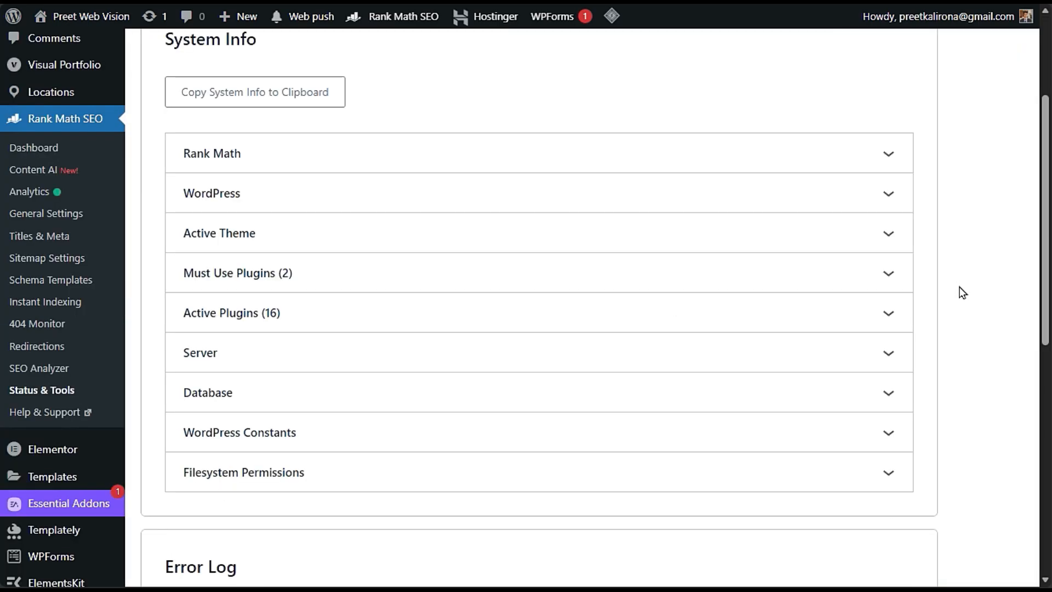
pyautogui.click(308, 162)
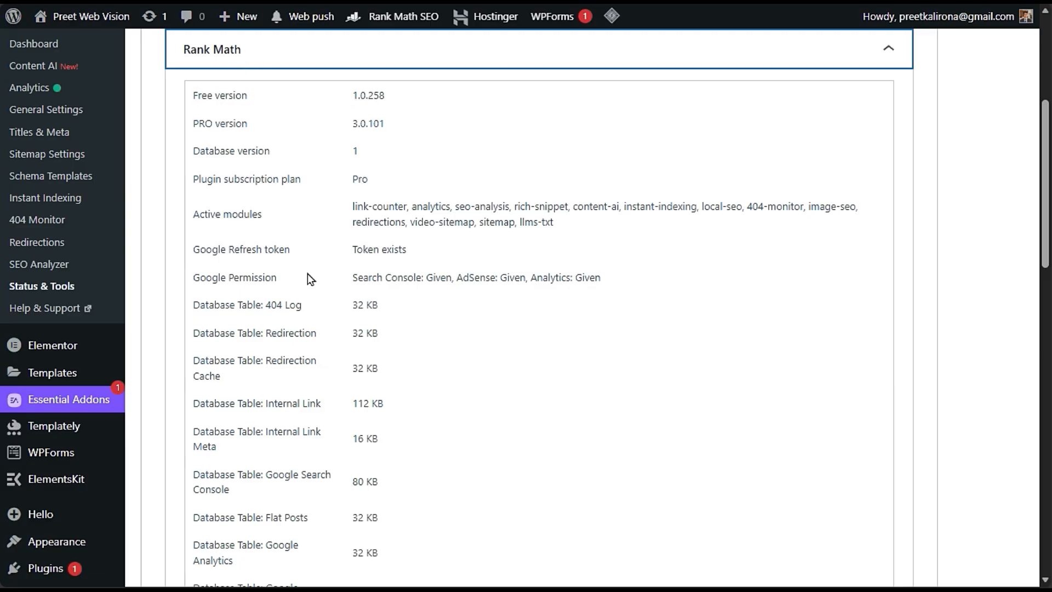
pyautogui.click(277, 48)
pyautogui.scroll(-3, 282, 199)
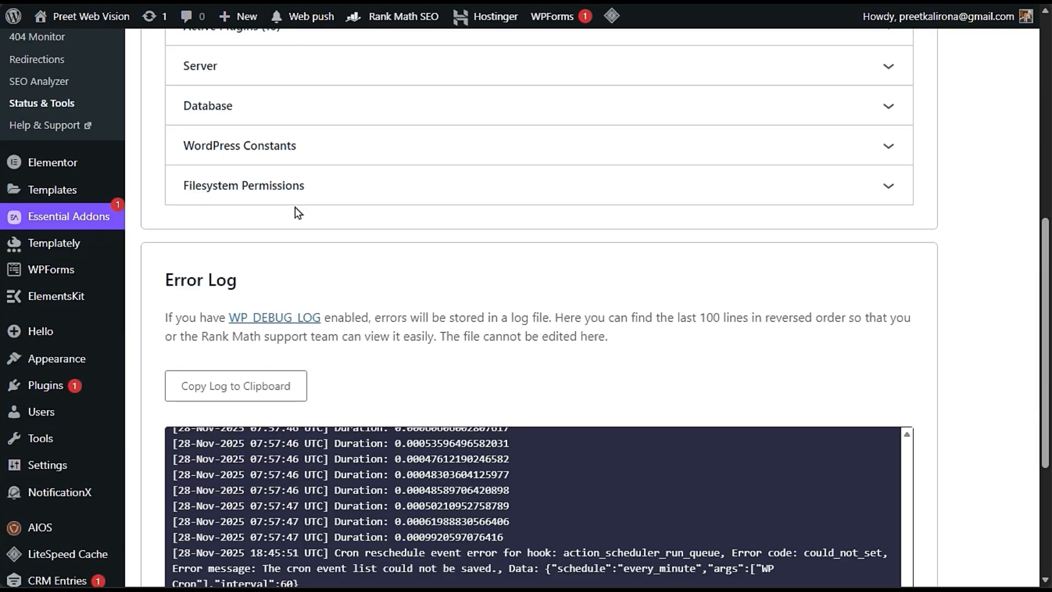
pyautogui.scroll(-3, 296, 211)
pyautogui.moveTo(538, 373); pyautogui.dragTo(156, 205)
pyautogui.scroll(10, 388, 301)
pyautogui.scroll(-6, 390, 301)
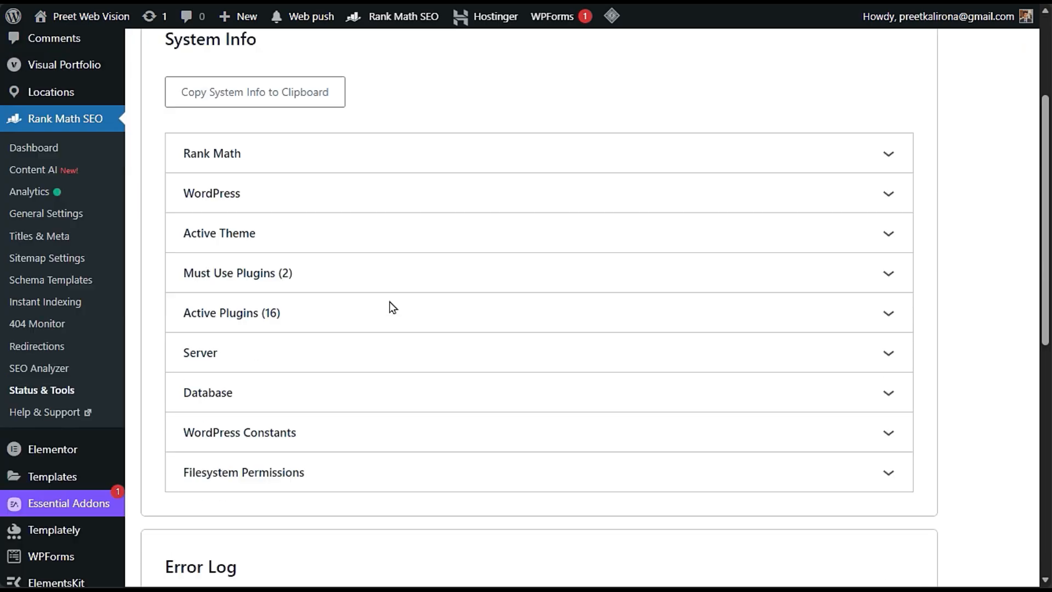
pyautogui.scroll(6, 389, 301)
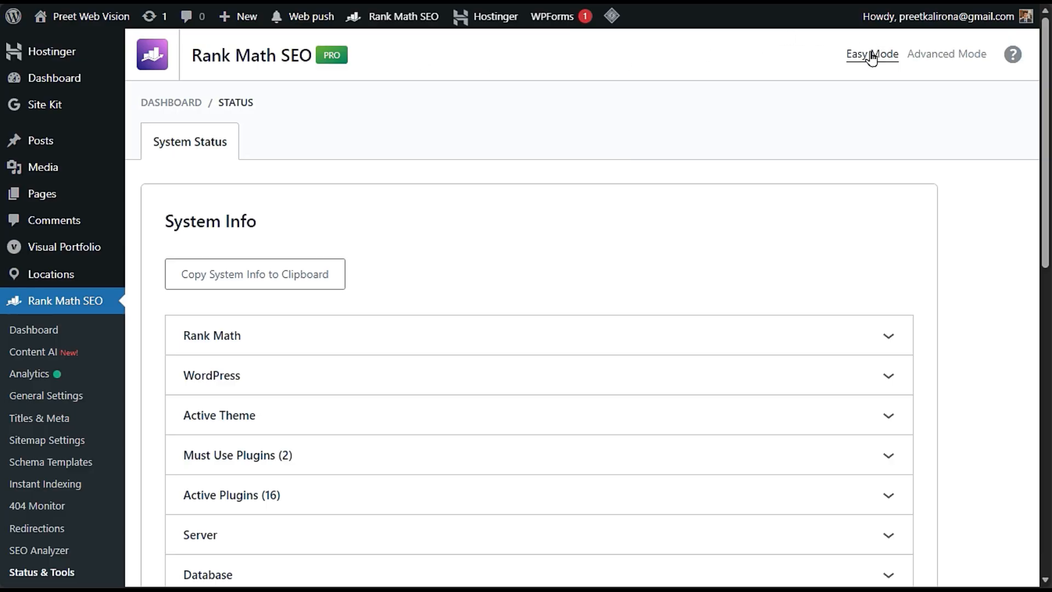
# - Switch Rank Math to Advanced Mode and review the version rollback, Beta Opt-in and Auto Update sections
pyautogui.click(959, 60)
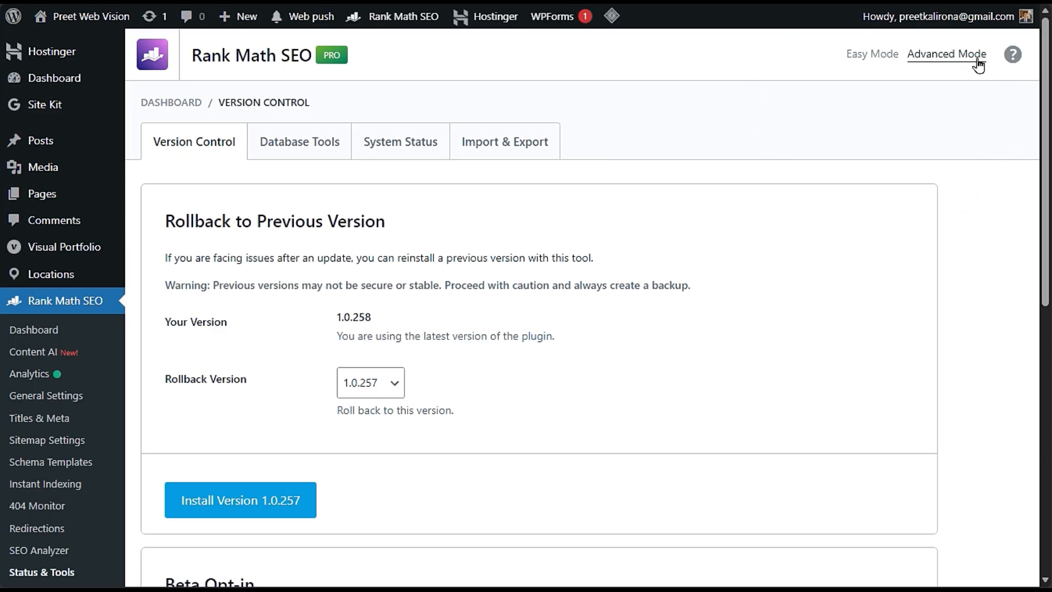
pyautogui.scroll(-4, 872, 338)
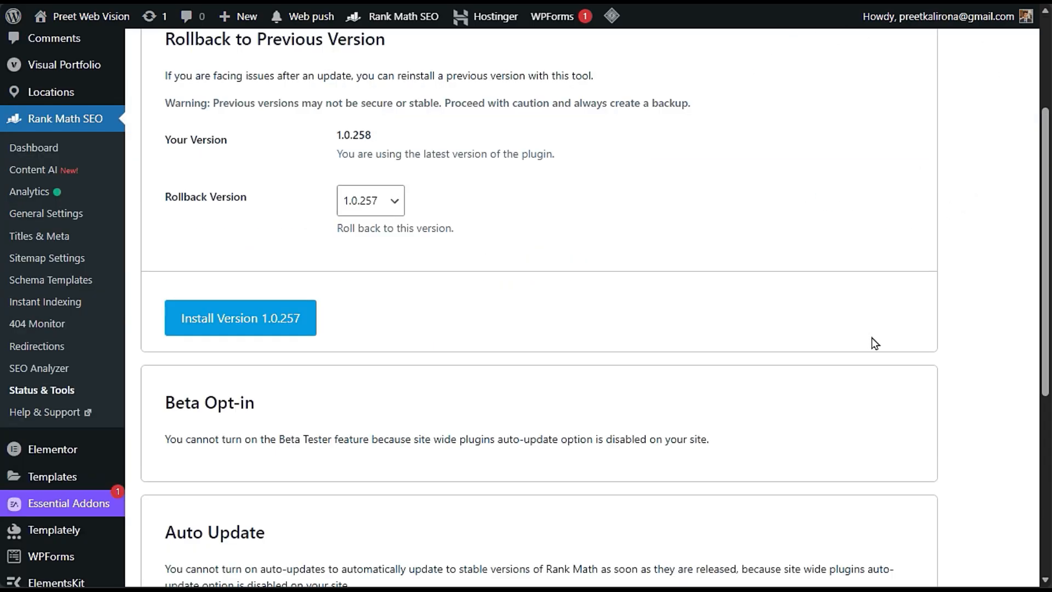
pyautogui.scroll(4, 873, 337)
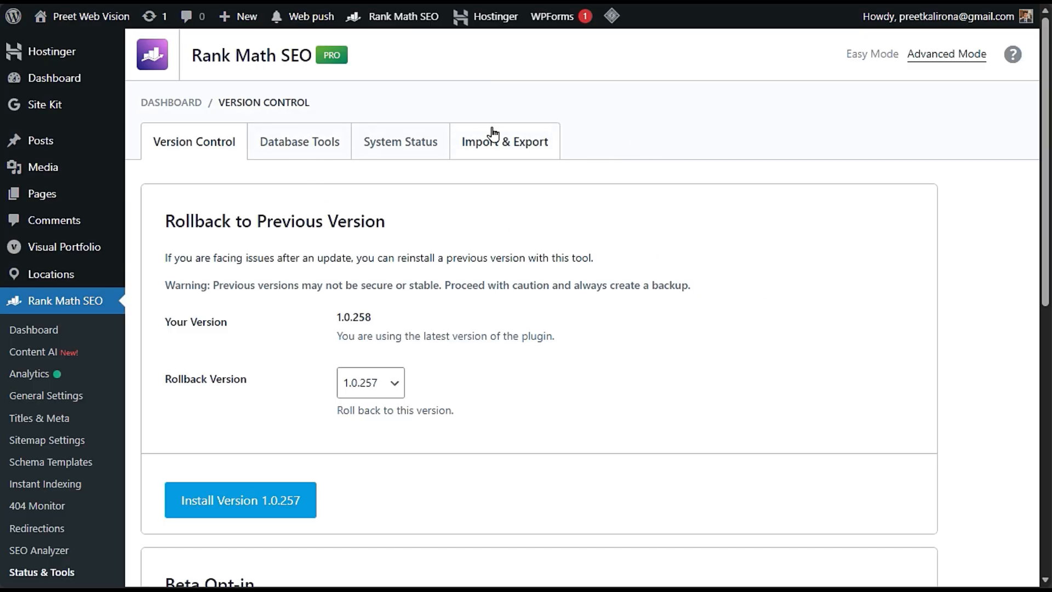
# - Open Database Tools and examine the options for rebuilding the analytics index and purging the analytics cache
pyautogui.click(384, 142)
pyautogui.click(317, 141)
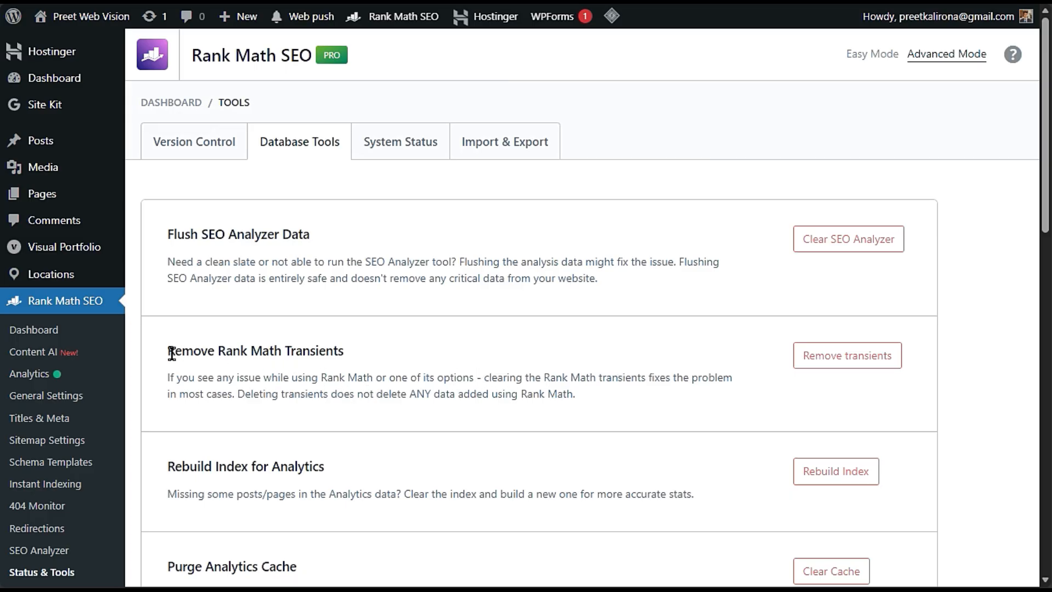
pyautogui.scroll(-3, 173, 356)
pyautogui.moveTo(182, 284); pyautogui.dragTo(336, 285)
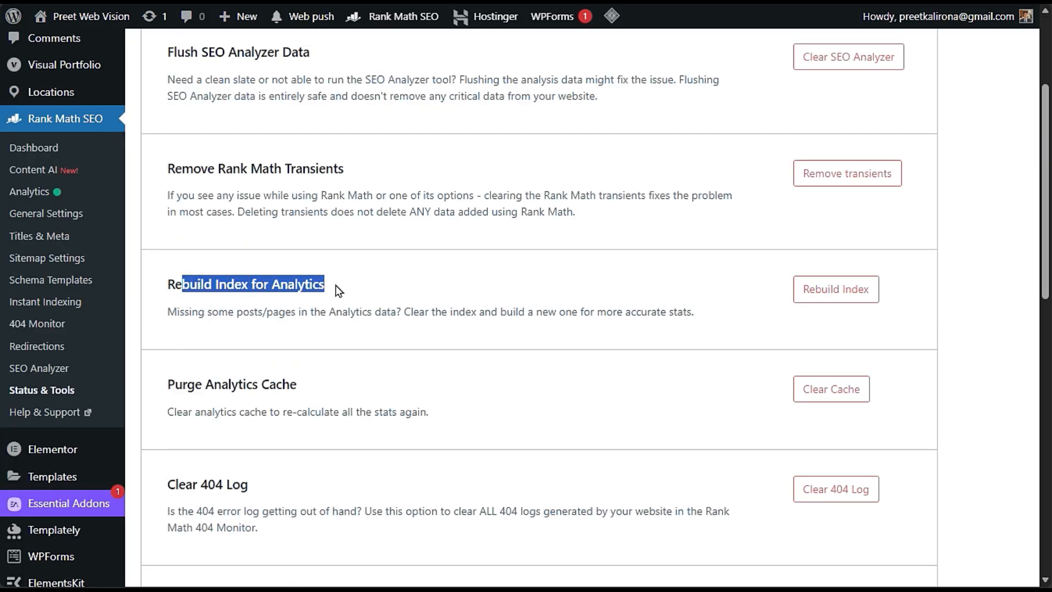
pyautogui.click(535, 313)
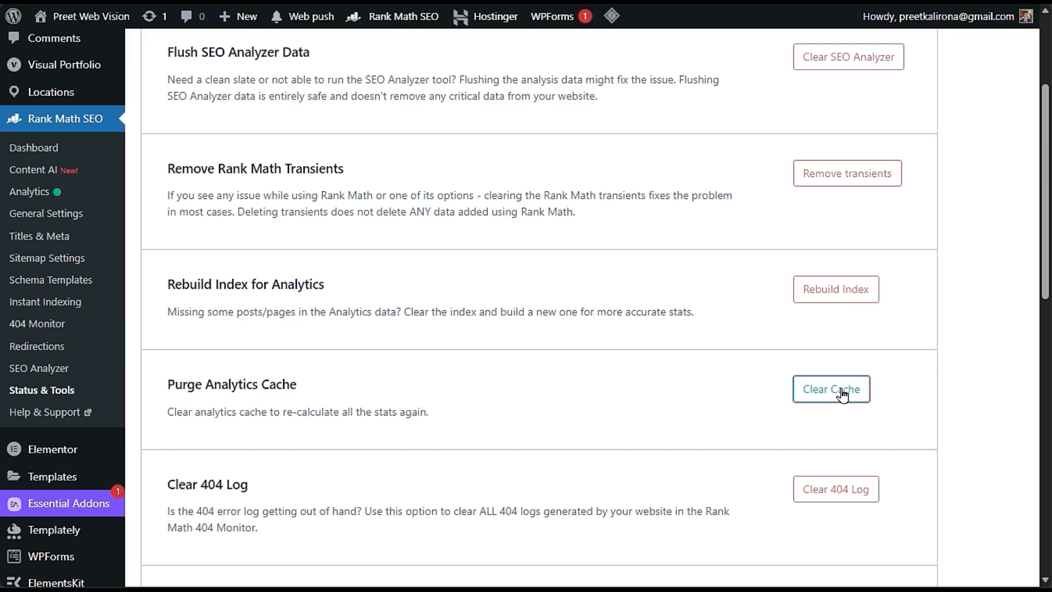
pyautogui.click(825, 393)
pyautogui.moveTo(166, 383)
pyautogui.mouseDown()
pyautogui.moveTo(304, 384)
pyautogui.moveTo(159, 387)
pyautogui.mouseUp()
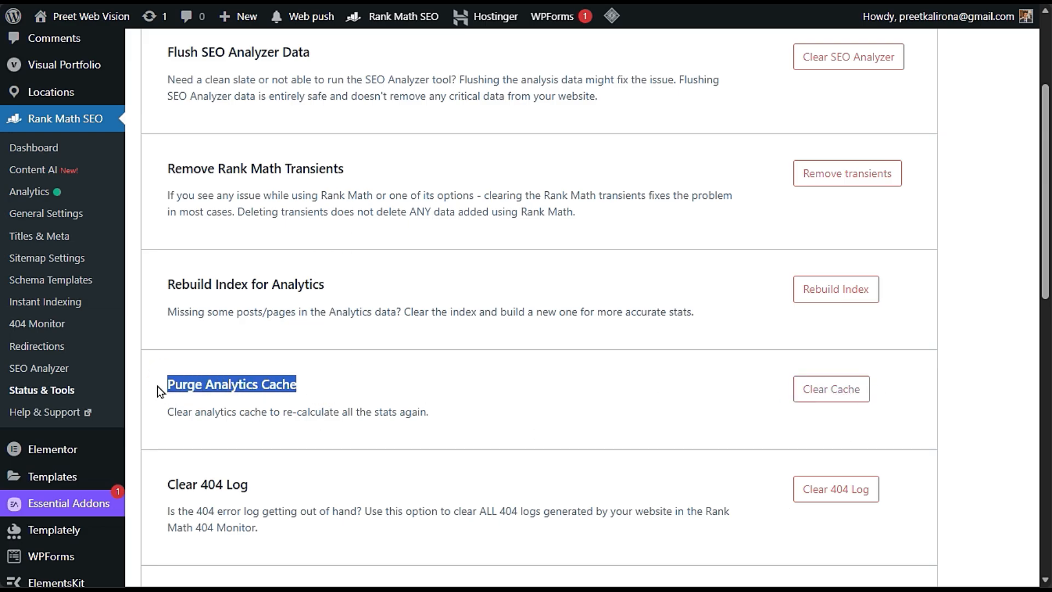
pyautogui.click(263, 418)
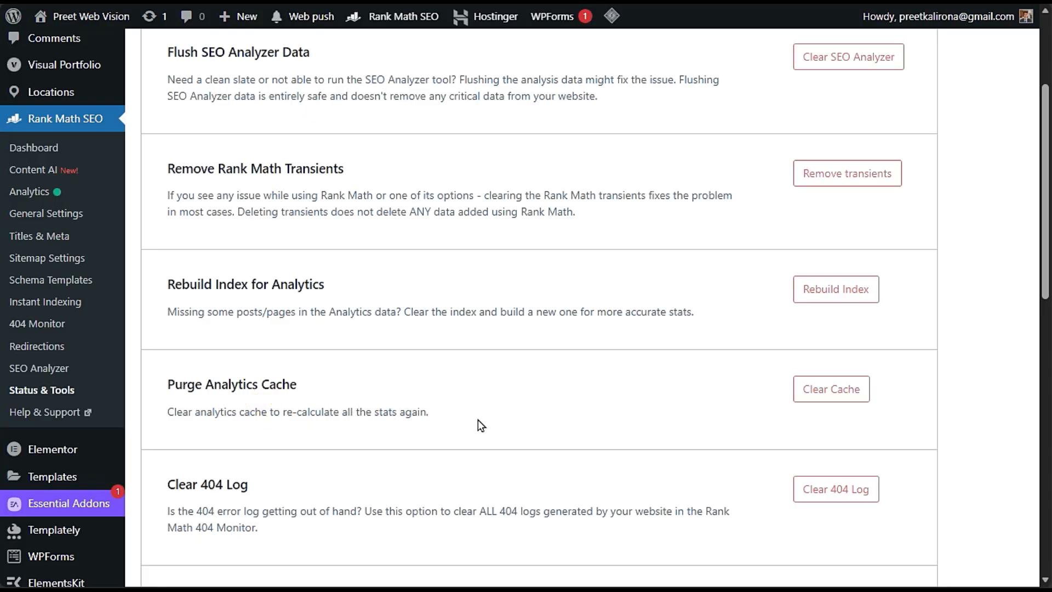
# - Review the Rank Math Analytics dashboard's optimization, traffic, keyword and winning posts data, and return to Database Tools
pyautogui.click(49, 194)
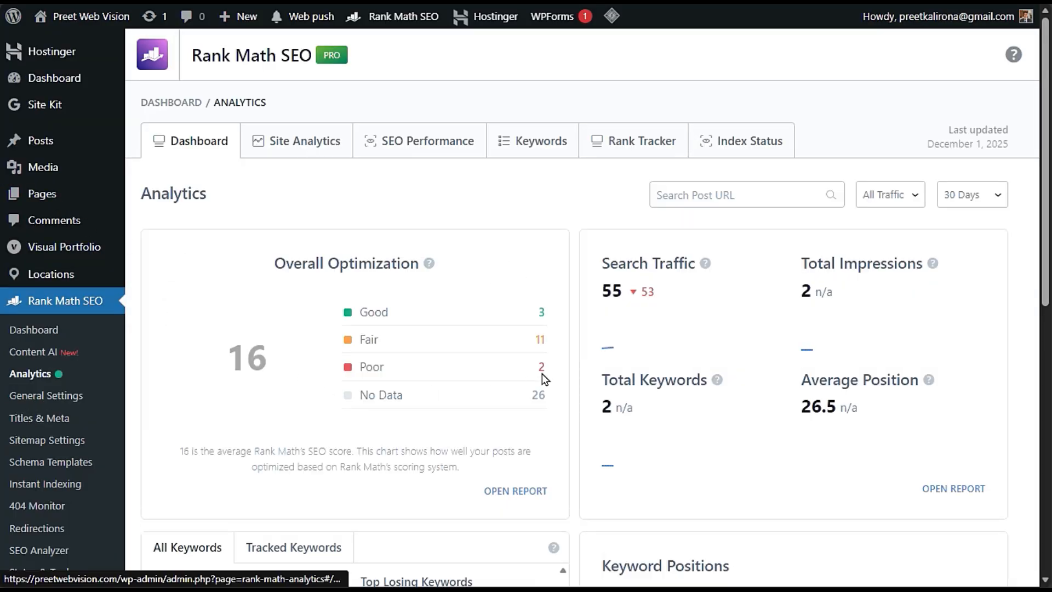
pyautogui.scroll(-3, 554, 362)
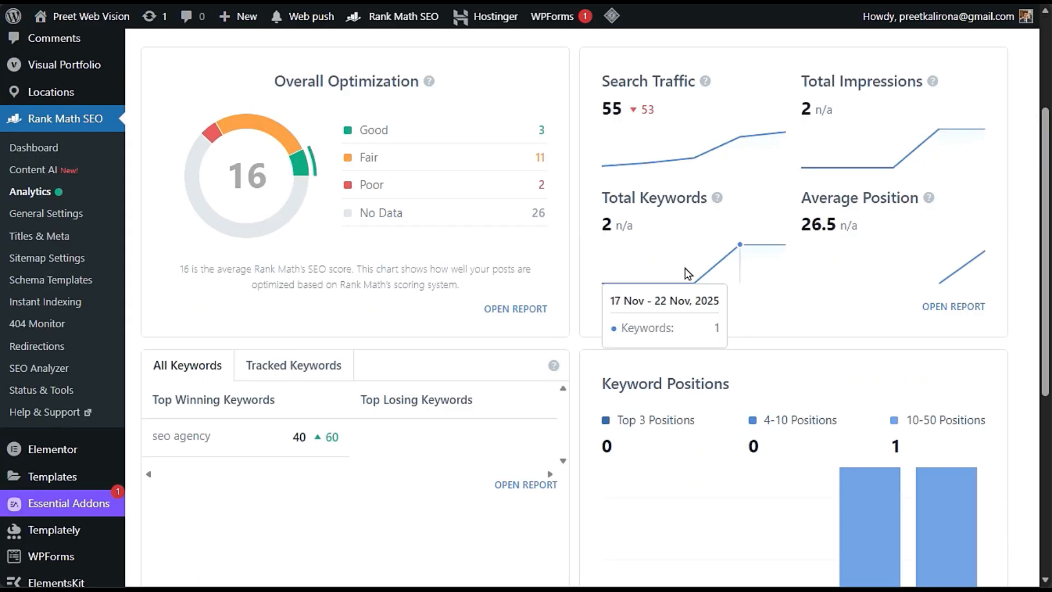
pyautogui.scroll(-6, 578, 397)
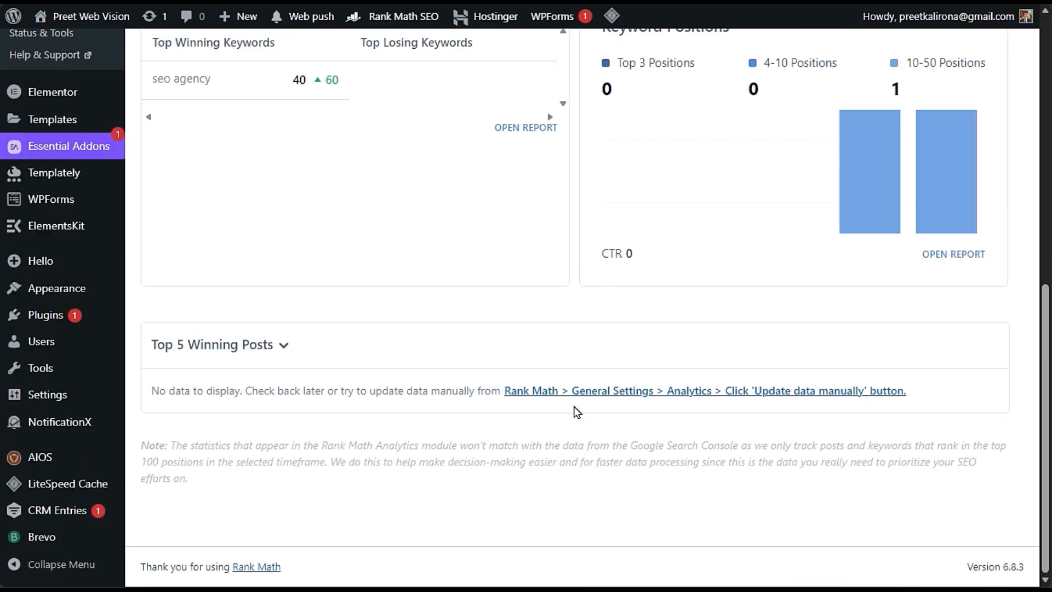
pyautogui.scroll(6, 573, 406)
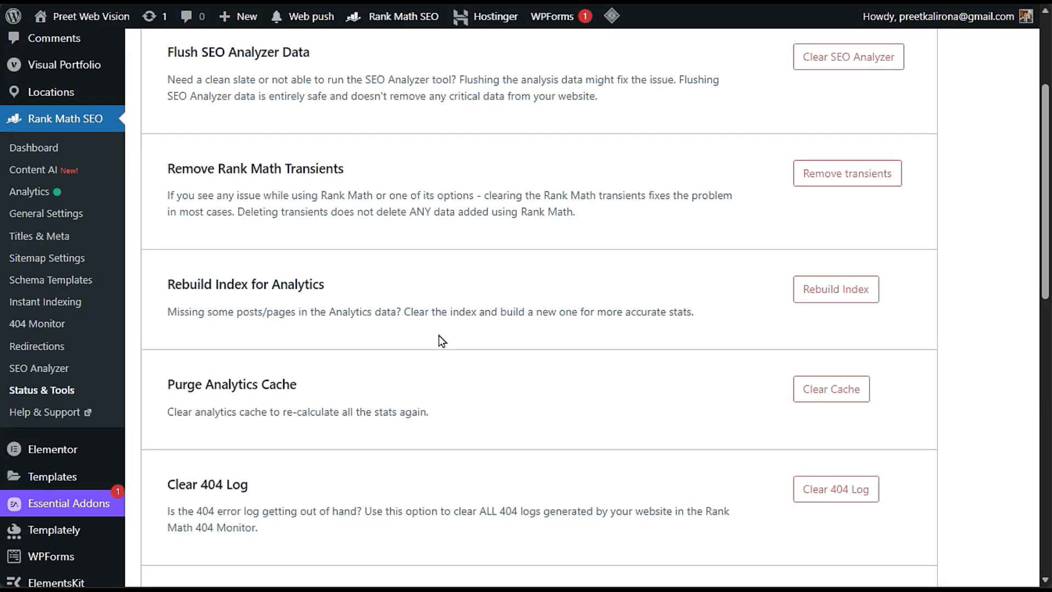
# - Review the remaining Database Tools, from clearing the 404 log and generating video schema to deleting redirections and updating SEO scores
pyautogui.scroll(-3, 195, 296)
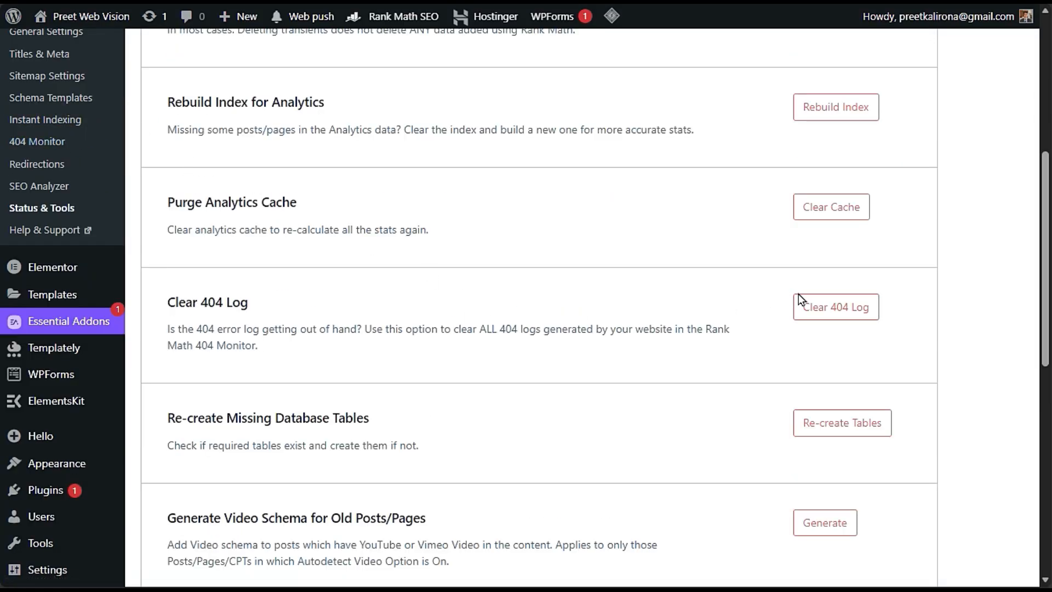
pyautogui.scroll(-3, 606, 369)
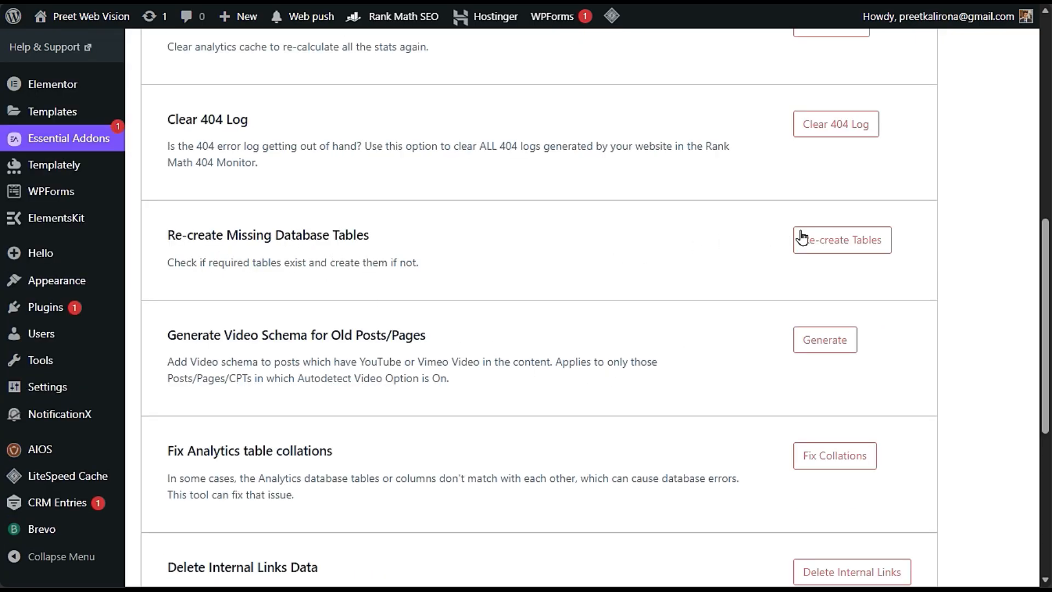
pyautogui.moveTo(177, 335); pyautogui.dragTo(431, 346)
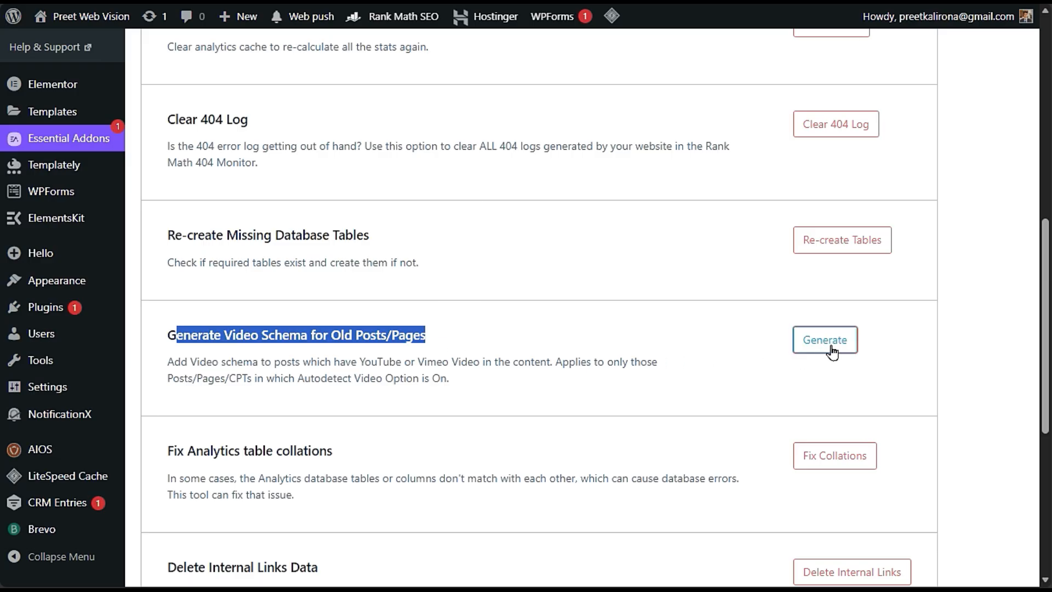
pyautogui.click(235, 340)
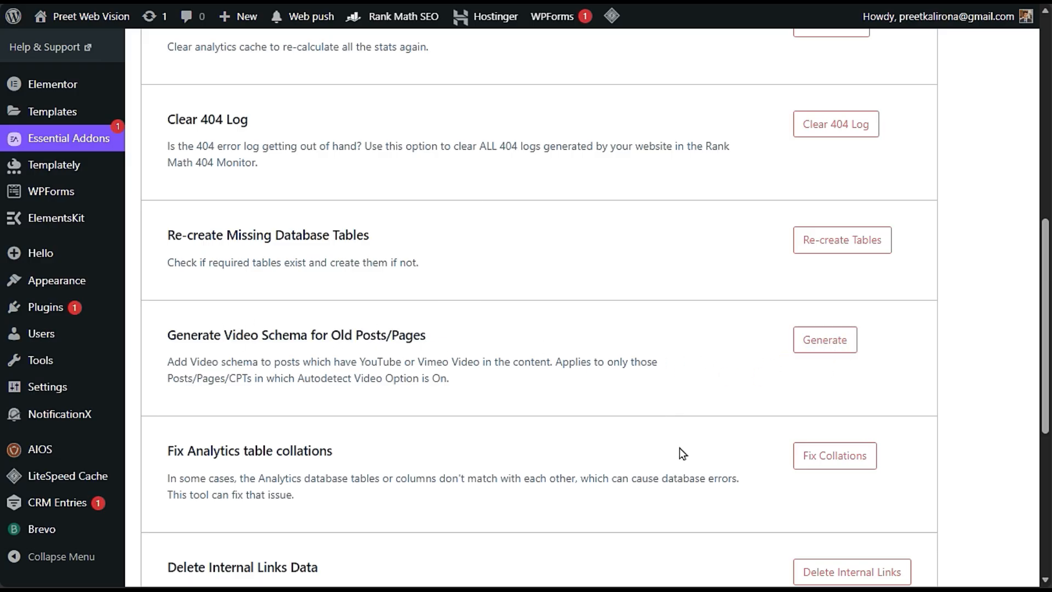
pyautogui.scroll(-3, 680, 452)
pyautogui.scroll(-3, 679, 457)
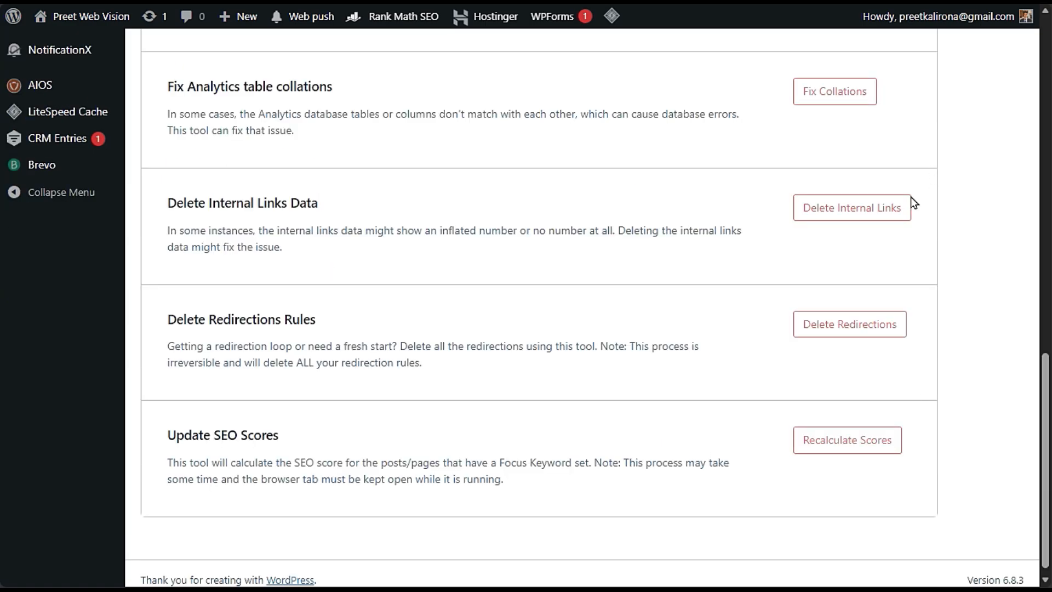
pyautogui.scroll(16, 576, 452)
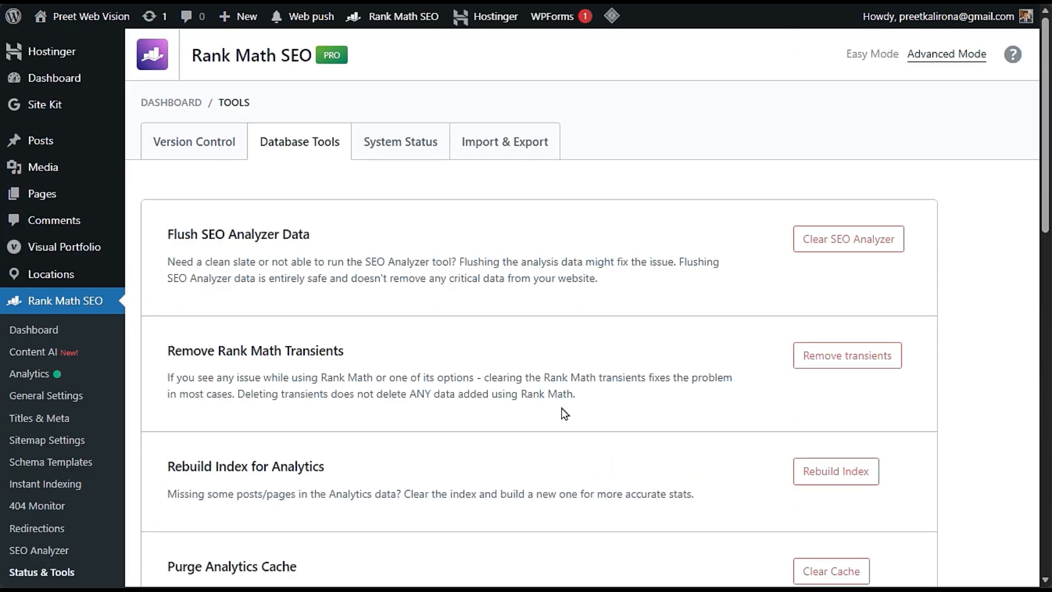
# - Open the SEO Analyzer results and examine the Basic SEO checks, focusing on the meta description's text and length
pyautogui.scroll(-3, 30, 362)
pyautogui.click(33, 368)
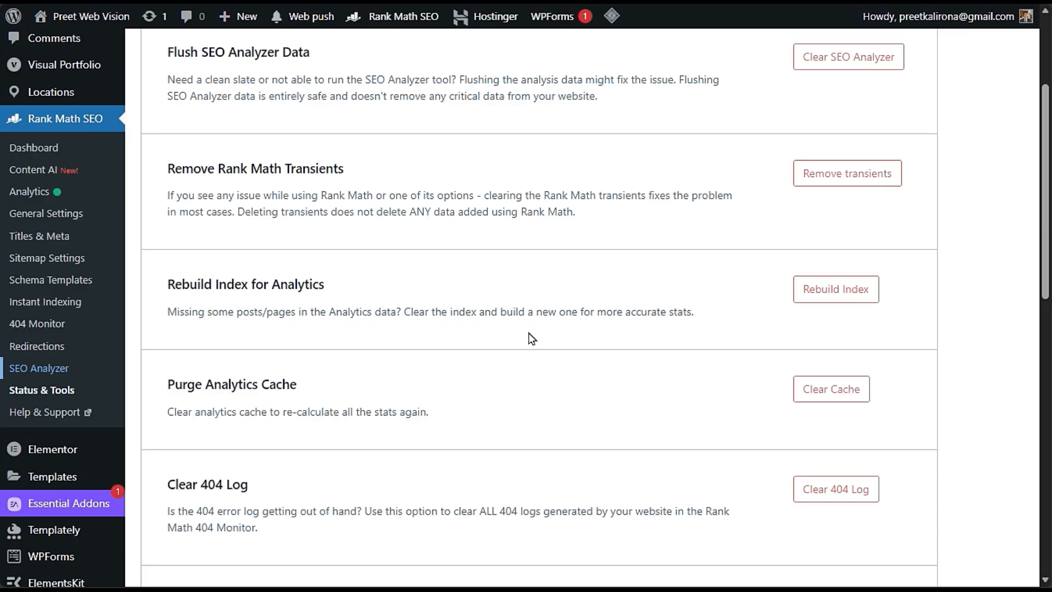
pyautogui.scroll(-12, 458, 286)
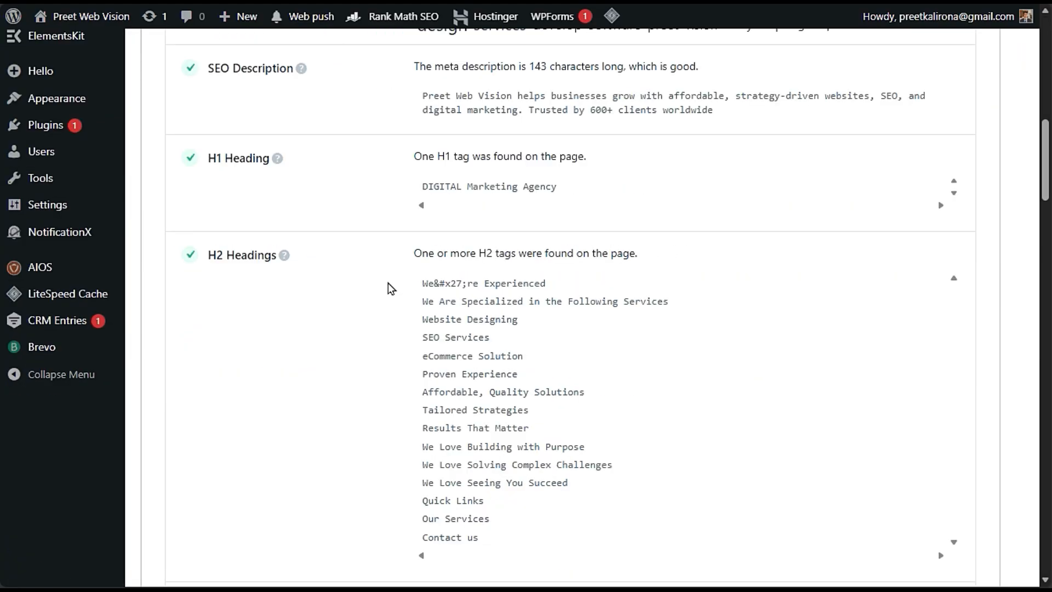
pyautogui.scroll(3, 388, 283)
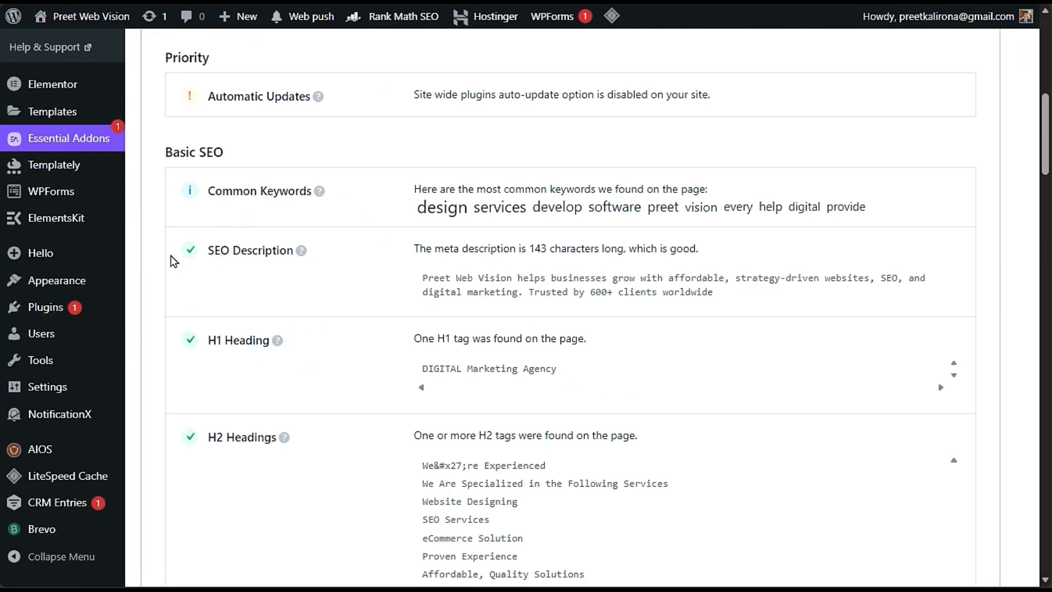
pyautogui.moveTo(426, 278); pyautogui.dragTo(719, 300)
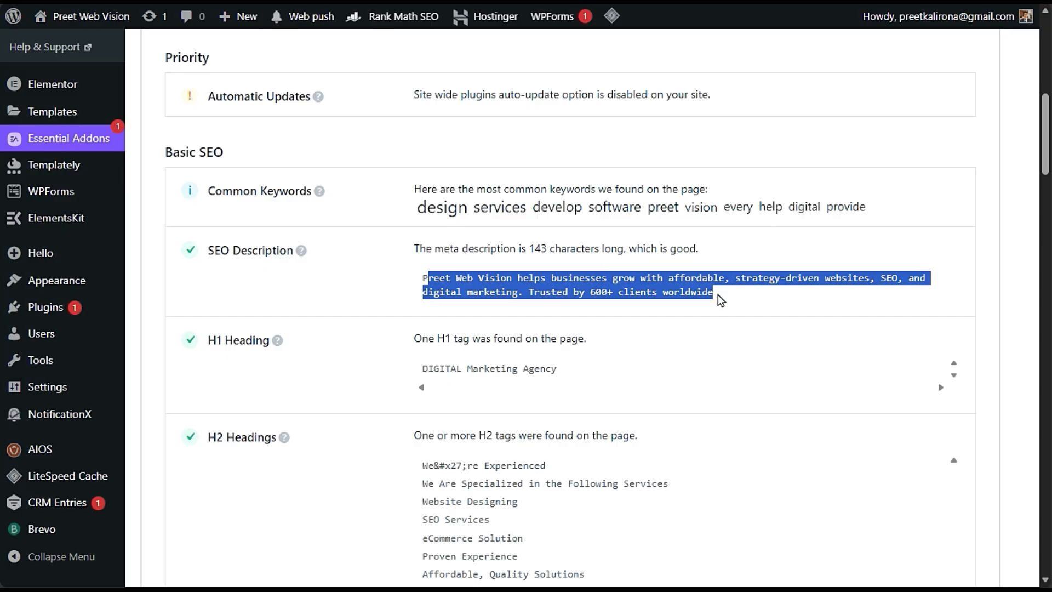
pyautogui.click(718, 303)
pyautogui.moveTo(432, 248); pyautogui.dragTo(580, 246)
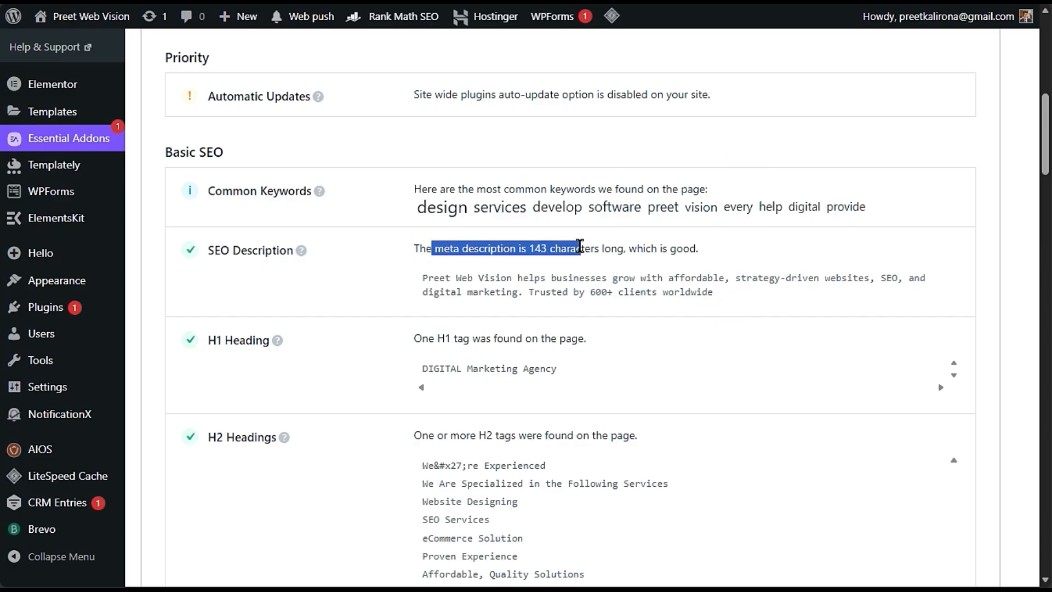
pyautogui.click(619, 259)
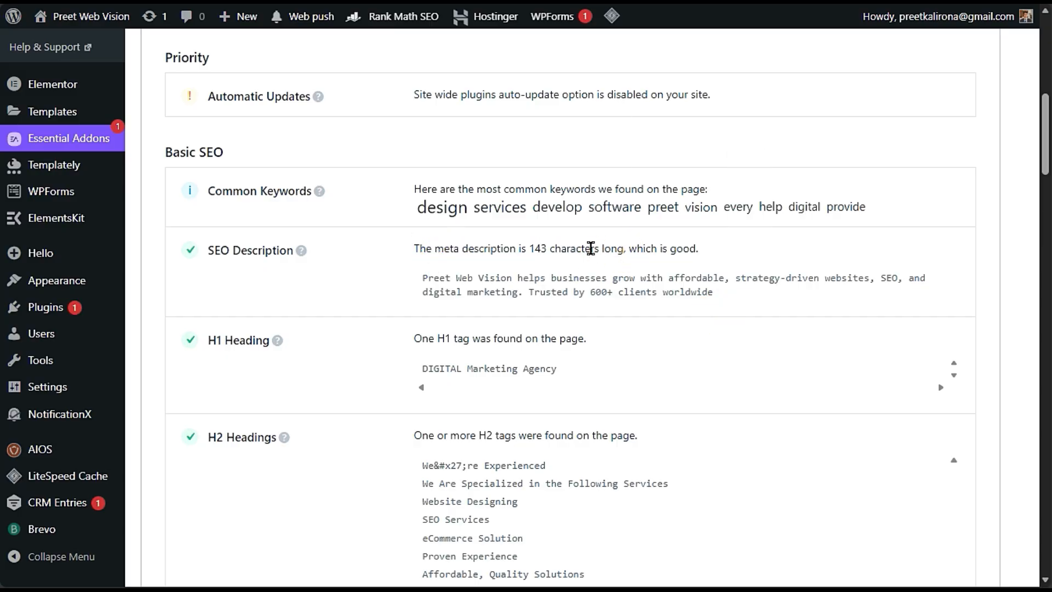
# - Examine the SEO Description length and the Common Keywords results in the Basic SEO checks
pyautogui.doubleClick(551, 249)
pyautogui.click(479, 275)
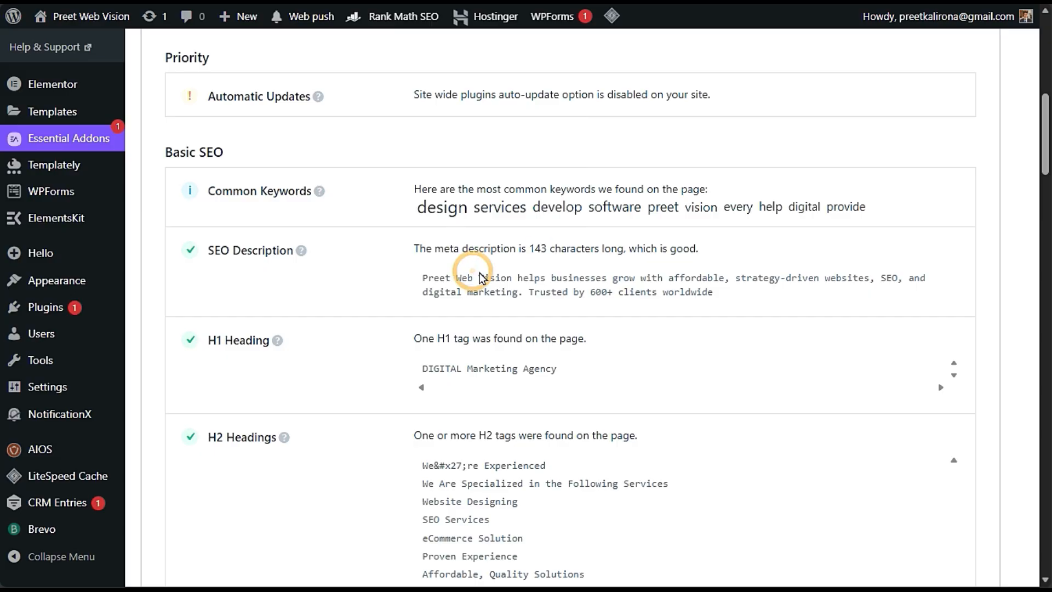
pyautogui.click(547, 249)
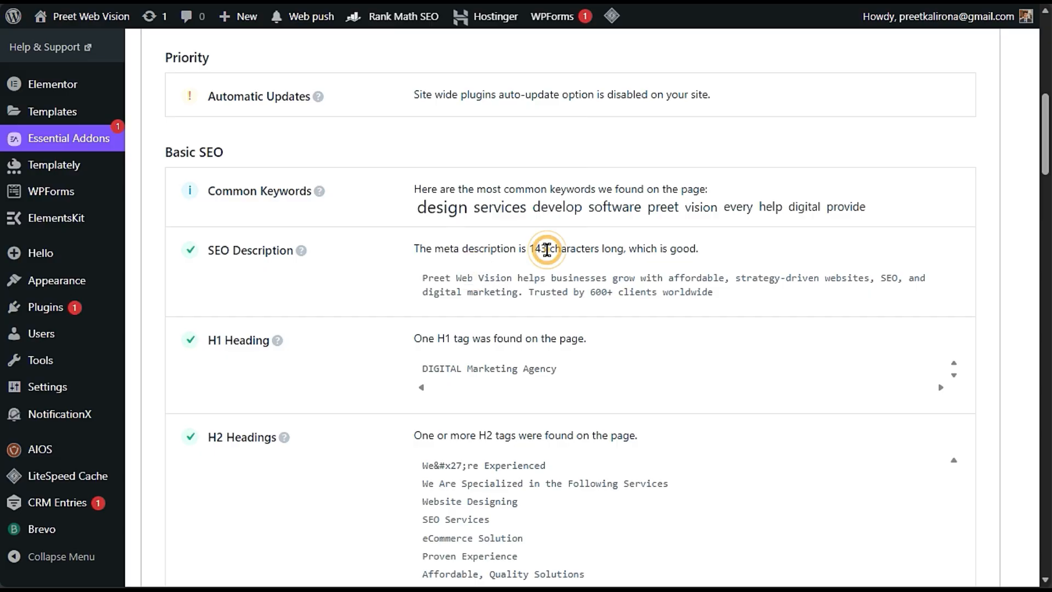
pyautogui.doubleClick(547, 250)
pyautogui.click(379, 320)
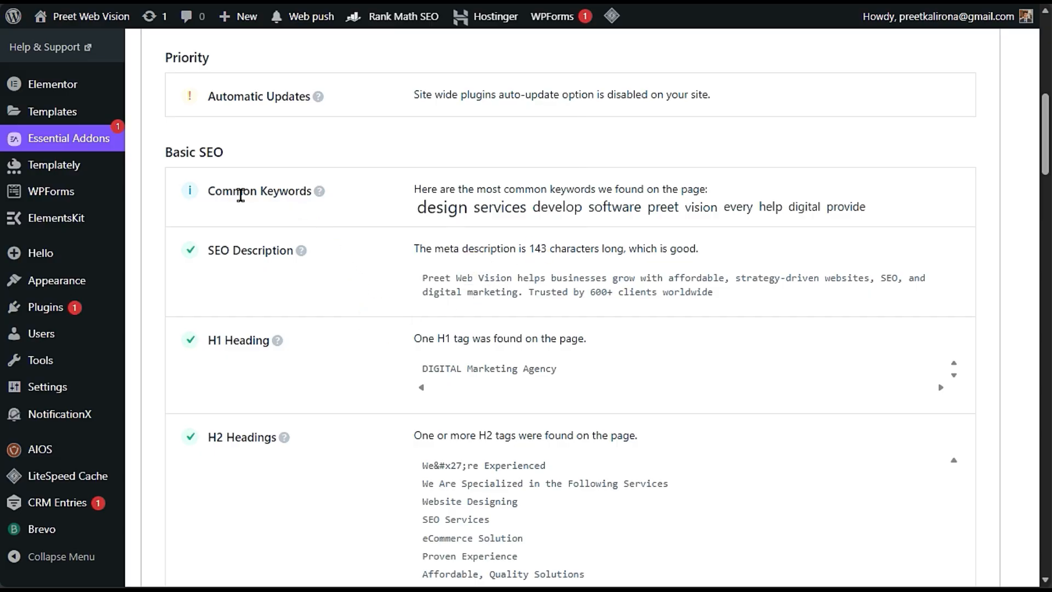
pyautogui.moveTo(441, 210); pyautogui.dragTo(847, 206)
pyautogui.click(873, 249)
# - Review the remaining Basic SEO checks, from headings and Image ALT Attributes to Focus Keywords and Post Titles Missing Focus Keywords
pyautogui.scroll(-5, 411, 334)
pyautogui.scroll(-3, 411, 340)
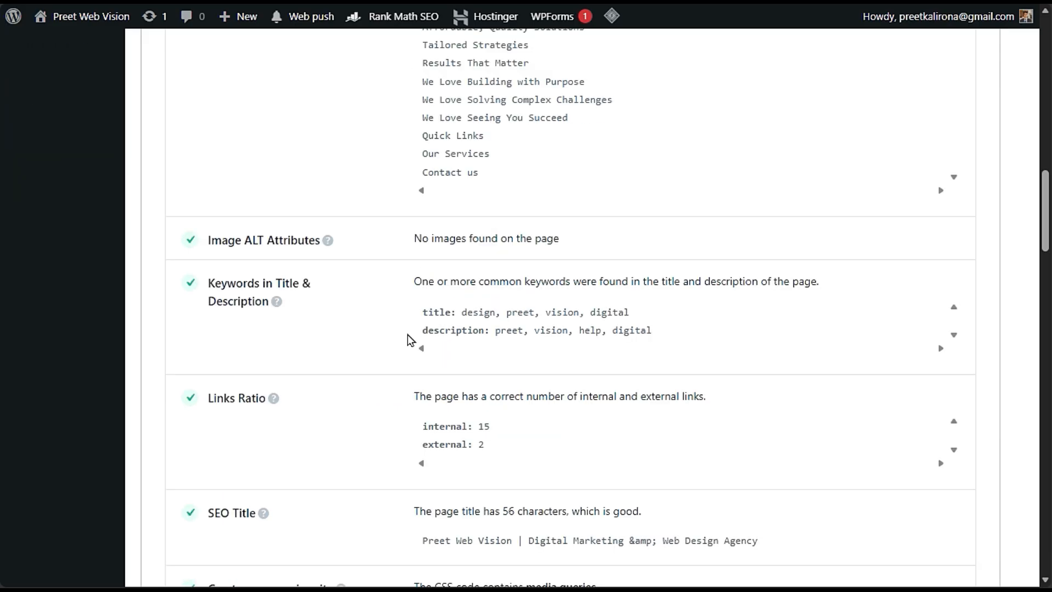
pyautogui.moveTo(215, 241); pyautogui.dragTo(317, 235)
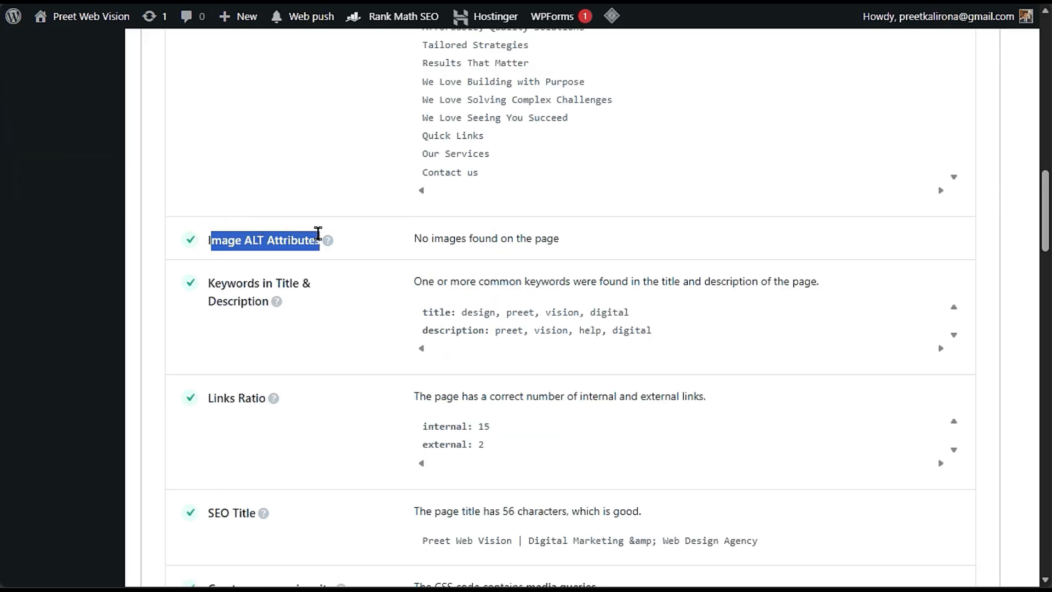
pyautogui.moveTo(415, 239); pyautogui.dragTo(602, 237)
pyautogui.click(337, 362)
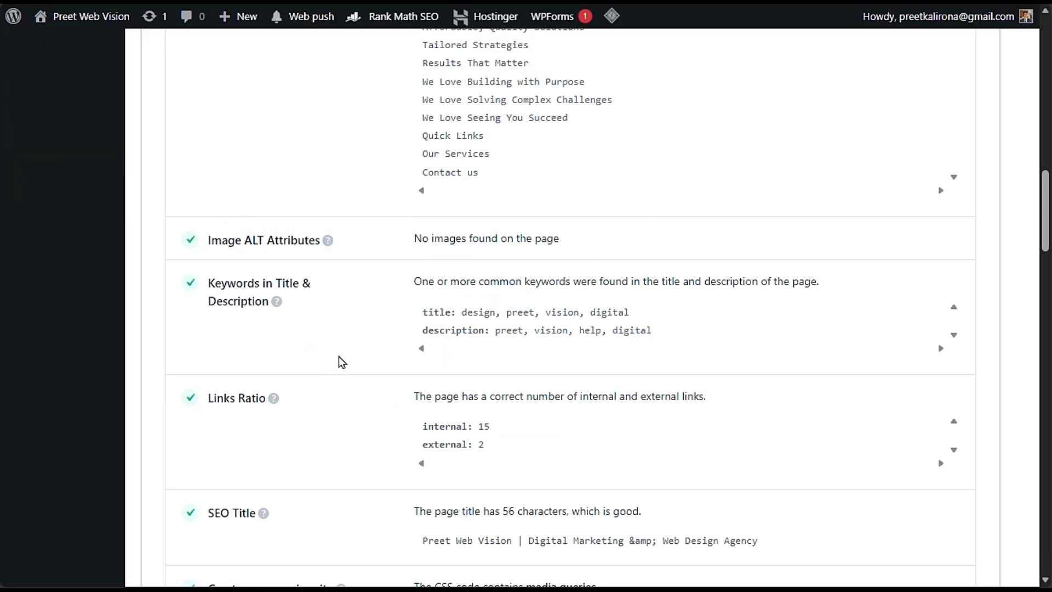
pyautogui.scroll(-6, 338, 359)
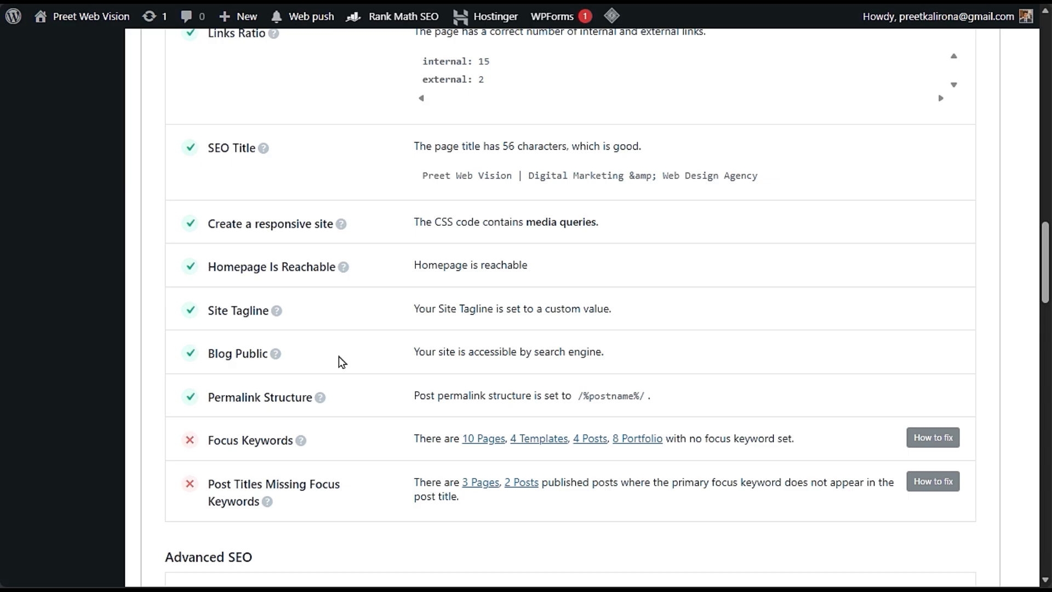
pyautogui.scroll(-3, 342, 361)
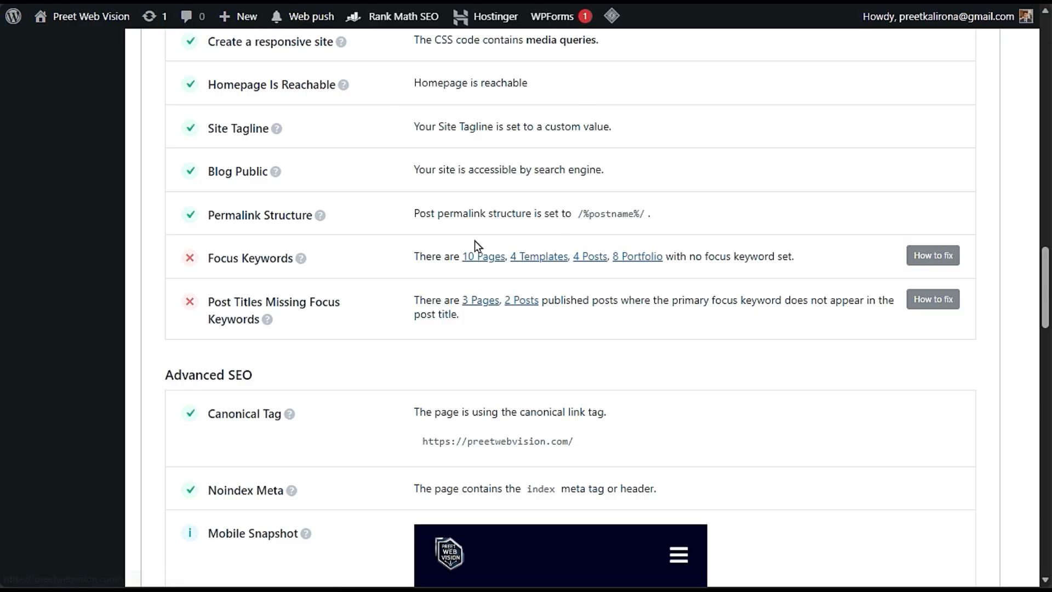
# - Open the list of pages with no focus keyword and examine the keyword status in their SEO details
pyautogui.click(473, 257)
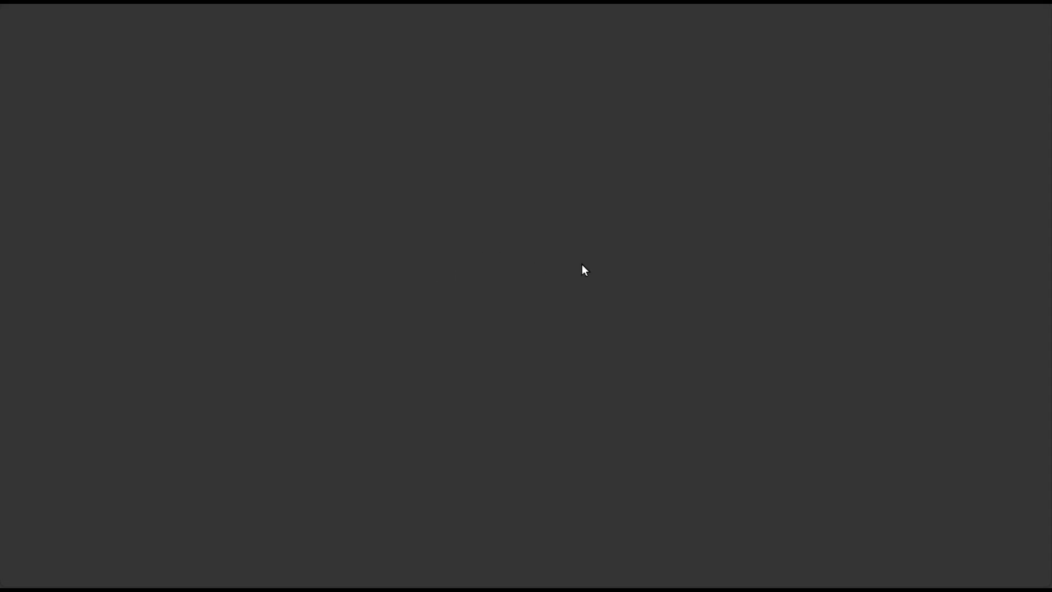
pyautogui.scroll(-10, 299, 446)
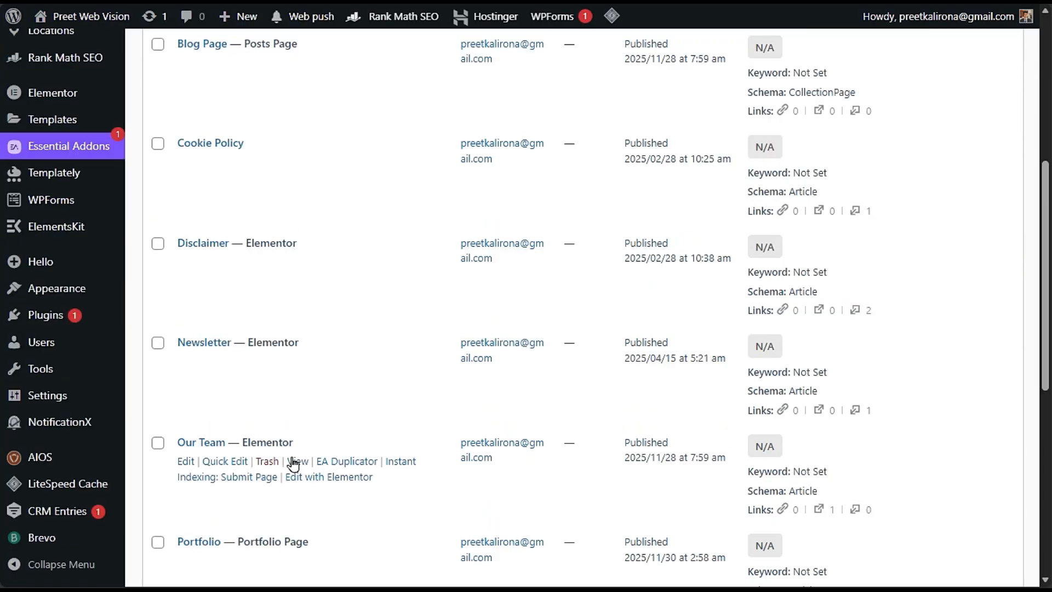
pyautogui.scroll(10, 292, 468)
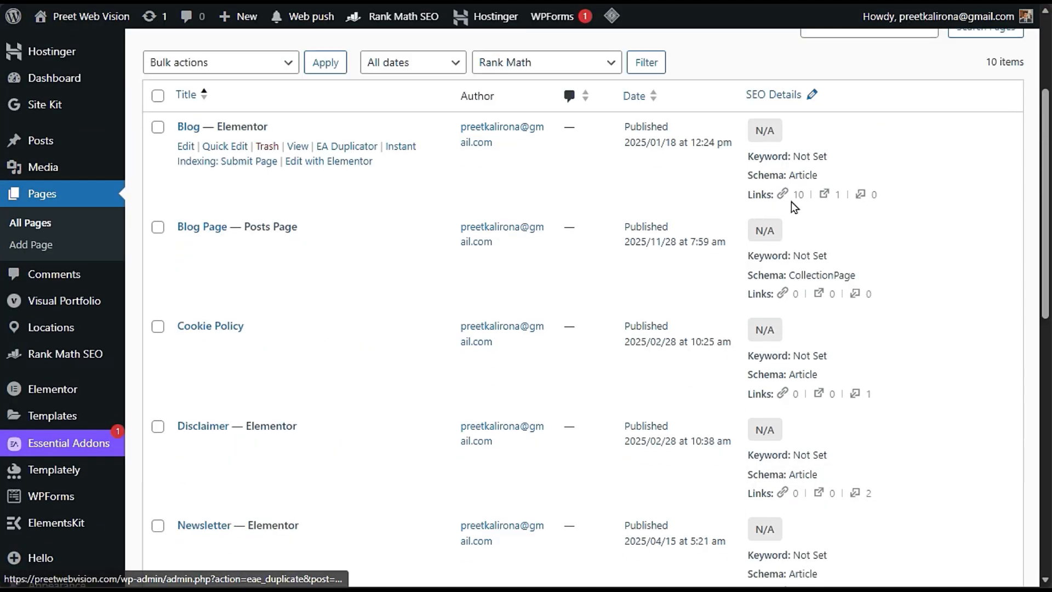
pyautogui.moveTo(836, 156); pyautogui.dragTo(797, 158)
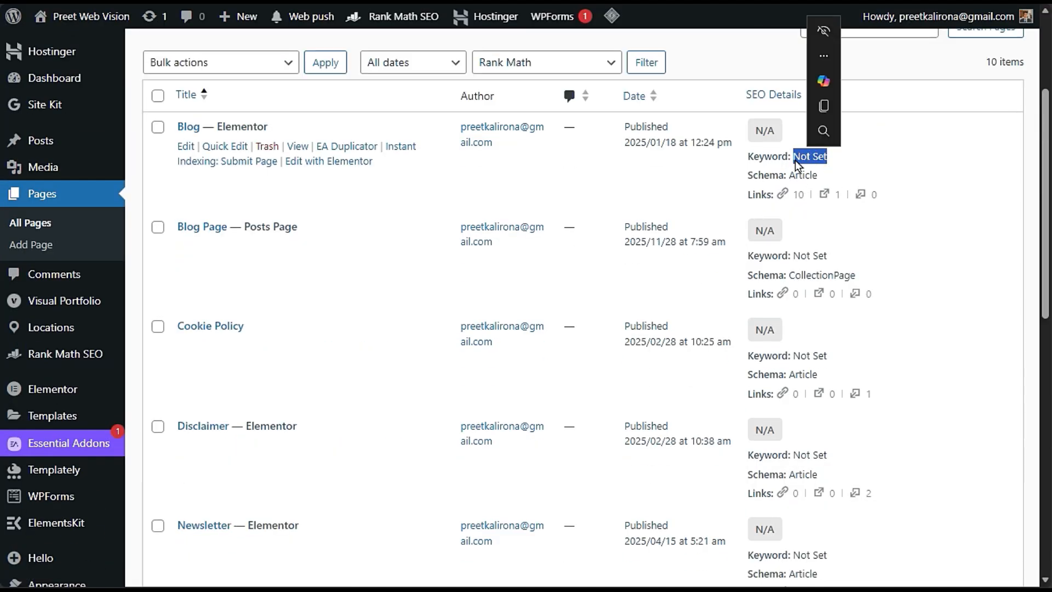
pyautogui.click(834, 160)
pyautogui.moveTo(830, 258); pyautogui.dragTo(799, 260)
pyautogui.click(240, 185)
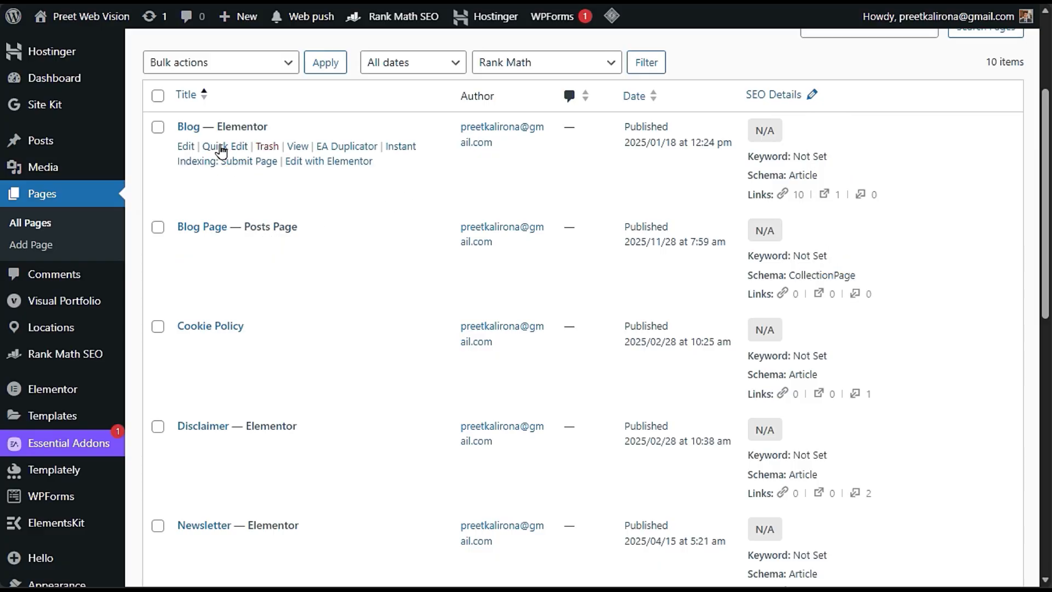
# - Open the Blog page's Quick Edit SEO settings, inspect the Primary Focus Keyword field, and return to the SEO Analyzer after checking the other pages
pyautogui.click(222, 146)
pyautogui.scroll(-3, 208, 268)
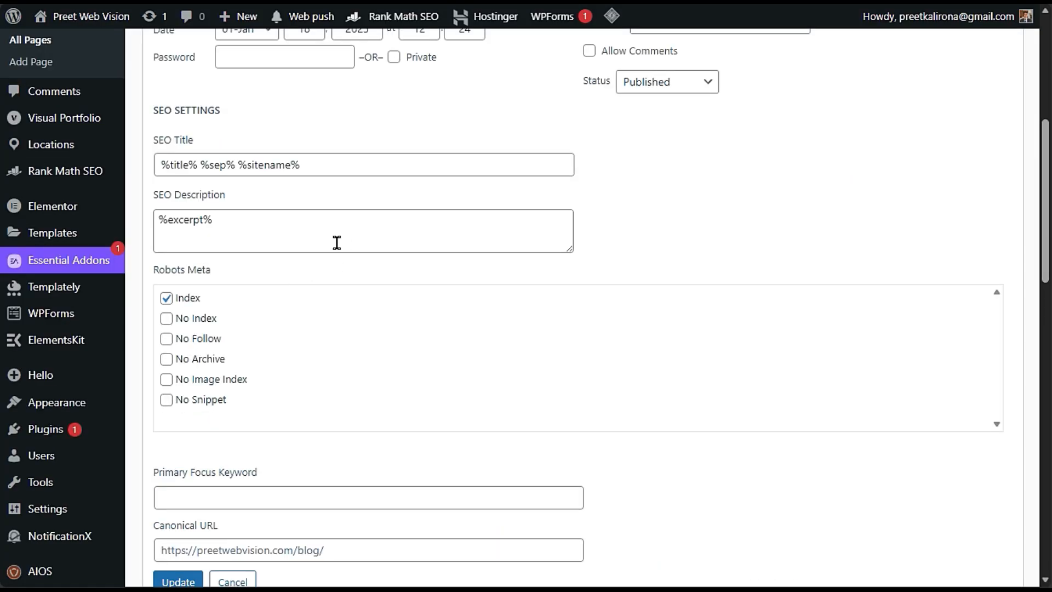
pyautogui.scroll(-3, 338, 242)
pyautogui.click(250, 317)
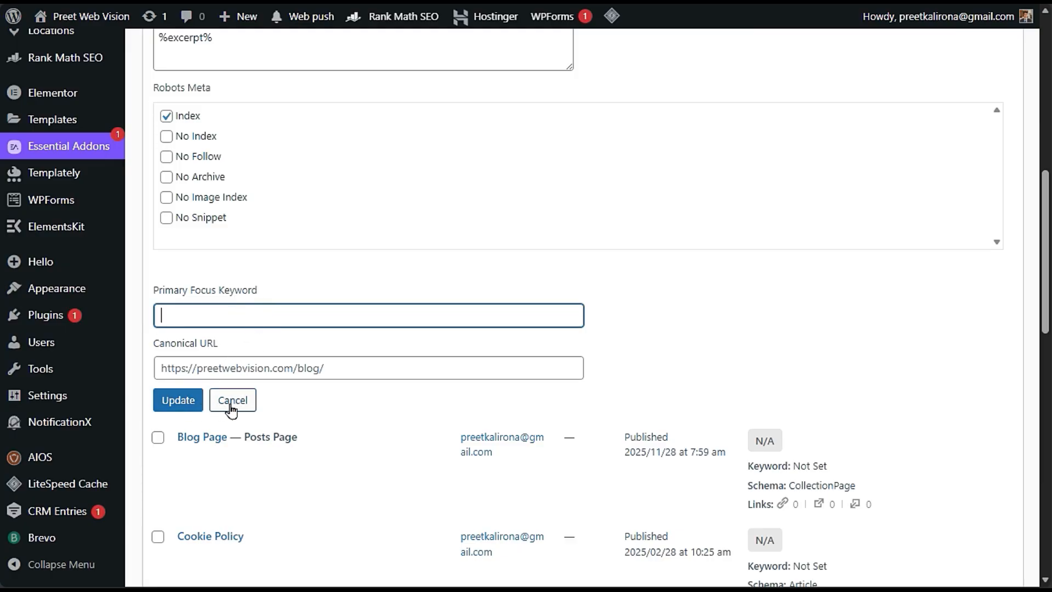
pyautogui.scroll(-3, 271, 176)
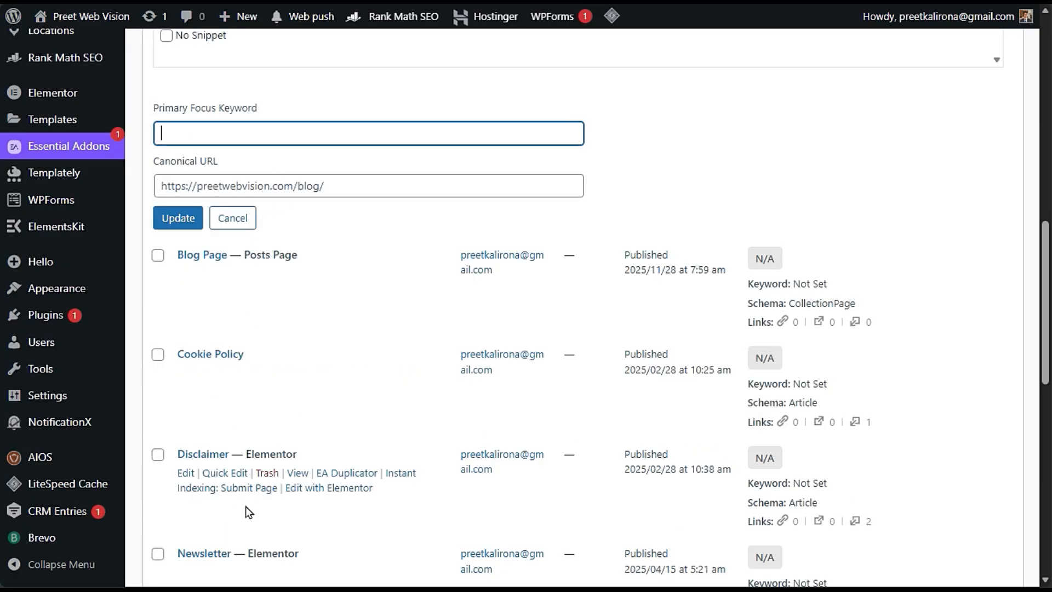
pyautogui.scroll(-6, 269, 439)
pyautogui.scroll(-5, 312, 373)
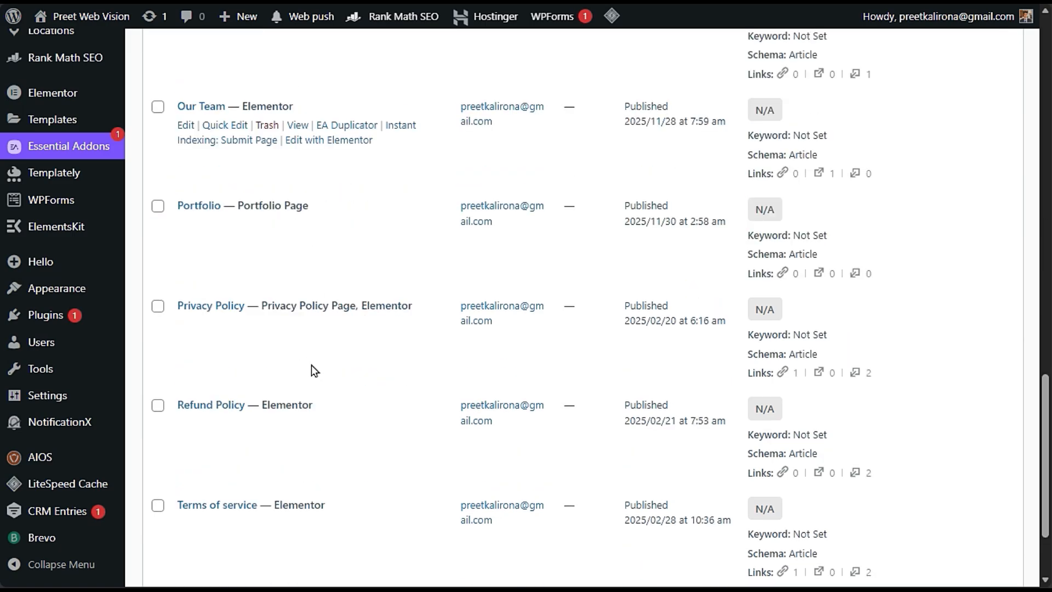
pyautogui.click(0, 132)
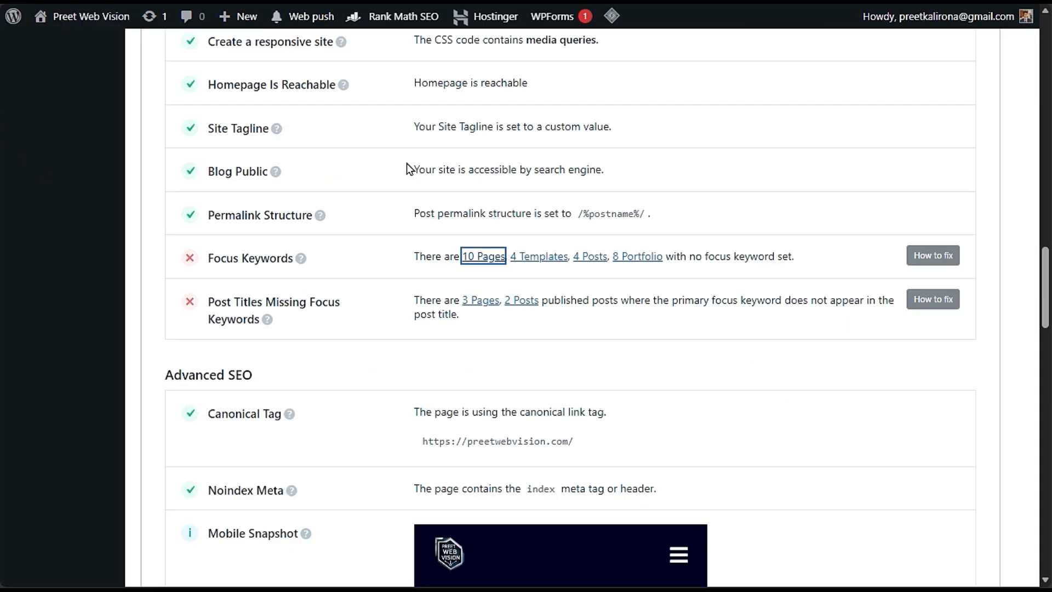
# - Review the overall SEO score and the Advanced SEO, Performance and Security checks, and return to the score summary
pyautogui.scroll(15, 212, 171)
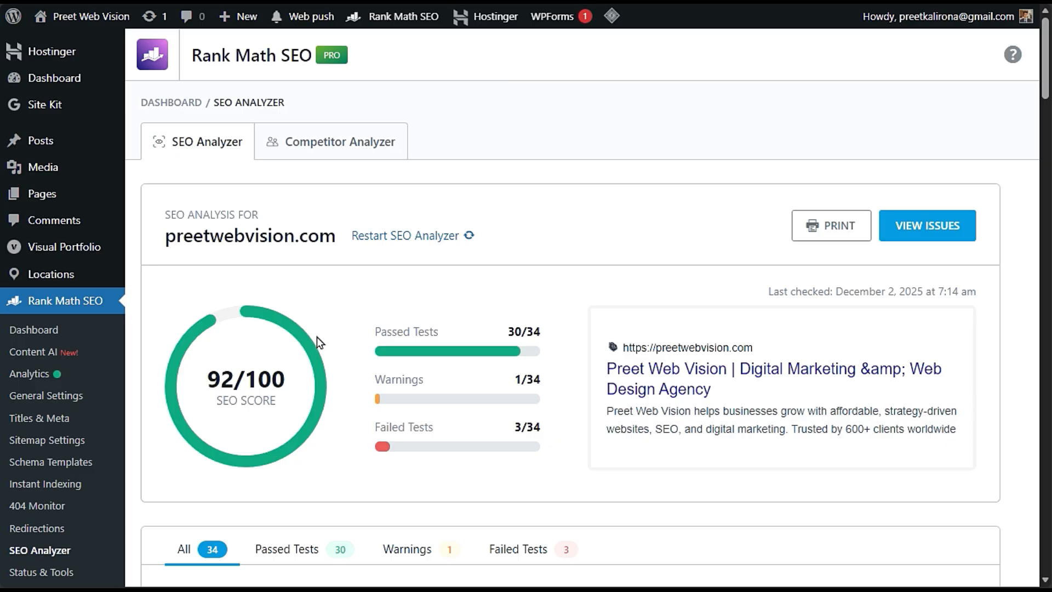
pyautogui.scroll(-20, 317, 336)
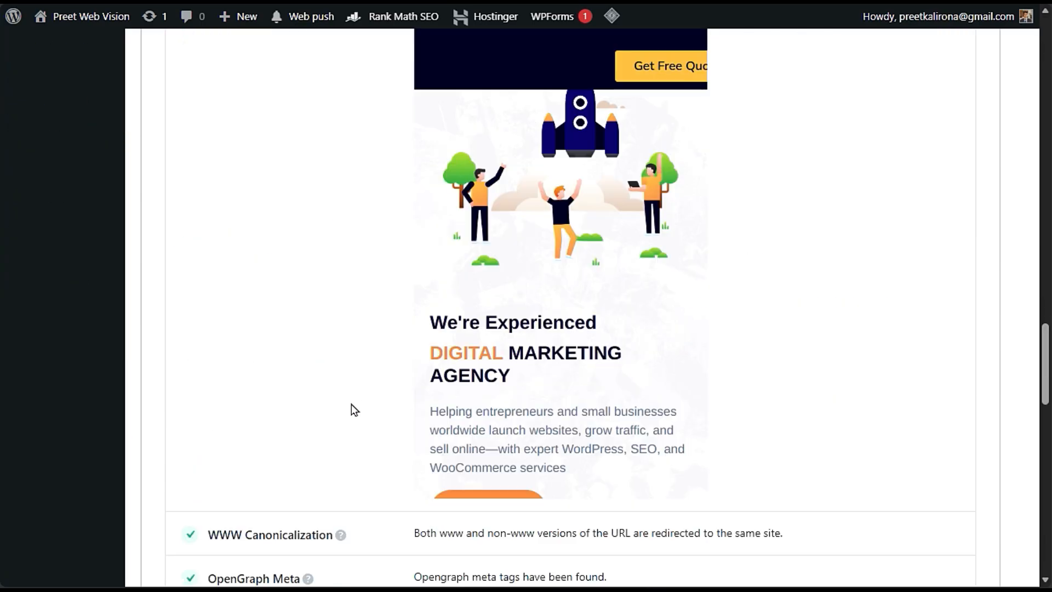
pyautogui.scroll(-5, 354, 410)
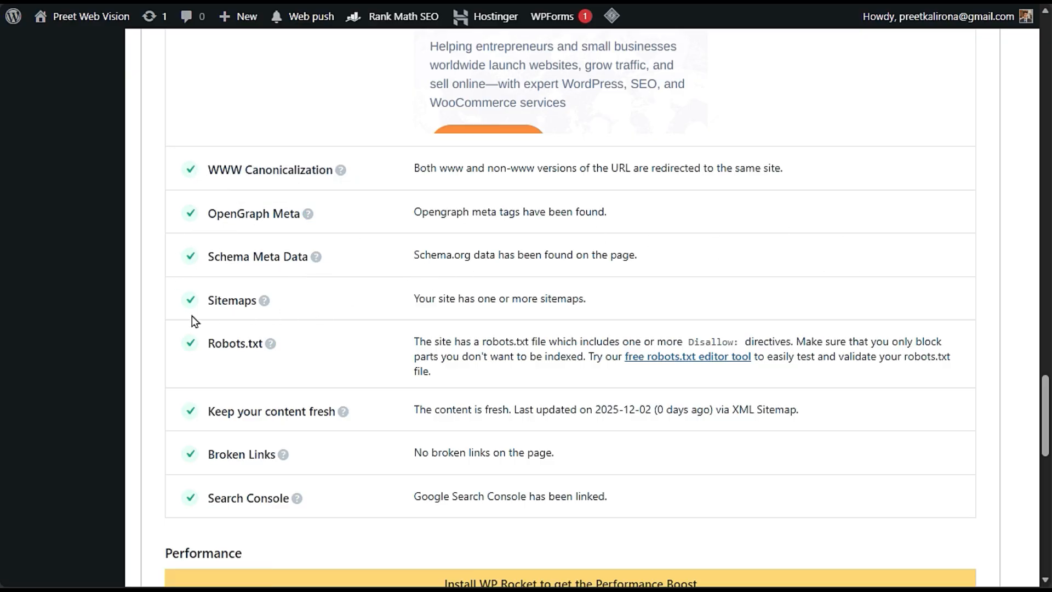
pyautogui.moveTo(188, 188); pyautogui.dragTo(263, 535)
pyautogui.click(371, 395)
pyautogui.scroll(-8, 342, 354)
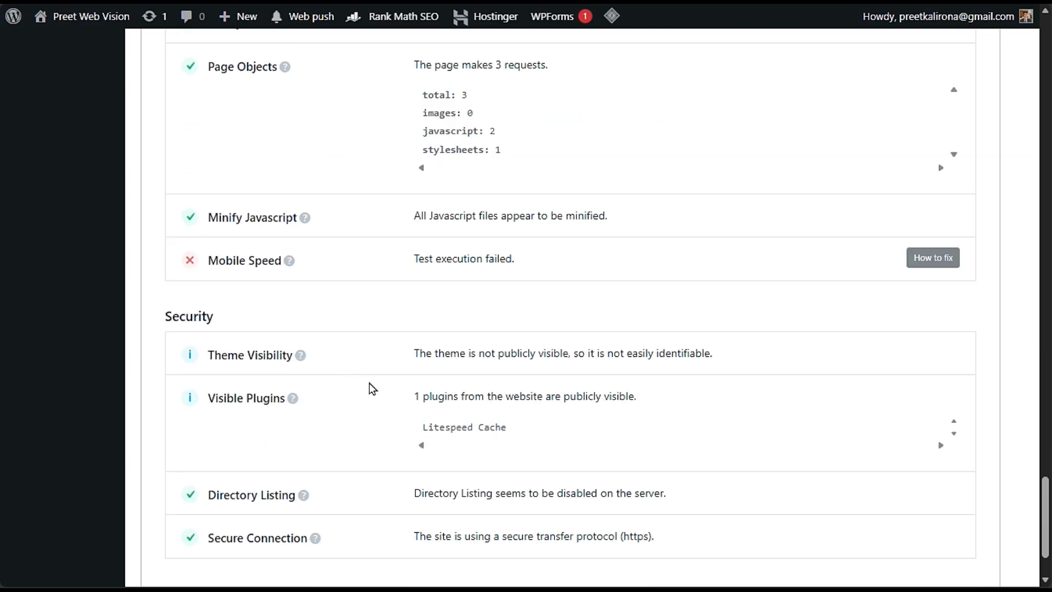
pyautogui.scroll(-2, 455, 378)
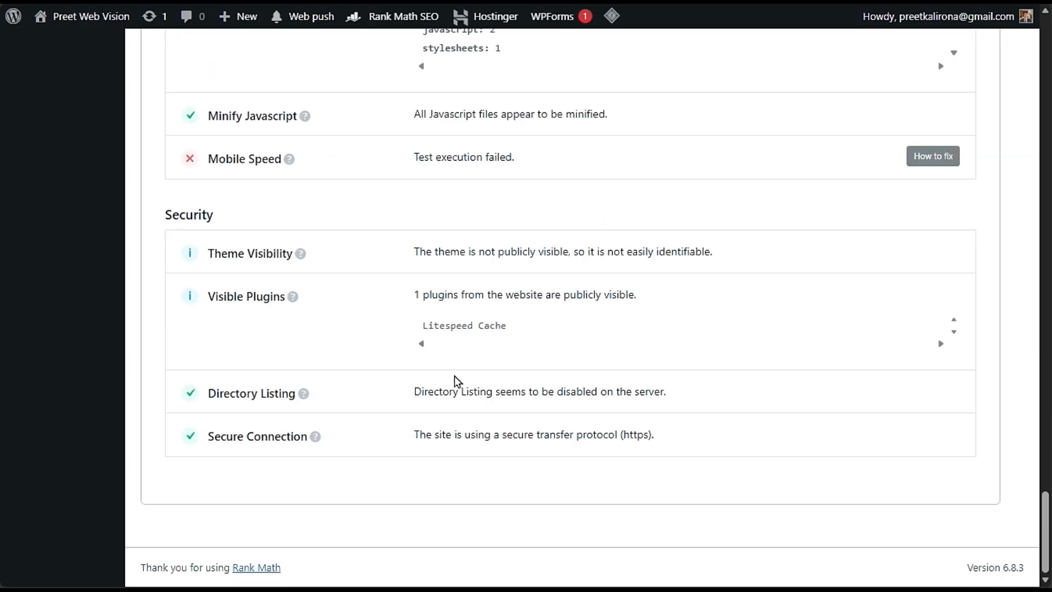
pyautogui.scroll(20, 401, 410)
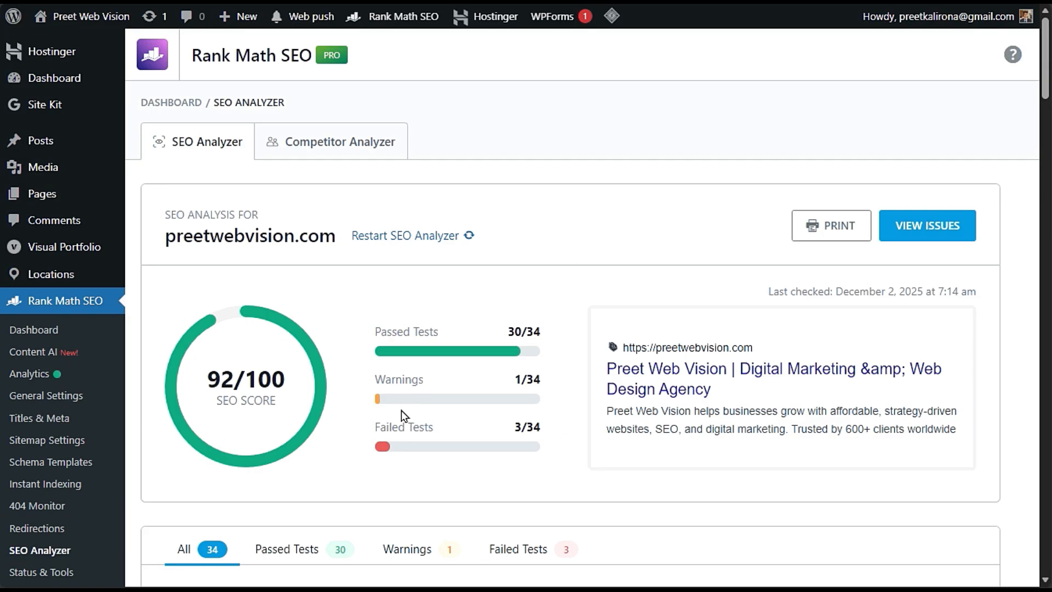